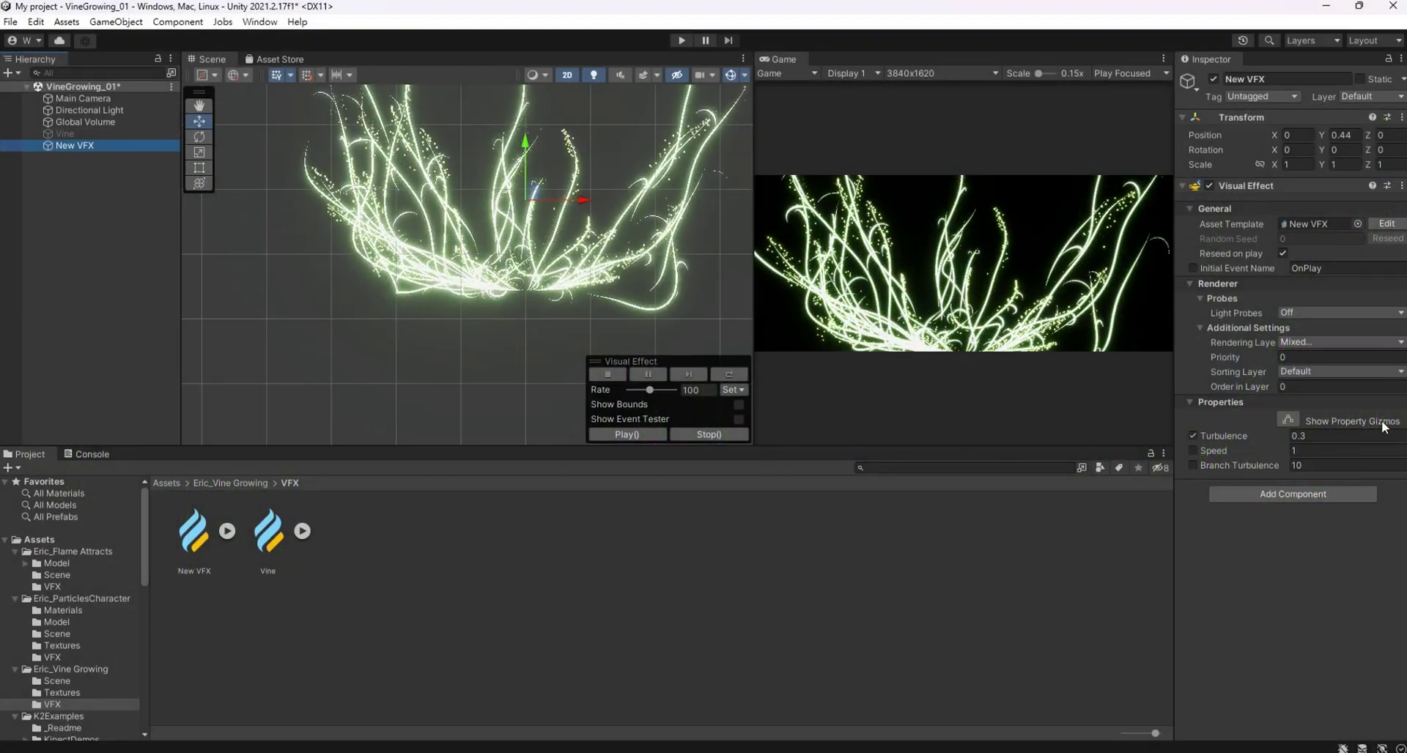
Try Turbulence 1, Speed 5 and Branch Turbulence 50, then settle on 0.3, 1 and 10.
click(1354, 437)
text(1)
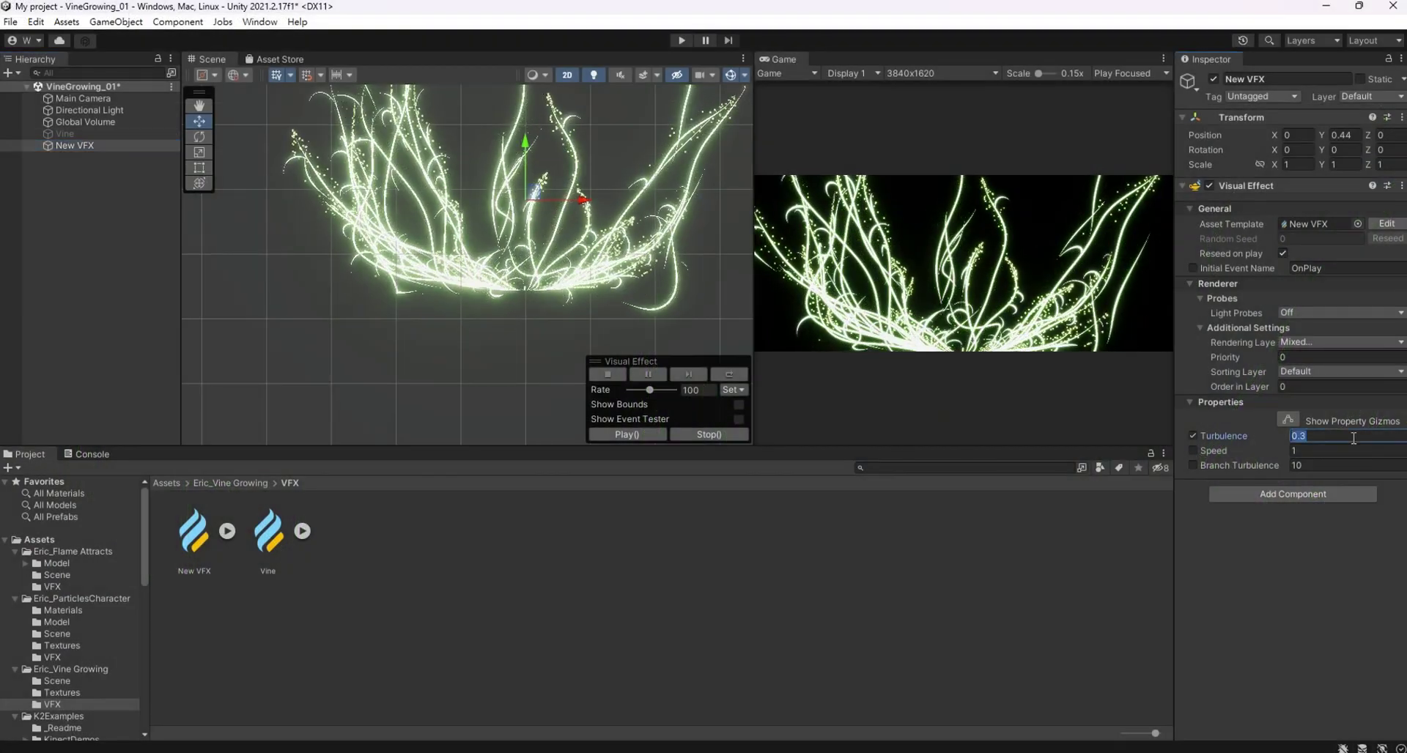
key(Return)
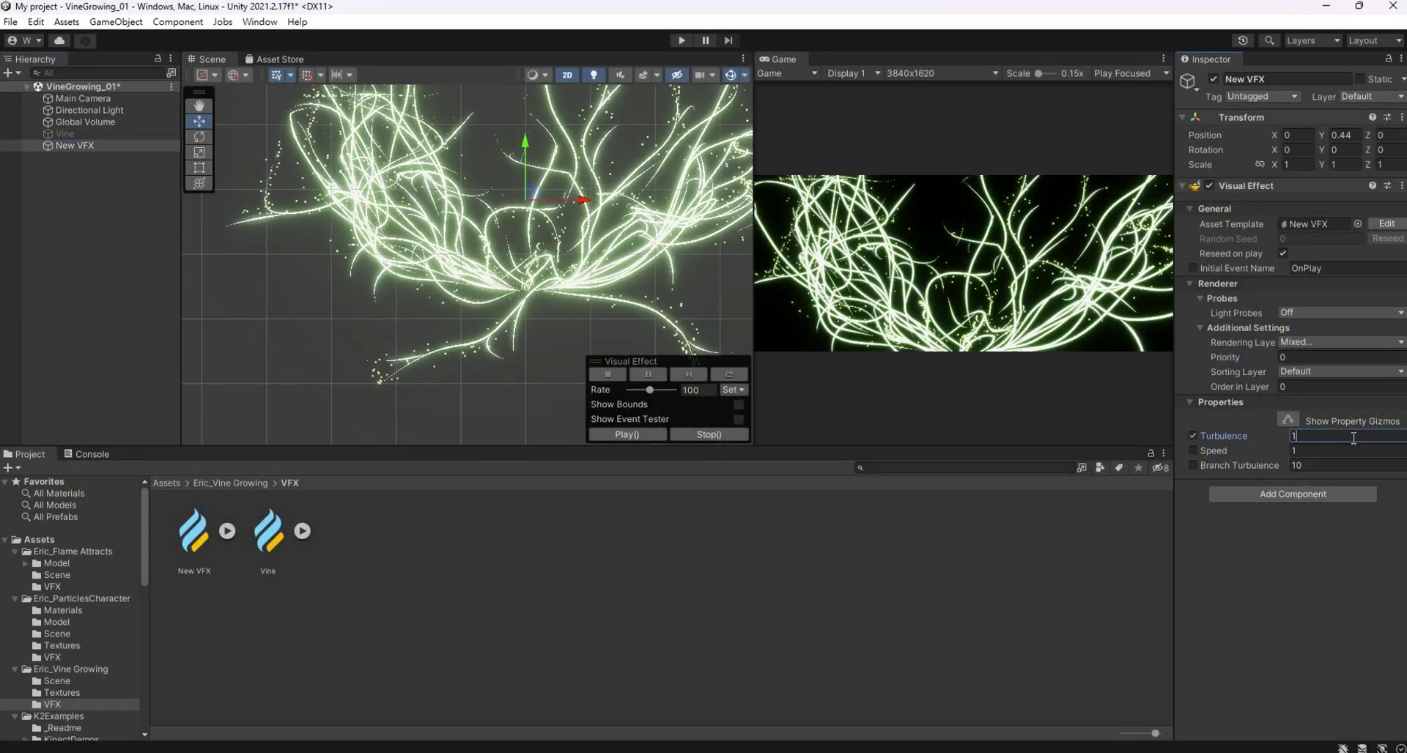
text(0.3)
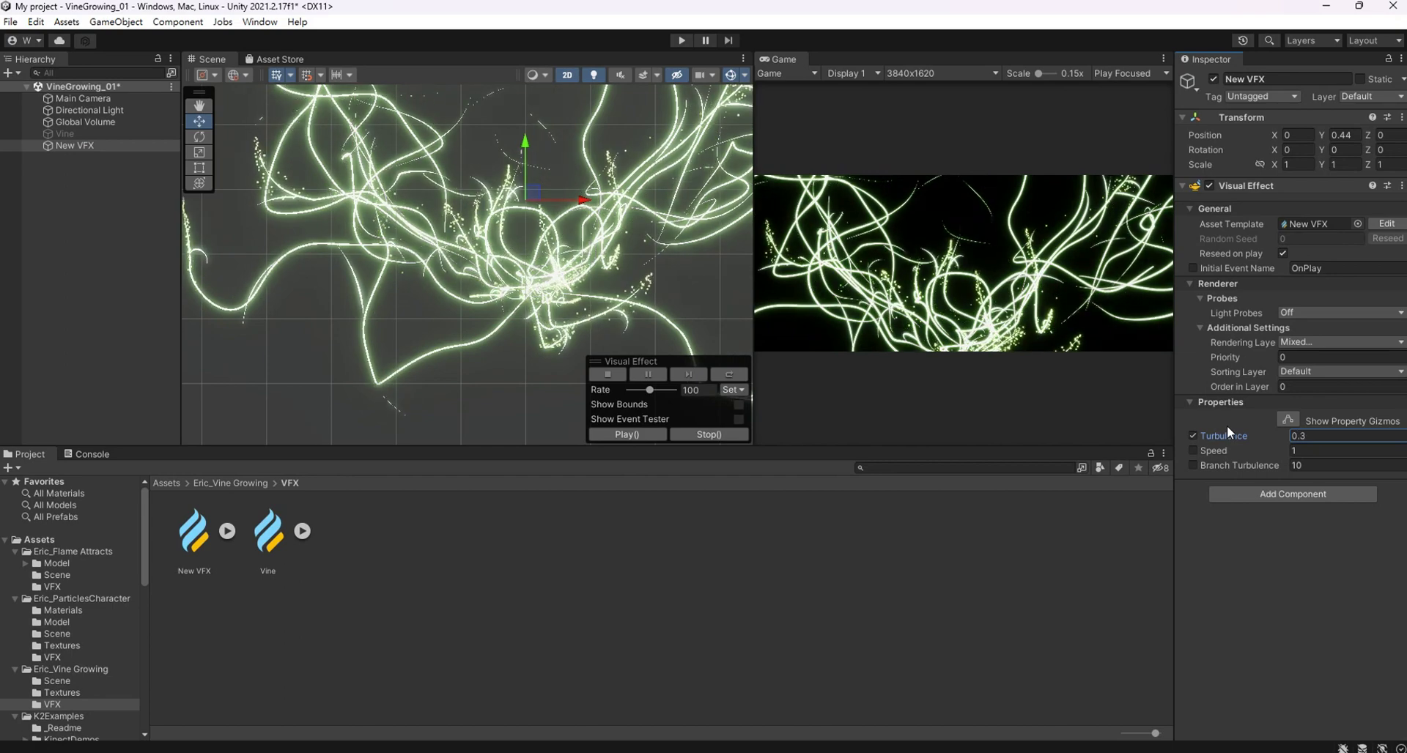
click(1313, 451)
text(5)
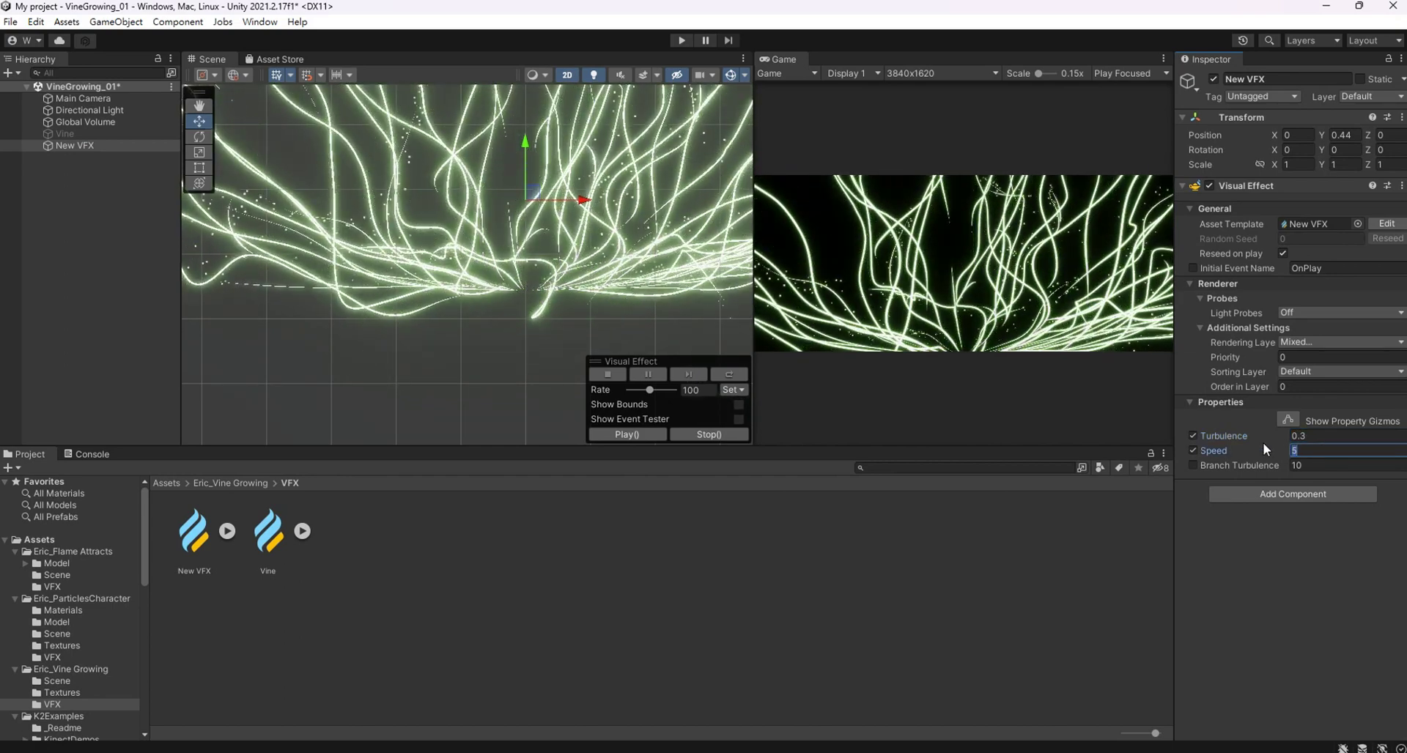
key(BackSpace)
text(1)
click(1332, 465)
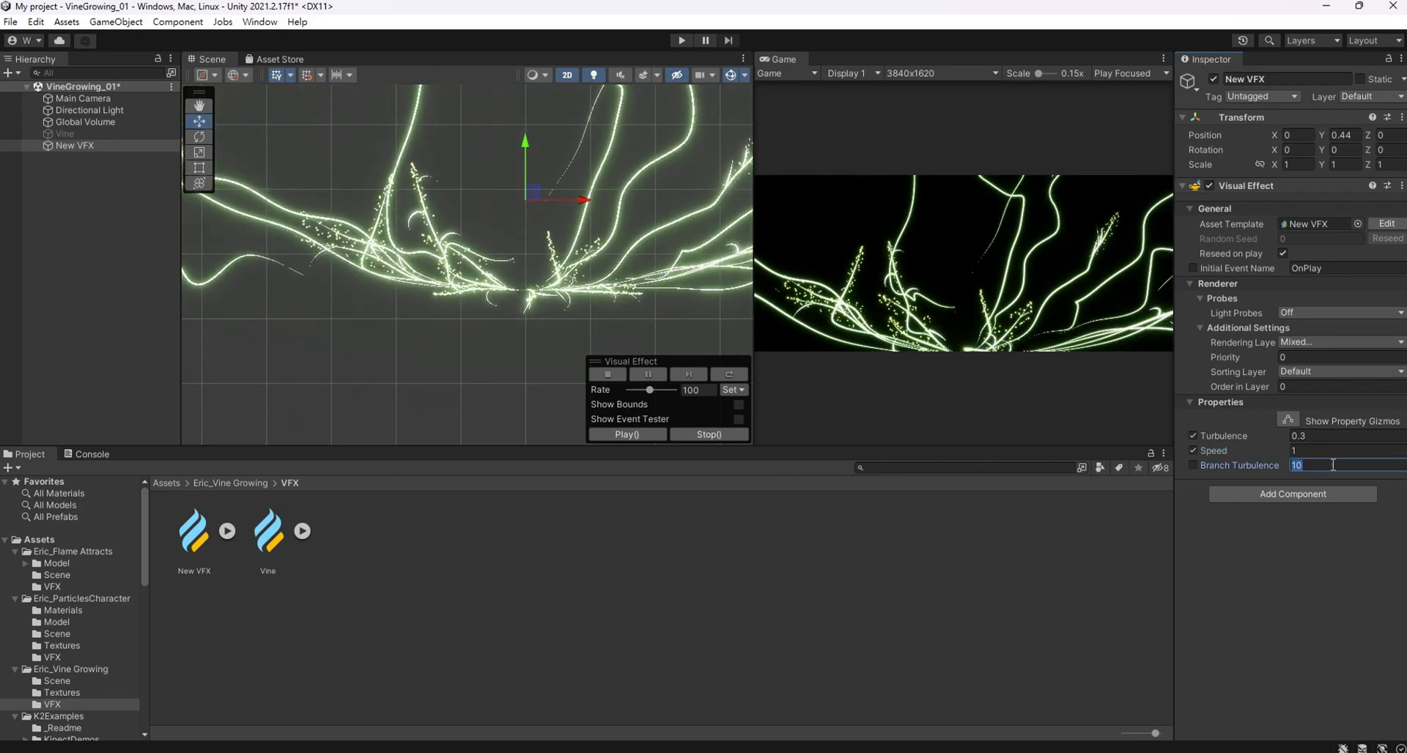
text(50)
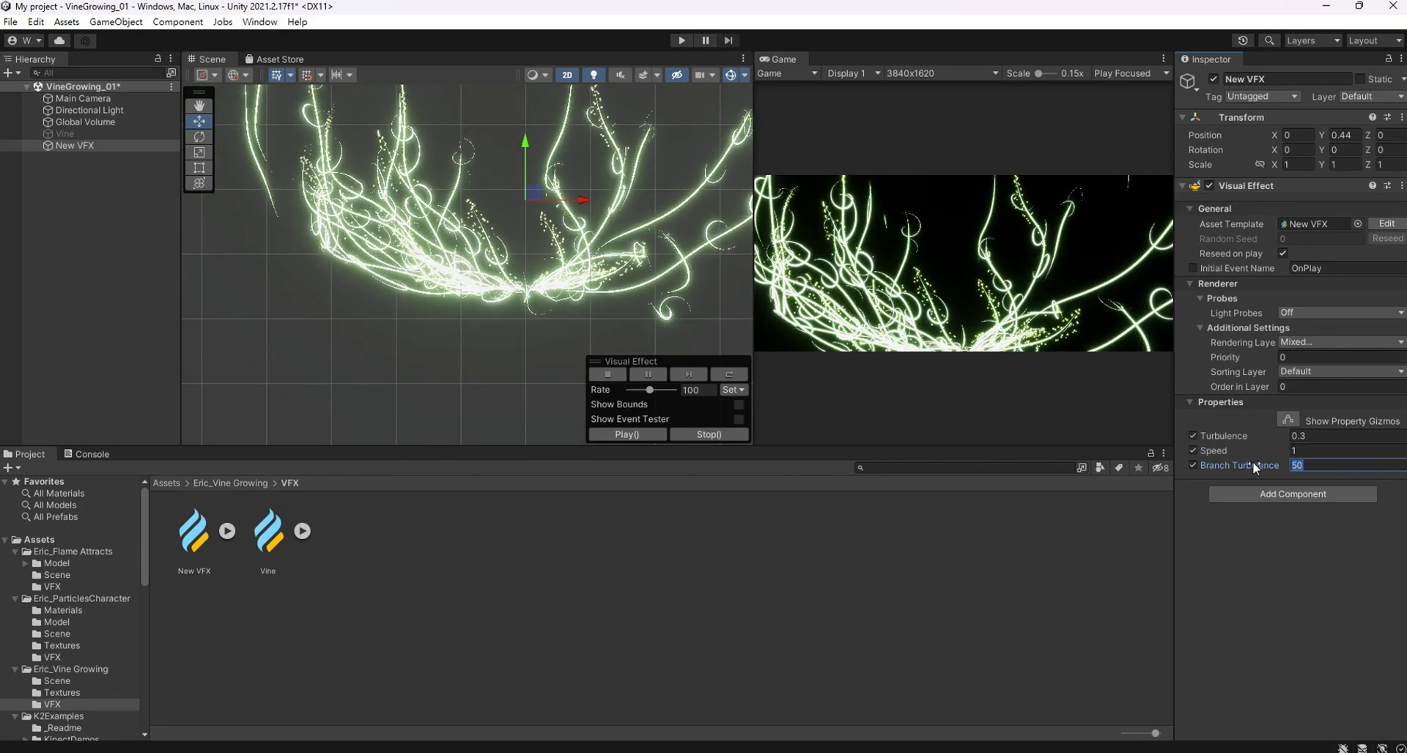
key(BackSpace)
key(BackSpace)
text(10)
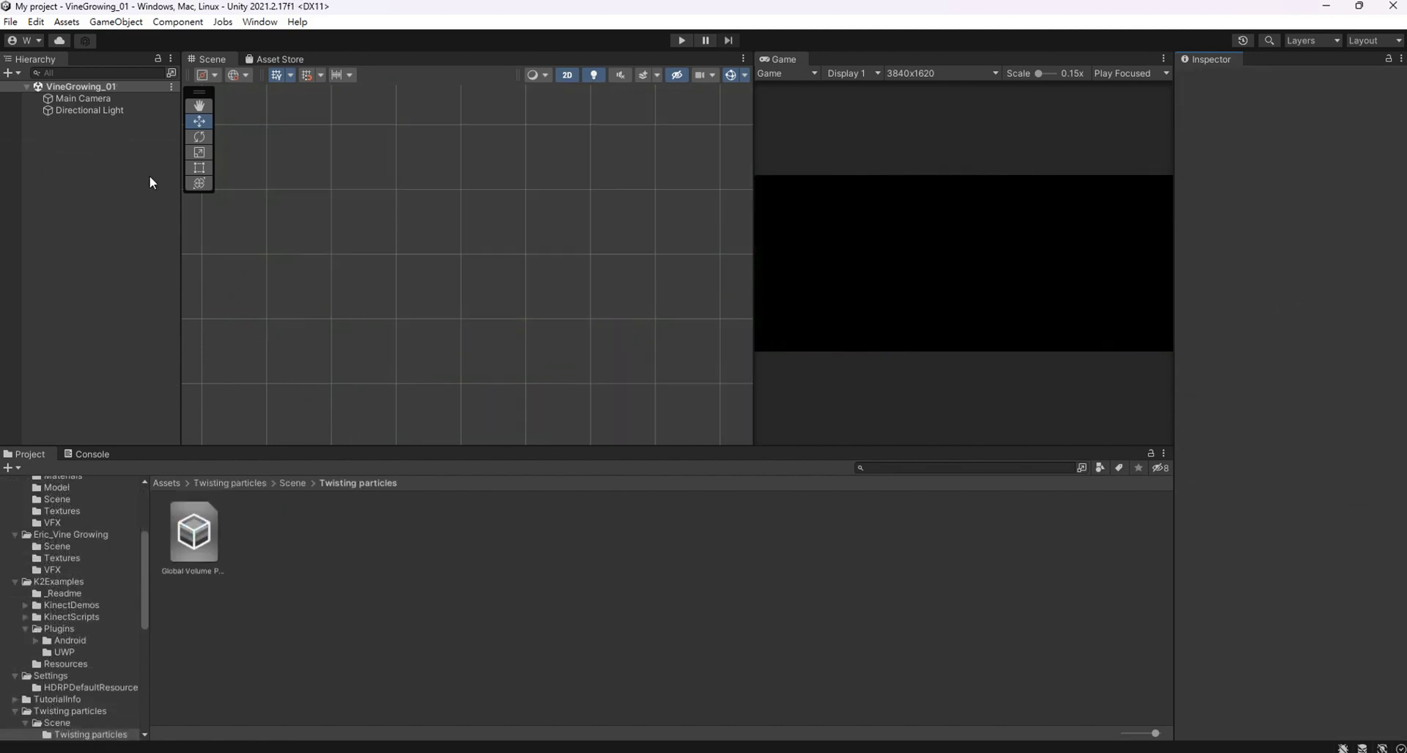
Set the Main Camera's background colour to near-black.
click(82, 98)
scroll(1356, 579, down, 5)
click(1312, 614)
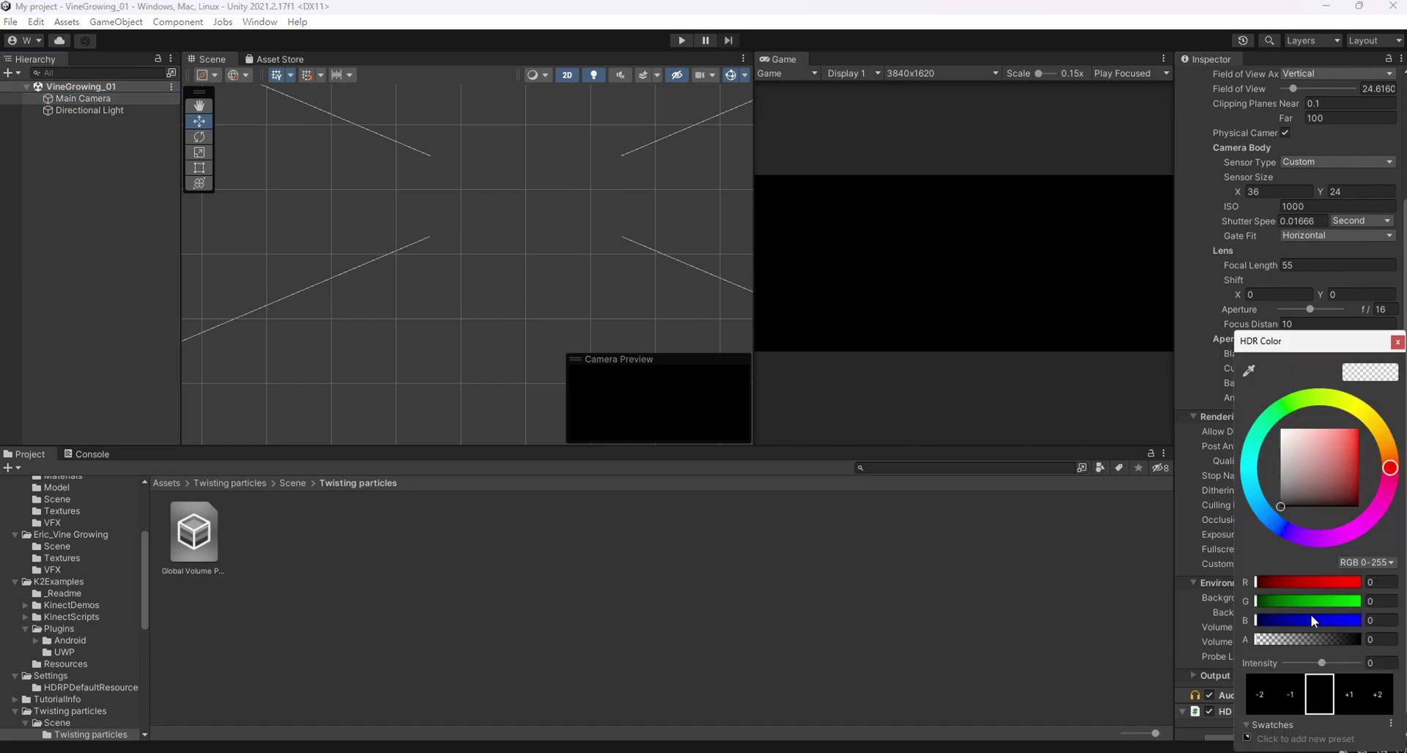
drag(1316, 485, 1281, 508)
click(1074, 20)
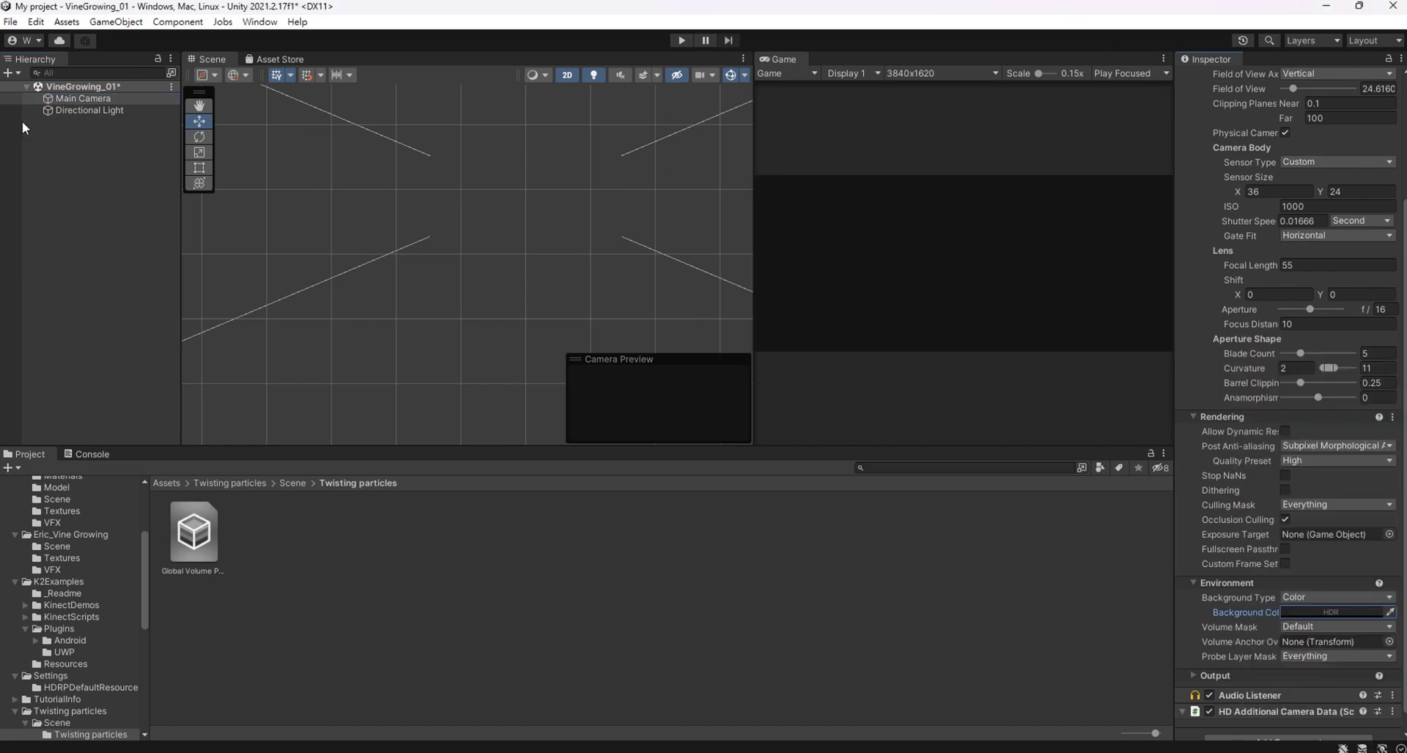
Confirm the Visual Effect Graph package is installed in the Package Manager.
click(260, 22)
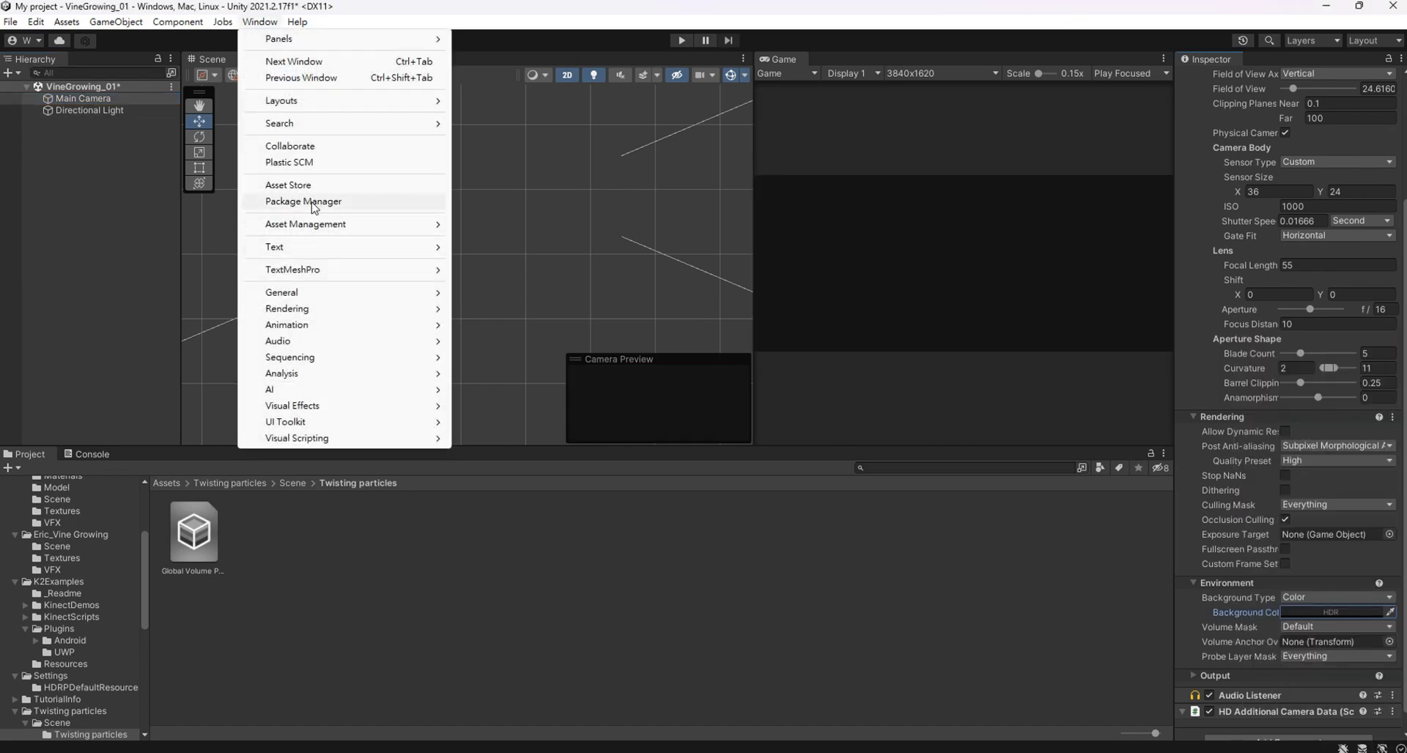
click(312, 201)
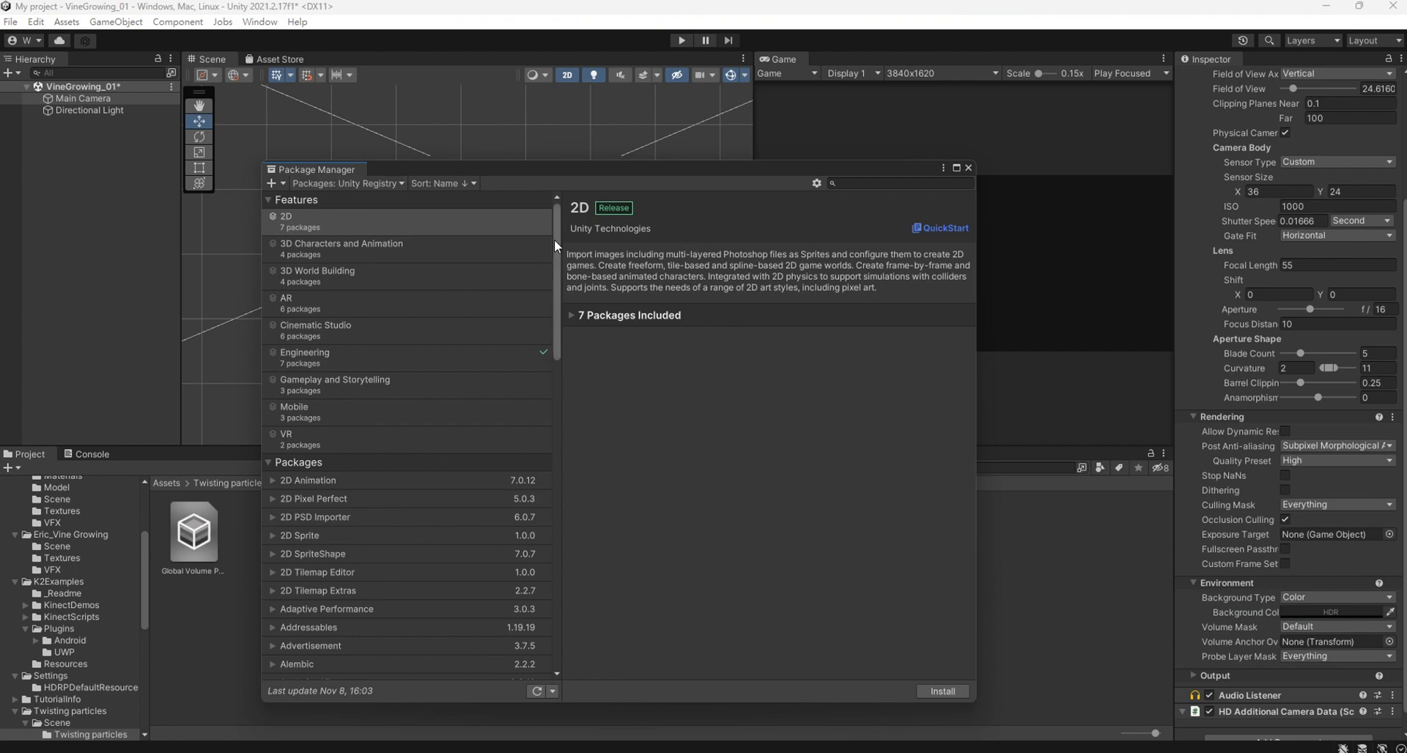
drag(554, 240, 551, 565)
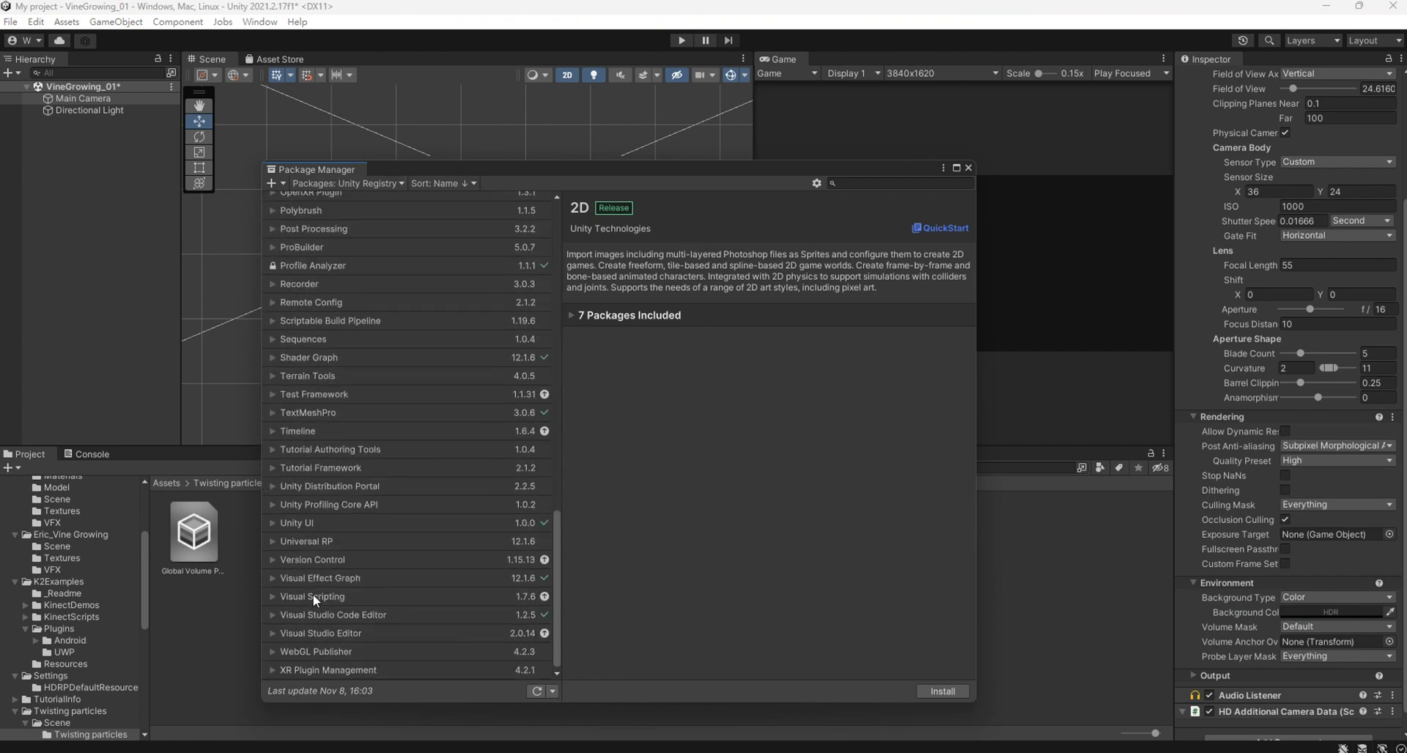
click(334, 583)
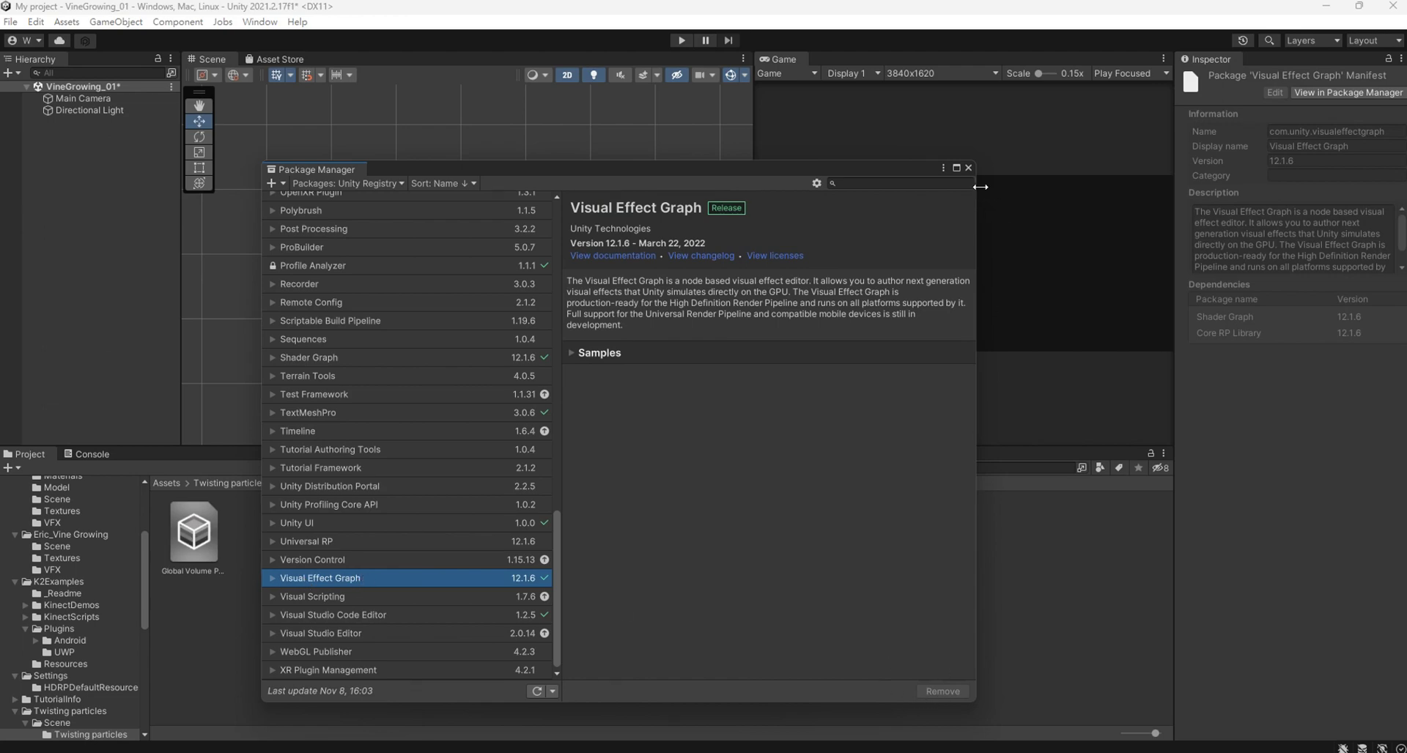
click(968, 168)
Enable Experimental Operators/Blocks in the Visual Effects preferences.
click(36, 22)
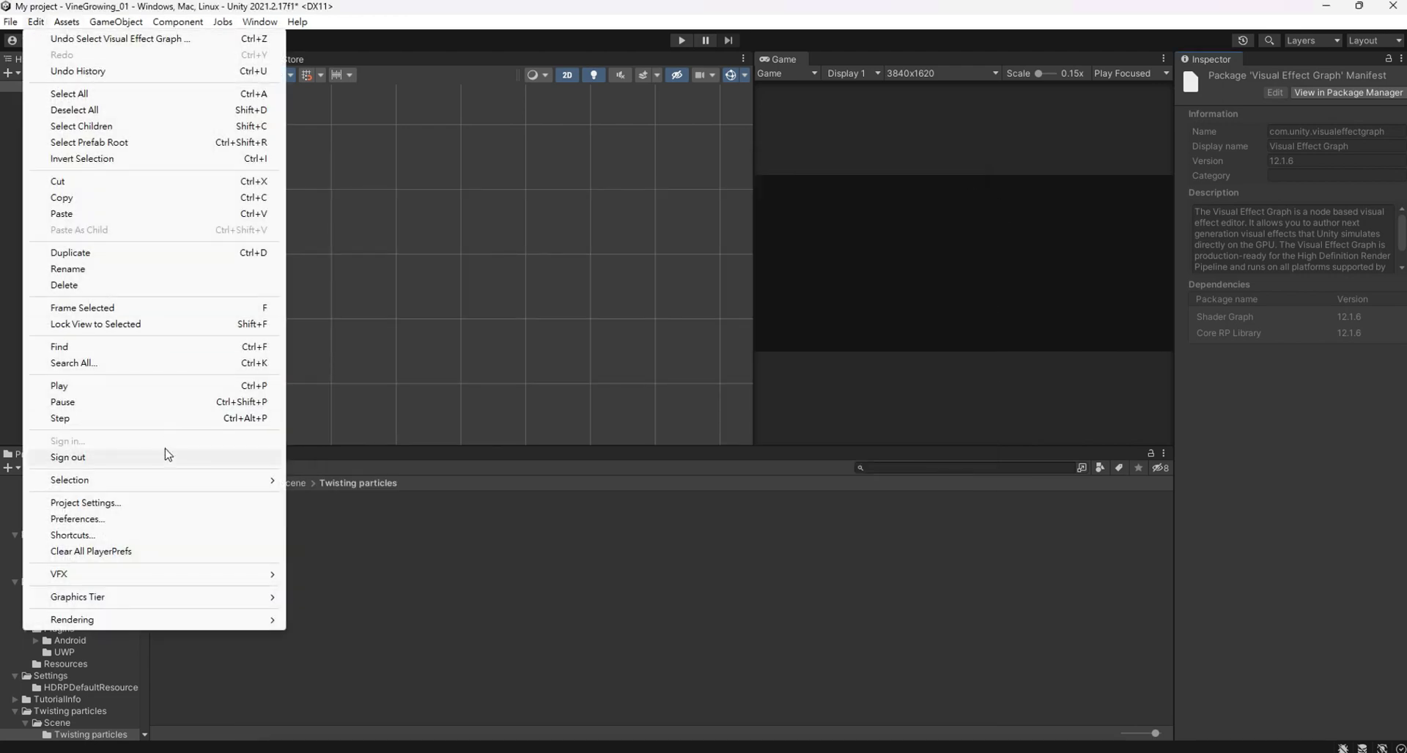
click(165, 519)
click(582, 380)
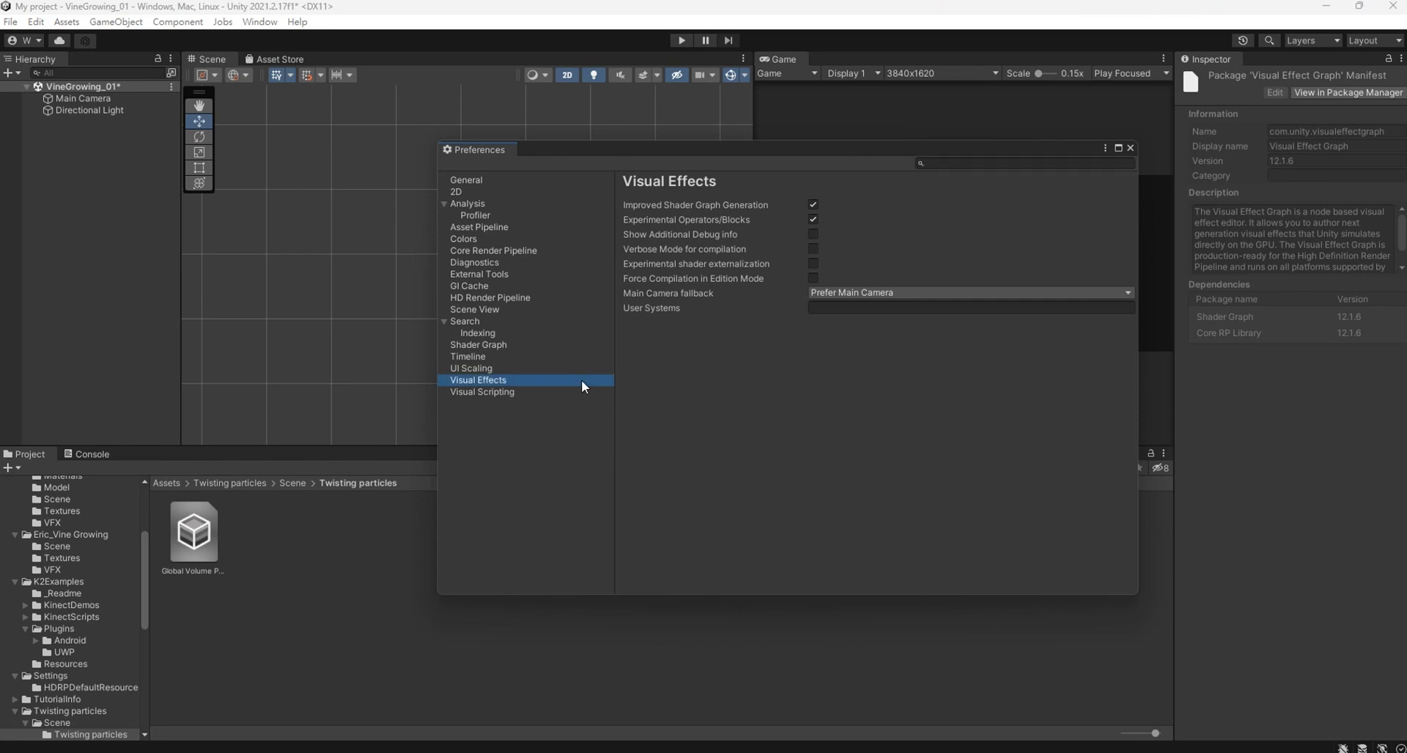
click(813, 219)
click(1130, 149)
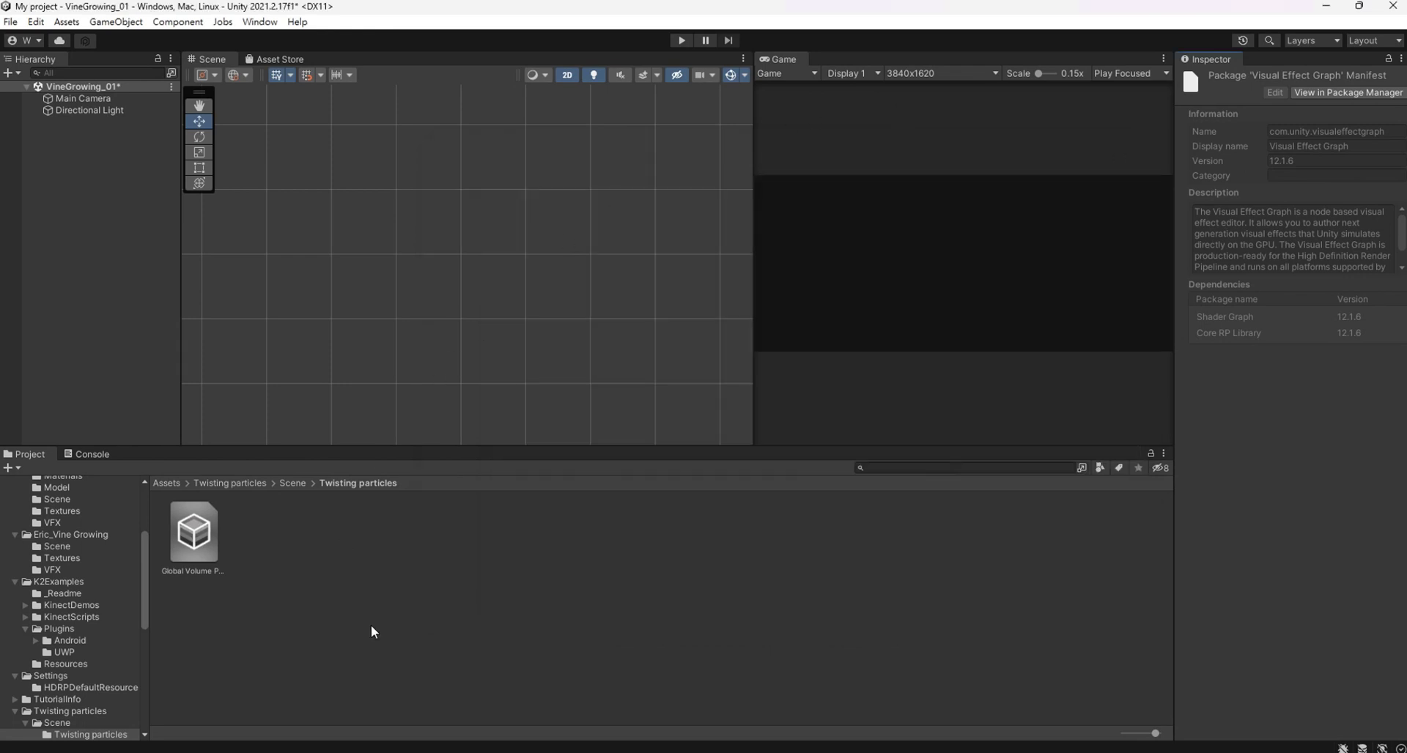
Create a Visual Effect Graph named VineGrowing in the VFX folder and drag it into the Hierarchy.
click(76, 569)
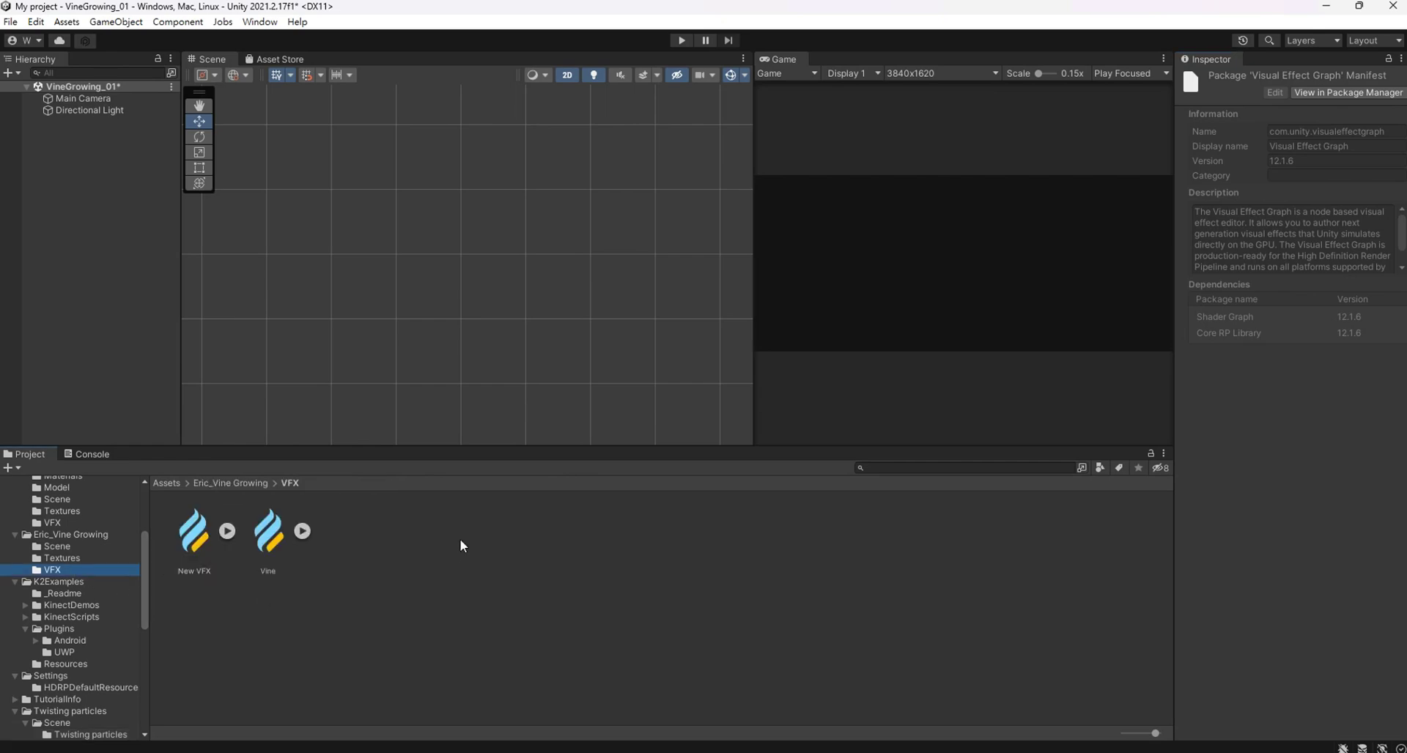
right_click(486, 524)
mouse_move(689, 129)
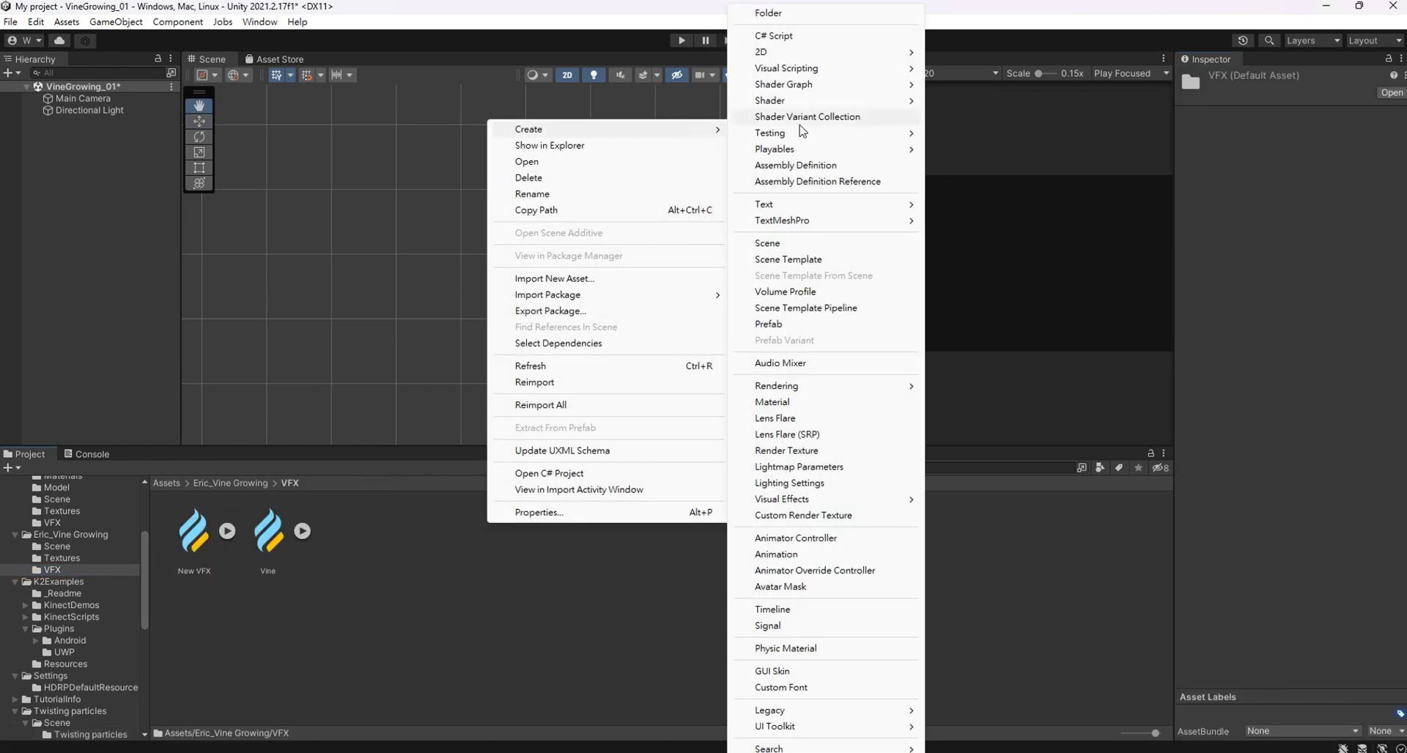
mouse_move(877, 506)
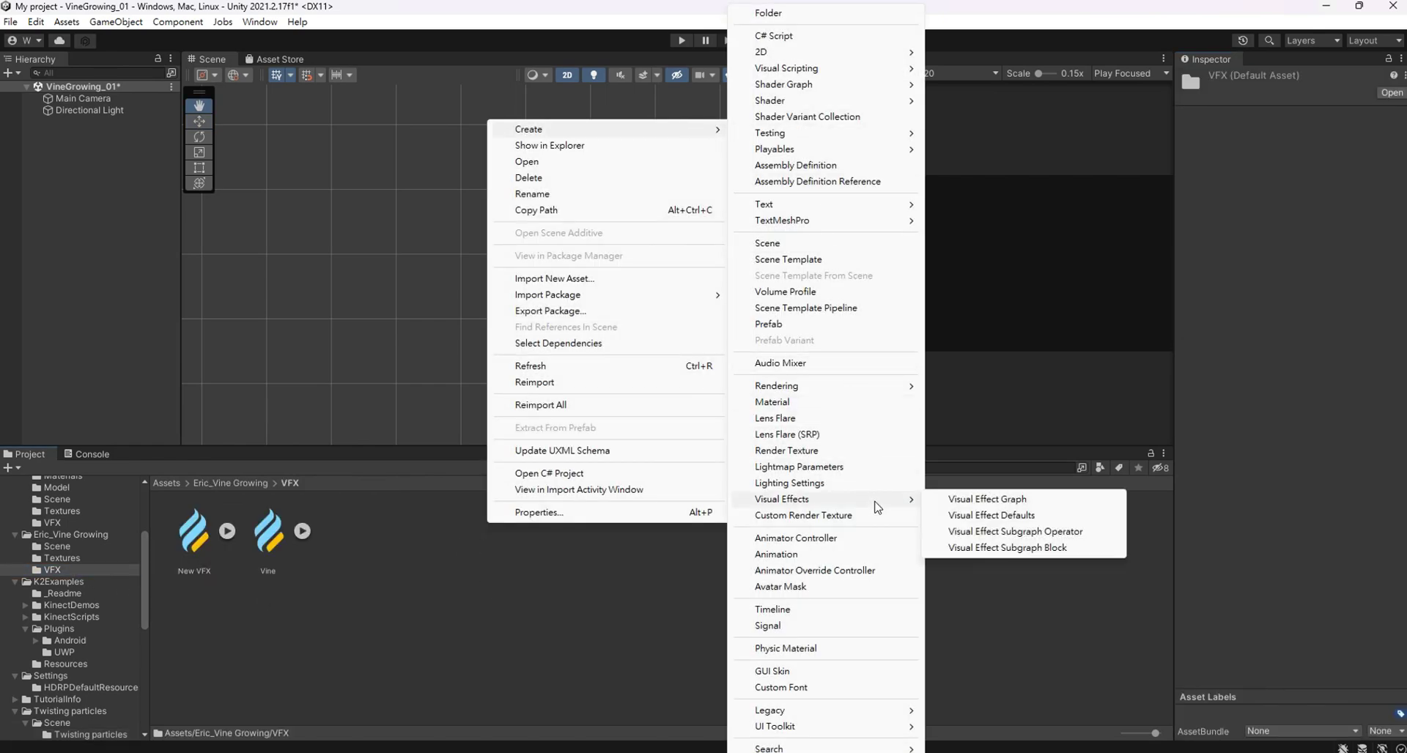
click(932, 500)
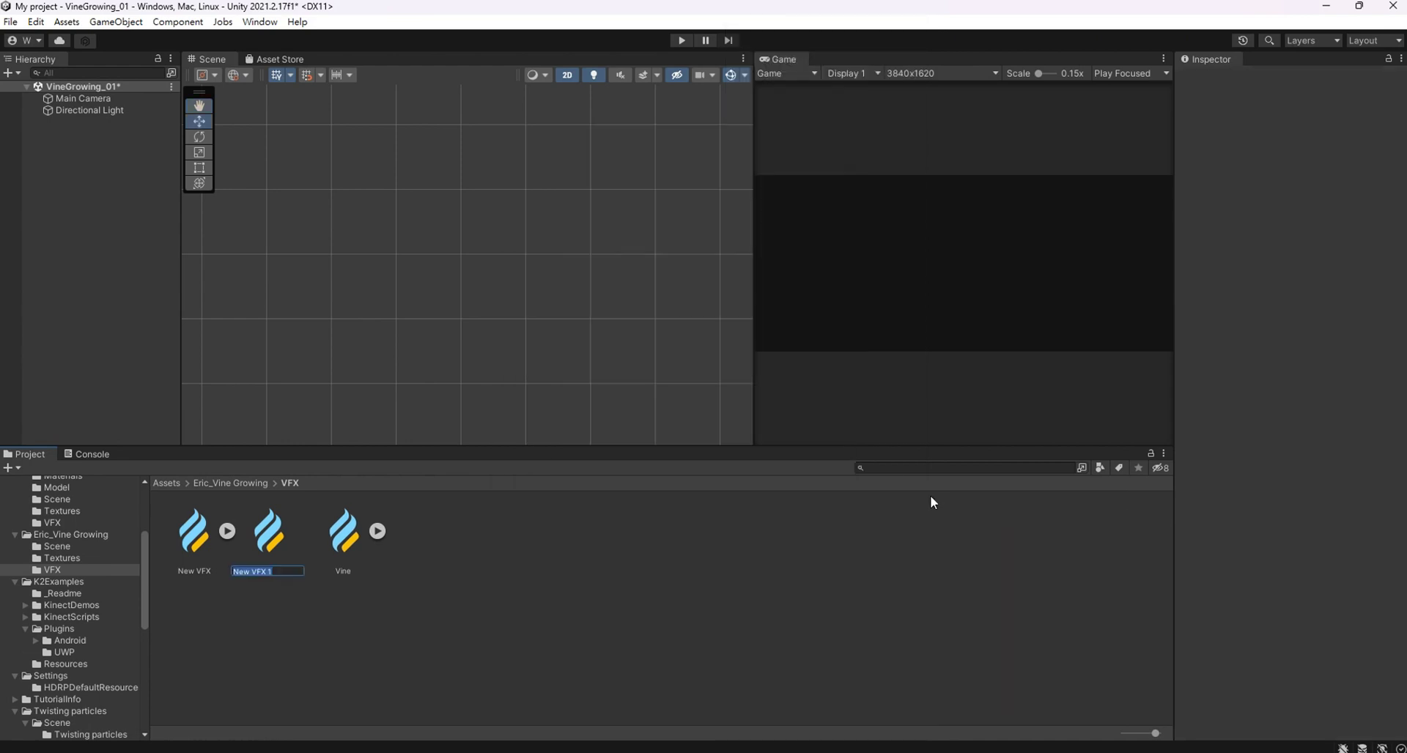
text(VineGr)
text(owing)
key(Return)
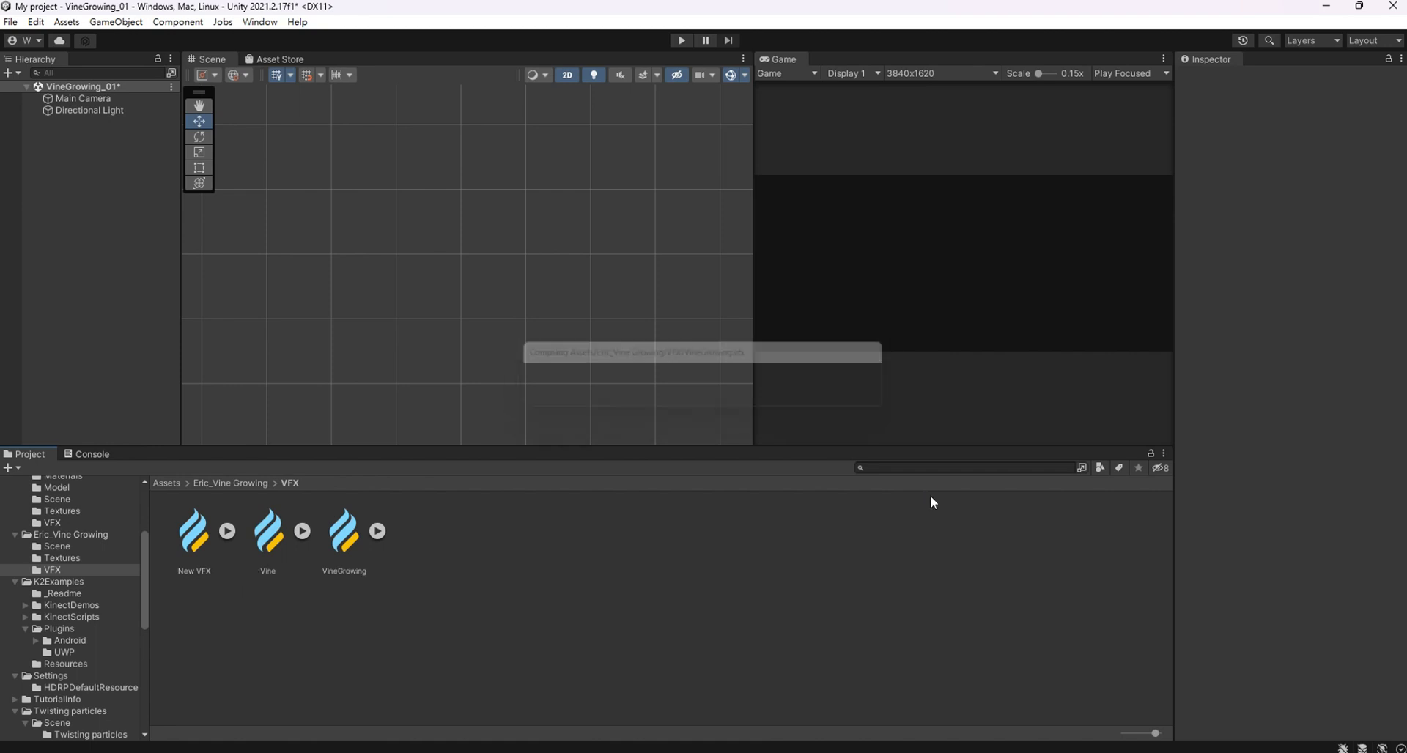
drag(344, 531, 135, 247)
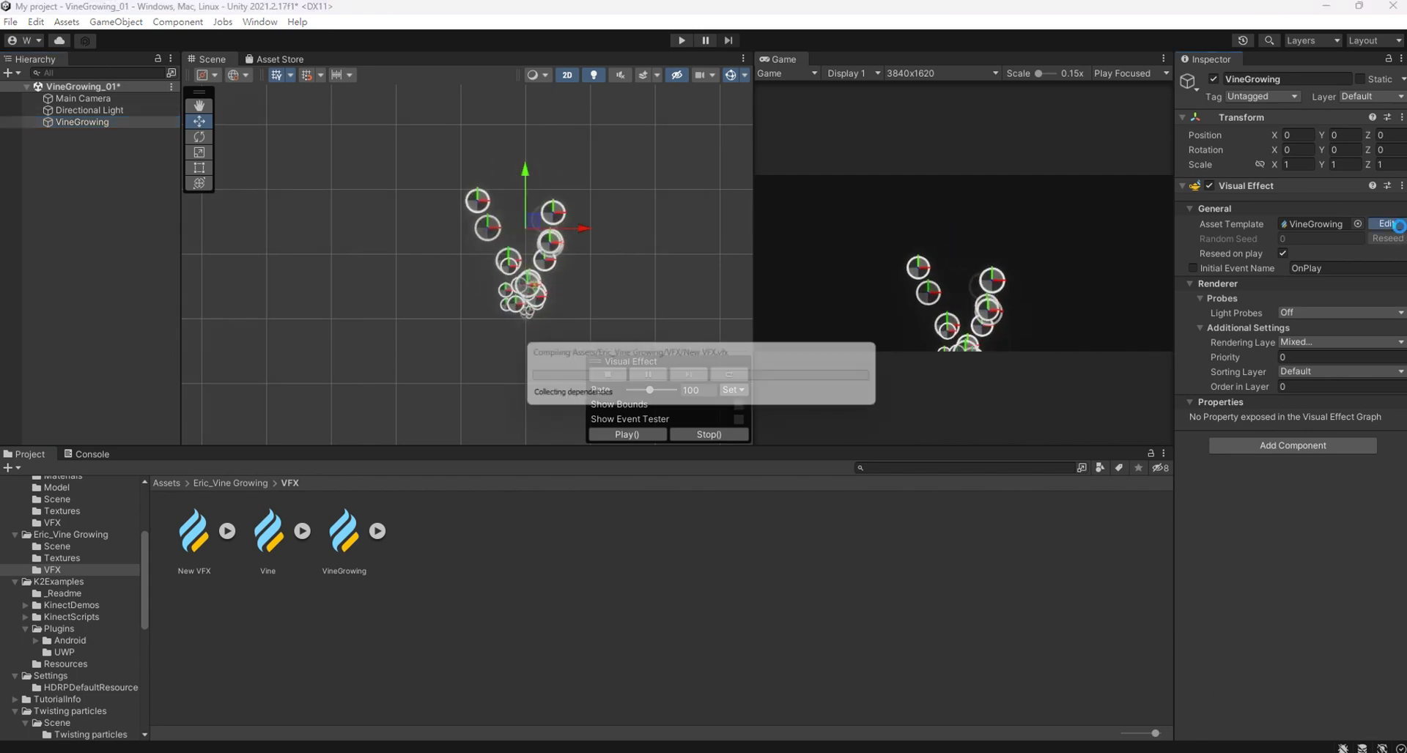
Open the VineGrowing graph, resize its editor beside the scene, and hide the Blackboard.
click(884, 173)
double_click(344, 532)
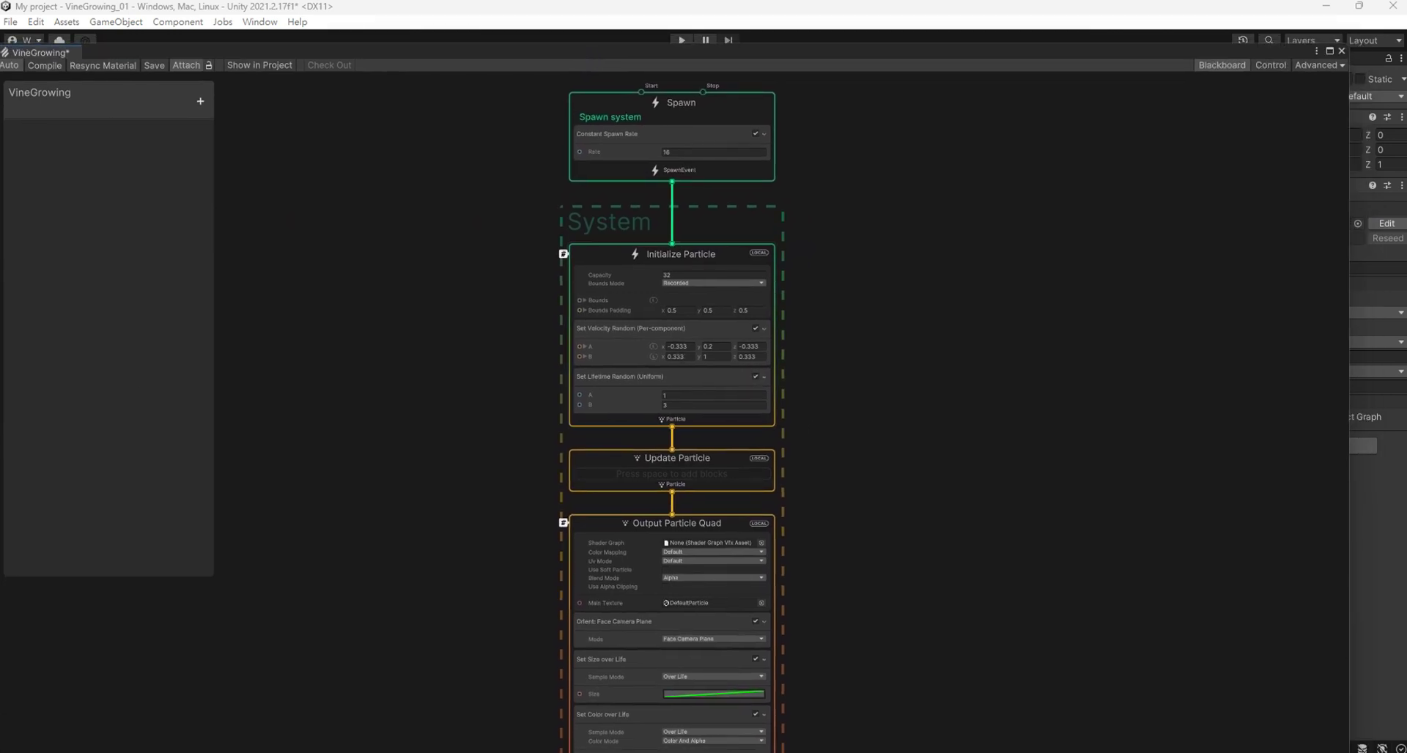
scroll(681, 291, down, 2)
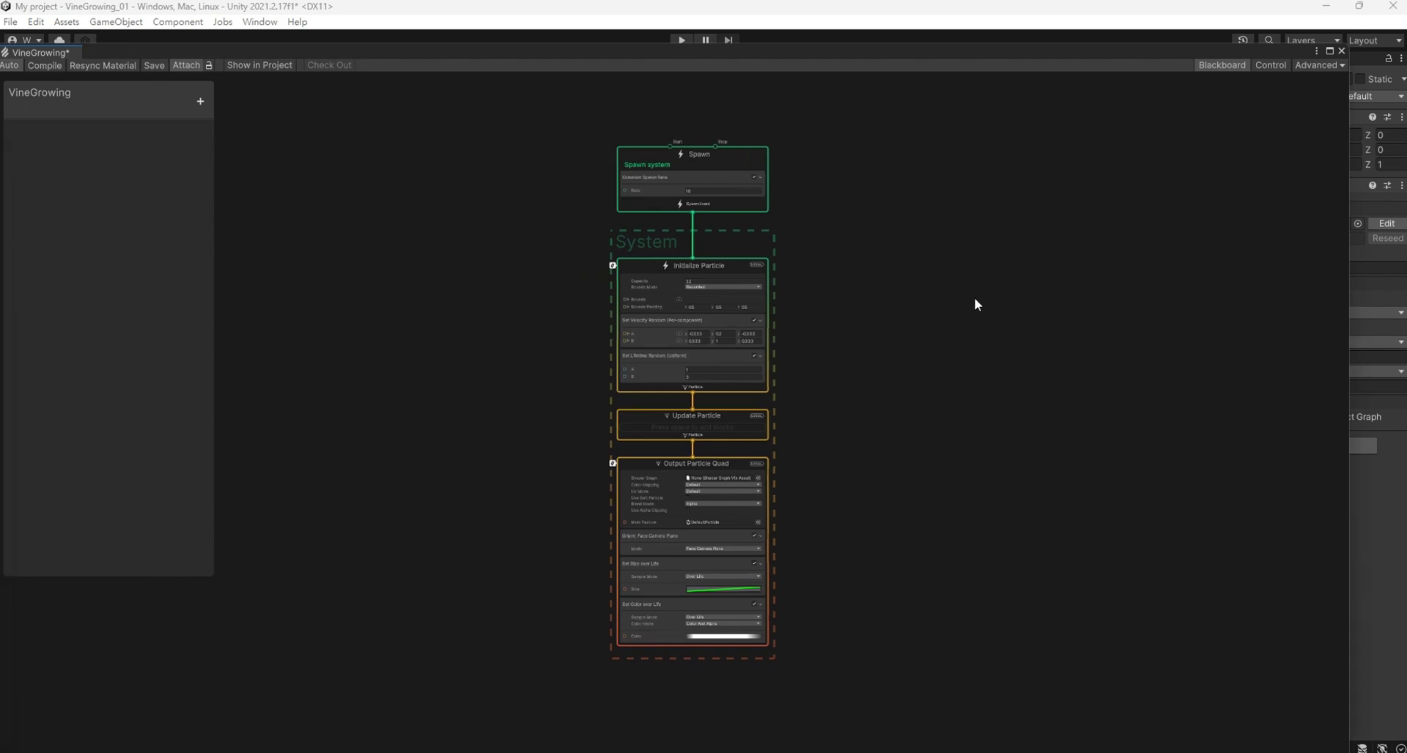
scroll(545, 208, up, 5)
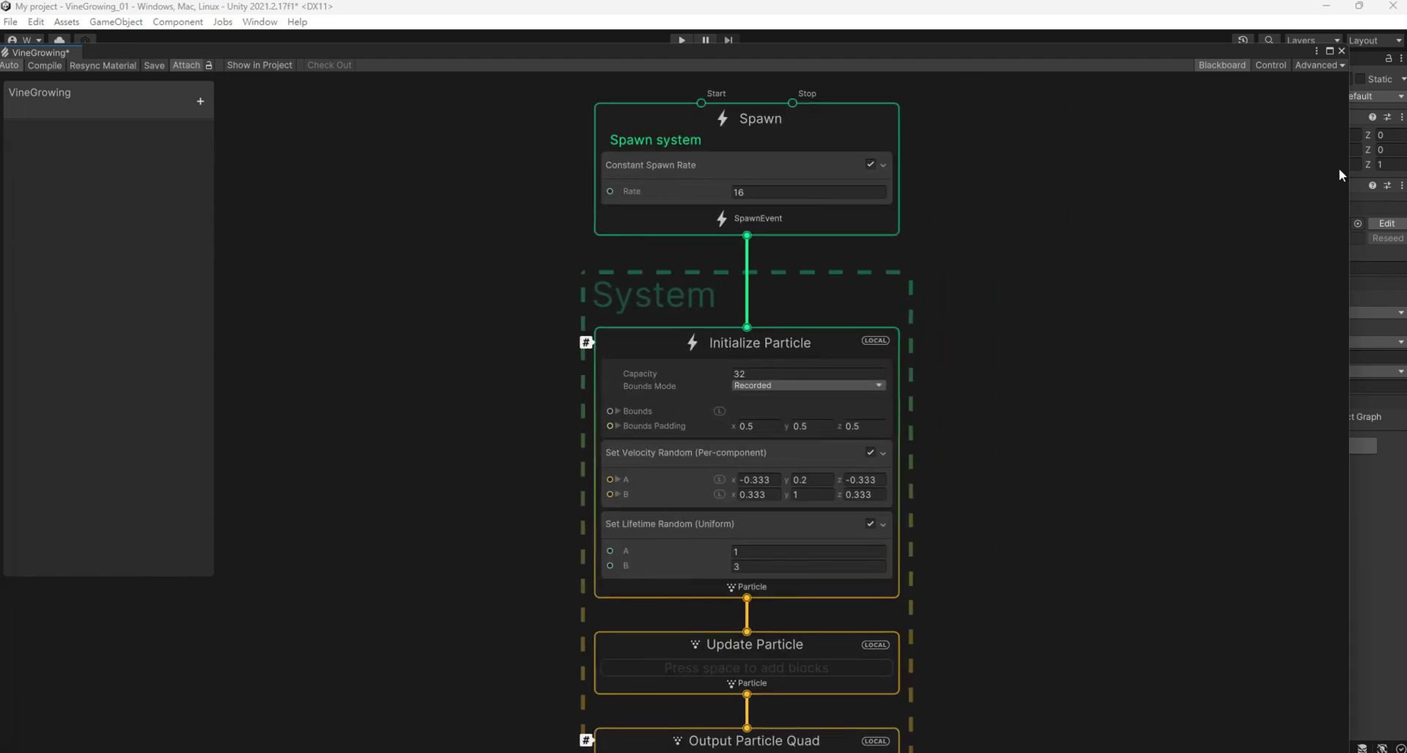
drag(1349, 164, 956, 166)
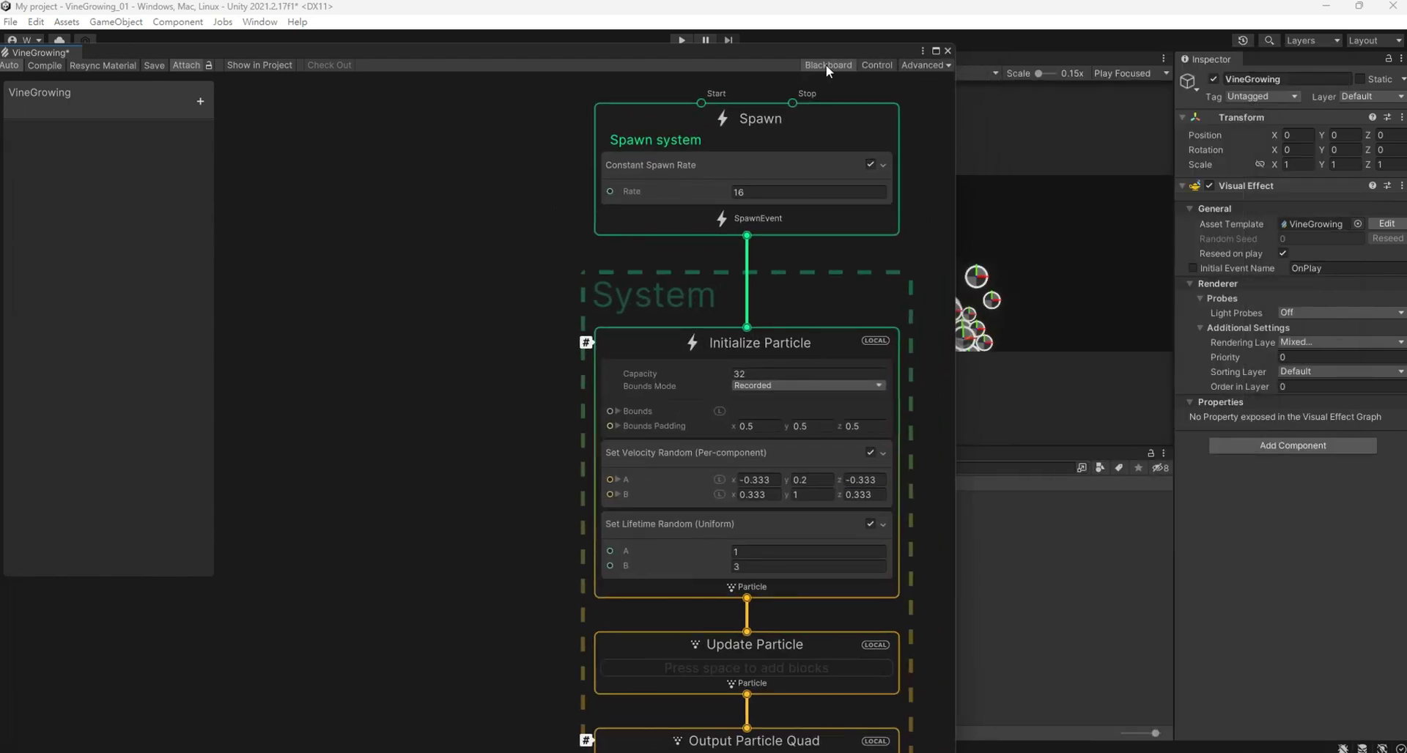
middle_drag(443, 242, 133, 238)
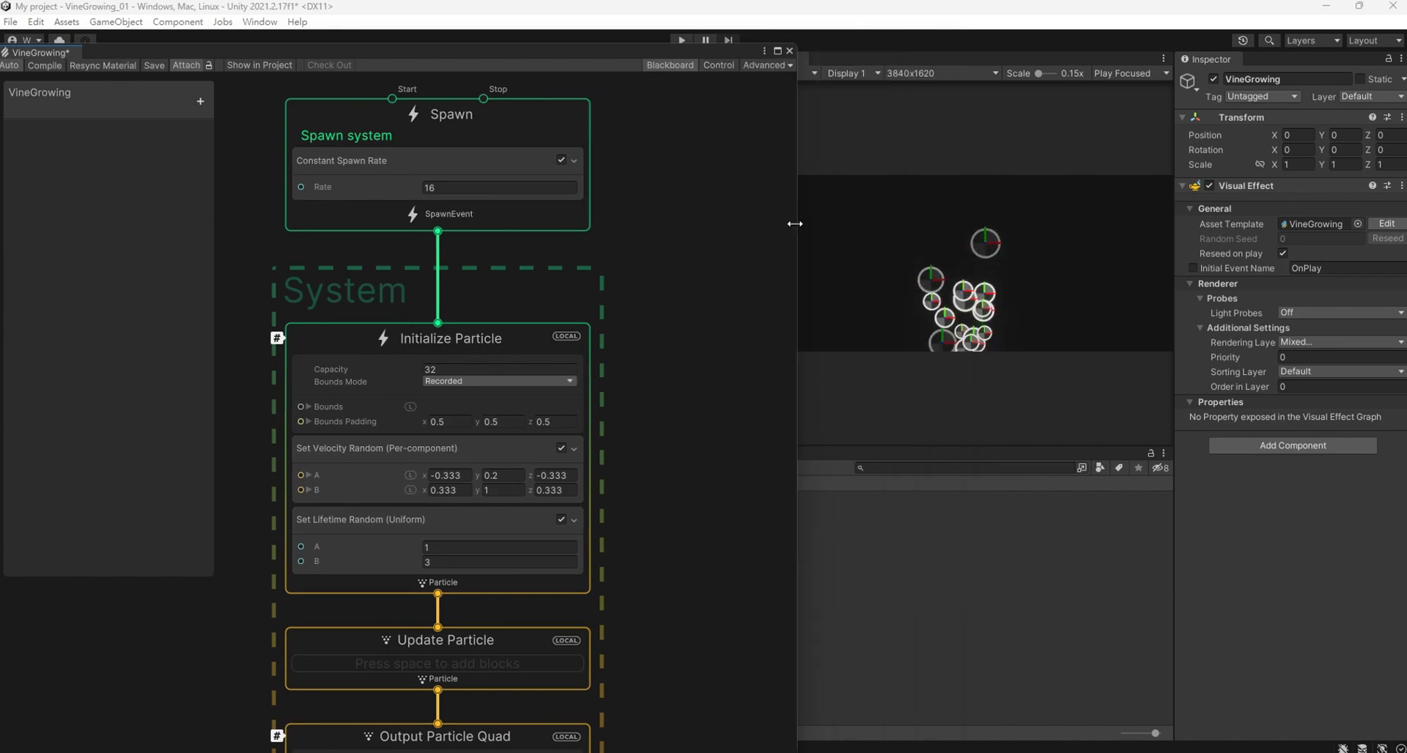
drag(947, 240, 775, 220)
drag(634, 46, 656, 227)
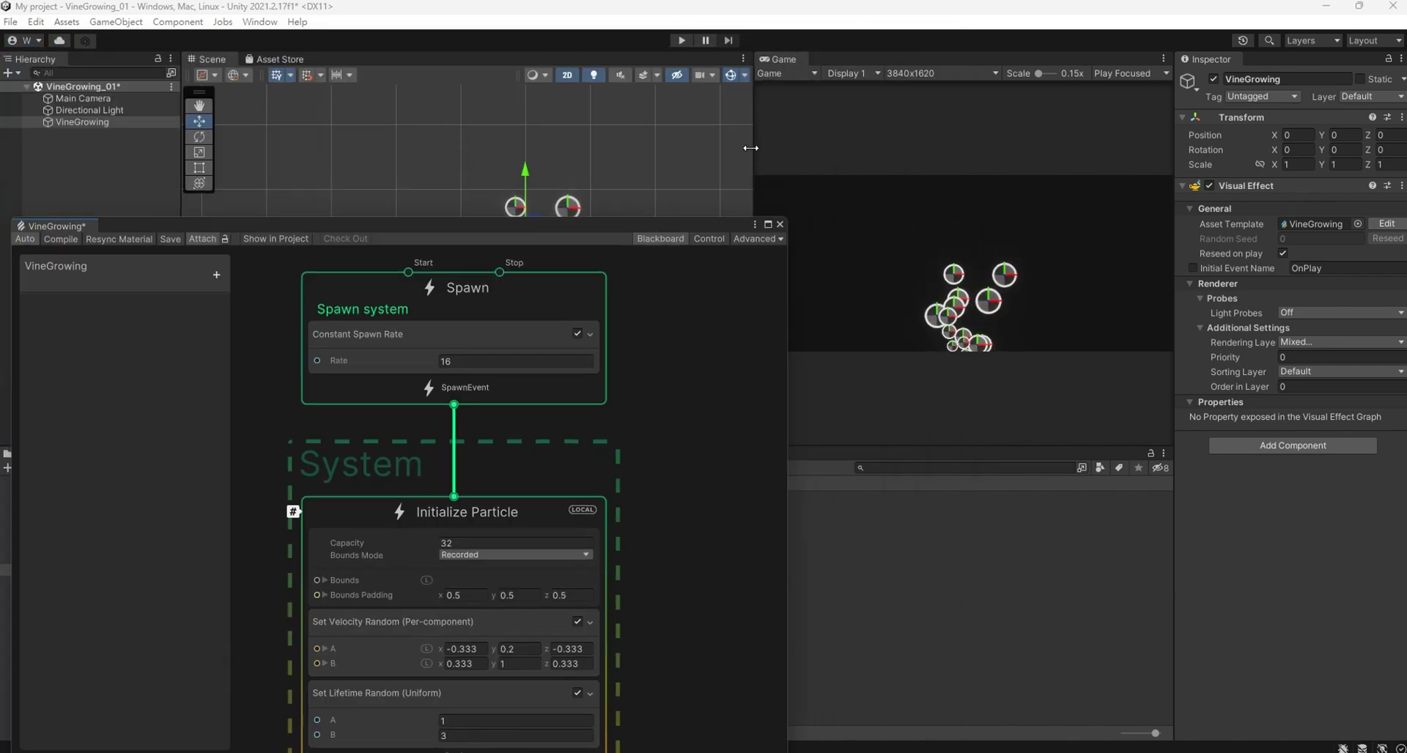
drag(755, 147, 806, 150)
drag(710, 223, 723, 21)
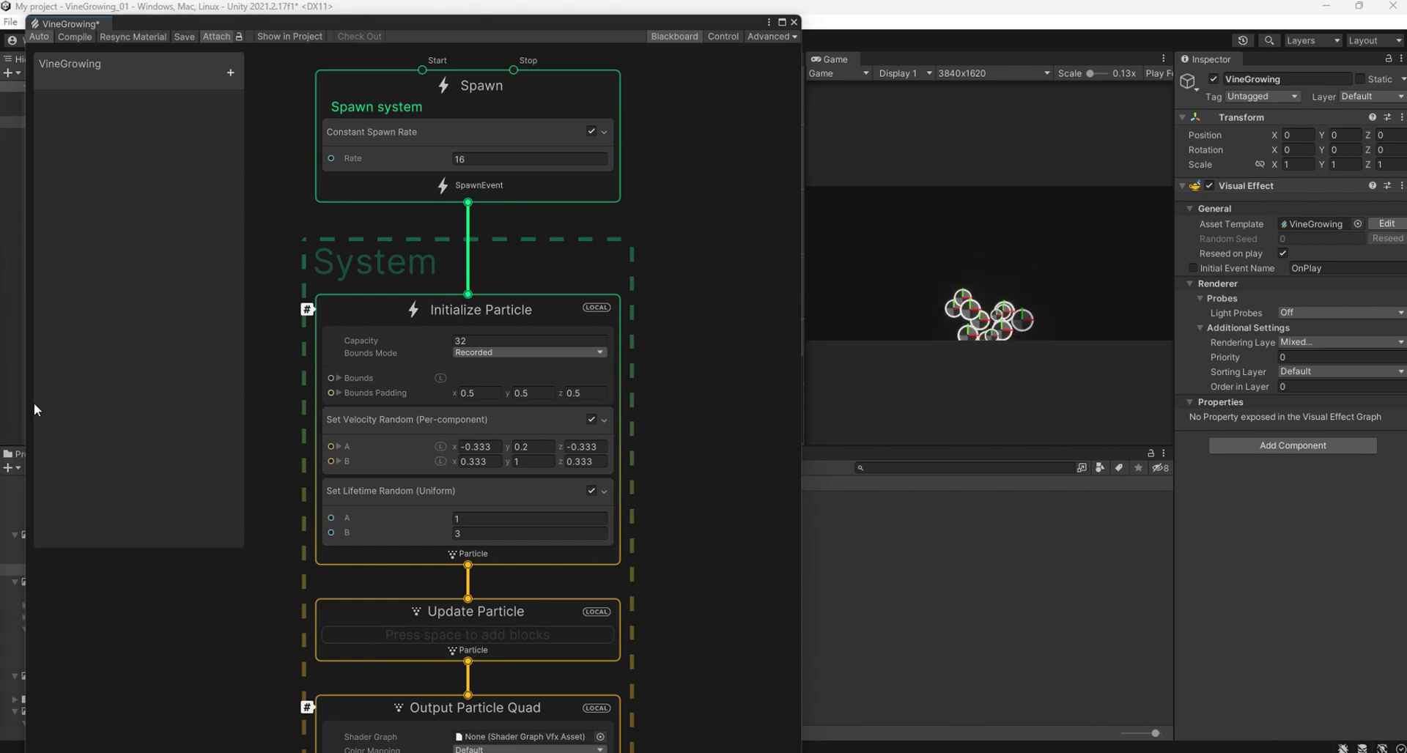
middle_drag(642, 154, 678, 209)
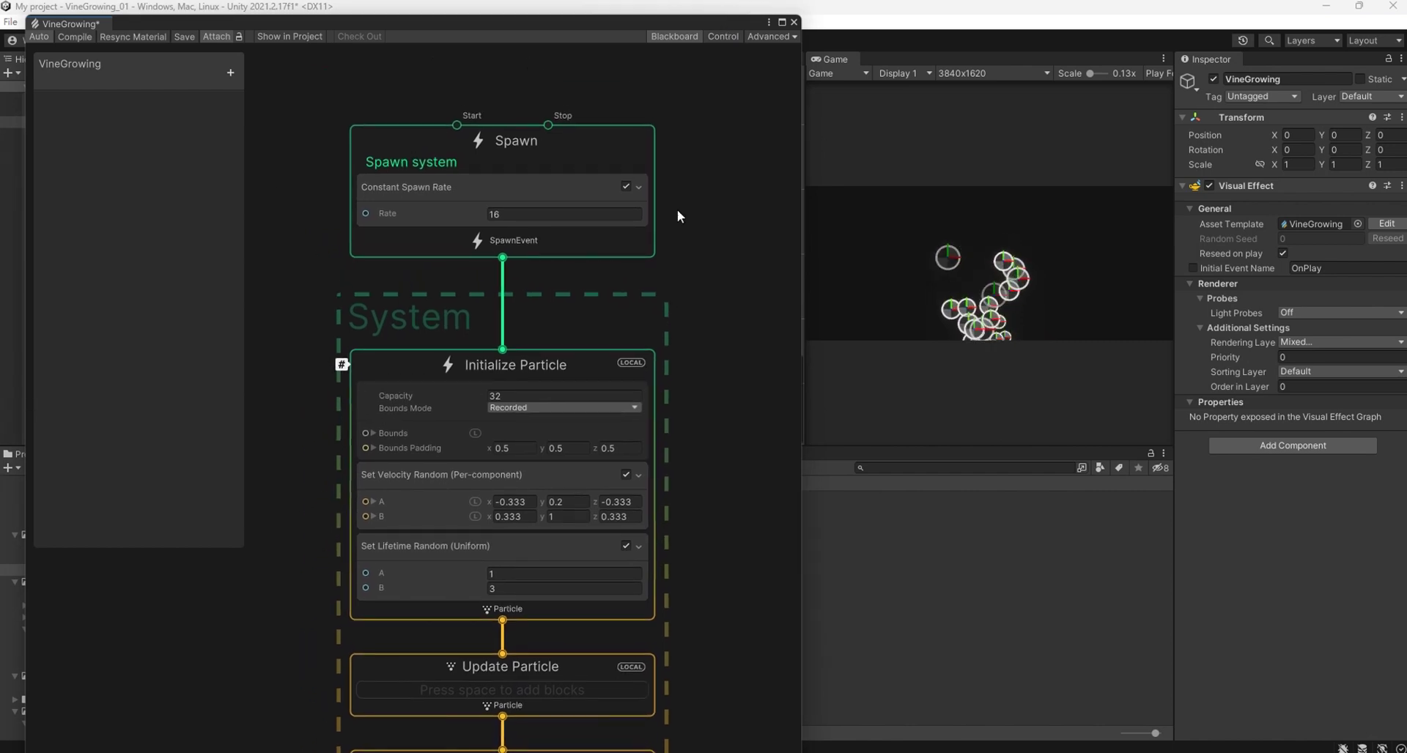
click(677, 36)
Set Initialize Particle's bounds mode to Manual and delete its Set Velocity Random block.
click(541, 387)
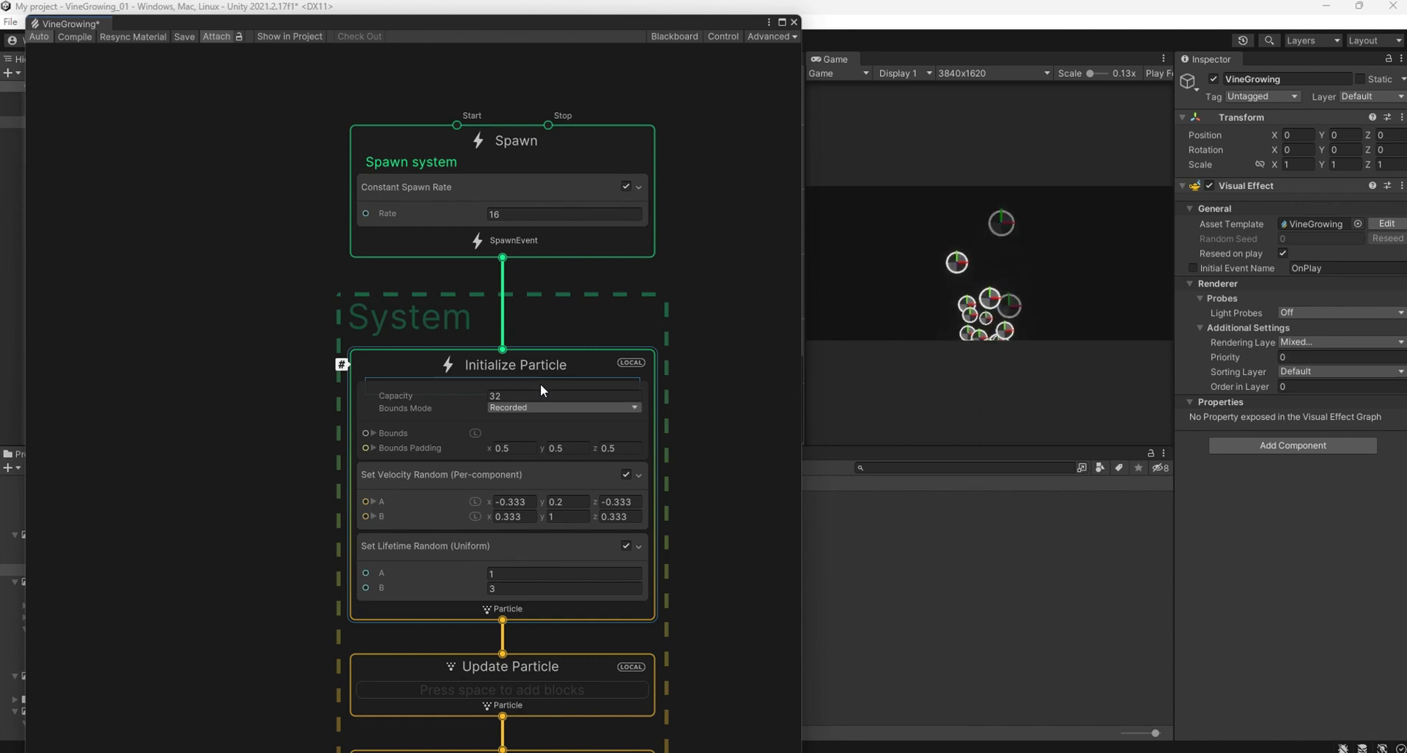
click(543, 407)
click(543, 436)
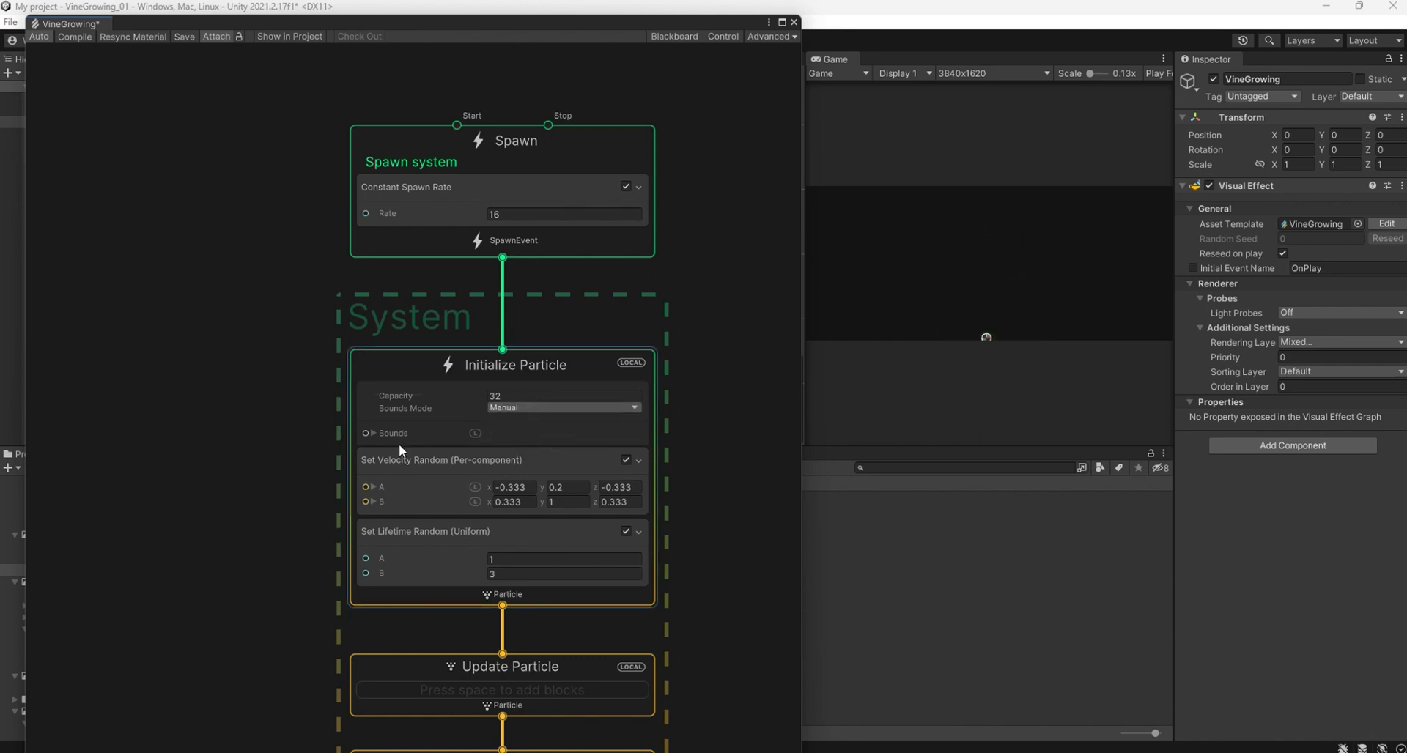
middle_drag(191, 510, 226, 425)
click(486, 407)
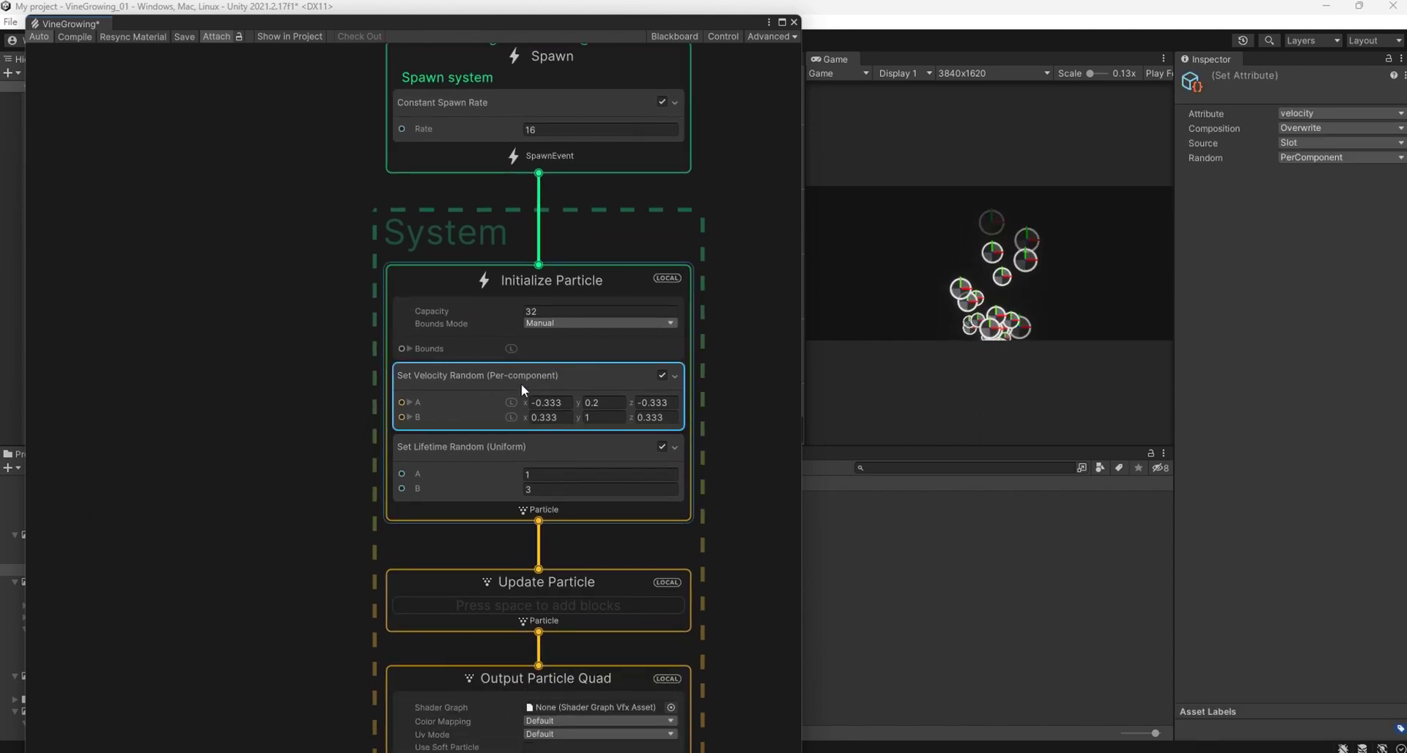
key(Delete)
Add a Set Velocity block to the Update Particle context.
middle_drag(381, 513, 373, 291)
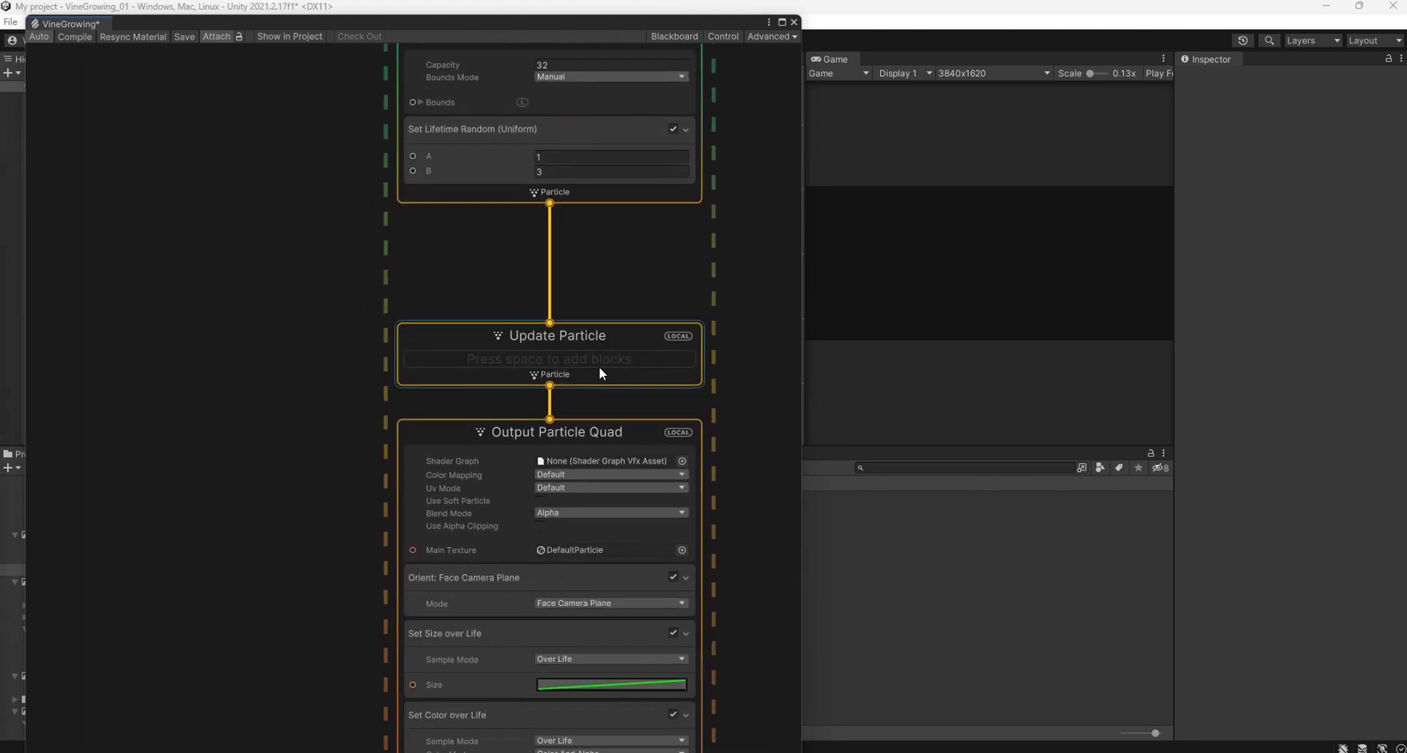
right_click(599, 359)
click(614, 368)
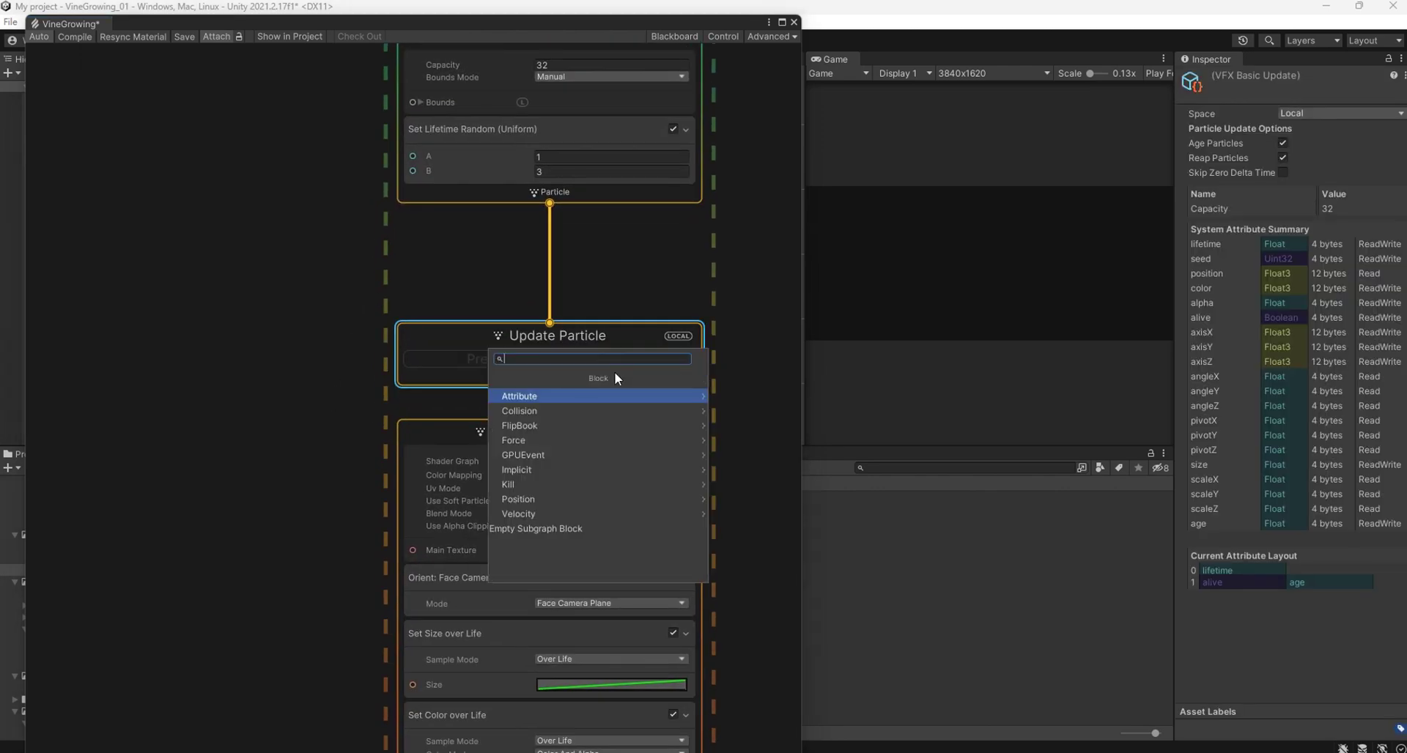
text(set vel)
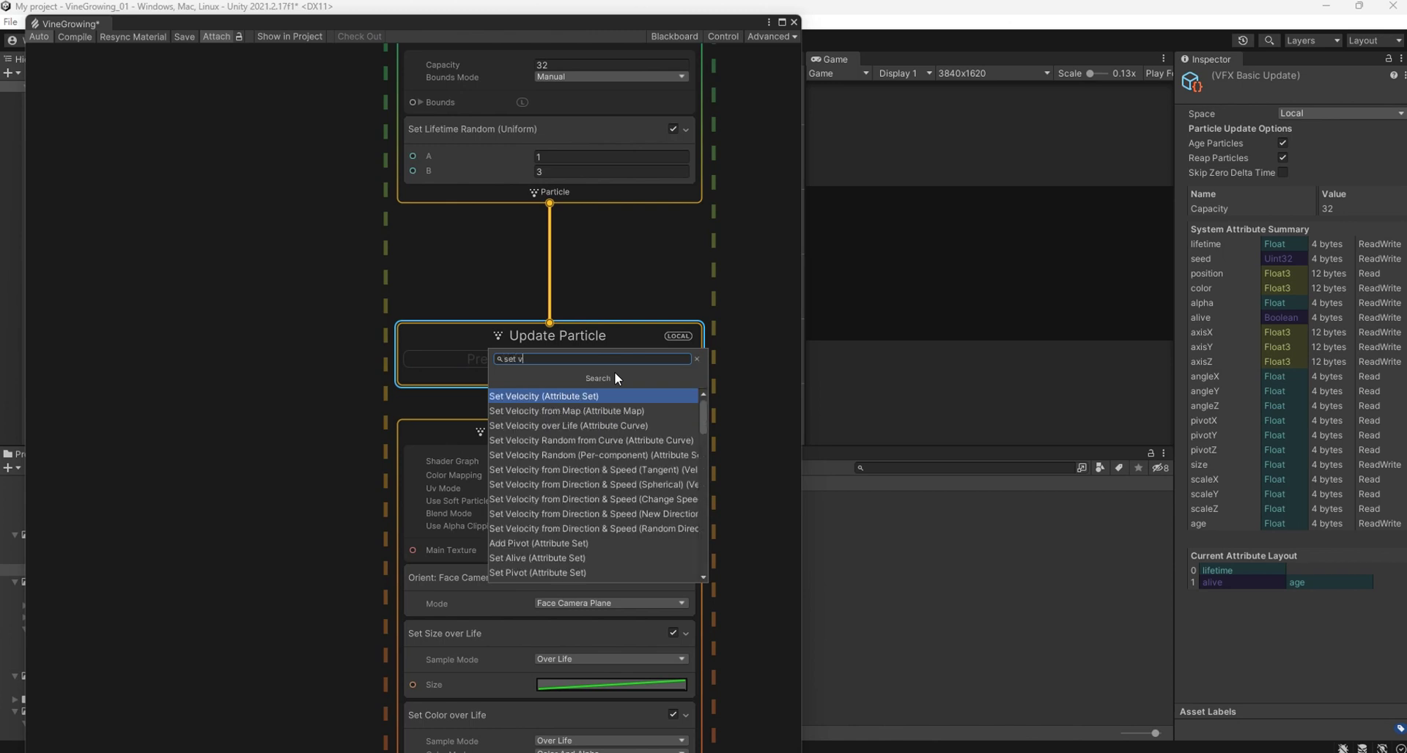
text(o)
key(Return)
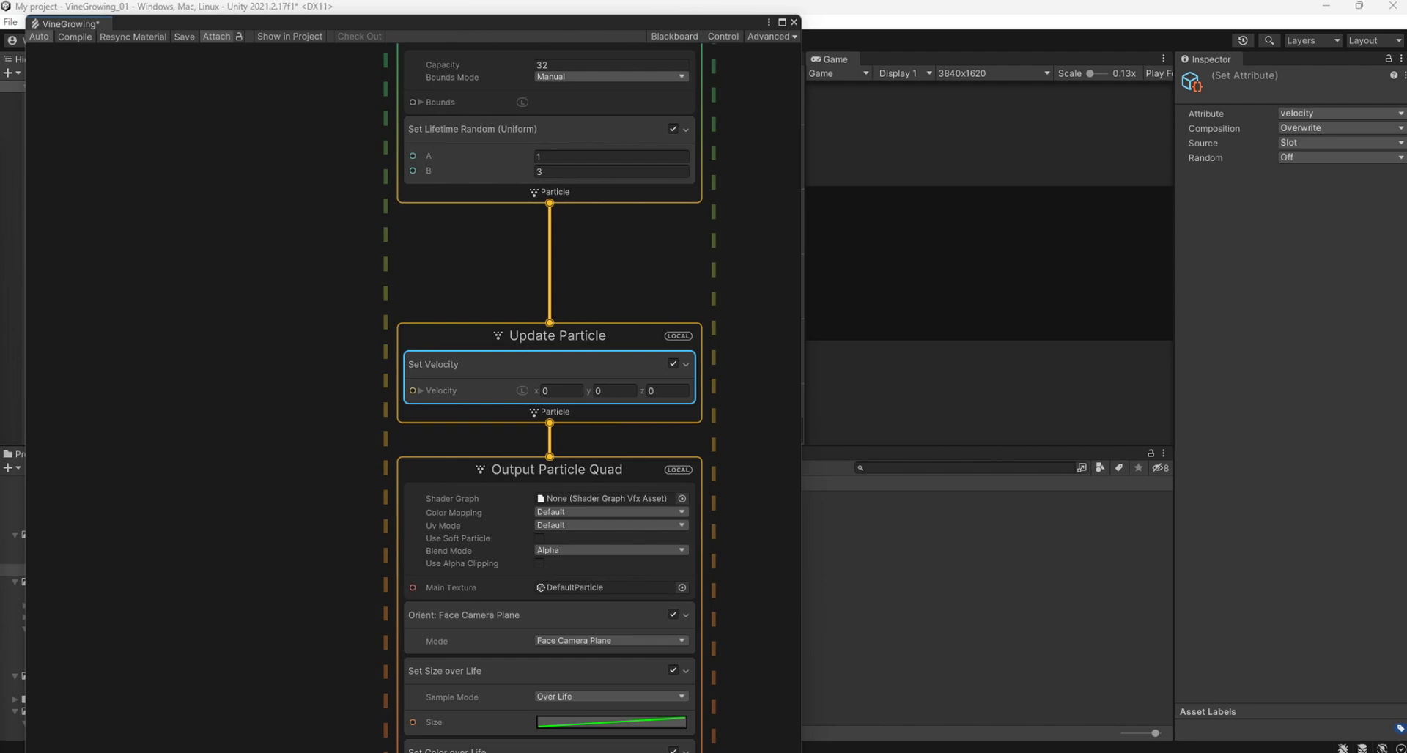
middle_drag(390, 323, 456, 326)
scroll(340, 323, down, 3)
Add an Age Over Lifetime node to the graph.
middle_drag(340, 324, 426, 344)
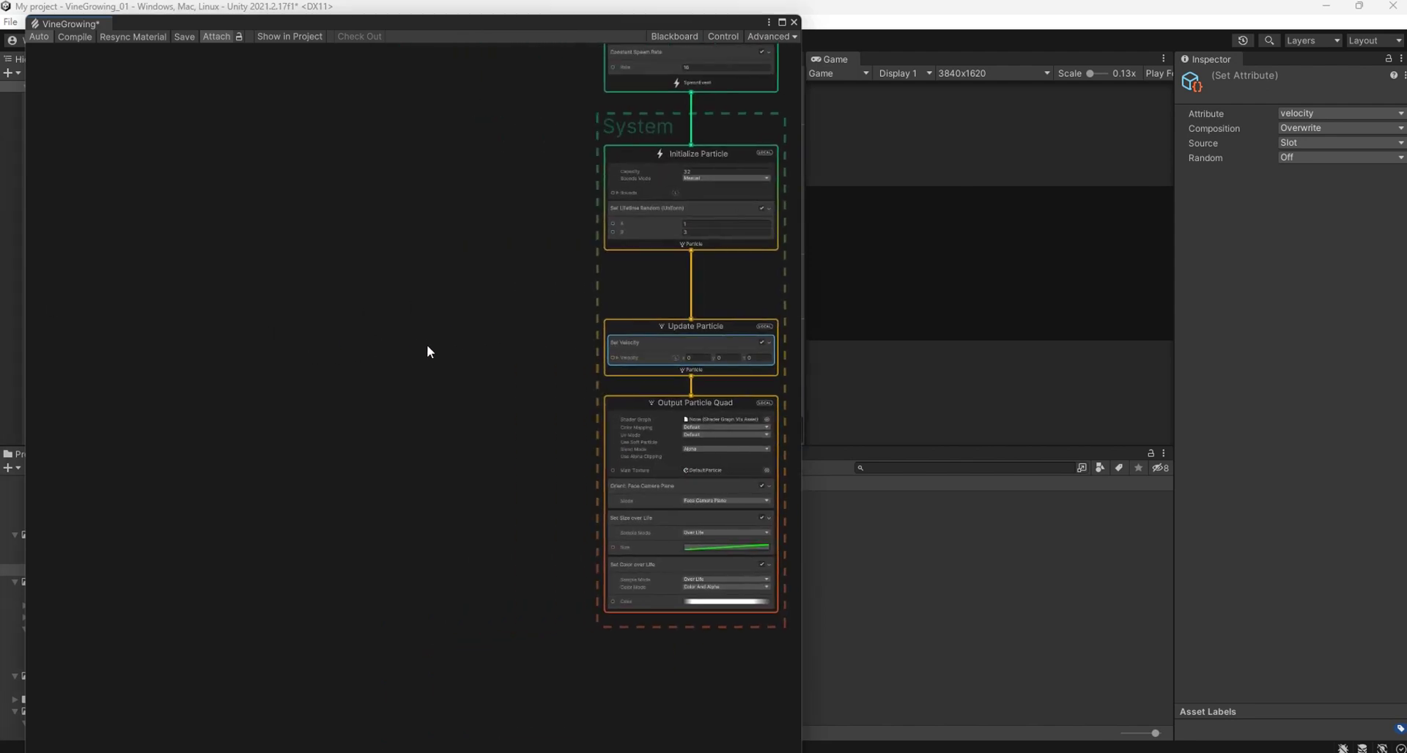
right_click(124, 333)
click(147, 343)
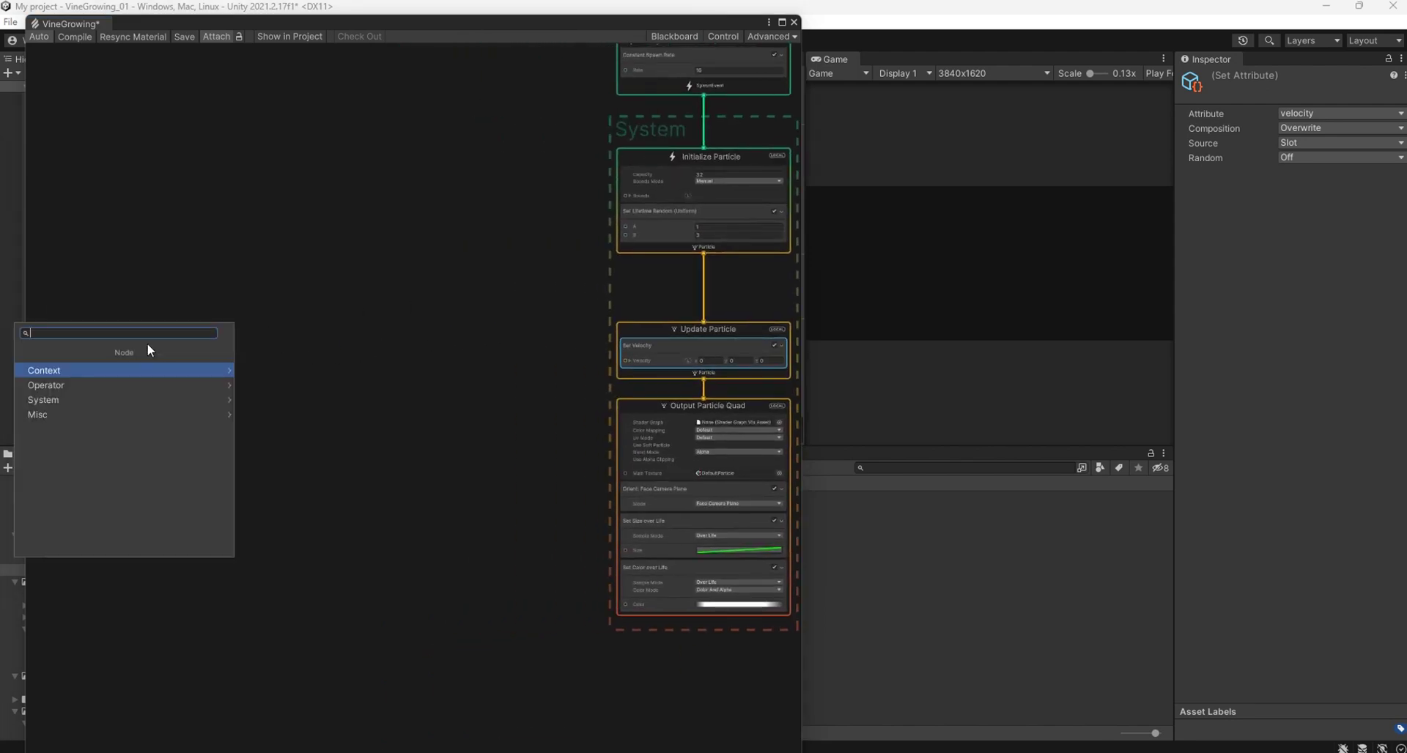
text(age)
key(Return)
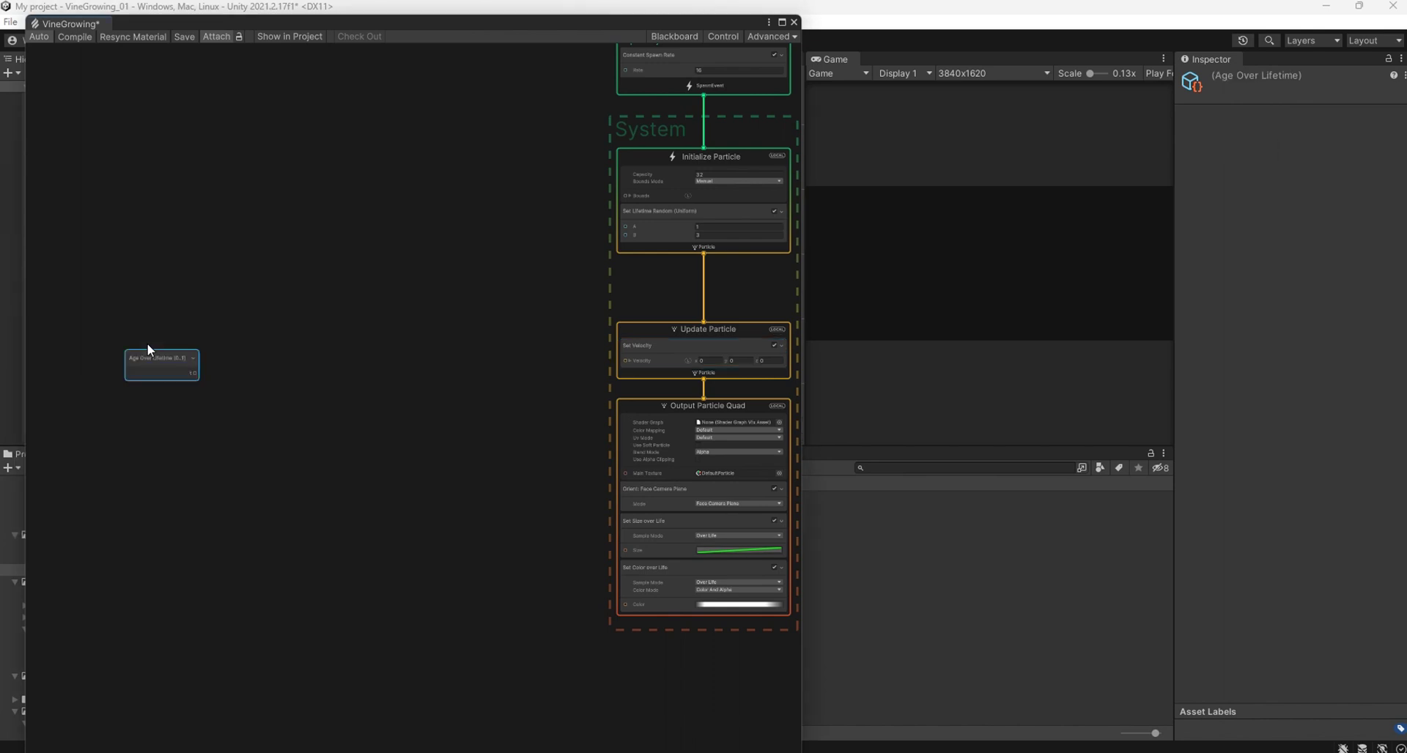
drag(140, 353, 195, 406)
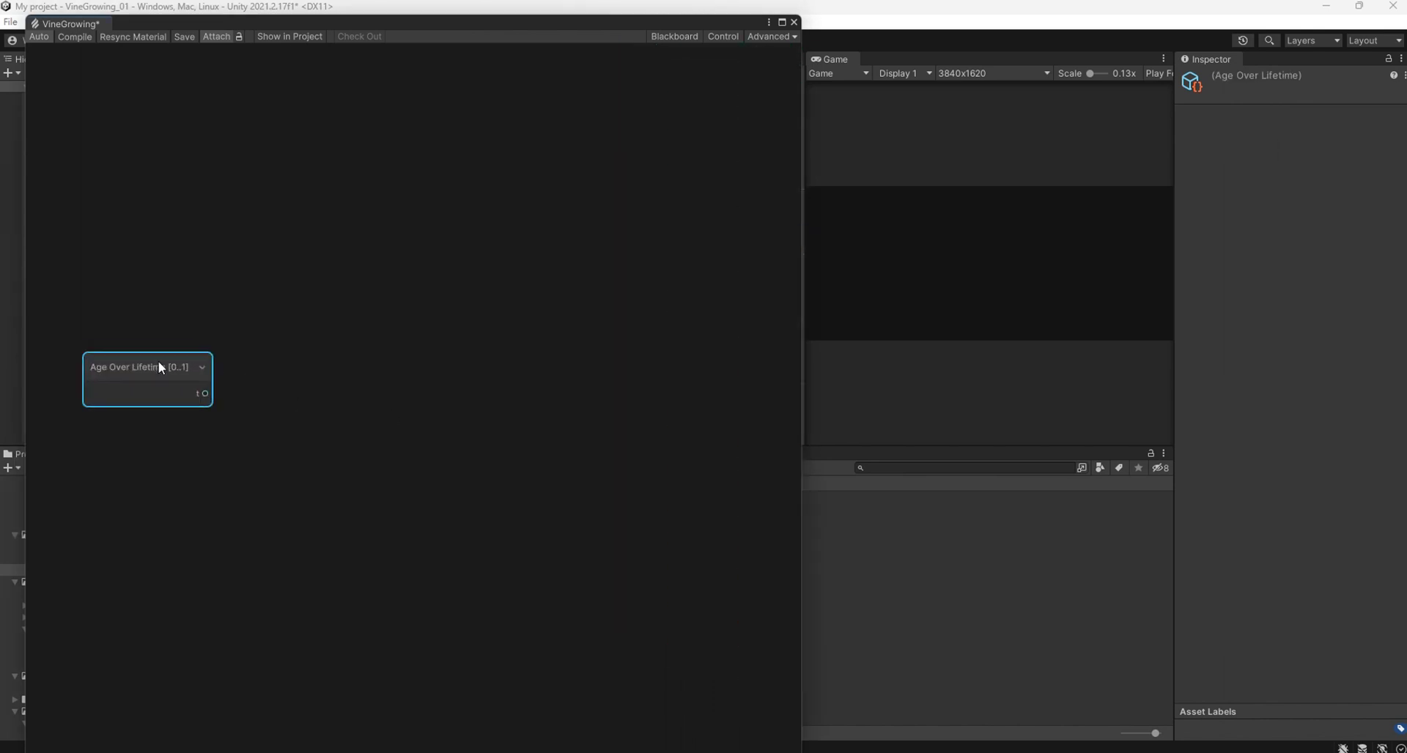
Add a Multiply (float) node and connect the age output t to its A input.
right_click(361, 402)
click(371, 408)
text(m)
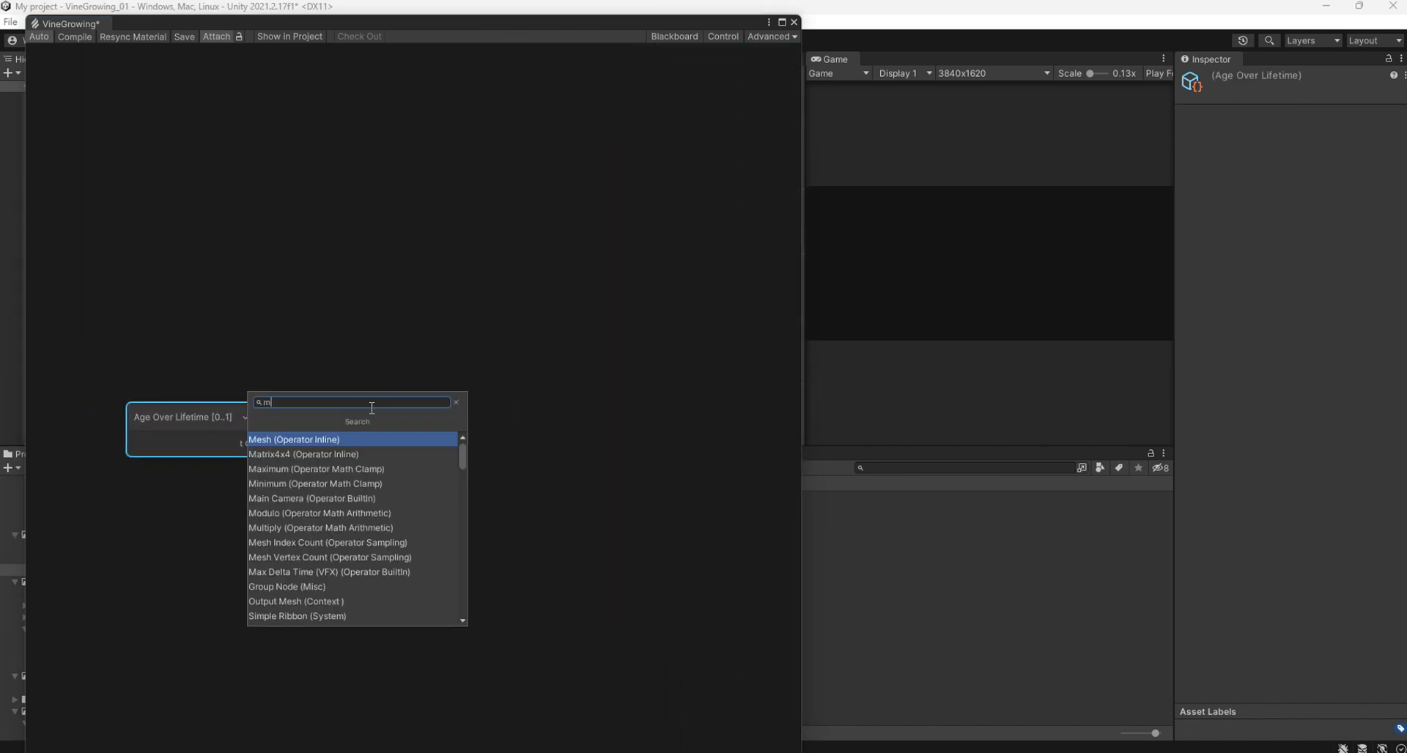
text(ultiply)
key(Return)
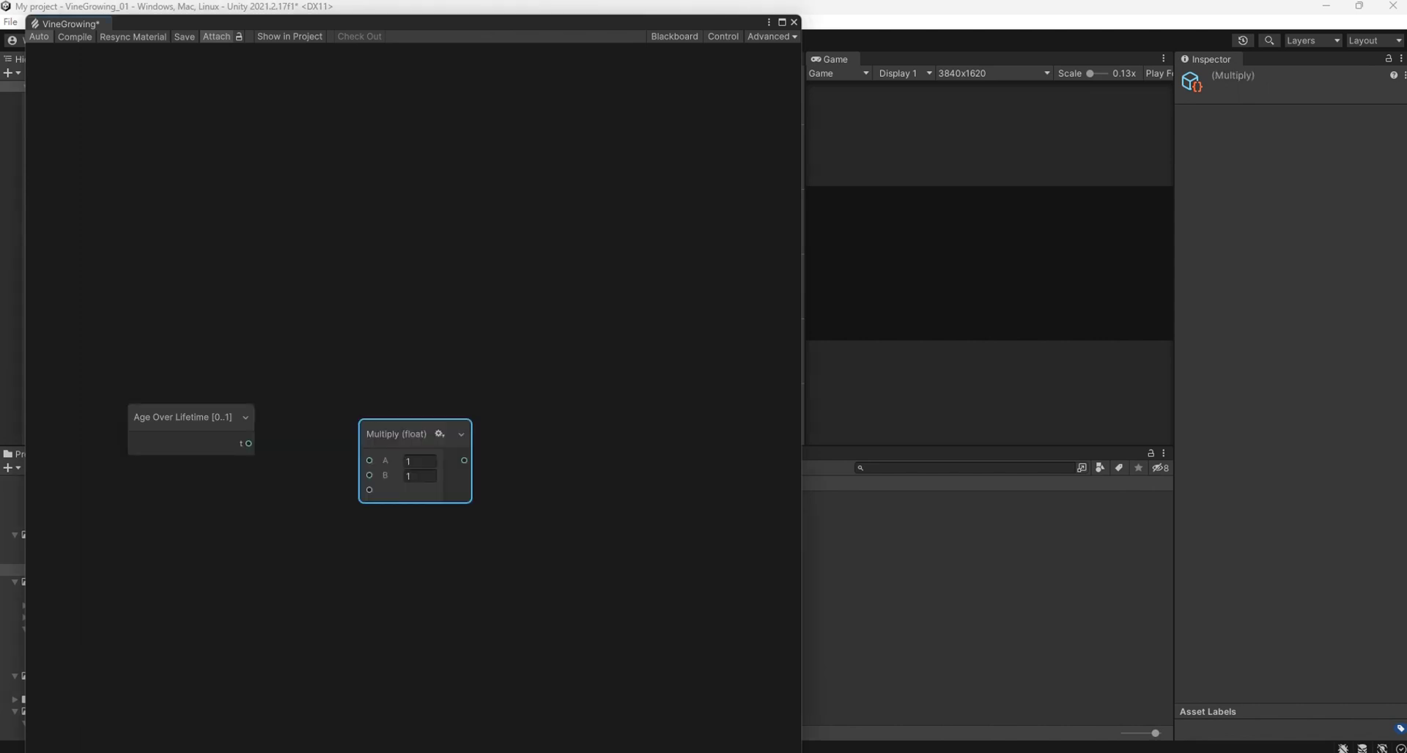
drag(248, 444, 370, 461)
middle_drag(418, 439, 367, 417)
Add a Rotate 3D node and wire Multiply's output into its Angle.
middle_drag(546, 359, 411, 324)
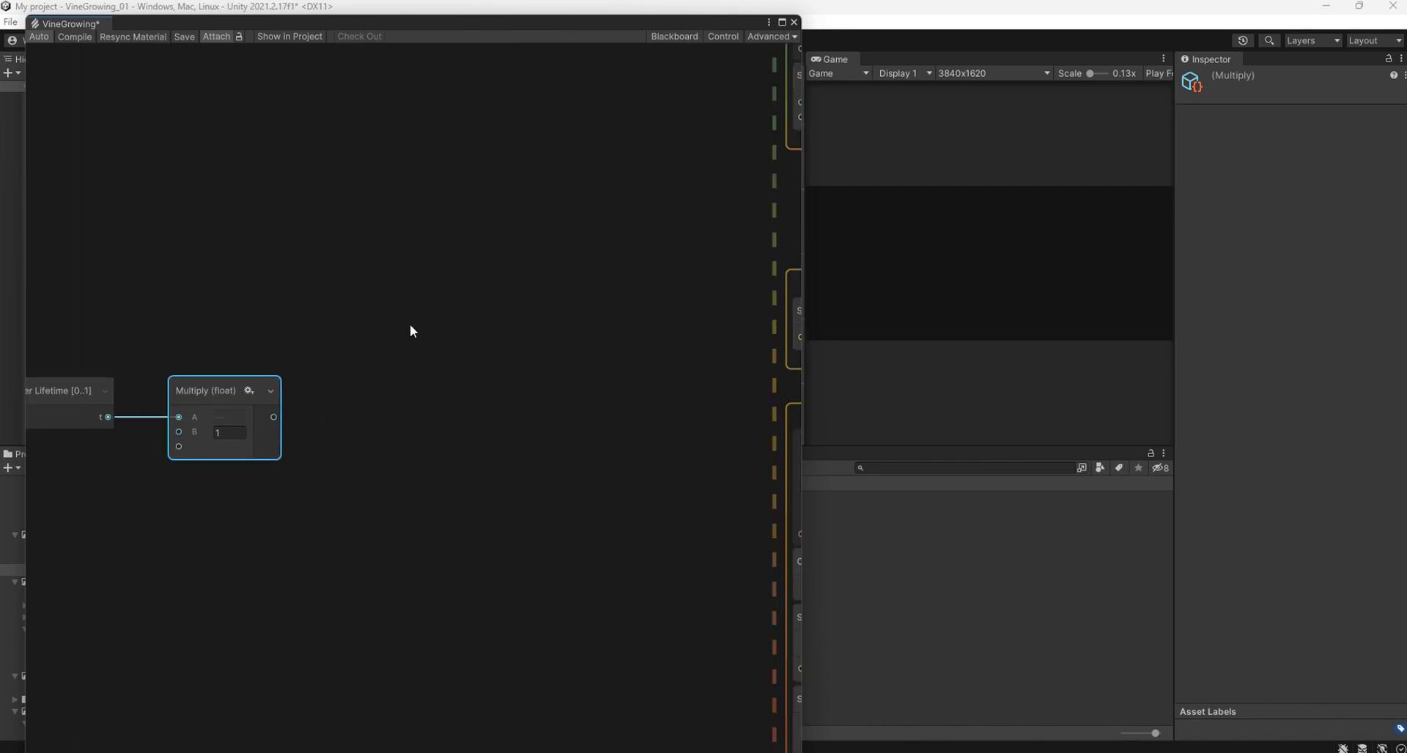
right_click(359, 267)
click(394, 277)
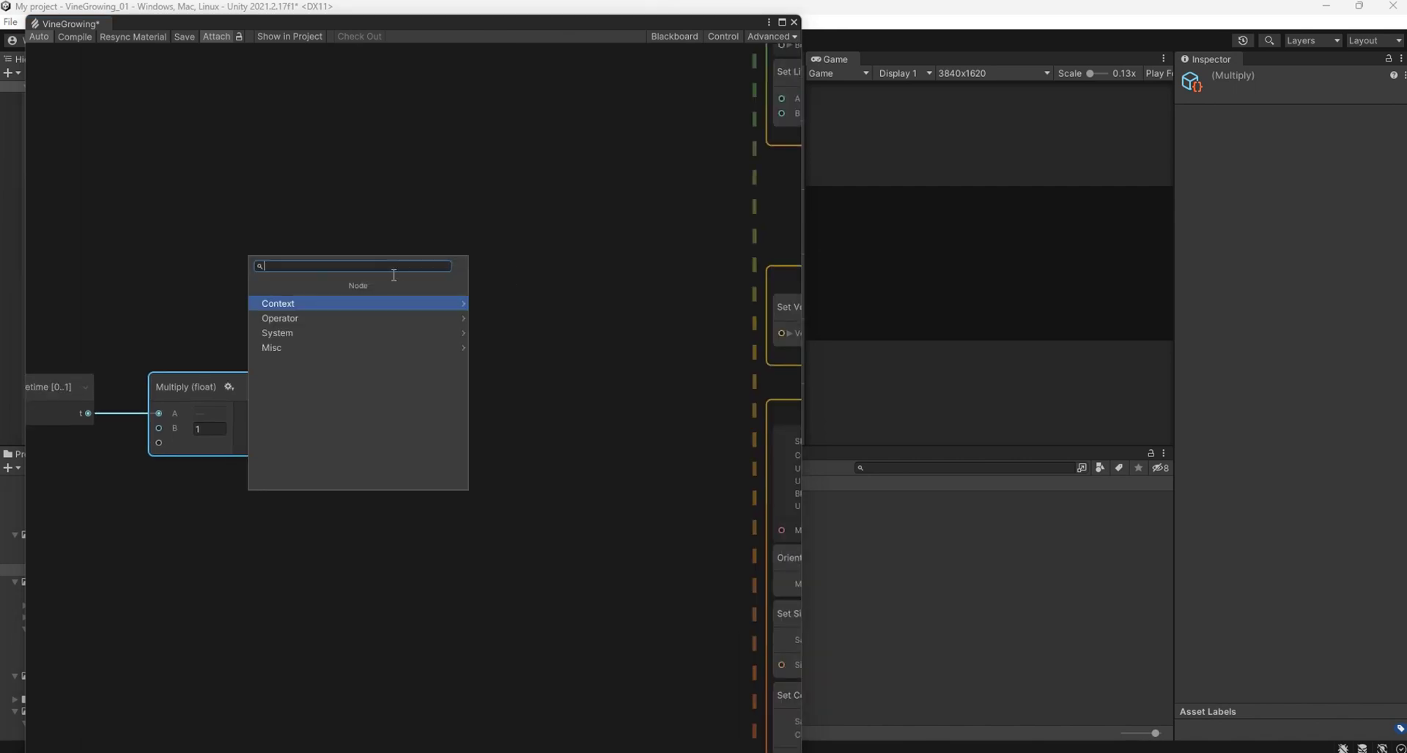
text(rota)
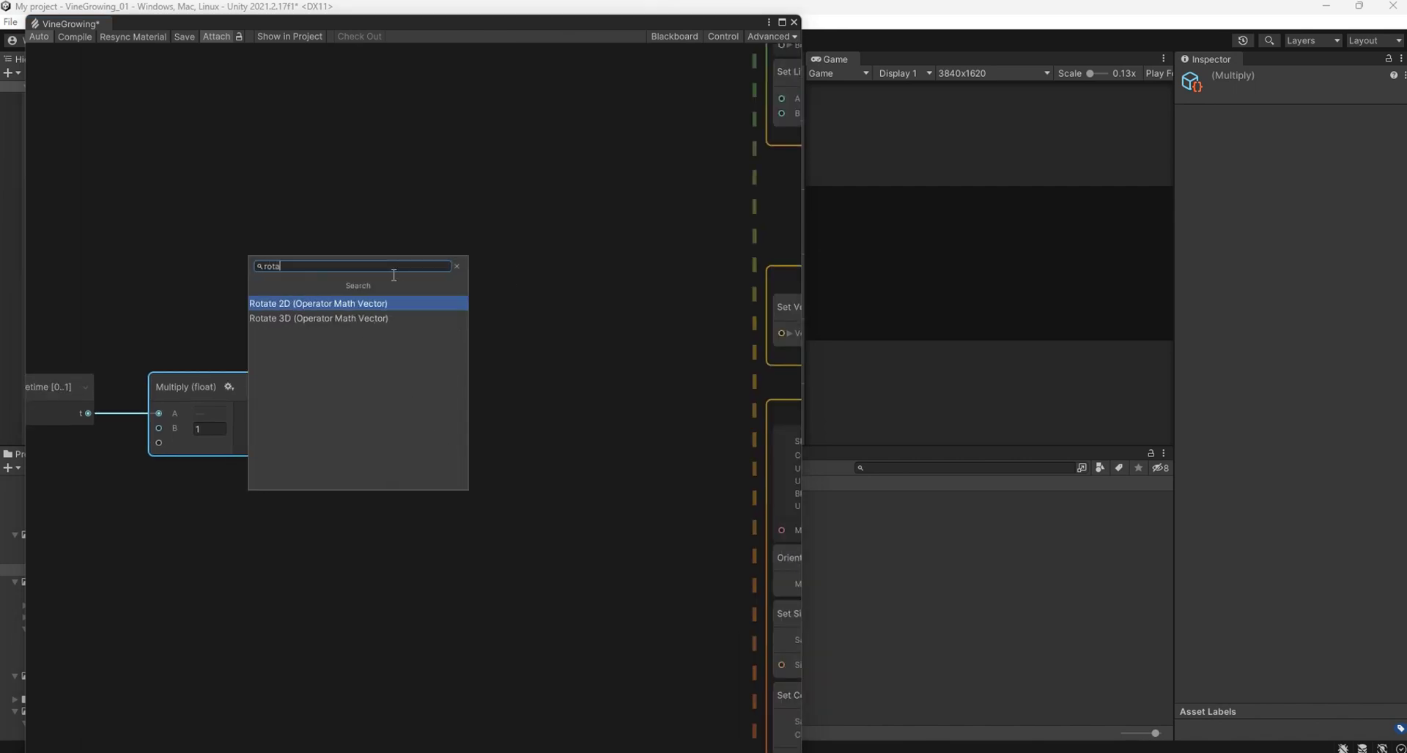
key(Down)
key(Return)
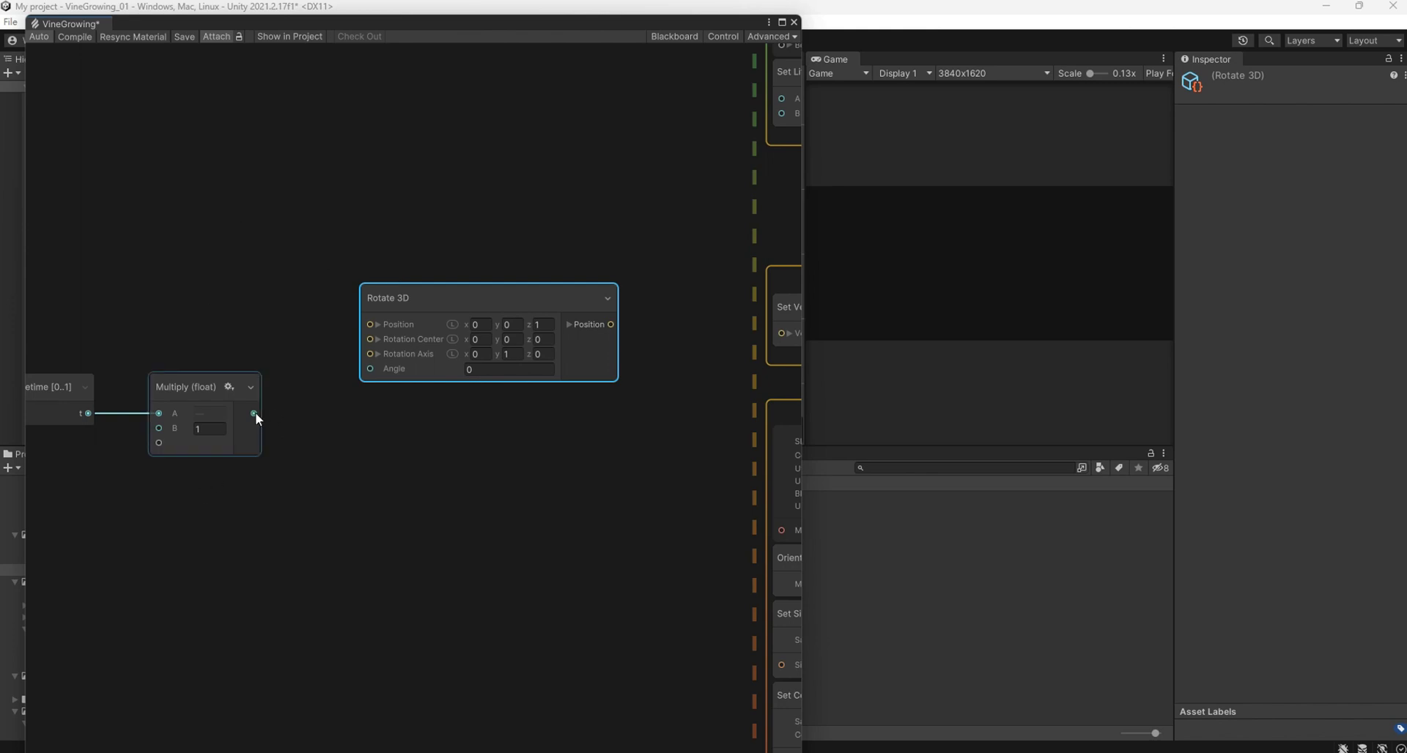
drag(255, 412, 369, 369)
Add a second Rotate 3D node below the first.
drag(503, 293, 458, 257)
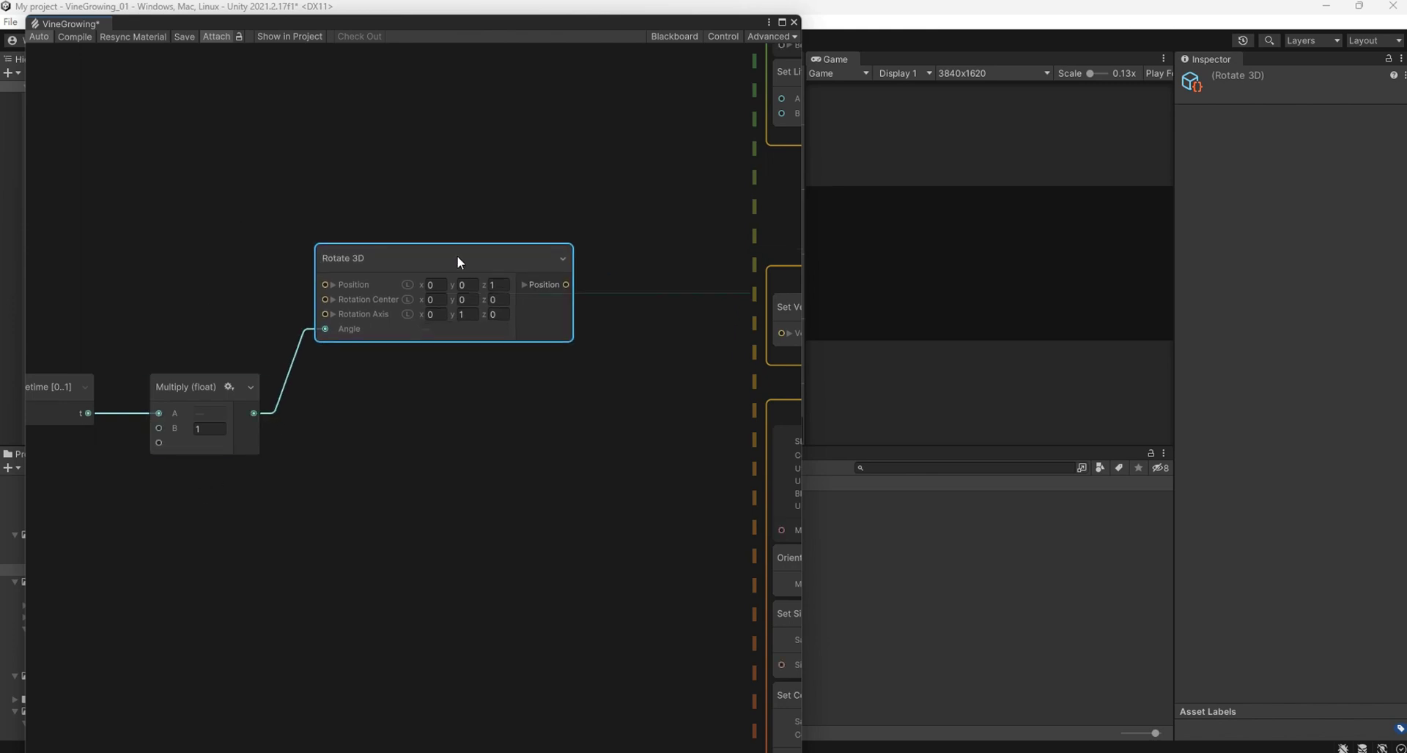
mouse_move(613, 473)
middle_down()
mouse_move(412, 488)
mouse_move(425, 464)
middle_up()
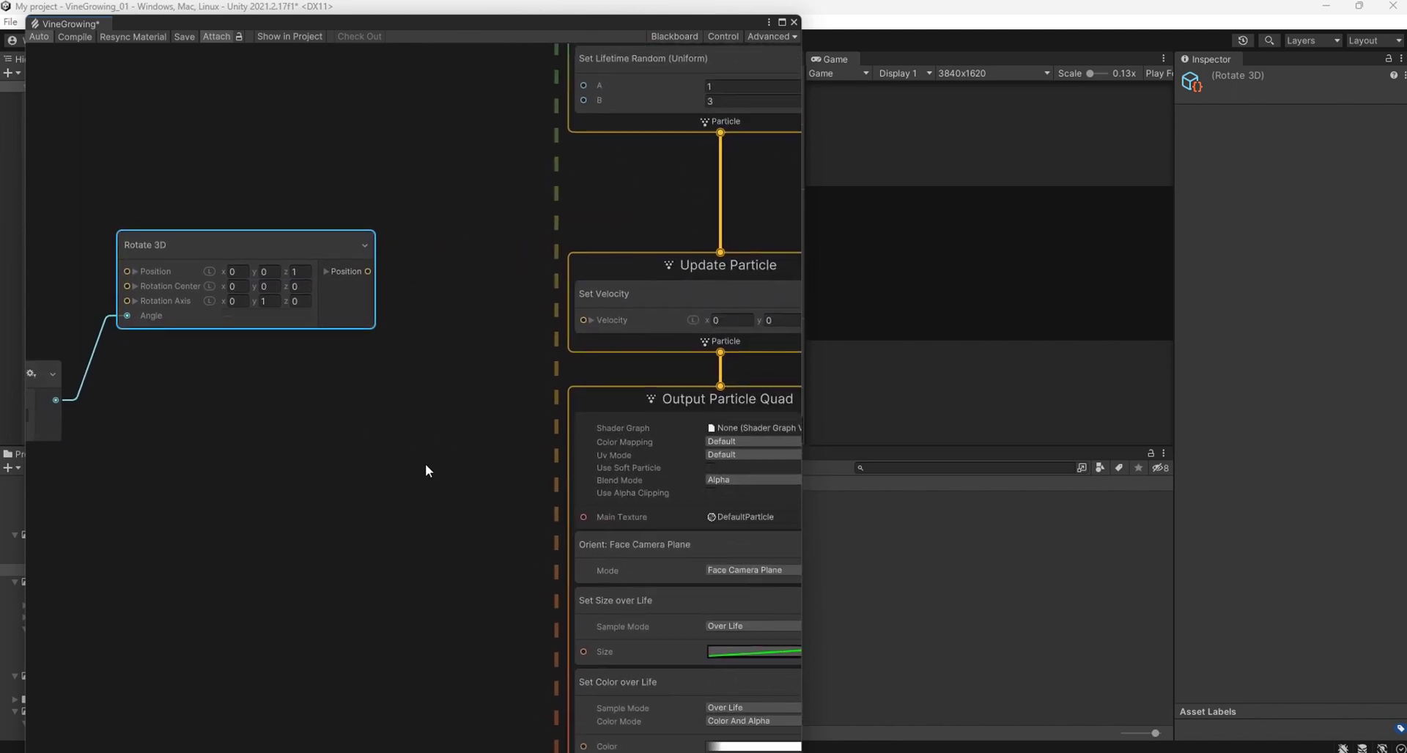
right_click(408, 353)
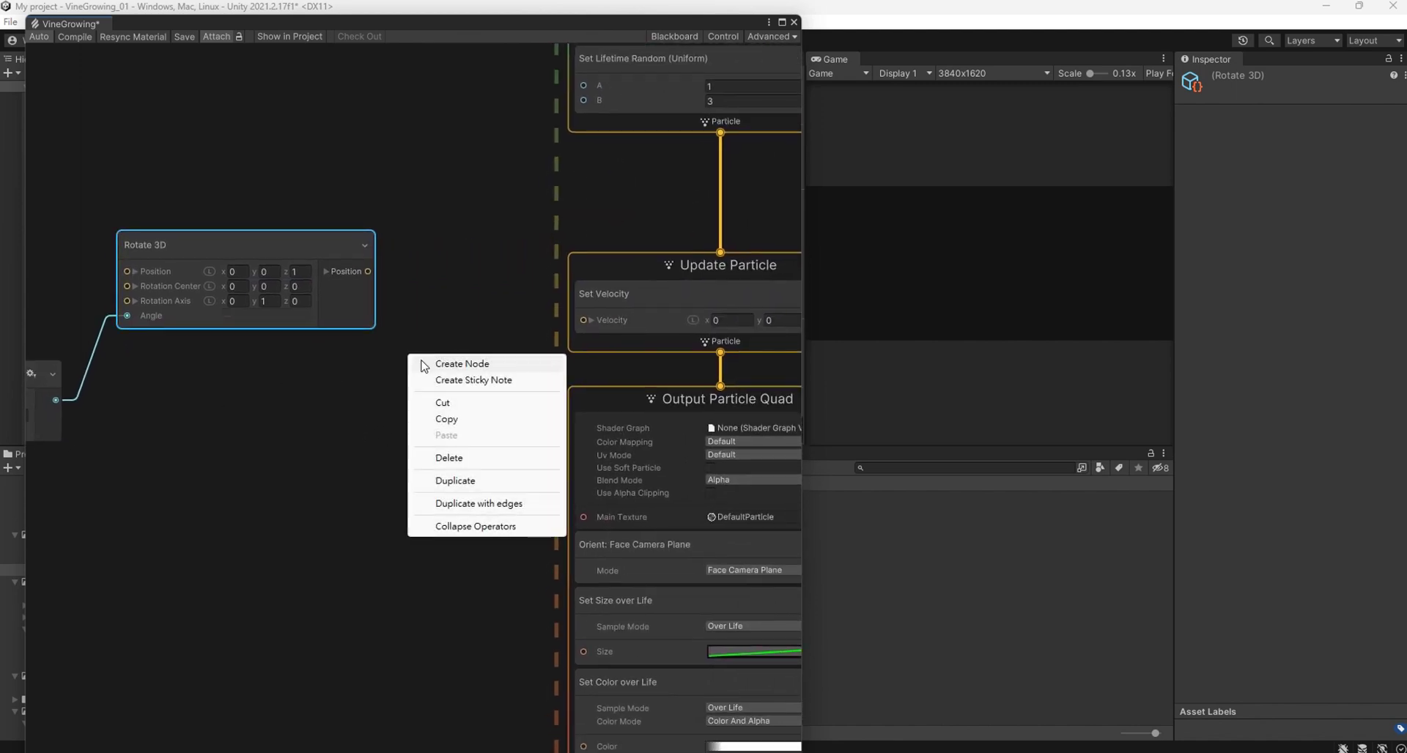
click(428, 365)
text(rot)
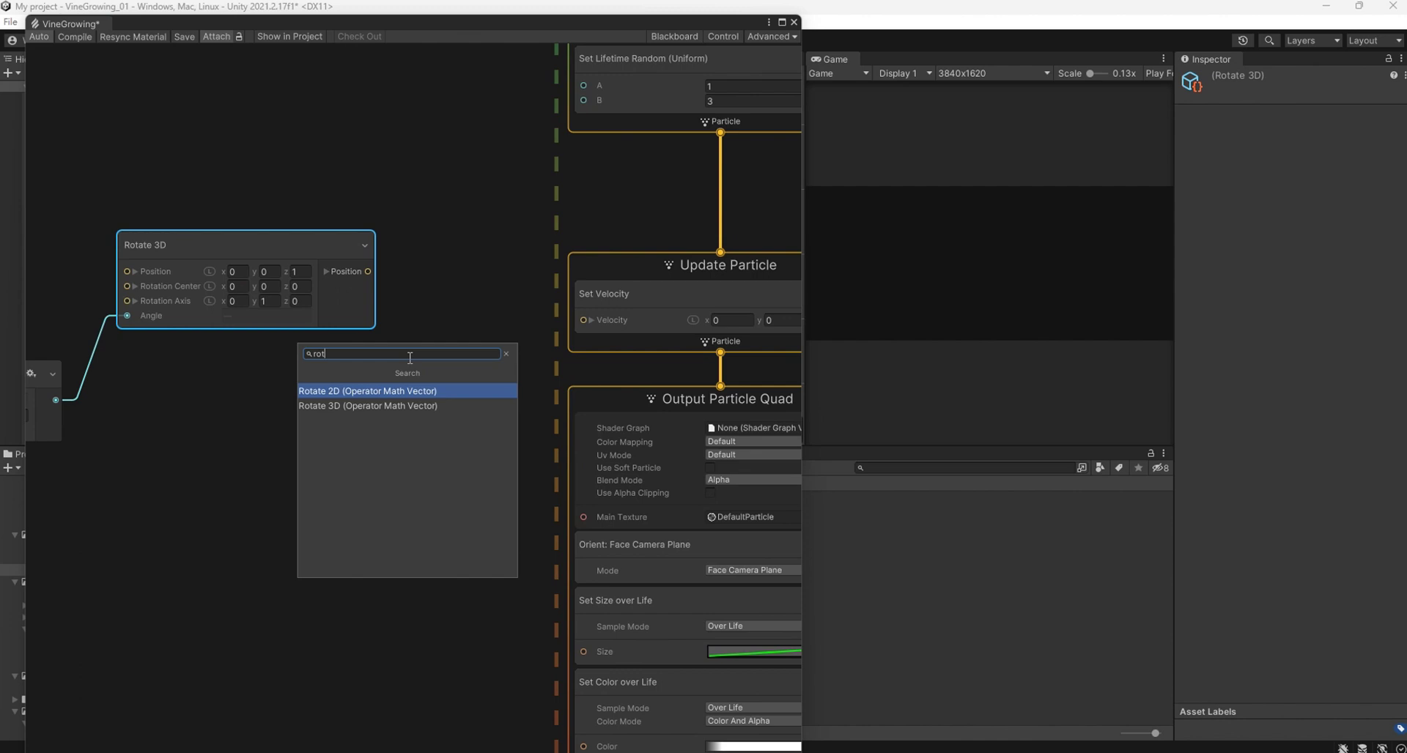
key(Down)
key(Return)
Shift the age, Multiply and Rotate 3D nodes left and add a Random Number node.
scroll(406, 427, down, 2)
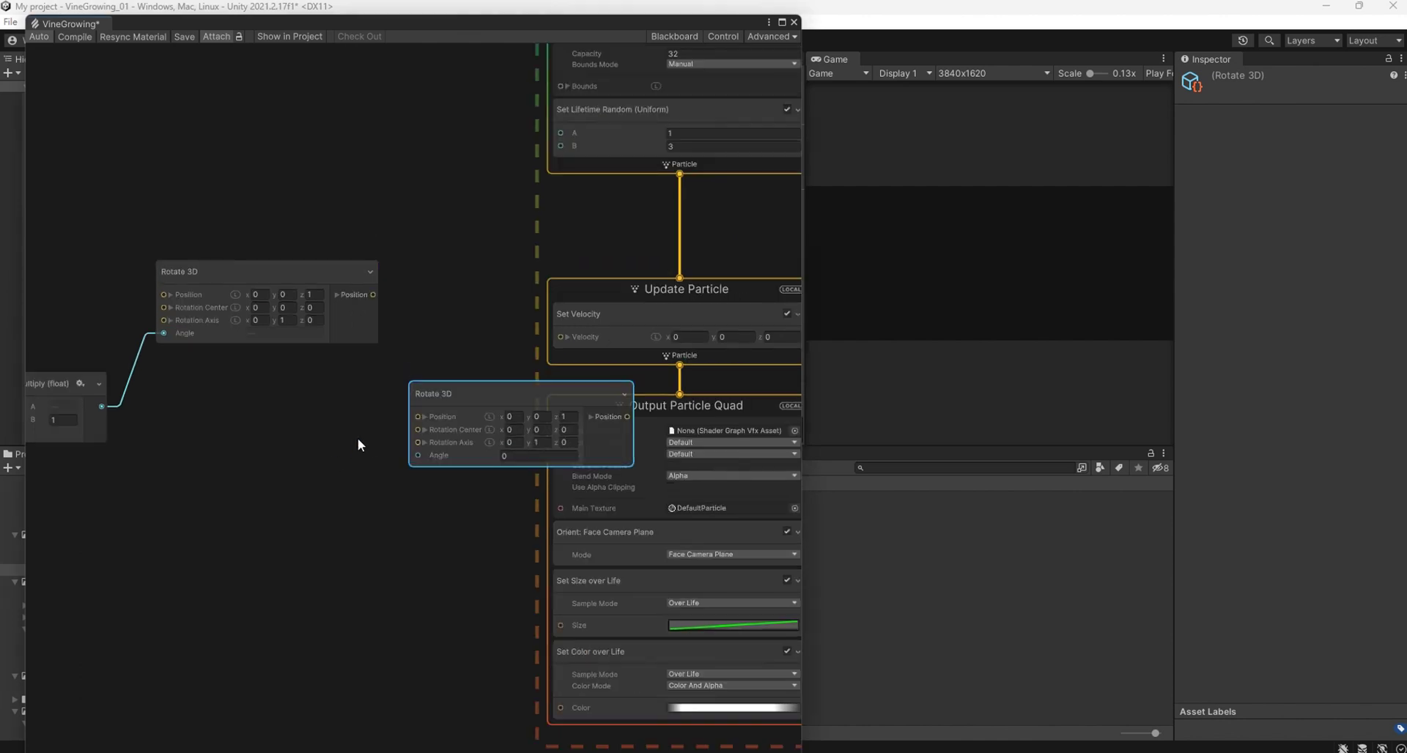
middle_drag(358, 438, 504, 407)
mouse_move(78, 179)
mouse_down()
mouse_move(173, 334)
mouse_move(344, 367)
mouse_up()
drag(412, 258, 320, 280)
drag(648, 393, 541, 345)
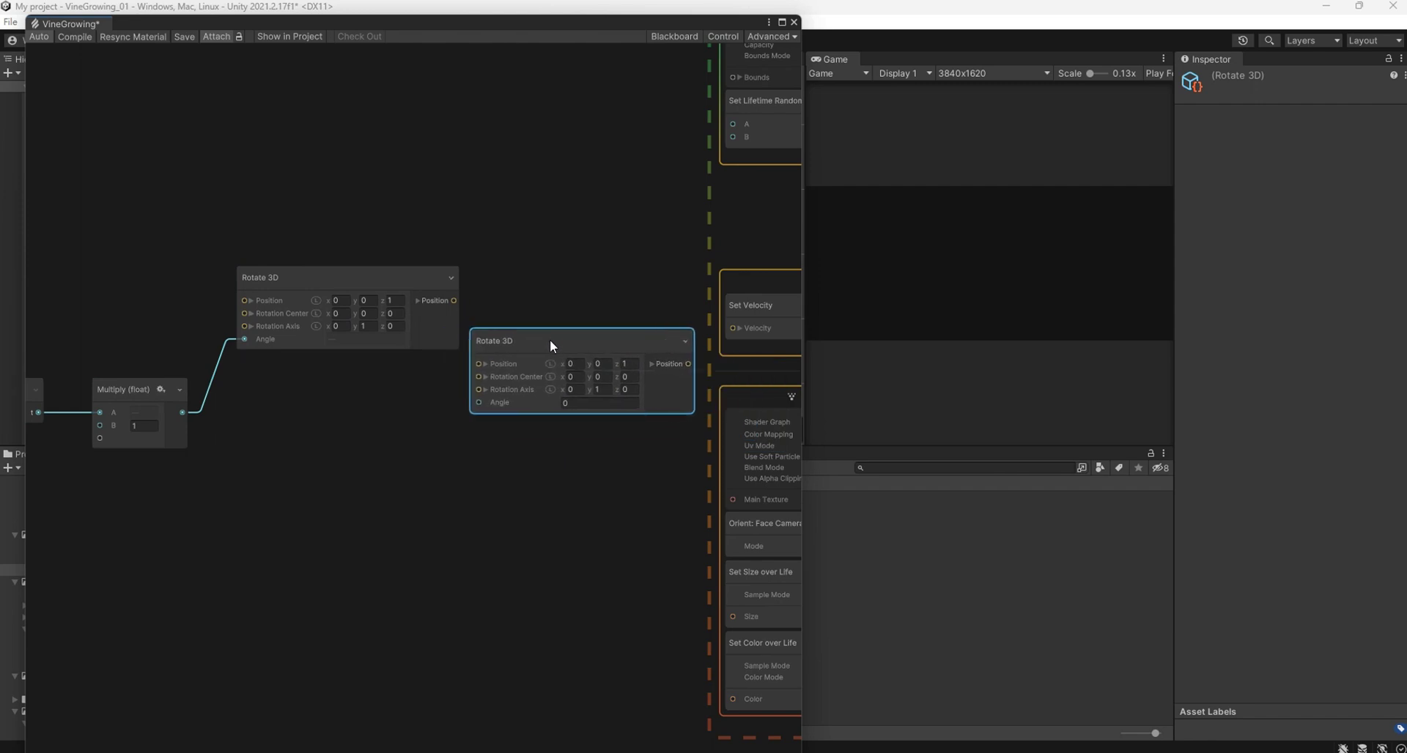
right_click(312, 443)
click(352, 449)
text(ran)
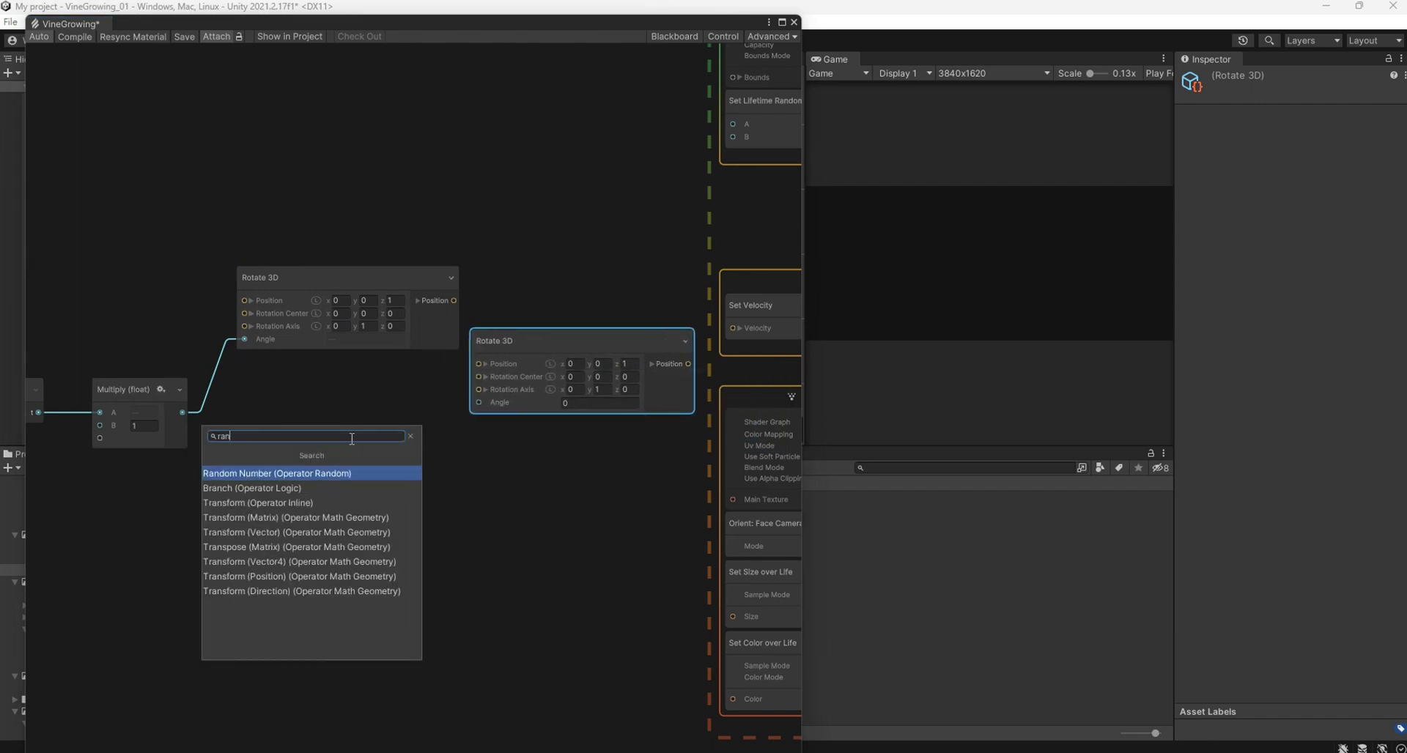
key(Return)
drag(376, 465, 384, 428)
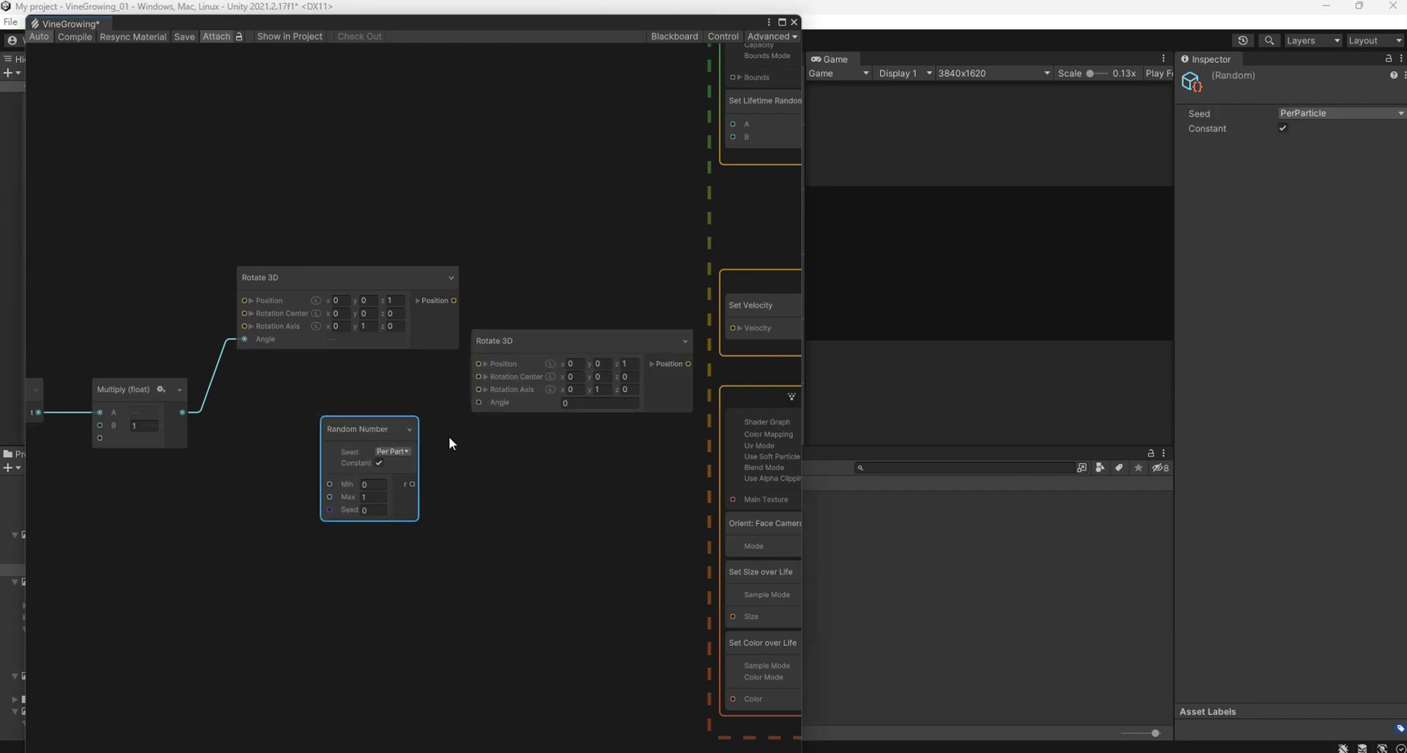
Wire the first Rotate 3D's Position into the second's Position and Random Number r into its Angle.
scroll(471, 460, up, 3)
drag(450, 217, 476, 313)
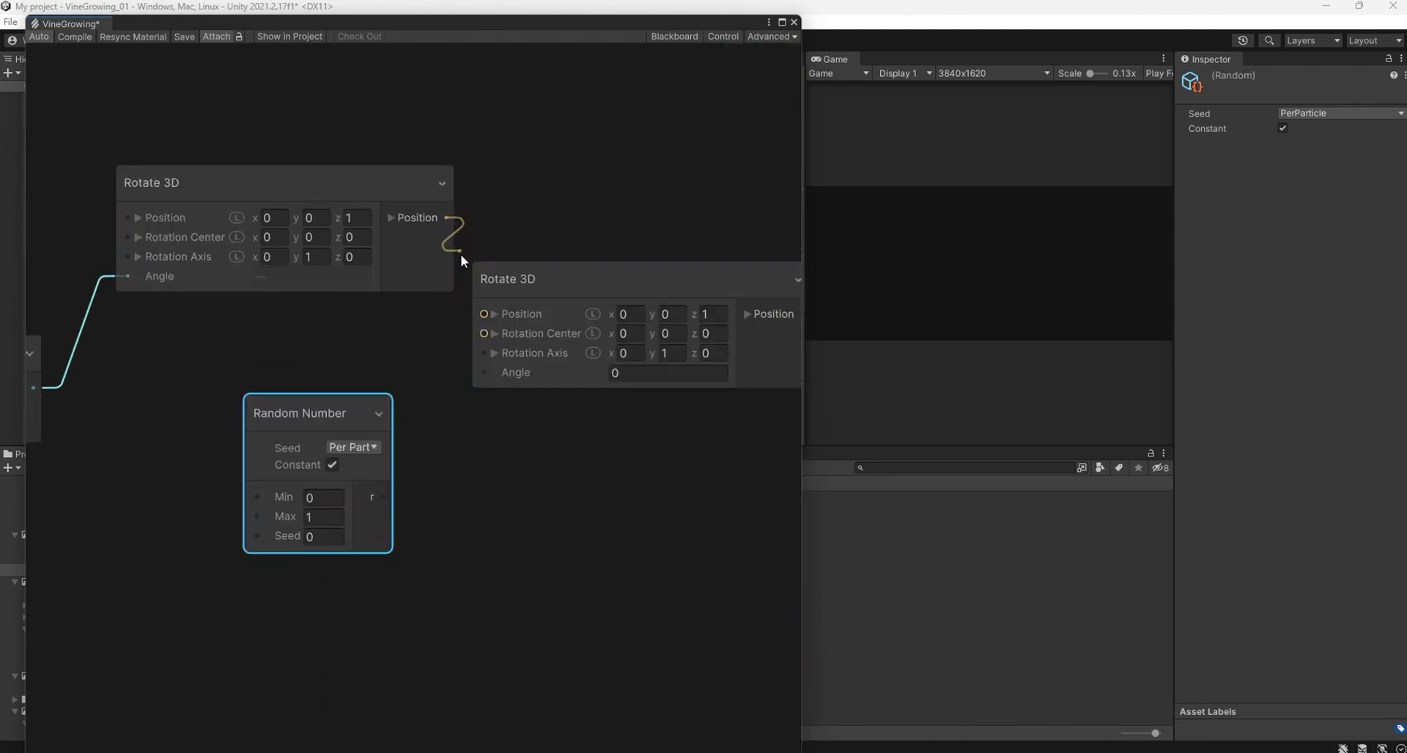
middle_drag(574, 586, 375, 631)
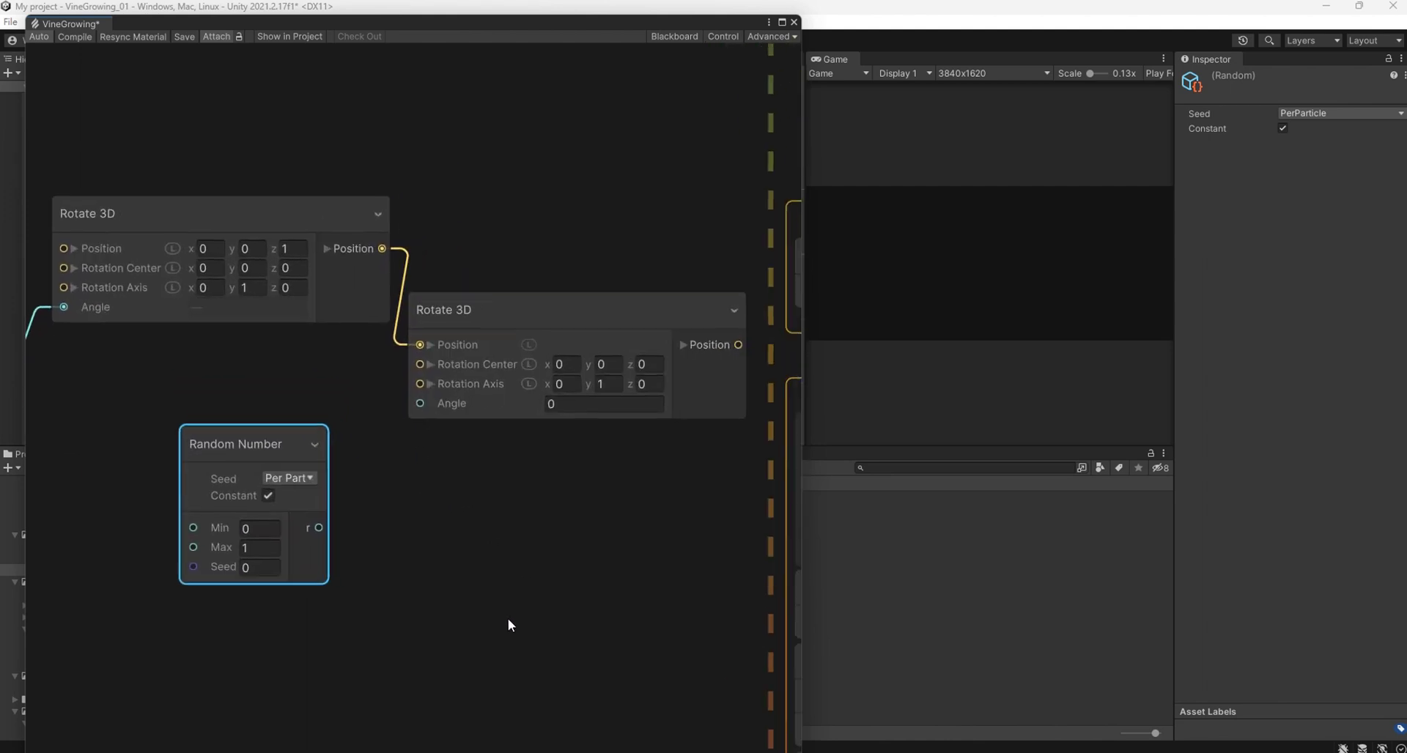
drag(185, 540, 285, 415)
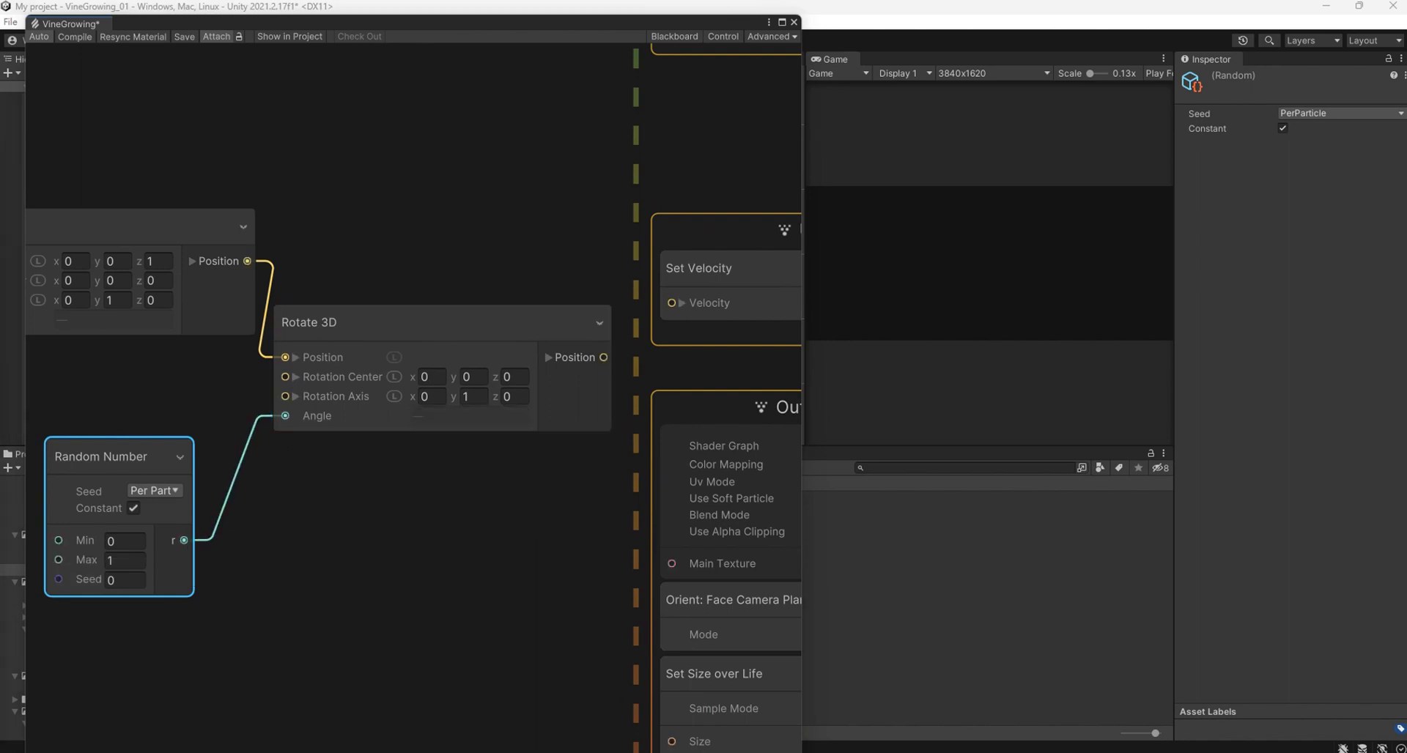
Wire Rotate 3D's Position toward Set Velocity and move Output Particle Quad further down.
middle_drag(633, 285, 449, 270)
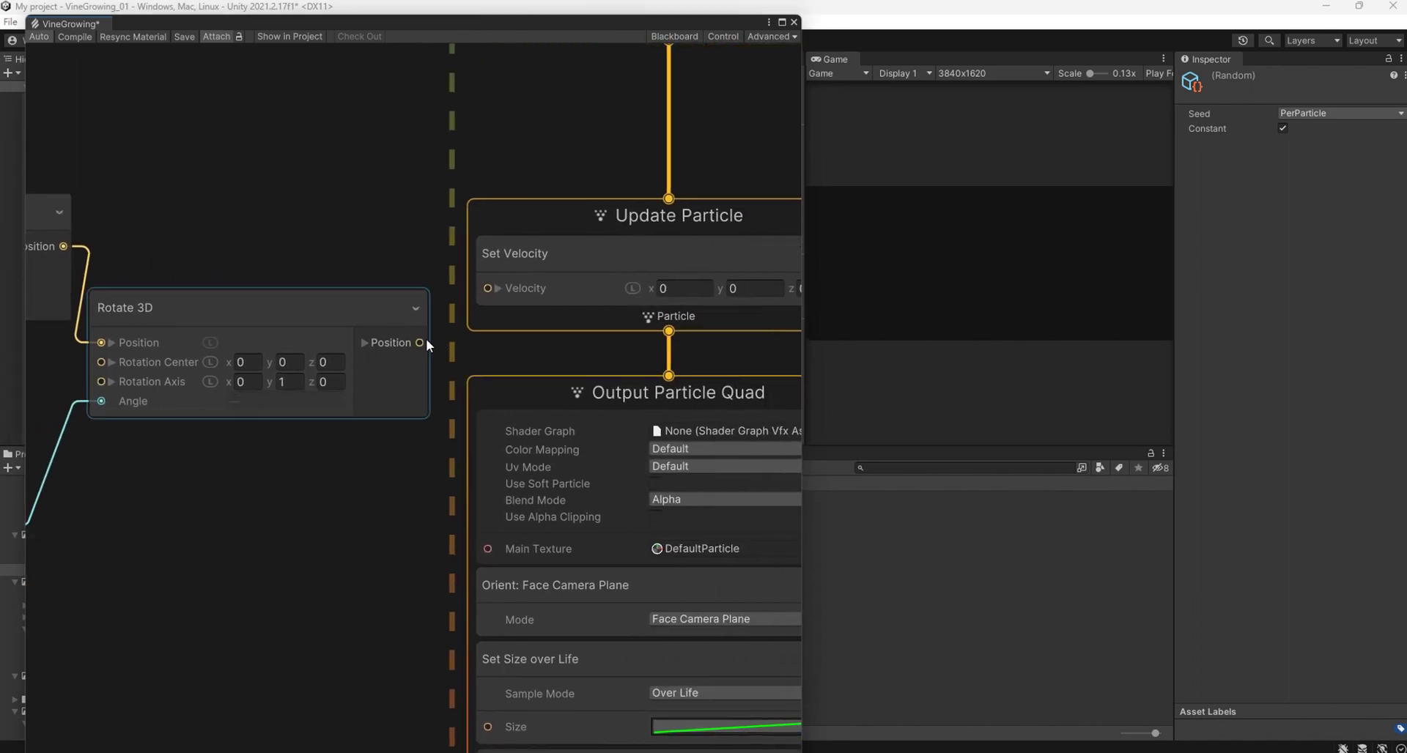
mouse_move(422, 342)
mouse_down()
mouse_move(451, 301)
mouse_move(488, 288)
mouse_up()
scroll(469, 415, down, 2)
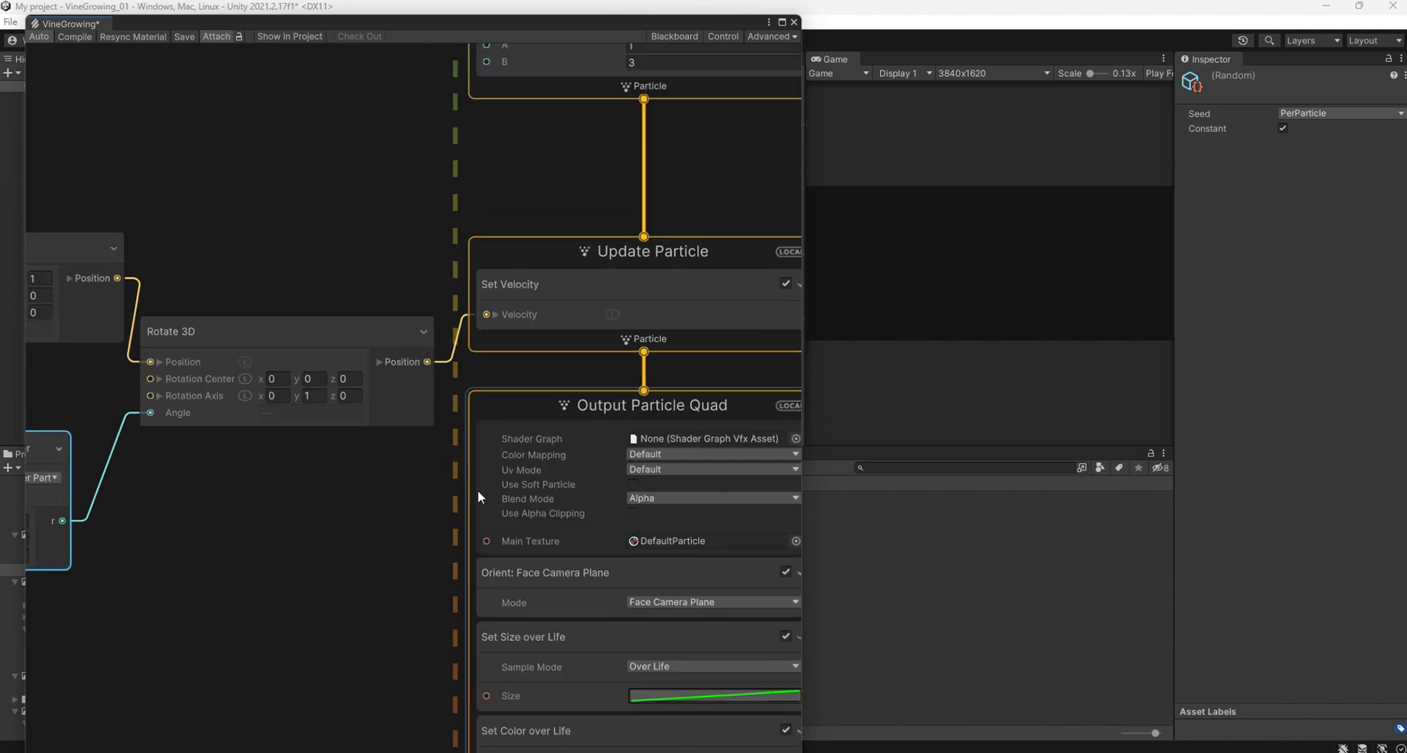
scroll(478, 490, down, 1)
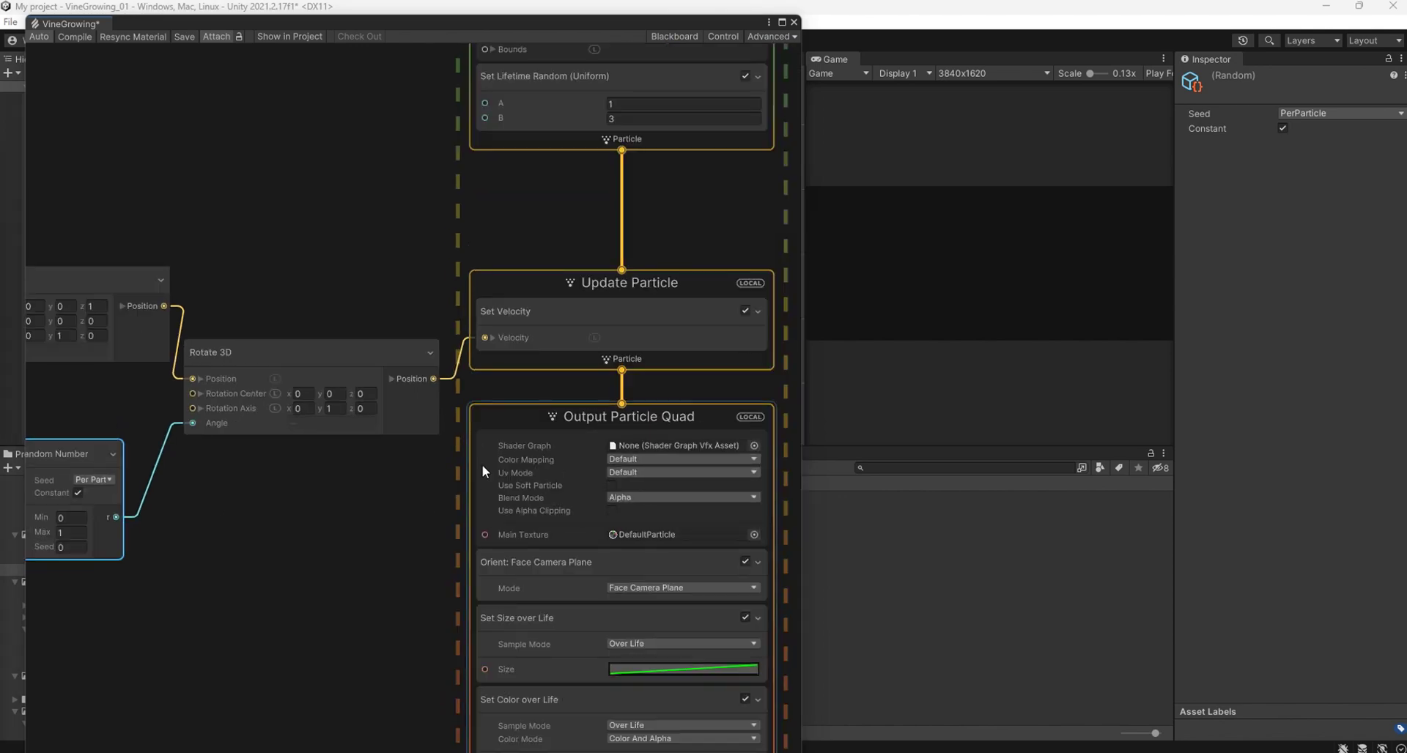
scroll(371, 450, down, 2)
click(616, 393)
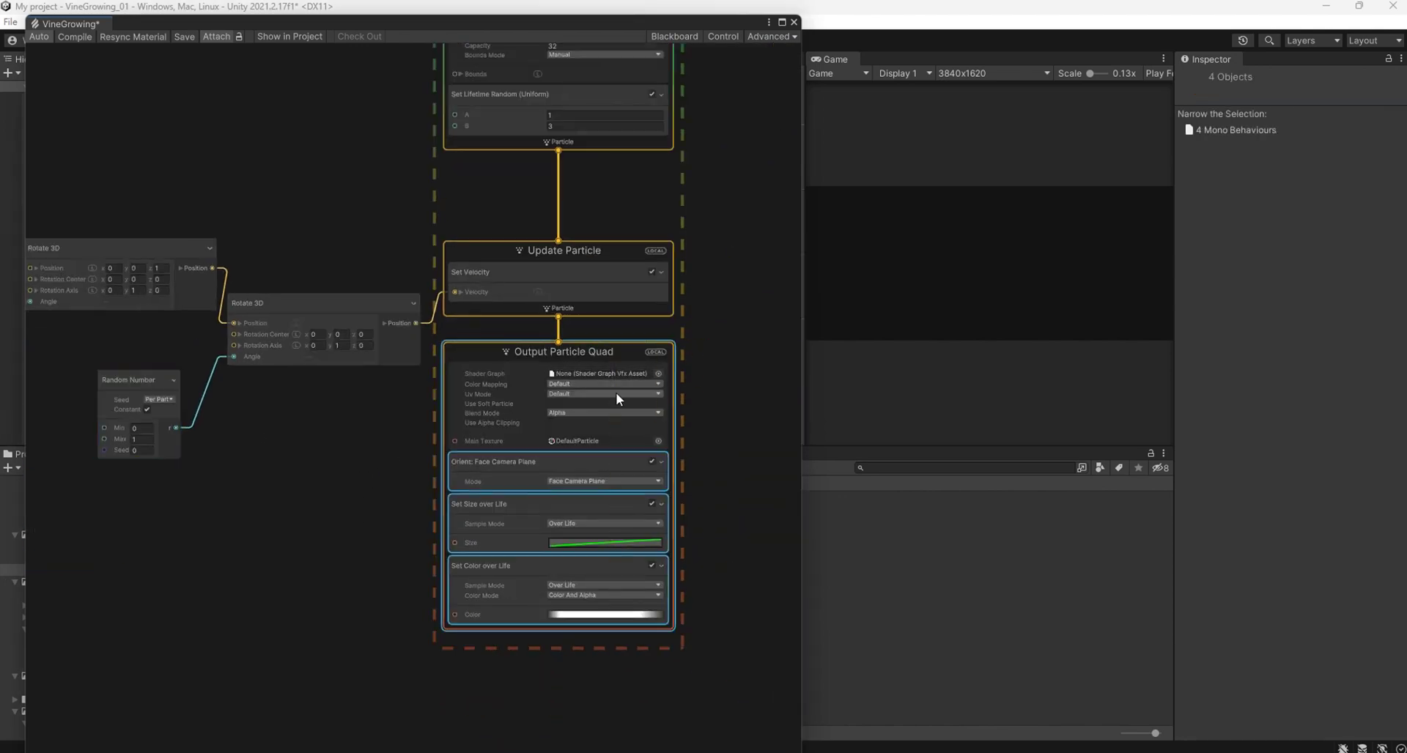
drag(611, 345, 612, 560)
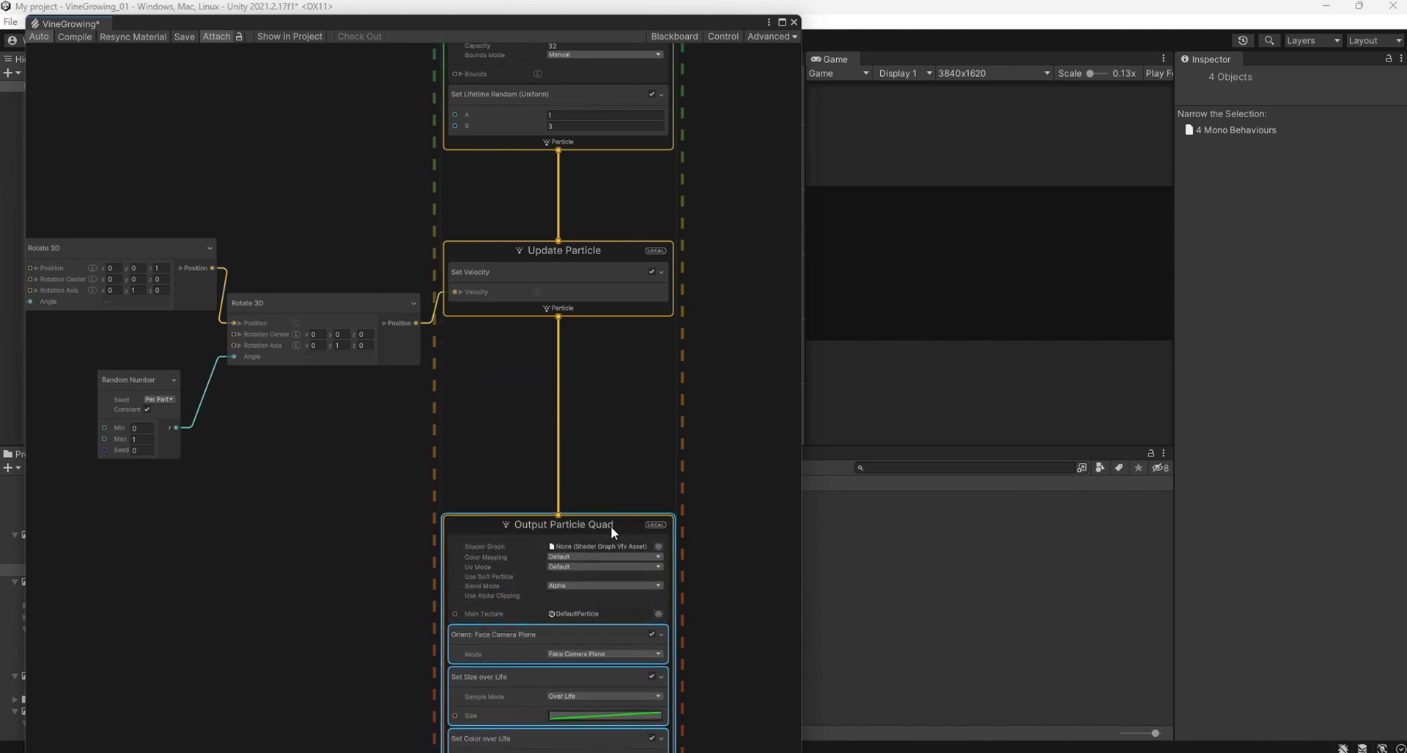
Add an Add Velocity block to the Update Particle context.
right_click(590, 311)
click(611, 319)
text(ad)
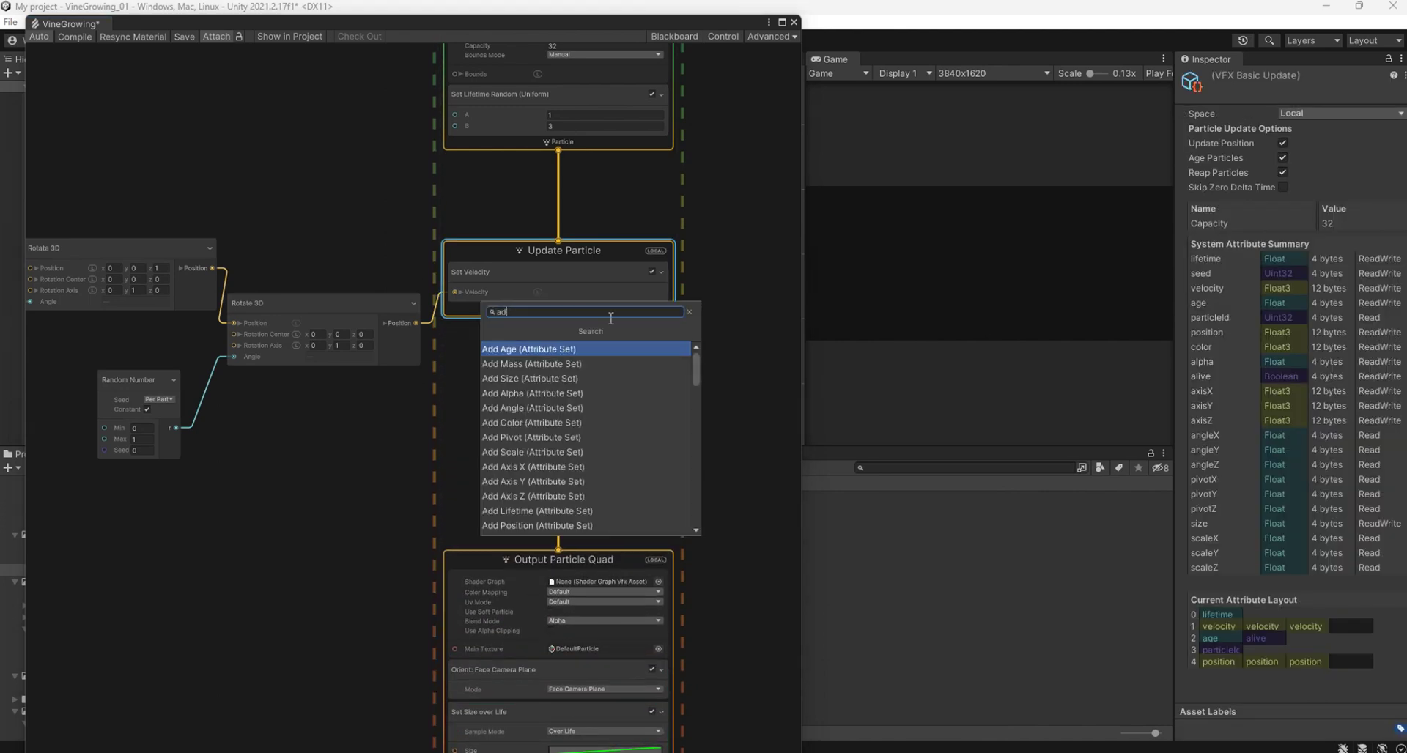
text( velo)
key(Return)
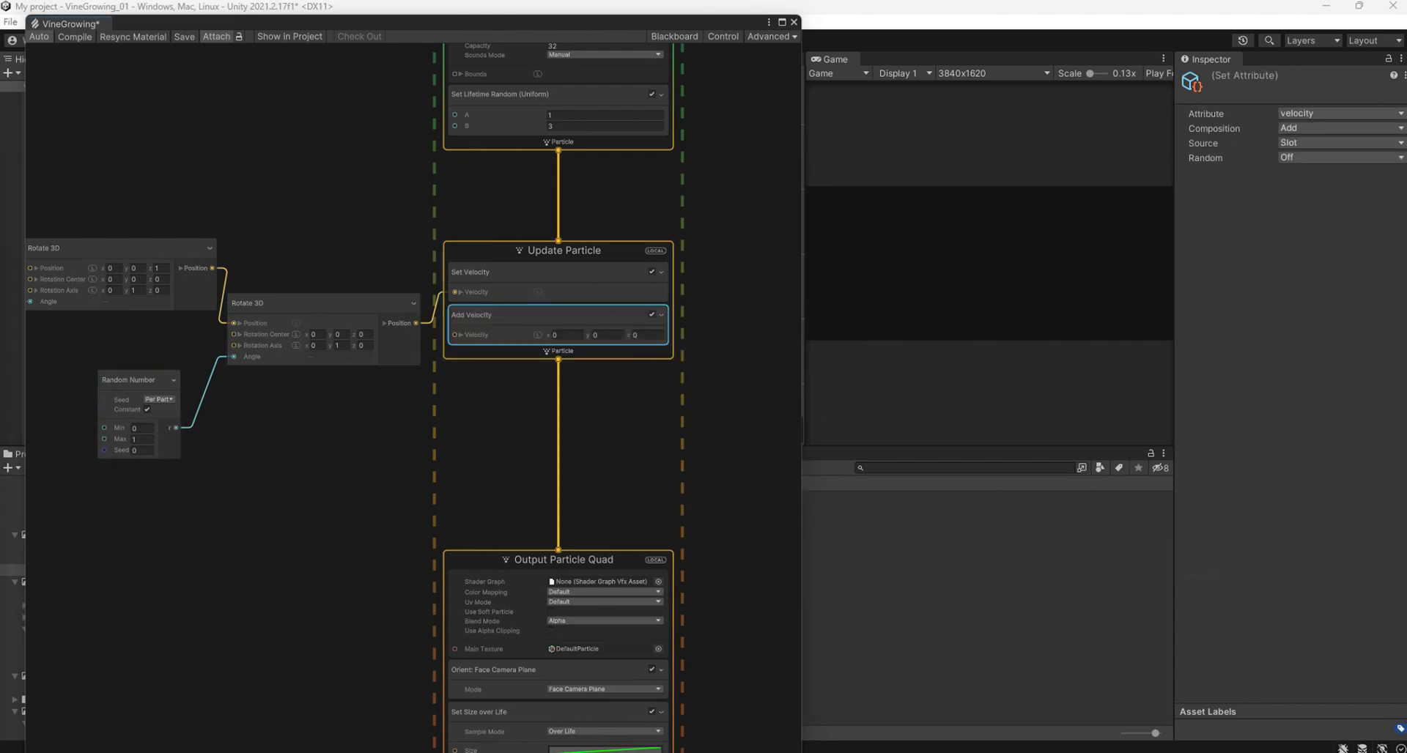
Move the five operator nodes up and left, then add a new Age Over Lifetime node.
middle_drag(324, 510, 581, 449)
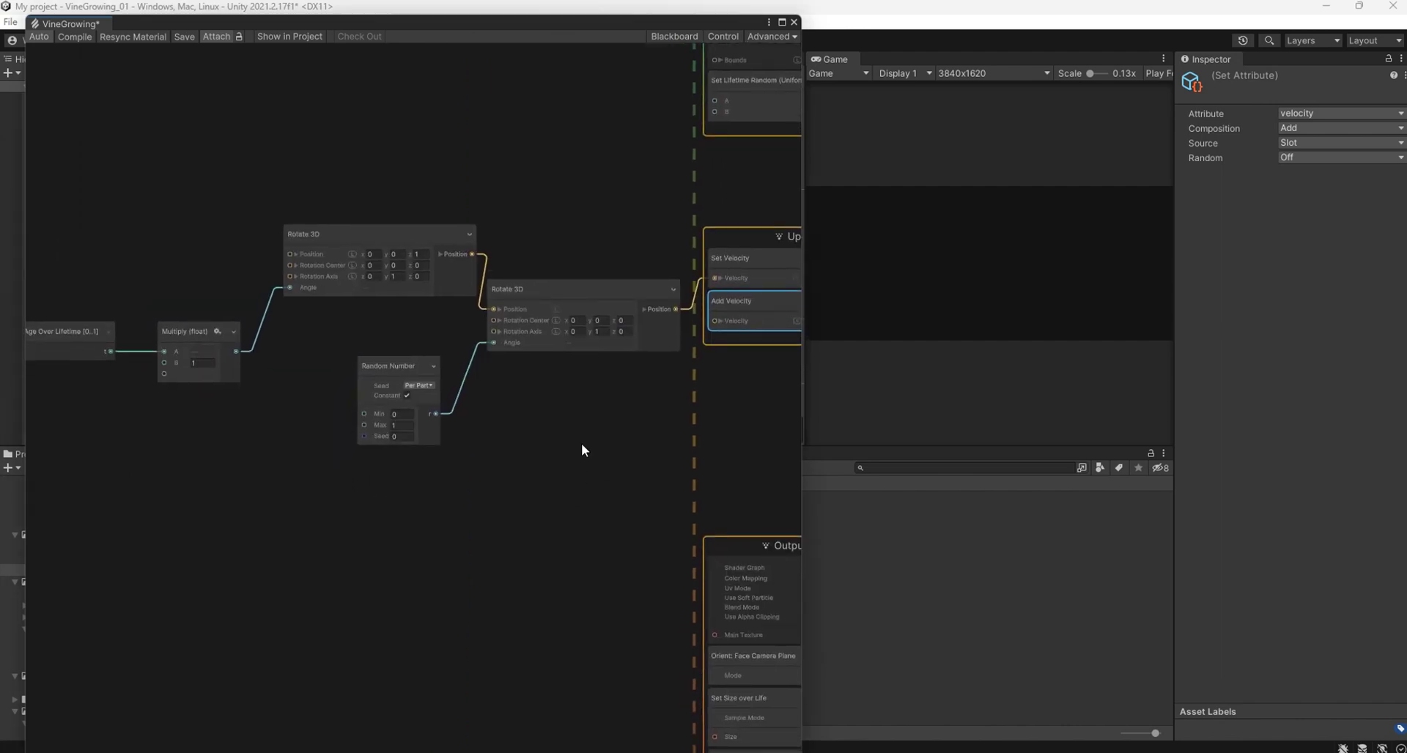
scroll(582, 450, down, 2)
drag(147, 213, 559, 487)
drag(558, 341, 507, 261)
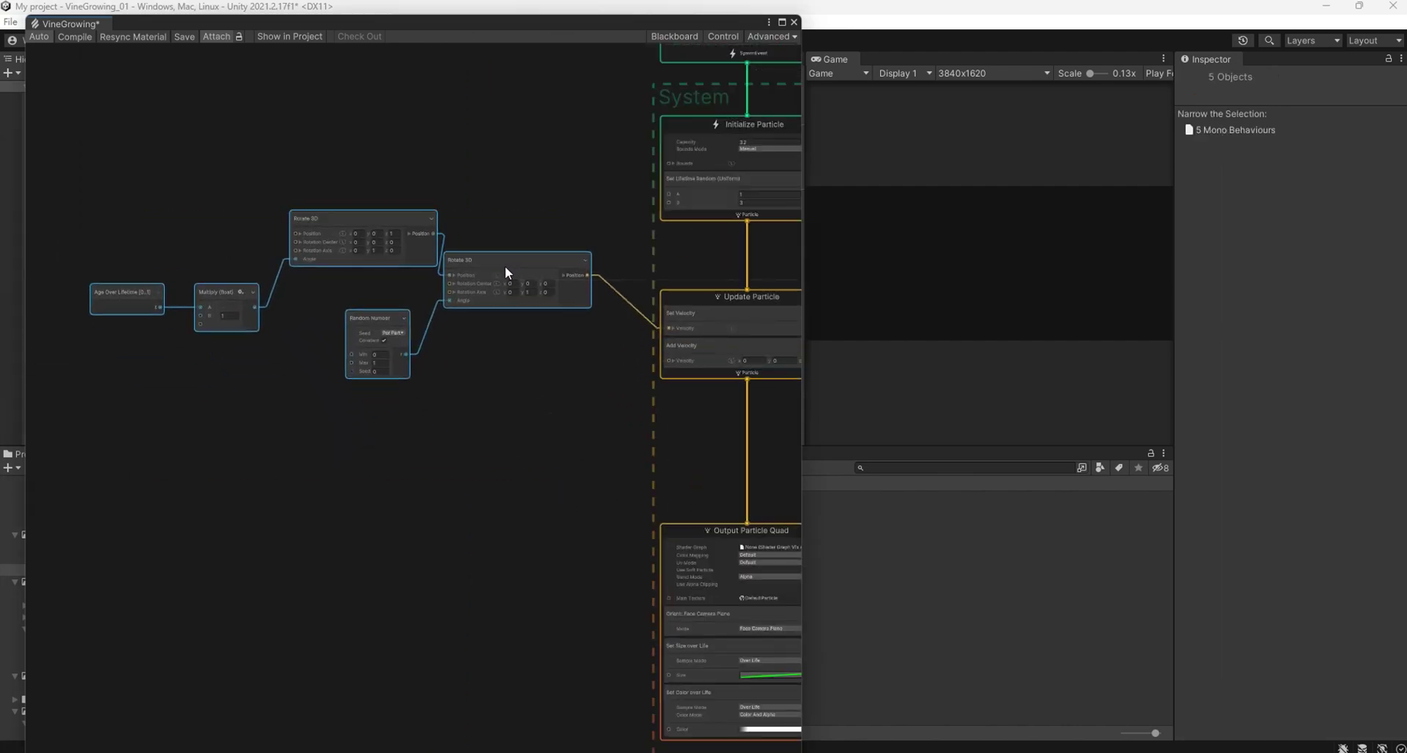
key(space)
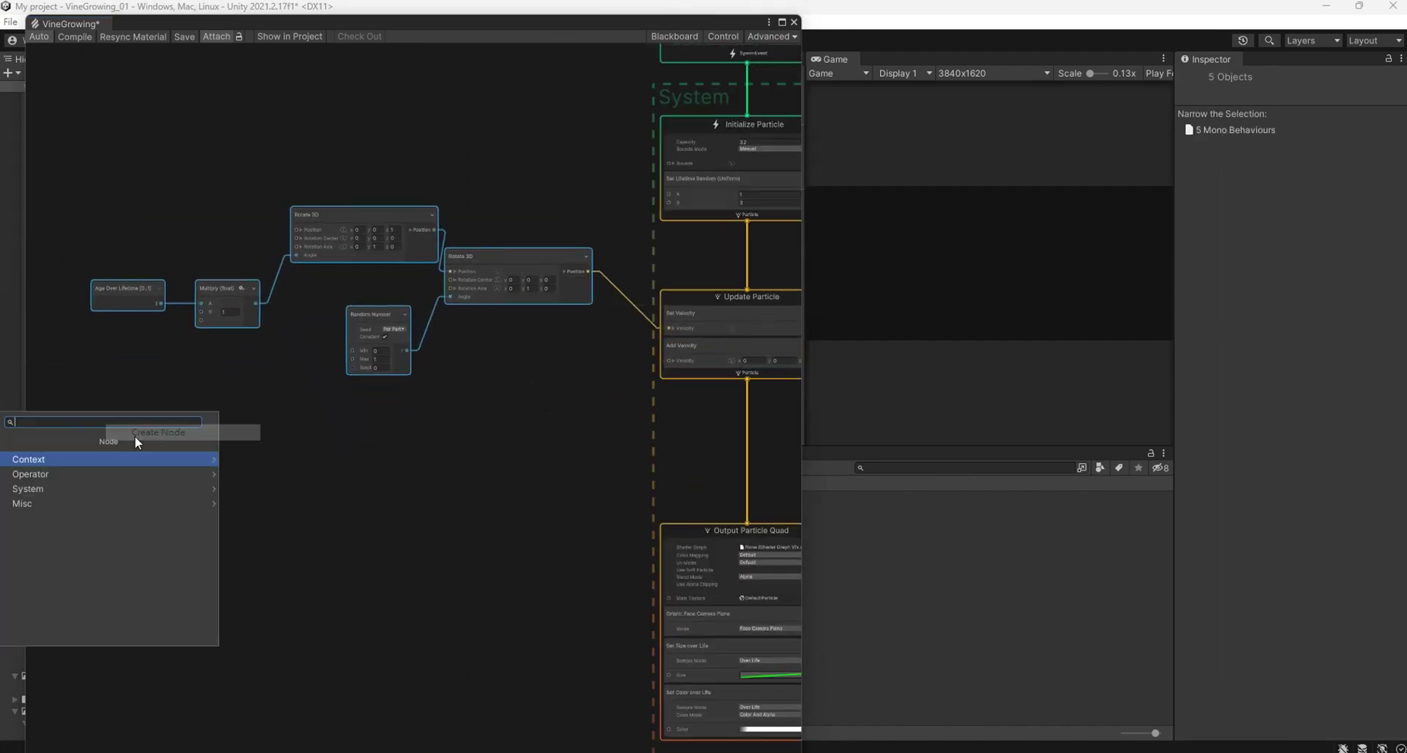
text(age)
key(Return)
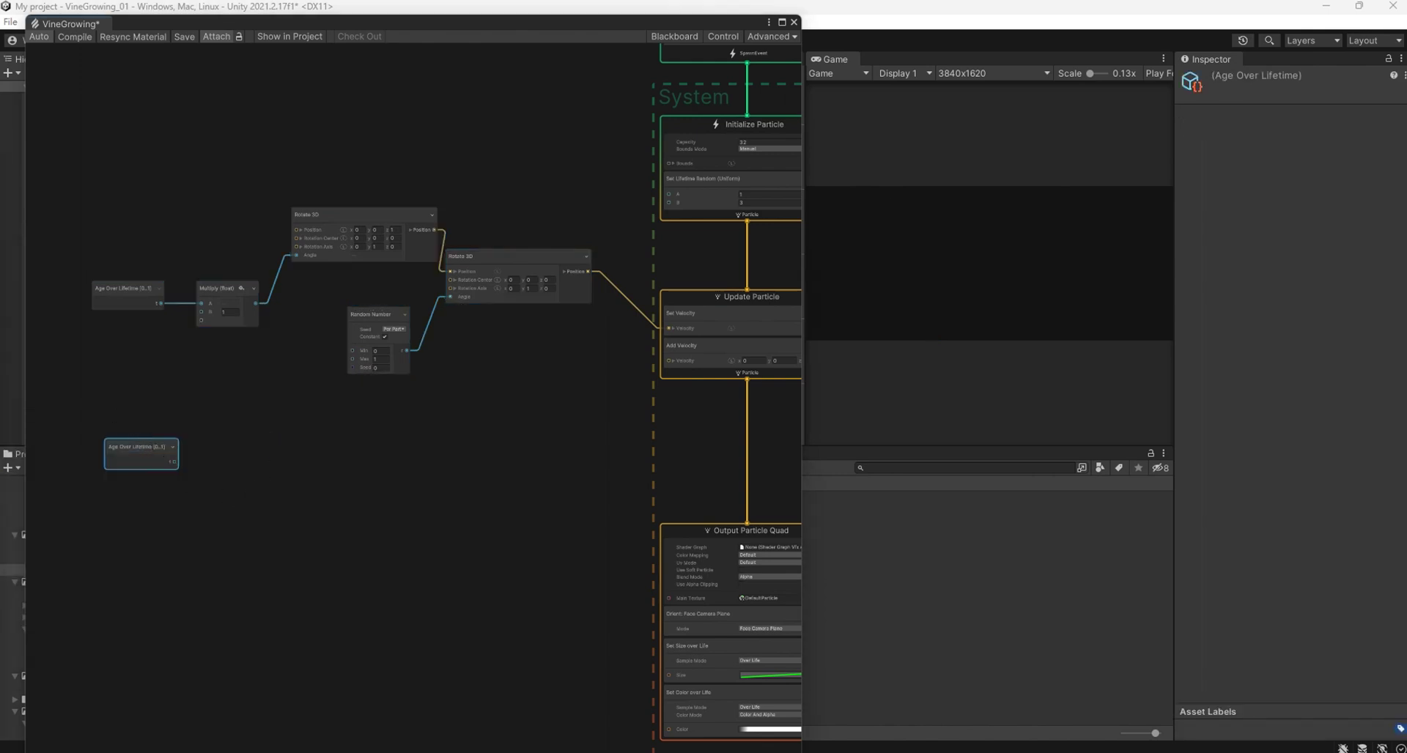
Add Get Attribute position and particleId nodes, placing particleId below position.
right_click(242, 405)
click(266, 410)
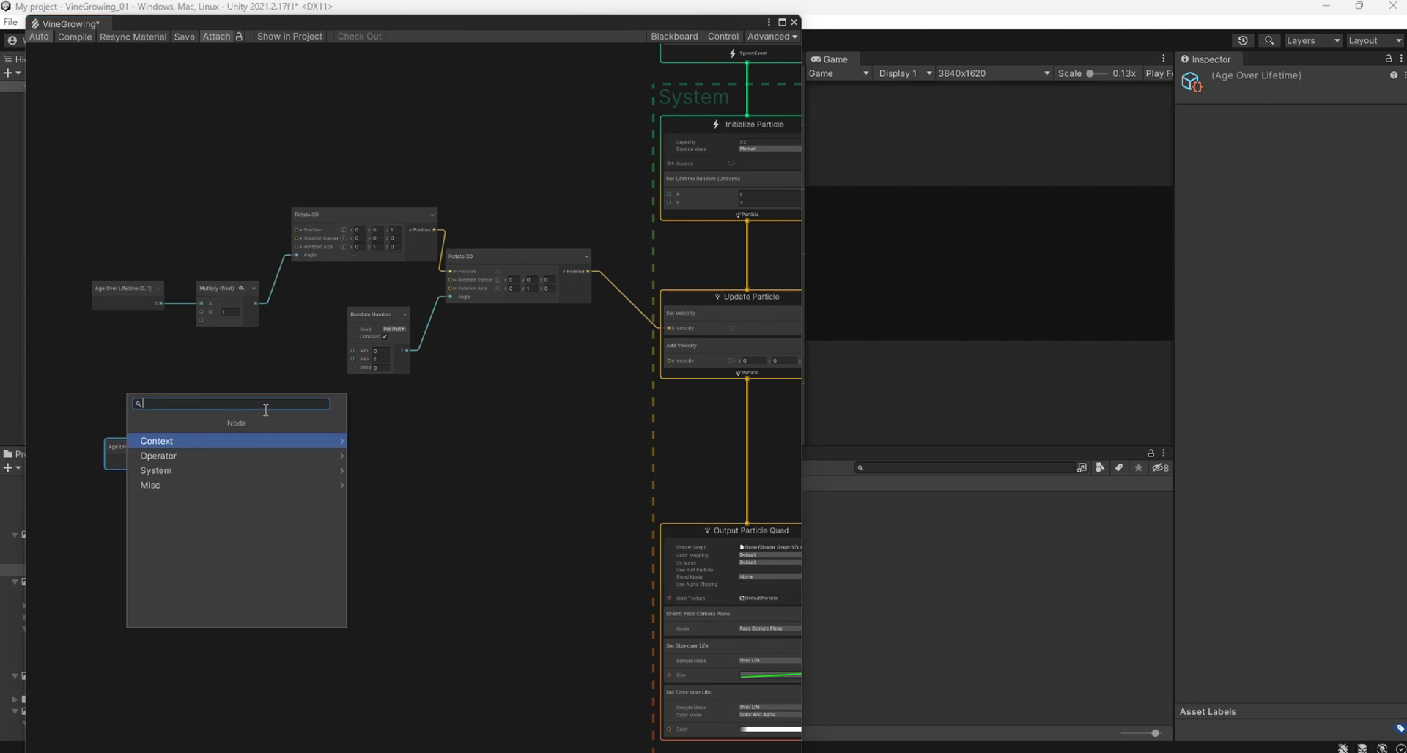
text(get )
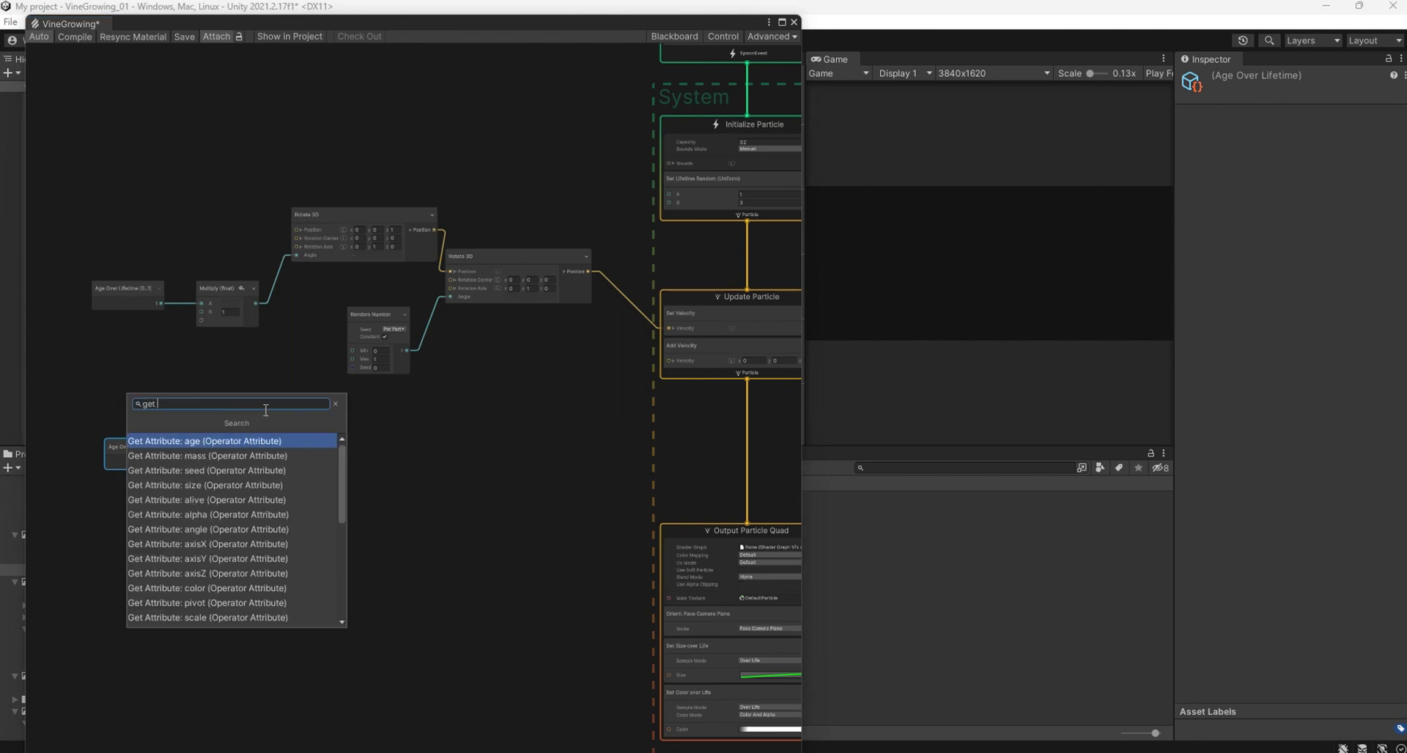
text(po)
key(Return)
scroll(263, 409, up, 2)
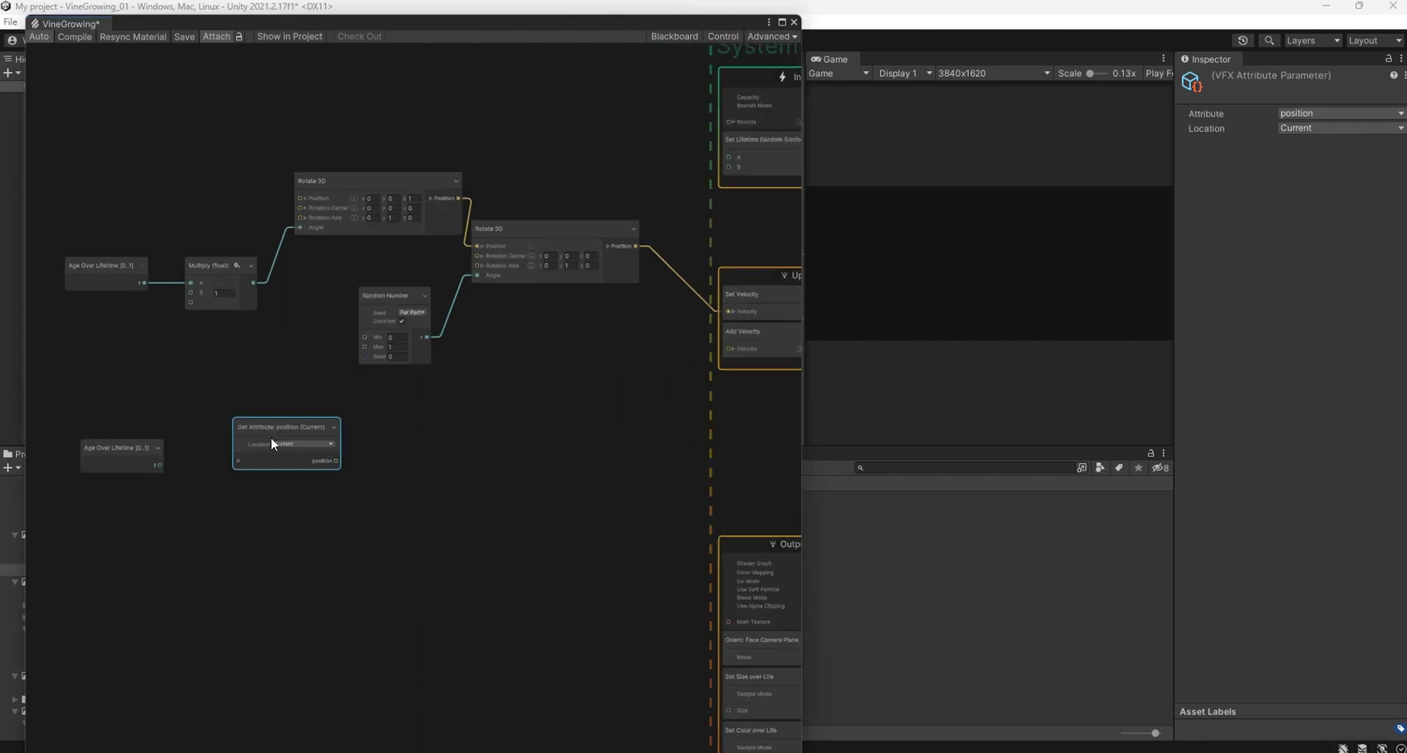
scroll(270, 438, up, 2)
drag(283, 419, 251, 368)
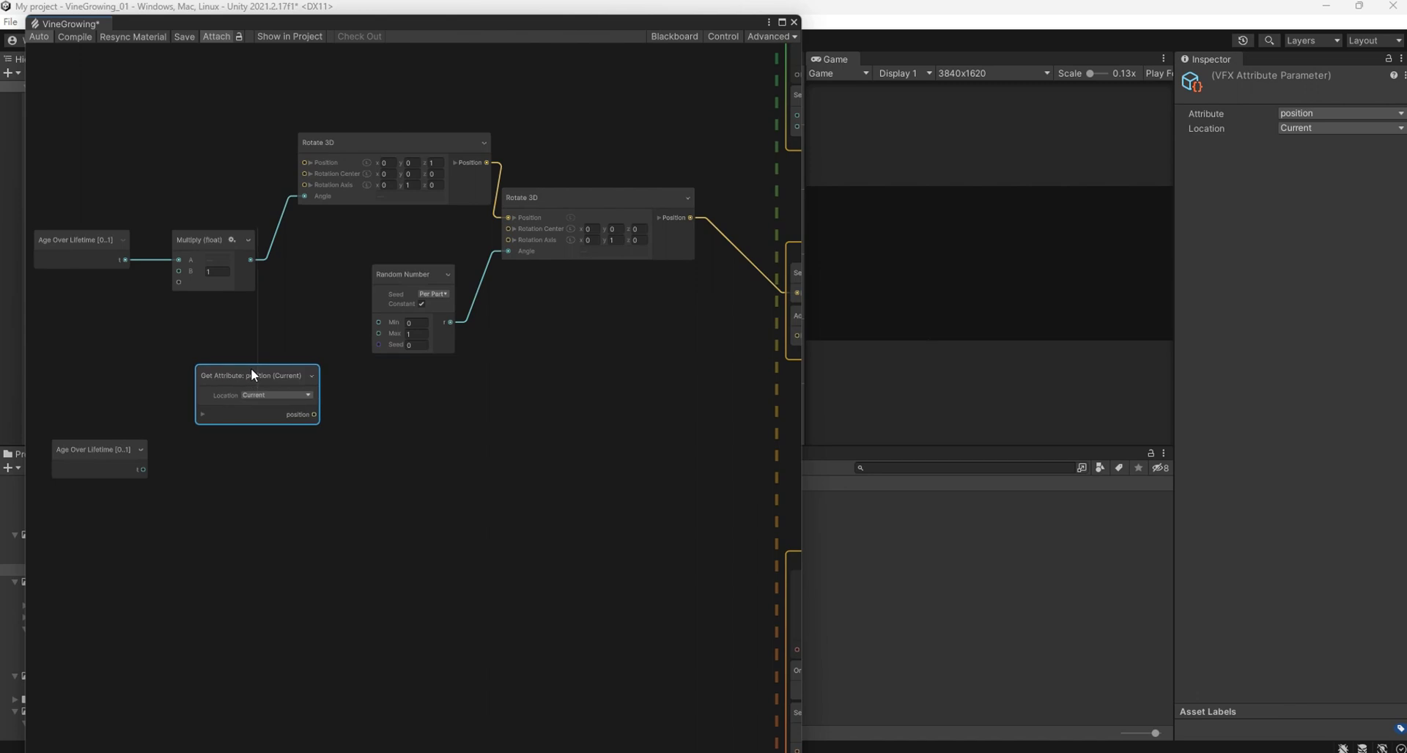
right_click(283, 516)
click(312, 518)
text(get)
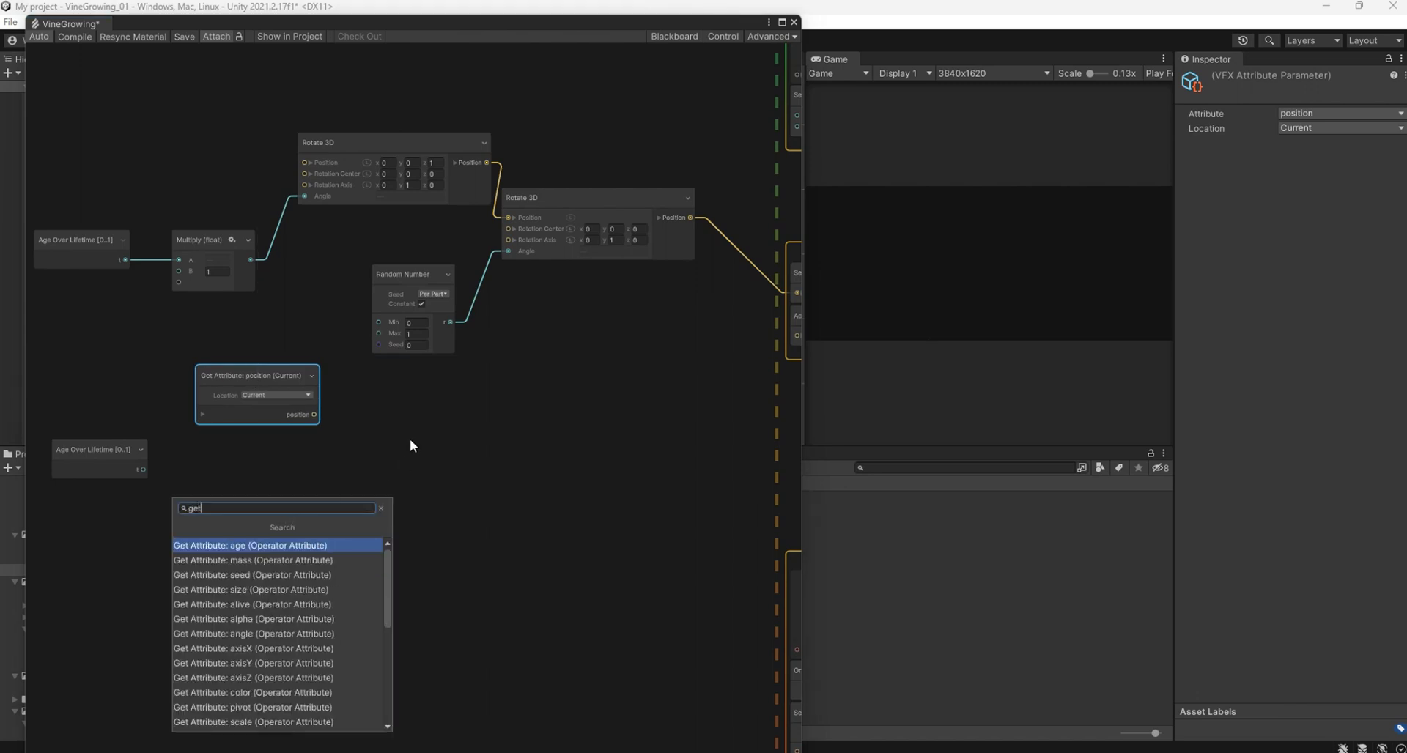
text( par)
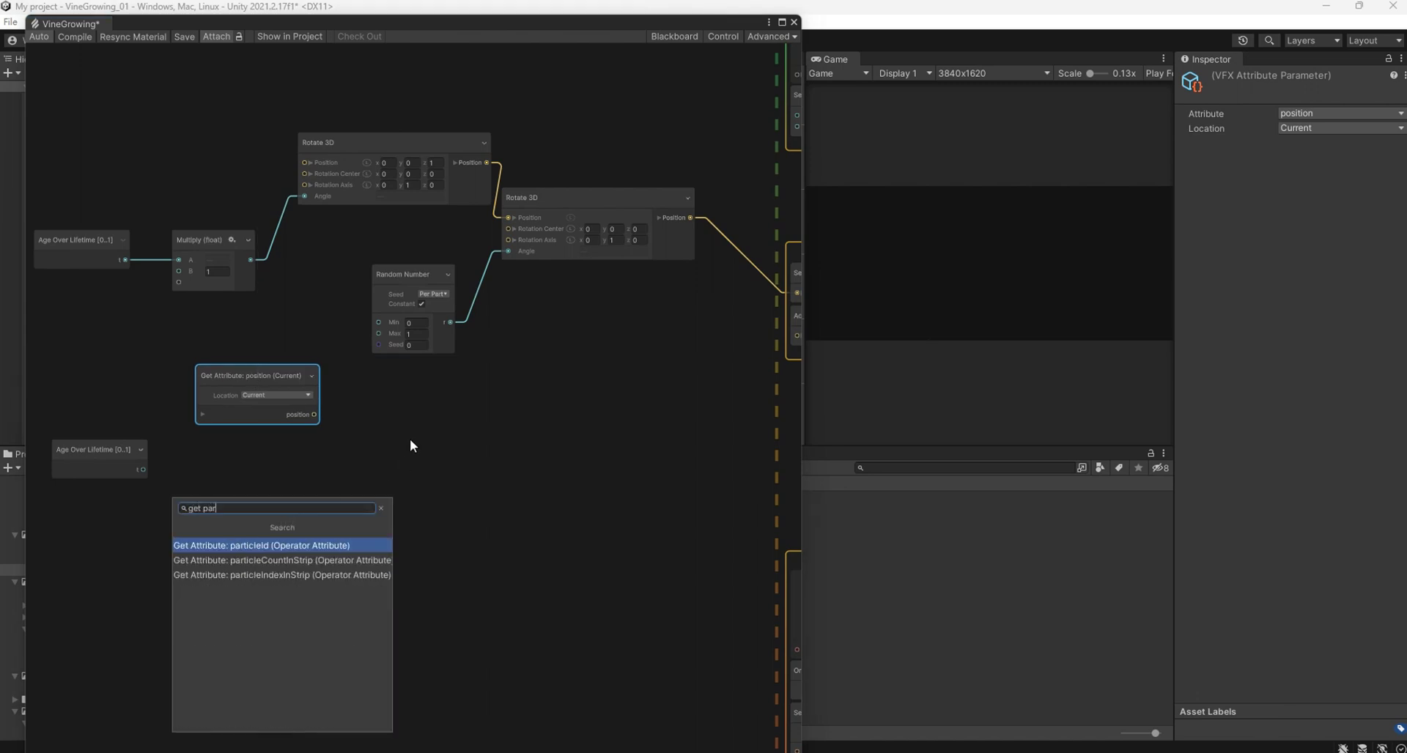
key(Return)
drag(343, 532, 255, 449)
drag(86, 450, 122, 590)
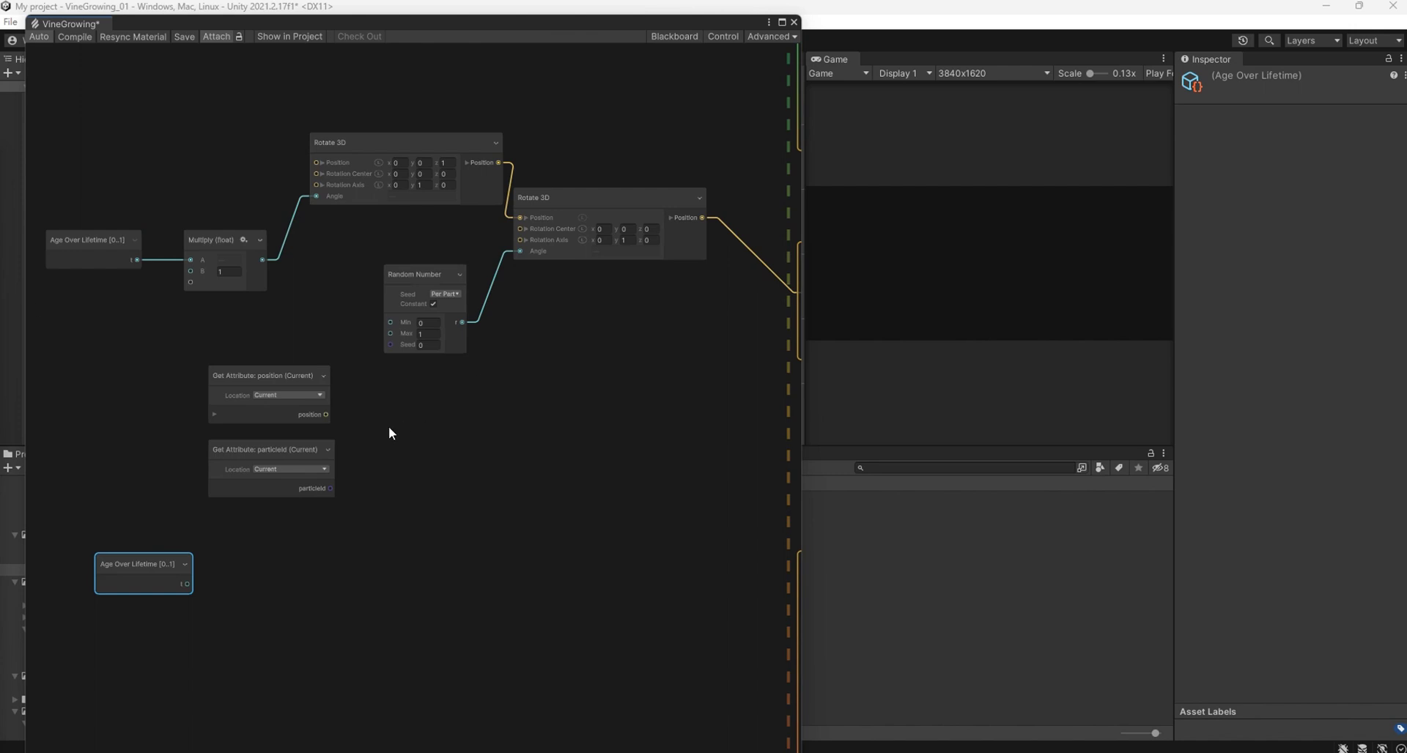
Add an Add node and wire position into its A input and particleId into B.
key(space)
text(add)
key(Return)
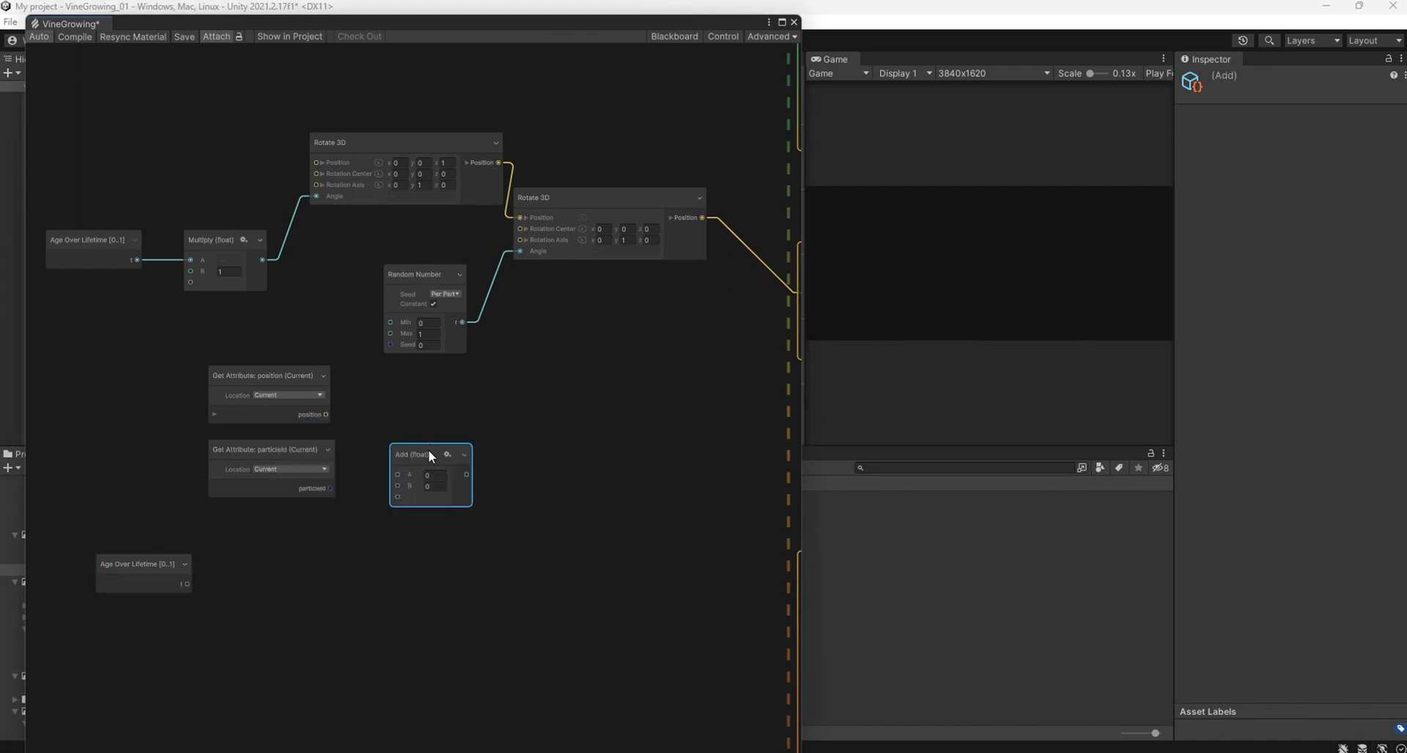
drag(430, 456, 439, 407)
drag(326, 414, 396, 429)
drag(328, 491, 400, 436)
scroll(491, 390, down, 2)
Create a Perlin Curl Noise 3D node and wire the Add output into its Coordinate input.
scroll(507, 396, up, 3)
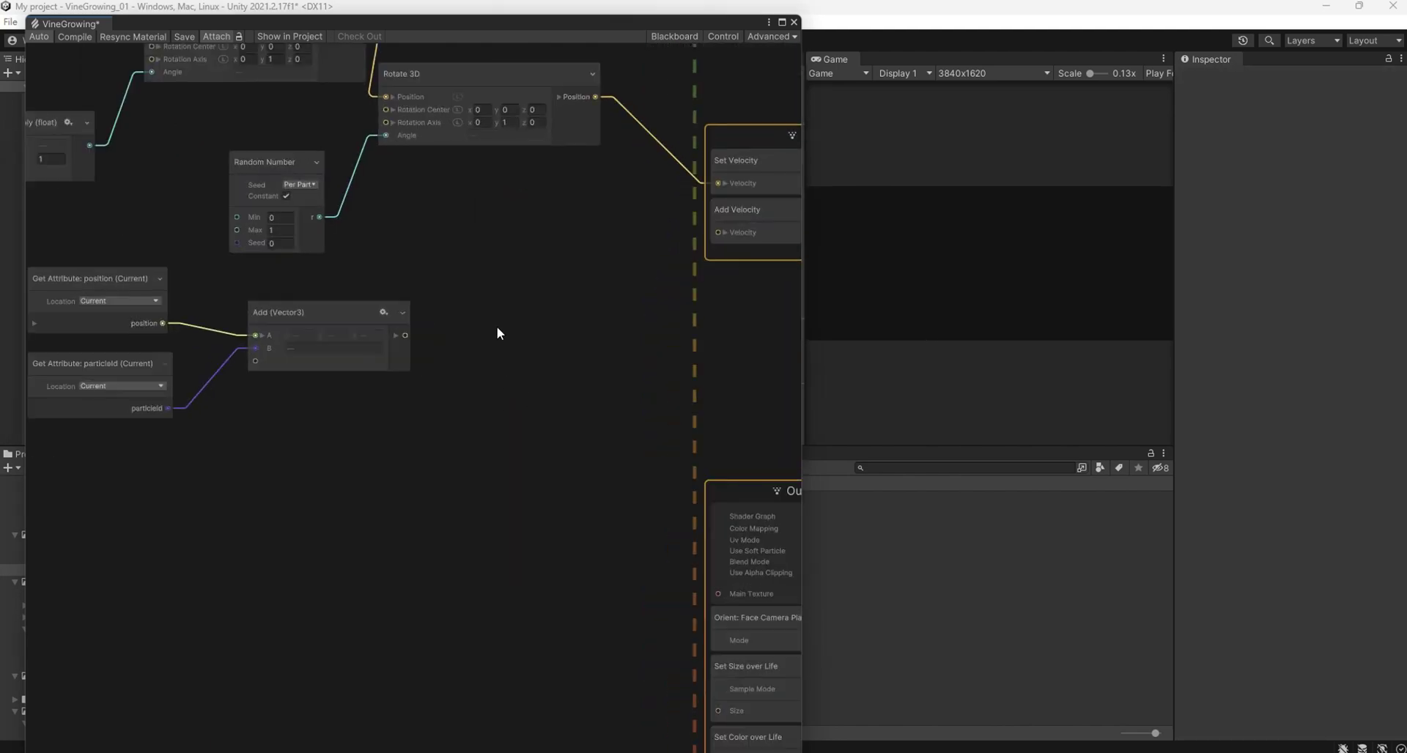
right_click(497, 333)
click(545, 338)
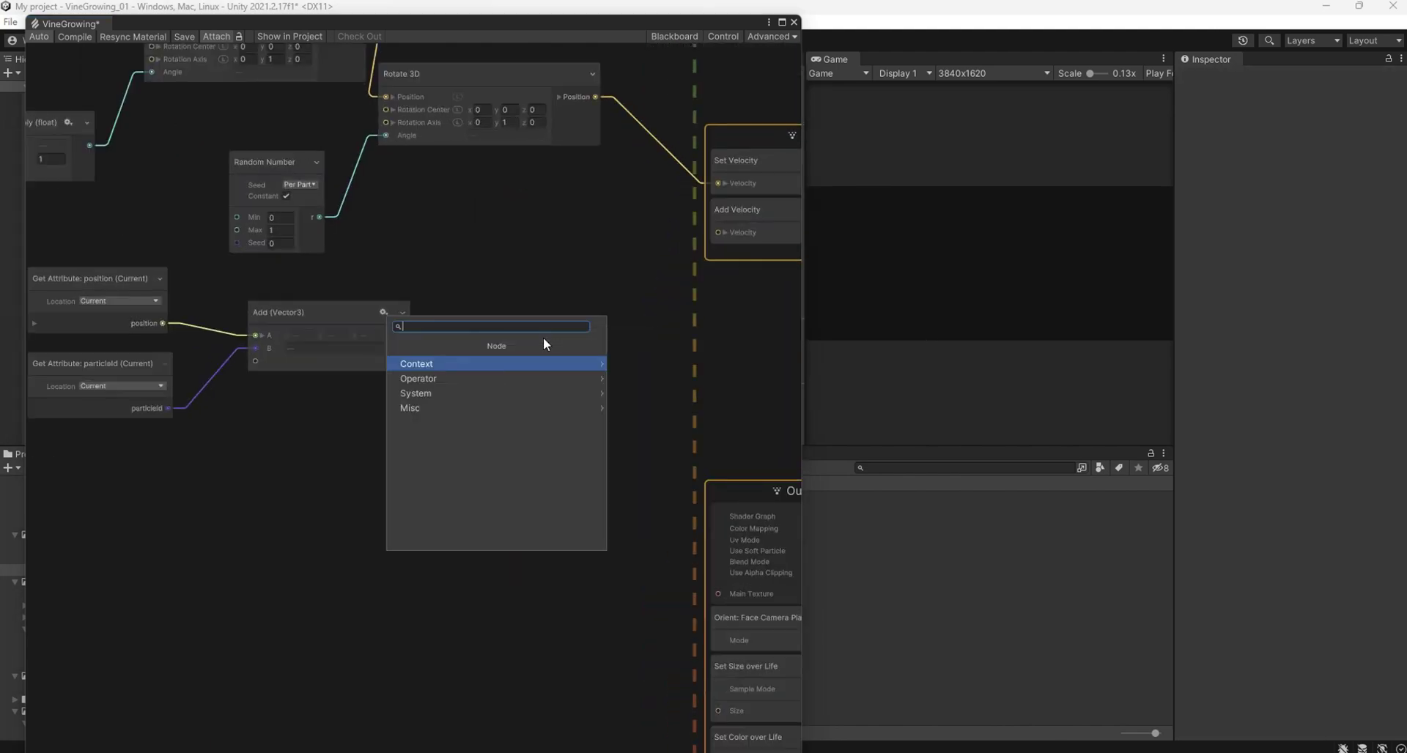
text(per c)
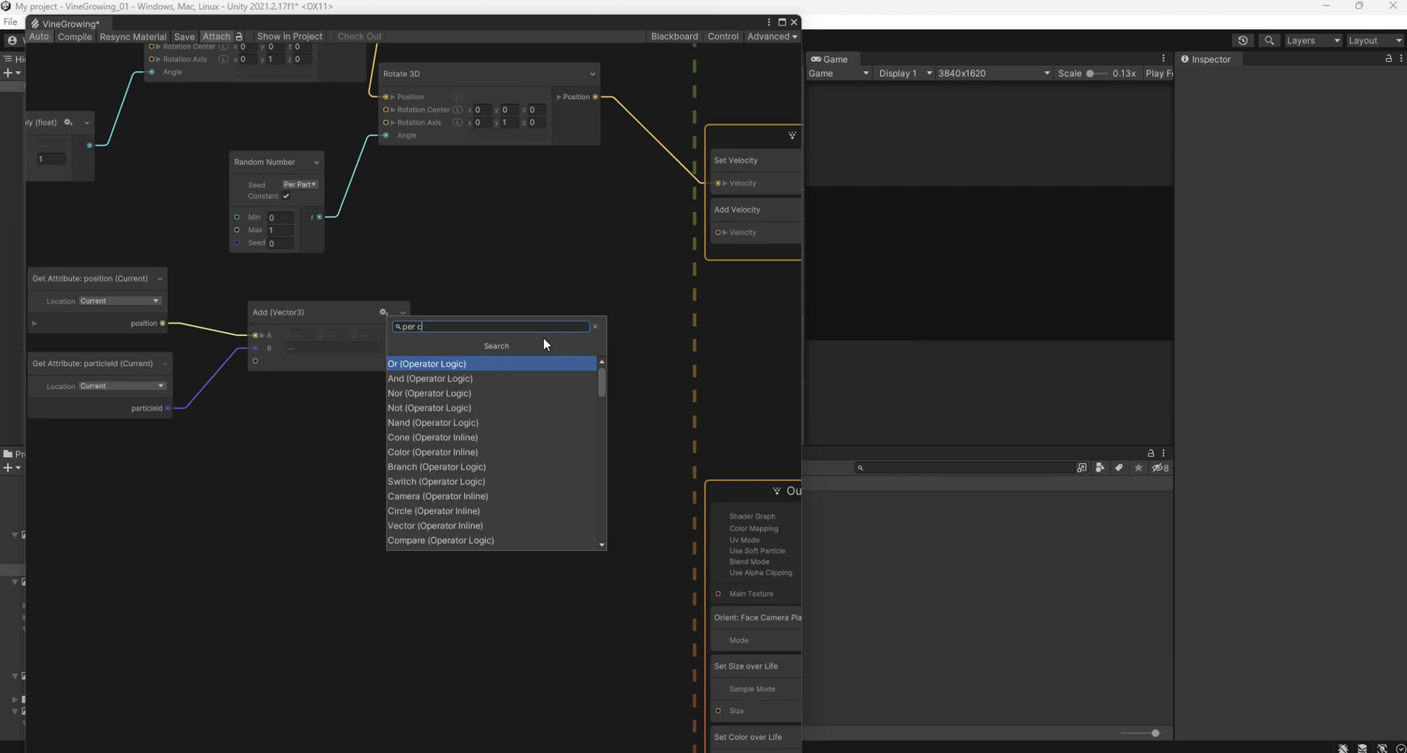
text(url)
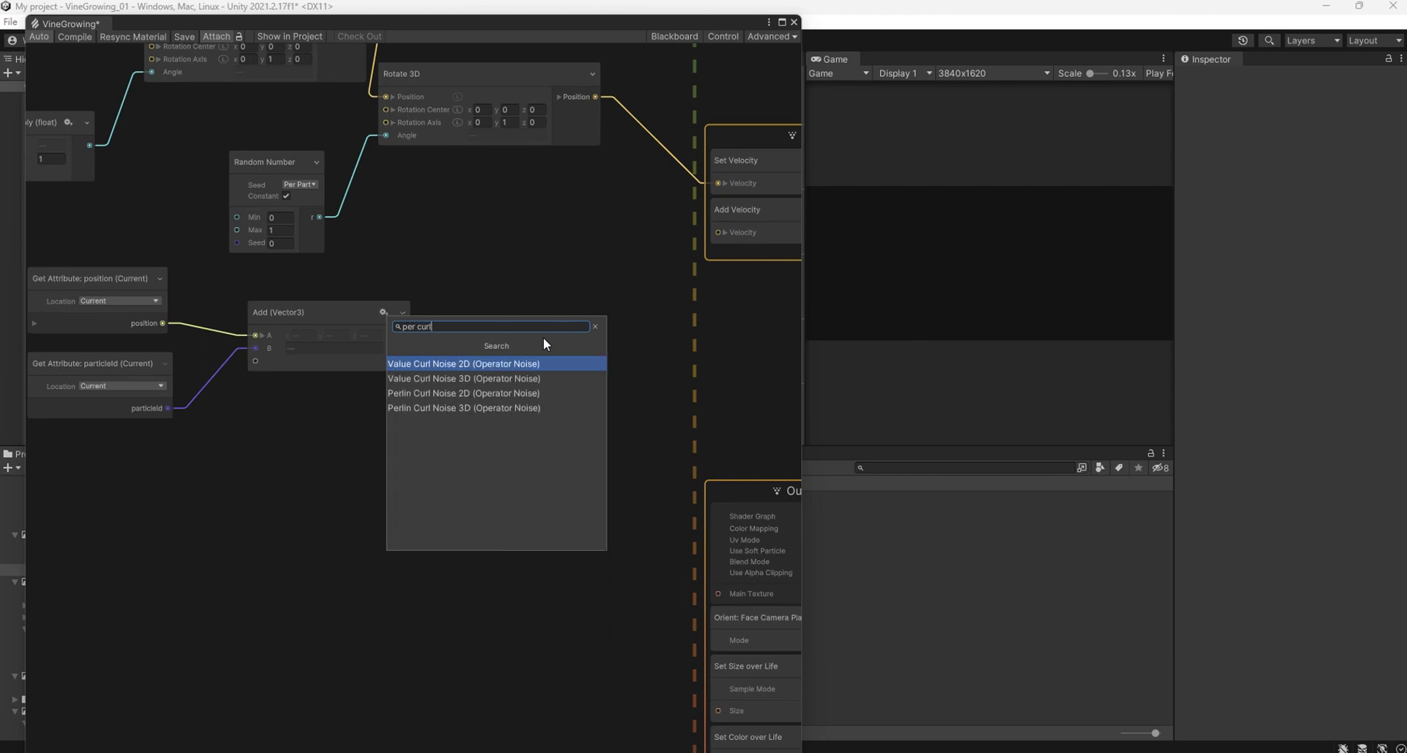
key(Down)
key(Down)
key(Down)
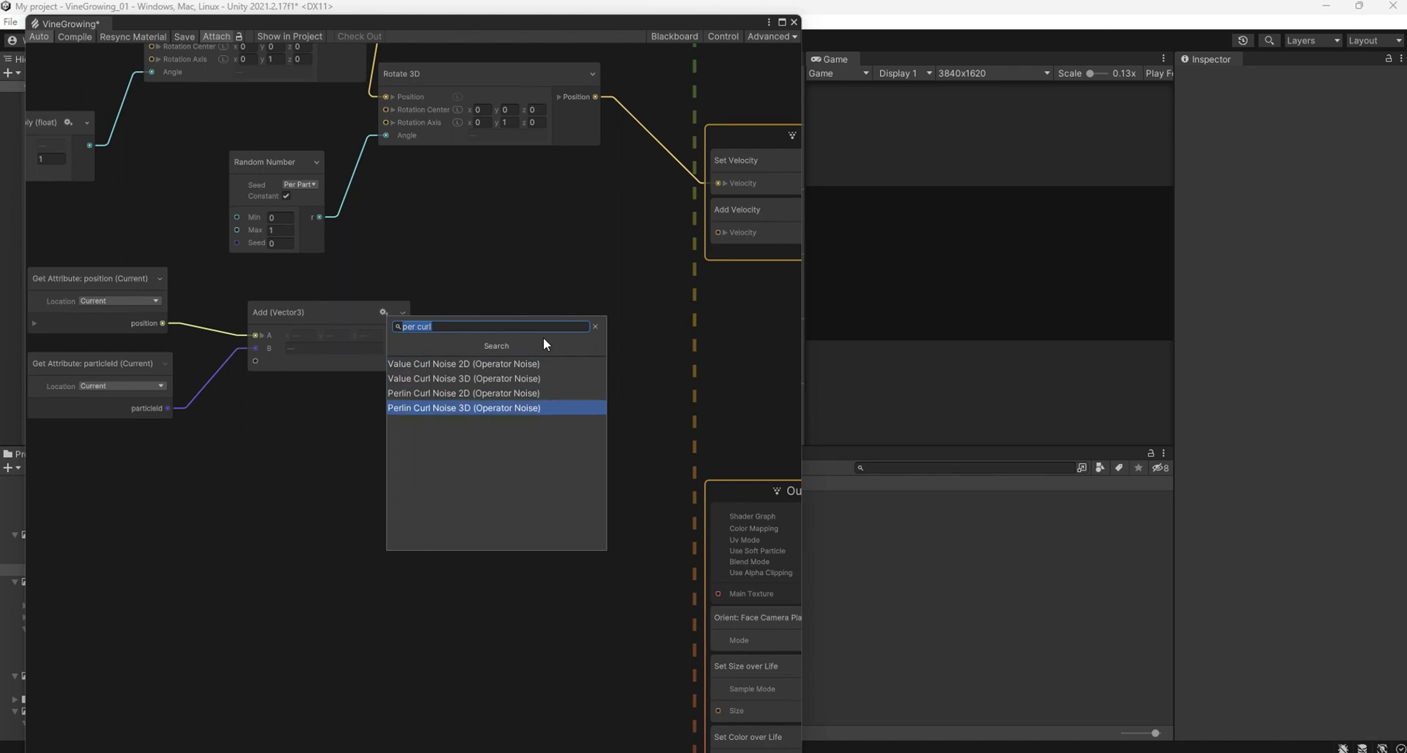
key(Return)
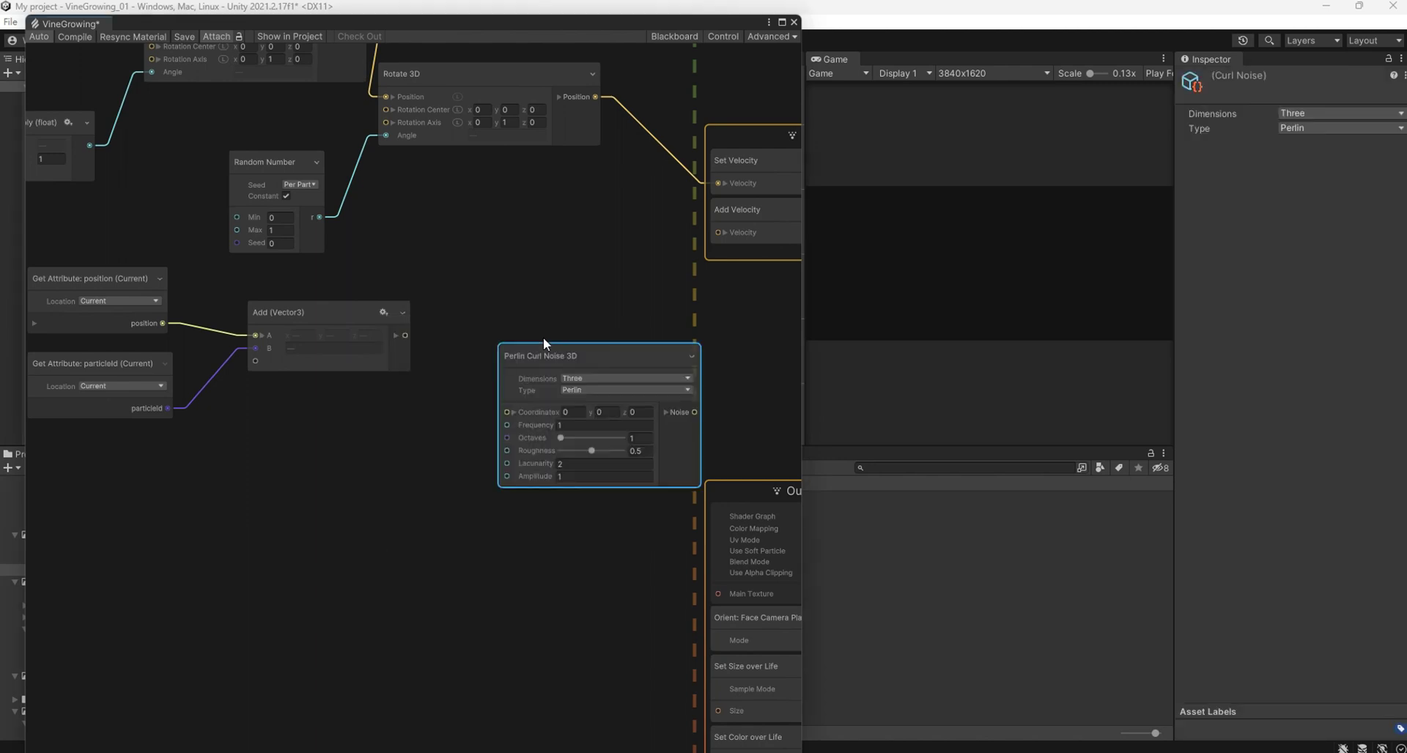
drag(573, 355, 527, 331)
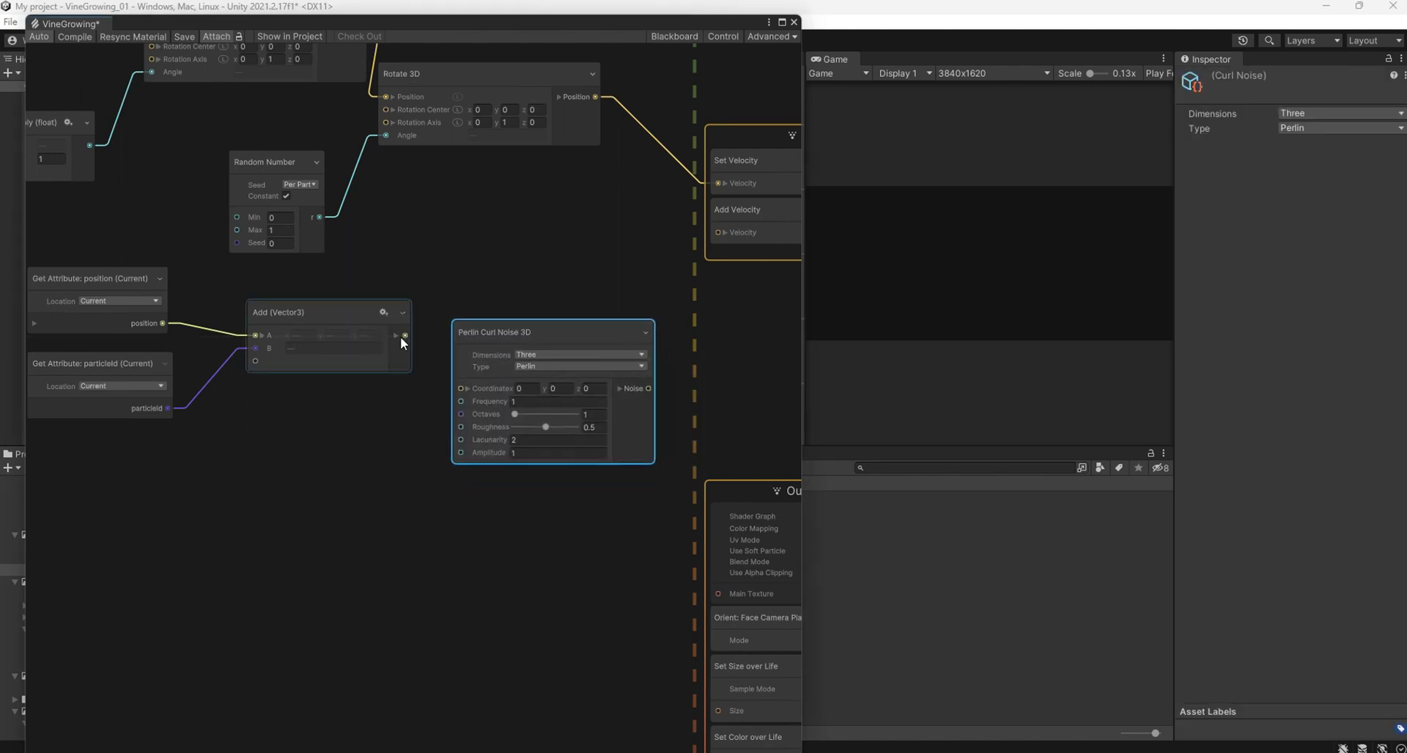
drag(404, 335, 449, 386)
middle_drag(139, 513, 294, 483)
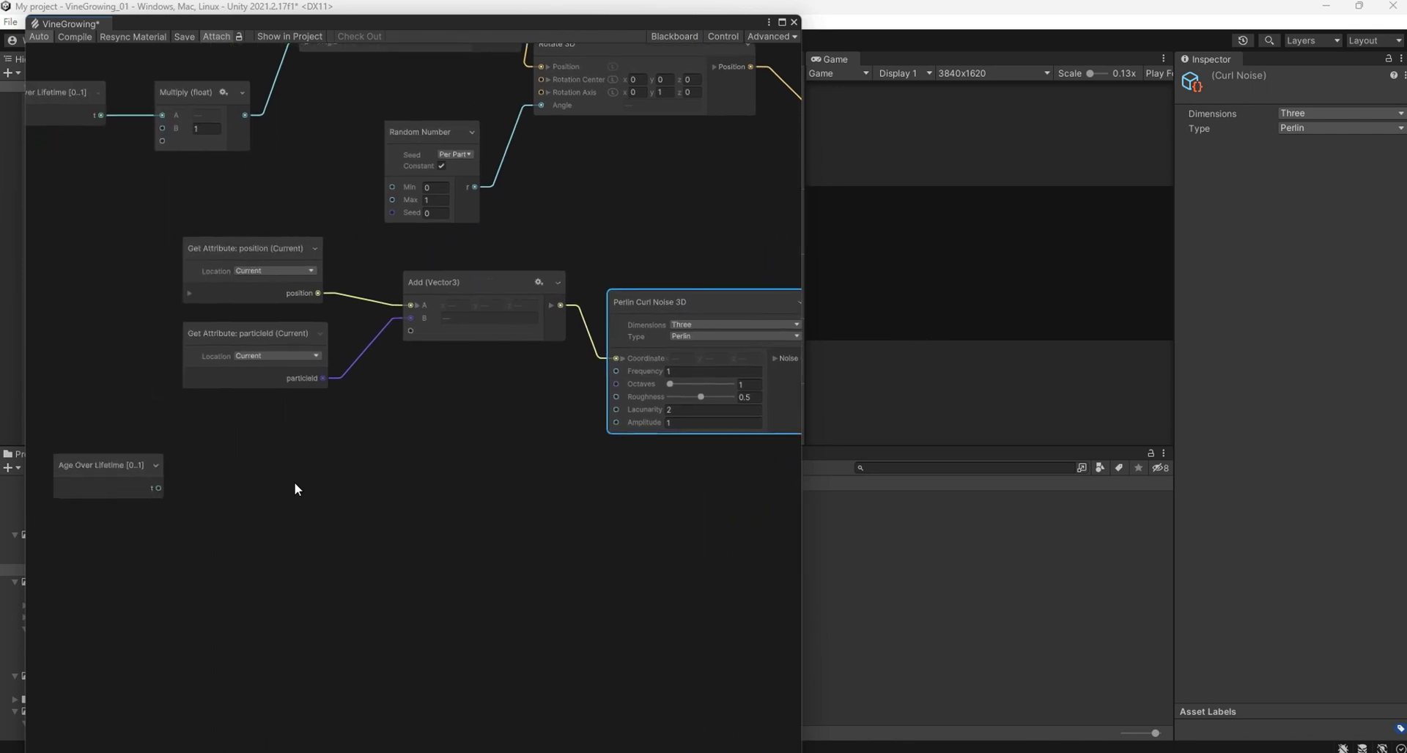
Create a Sample Curve node in the graph.
right_click(276, 487)
click(296, 491)
text(cur)
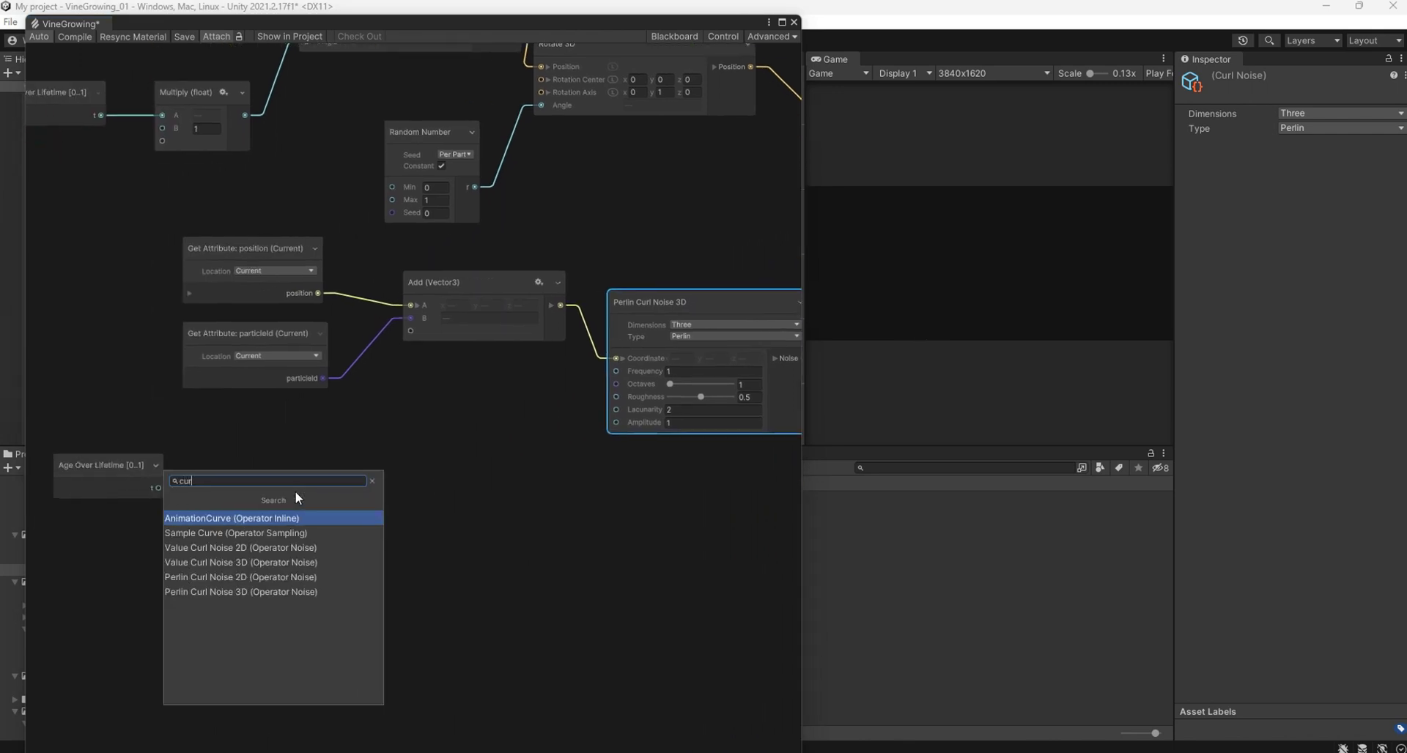
text(ve)
key(Down)
key(Return)
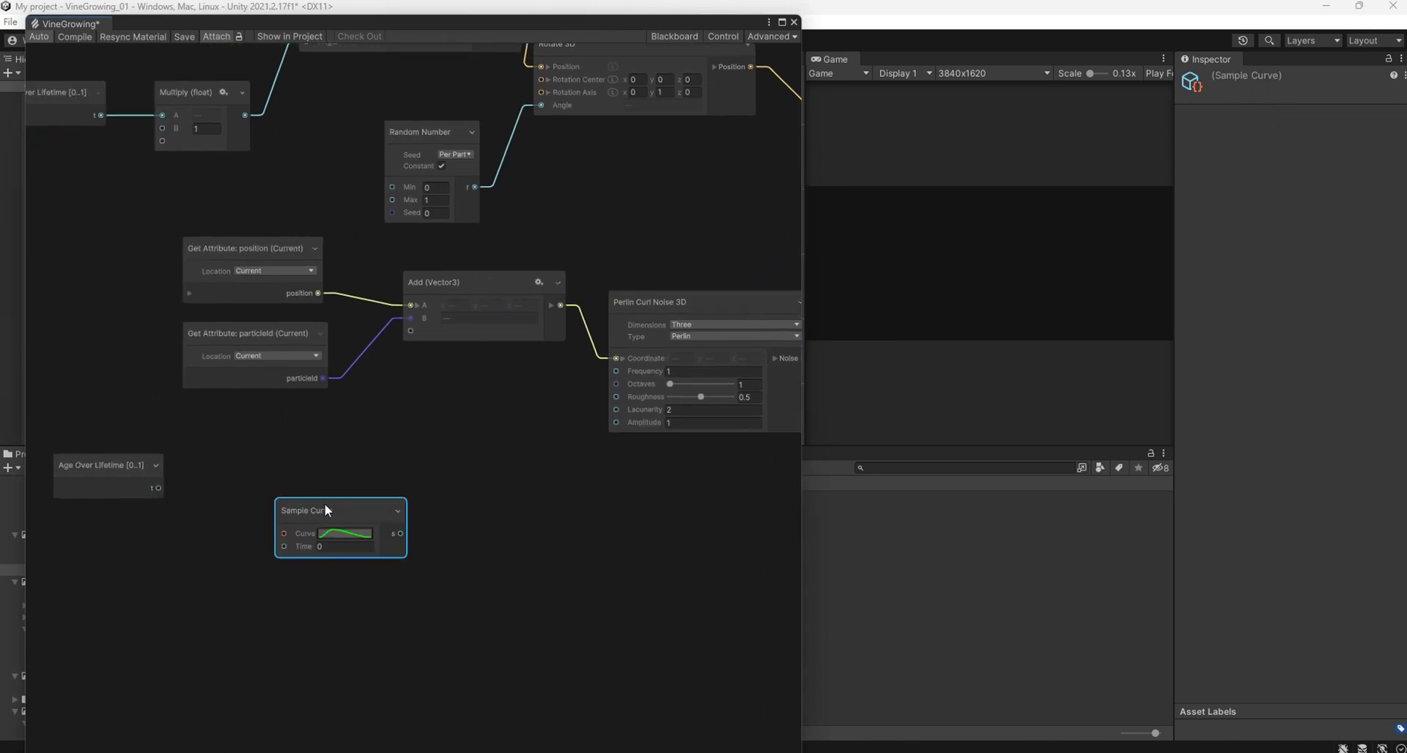
drag(324, 505, 283, 508)
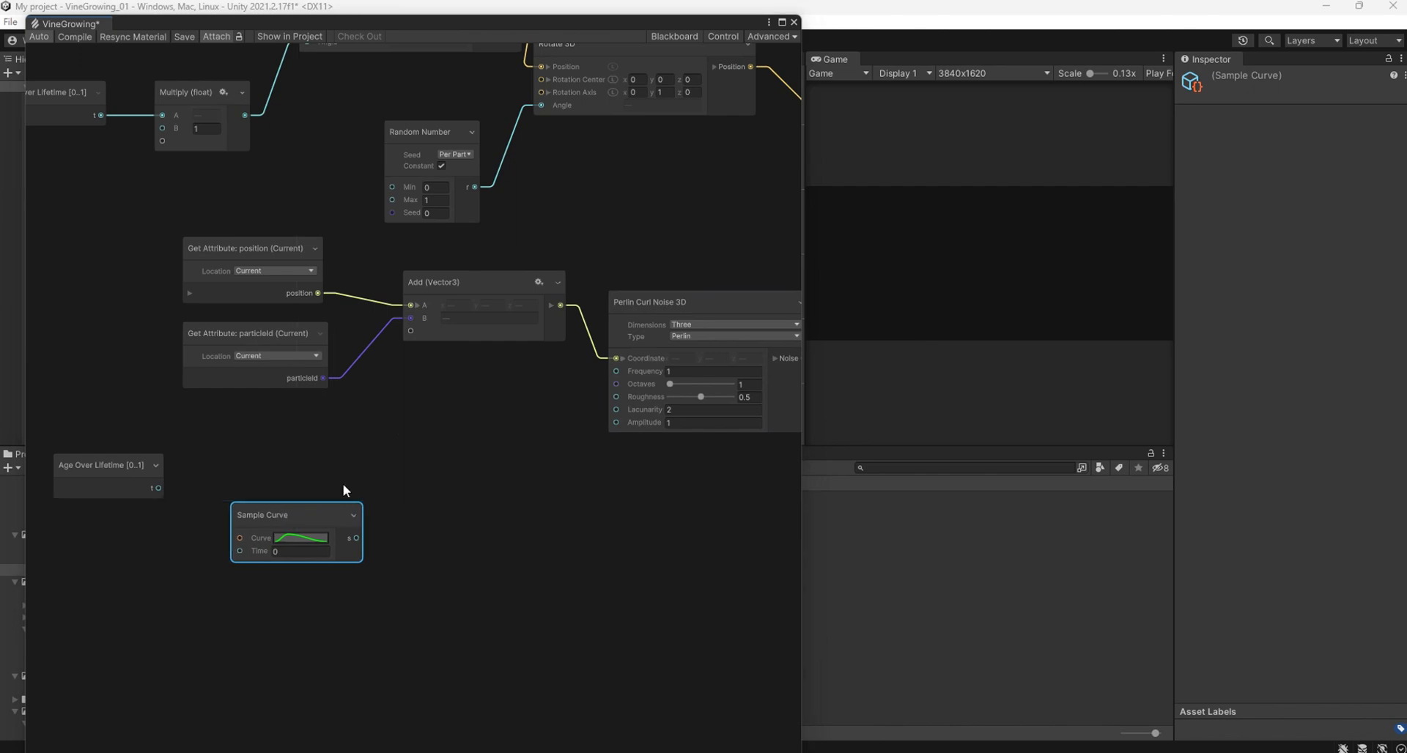
Edit the Sample Curve so its peak and end keys both have value 1.
click(308, 541)
right_click(387, 610)
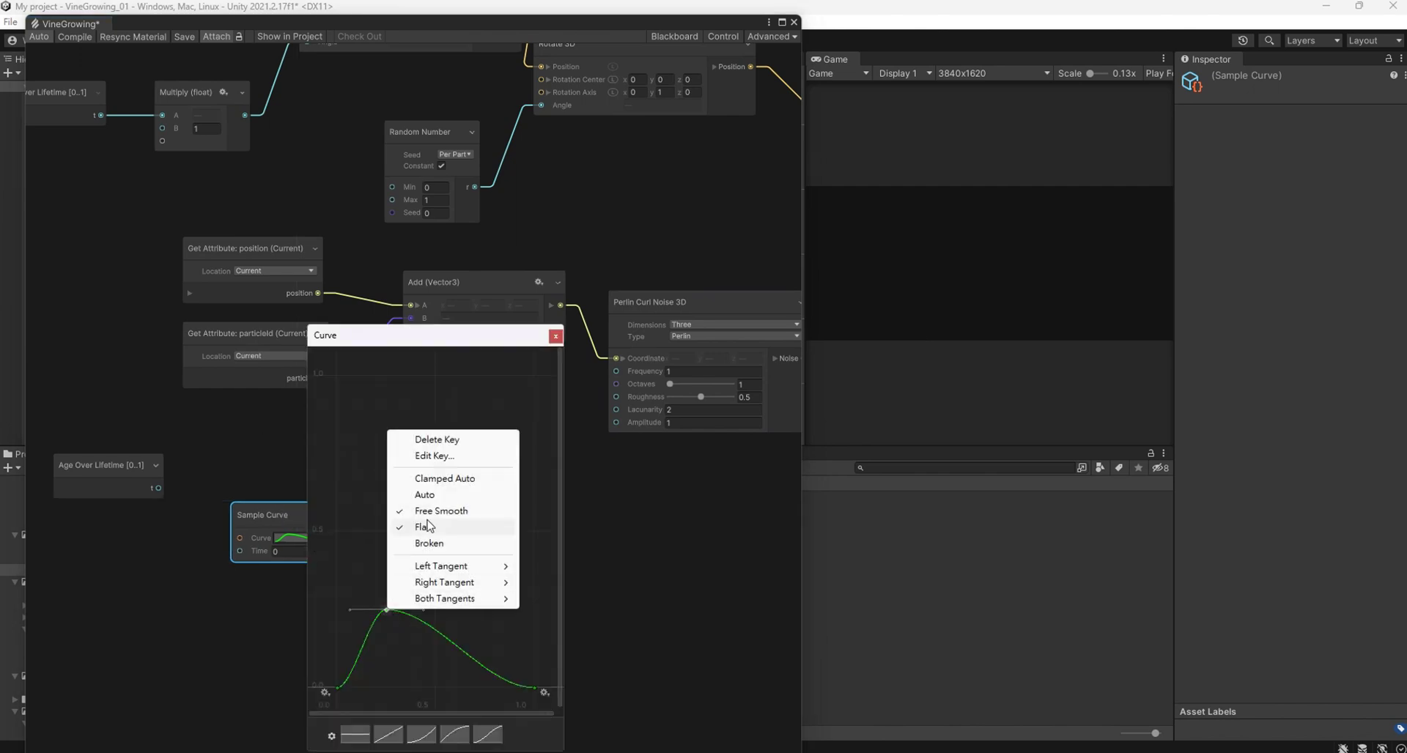
click(443, 455)
text(1)
key(Return)
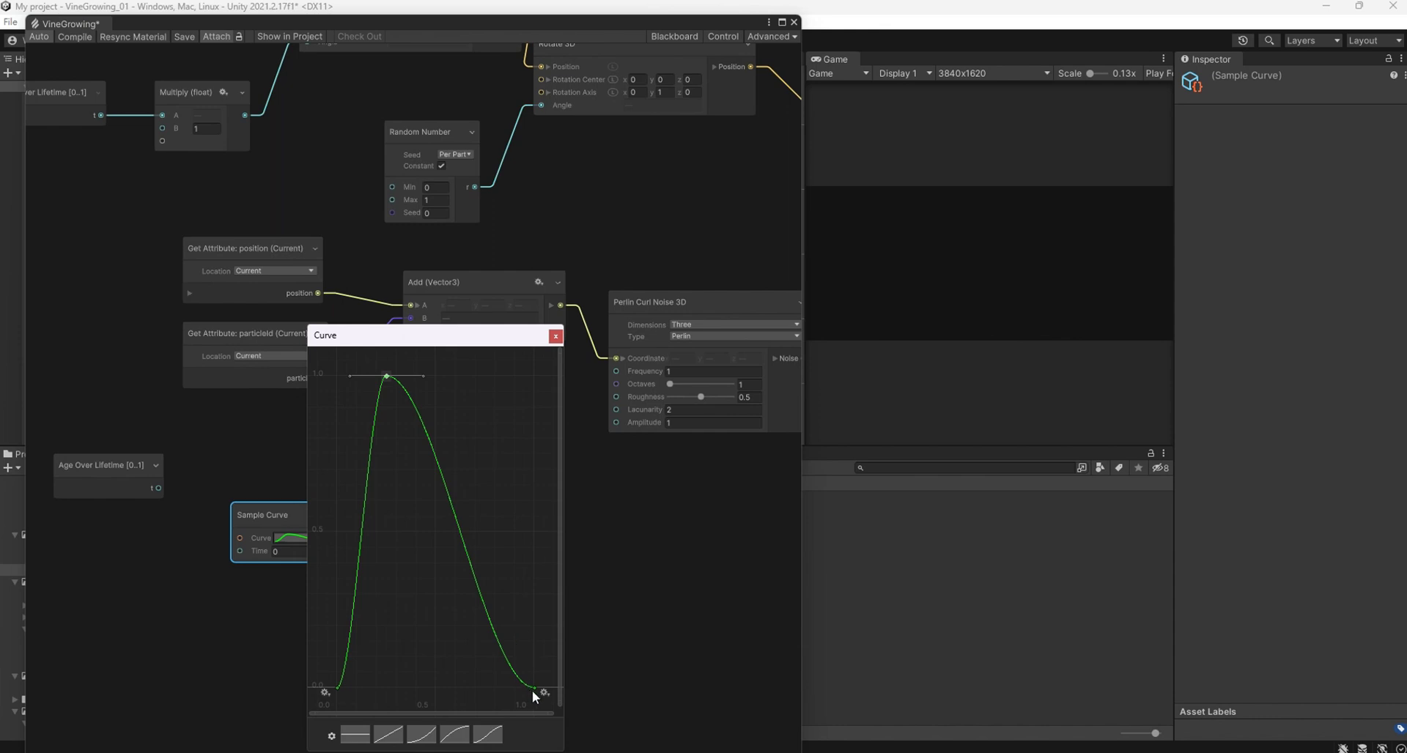
right_click(534, 689)
click(582, 535)
text(1)
key(Return)
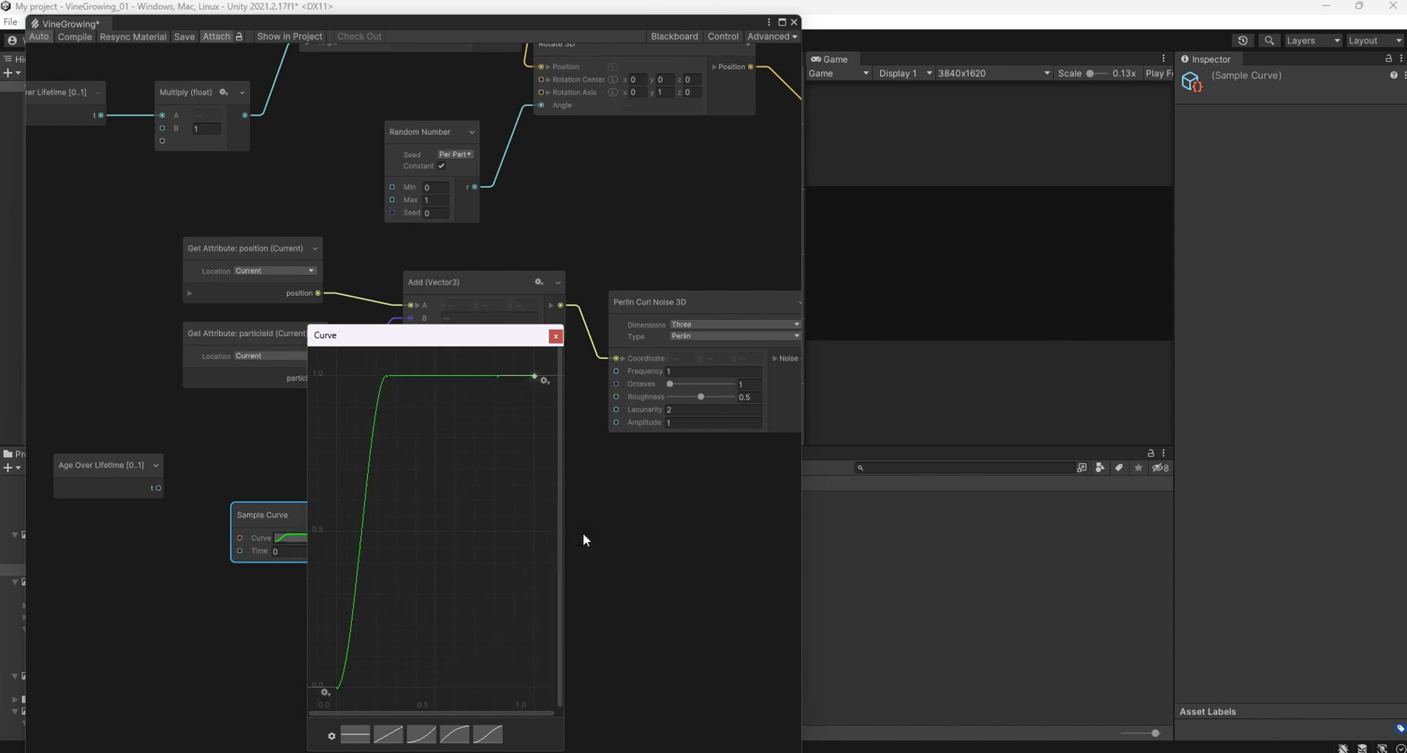
click(555, 337)
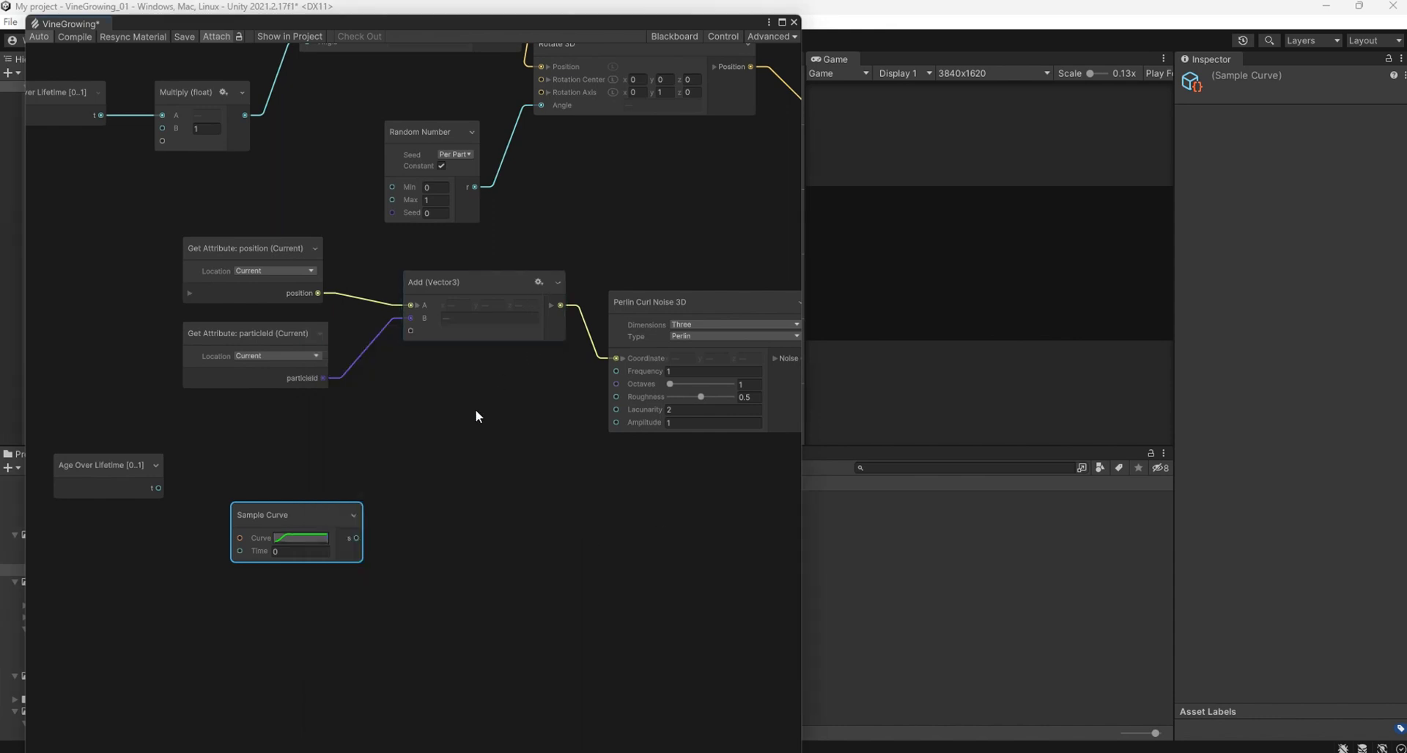
Add a Multiply node and chain Age Over Lifetime → Sample Curve → Multiply → noise Amplitude.
right_click(415, 436)
click(432, 443)
text(mul)
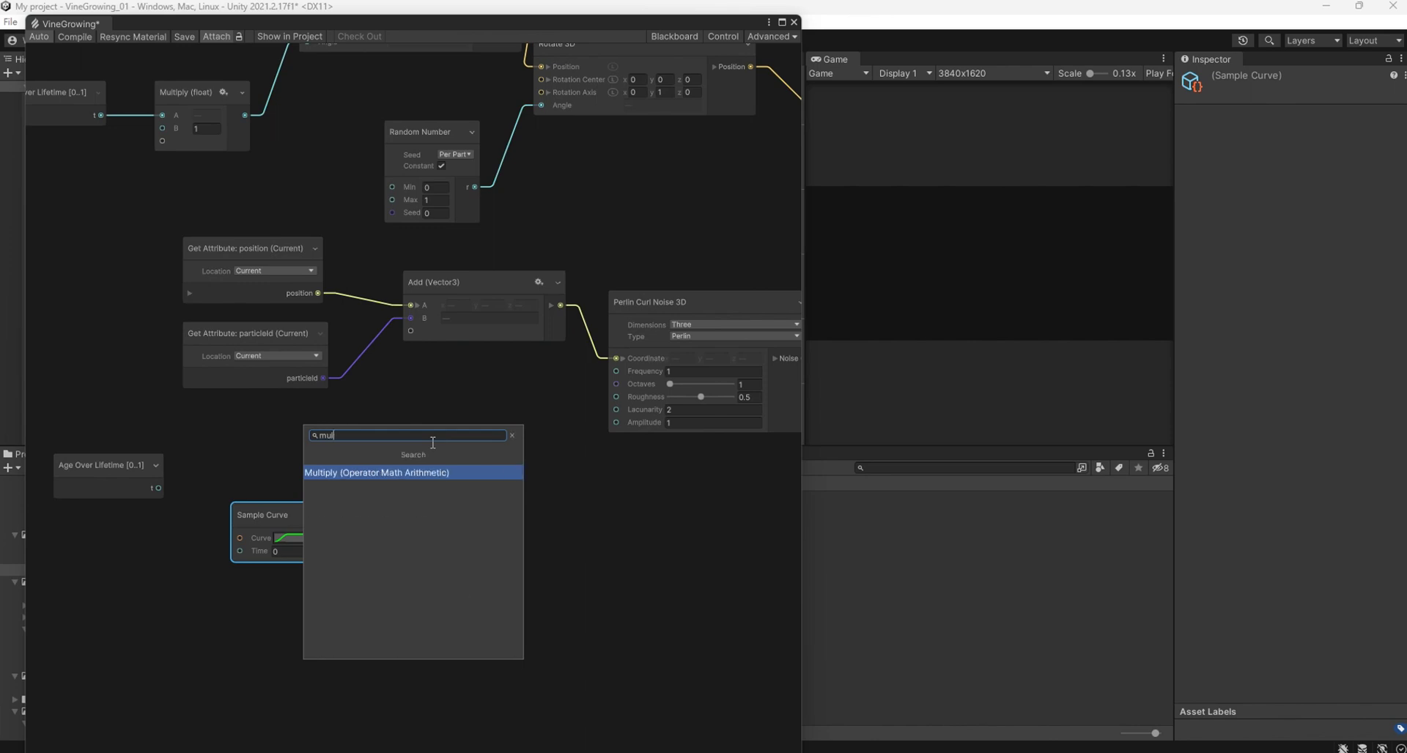
key(Return)
drag(449, 452, 416, 427)
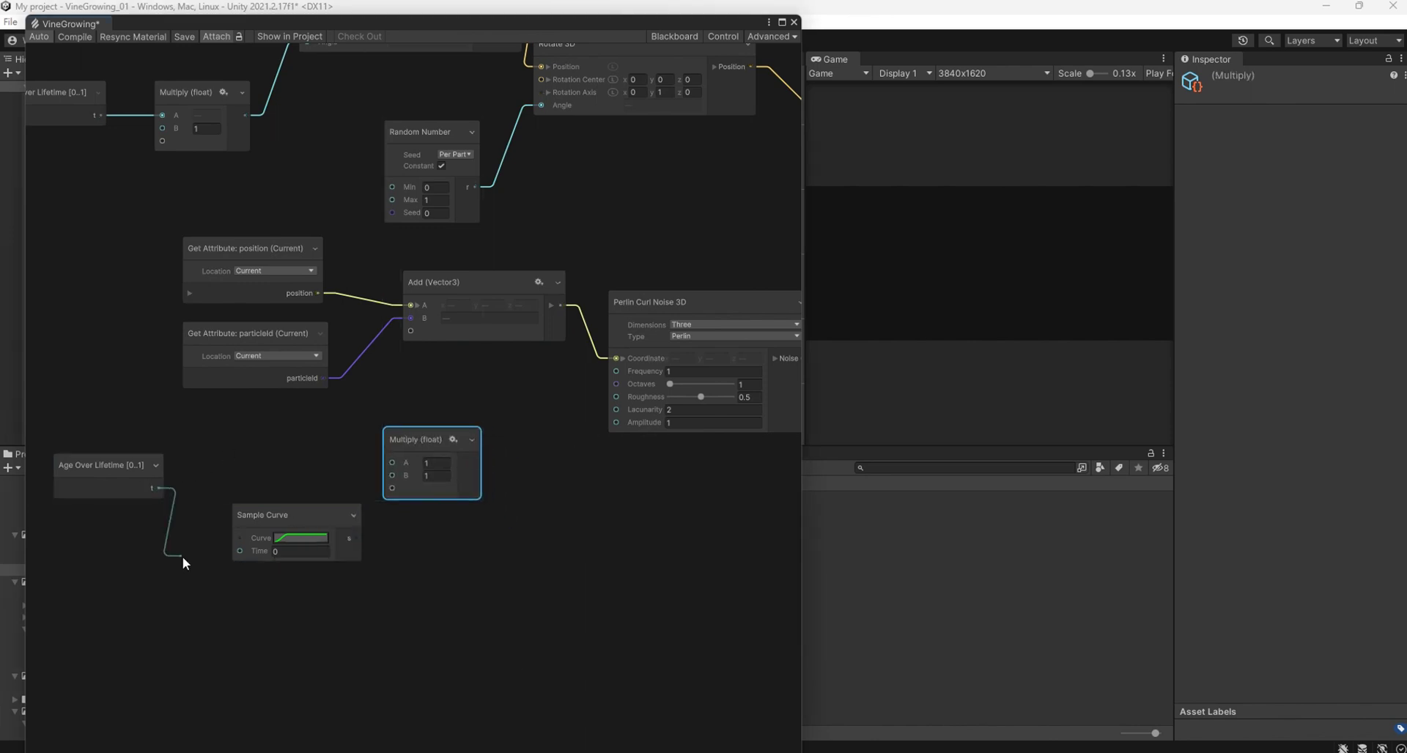
drag(158, 488, 240, 551)
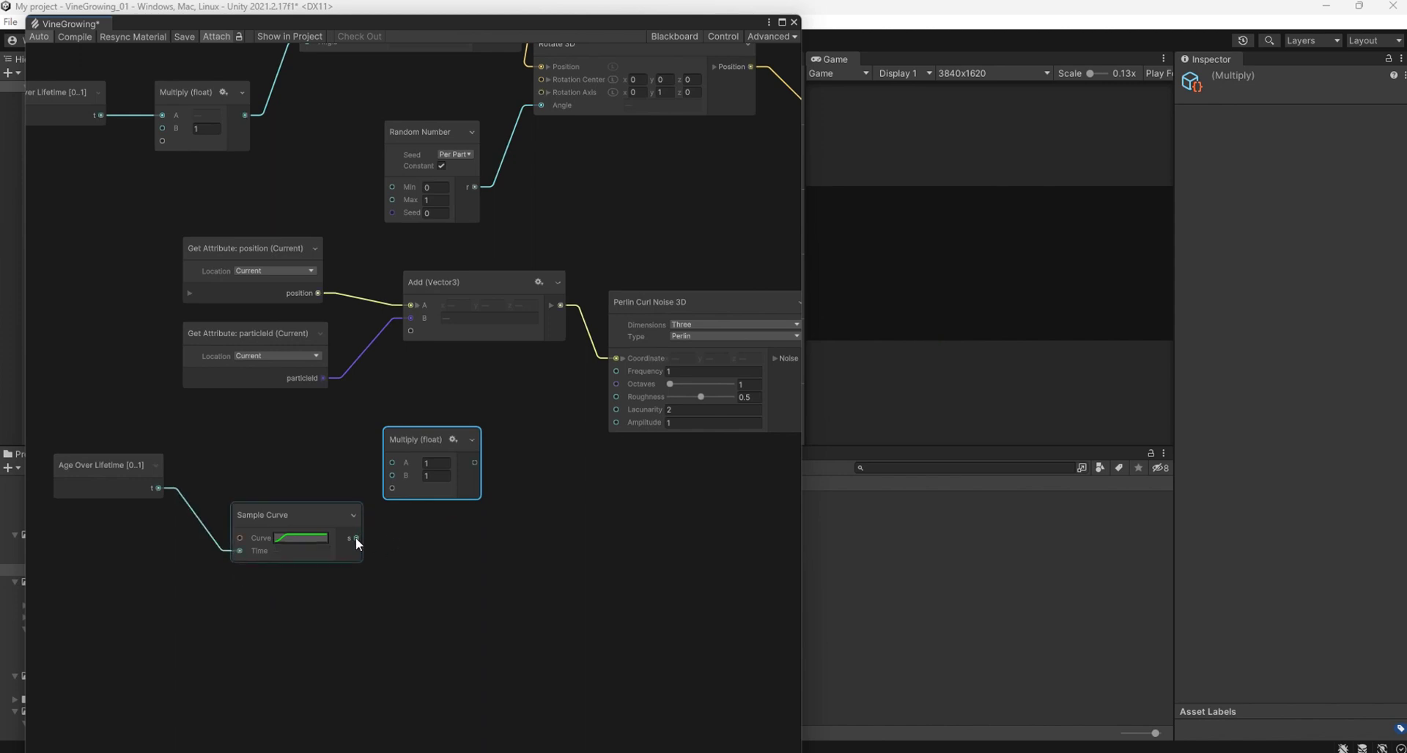
mouse_move(356, 538)
mouse_down()
mouse_move(392, 476)
mouse_move(467, 428)
mouse_move(616, 423)
mouse_up()
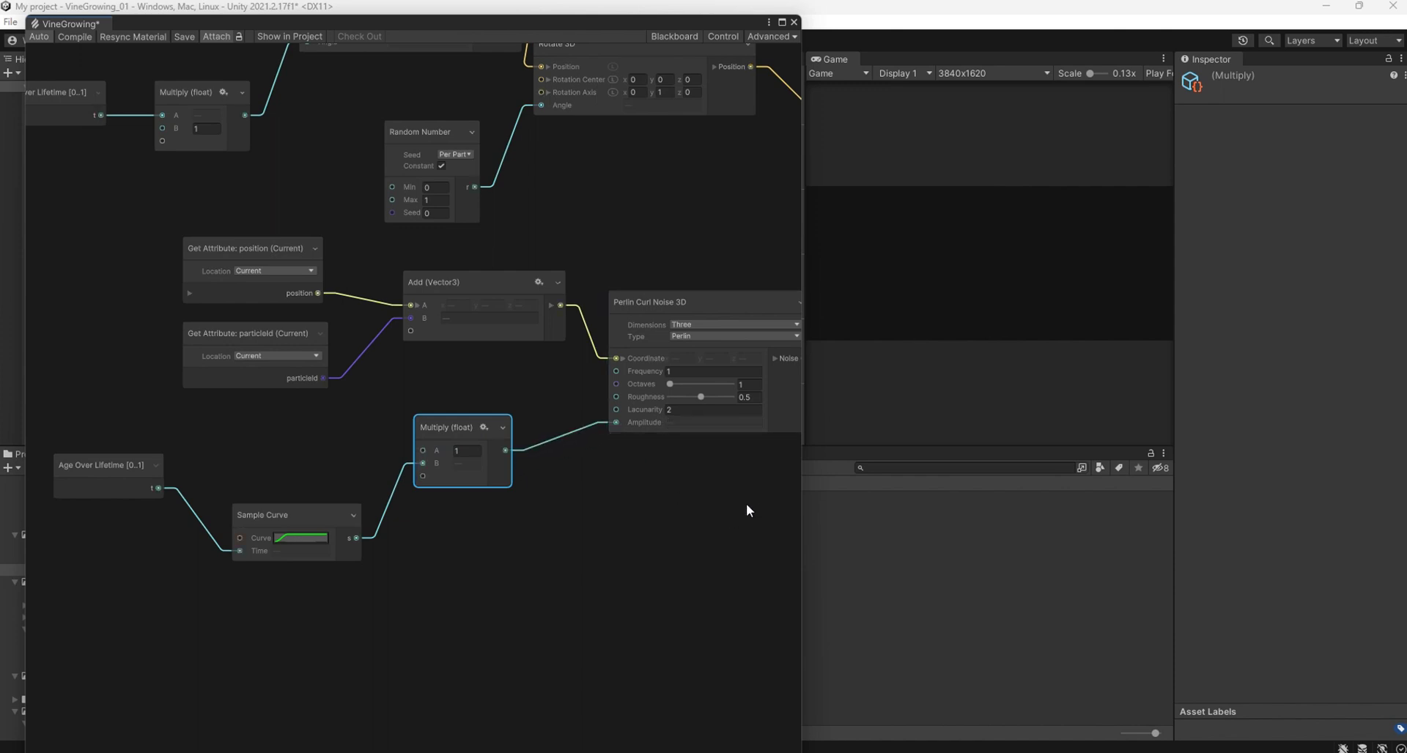
middle_drag(746, 511, 404, 525)
Set the curl noise Frequency to 0.5 and connect its Noise output to Add Velocity.
click(373, 385)
text(0.5)
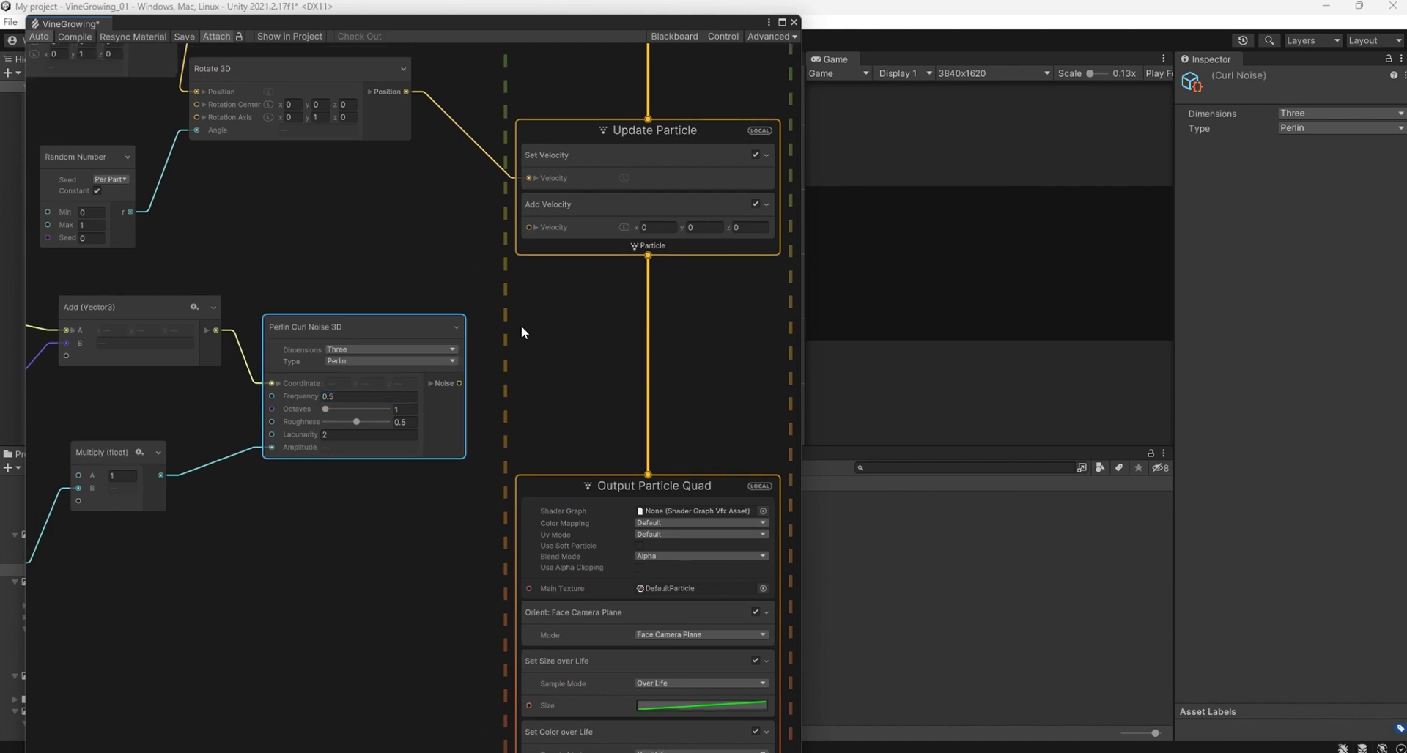
middle_drag(524, 316, 479, 395)
drag(418, 450, 480, 295)
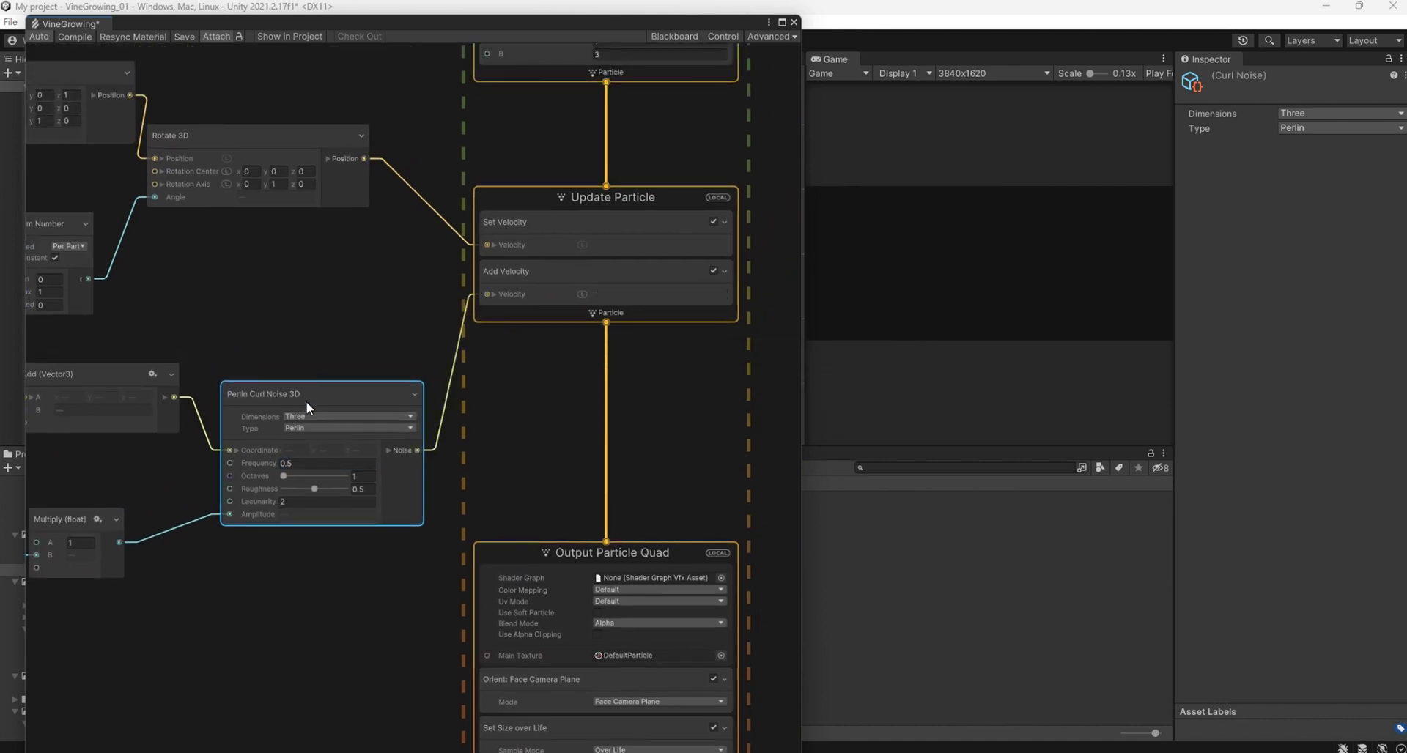
drag(311, 400, 318, 284)
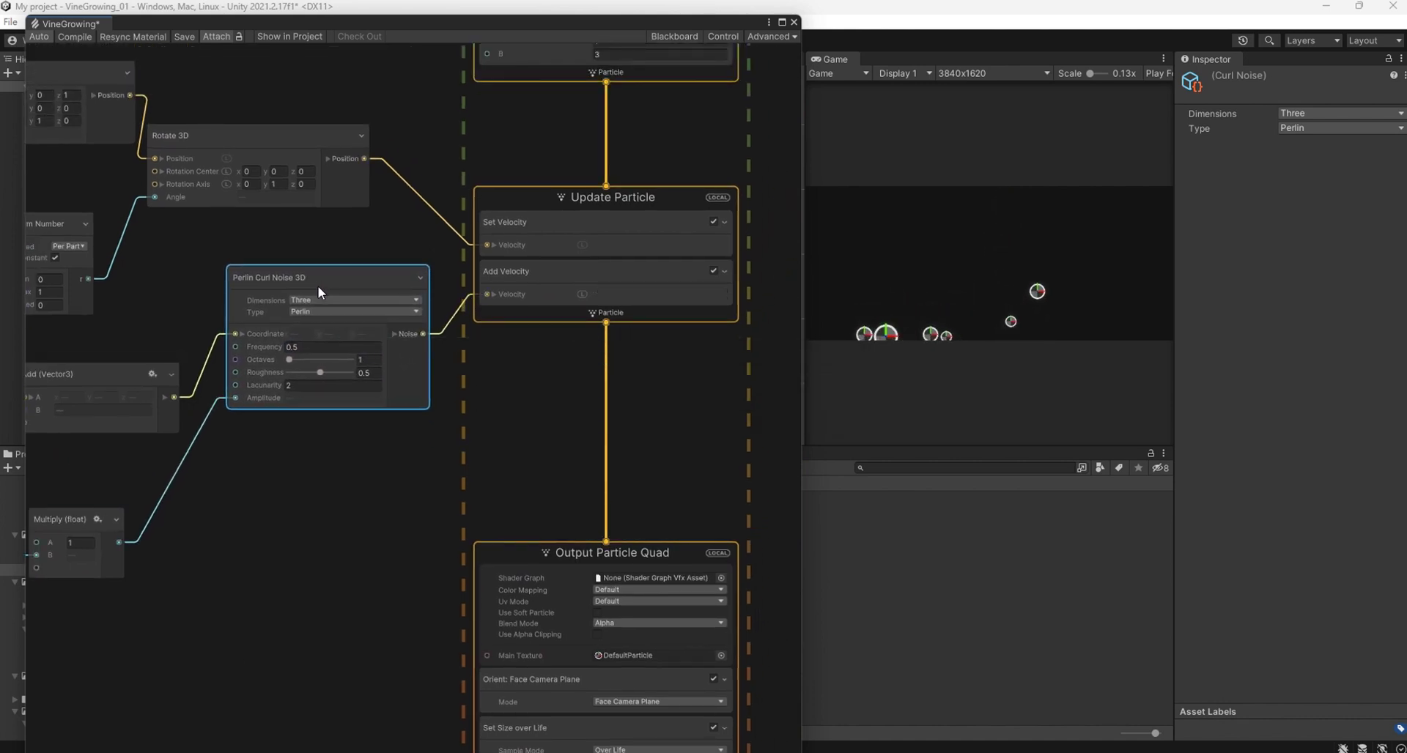
Add a Multiply Velocity block to Update Particle with factor 2 on x, y and z.
right_click(627, 309)
click(653, 326)
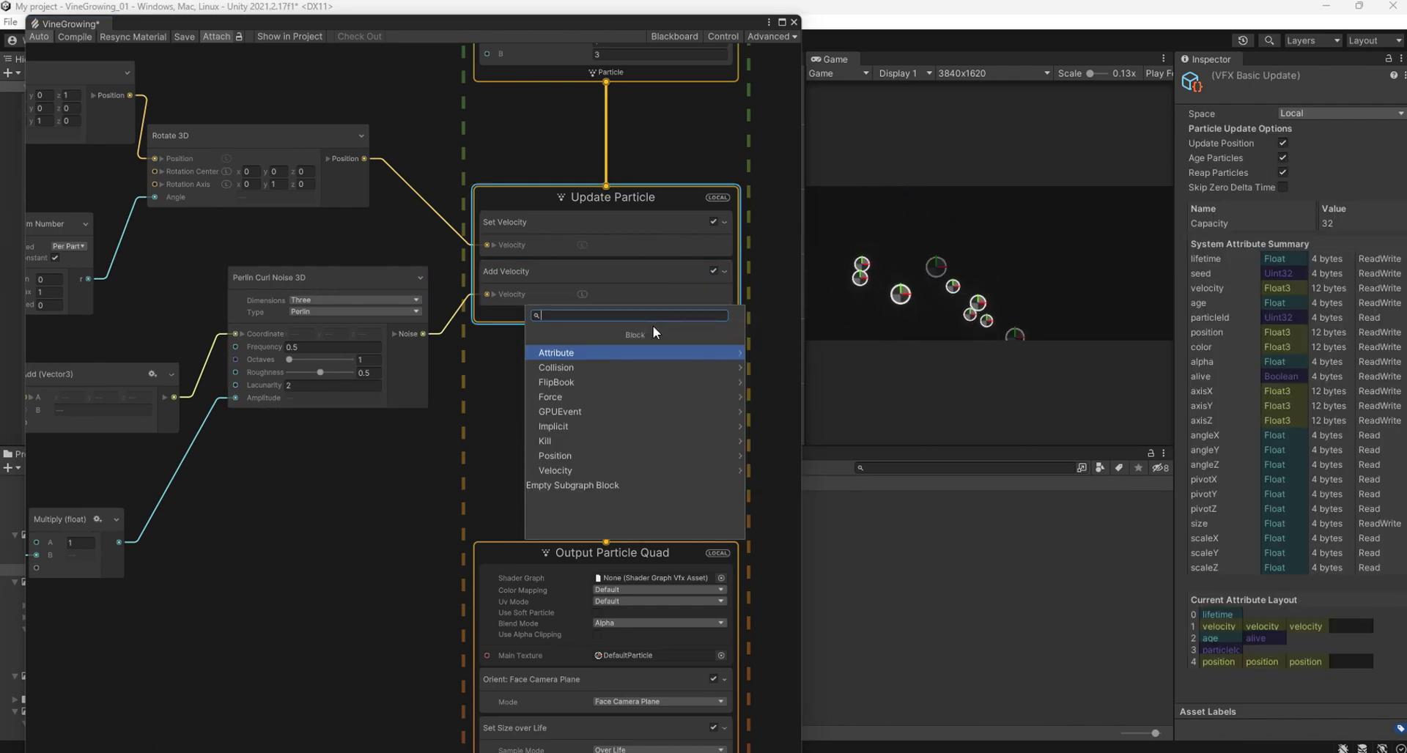
text(mul v)
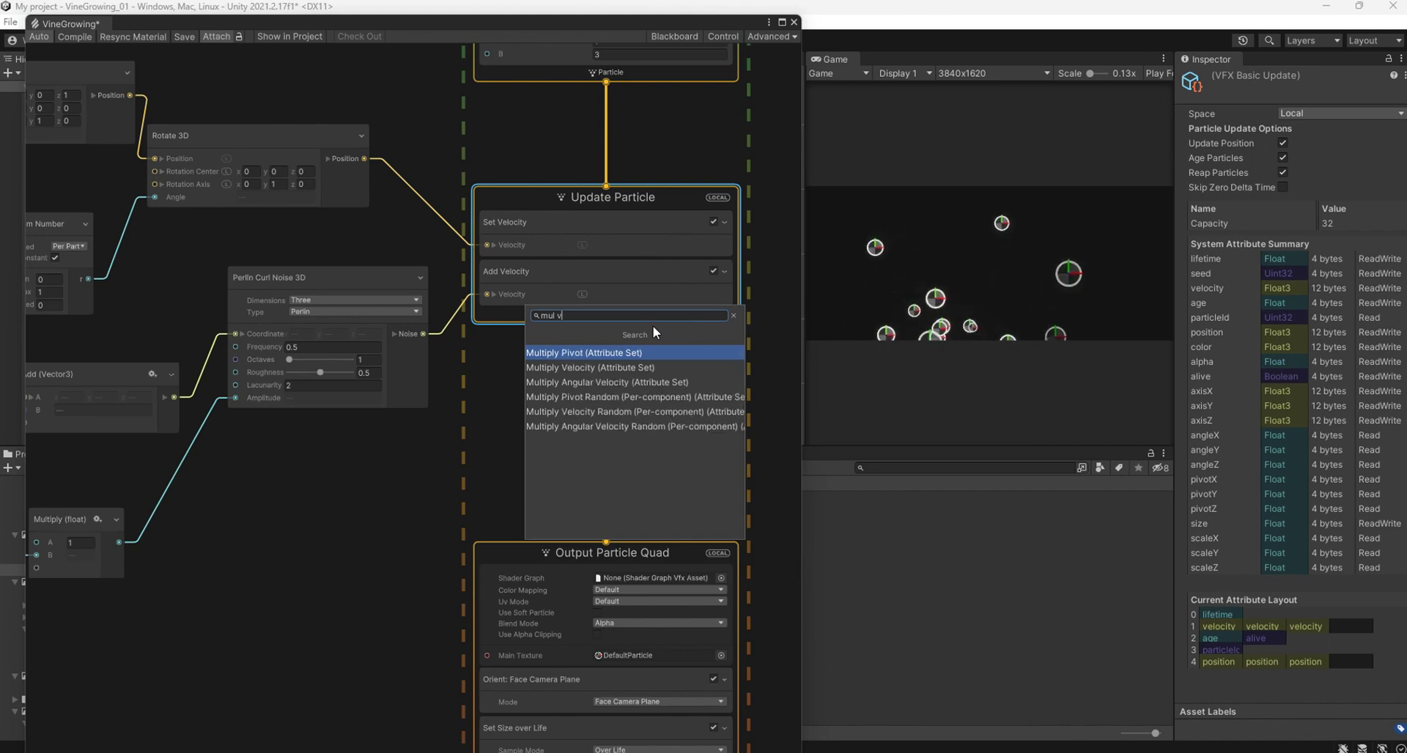
text(e)
key(Return)
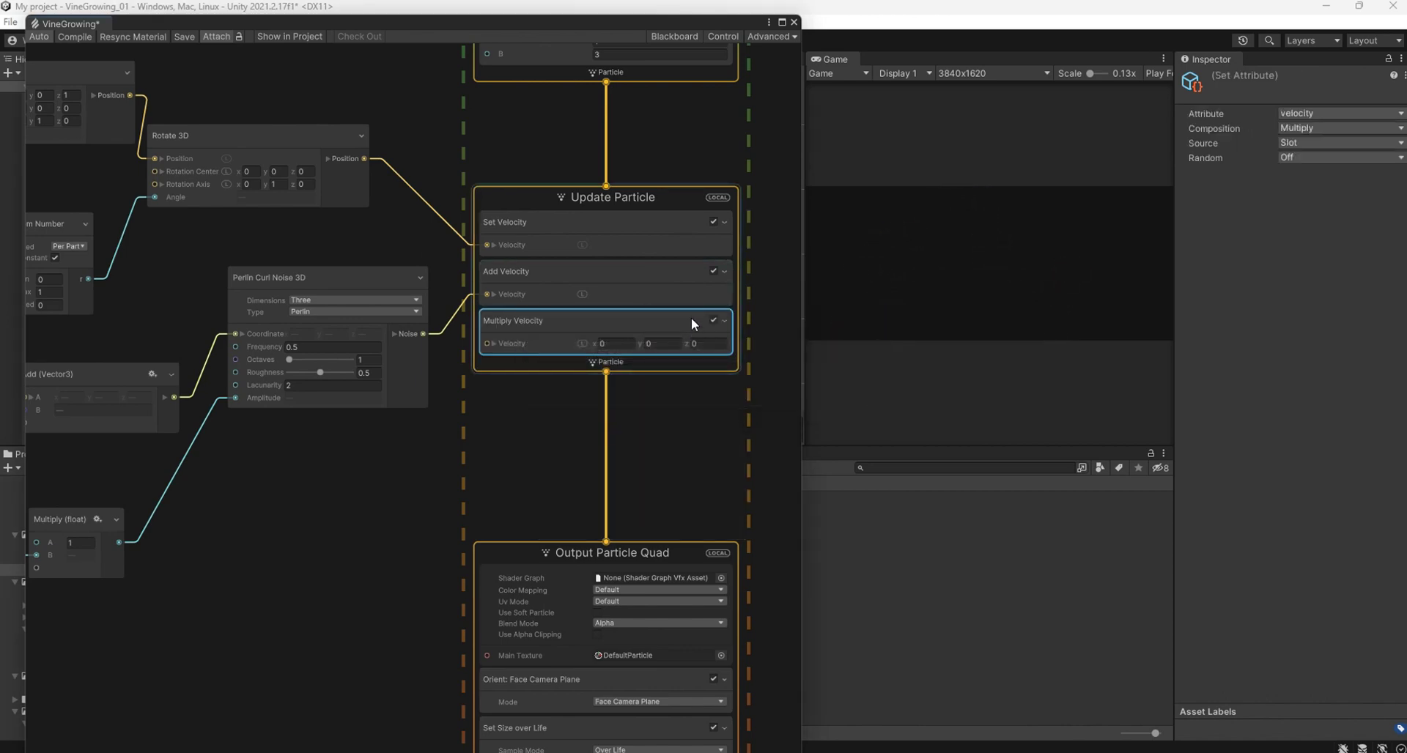
click(627, 341)
click(702, 344)
text(2)
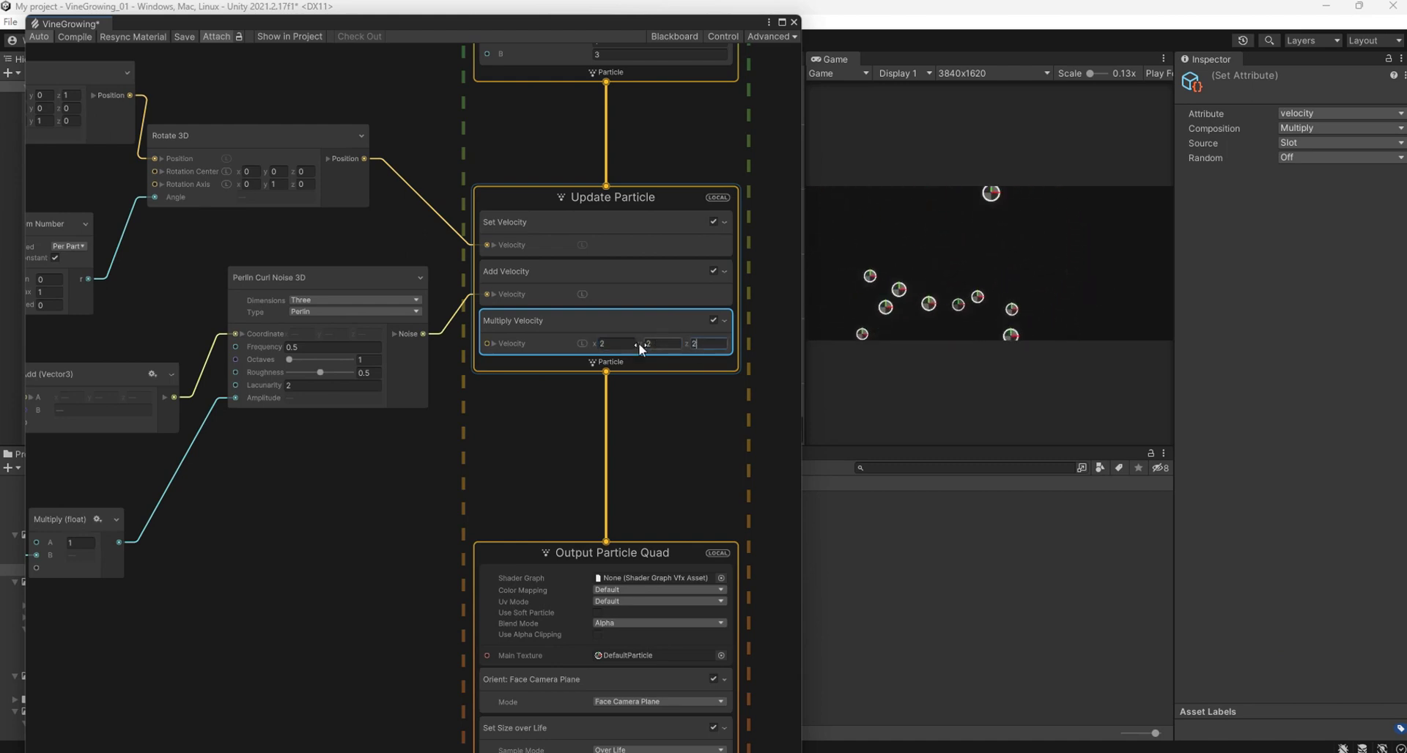
Add a Set Size over Life block to Update Particle.
right_click(635, 366)
click(667, 372)
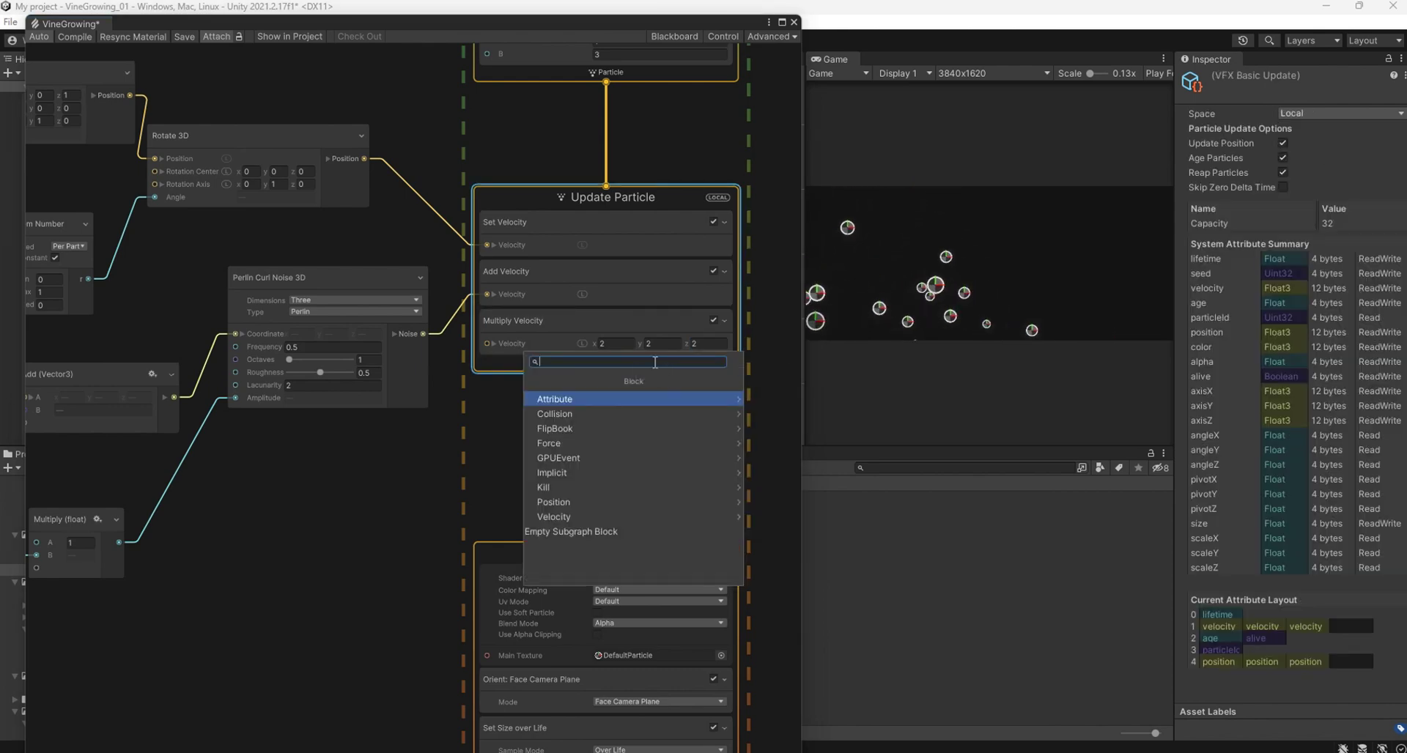
text(set siz)
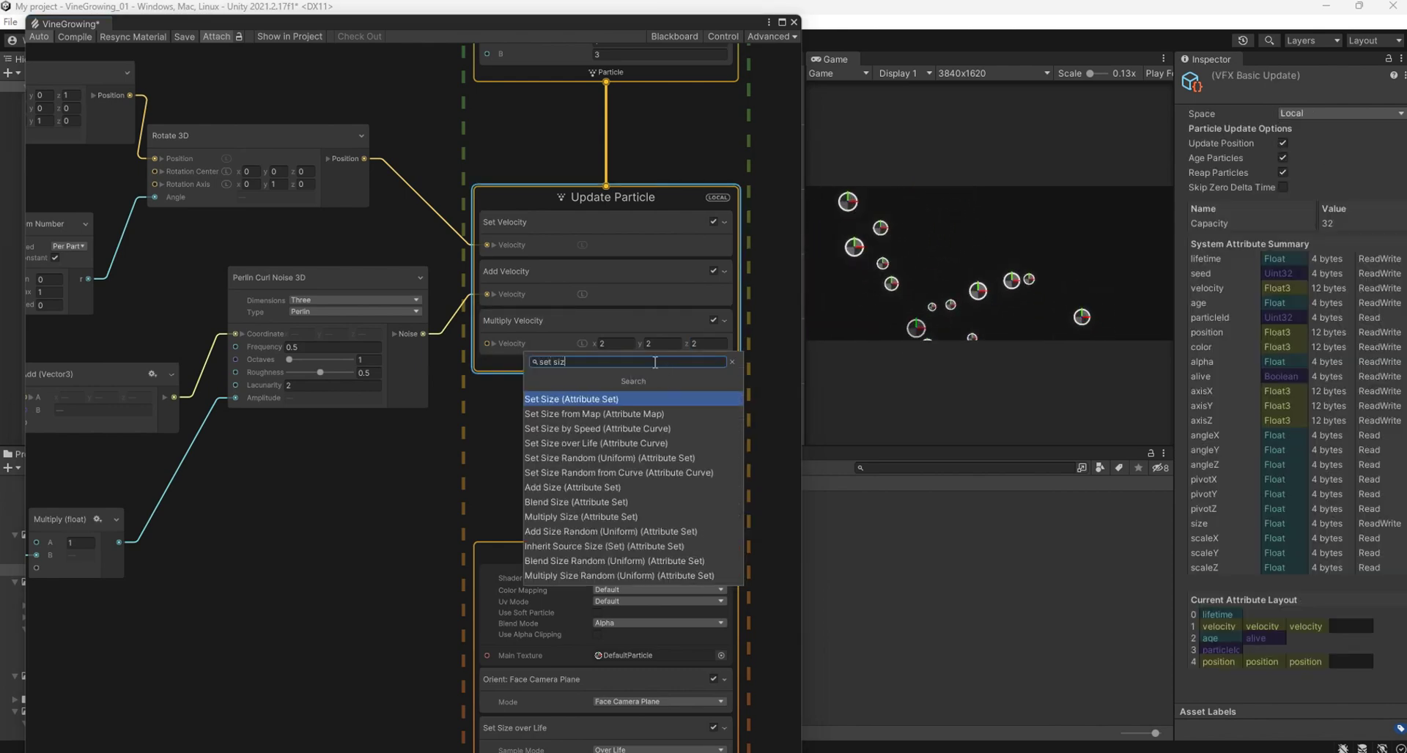
text( ov)
key(Return)
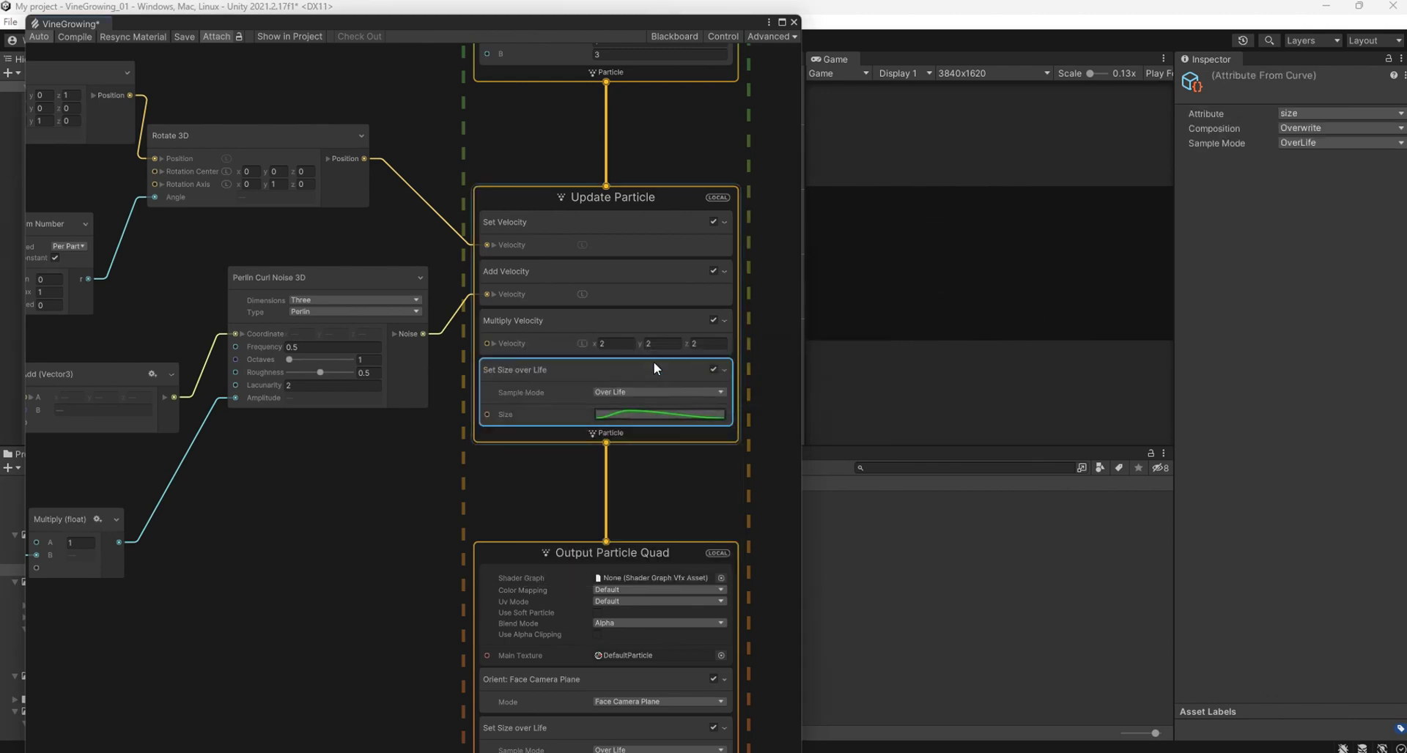
Set the size curve's peak key to 1 and add a second key also at 1.
click(674, 415)
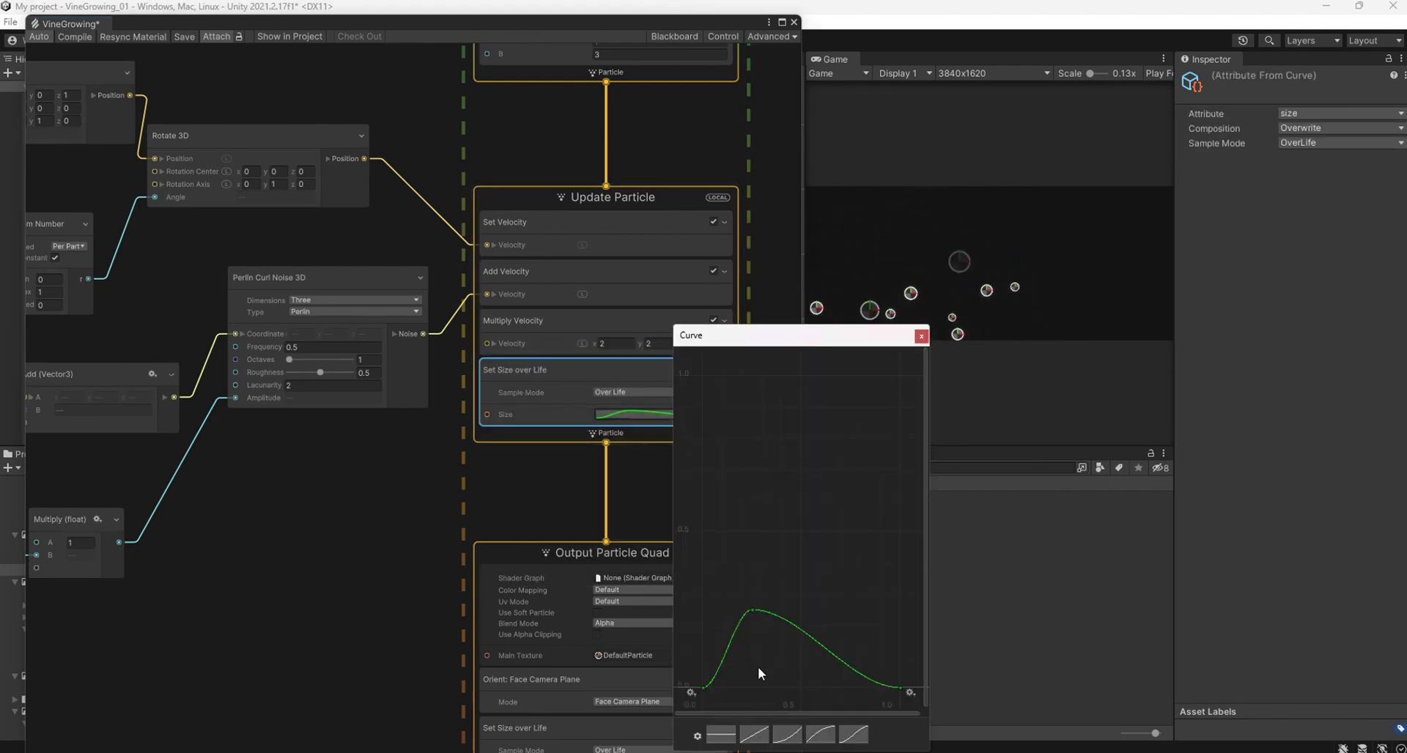
right_click(754, 610)
click(831, 461)
text(1)
key(Return)
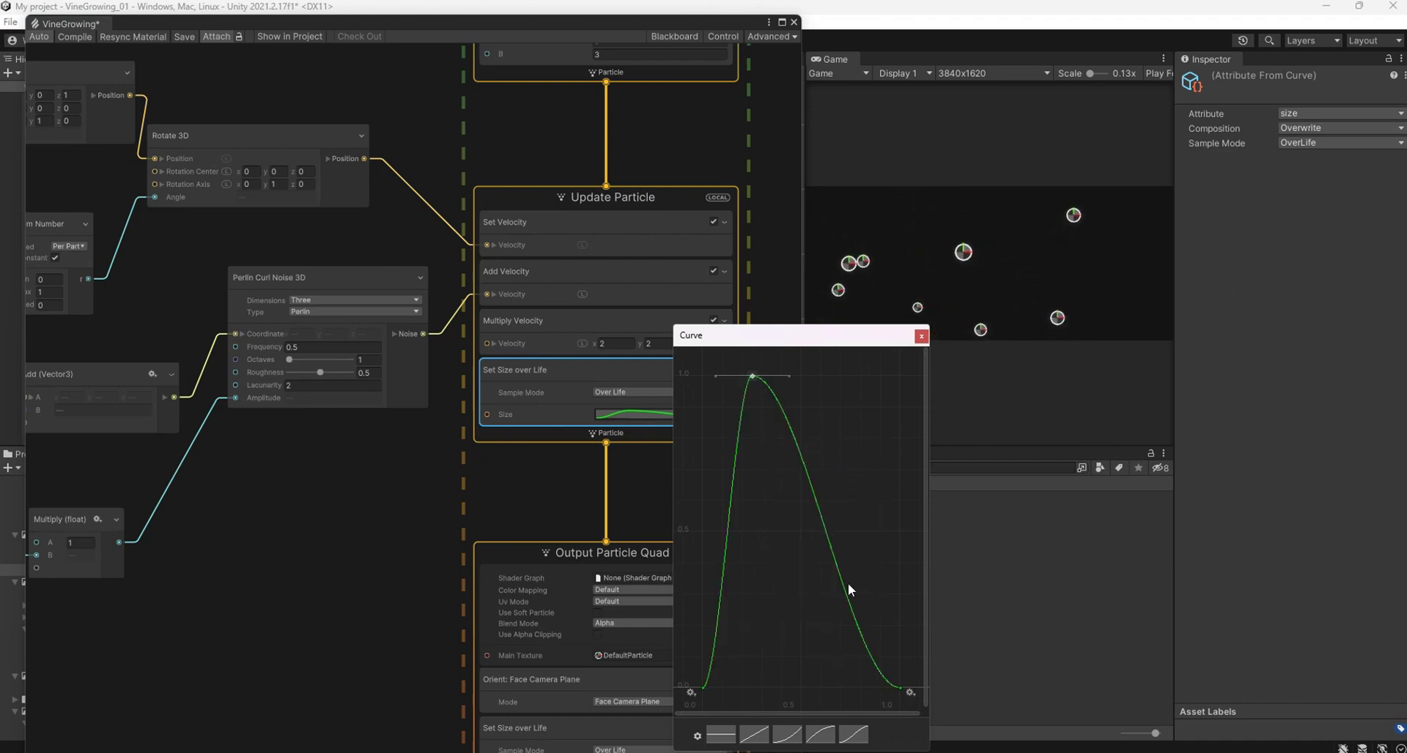
double_click(843, 586)
right_click(843, 587)
click(890, 433)
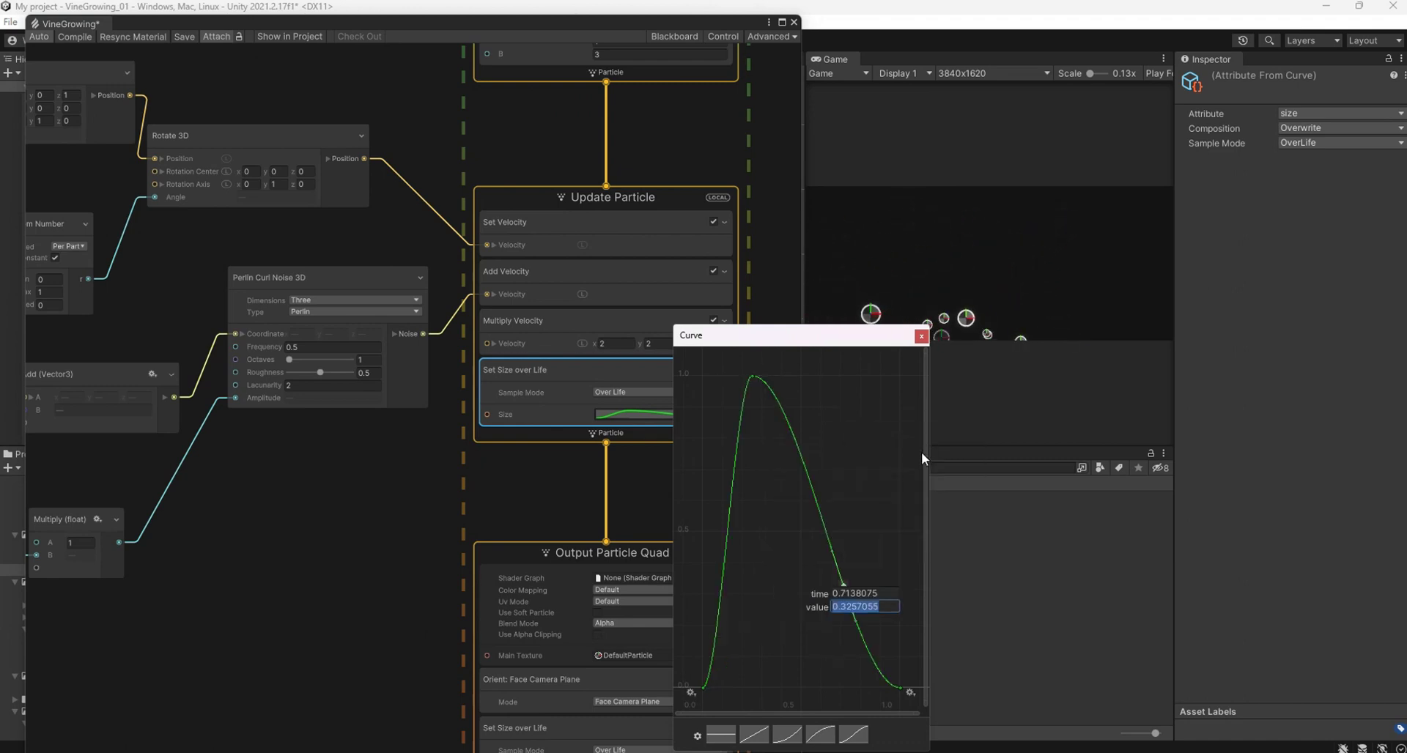
text(1)
key(Return)
Adjust the top keys so the size curve plateaus at 1 before dropping to 0.
drag(856, 415, 882, 377)
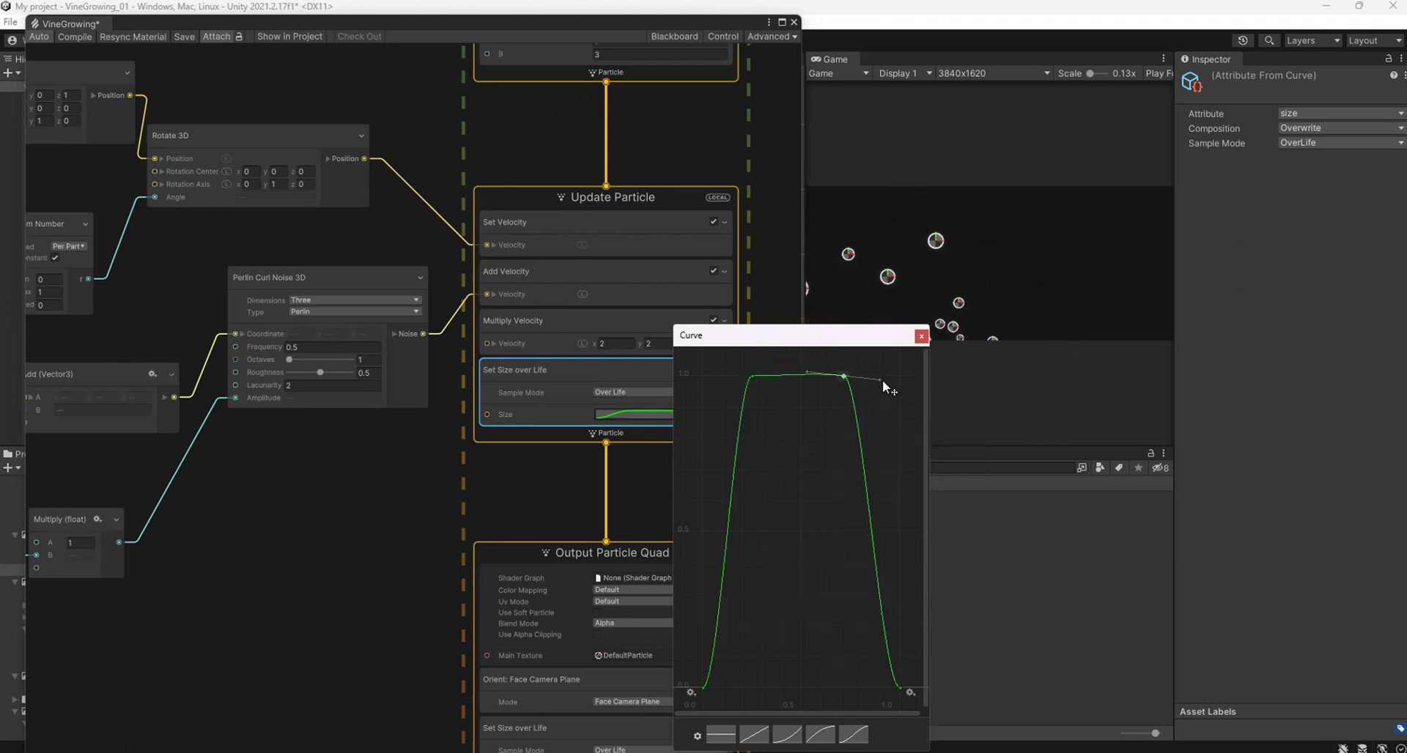
right_click(845, 376)
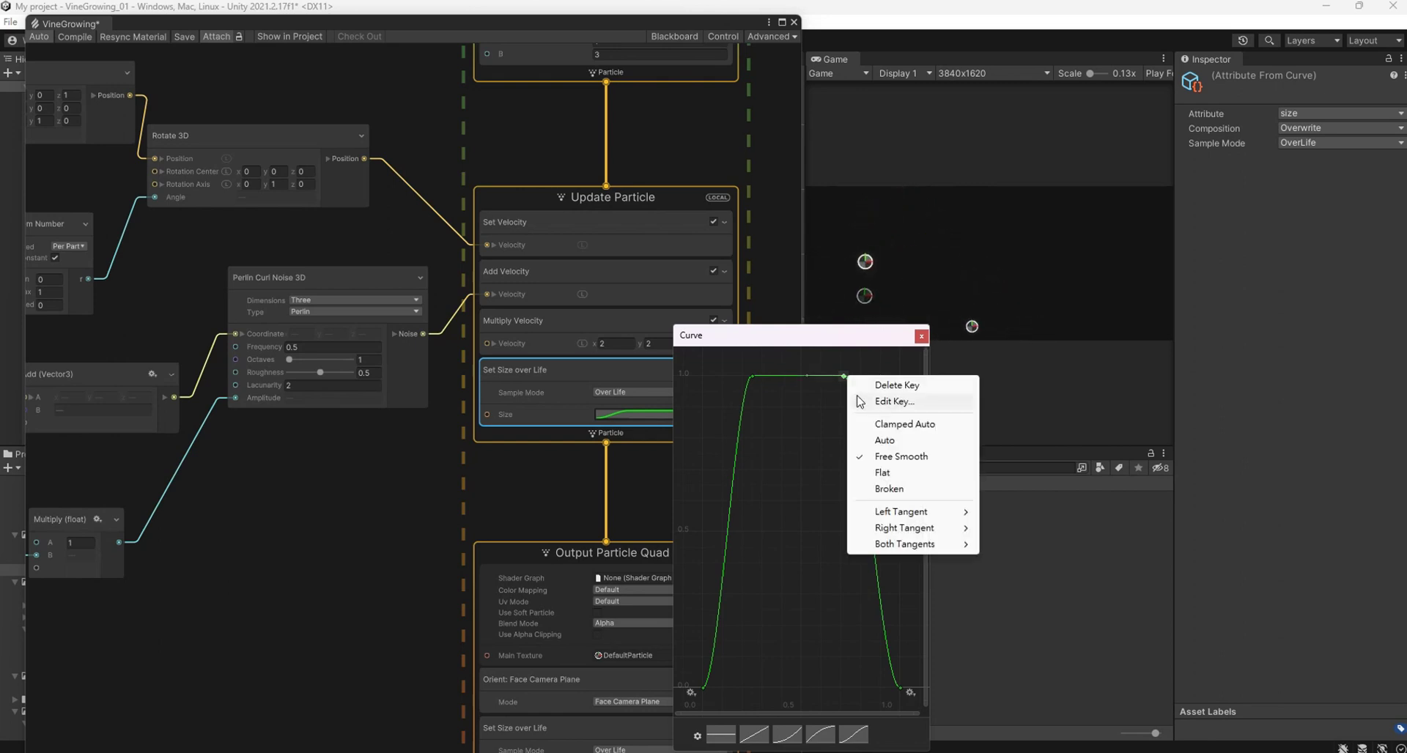
click(865, 400)
key(Return)
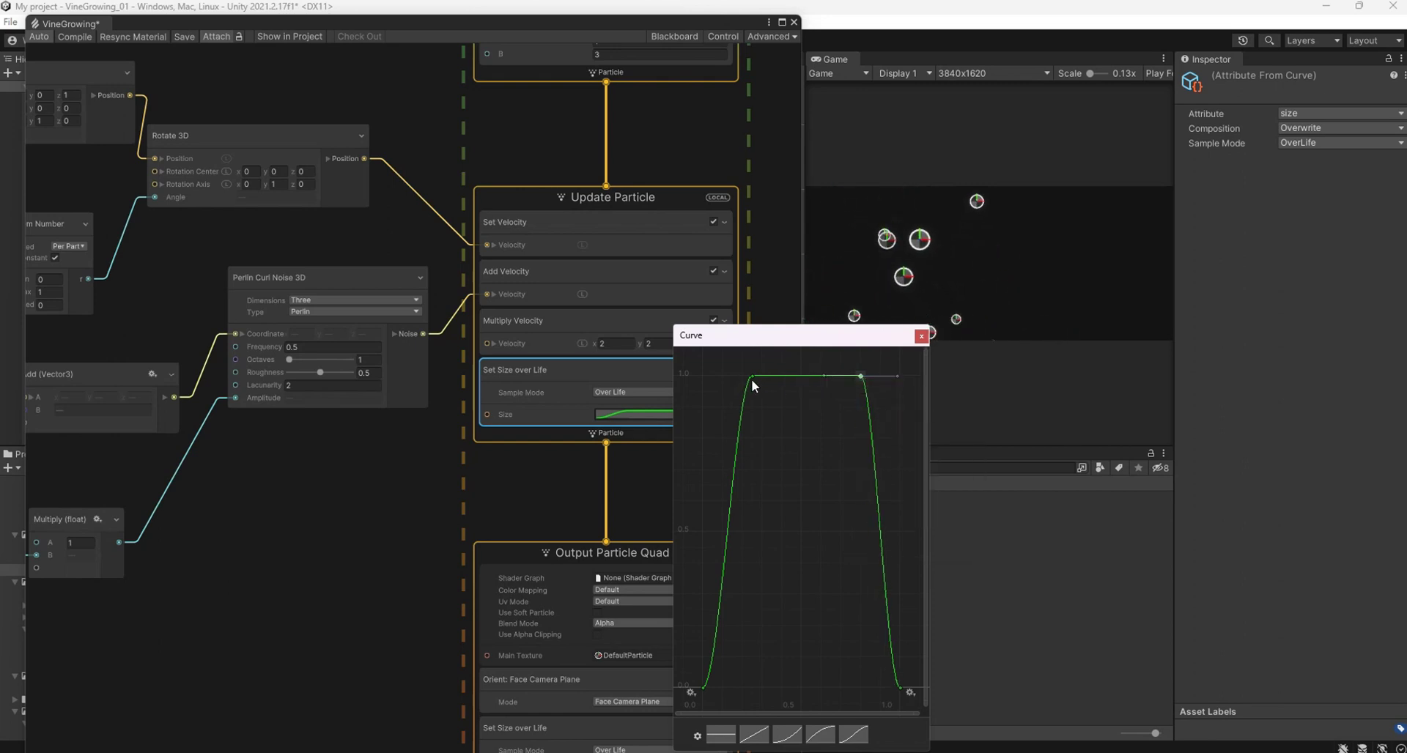
right_click(750, 376)
click(770, 404)
key(Return)
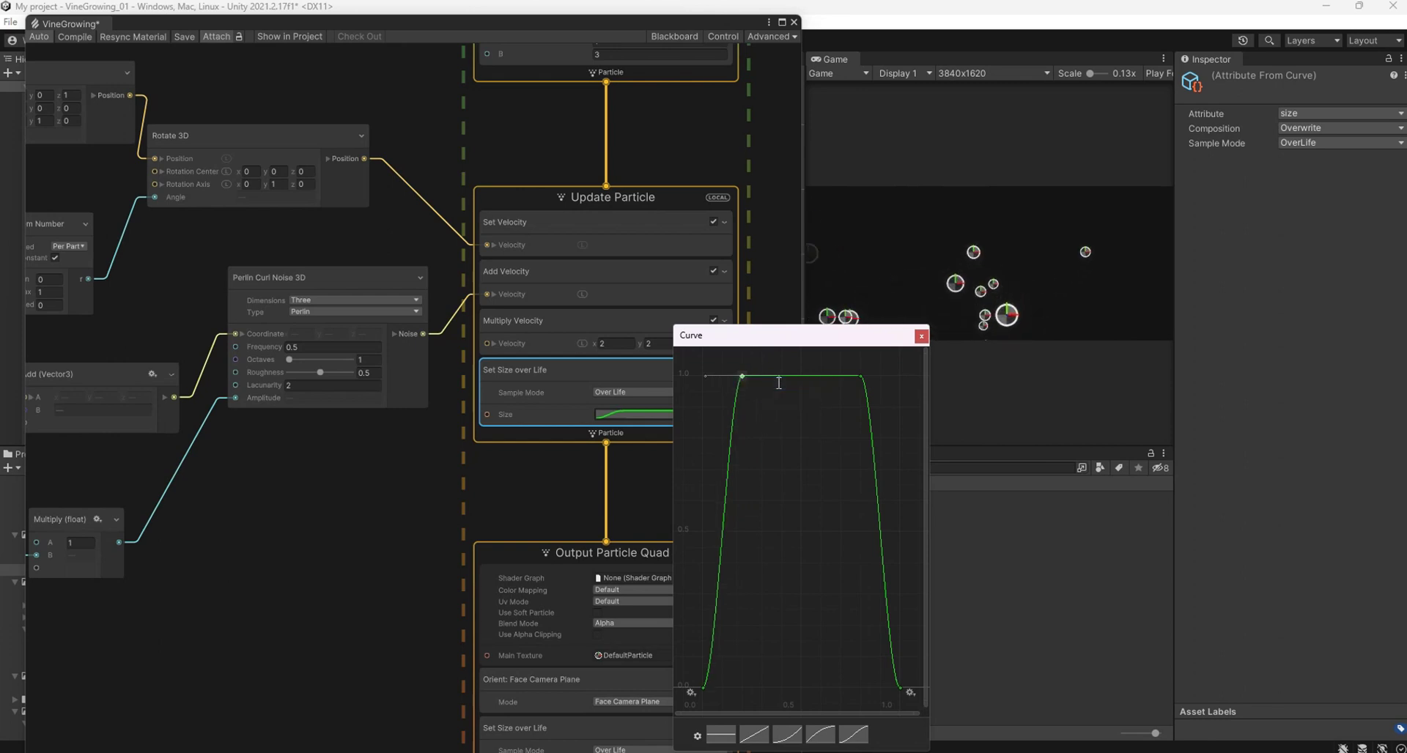
click(921, 336)
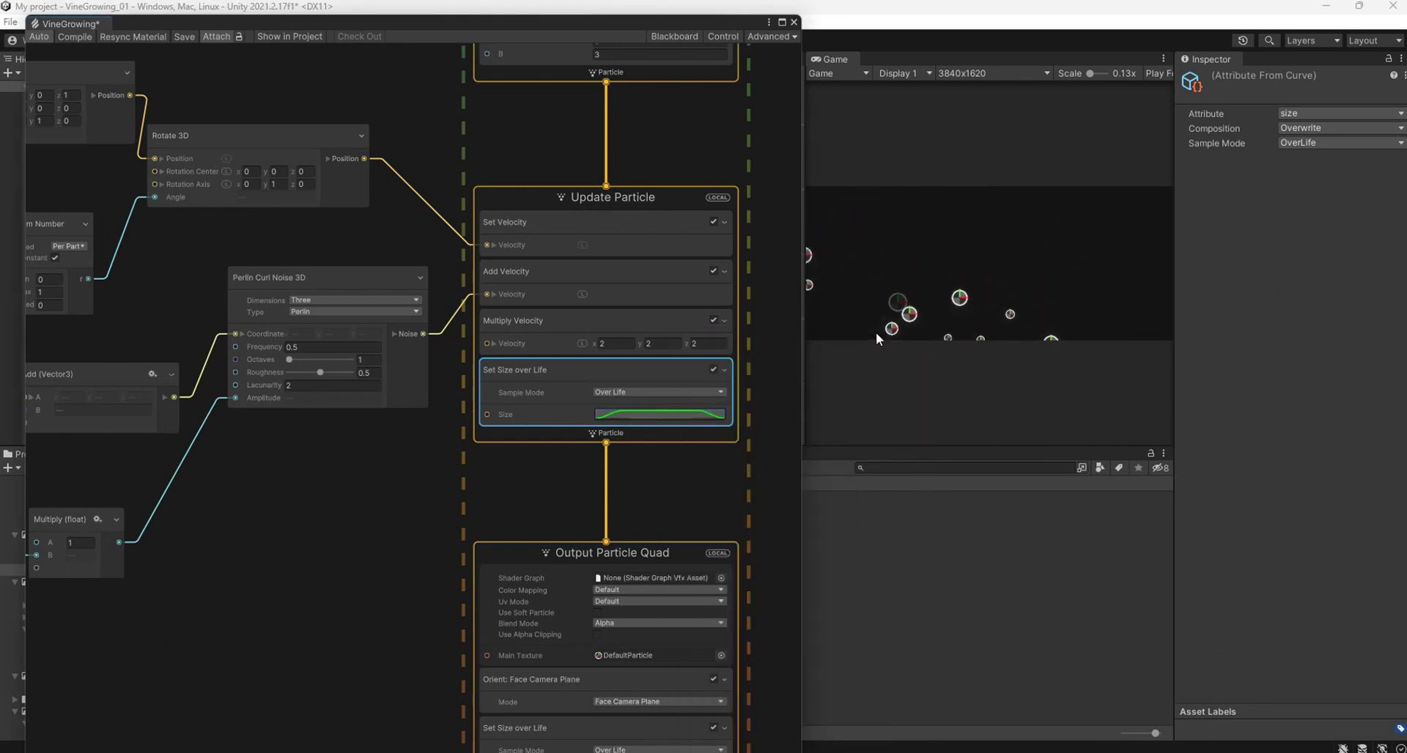
Add a Trigger Event Rate (Over Time) block to Update Particle, keeping Rate at 10.
scroll(422, 450, down, 3)
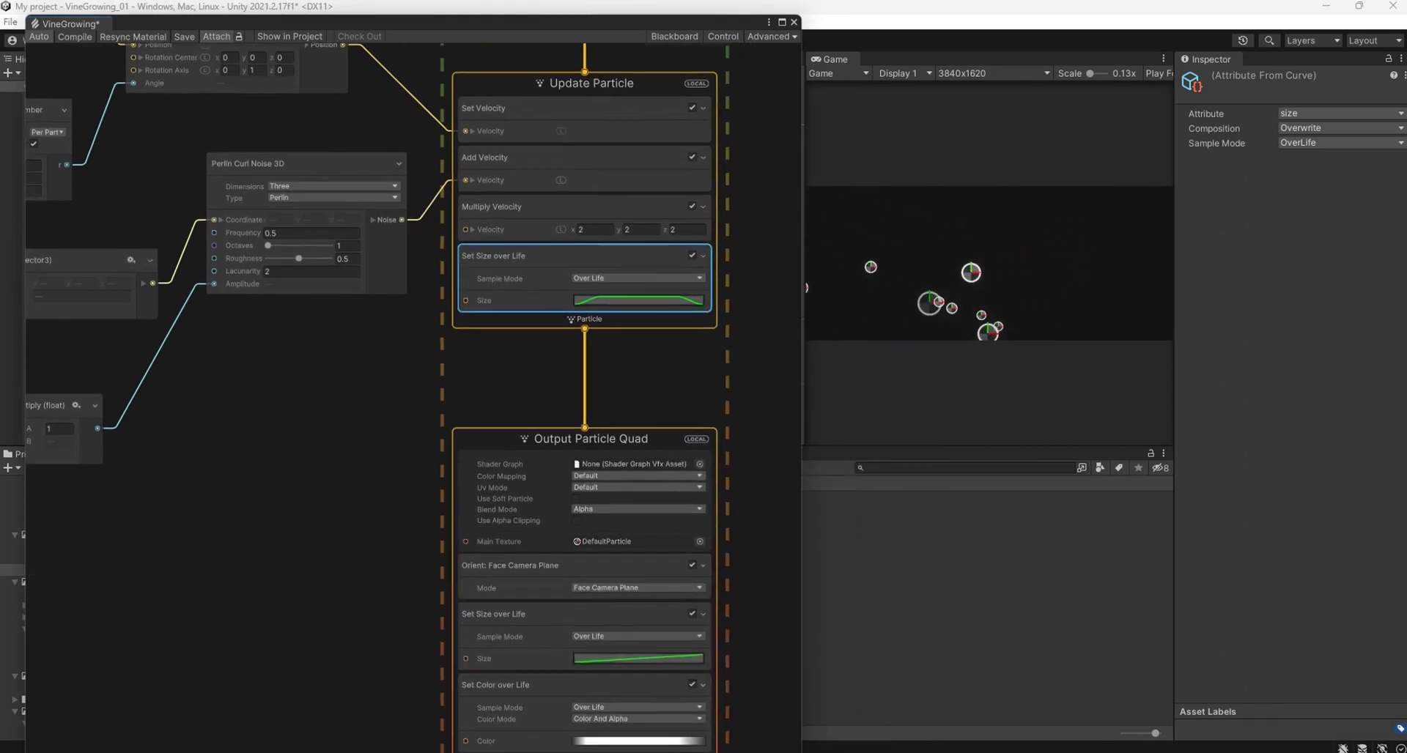
middle_drag(427, 372, 391, 401)
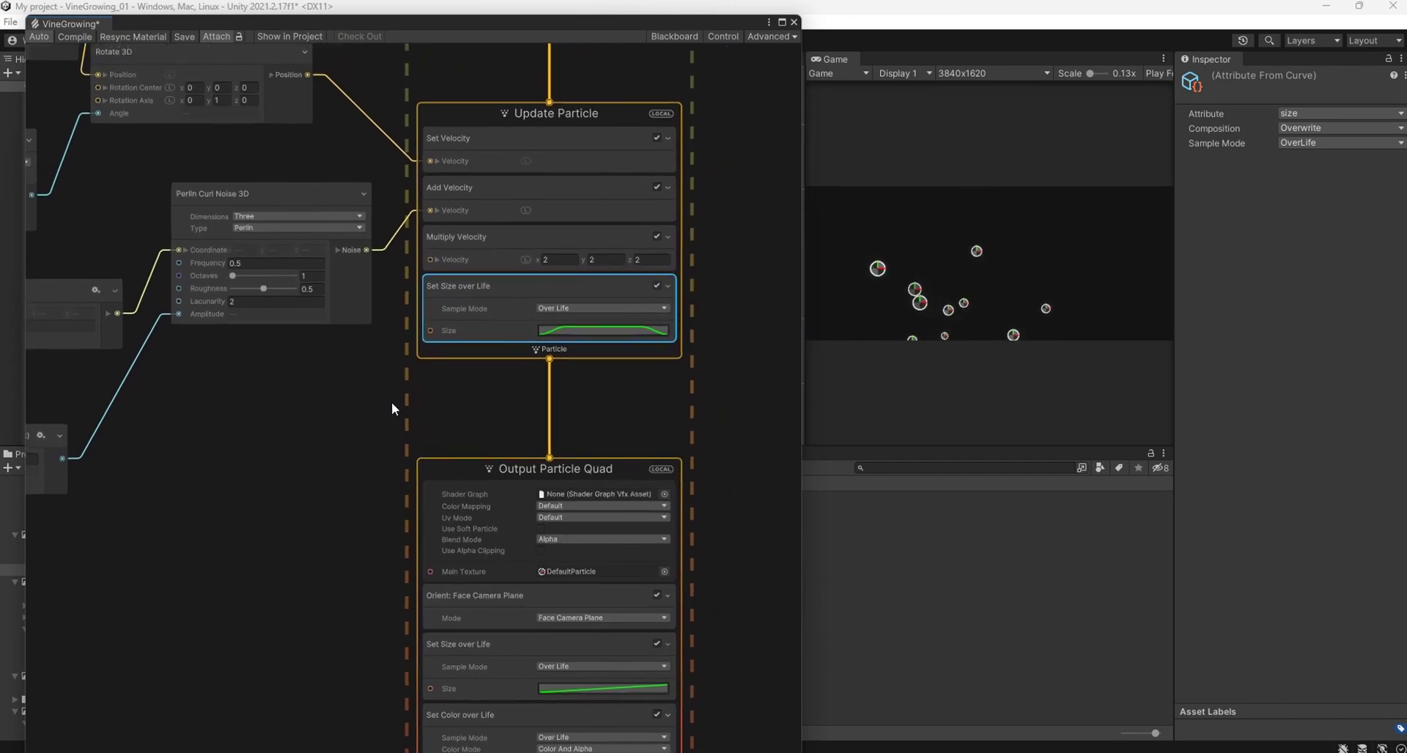
right_click(455, 352)
click(498, 362)
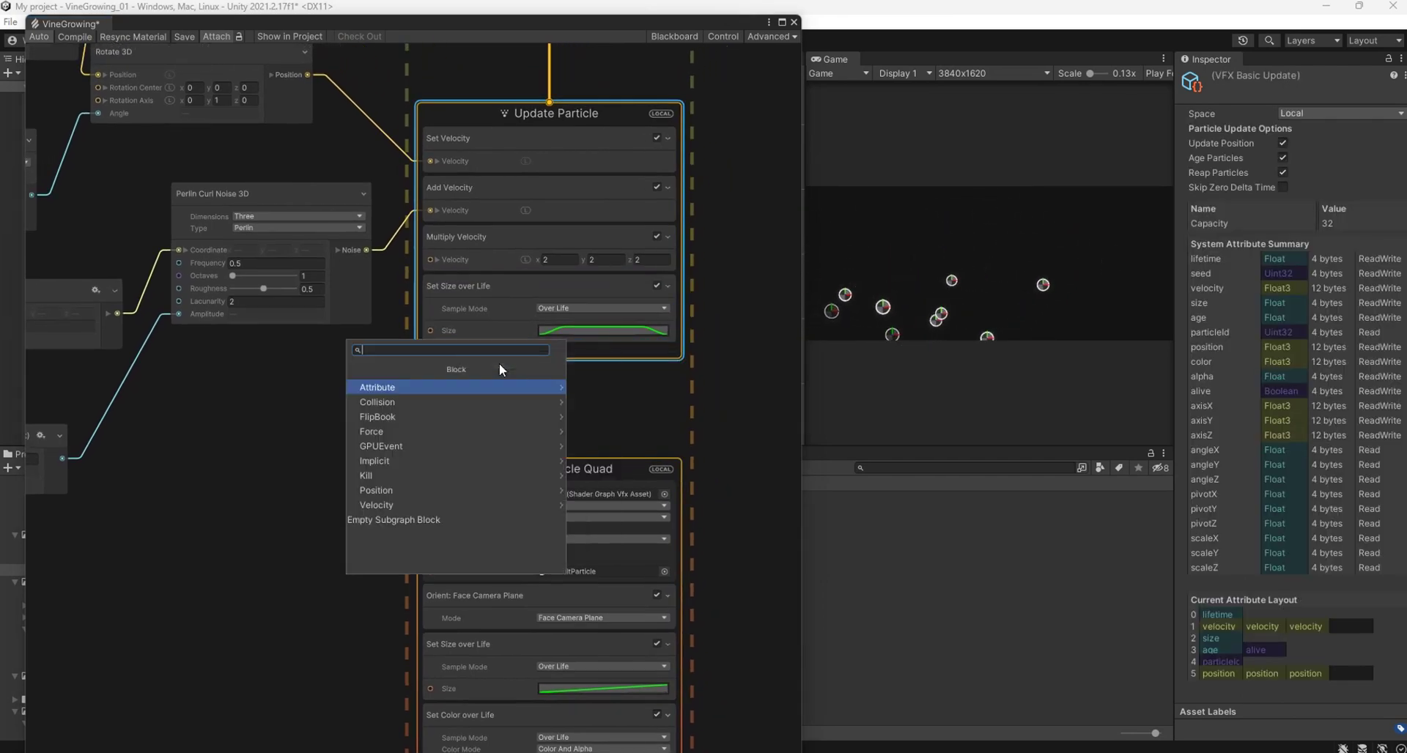
text(tri)
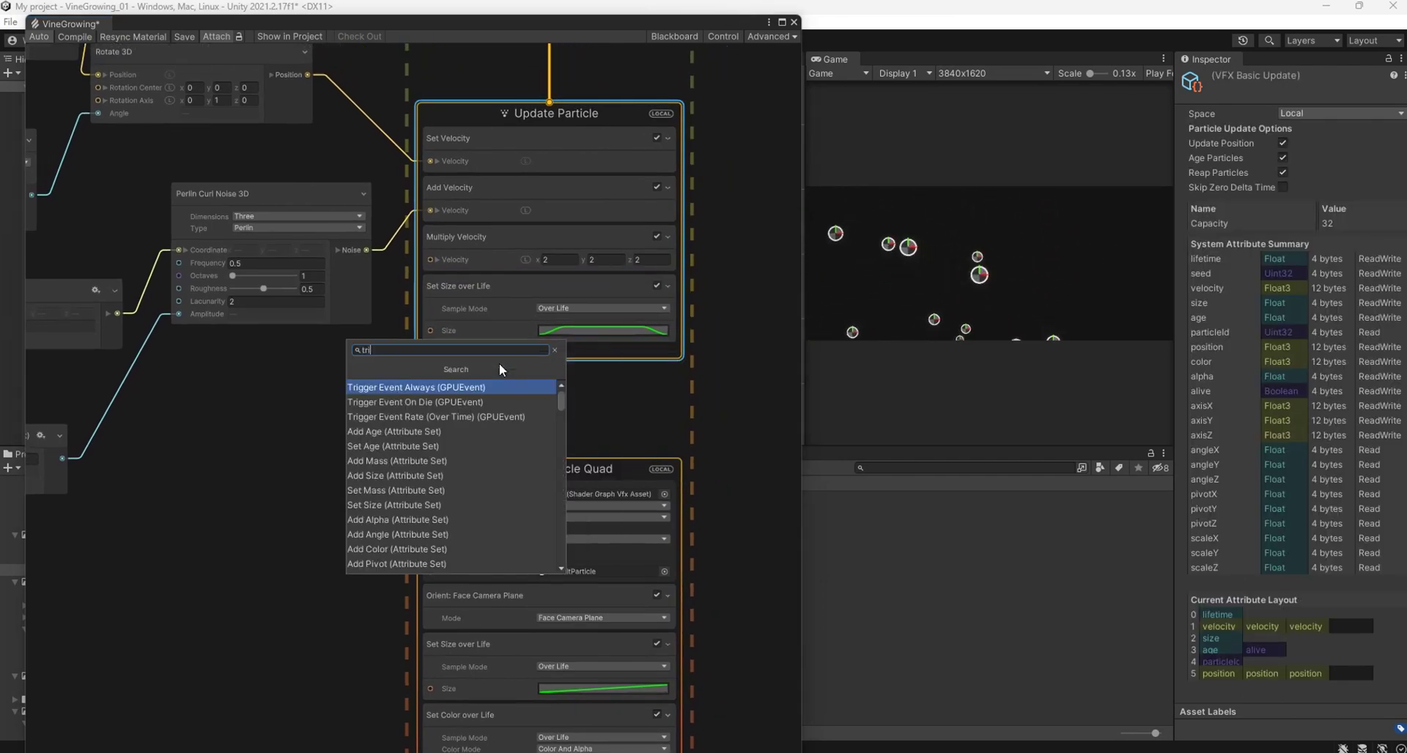
text(gg rate)
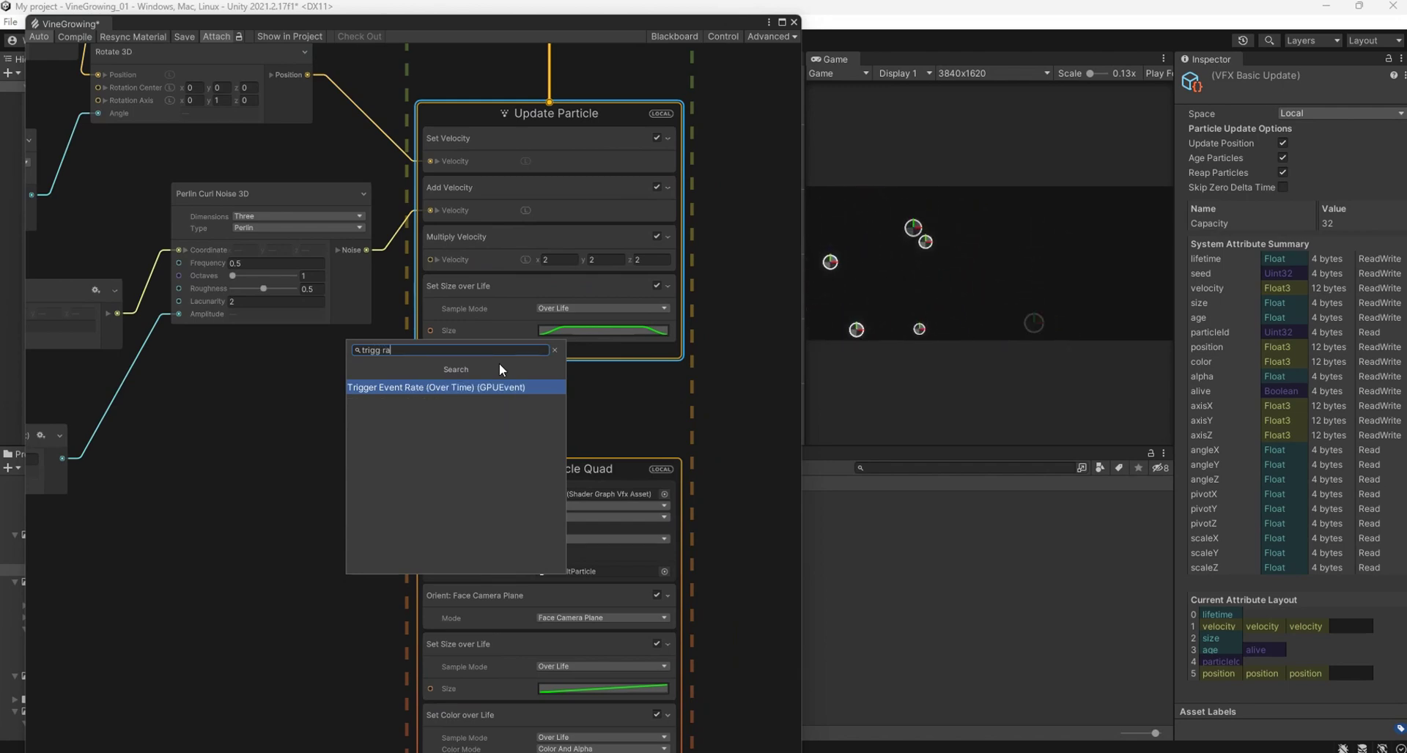
key(Return)
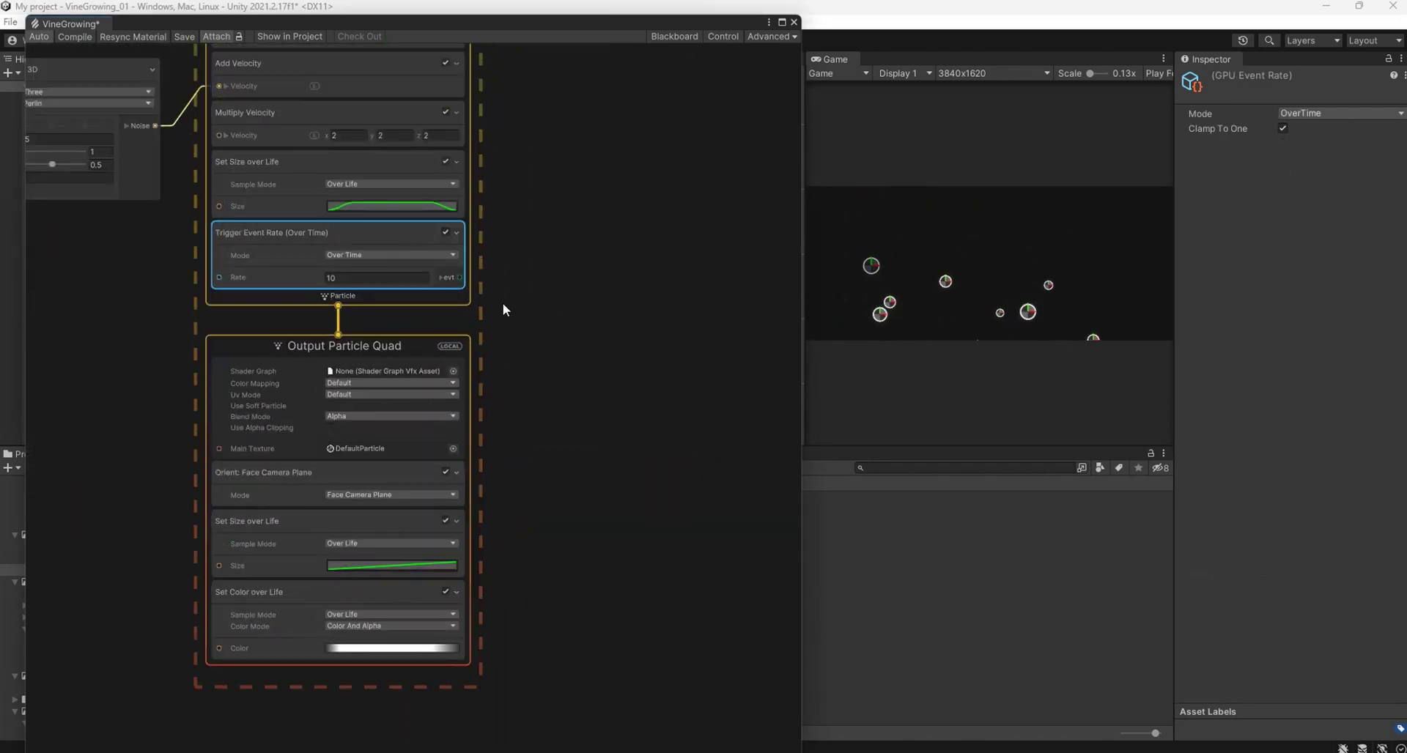
Connect the trigger's evt to a new GPUEvent node feeding an Initialize Particle Strip.
drag(460, 277, 561, 229)
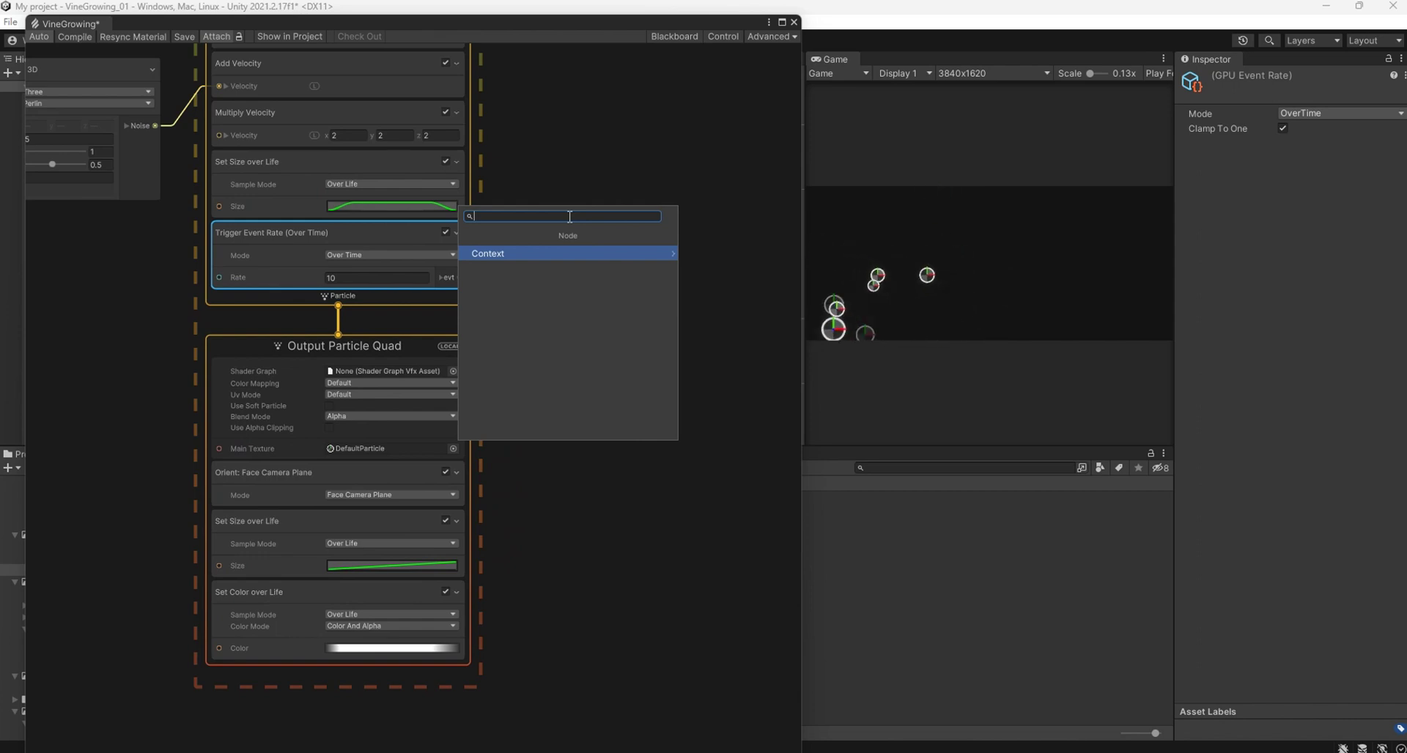
click(565, 250)
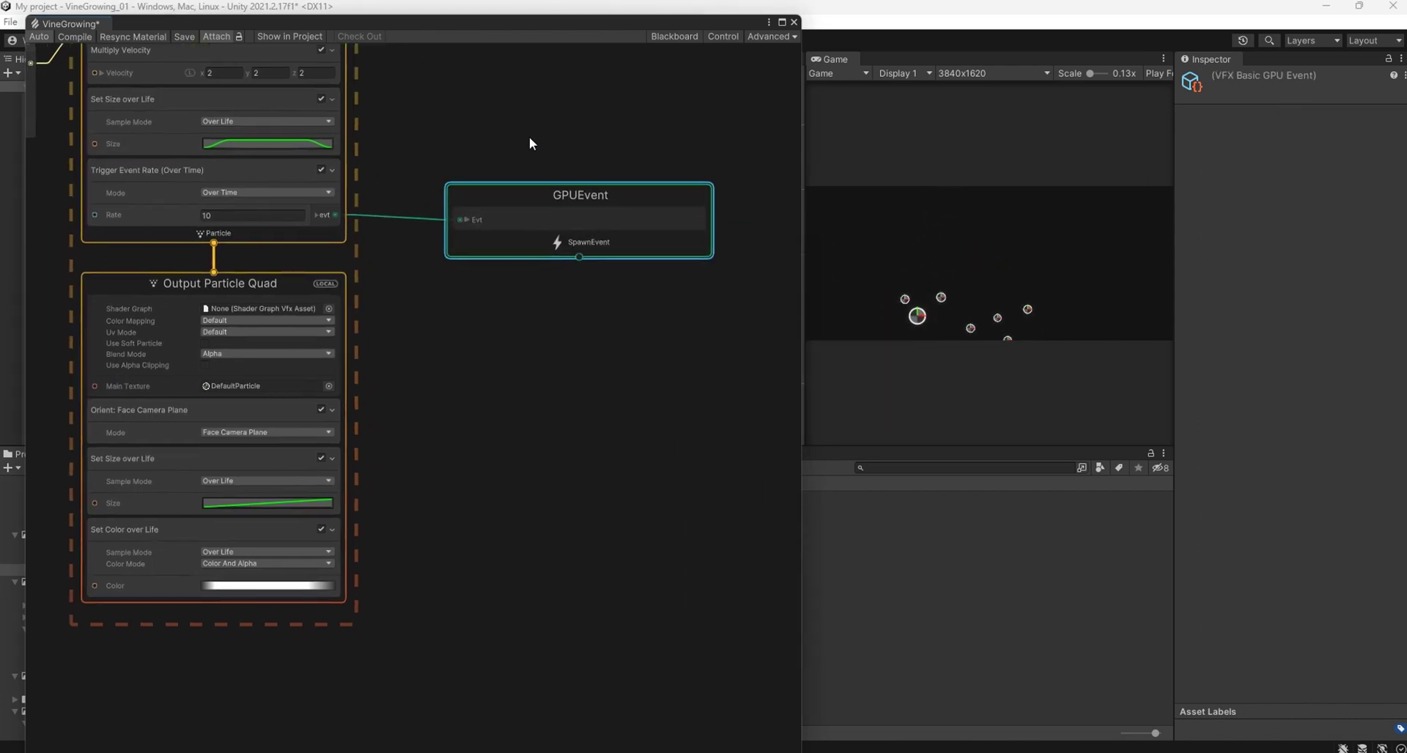
middle_drag(644, 205, 529, 136)
drag(582, 252, 586, 305)
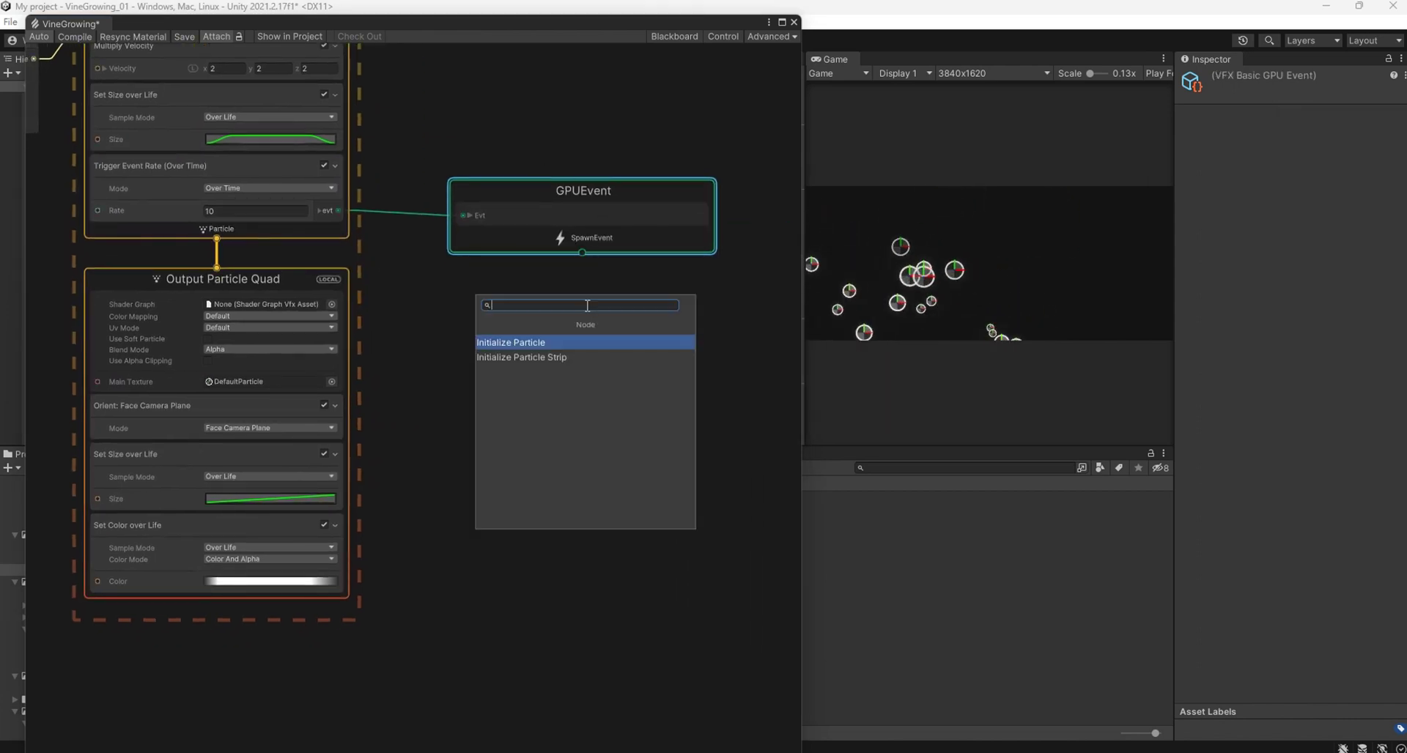
click(579, 358)
drag(661, 341, 638, 295)
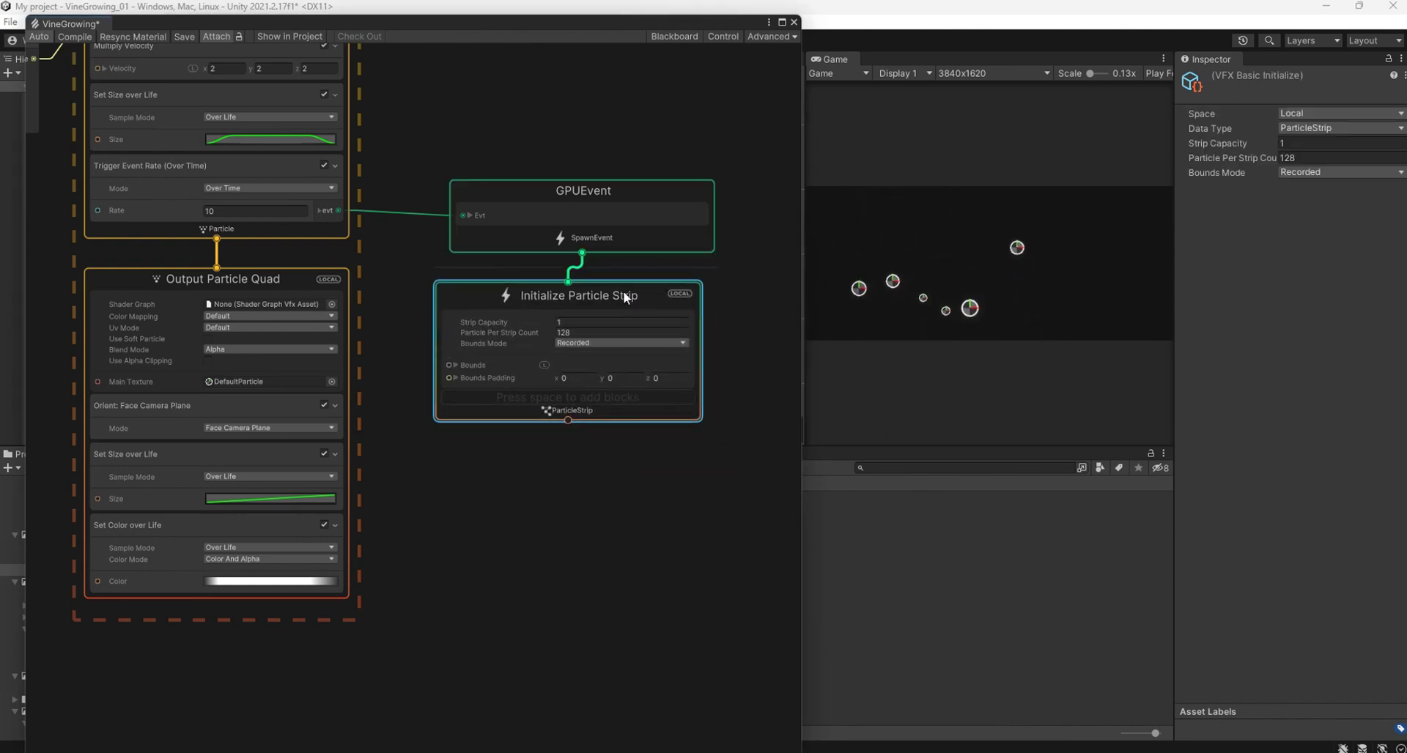
Set Strip Capacity to 64, trigger Rate to 60, and Bounds Mode to Manual.
click(614, 318)
text(64)
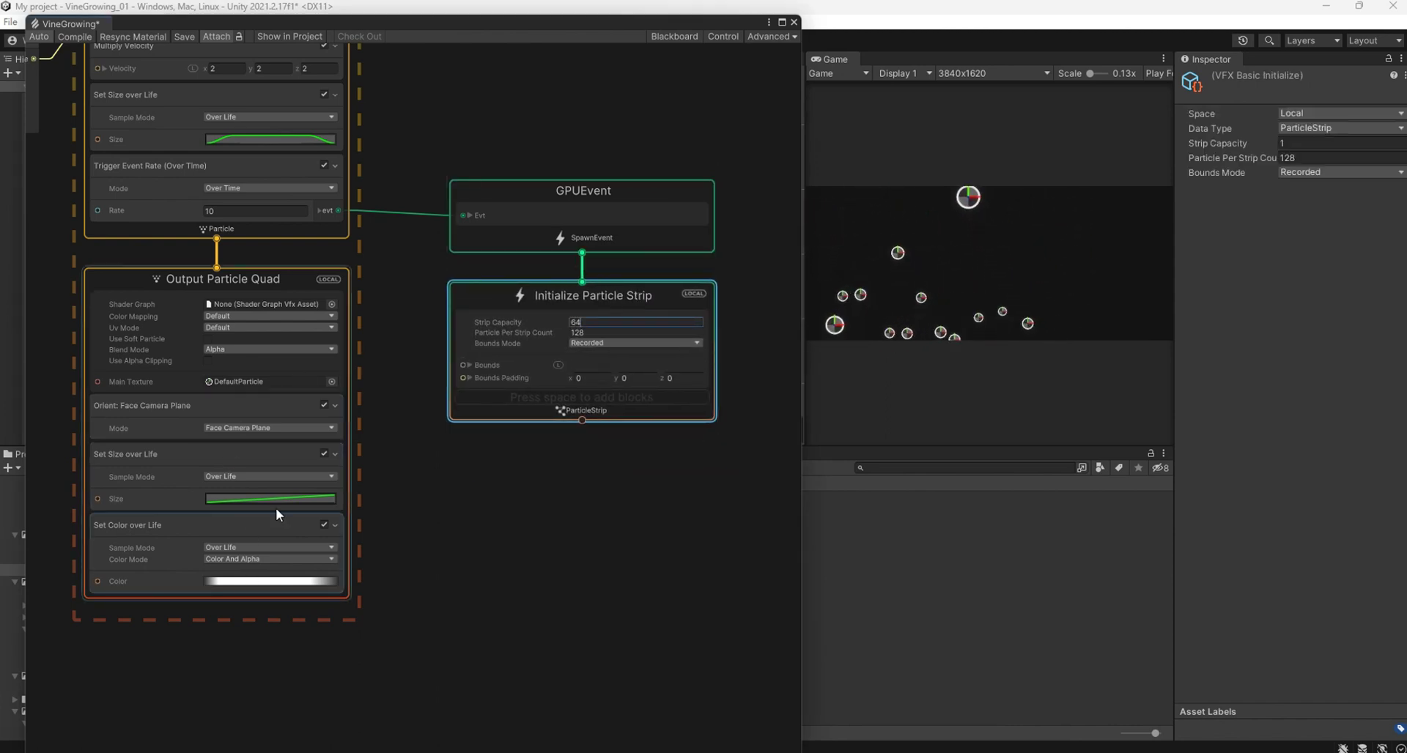
click(254, 210)
text(60)
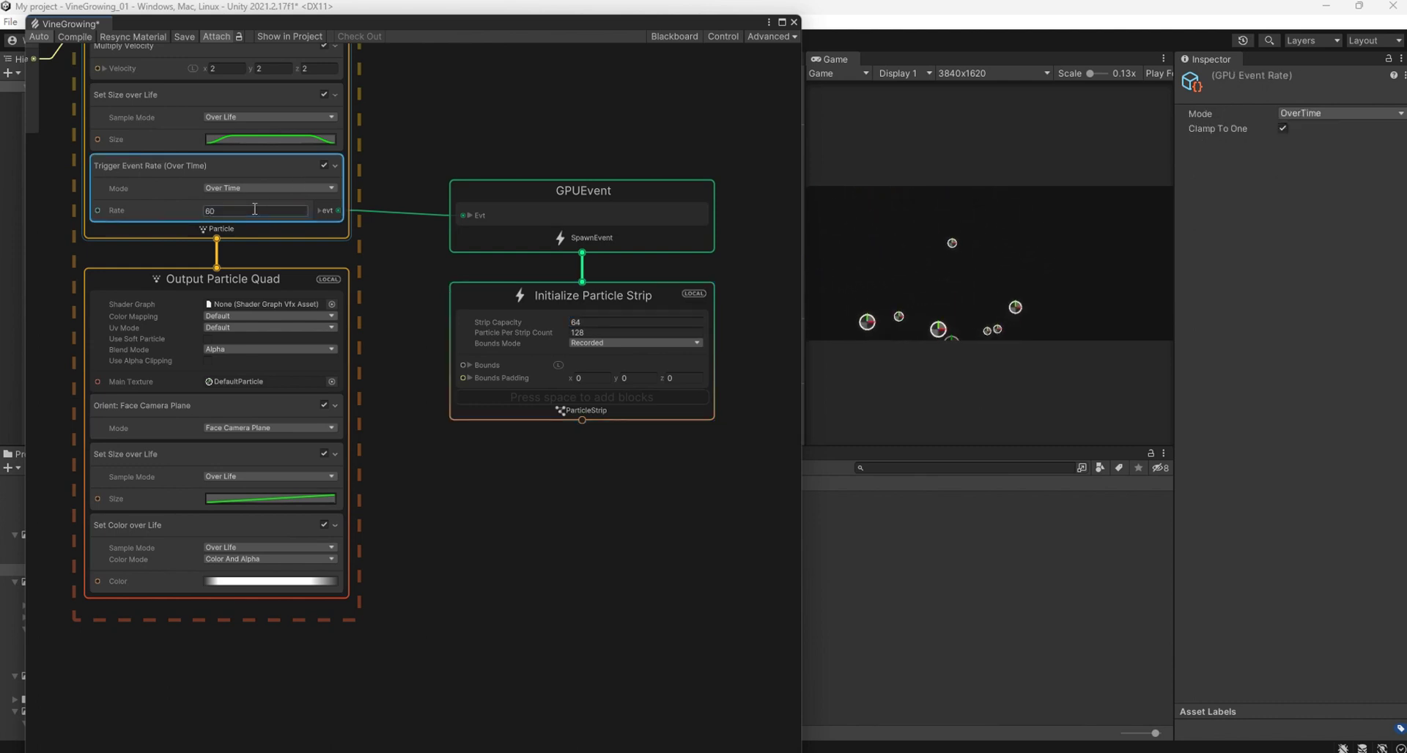
click(601, 343)
click(594, 373)
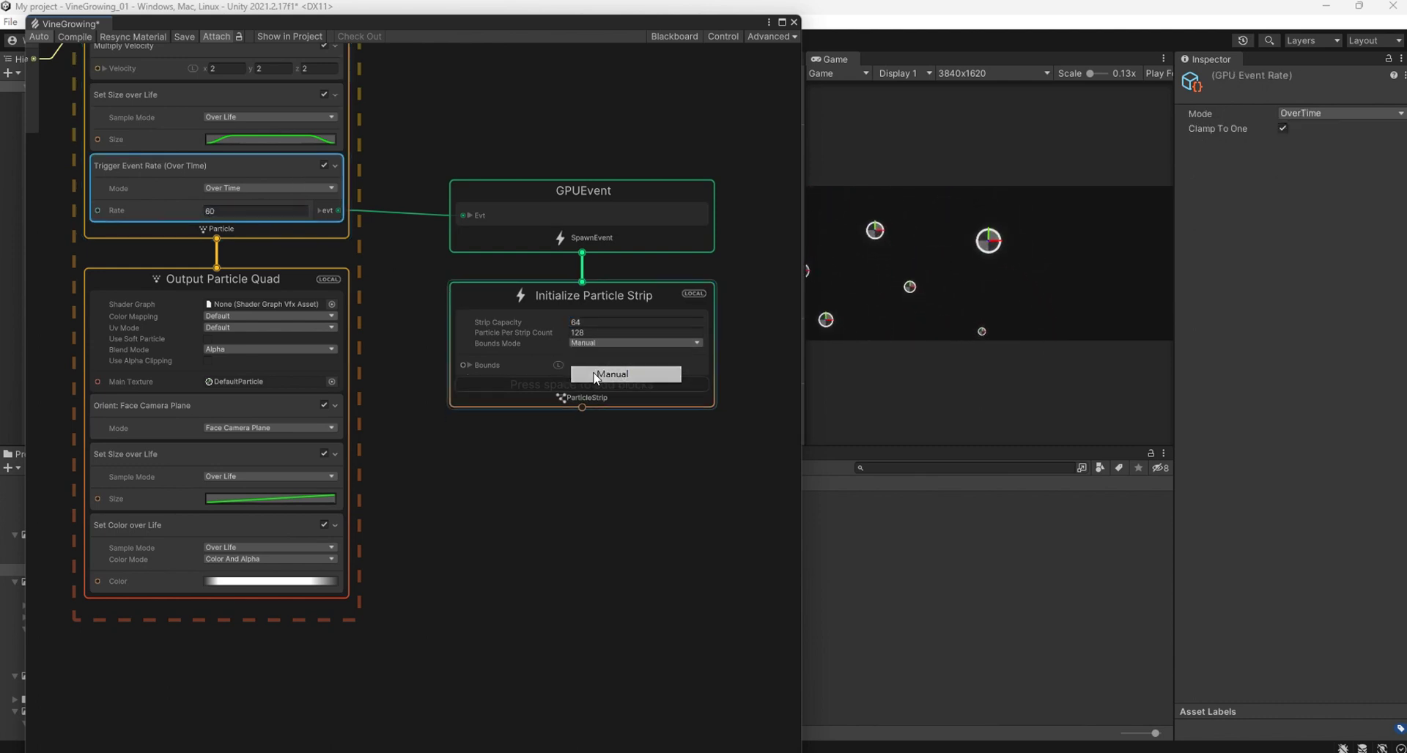
Add Inherit Source Position and Inherit Source Size blocks to Initialize Particle Strip.
right_click(604, 397)
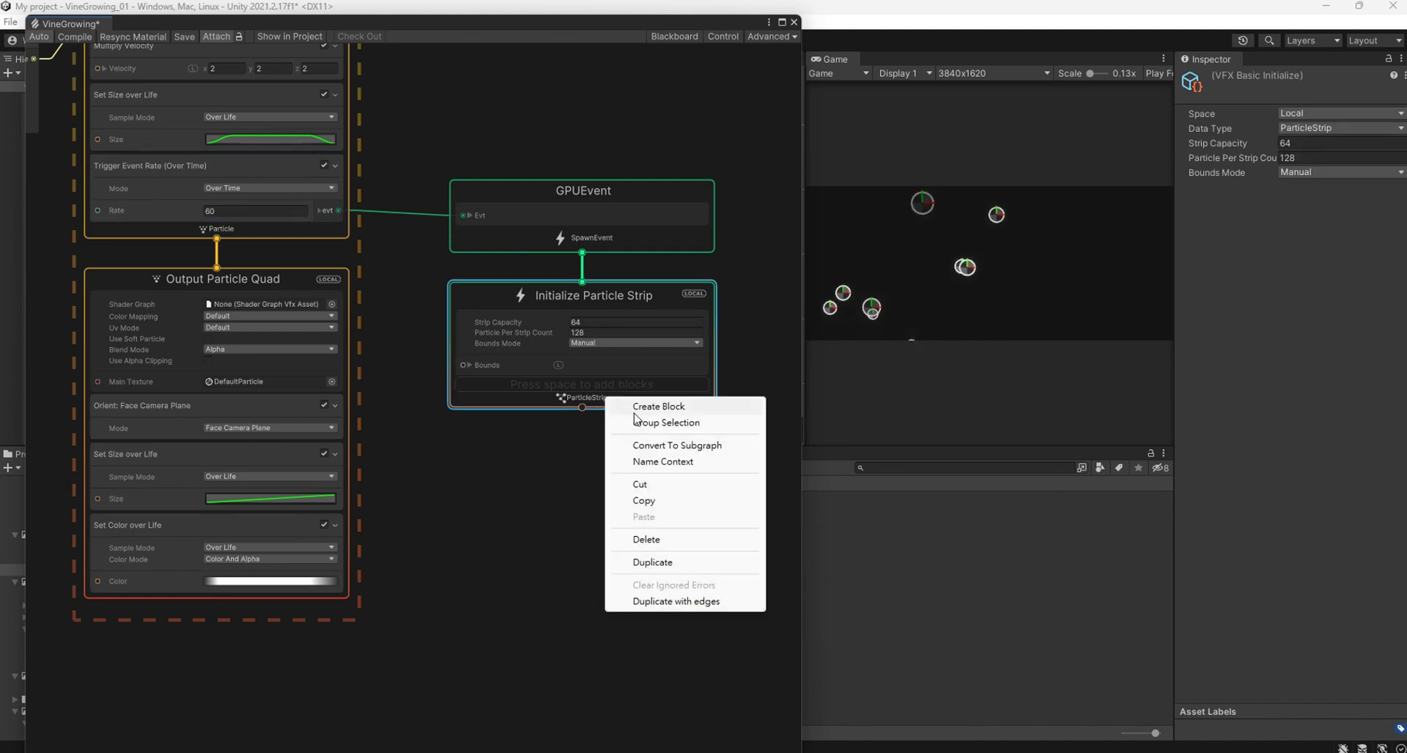
click(638, 406)
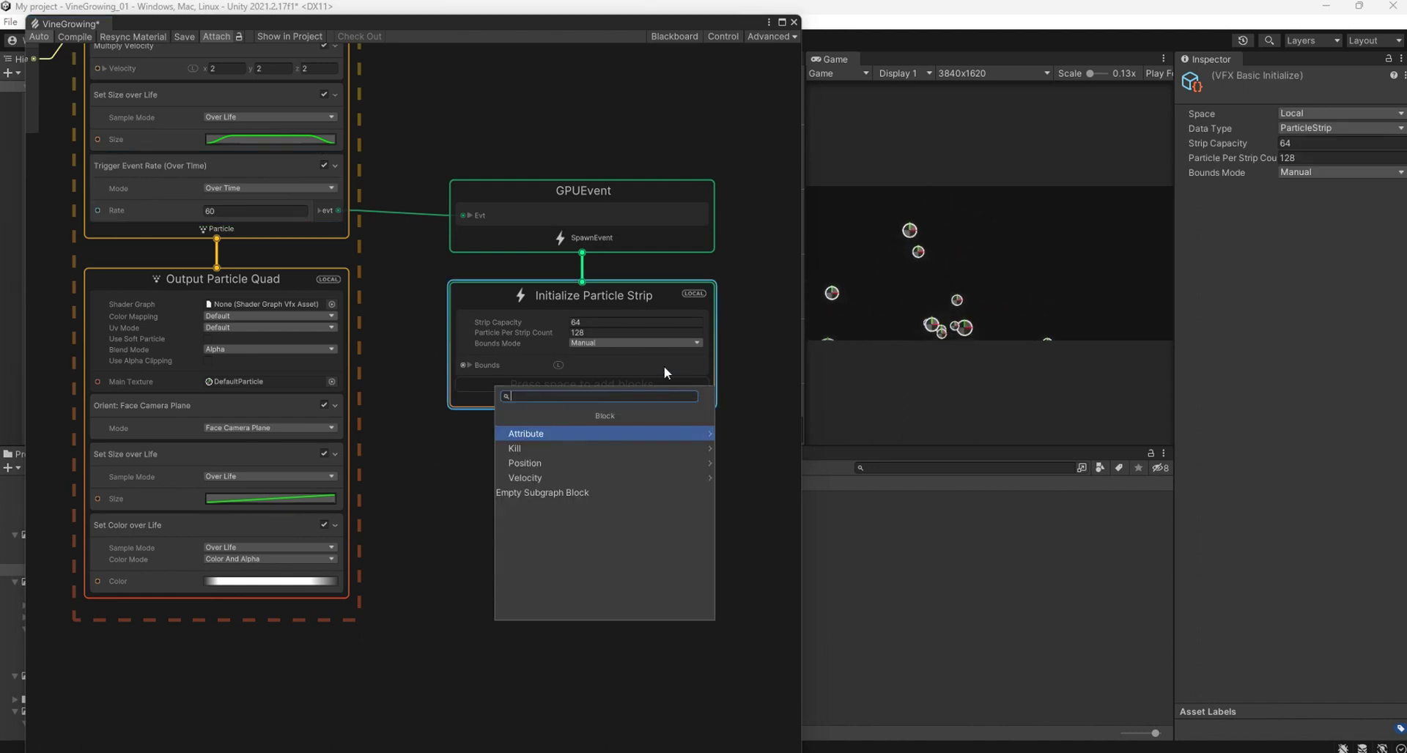
text(inh sou p)
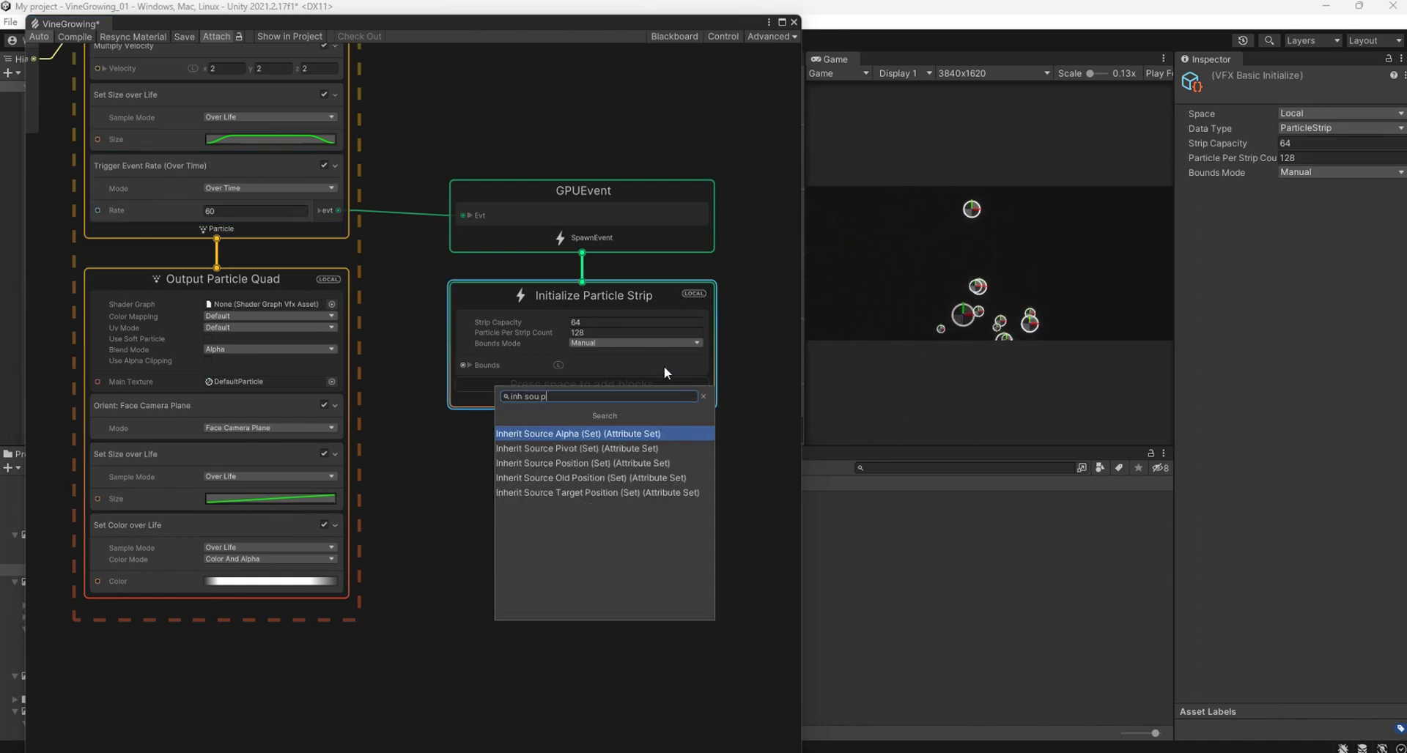
text(os)
key(Return)
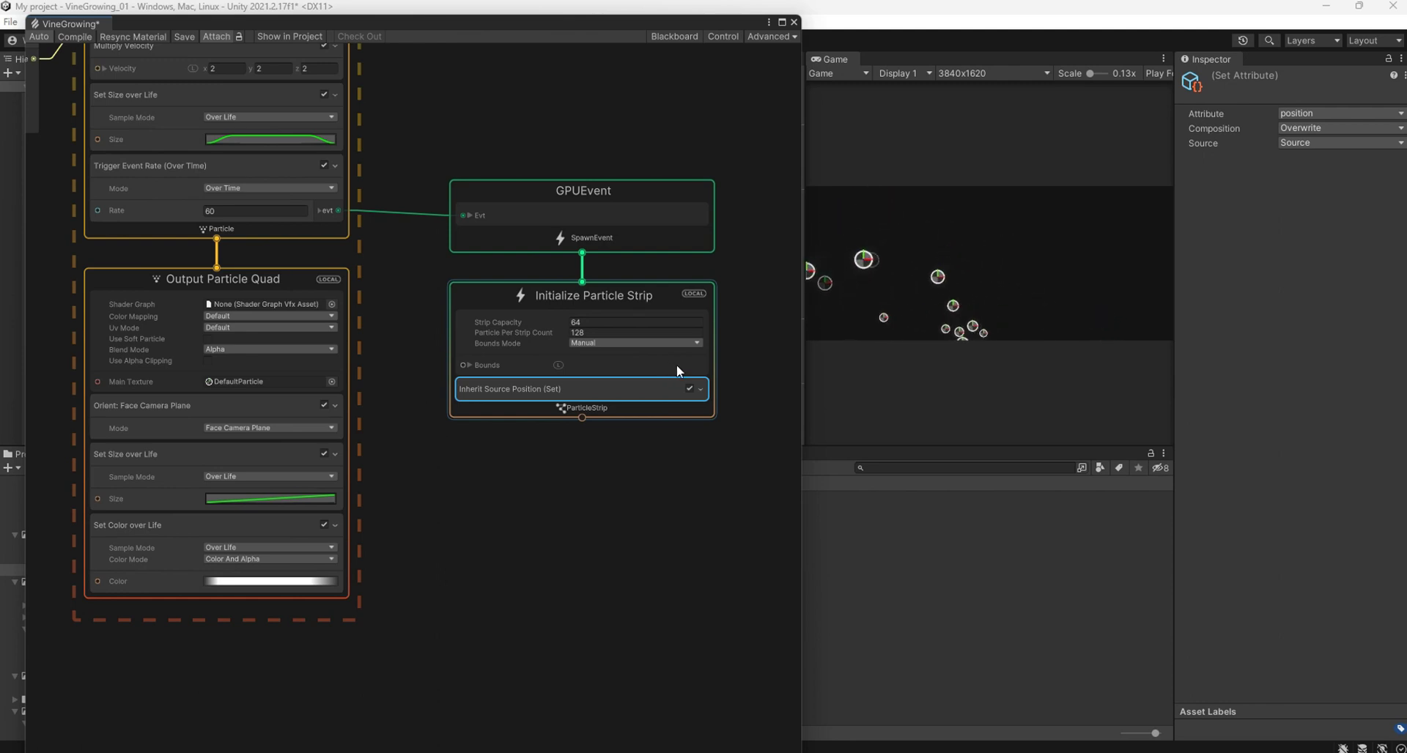
right_click(636, 405)
click(645, 412)
text(i)
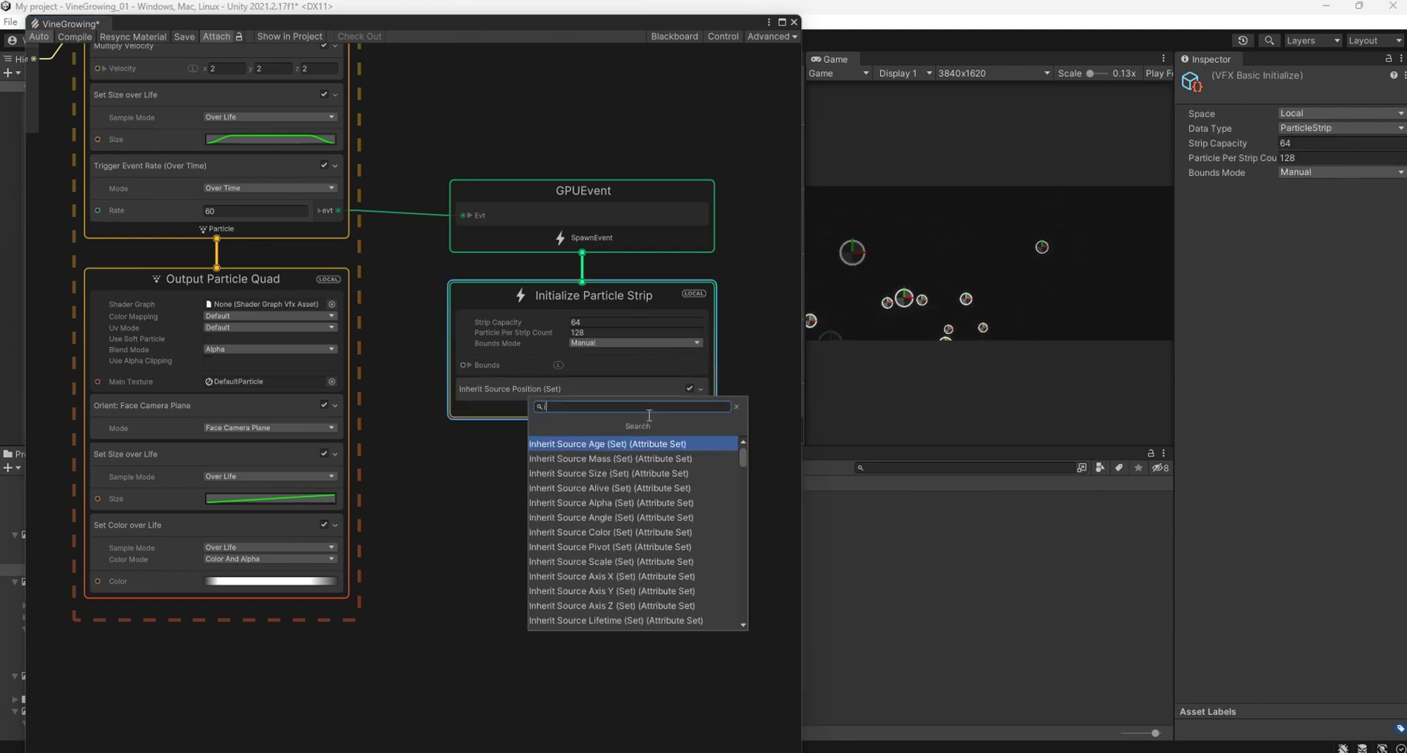
text(nh so siz)
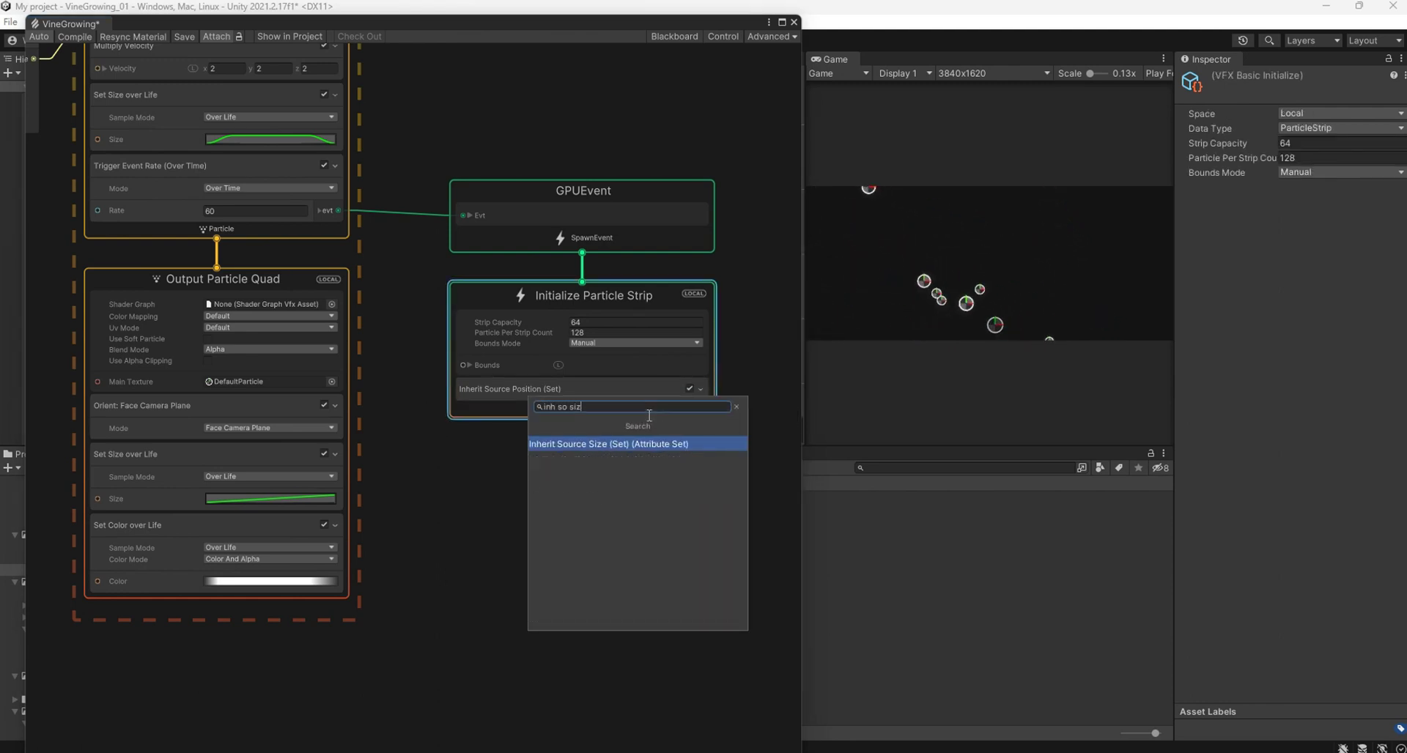
key(Return)
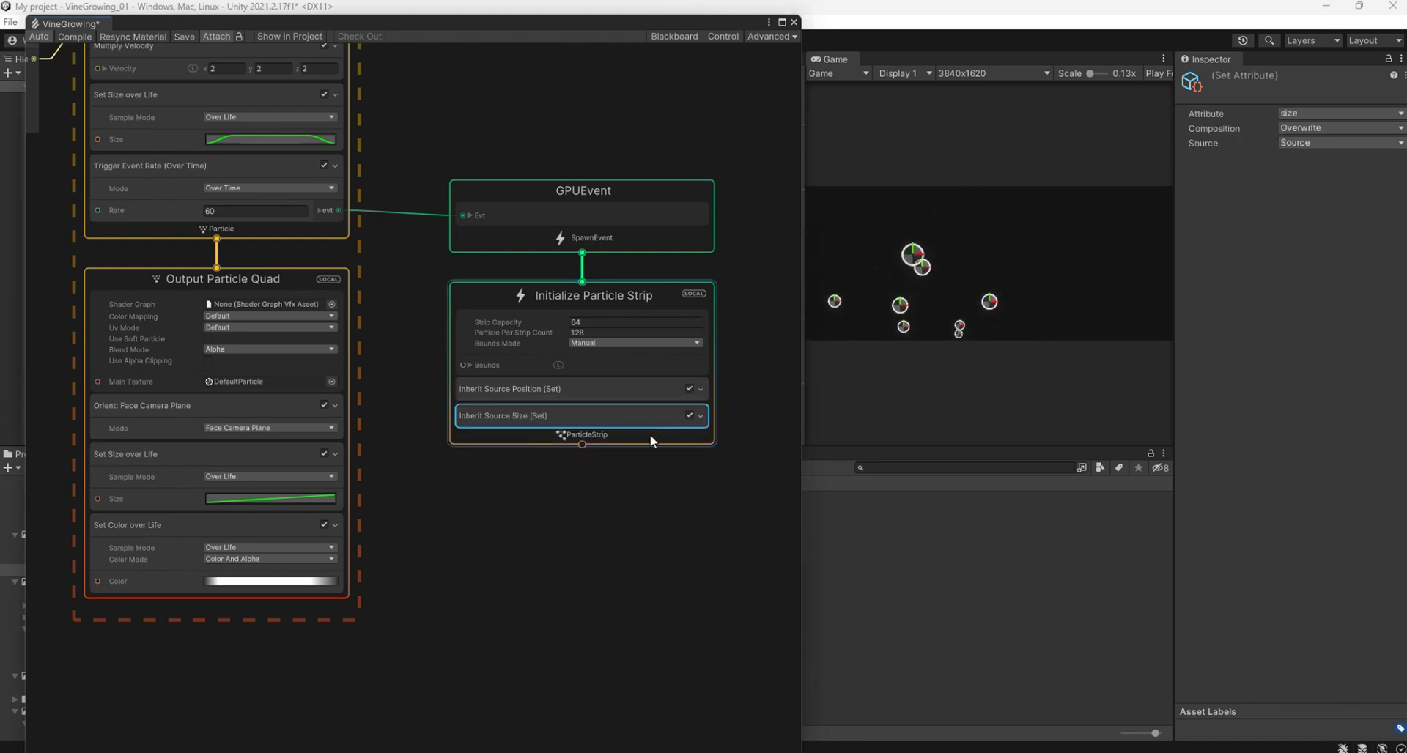
Add a Multiply Size block (0.1) and a Set Lifetime block (1).
right_click(645, 441)
click(663, 448)
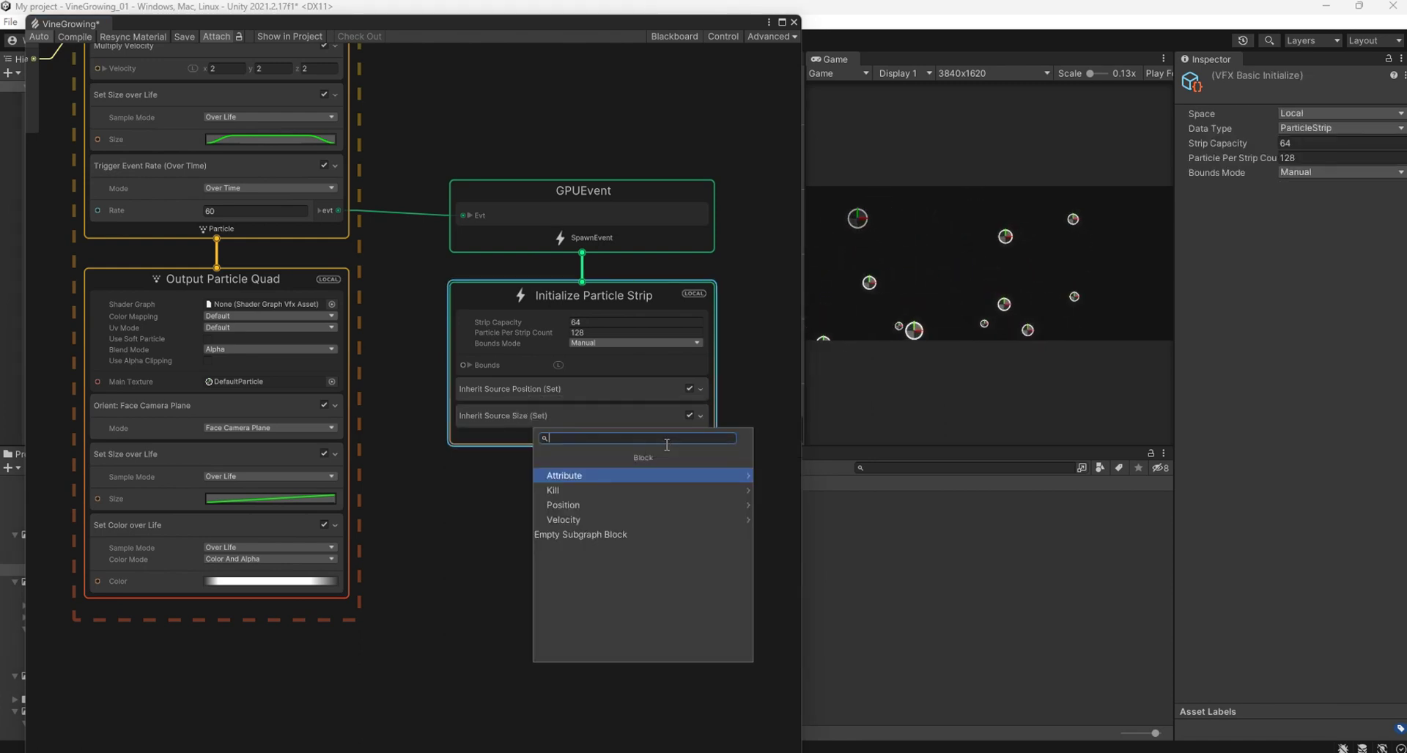
text(mult)
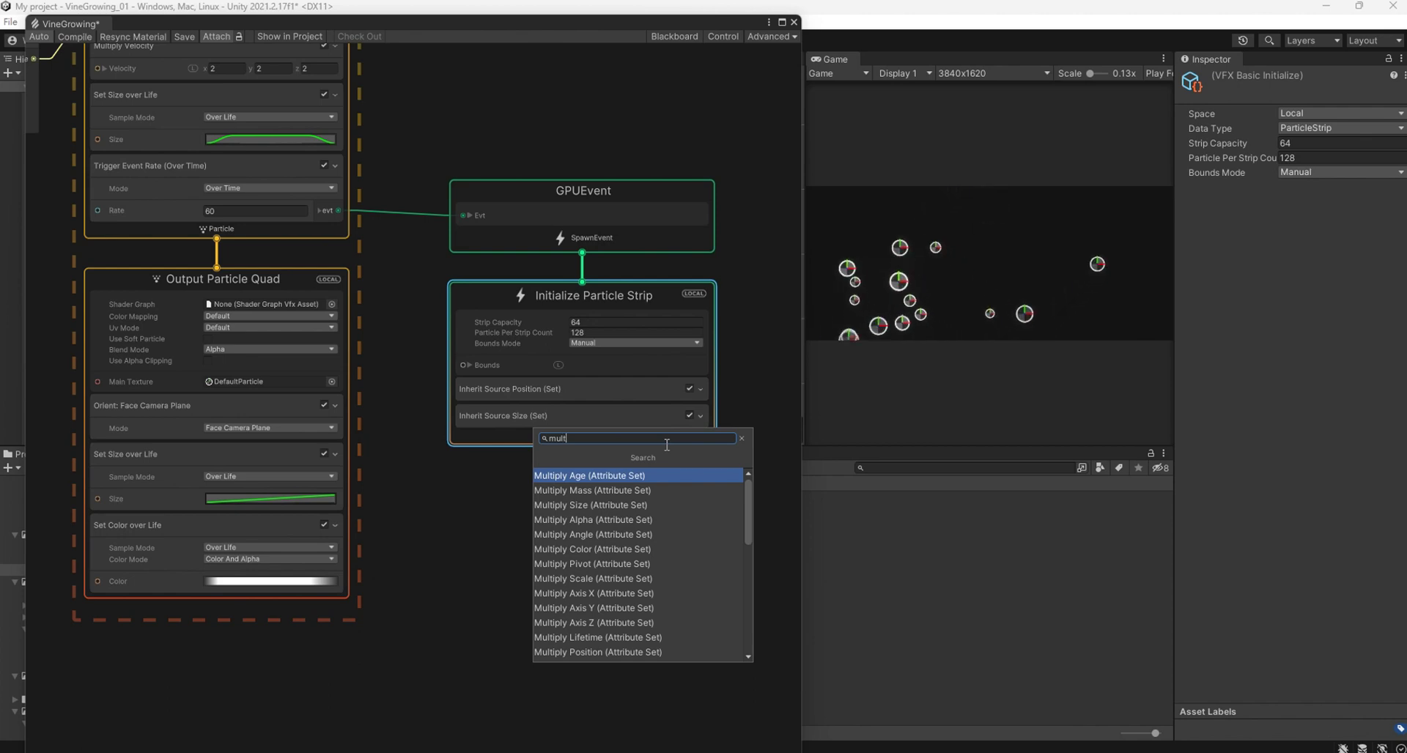
text( siz)
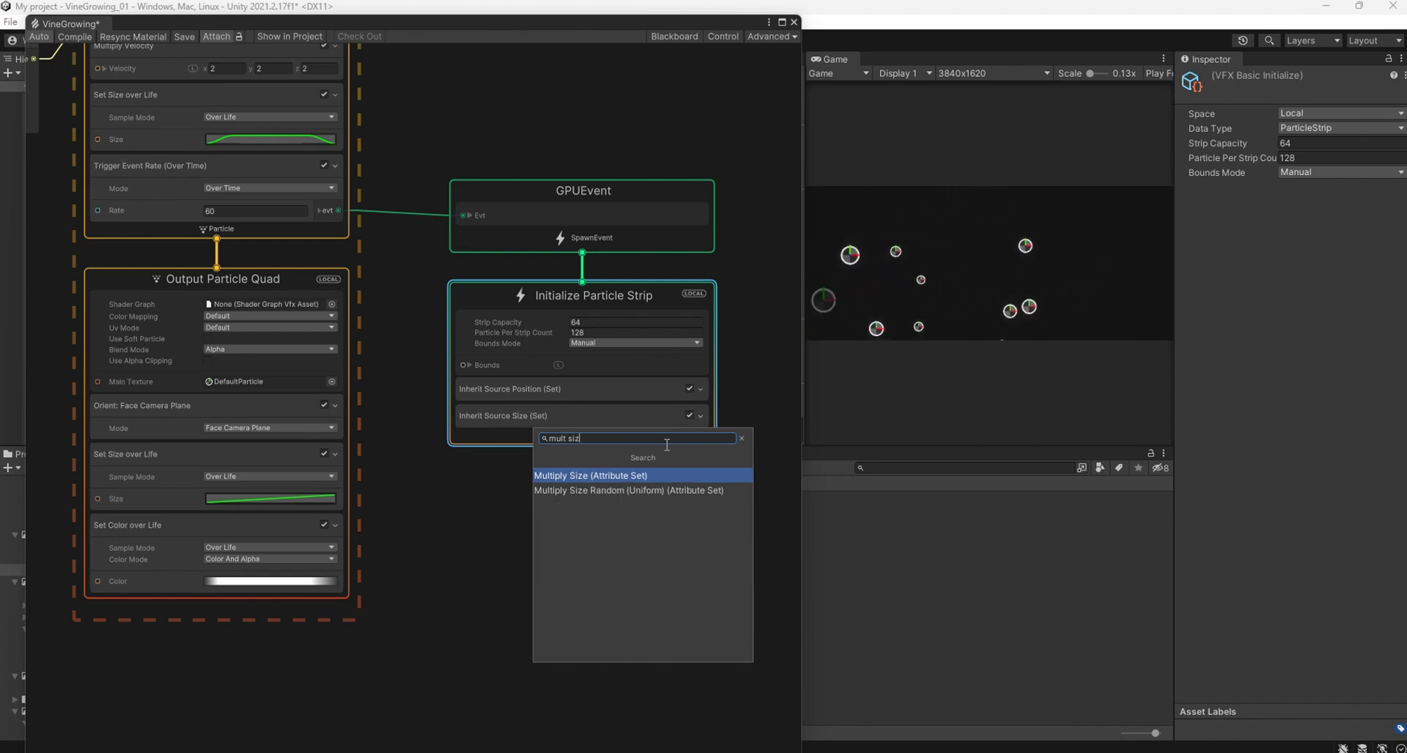
key(Return)
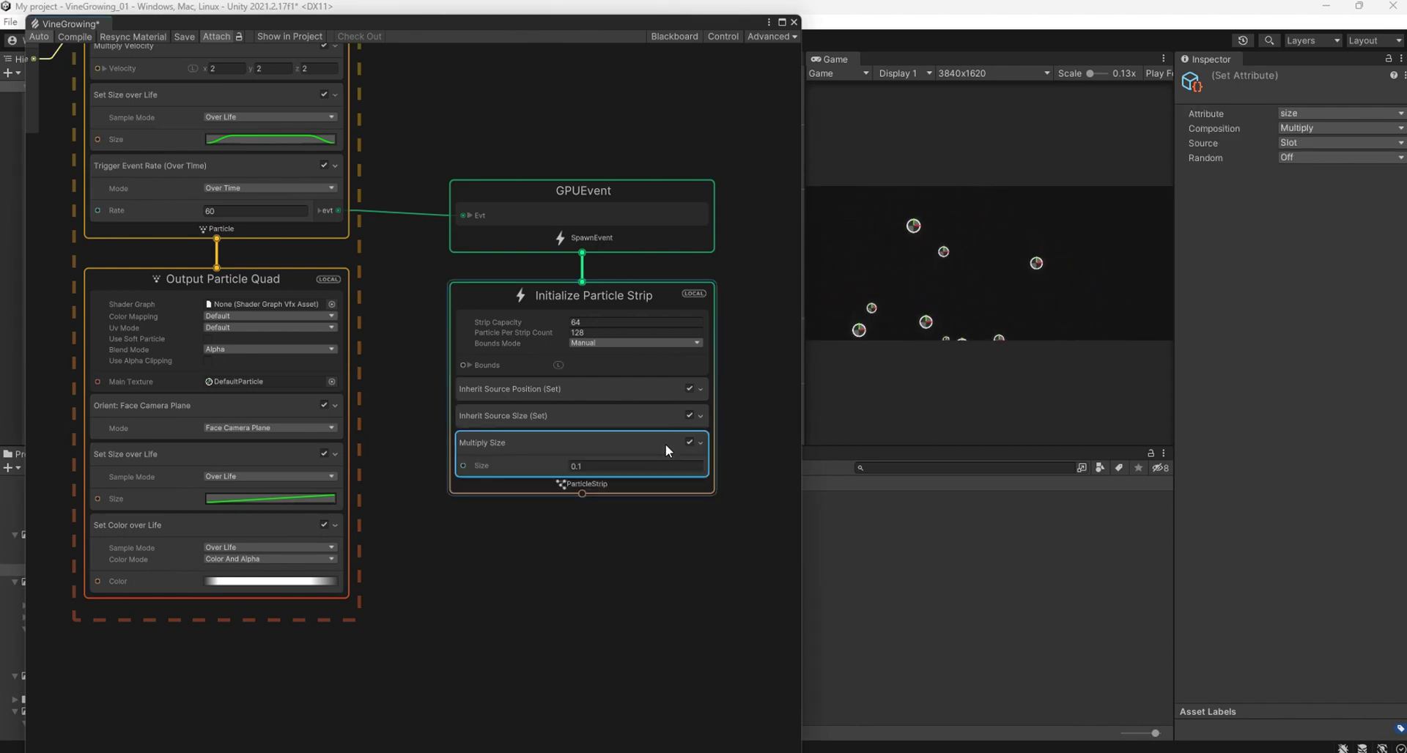
right_click(658, 487)
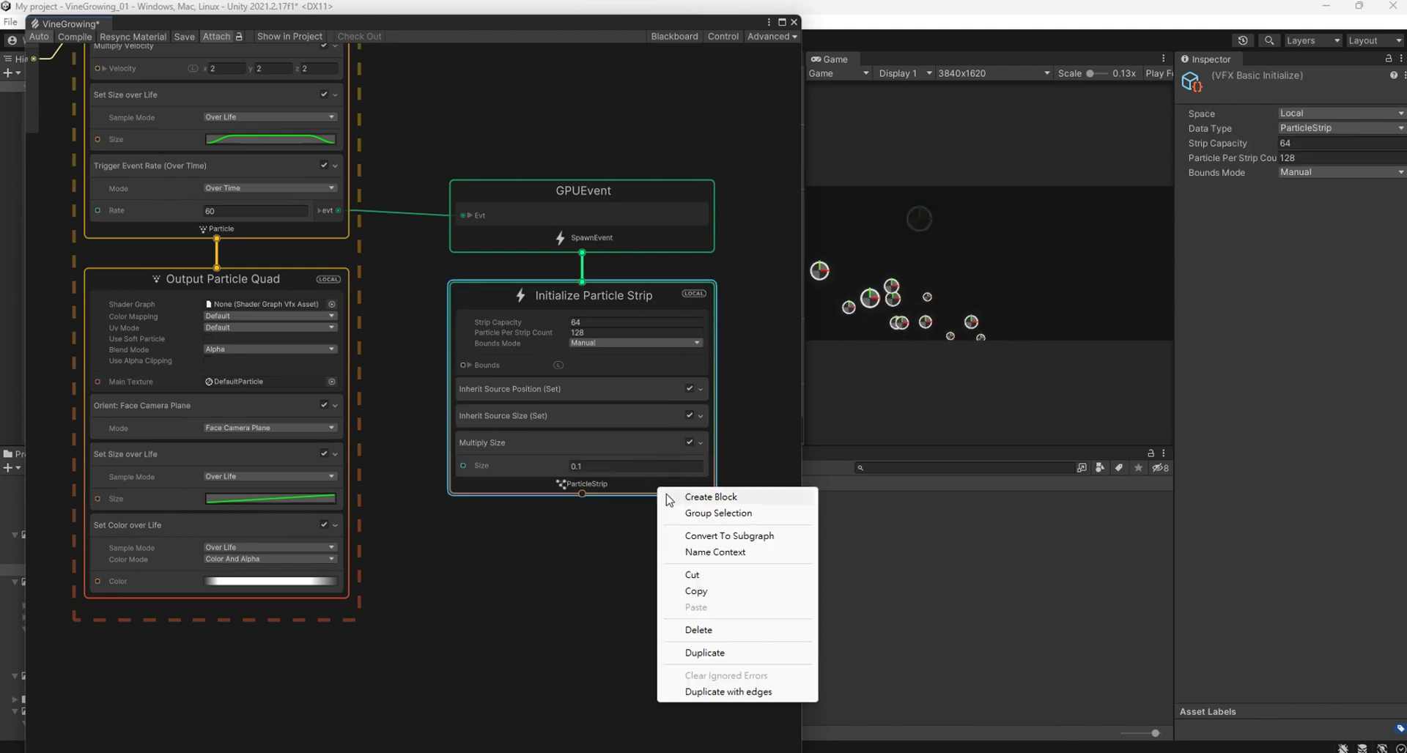
click(668, 498)
text(set li)
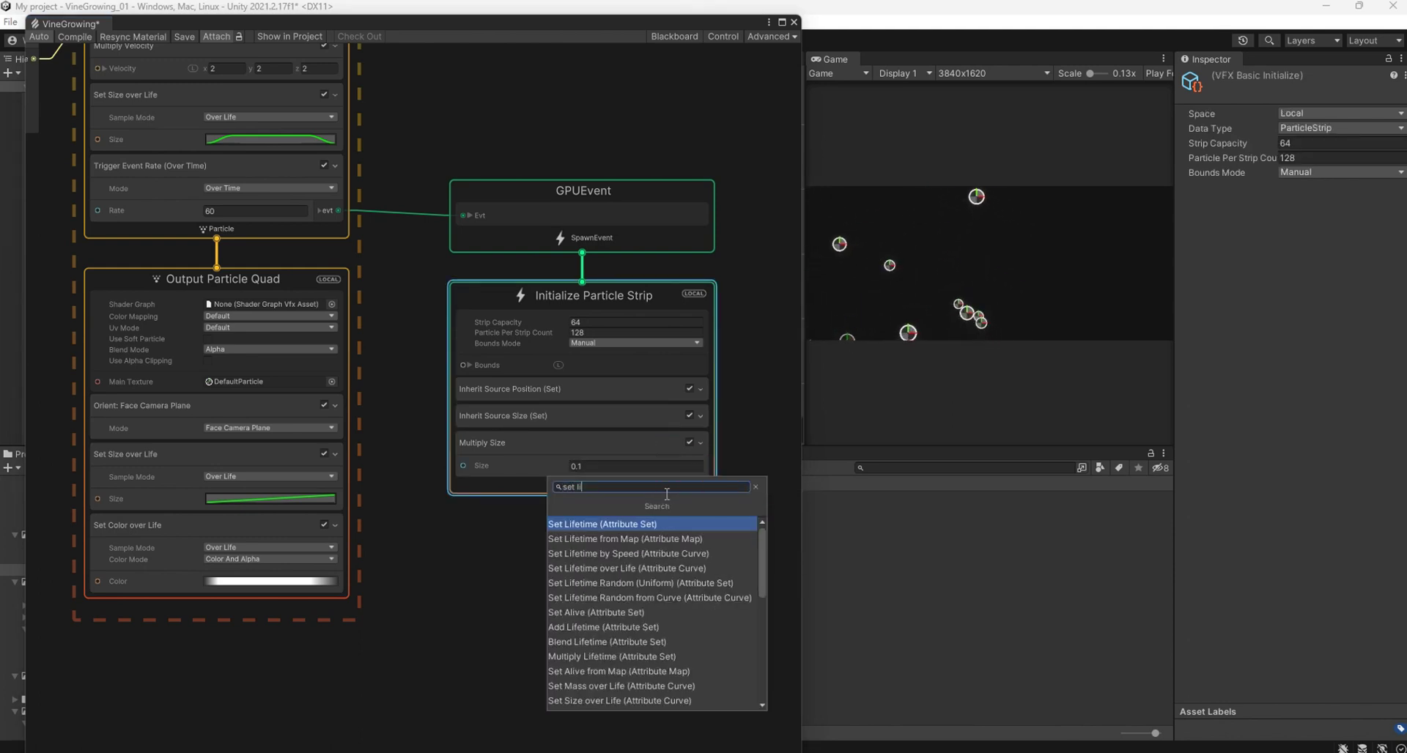
text(f)
key(Return)
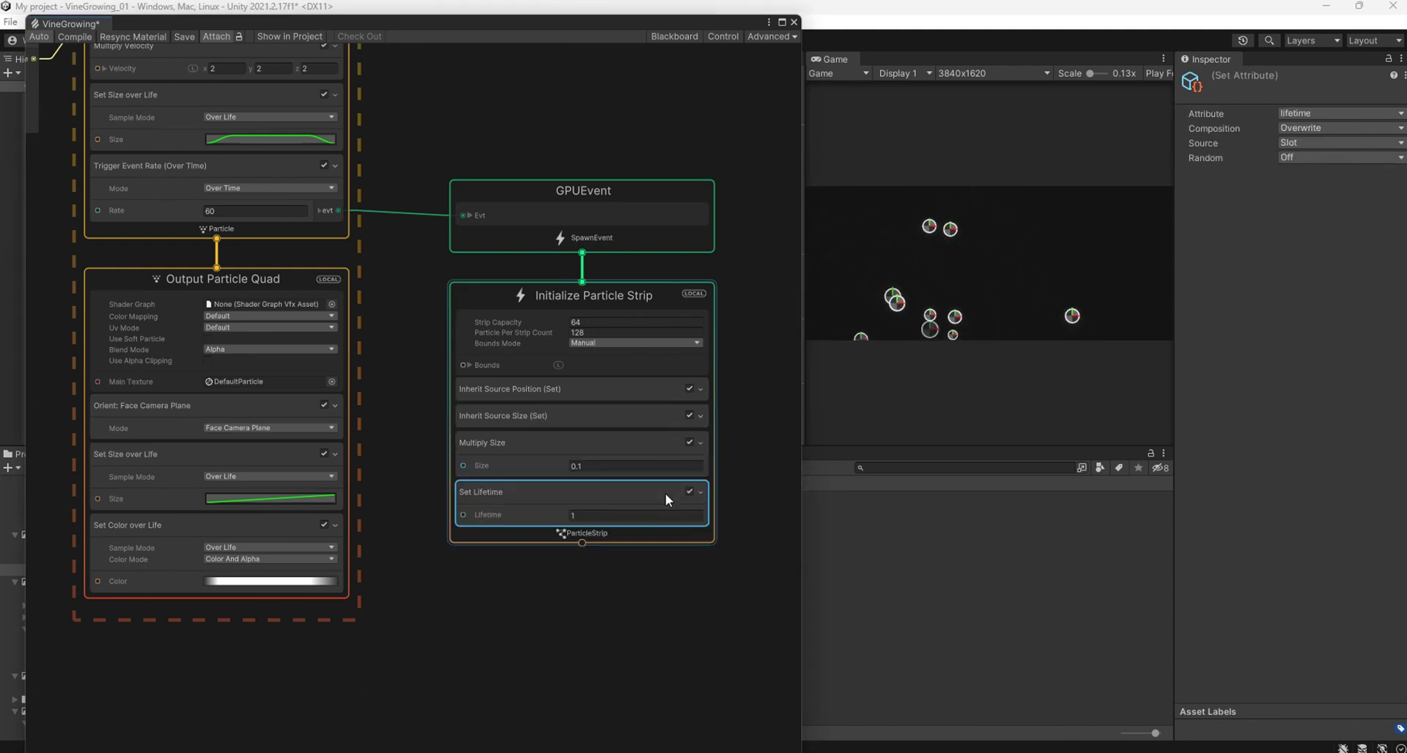
Add a white Set Color block to Initialize Particle Strip.
right_click(649, 534)
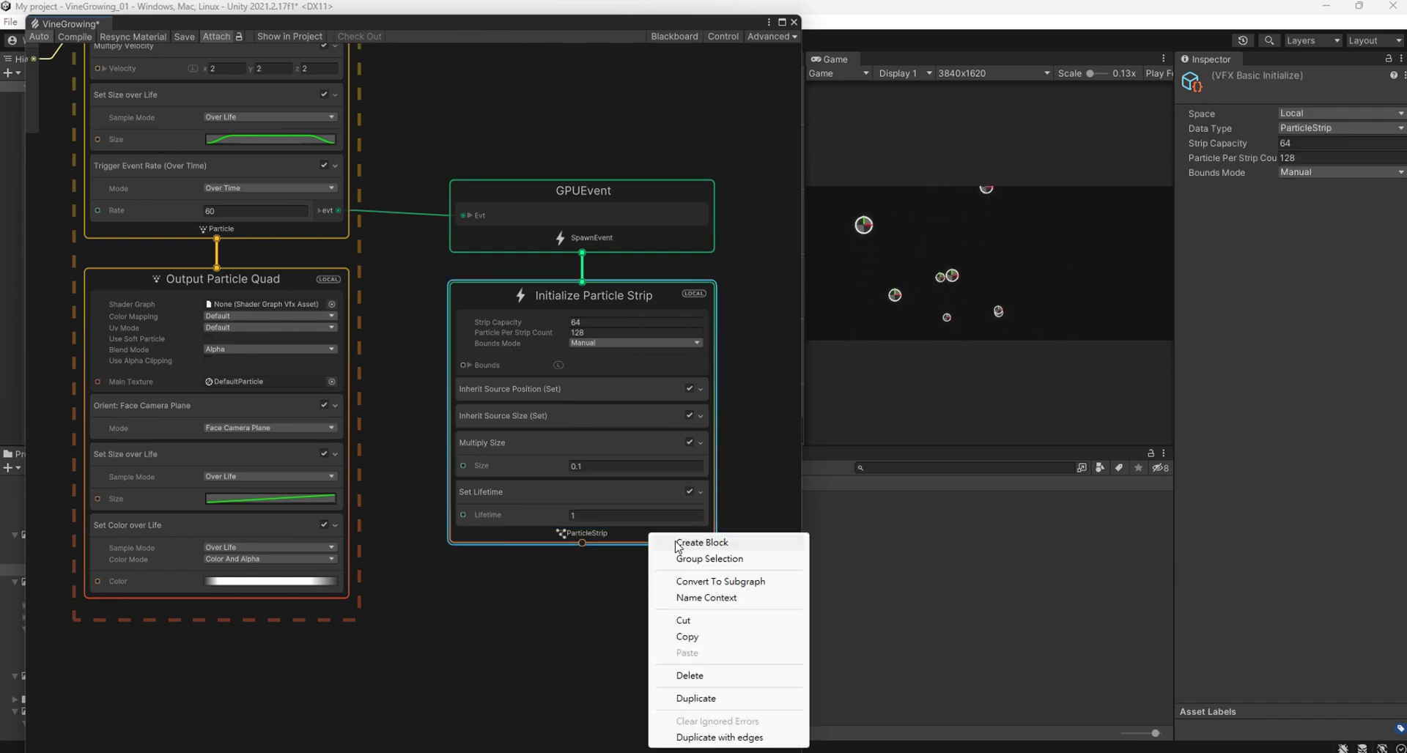
click(676, 544)
text(set co)
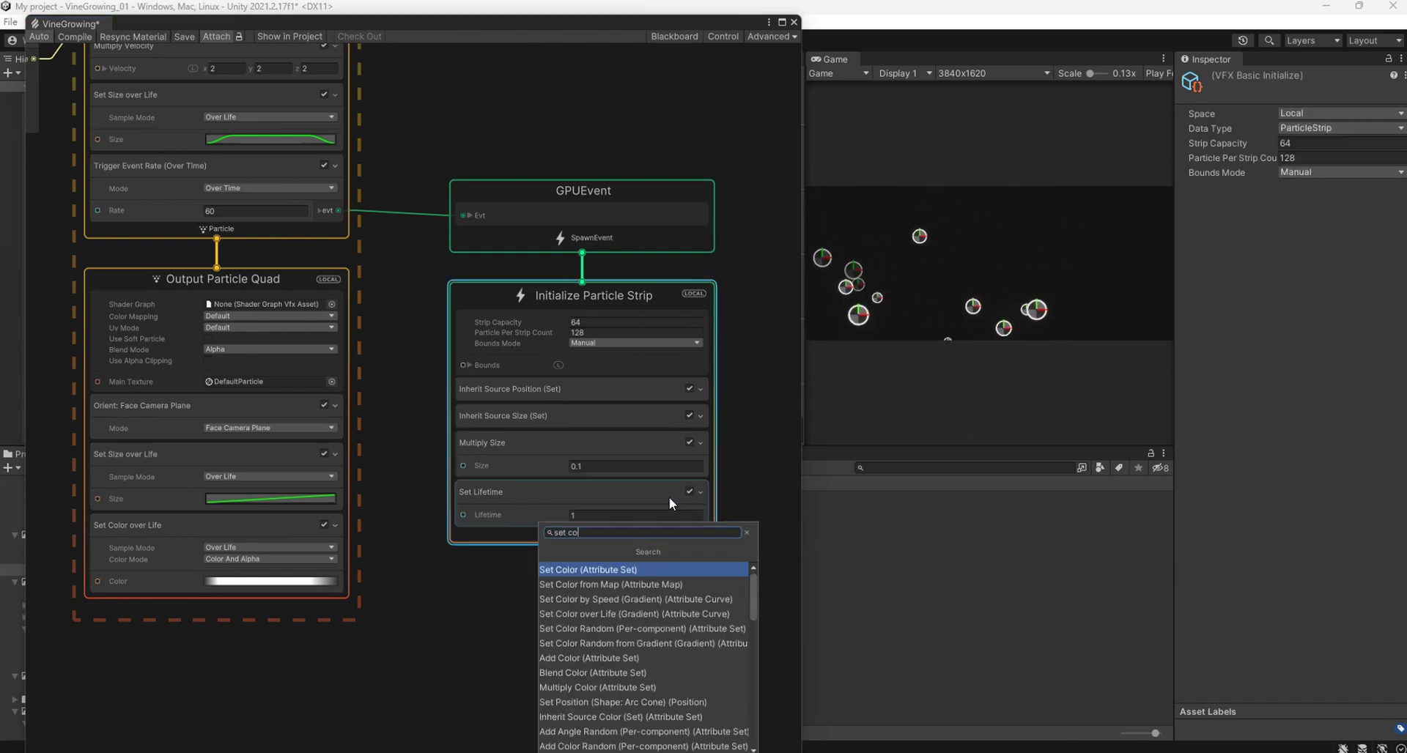
text(lo)
key(Return)
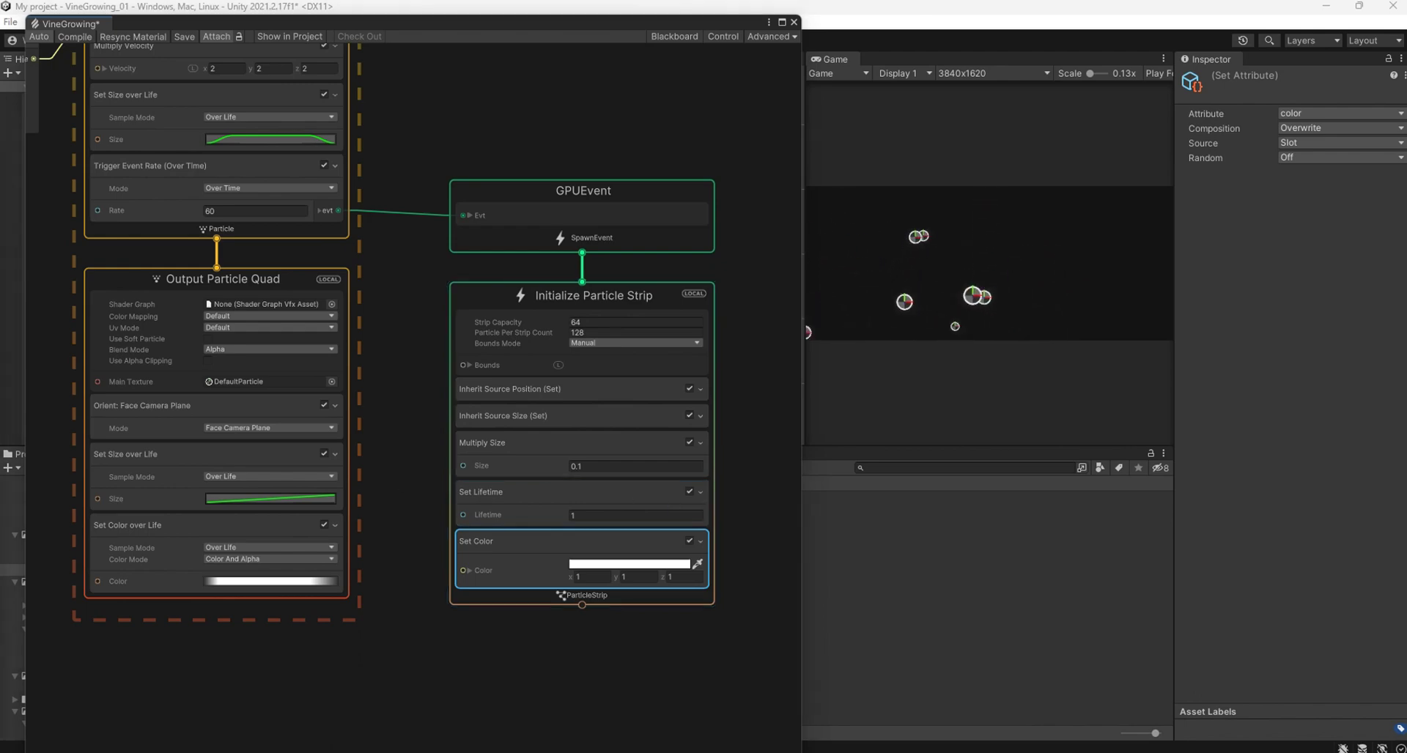
middle_drag(723, 669, 680, 439)
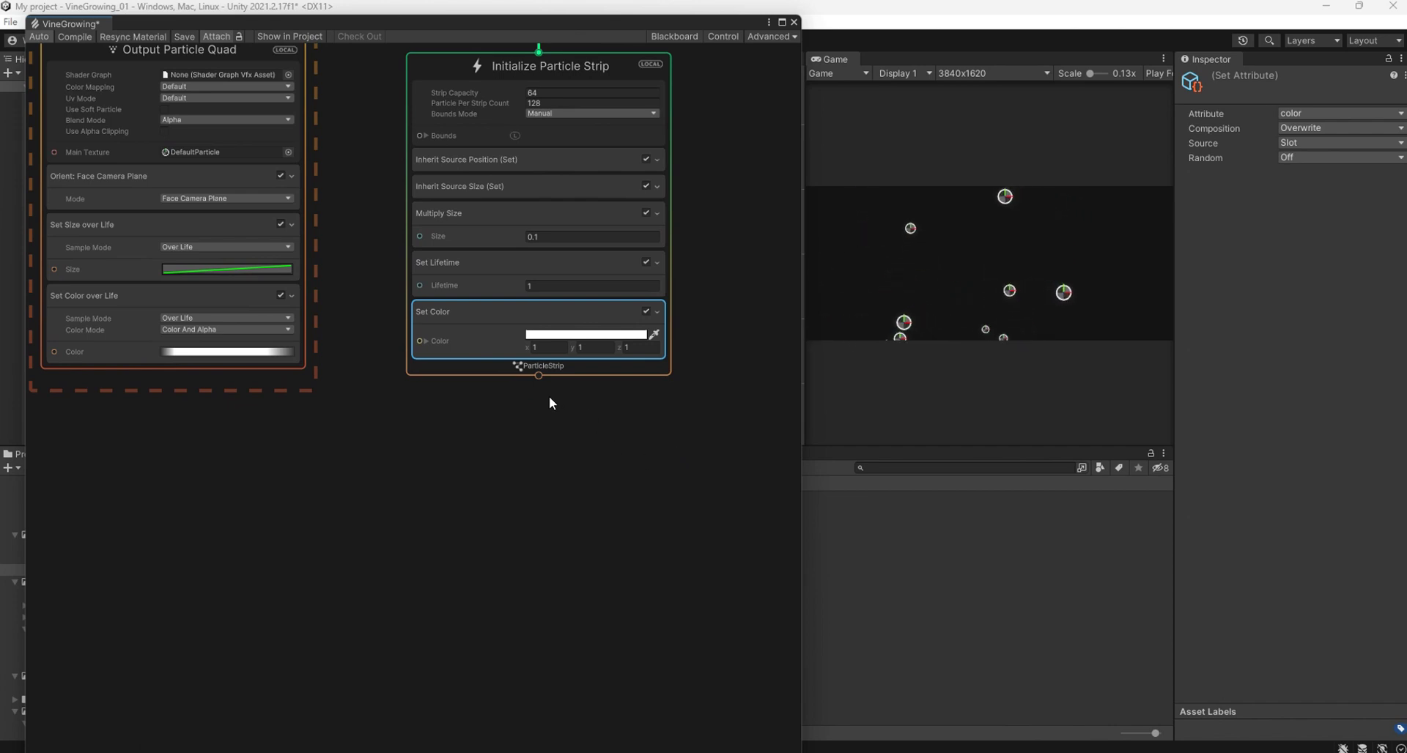
drag(538, 378, 538, 414)
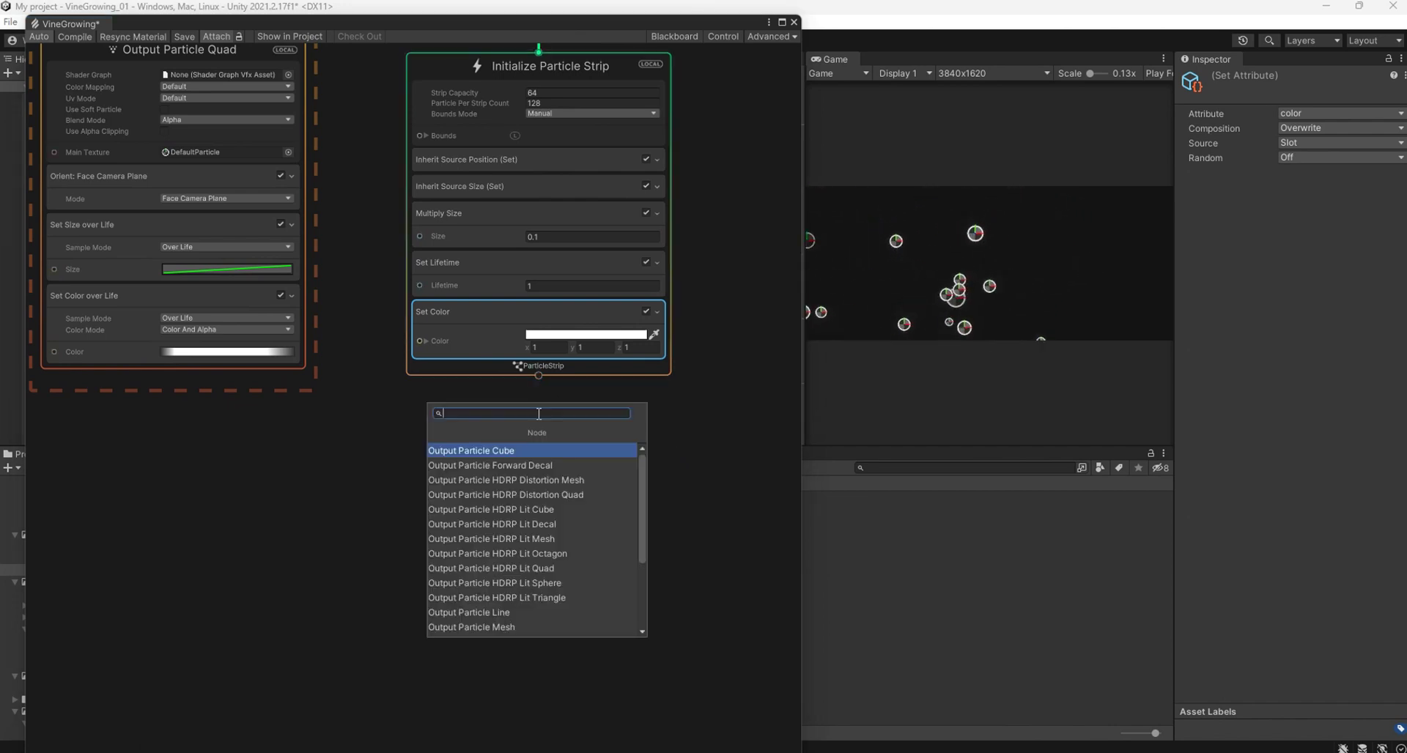
Add an Update Particle Strip node directly below Initialize Particle Strip.
text(up)
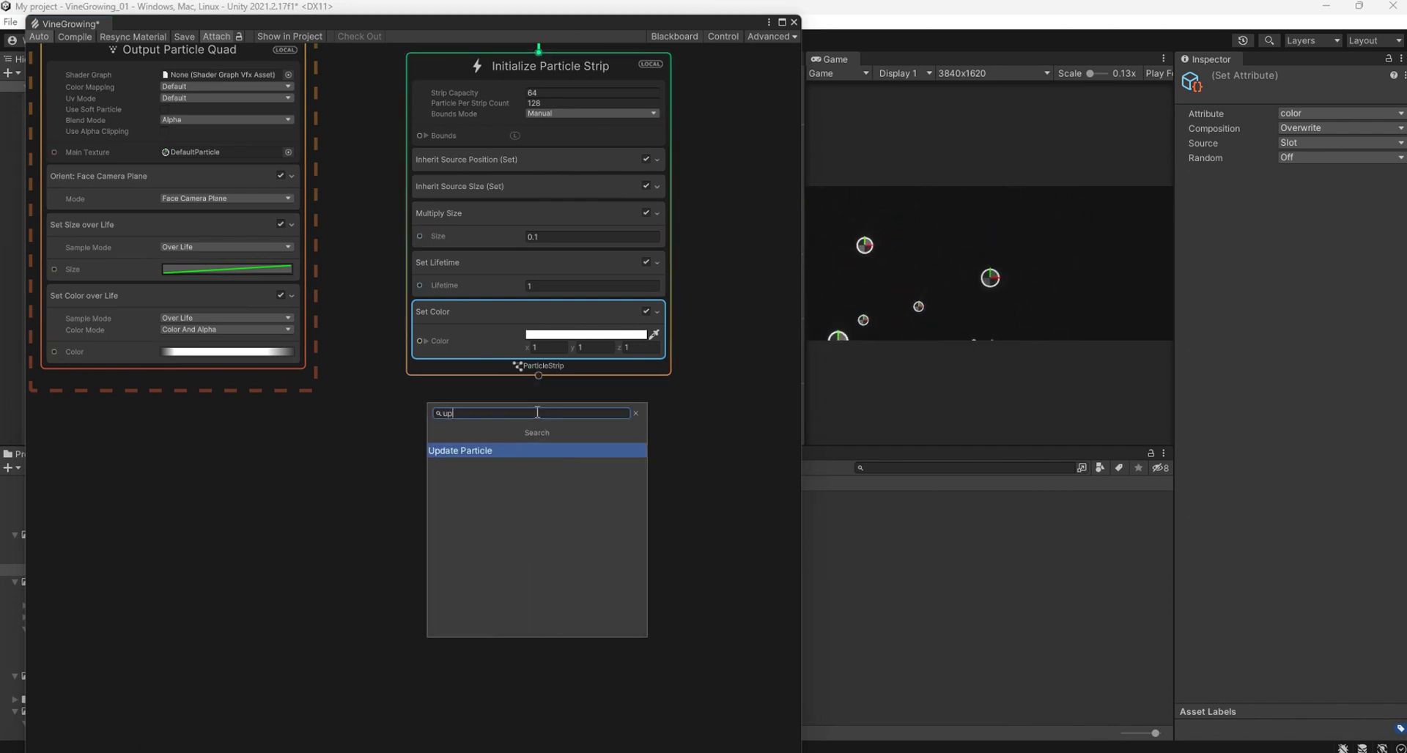
click(531, 449)
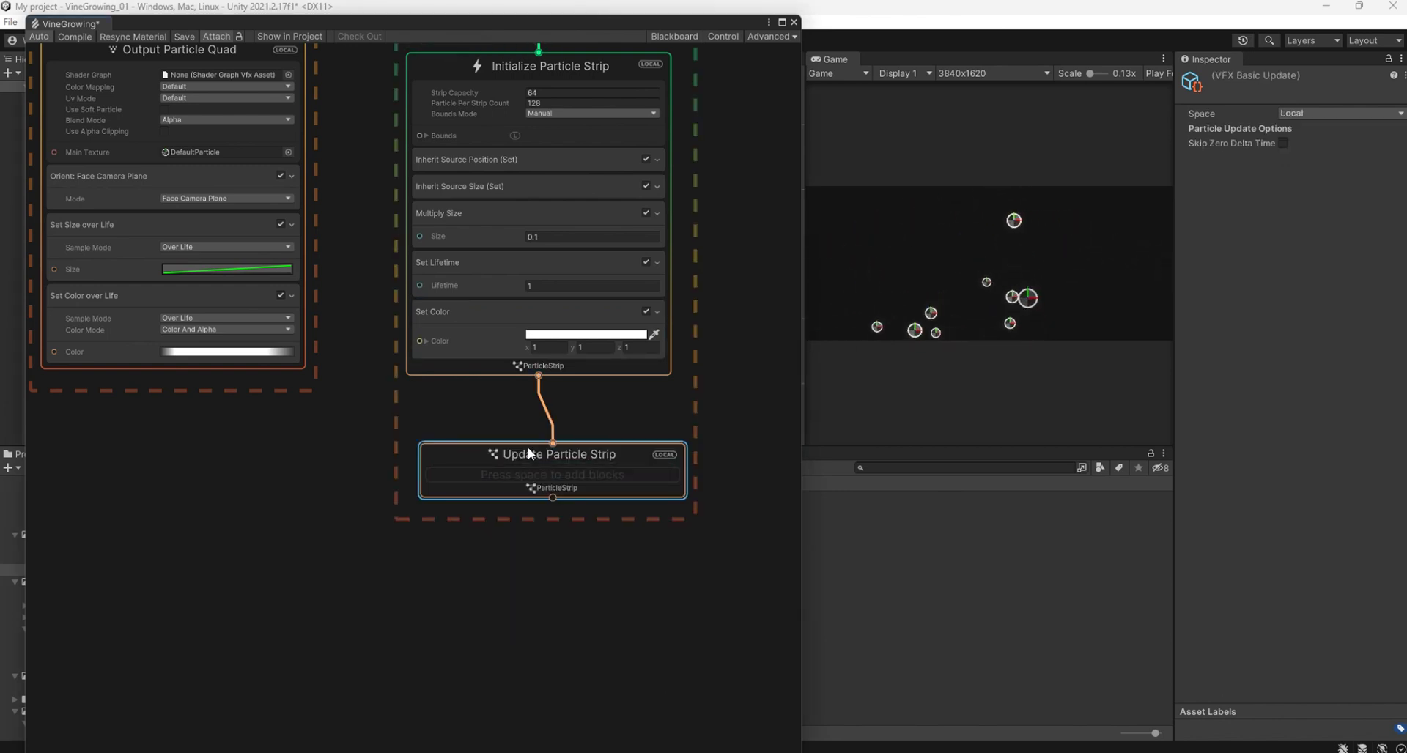
drag(576, 450, 570, 415)
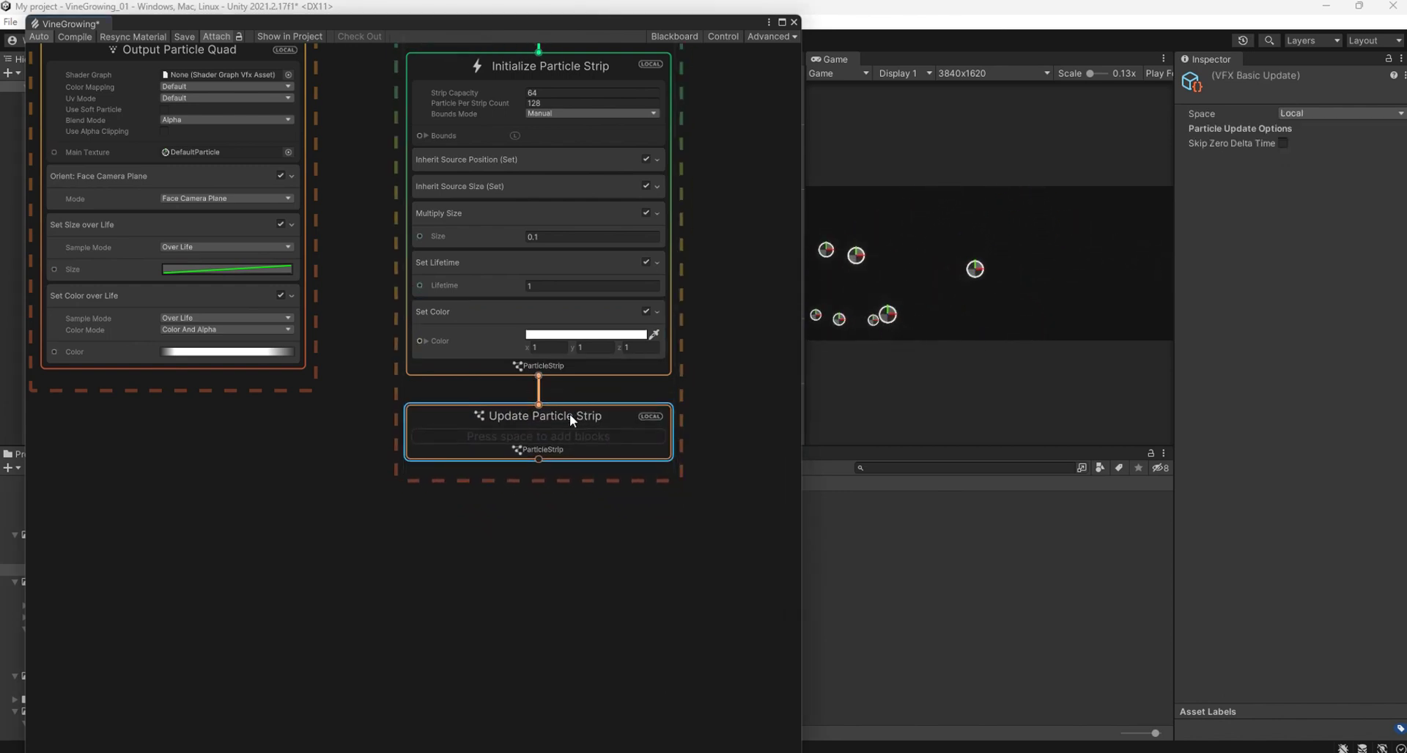
Attach an Output ParticleStrip Quad node beneath Update Particle Strip.
drag(539, 460, 547, 512)
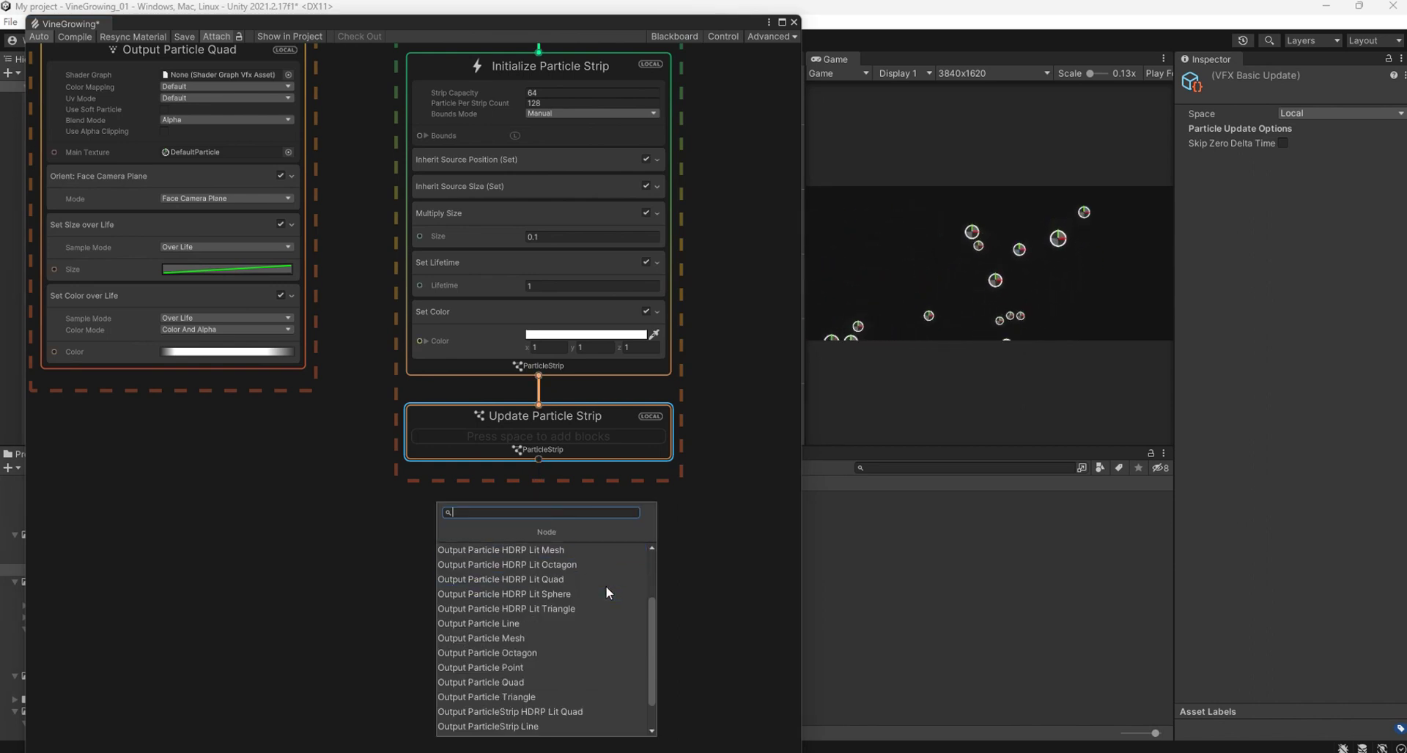
scroll(588, 696, down, 2)
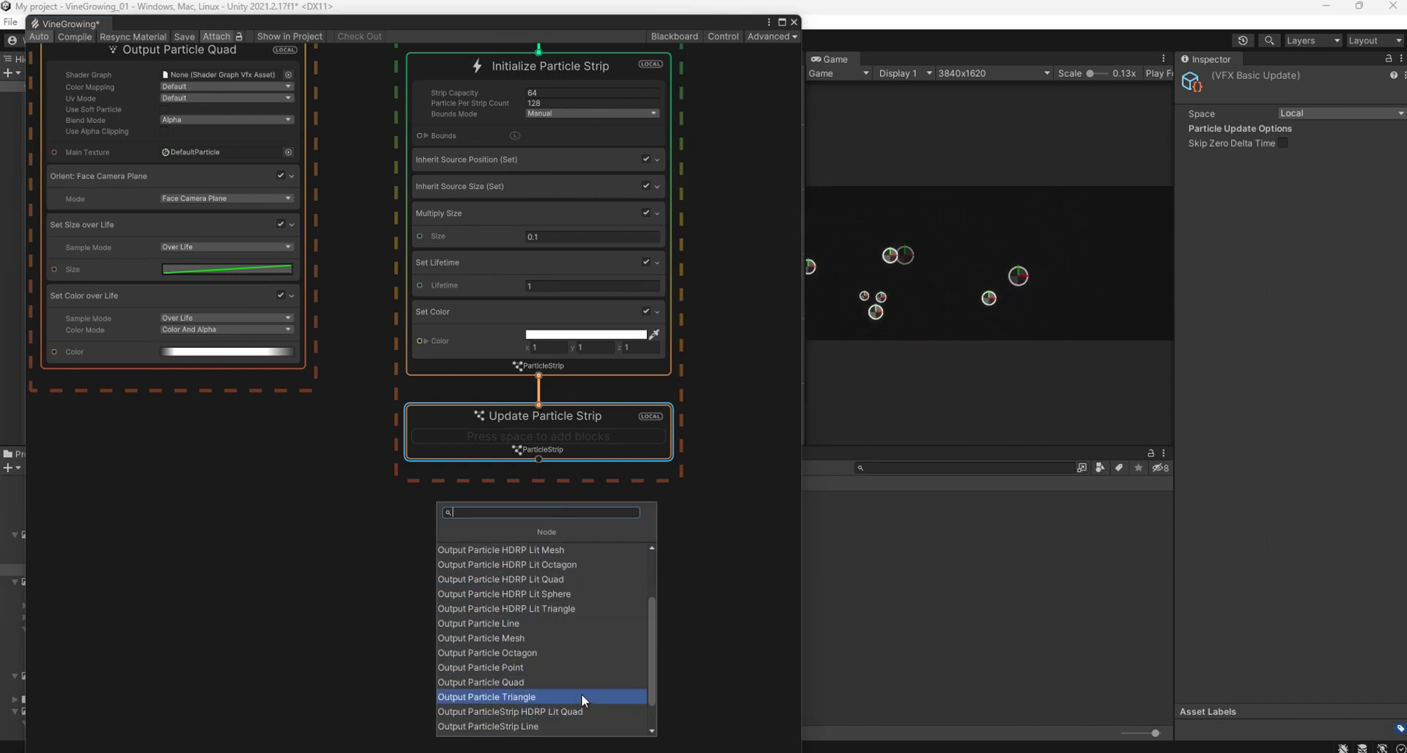
scroll(582, 693, up, 1)
scroll(582, 693, down, 2)
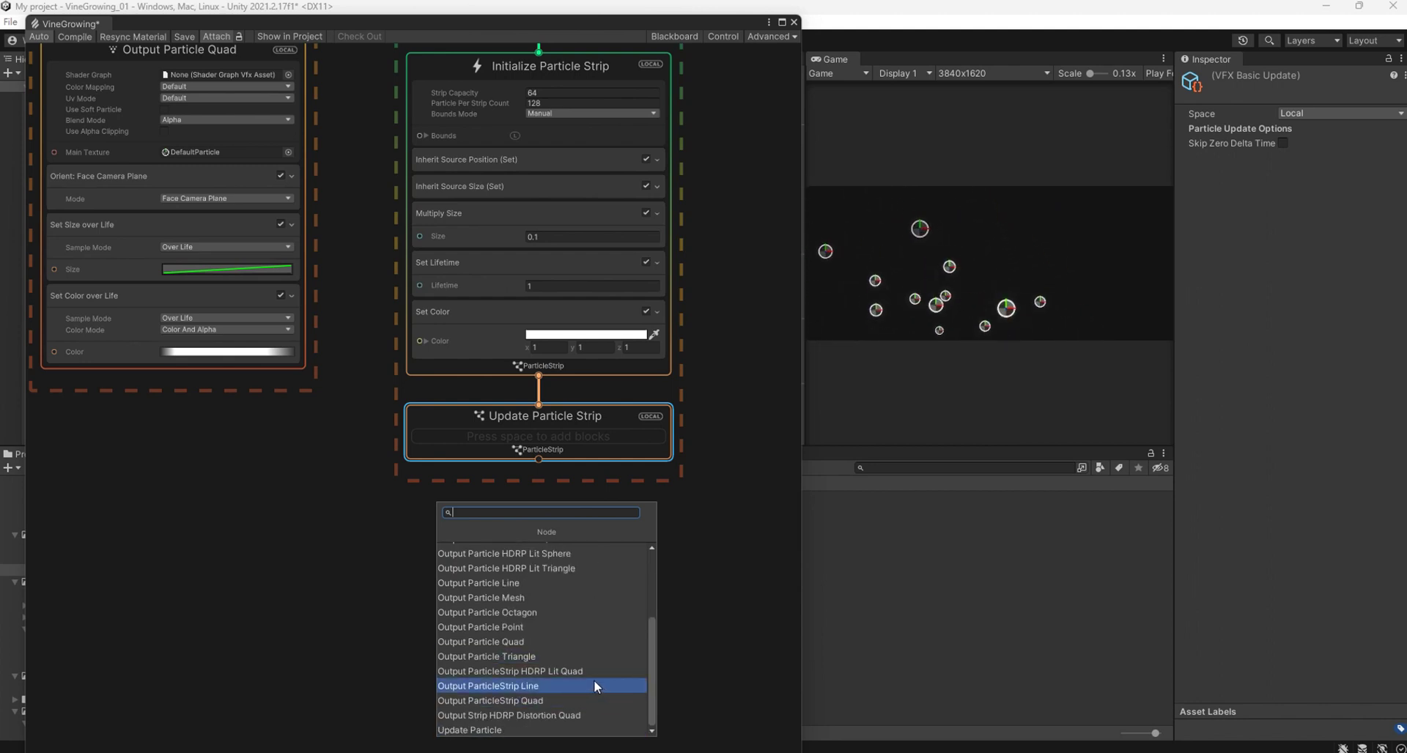
click(596, 701)
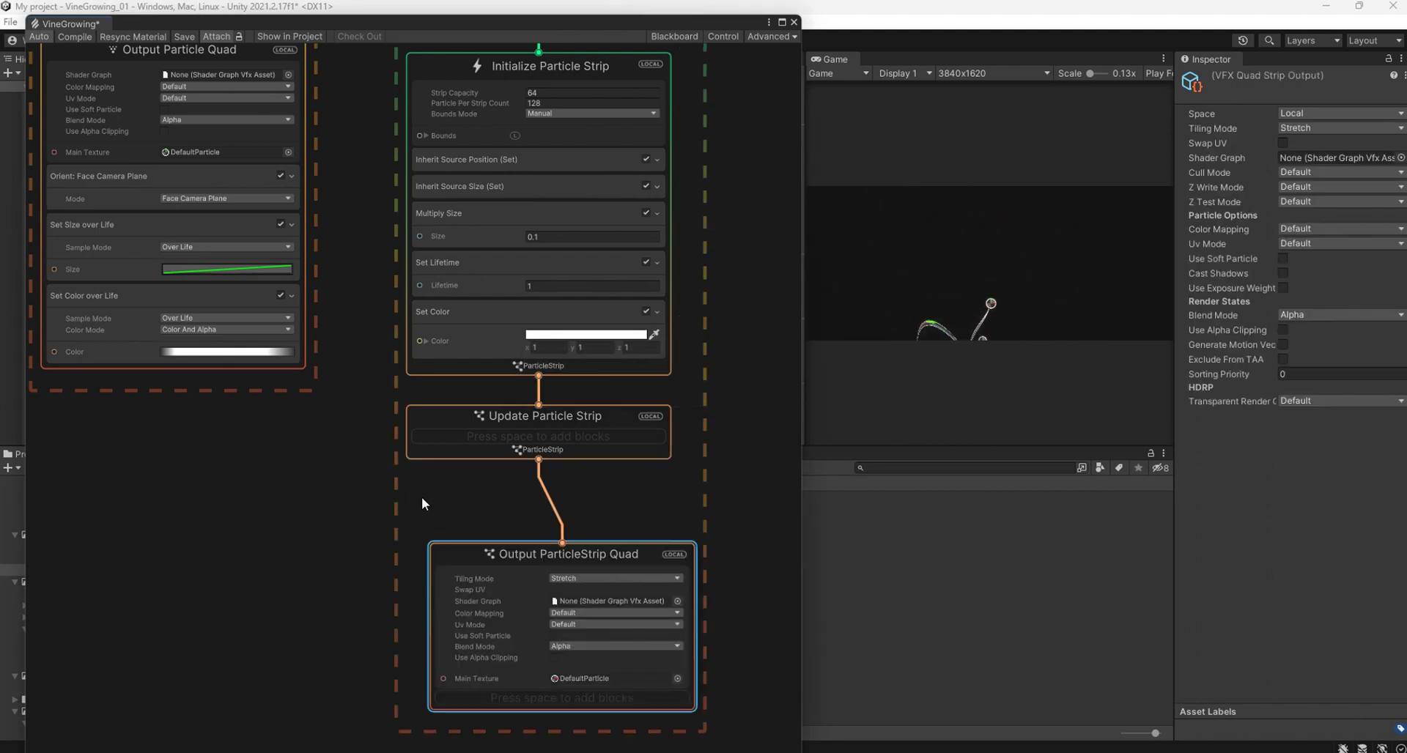
drag(528, 560, 489, 500)
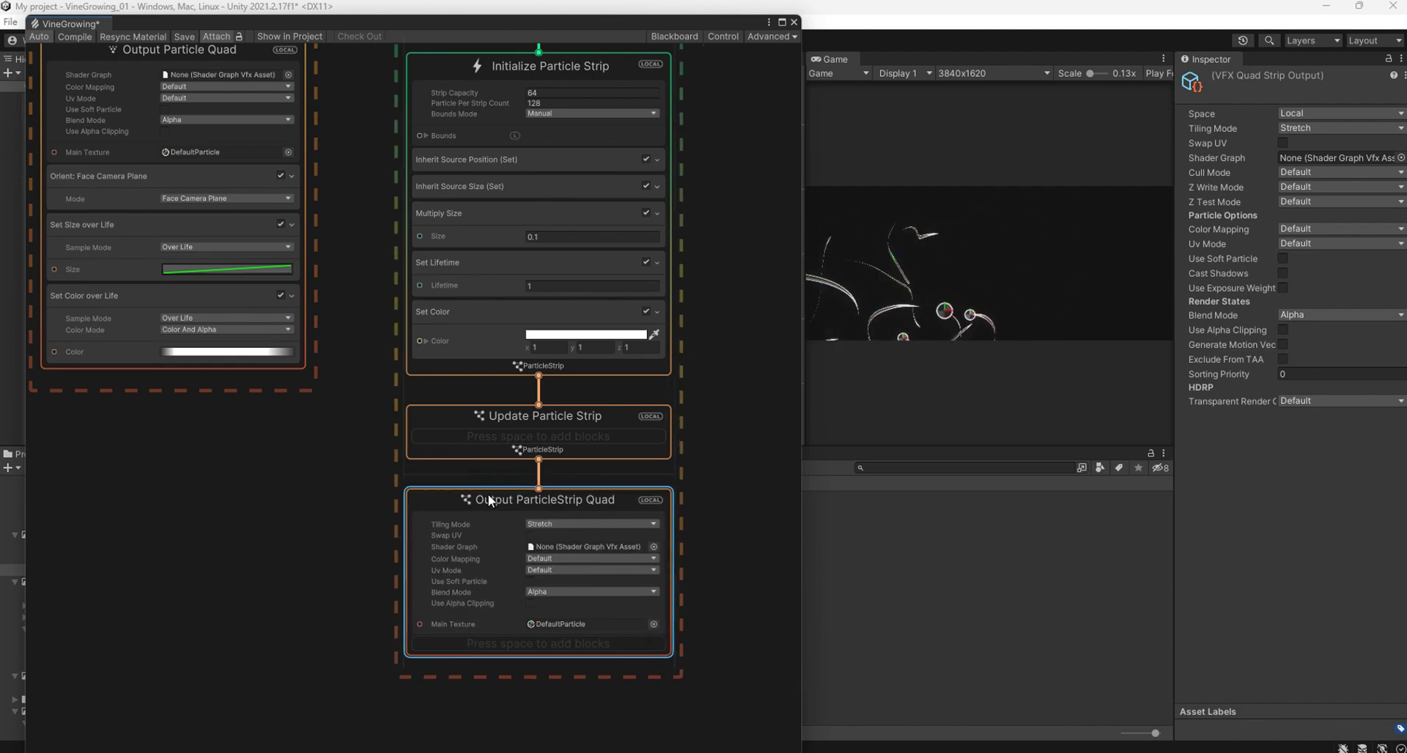
scroll(667, 568, up, 2)
scroll(676, 538, up, 1)
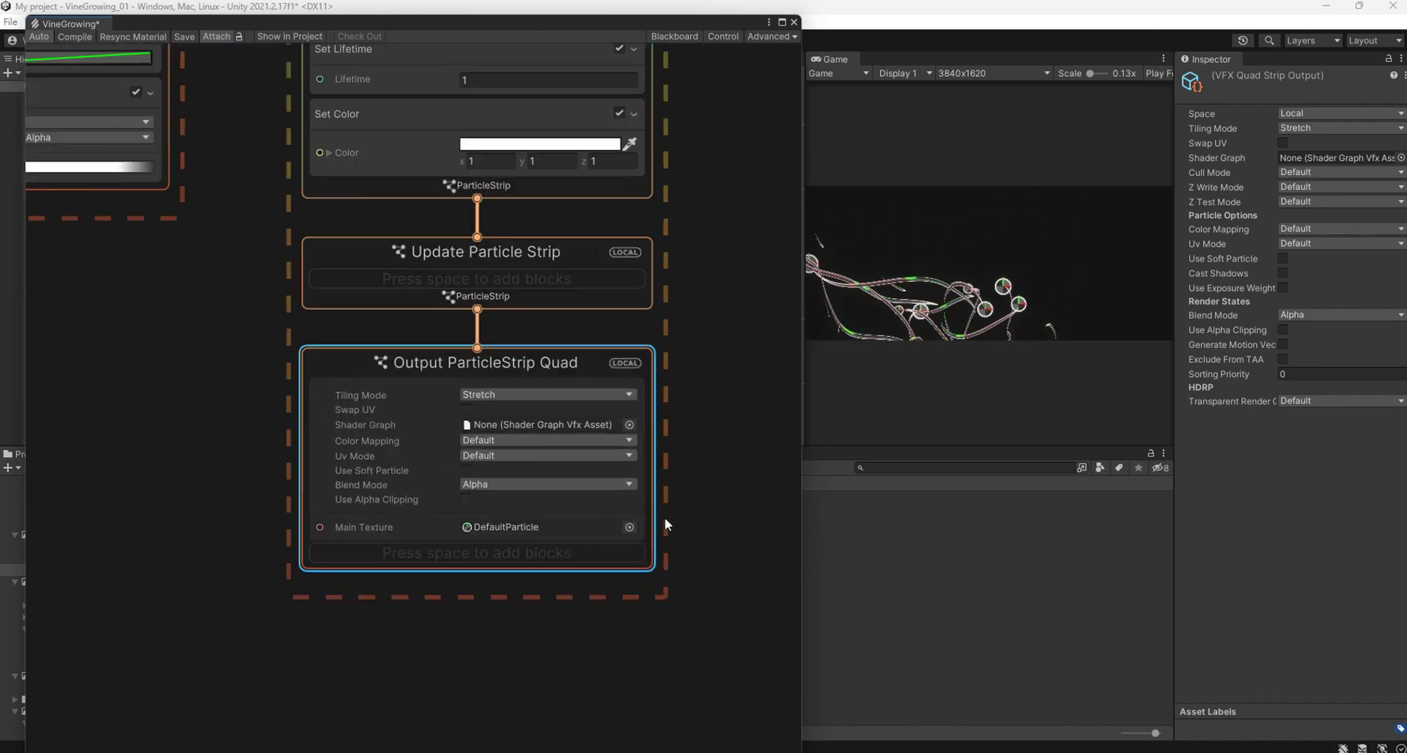
scroll(665, 517, up, 1)
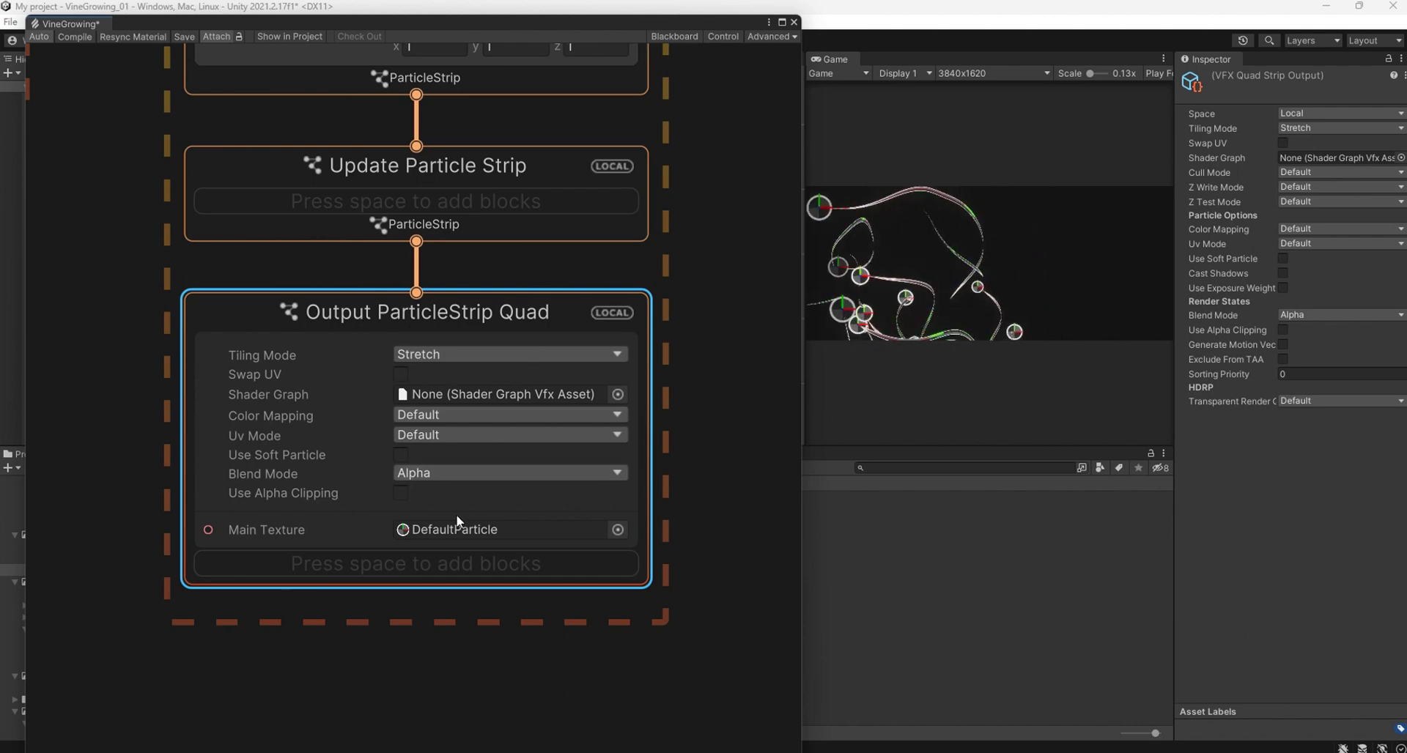
Set the strip output's Main Texture to Default-Particle.
click(618, 529)
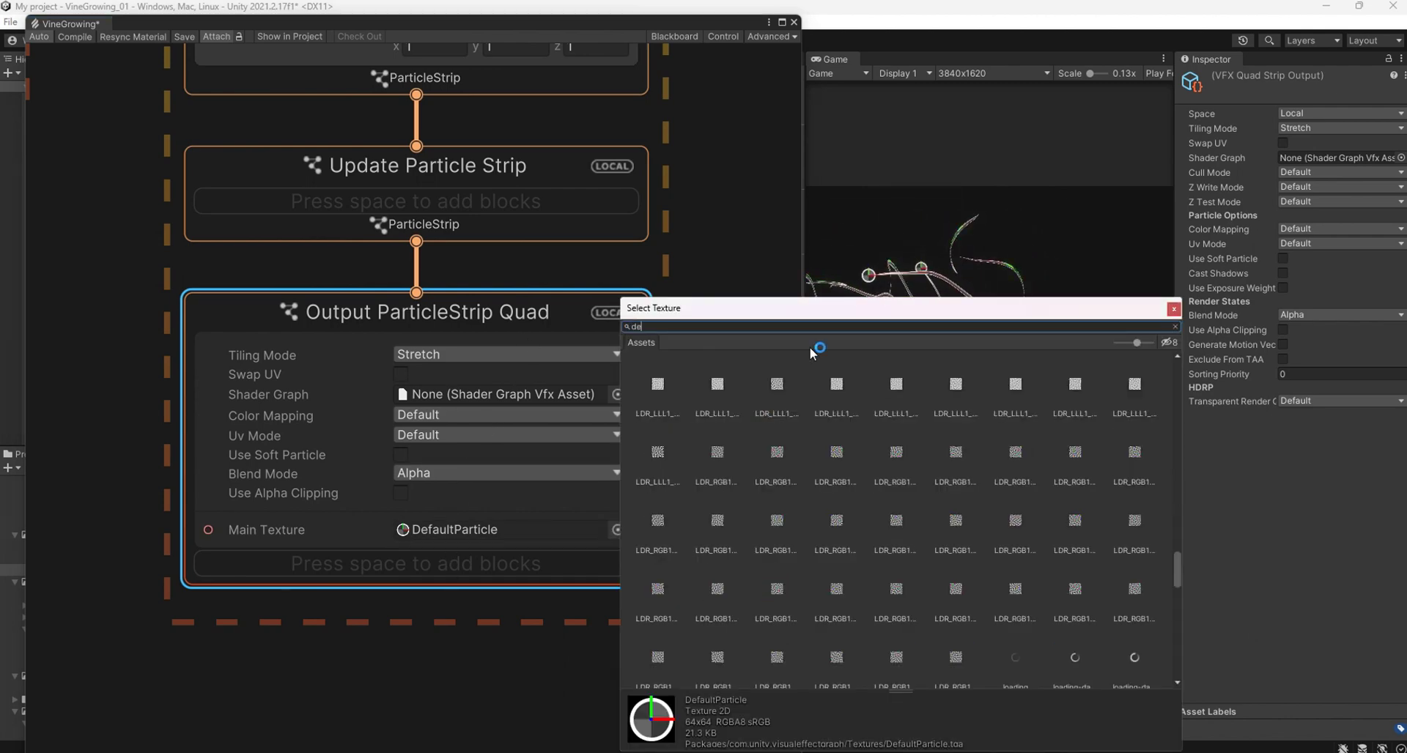
text(def)
click(1146, 393)
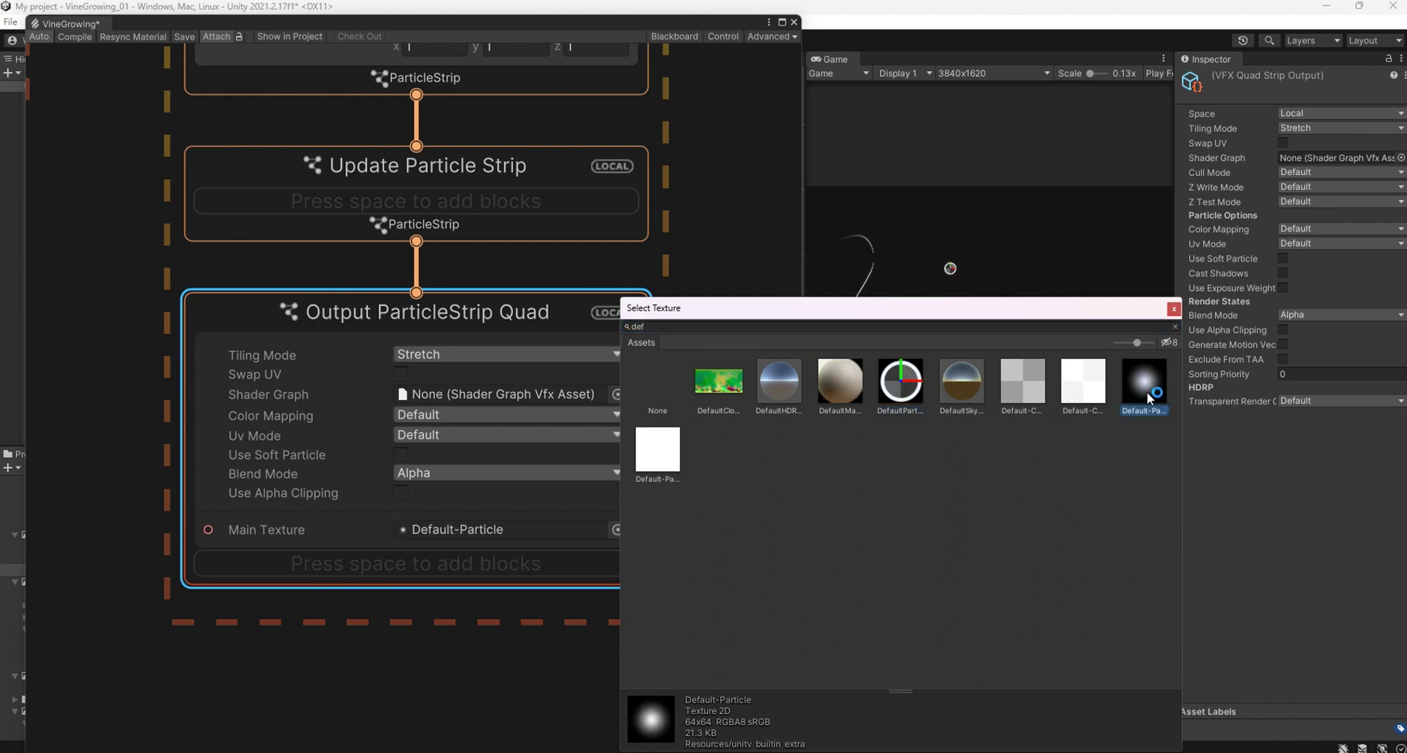
click(1173, 309)
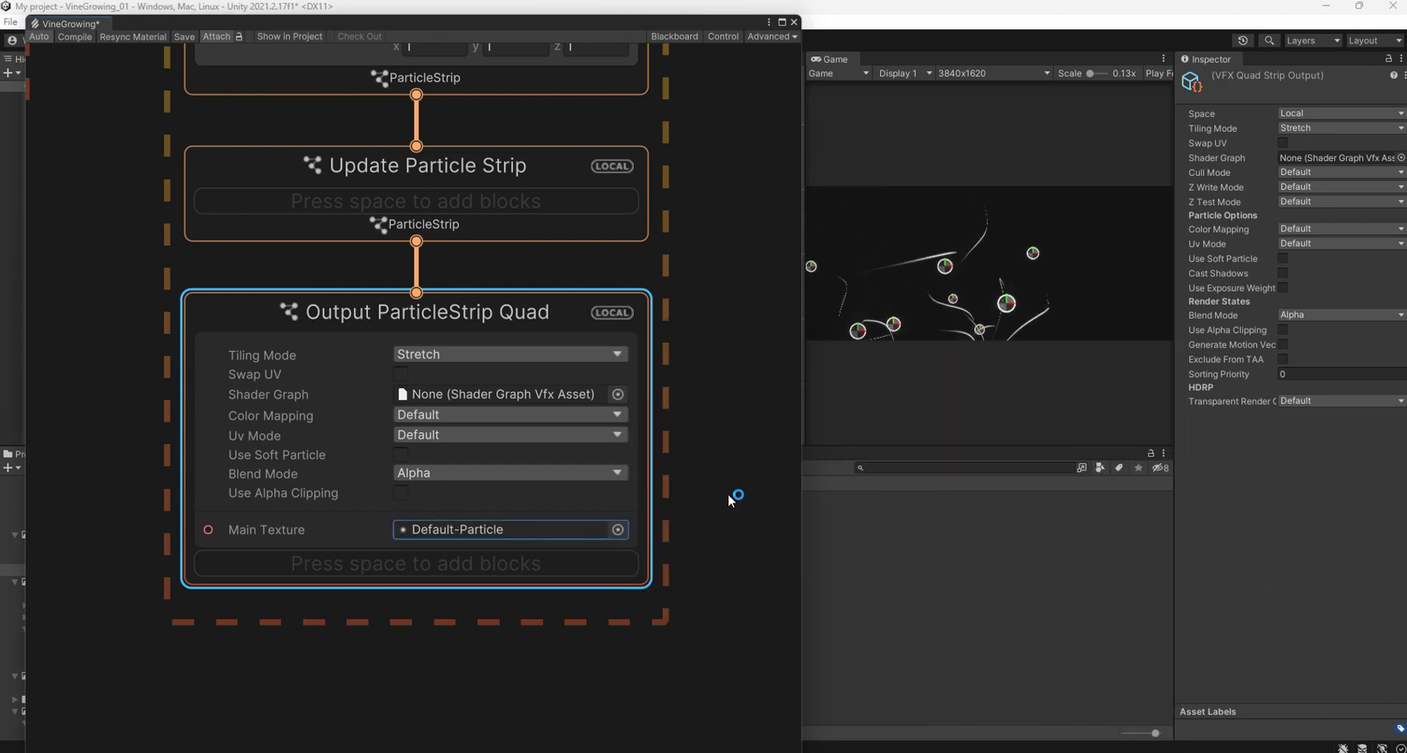
Add an Orient: Face Camera Position block to the Output ParticleStrip Quad.
right_click(576, 534)
click(523, 375)
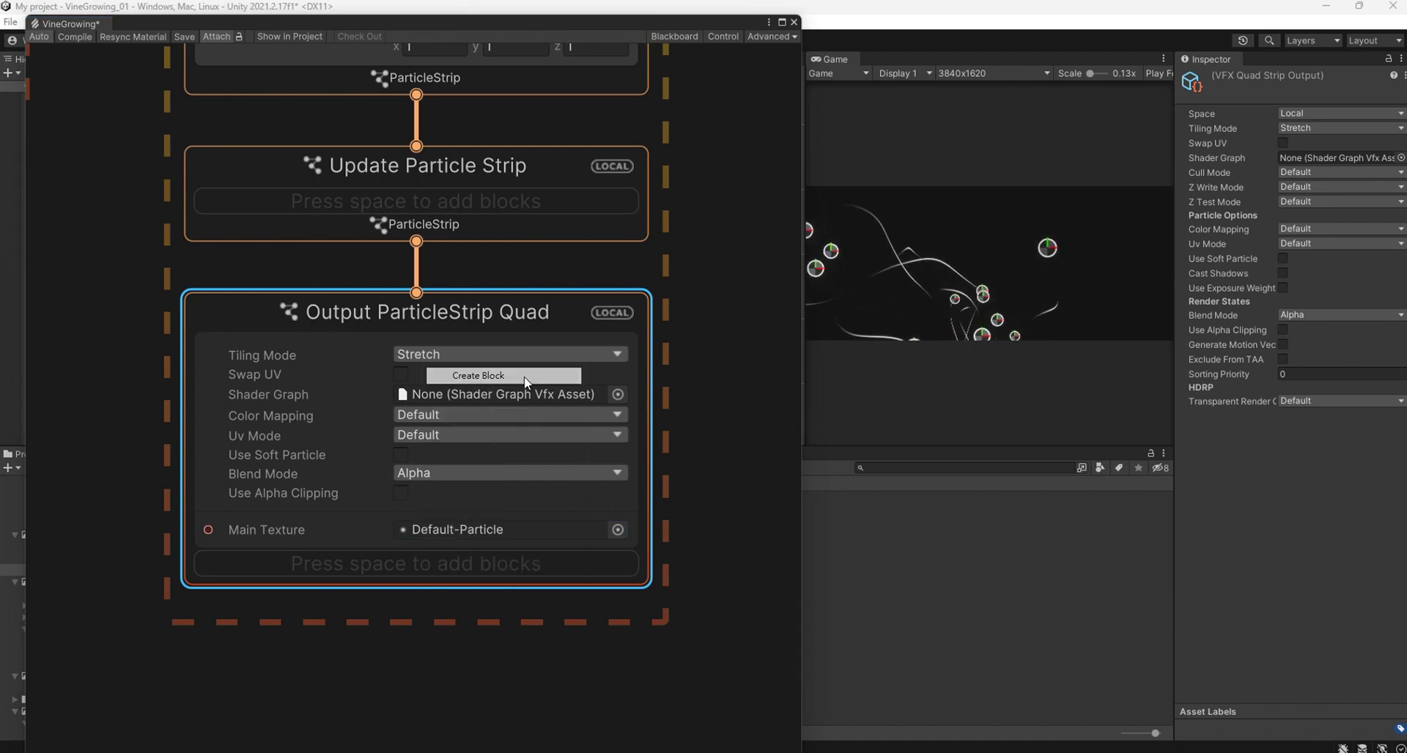
text(orie )
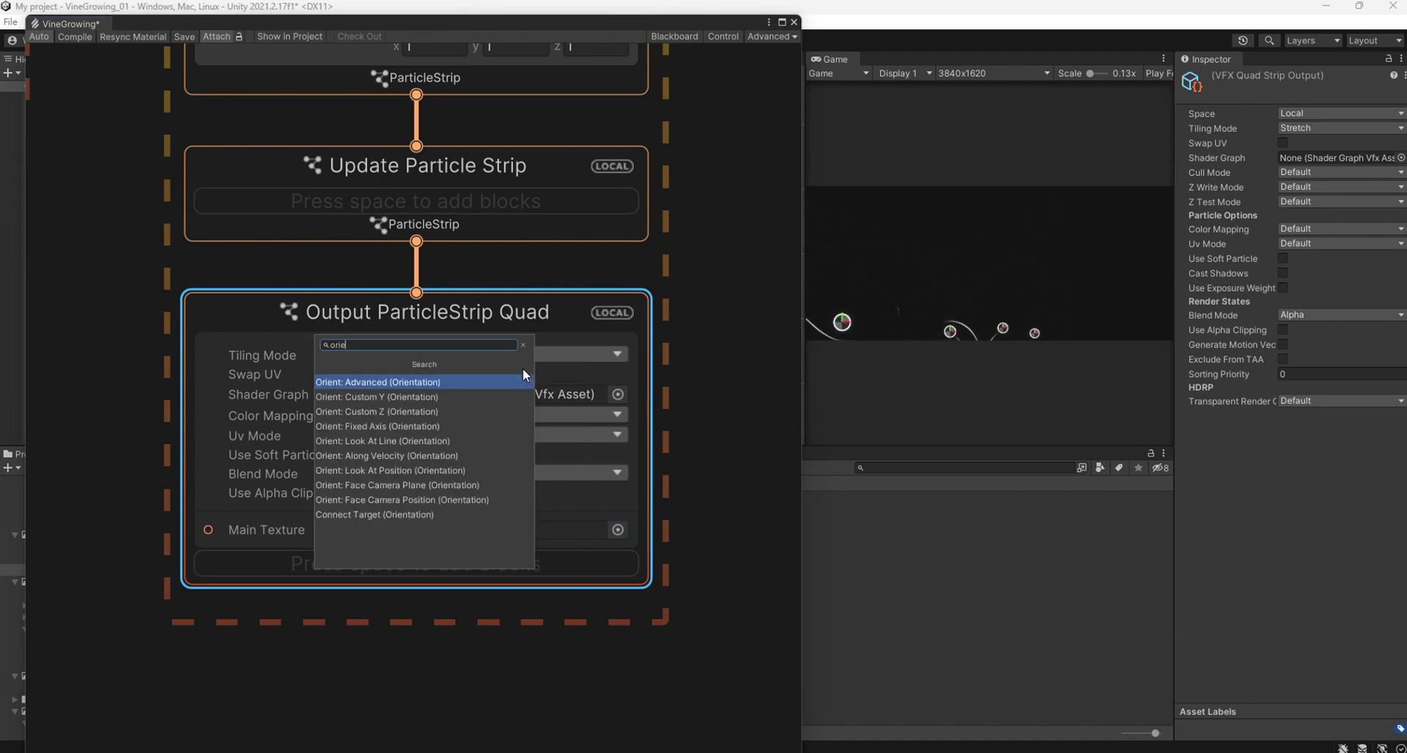
text(fac)
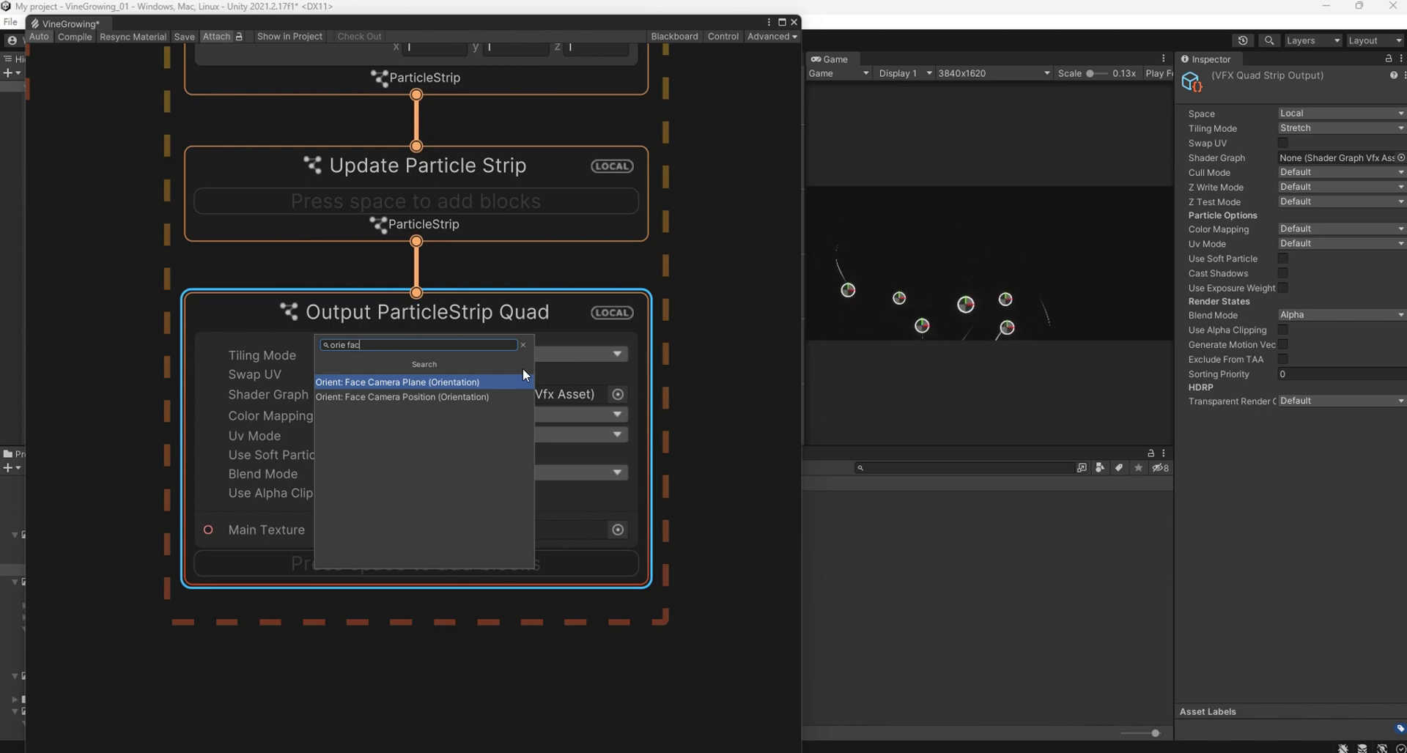
key(Down)
key(Return)
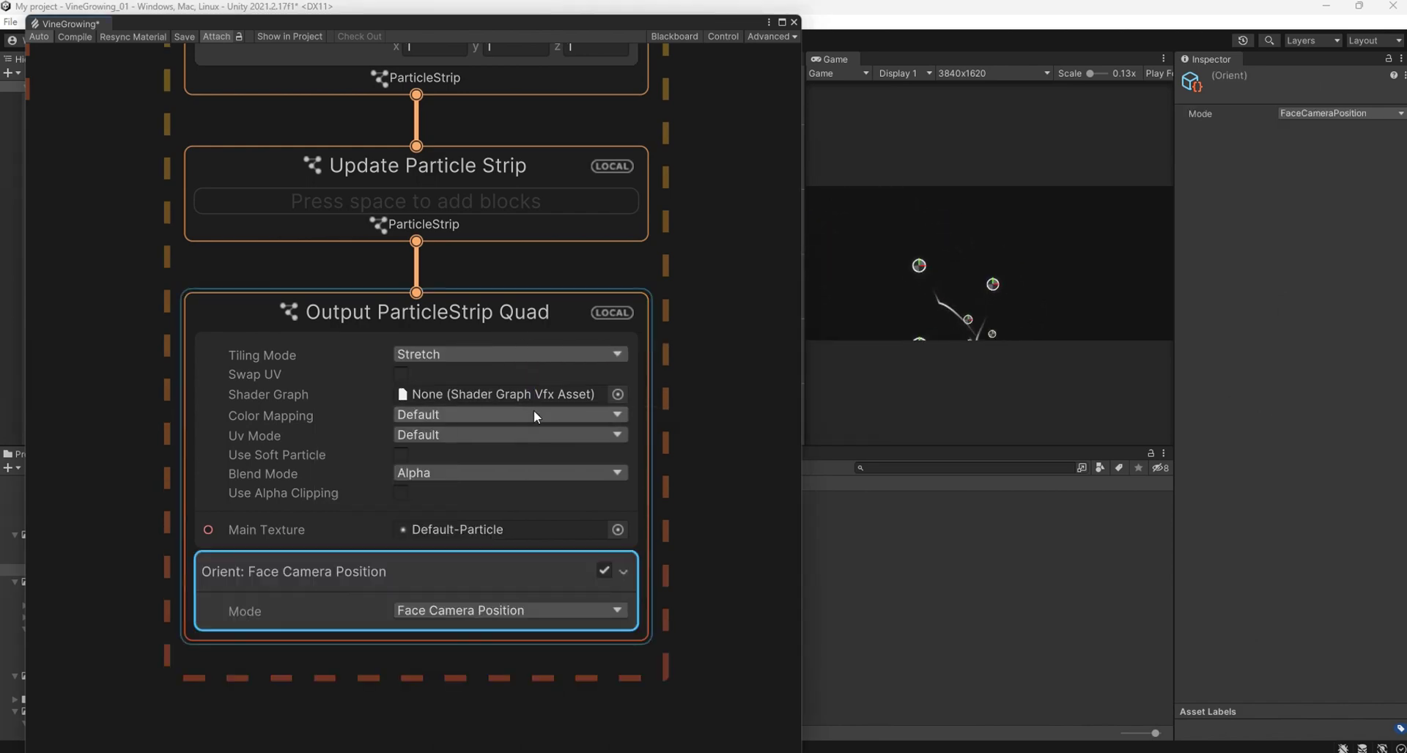
Add a Set Size over Life block to the Output ParticleStrip Quad.
middle_drag(512, 664, 488, 509)
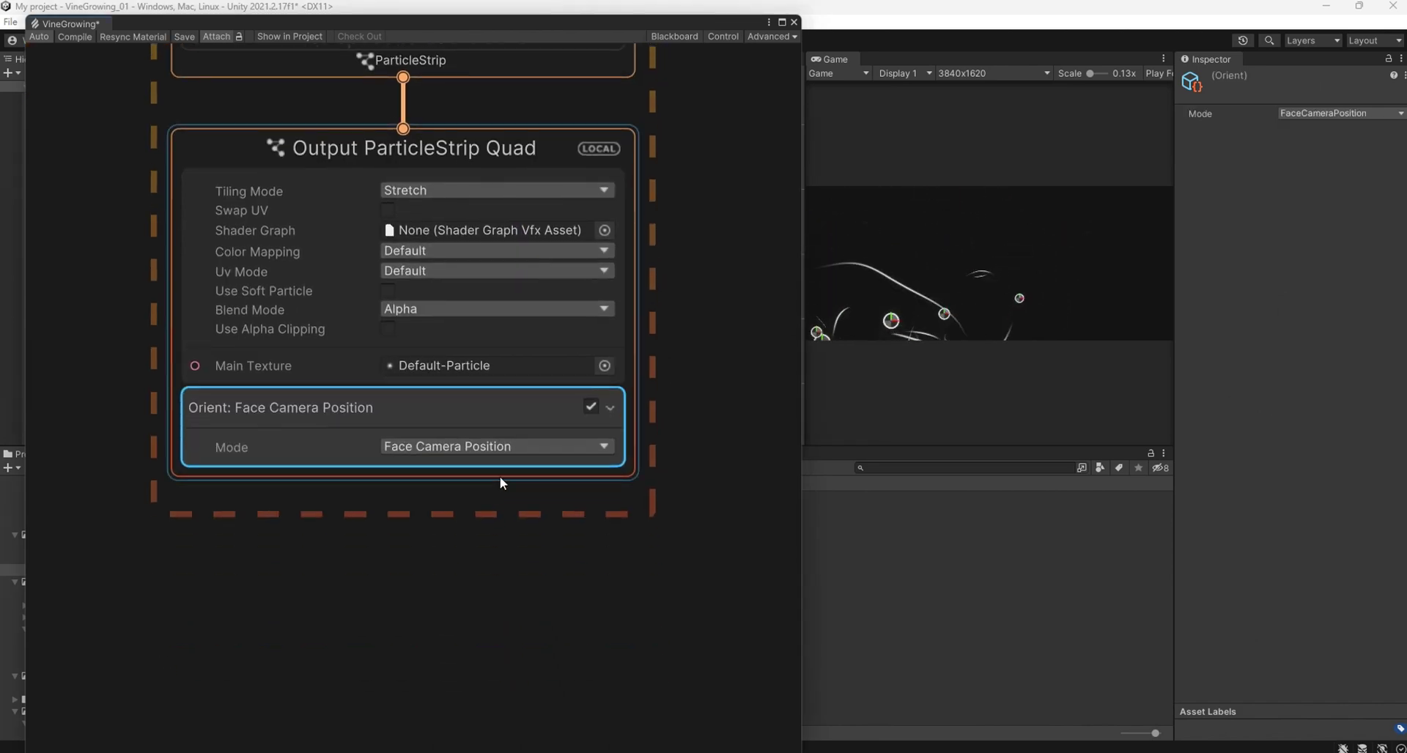
right_click(500, 476)
click(532, 487)
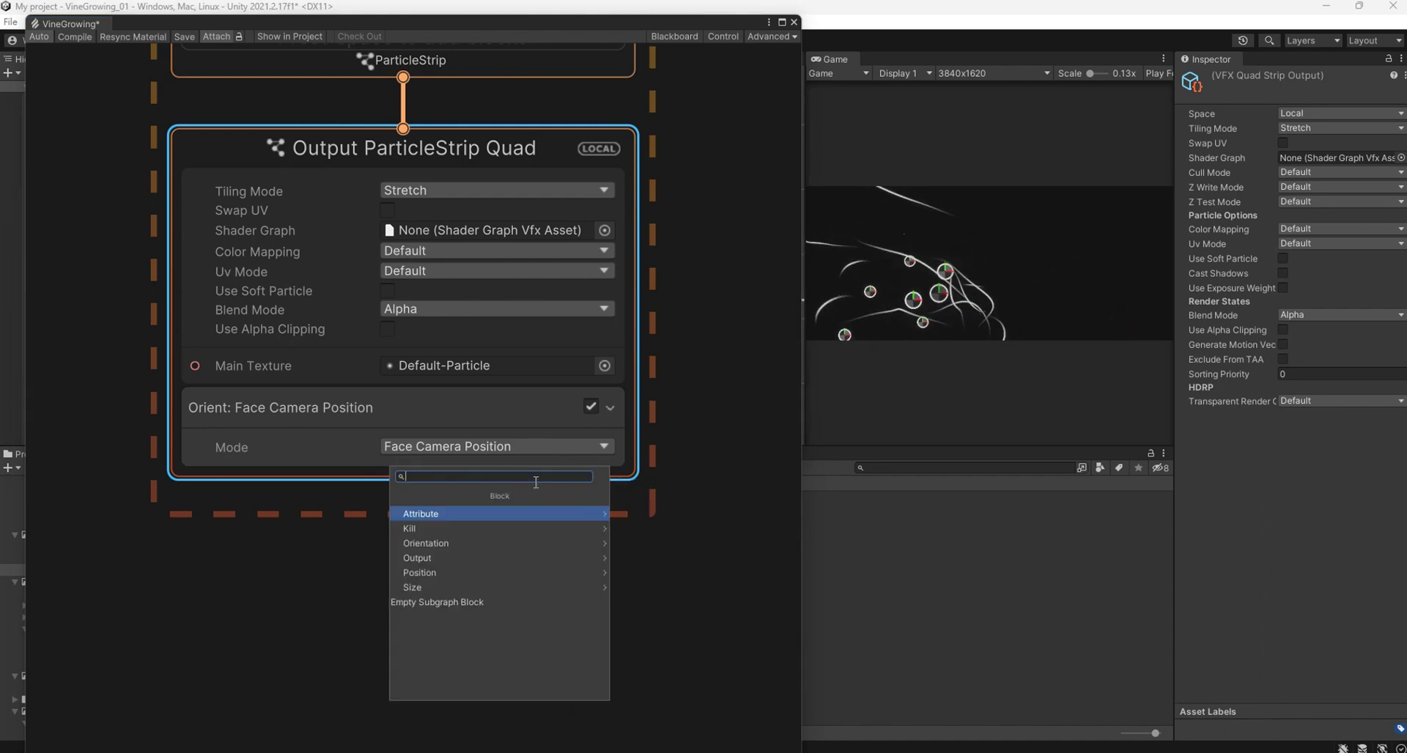
text(mul)
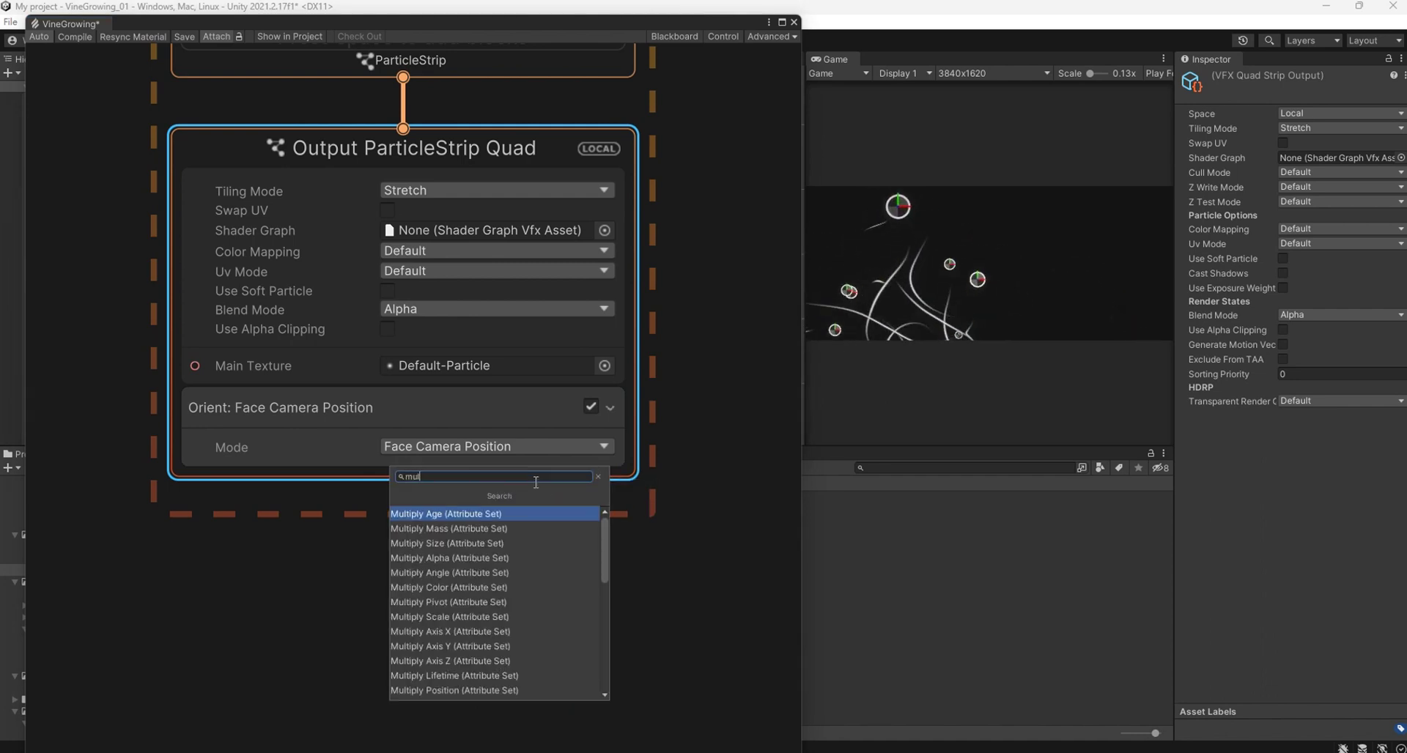
key(BackSpace)
key(BackSpace)
key(BackSpace)
text(set s)
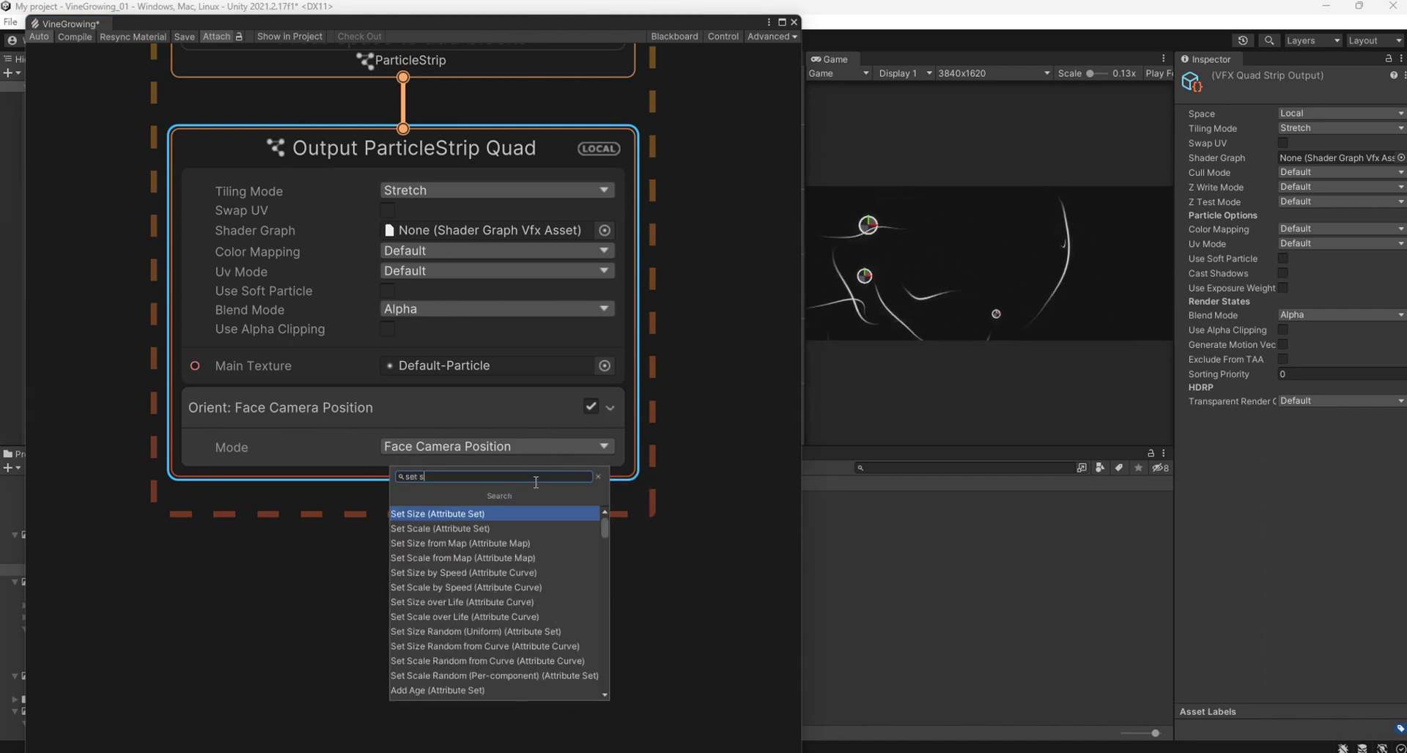
text(ize over life)
key(Return)
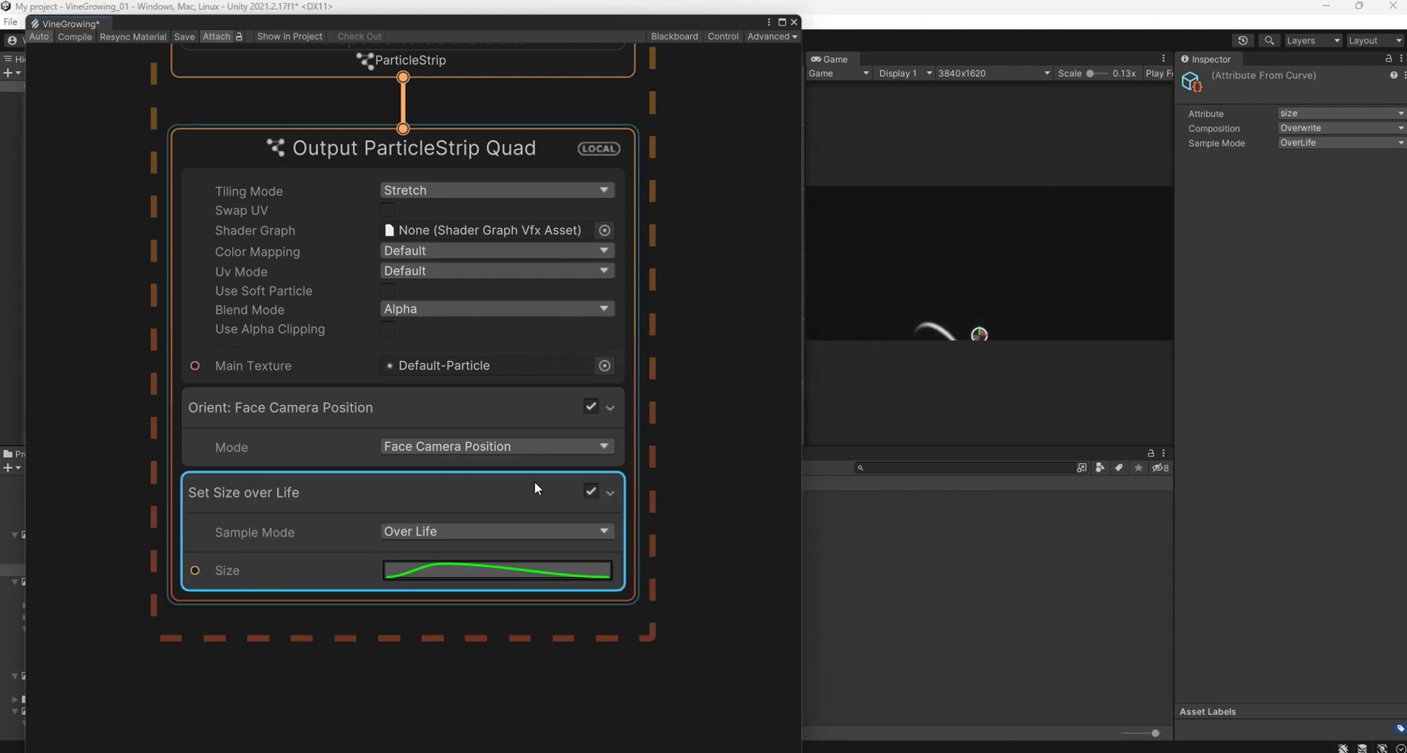
Switch the size block's composition to Multiply and set the Size curve's peak key to 1.
click(1364, 128)
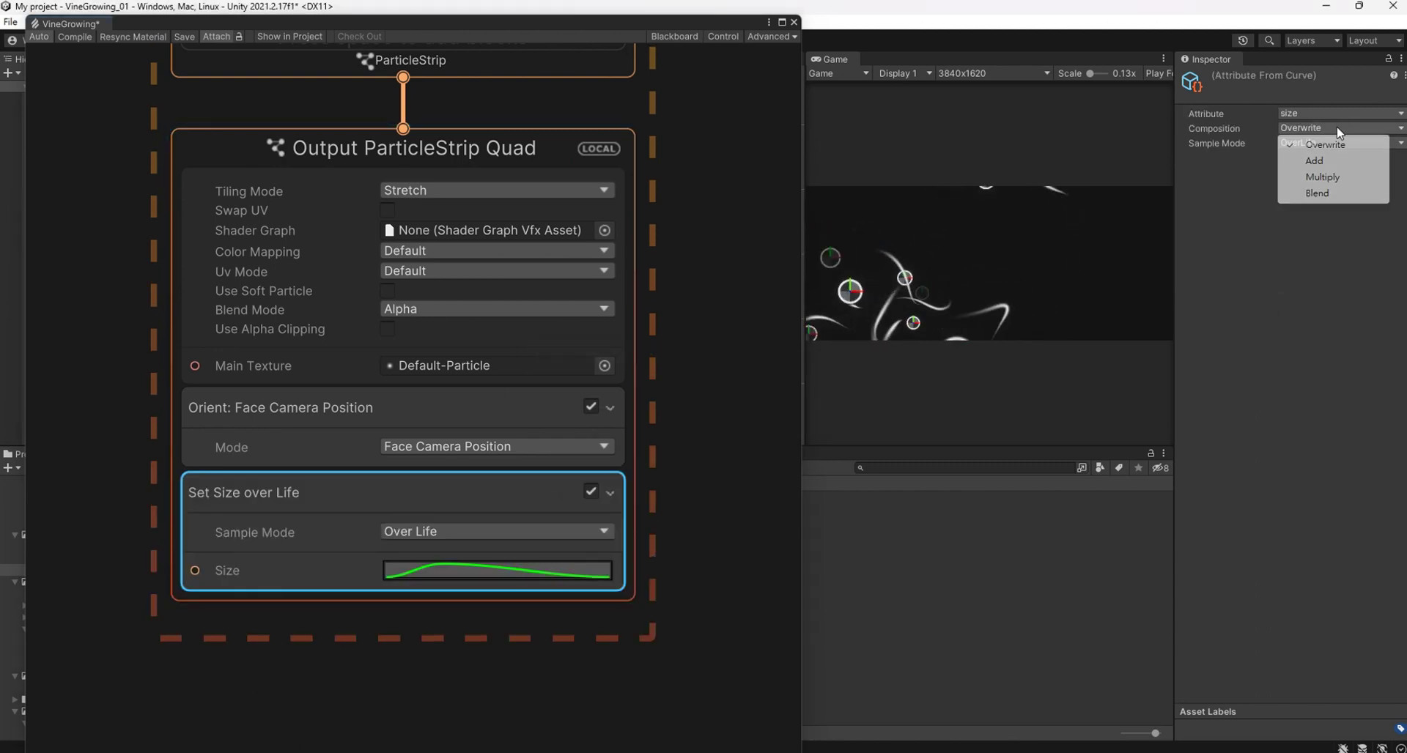
click(1326, 177)
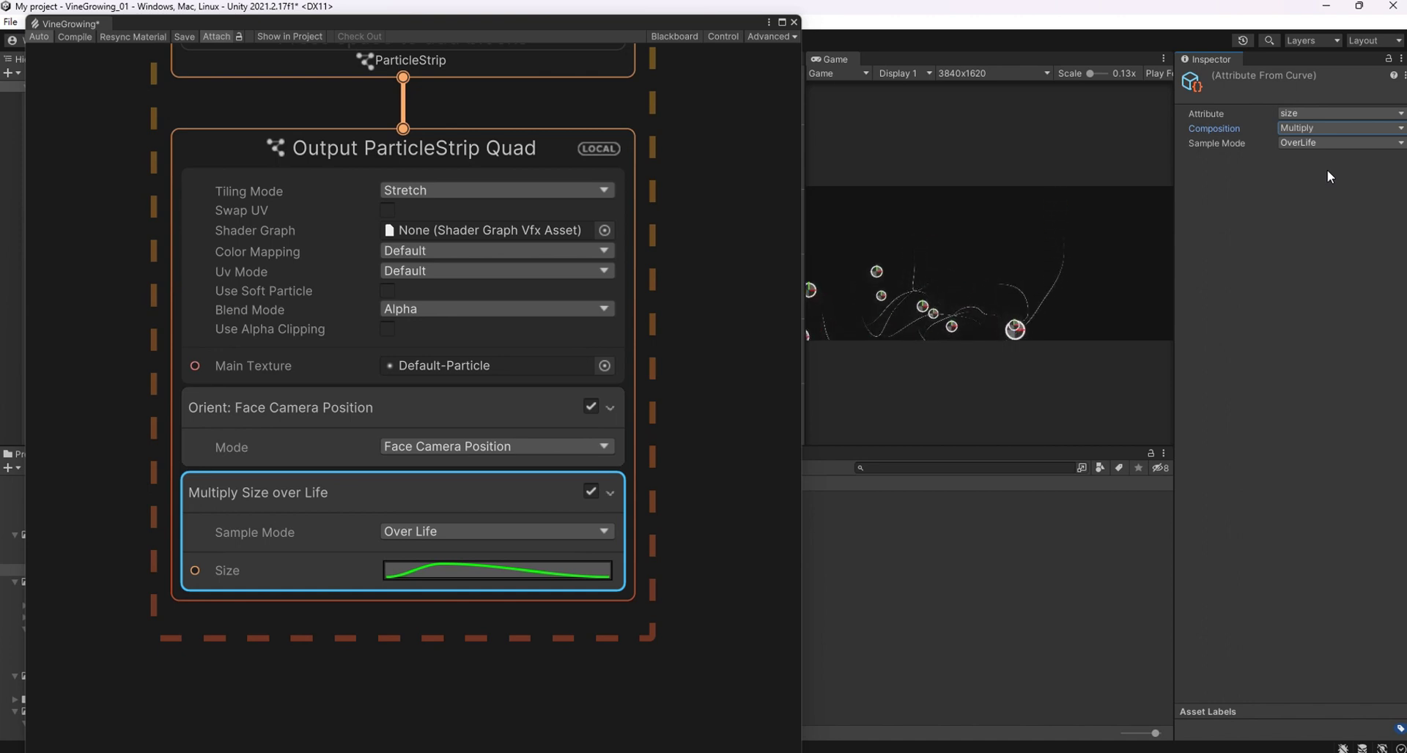
click(469, 570)
right_click(546, 610)
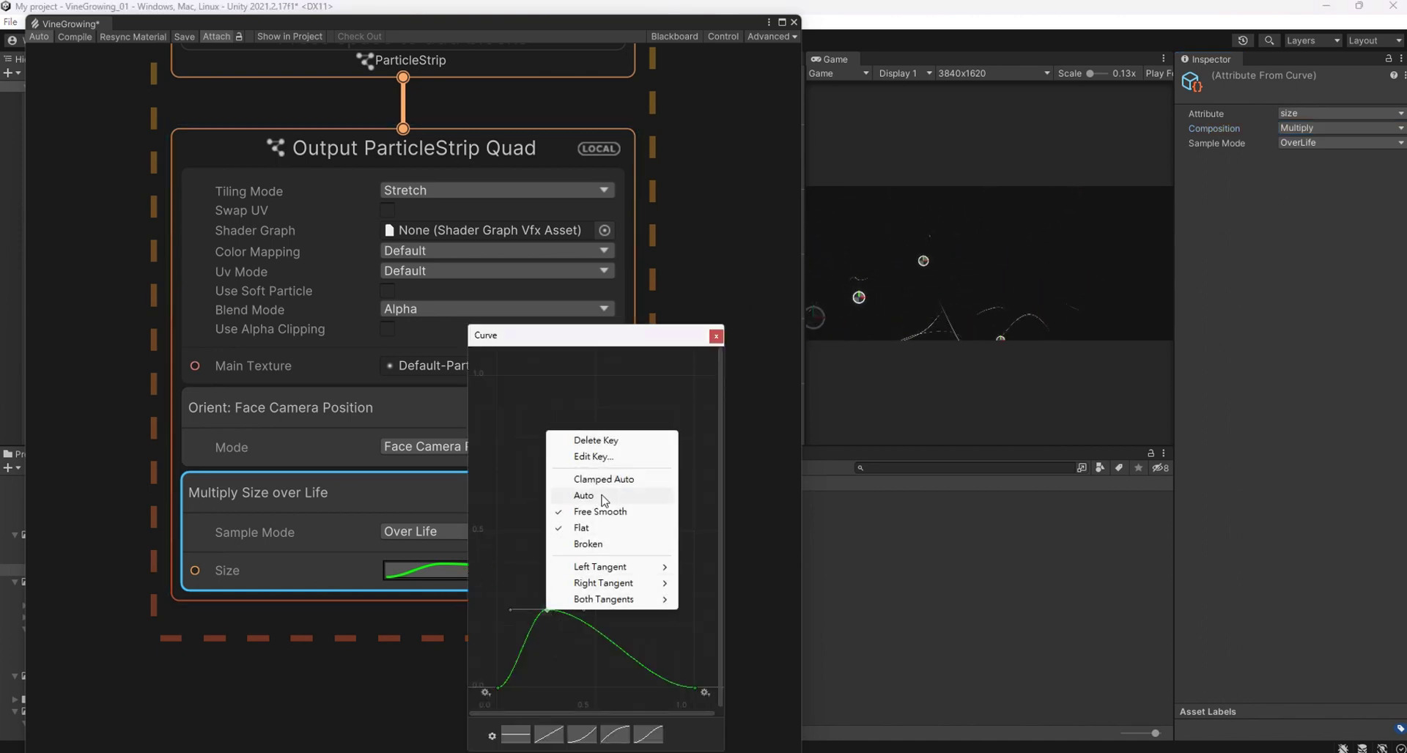
click(601, 457)
text(1)
text(.2)
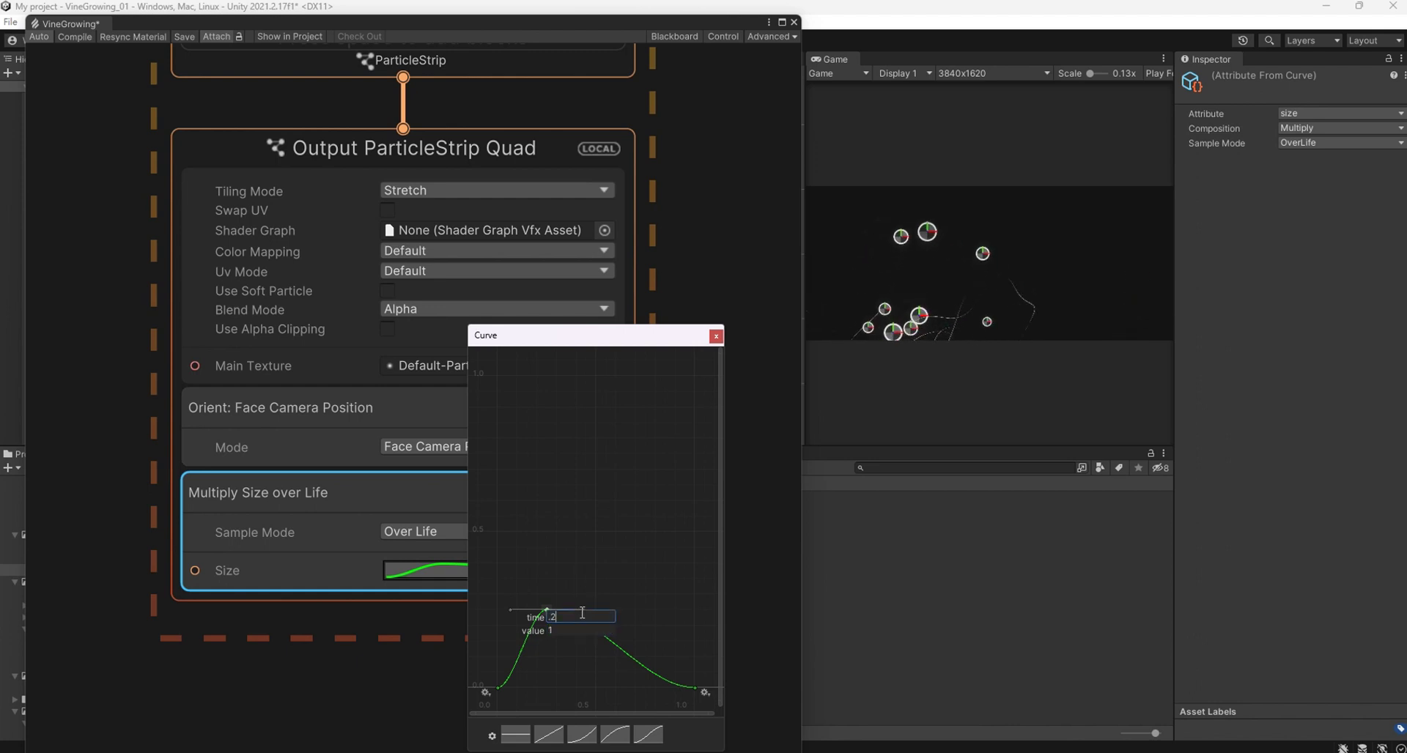
key(Return)
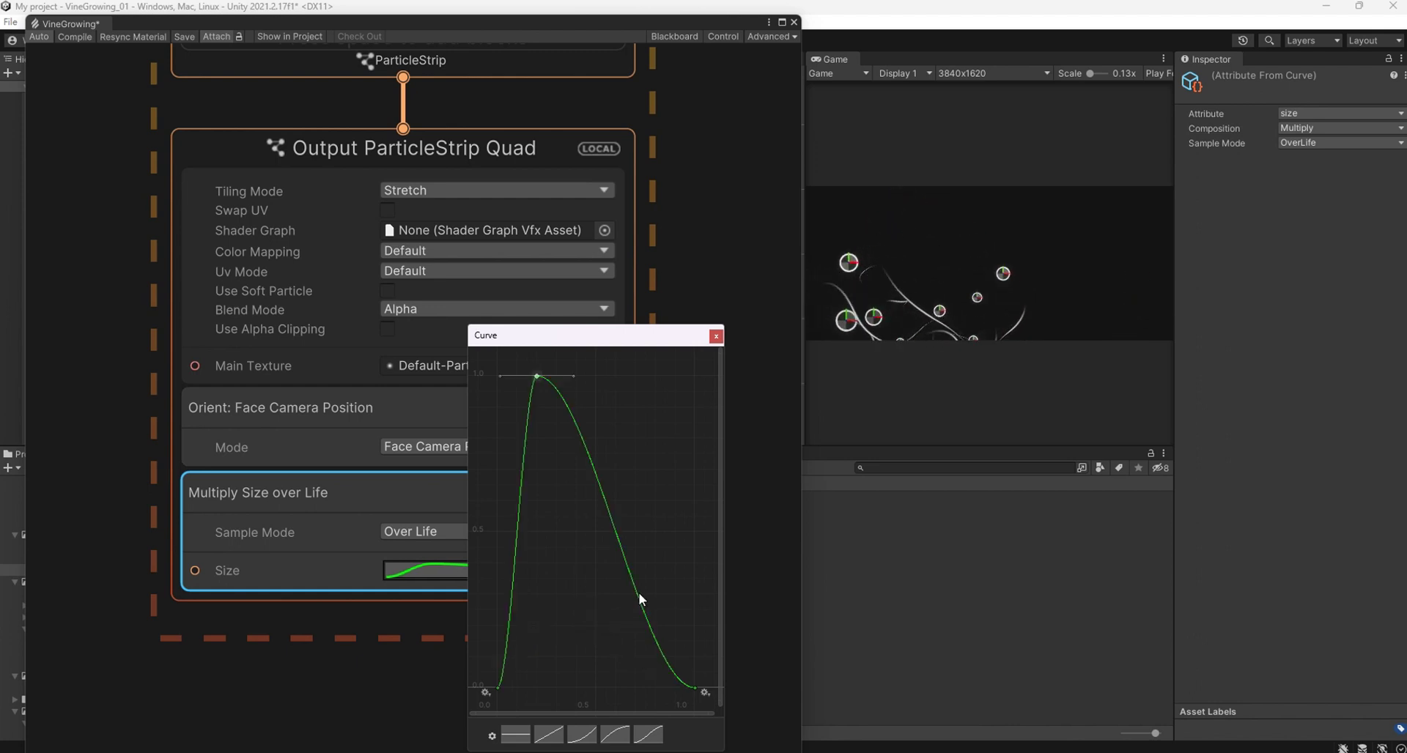
Set the second Size curve key's value to 1, forming a flat plateau.
right_click(639, 599)
click(664, 440)
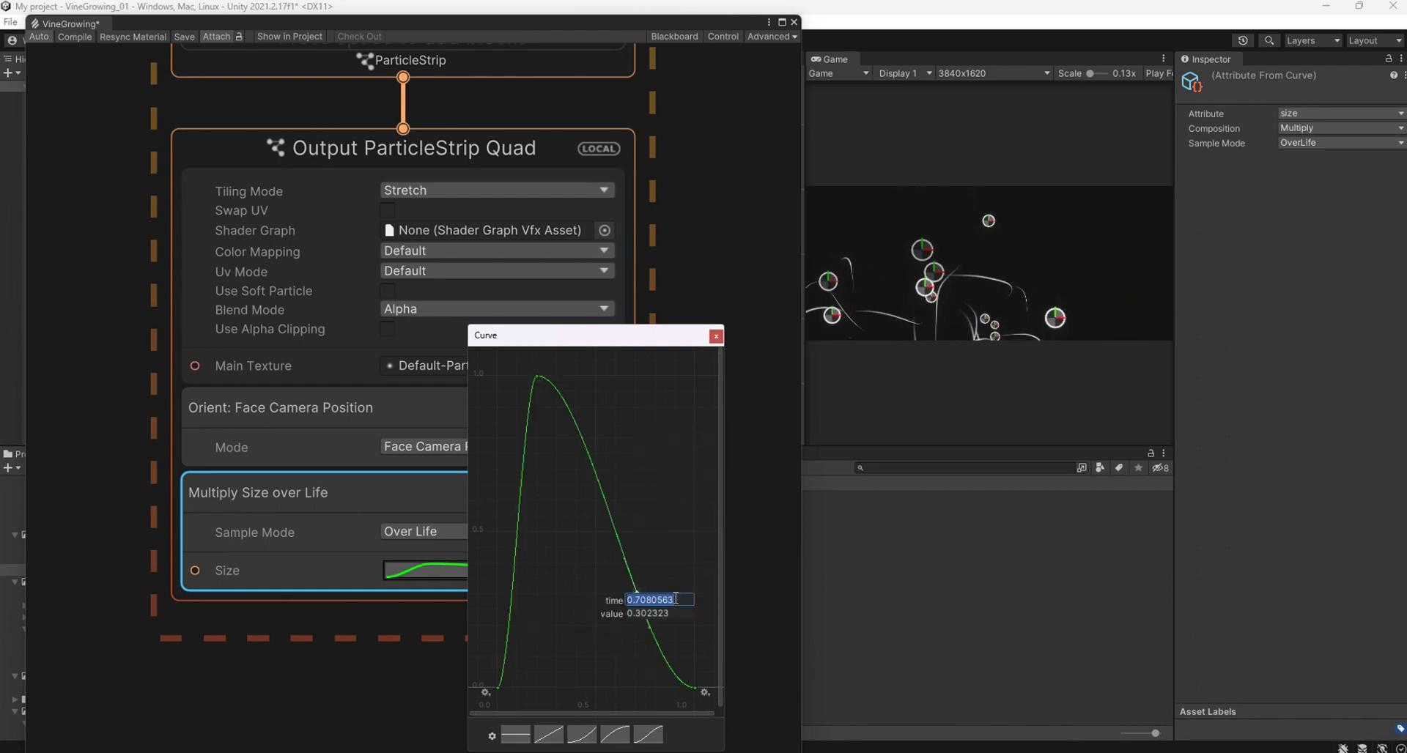
key(Tab)
text(1)
key(Return)
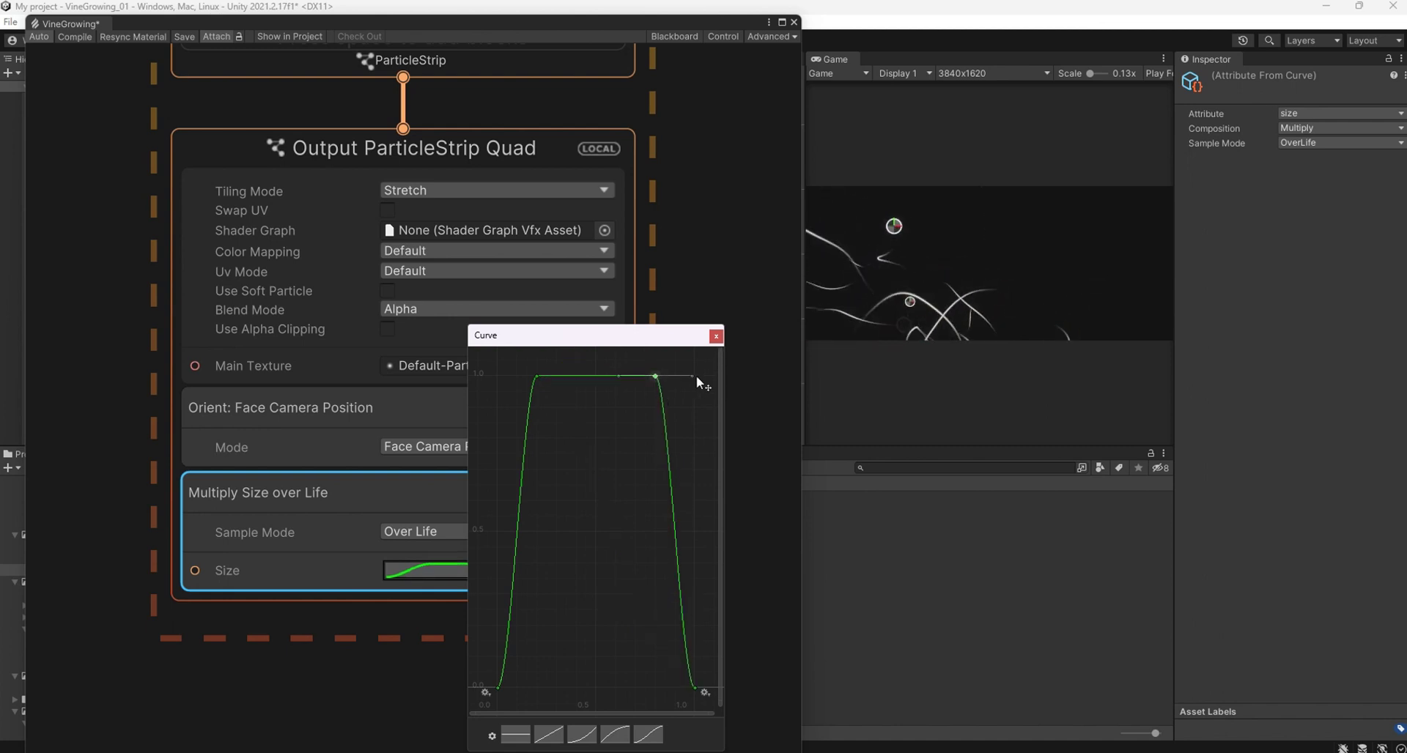
click(716, 335)
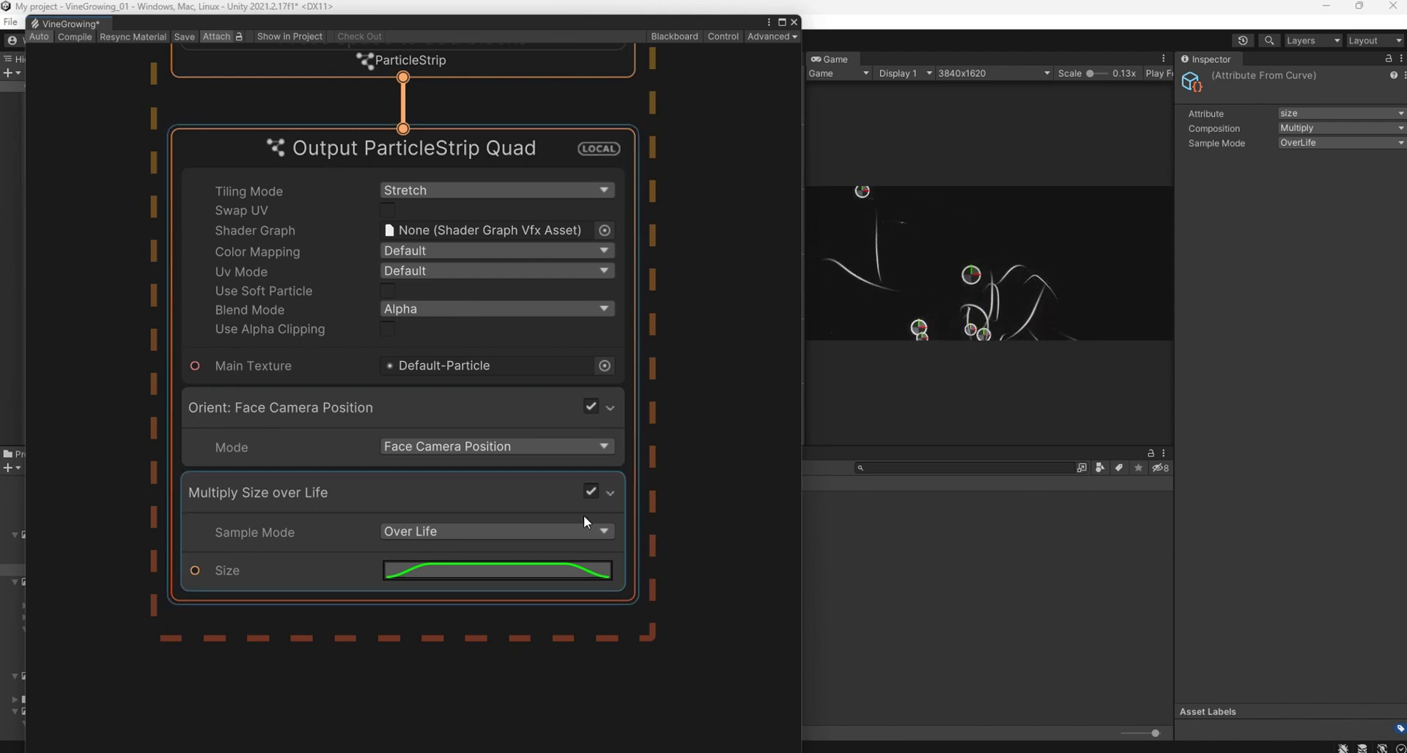
Assign the White1px texture from the Textures folder to the strip output.
drag(547, 23, 1147, 39)
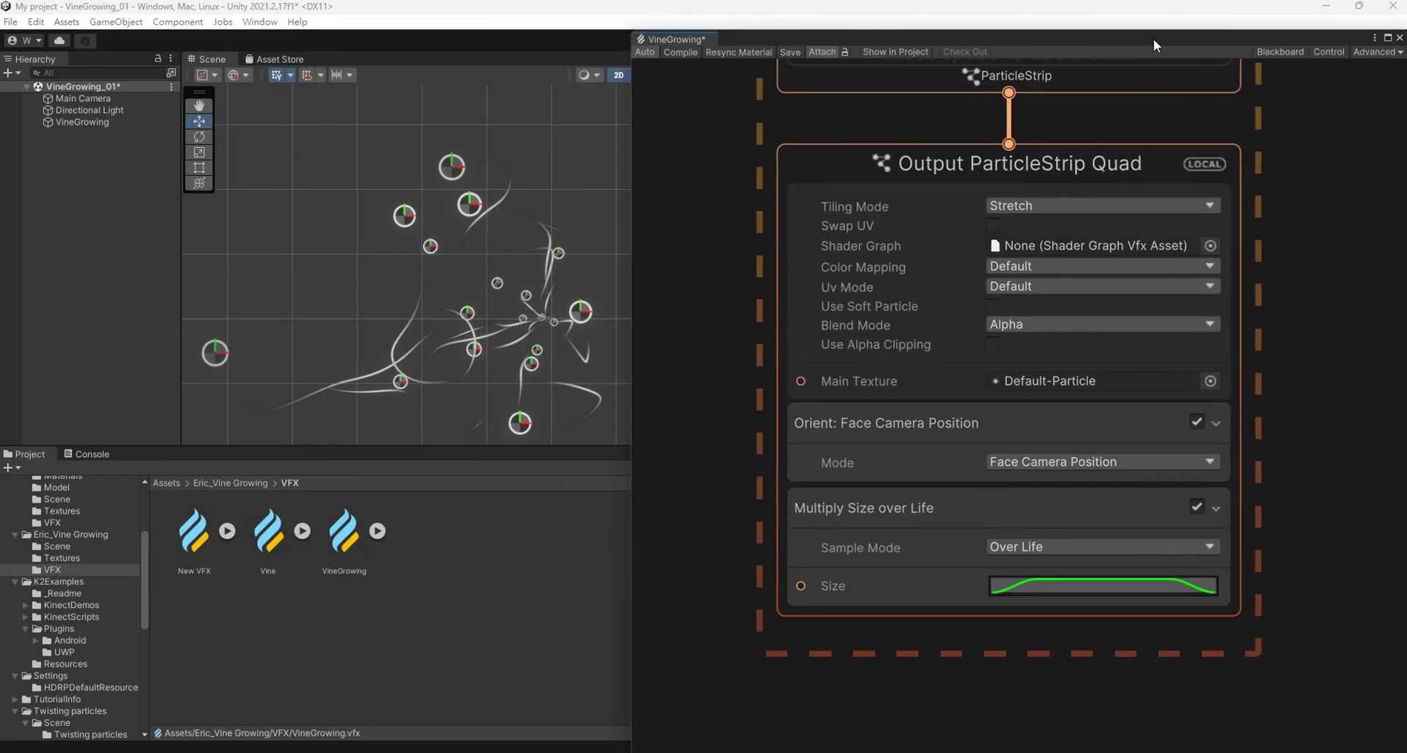
click(76, 560)
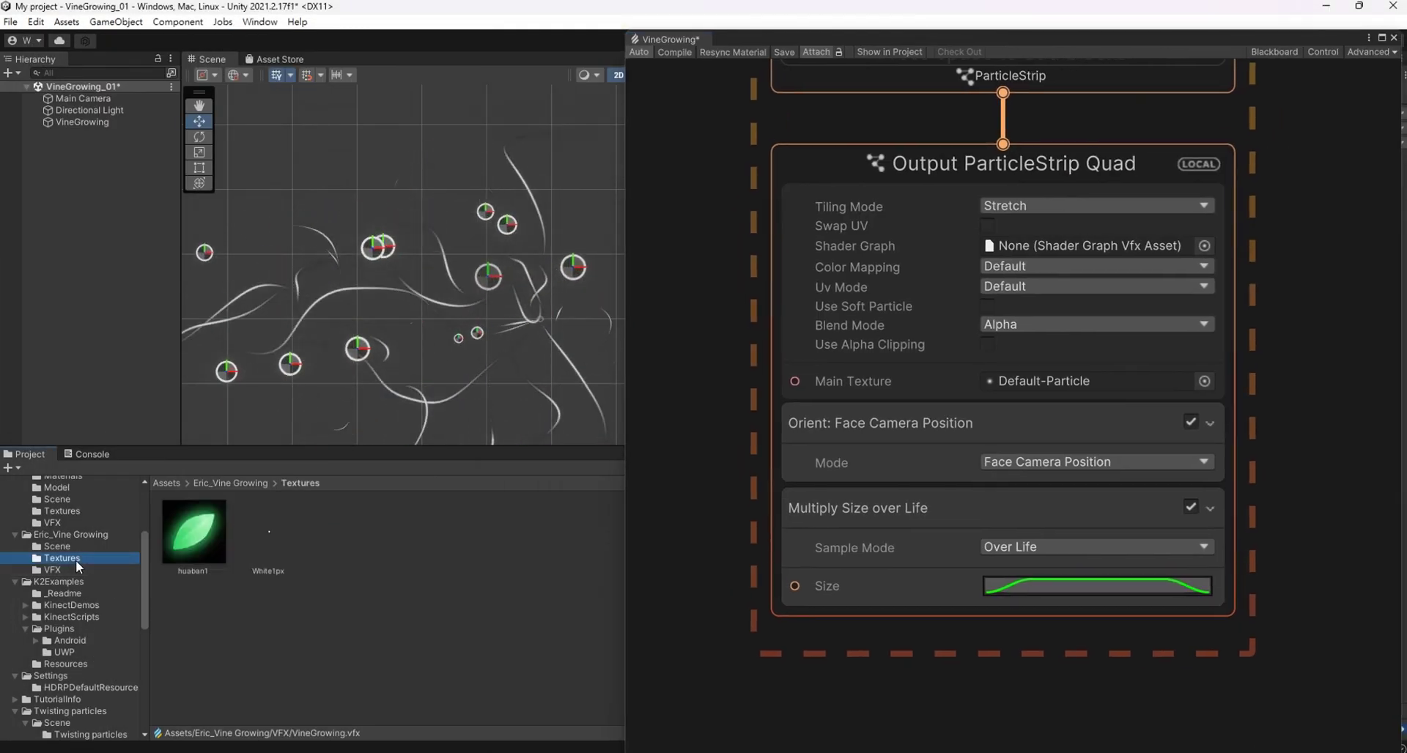
click(268, 546)
mouse_move(1184, 43)
mouse_down()
mouse_move(1171, 88)
mouse_move(1111, 58)
mouse_up()
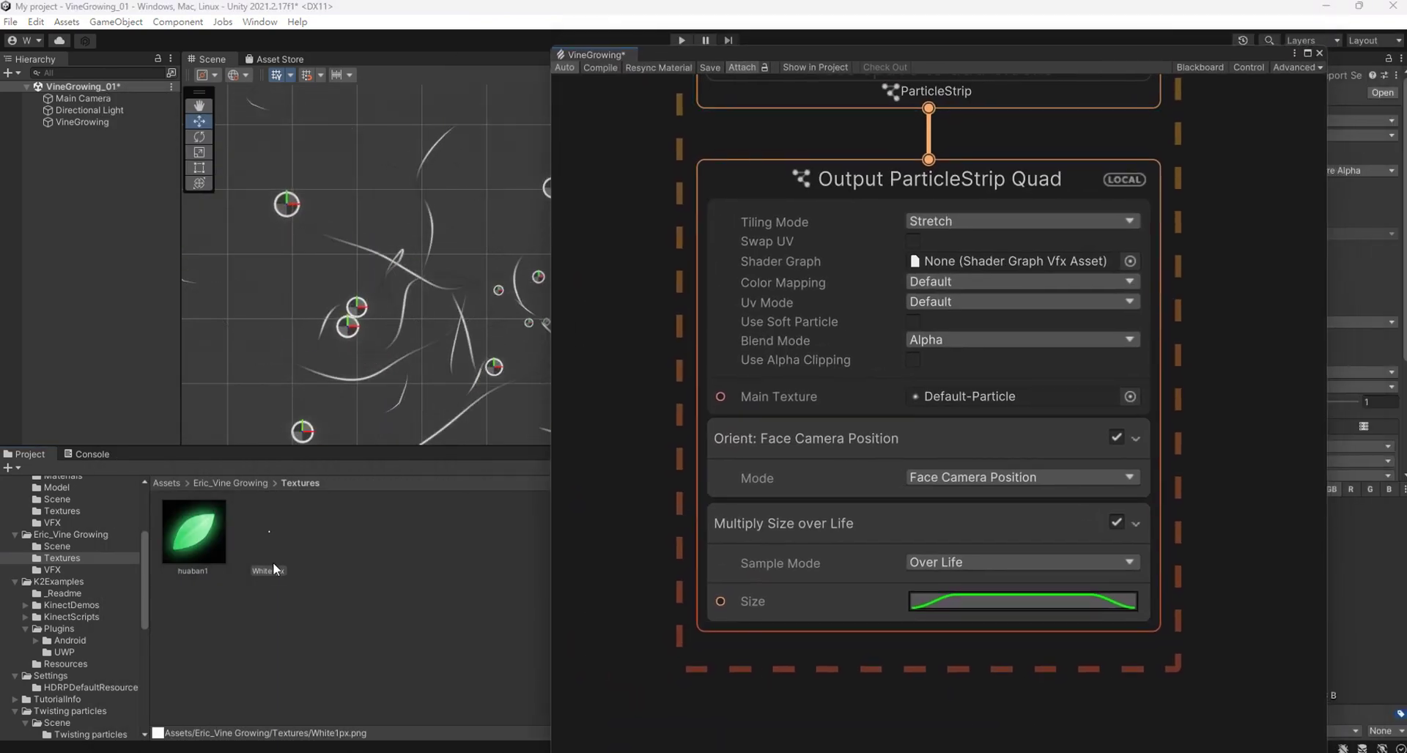
mouse_move(272, 557)
mouse_down()
mouse_move(480, 539)
mouse_move(982, 397)
mouse_up()
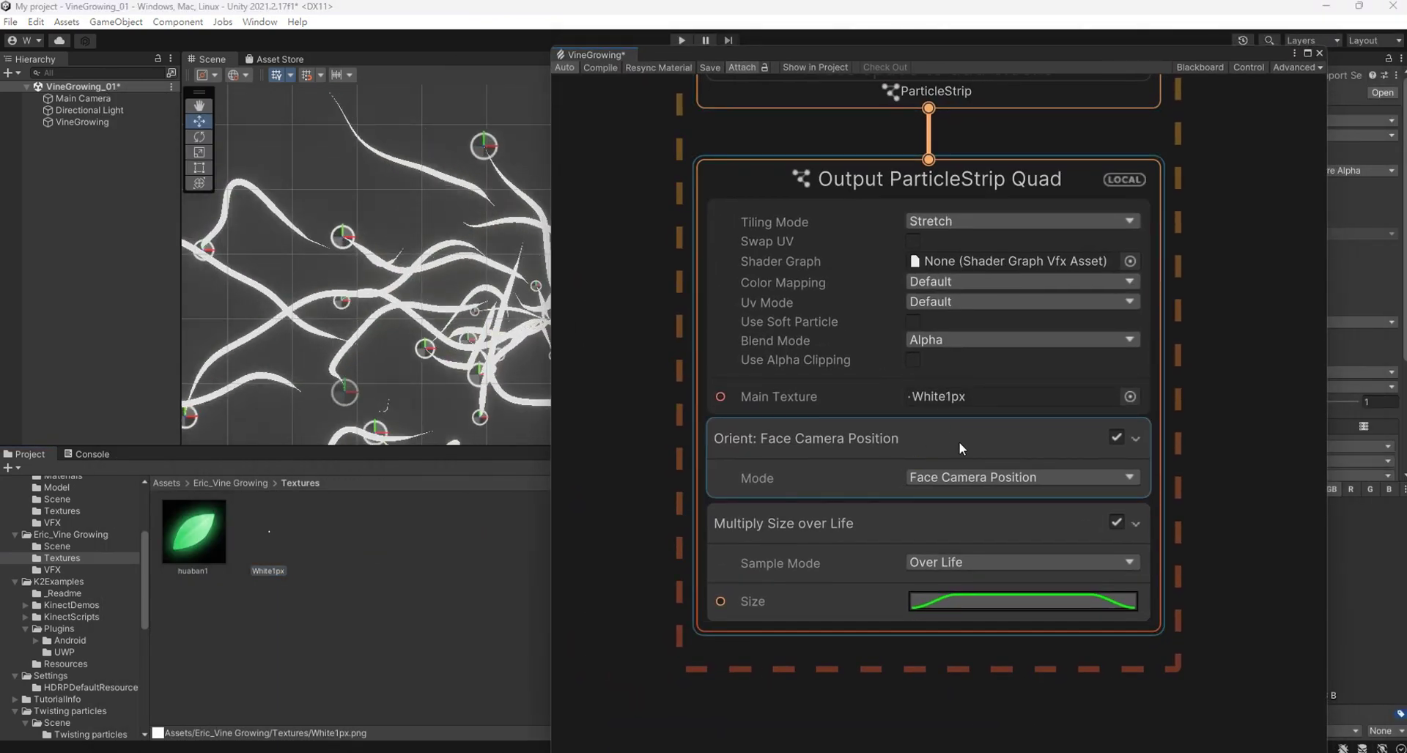
Set the strip output's Blend Mode to Opaque and move the graph window left beside the Game view.
click(938, 339)
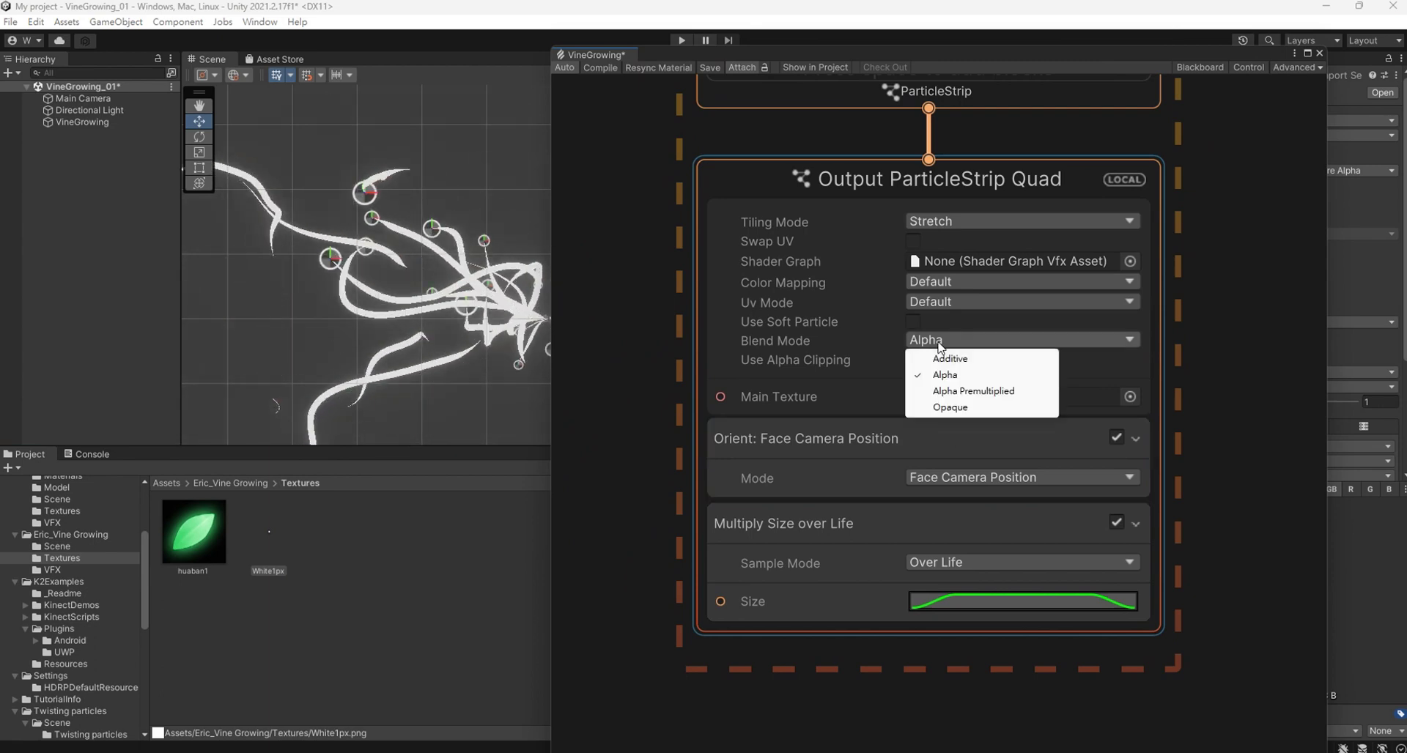
click(953, 405)
drag(1096, 50, 518, 72)
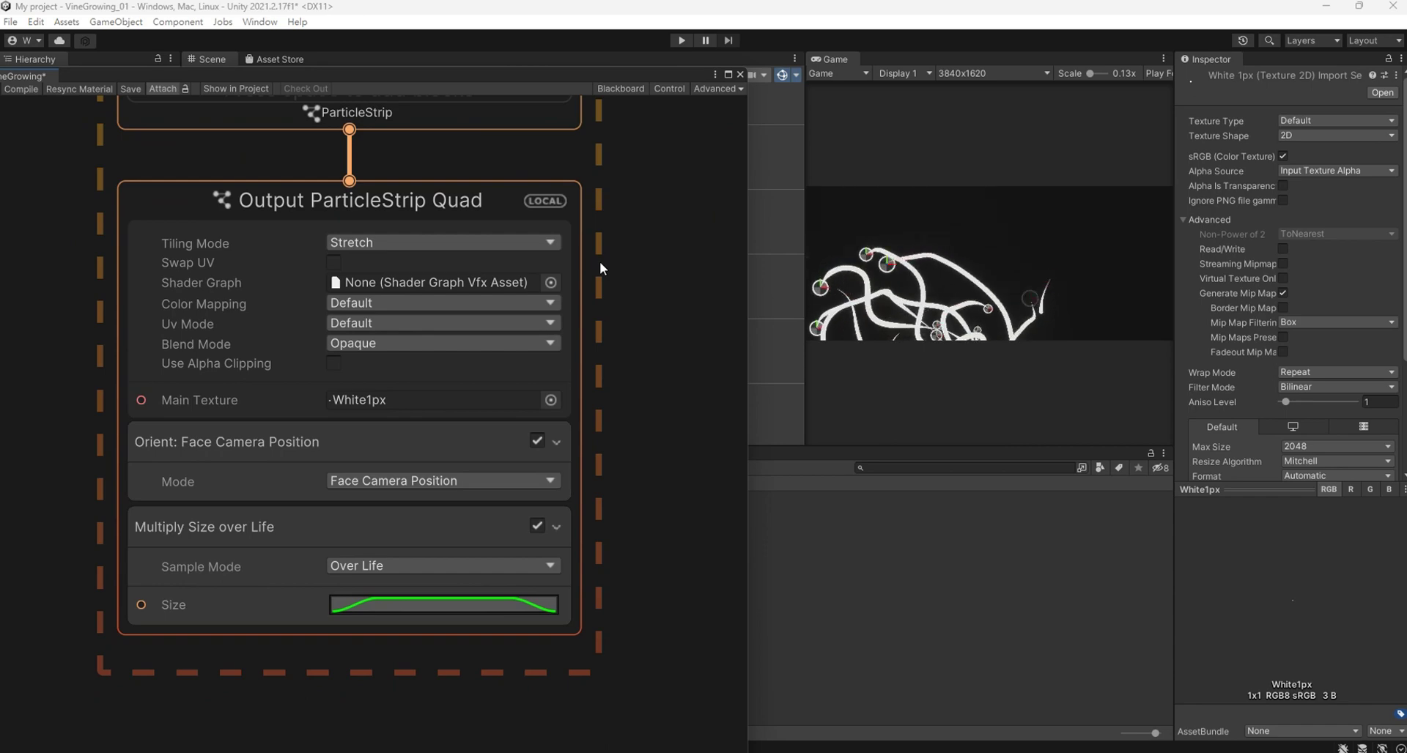
scroll(600, 261, down, 3)
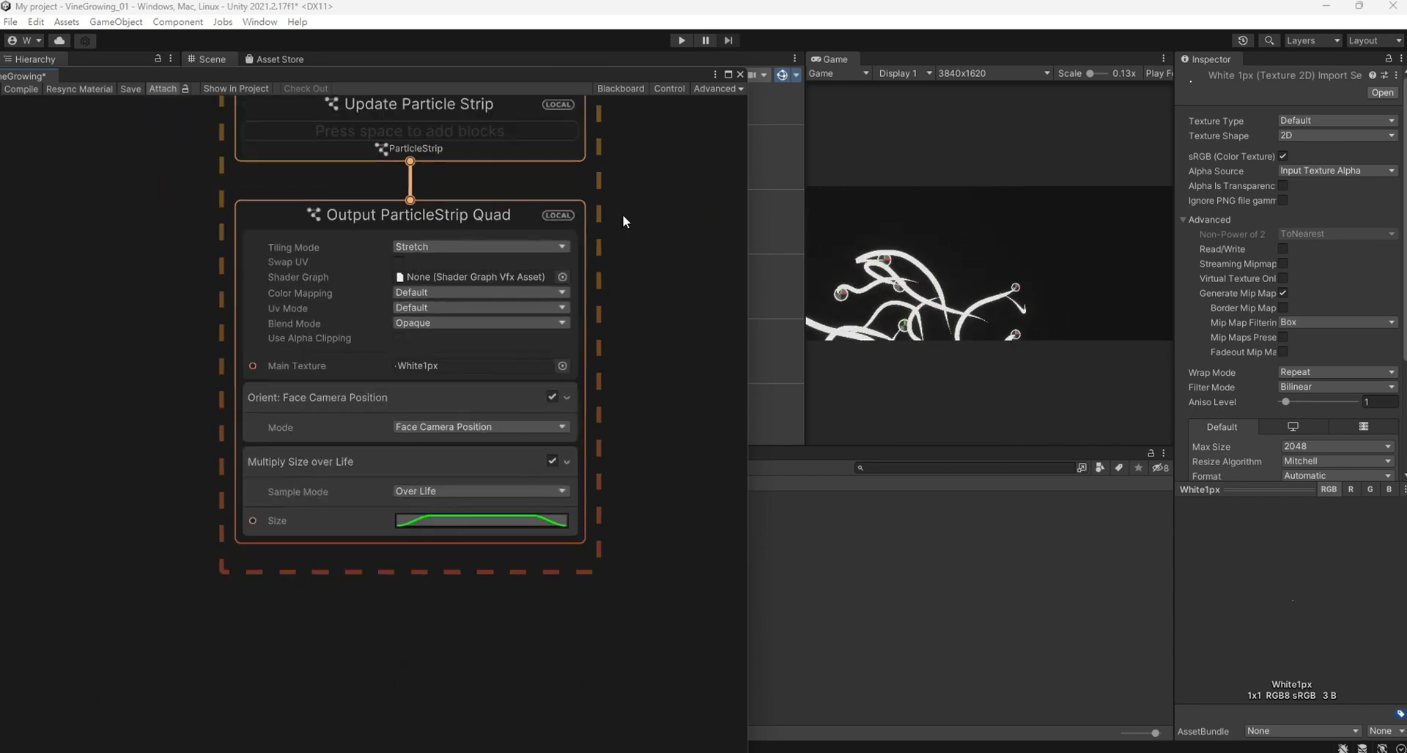
middle_drag(622, 214, 640, 544)
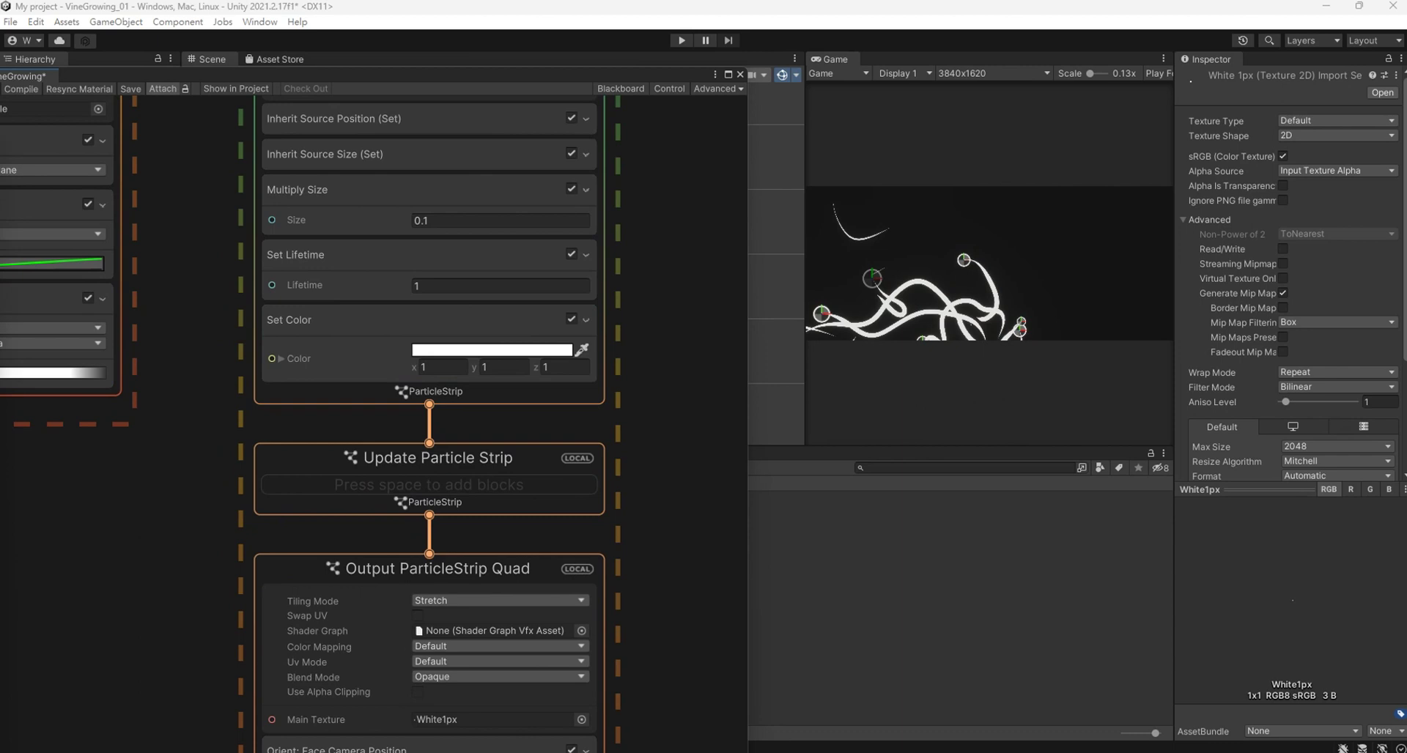
Set Initialize Particle Strip's Multiply Size to 0.03 and Set Lifetime to 4.
middle_drag(679, 349, 675, 417)
click(476, 287)
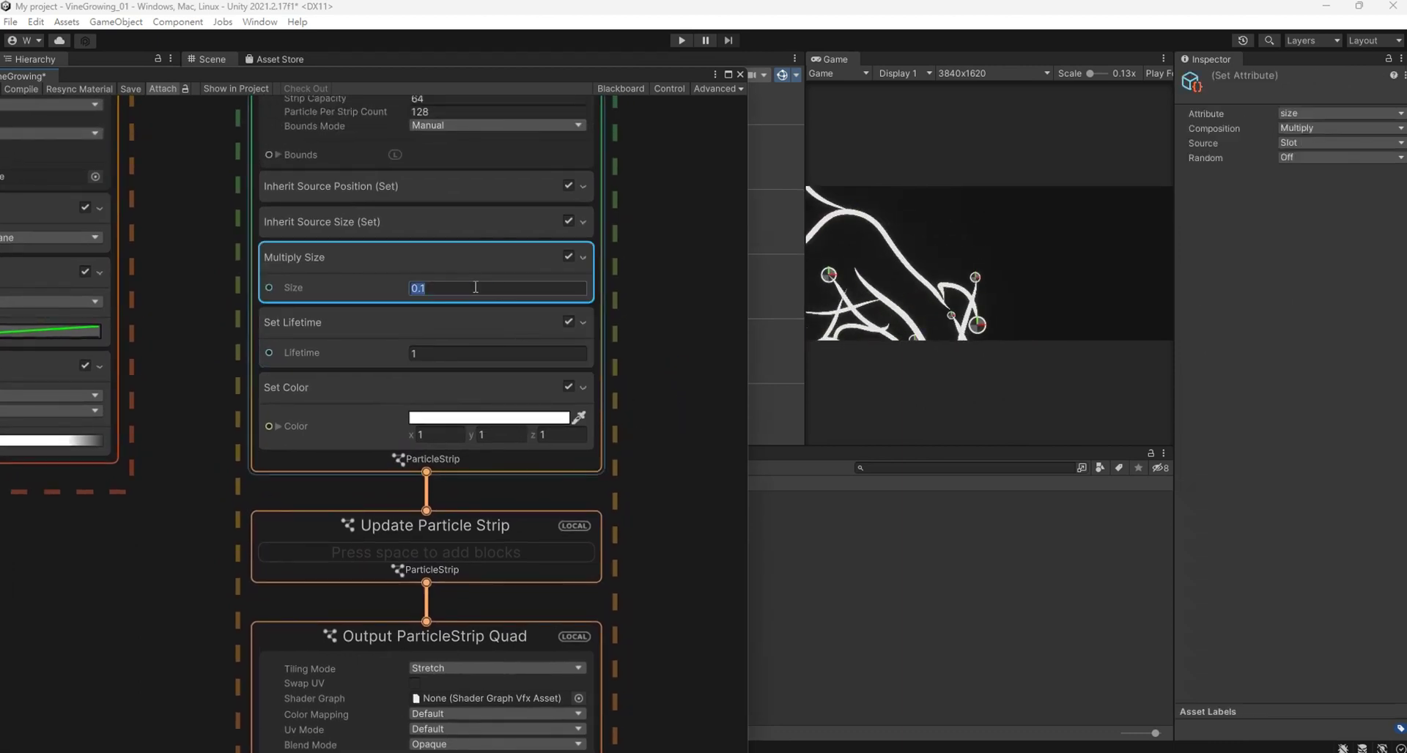
text(0.03)
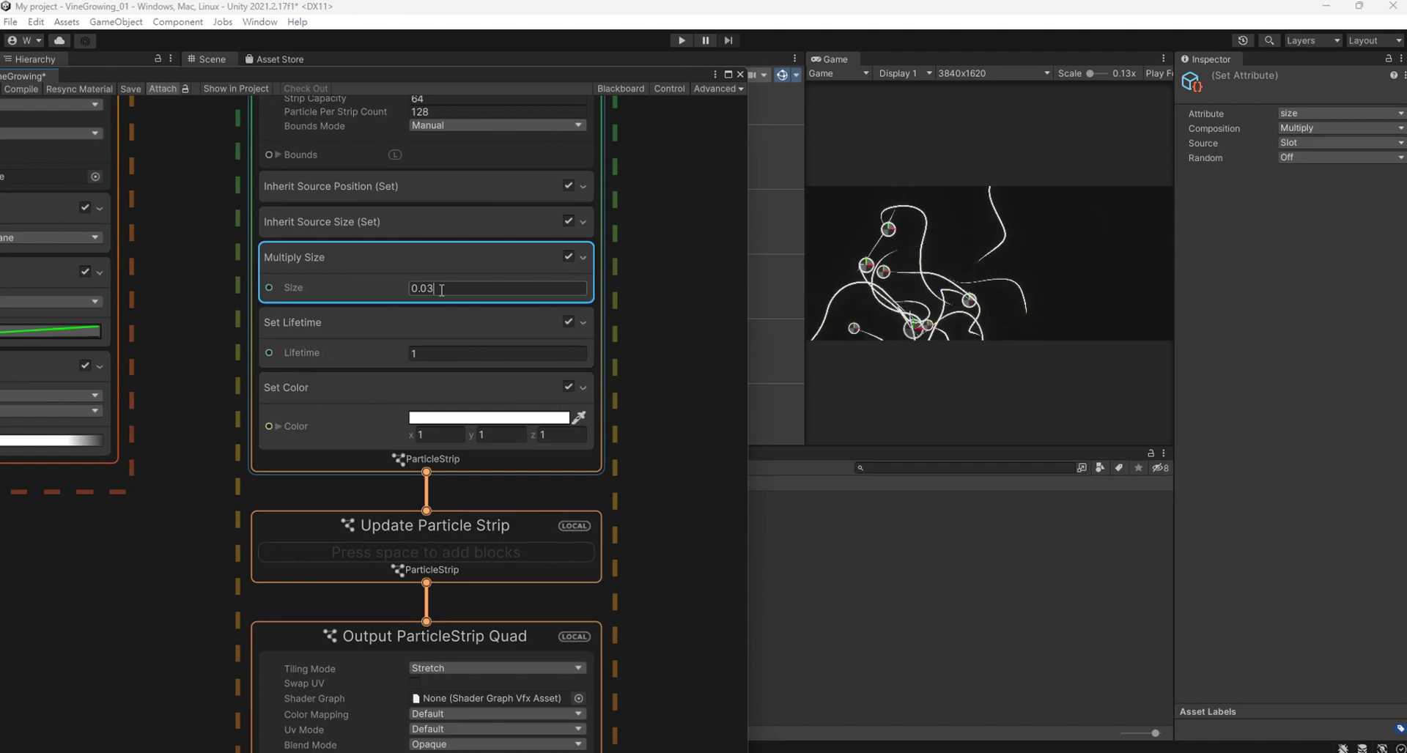
click(433, 353)
text(4)
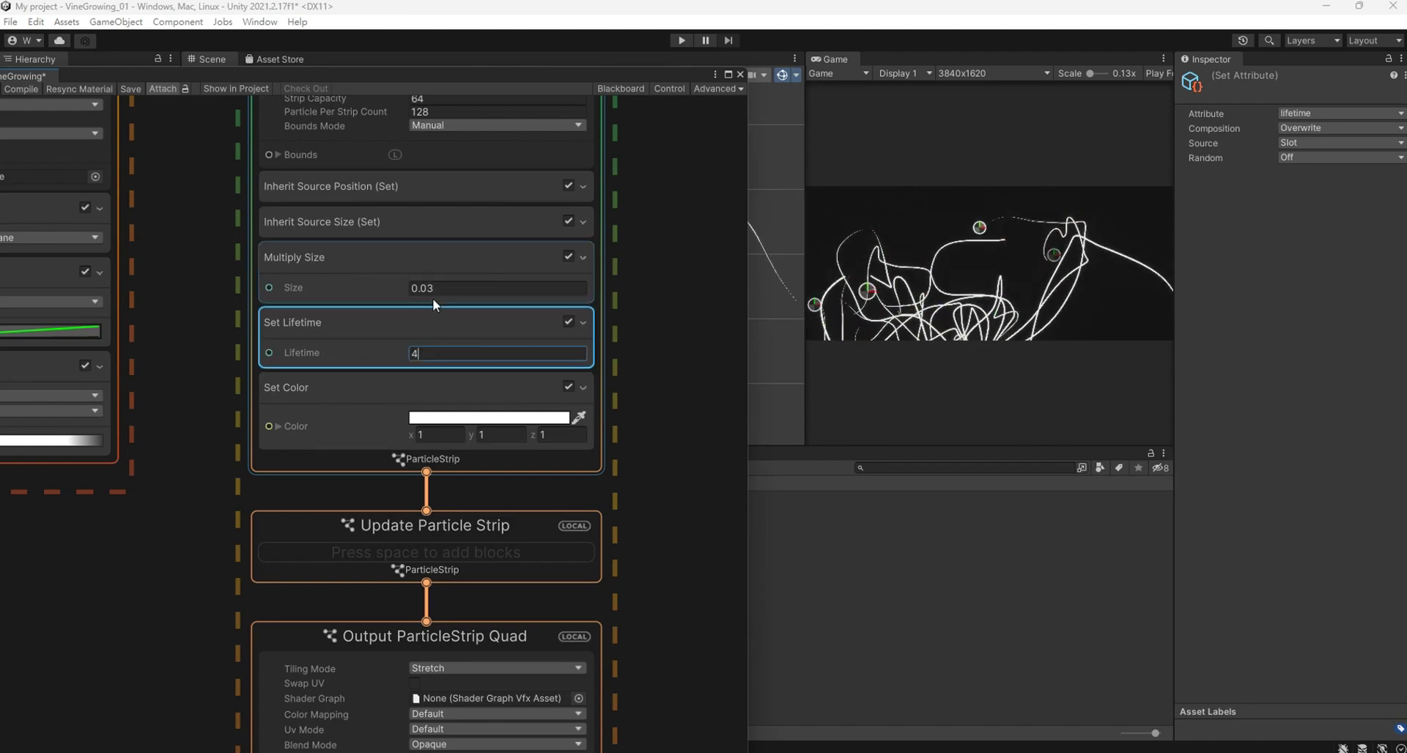
scroll(408, 299, down, 3)
Delete the first system's Output Particle Quad context so only strip vines render.
middle_drag(264, 235, 579, 394)
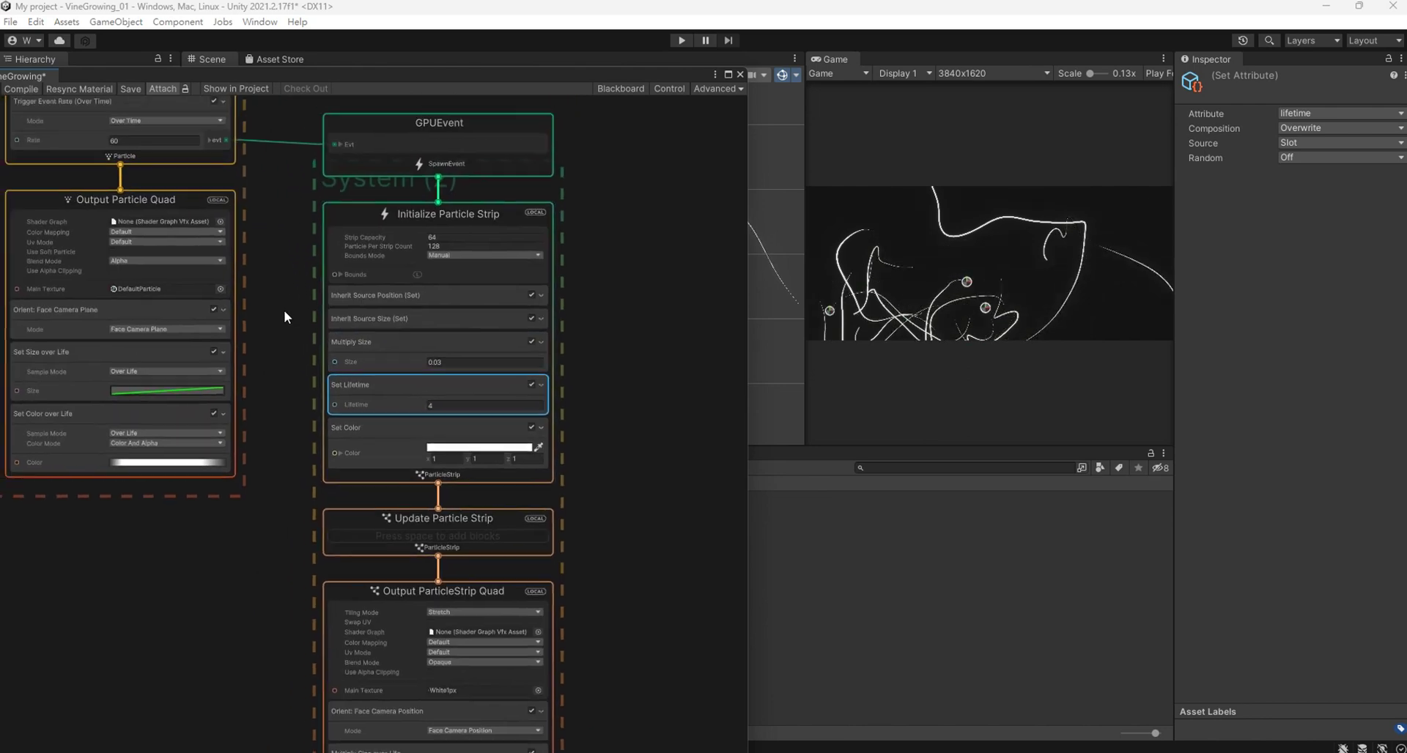
click(463, 290)
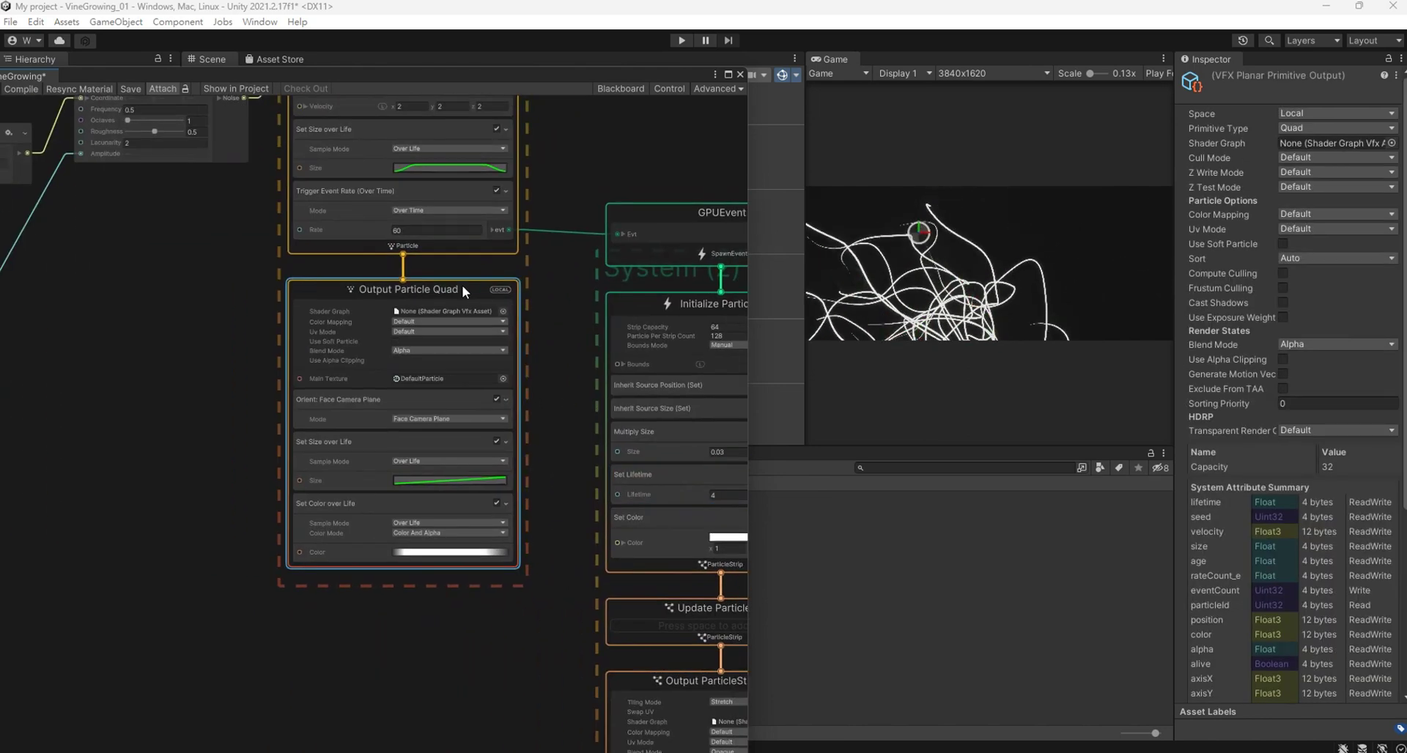
key(Delete)
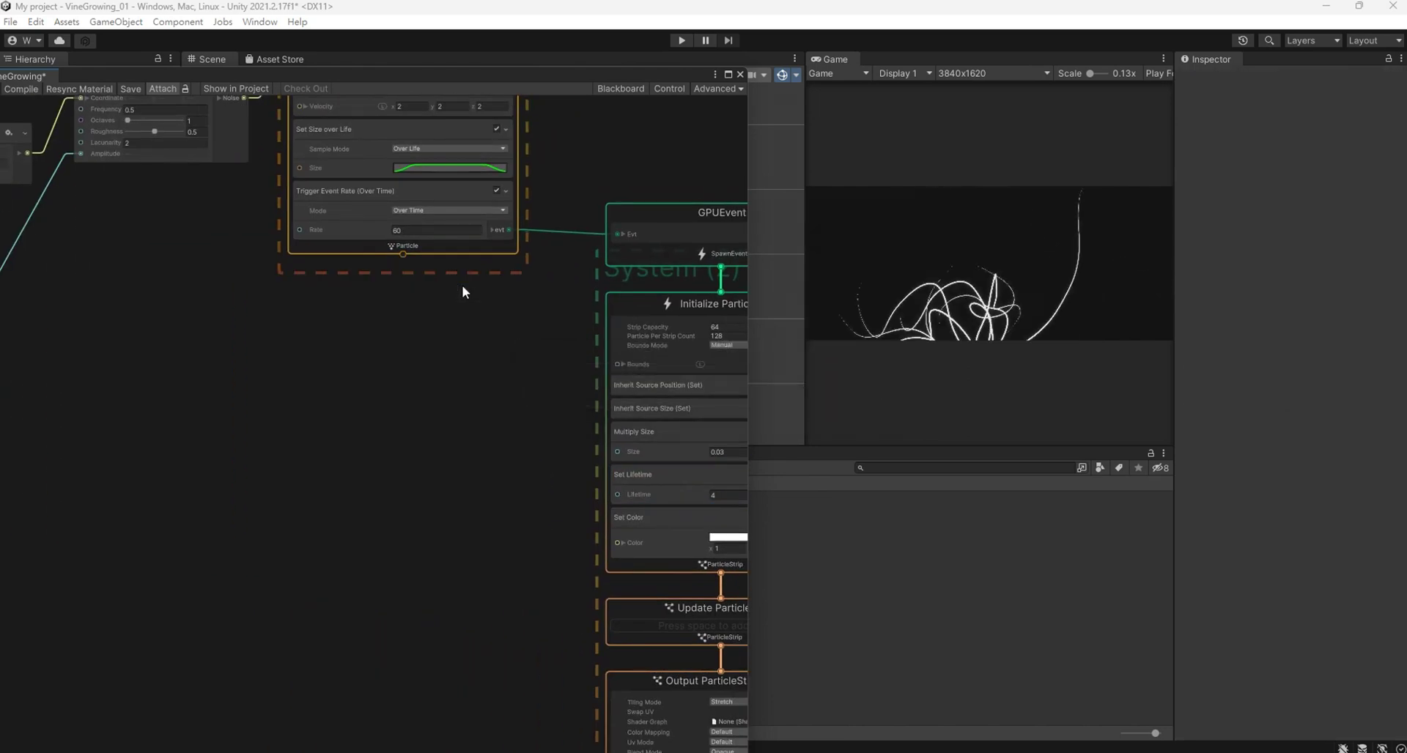
middle_drag(248, 314, 533, 606)
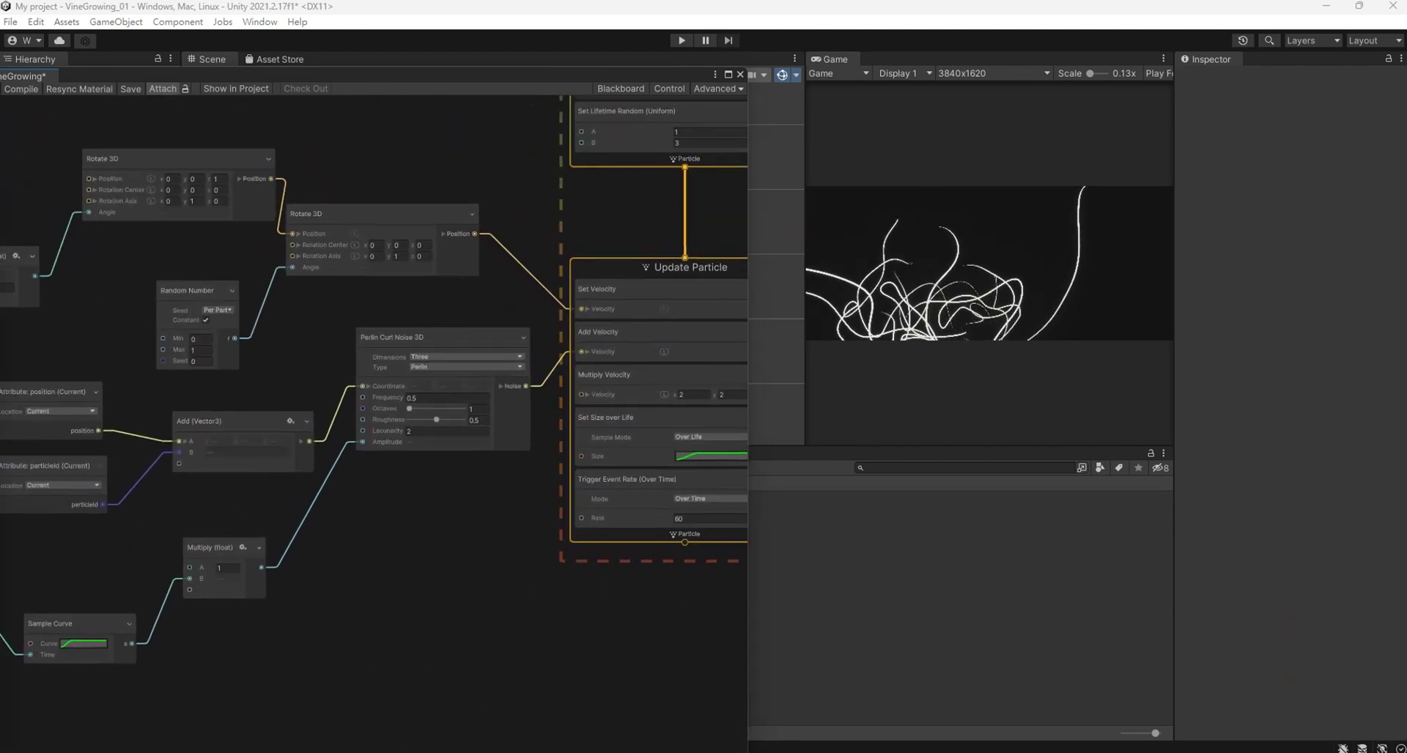
Change the curl-noise amplitude Multiply node's A value from 1 to 0.3.
middle_drag(314, 359, 407, 364)
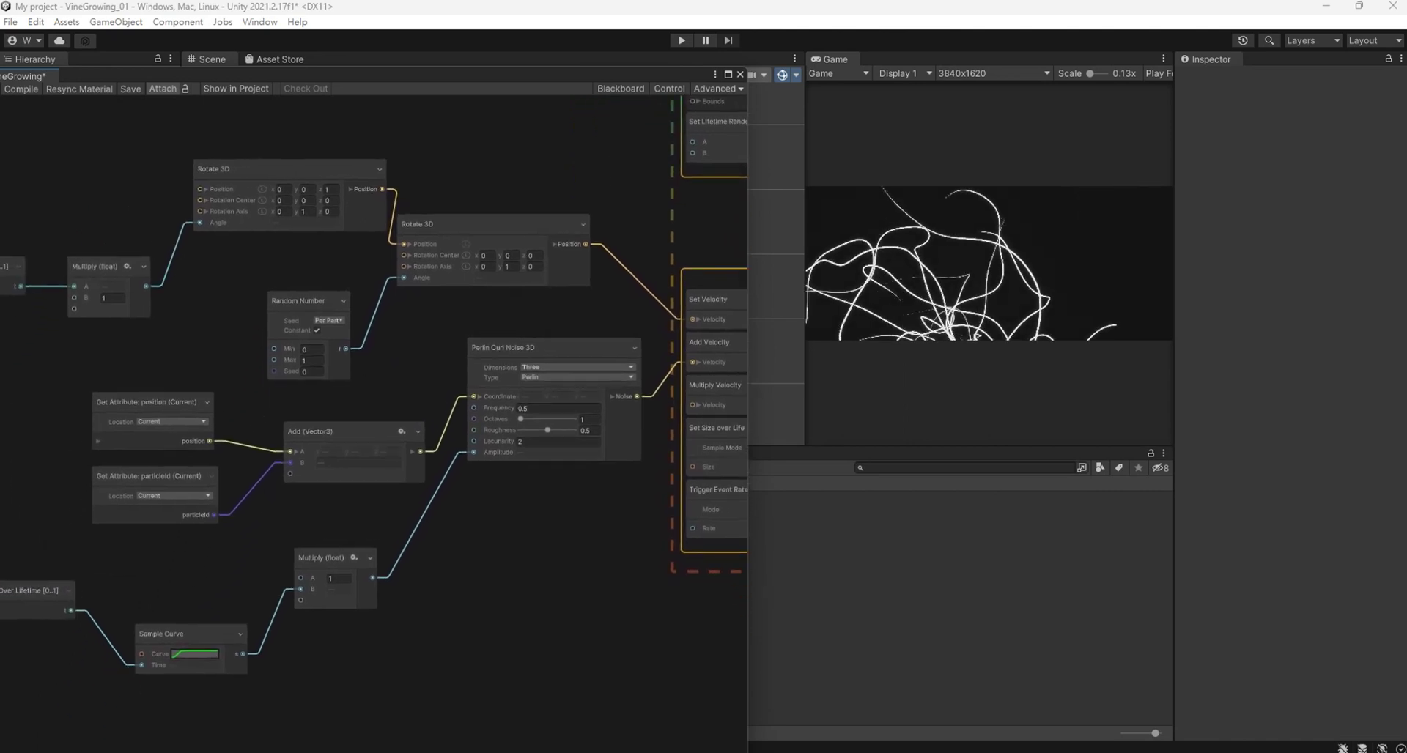
click(338, 578)
text(0.3)
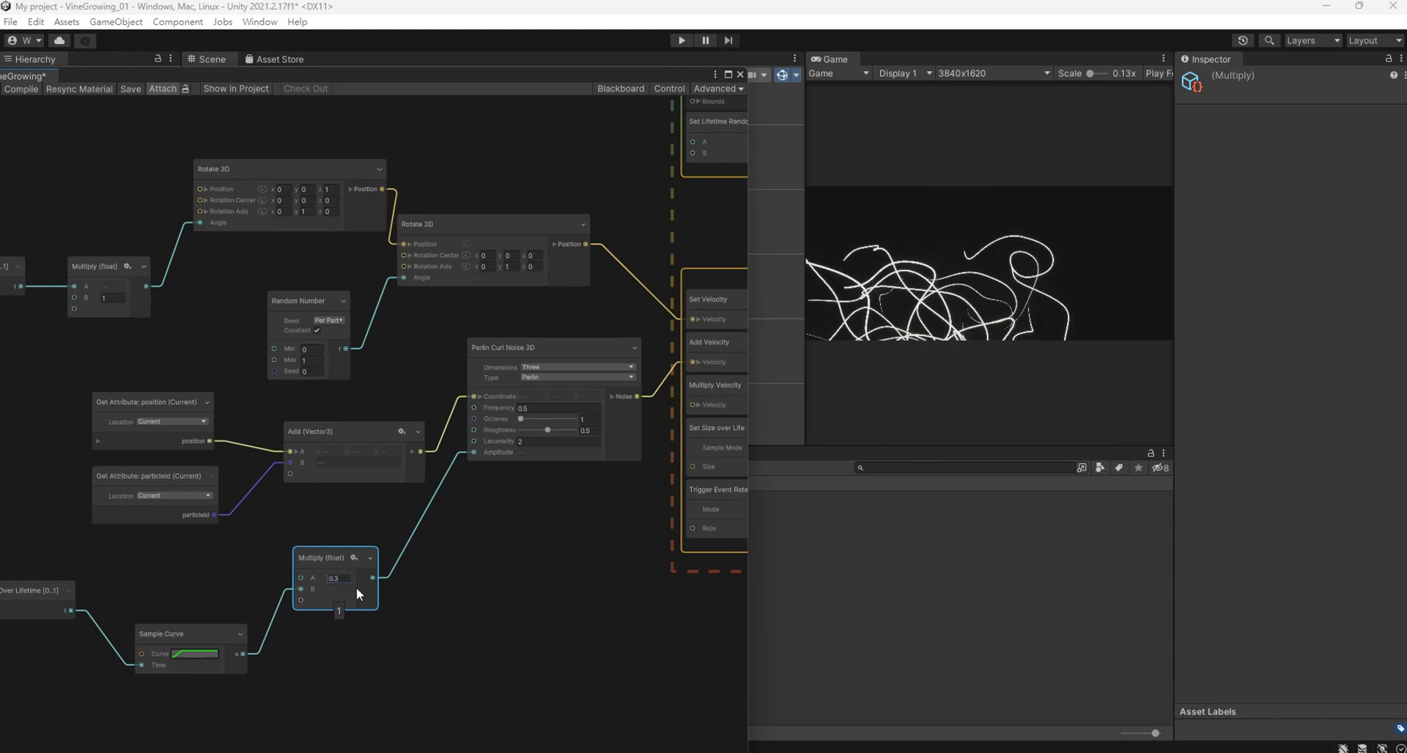
click(475, 586)
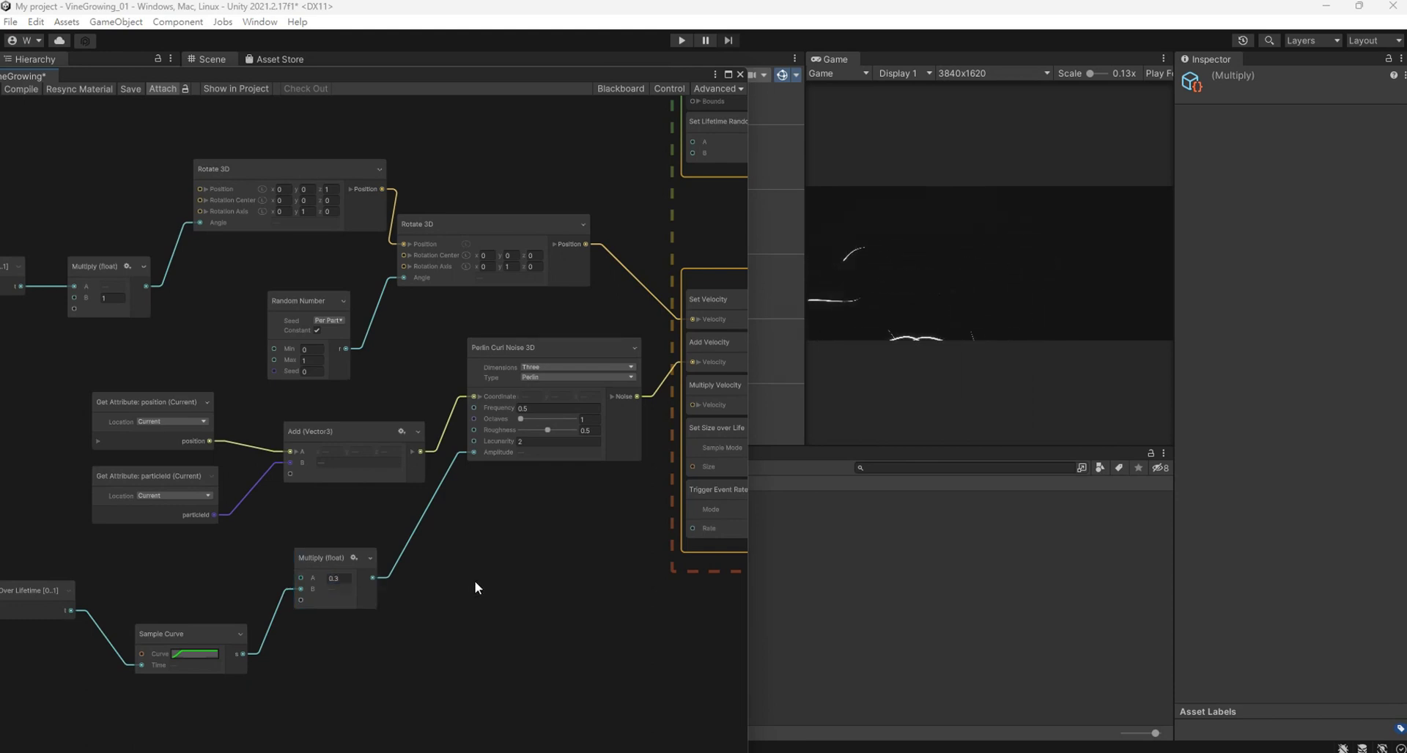
click(336, 577)
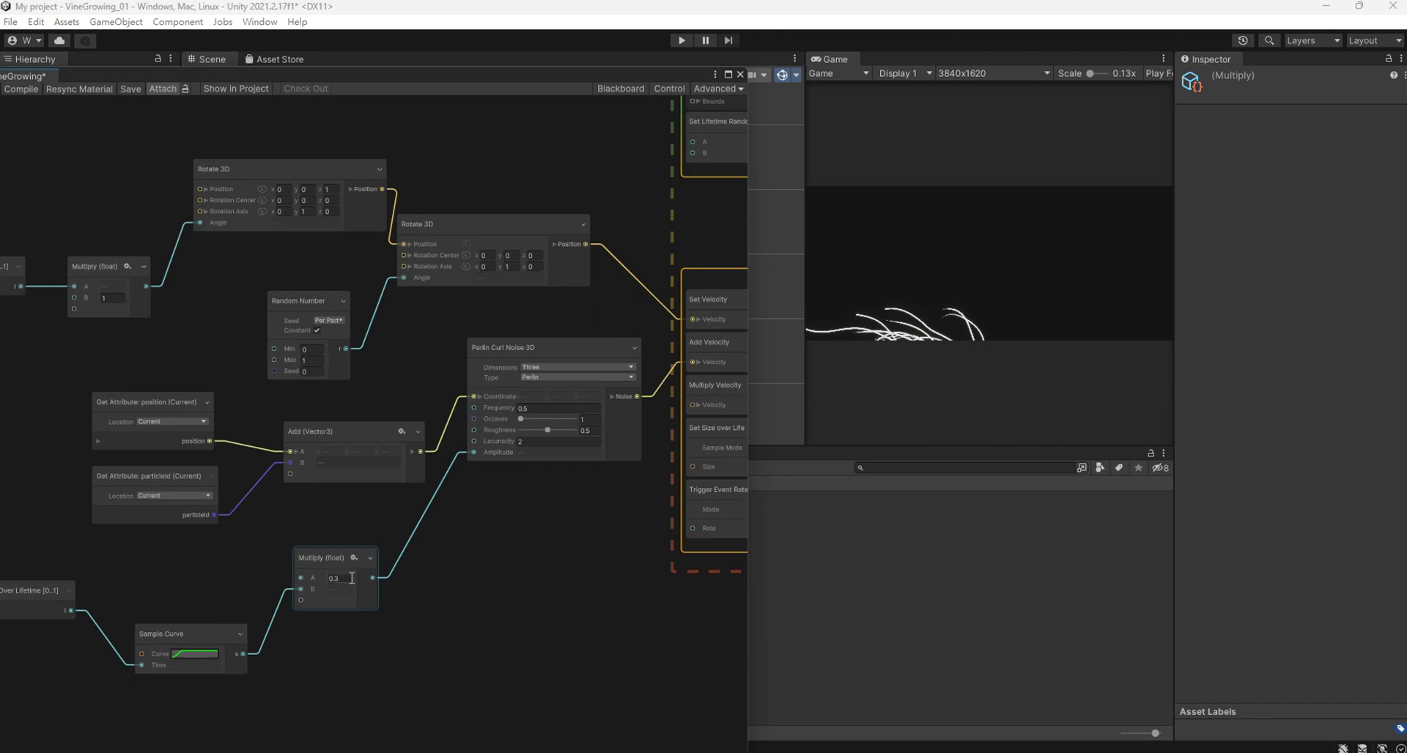
middle_drag(608, 508, 572, 588)
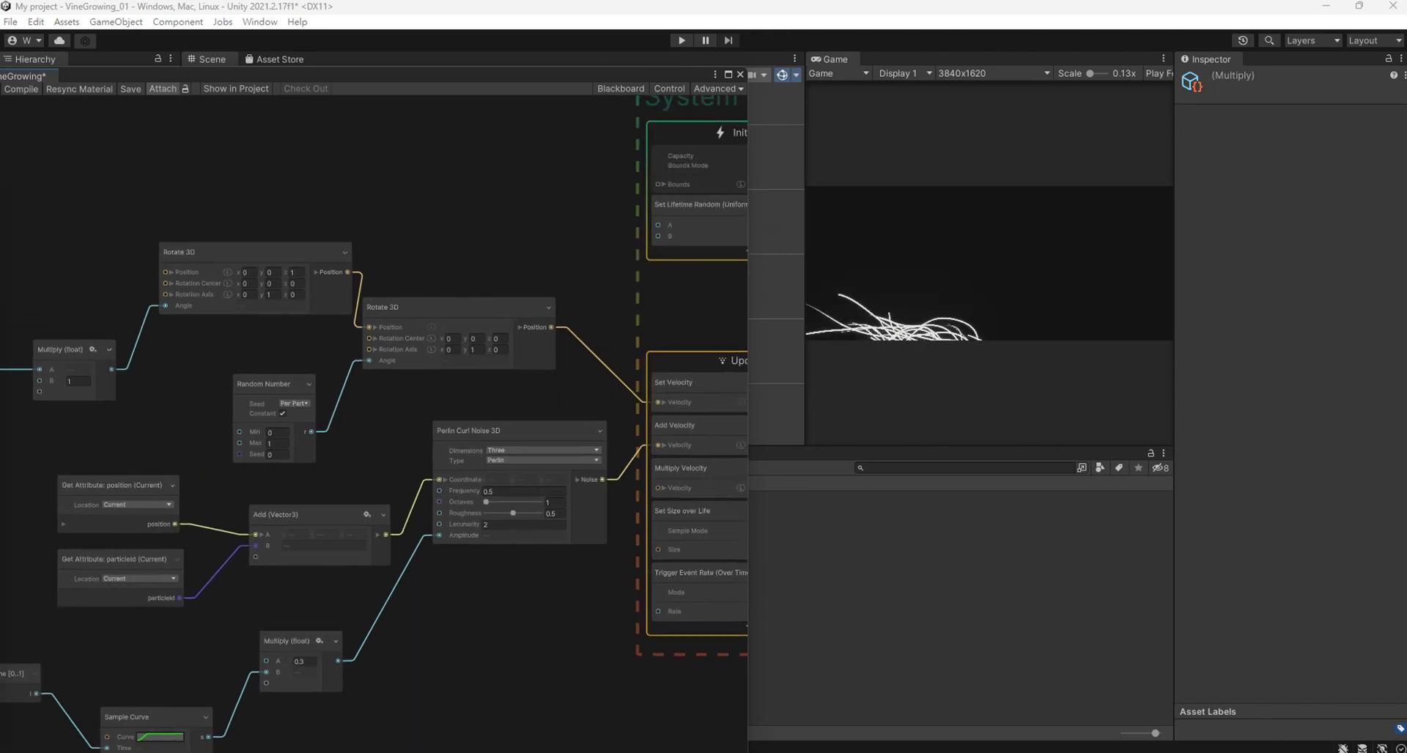
middle_drag(469, 238, 489, 265)
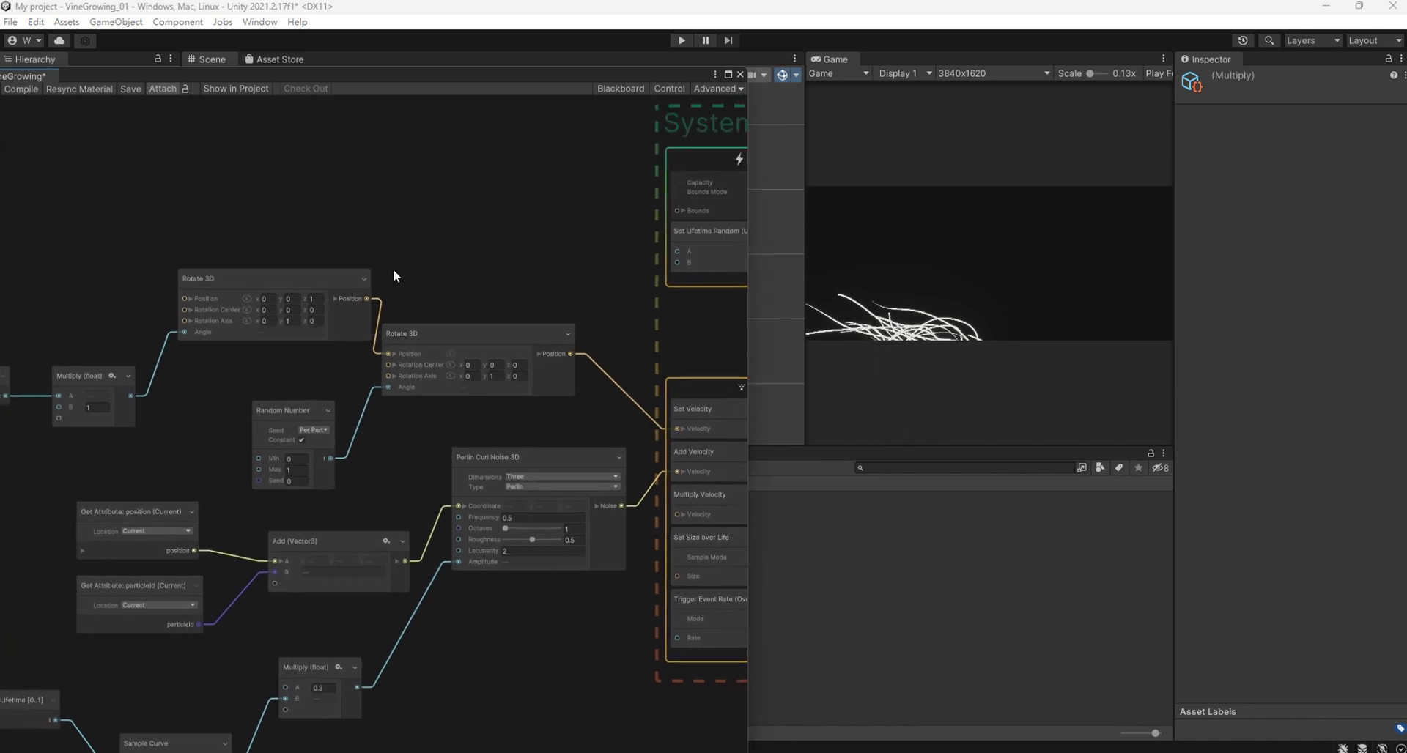
Change the first Rotate 3D axis and set the rotation Random Number range to -2.2 to 2.2.
scroll(444, 296, up, 1)
click(269, 324)
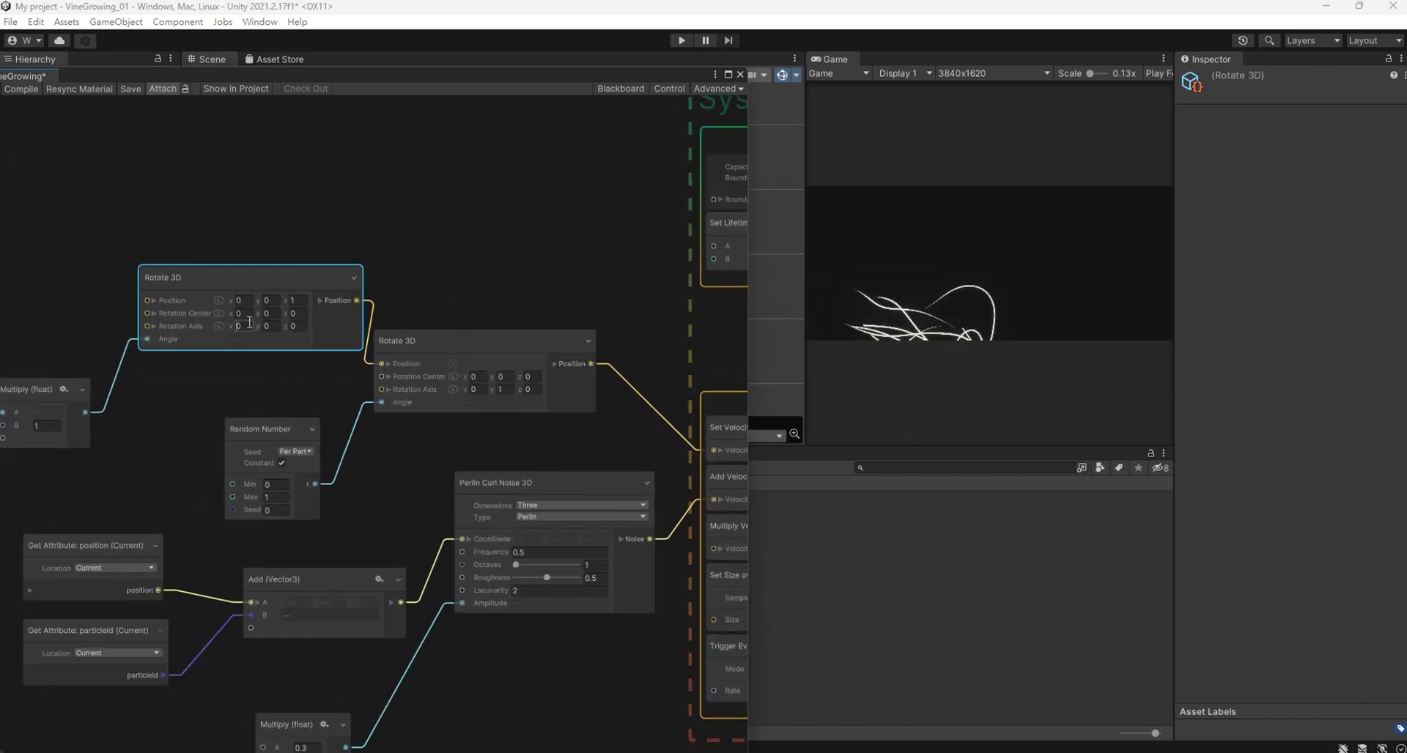
text(1)
click(425, 237)
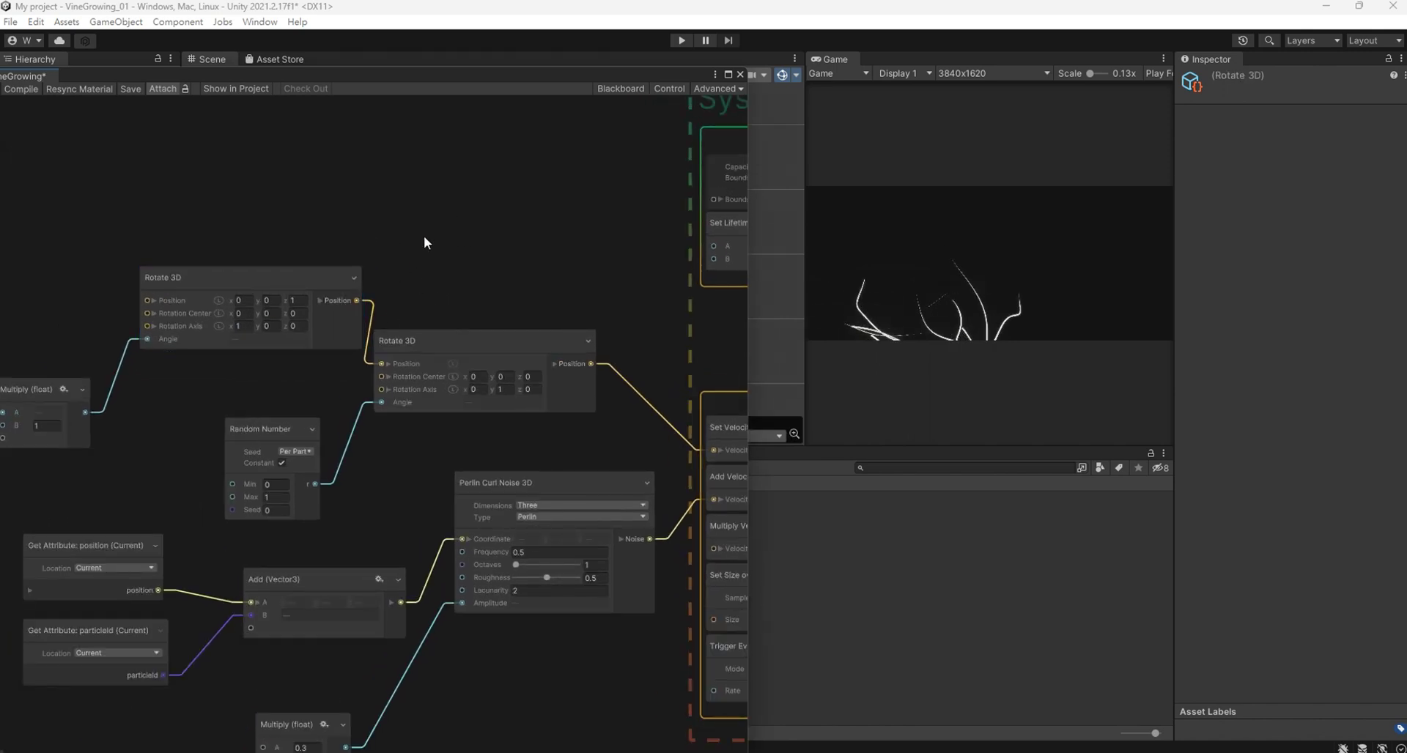
middle_drag(407, 235, 283, 200)
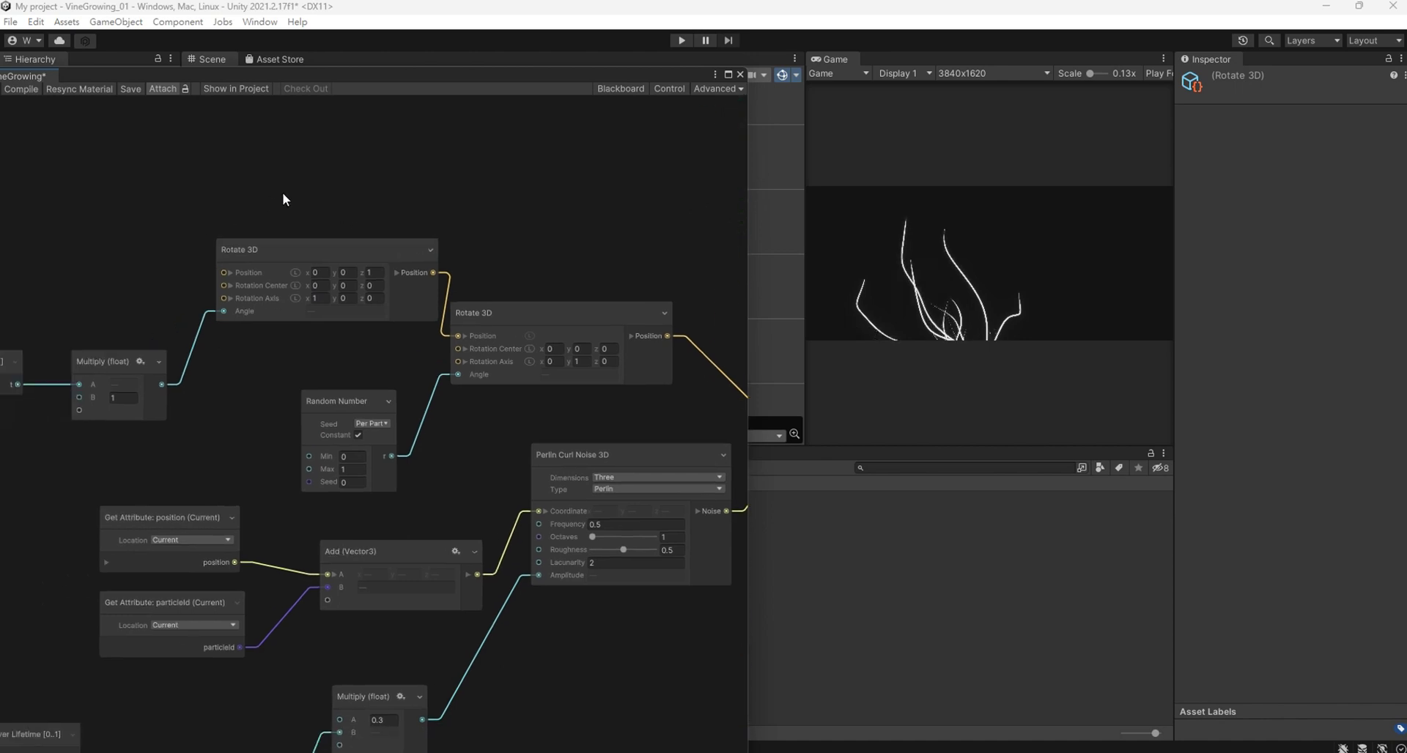
click(124, 394)
text(.5)
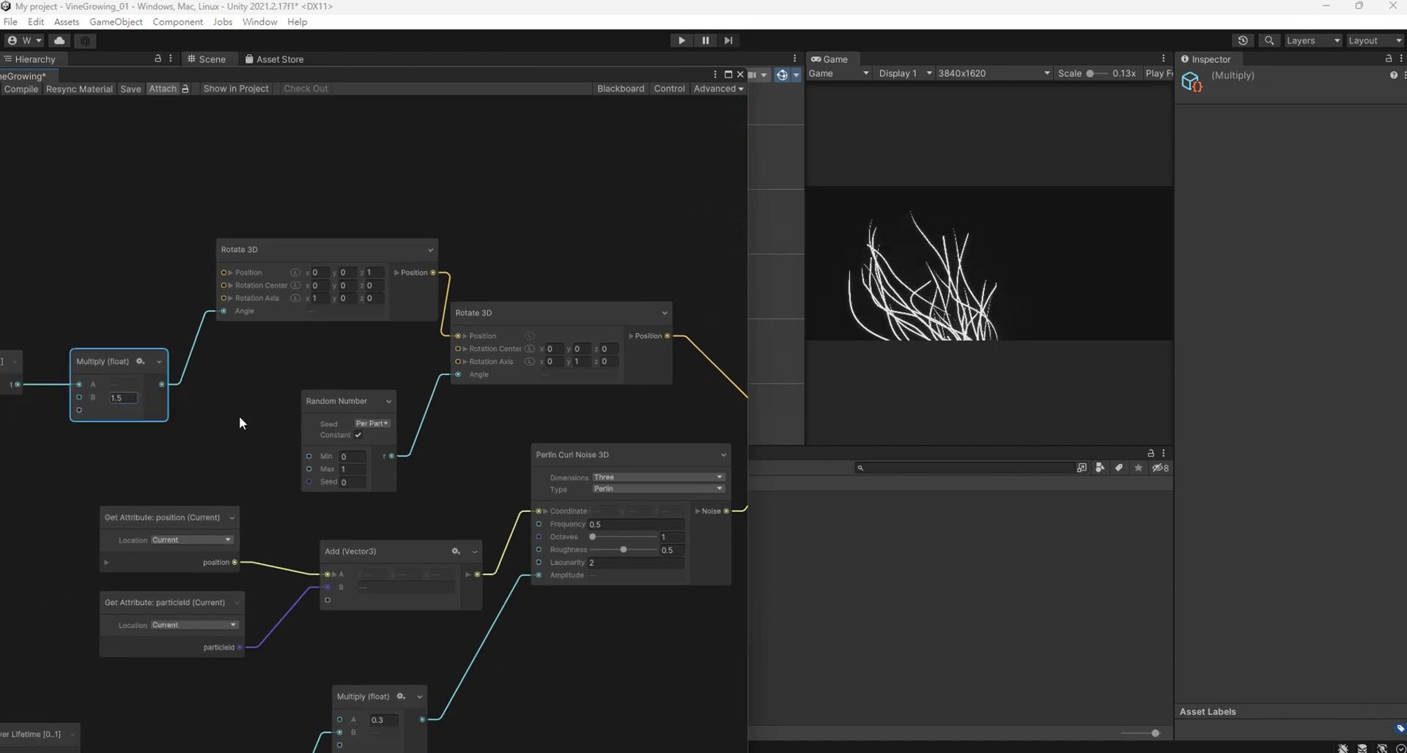
click(354, 456)
text(-2)
text(3)
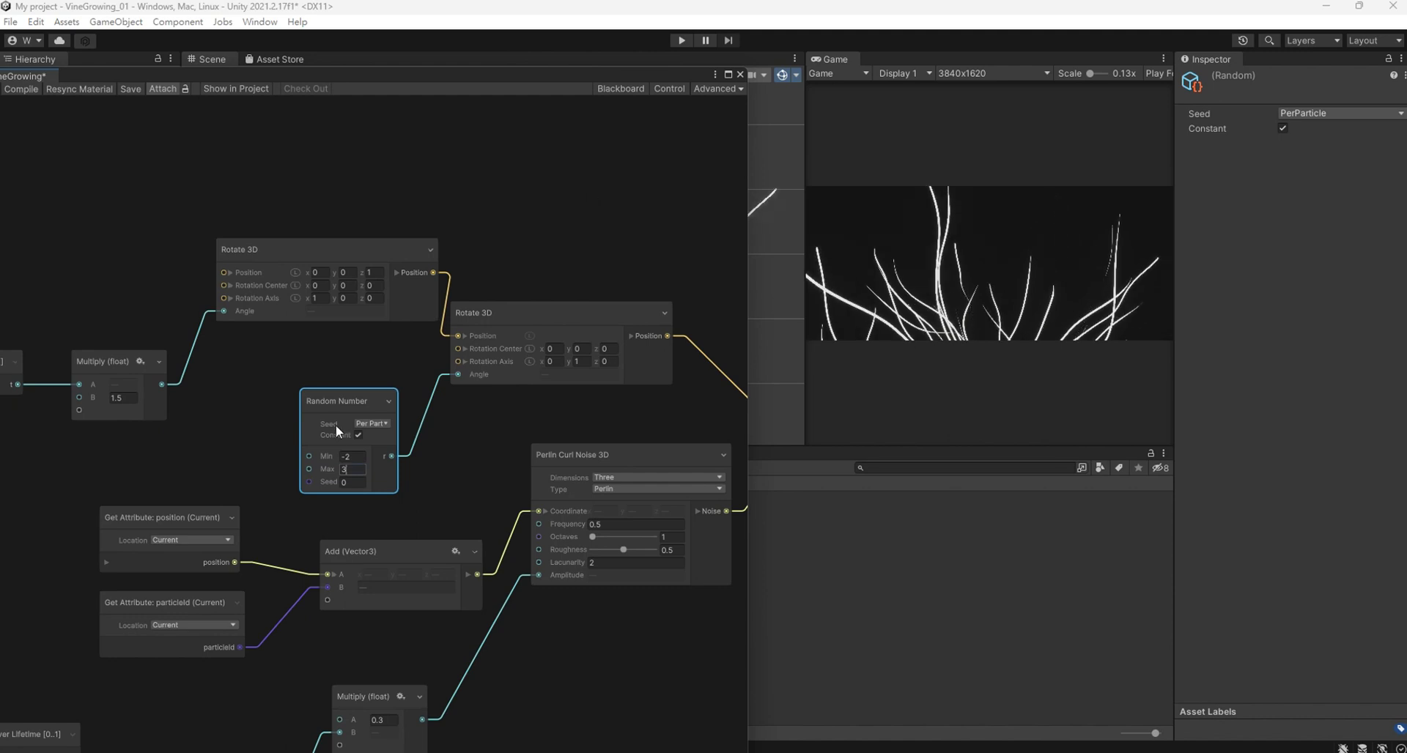
click(362, 458)
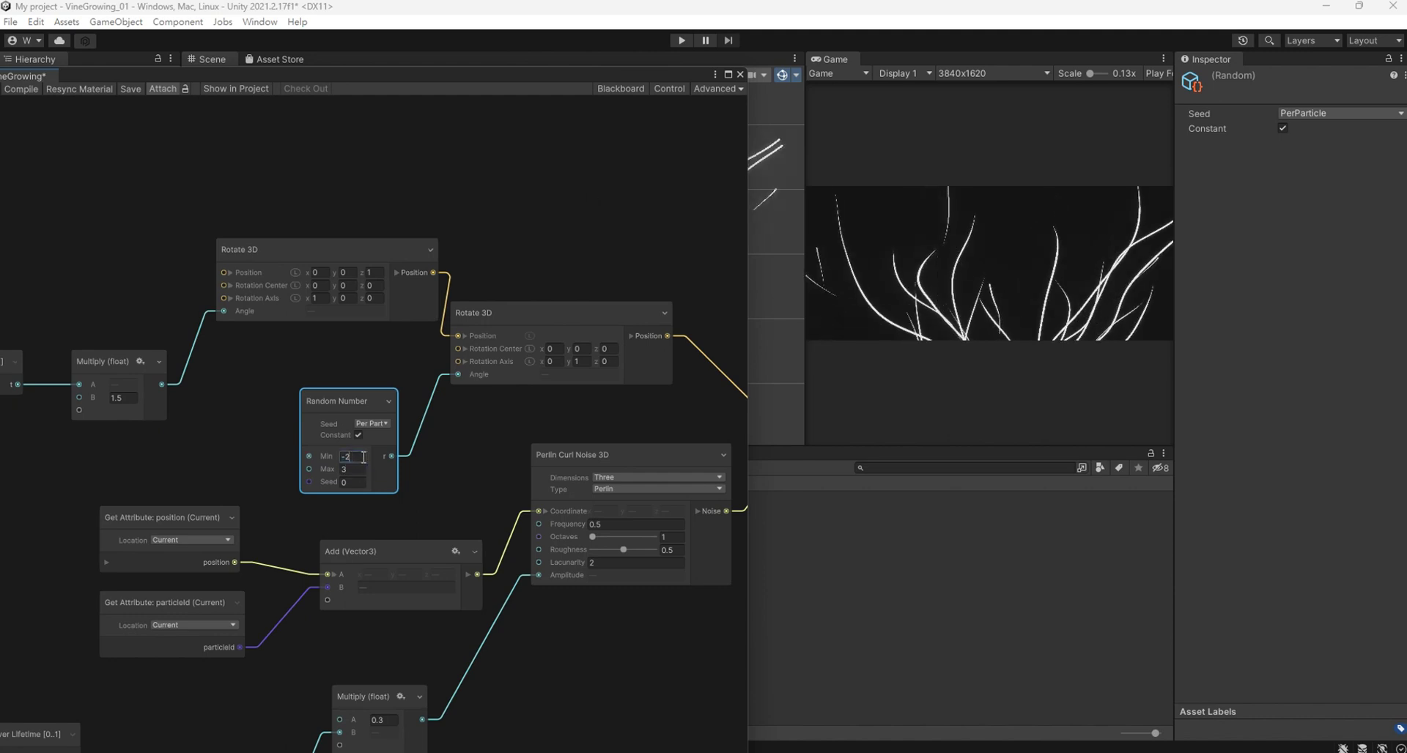
key(BackSpace)
text(2.2)
click(571, 397)
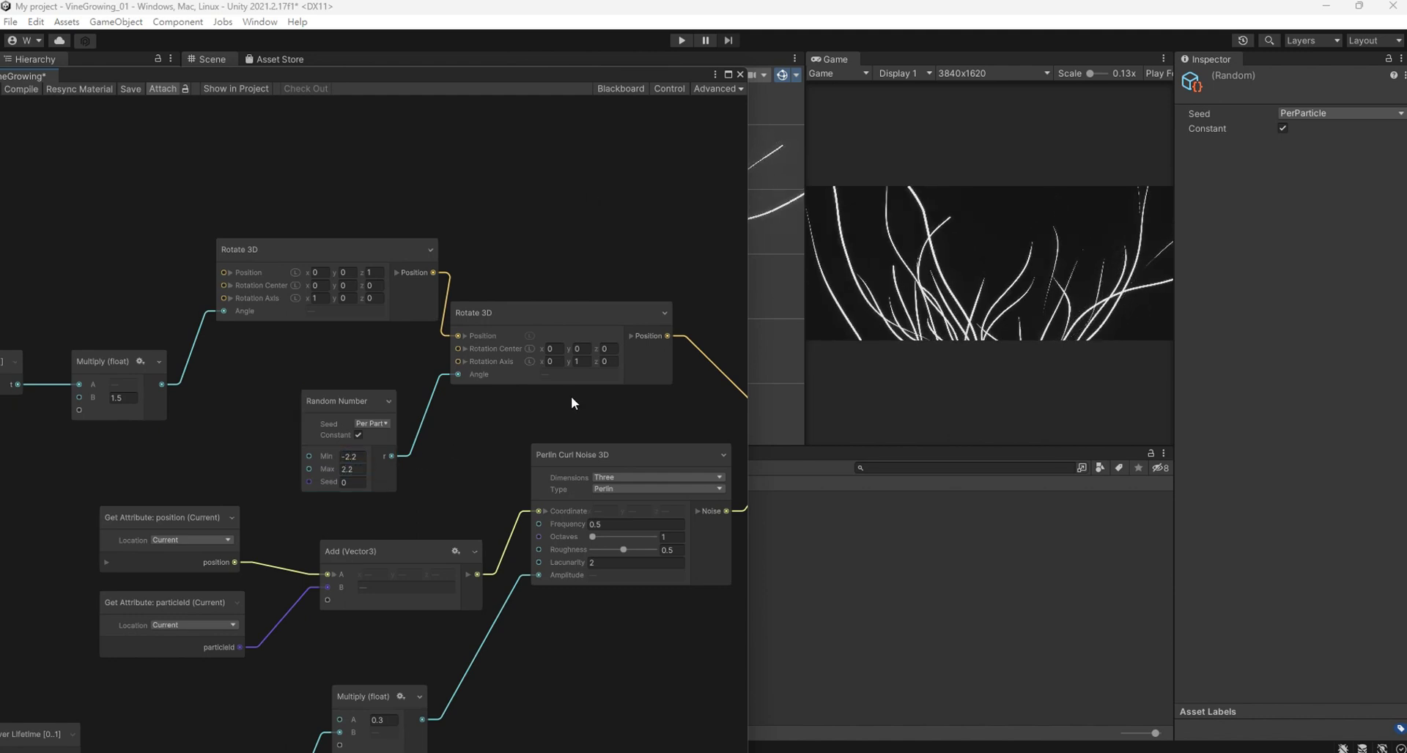
Set the Initialize Particle random lifetime range to 3–4.
click(604, 376)
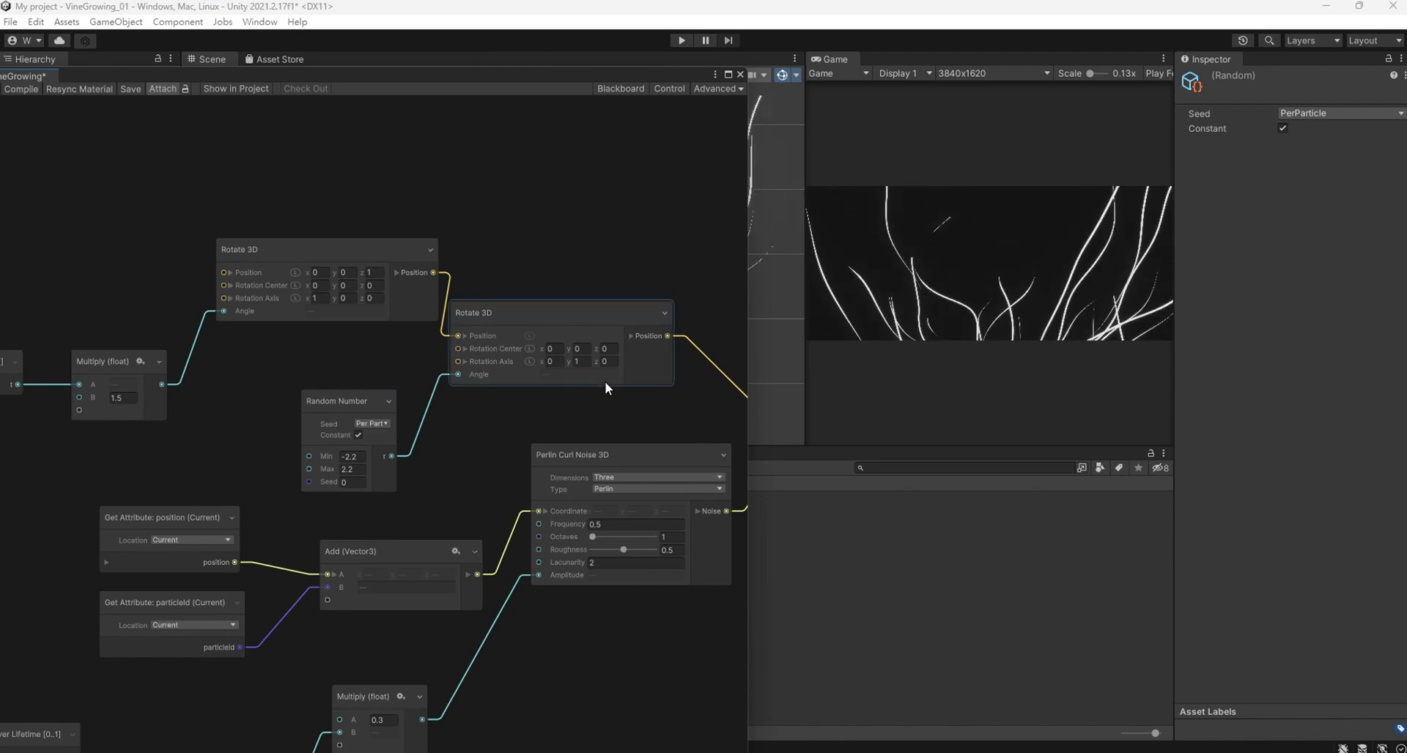
click(601, 400)
middle_drag(604, 412, 501, 426)
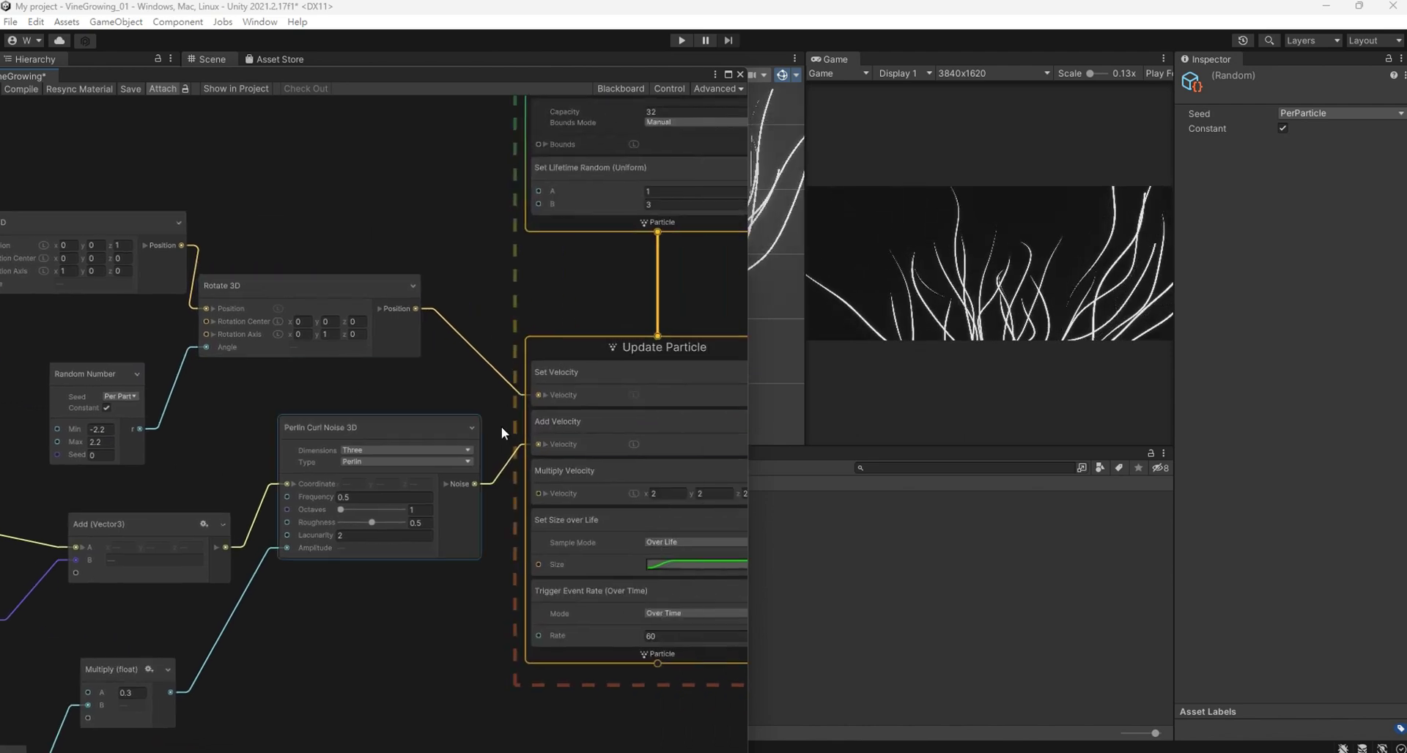
scroll(582, 293, down, 2)
middle_drag(582, 296, 407, 358)
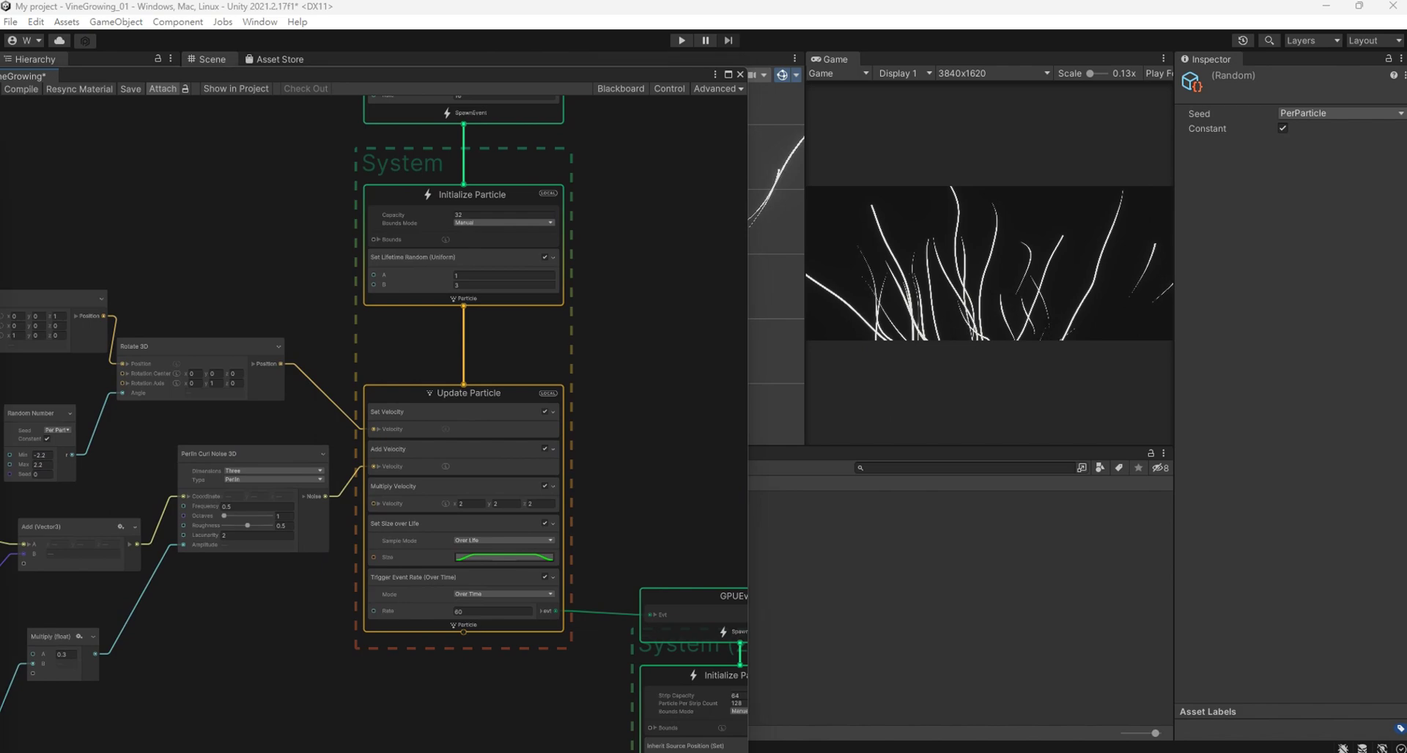
middle_drag(543, 117, 615, 333)
scroll(616, 333, up, 1)
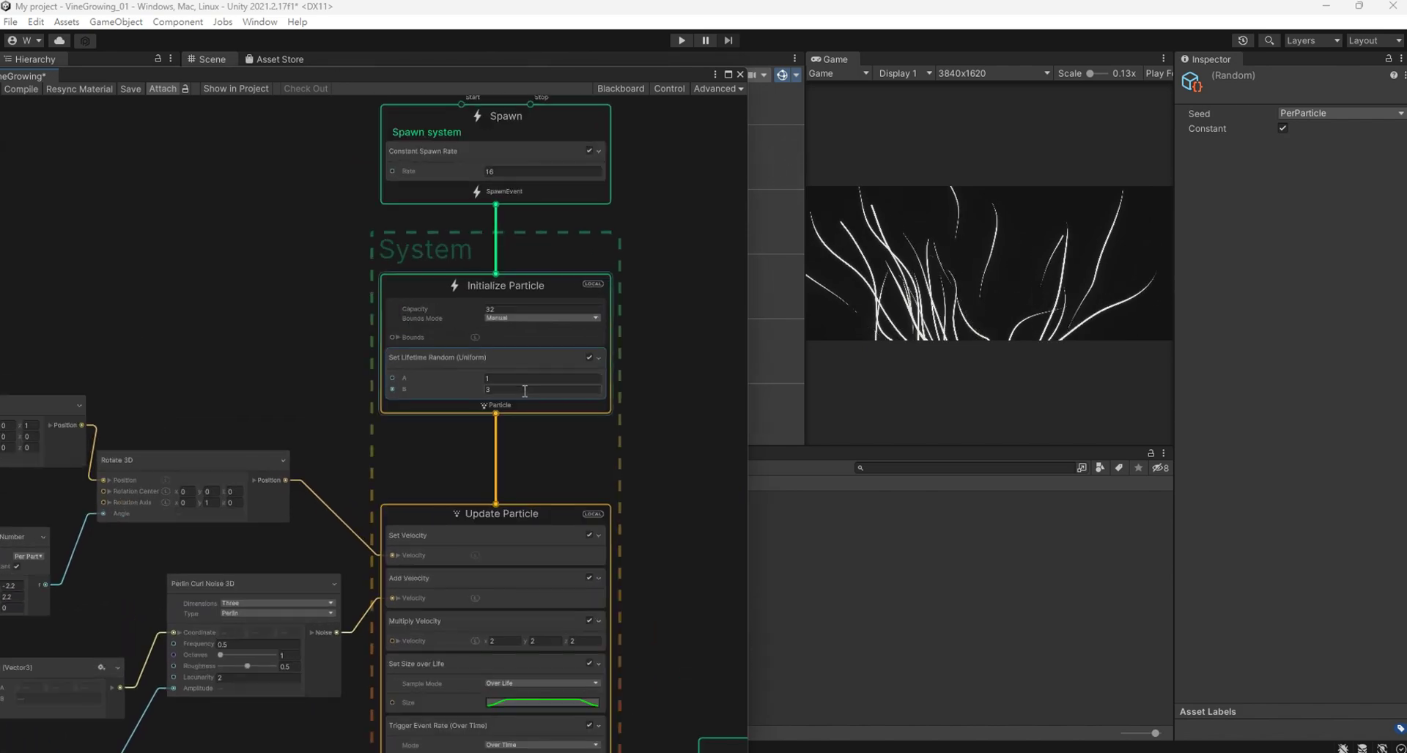
click(513, 378)
text(3)
click(513, 389)
text(4)
click(689, 452)
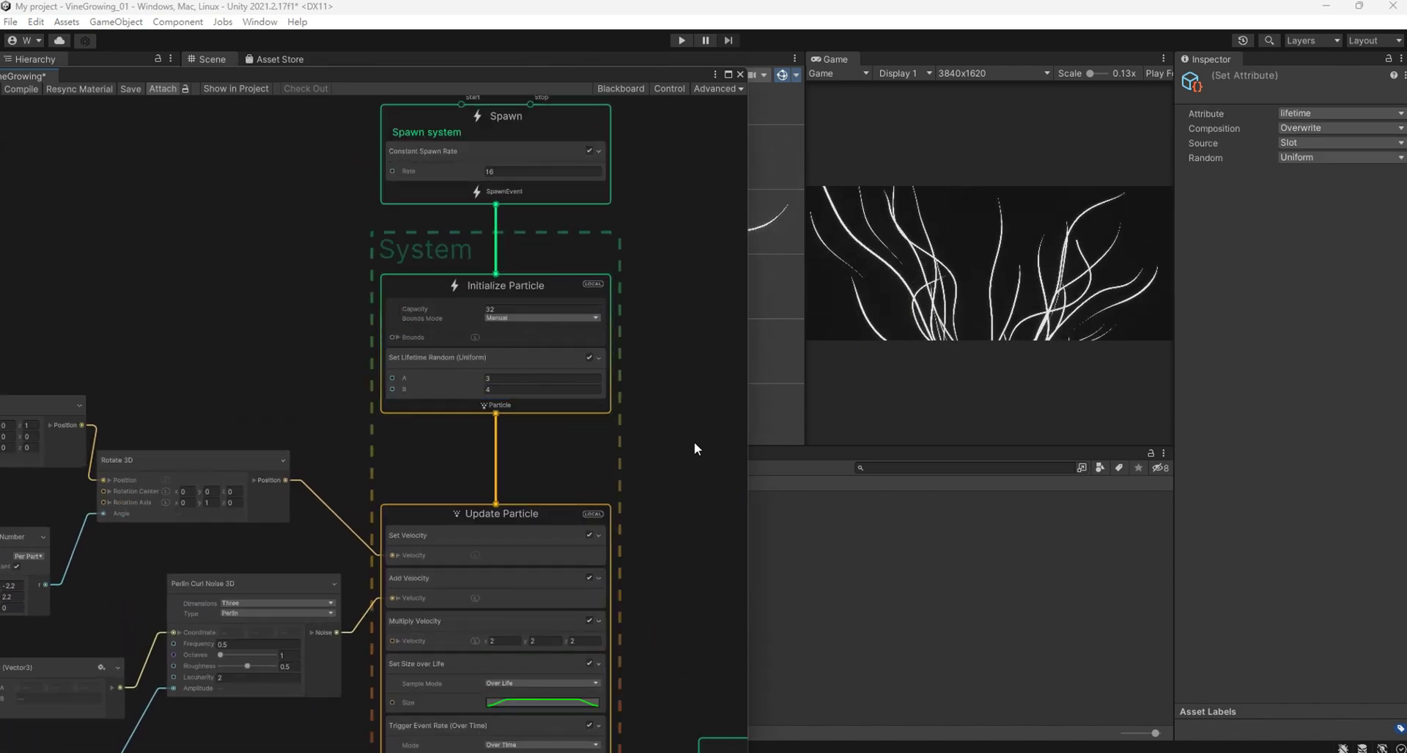
middle_drag(659, 581, 585, 304)
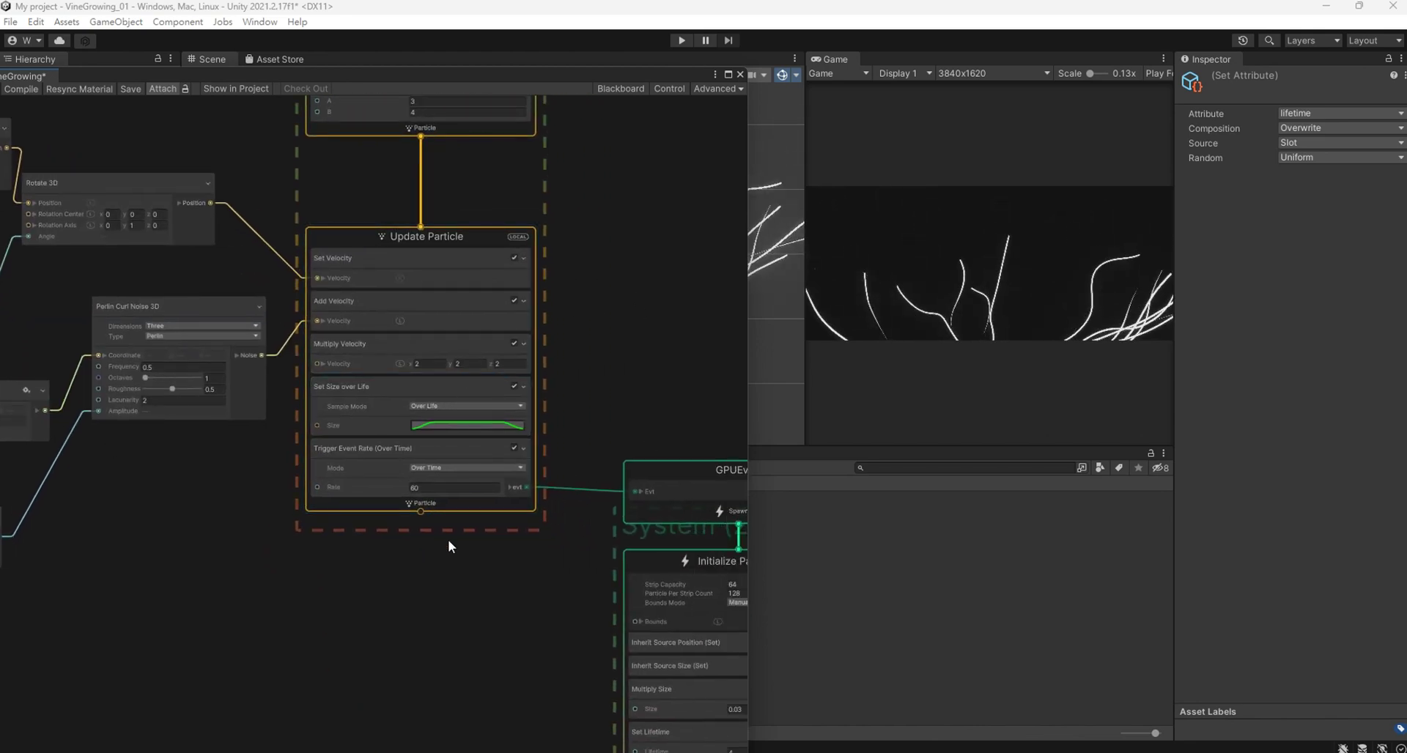
Add a new float property named Speed in the Blackboard.
click(621, 88)
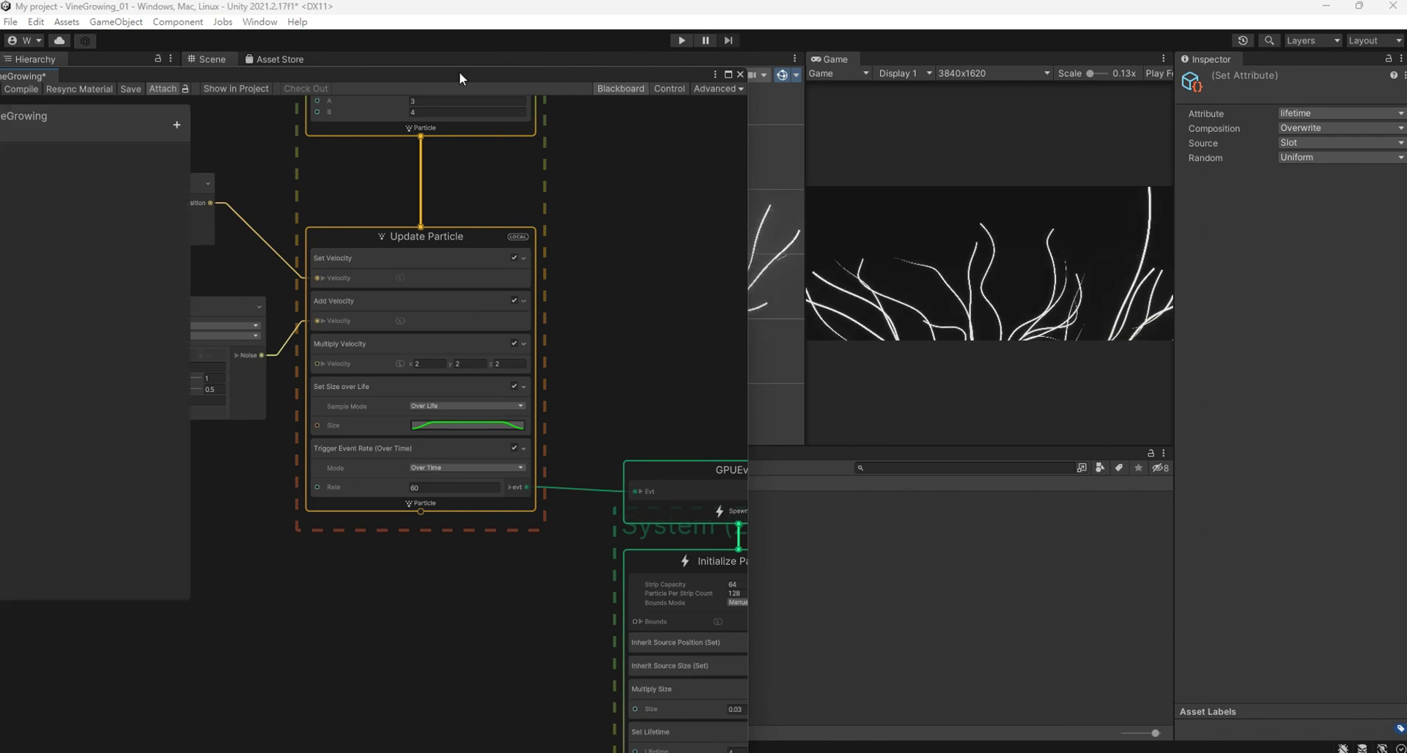
drag(459, 71, 536, 68)
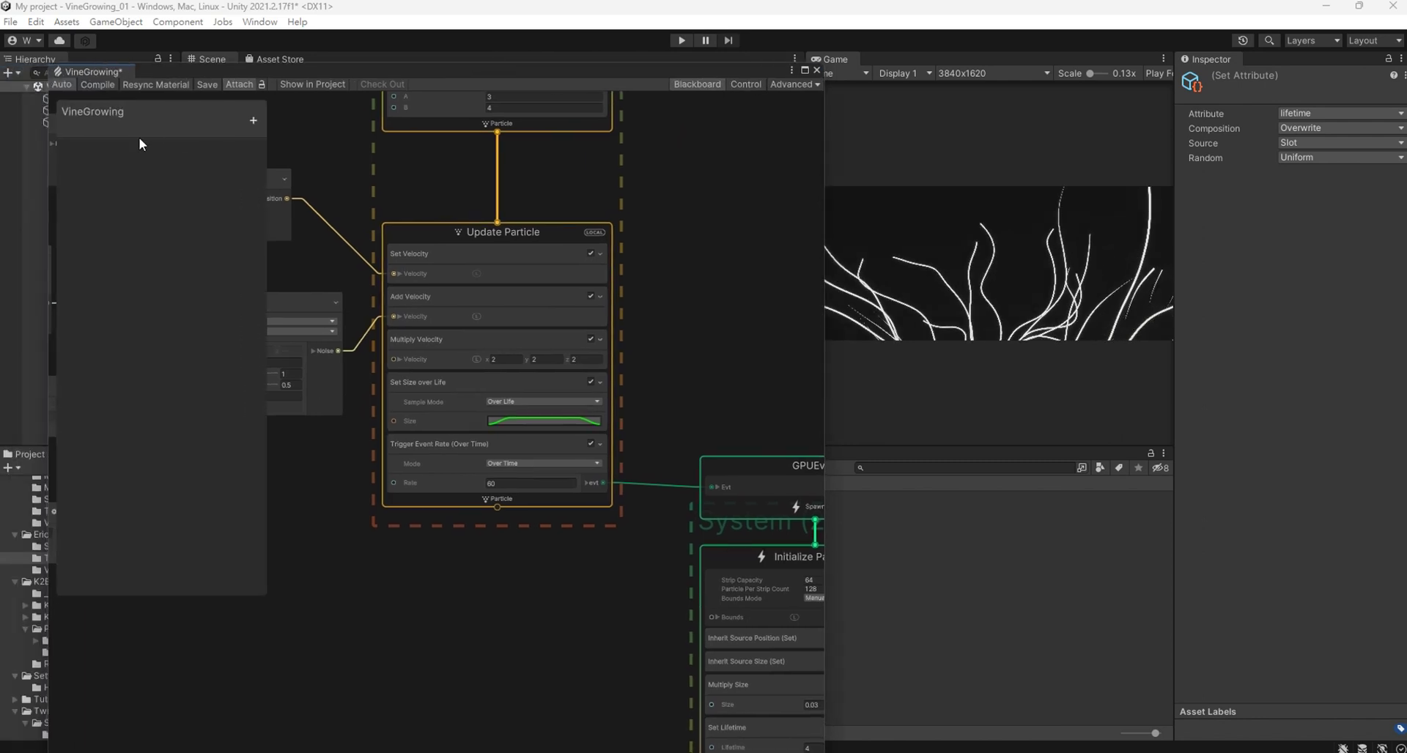
click(253, 121)
click(339, 375)
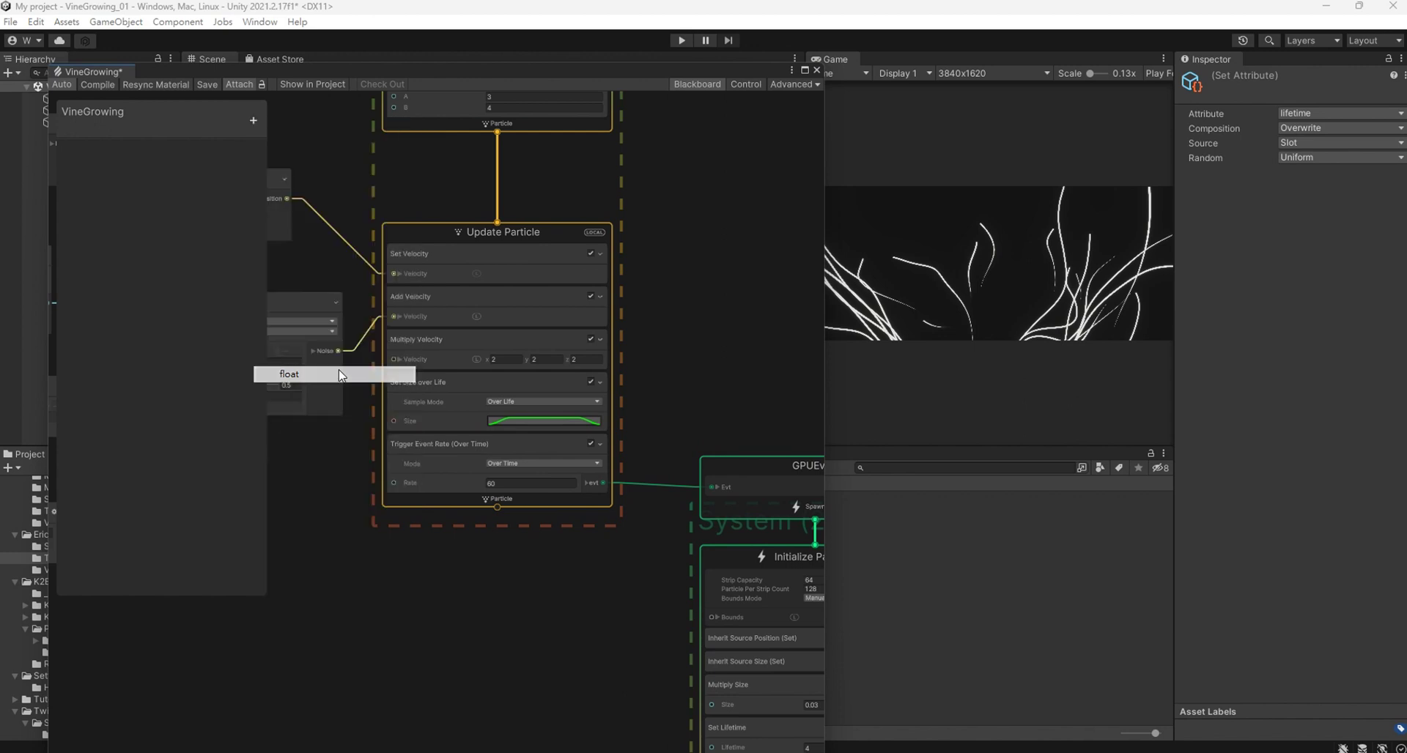
click(339, 375)
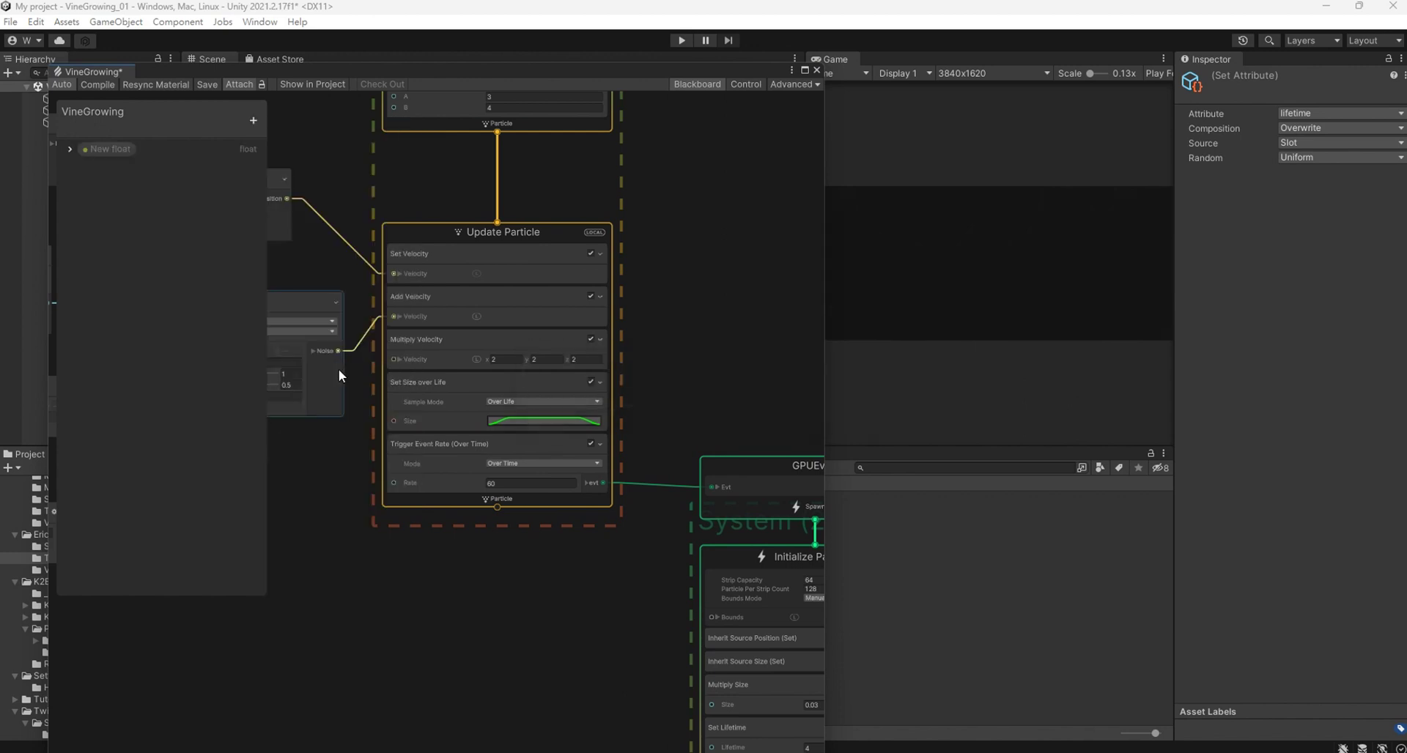
double_click(116, 149)
text(Spee)
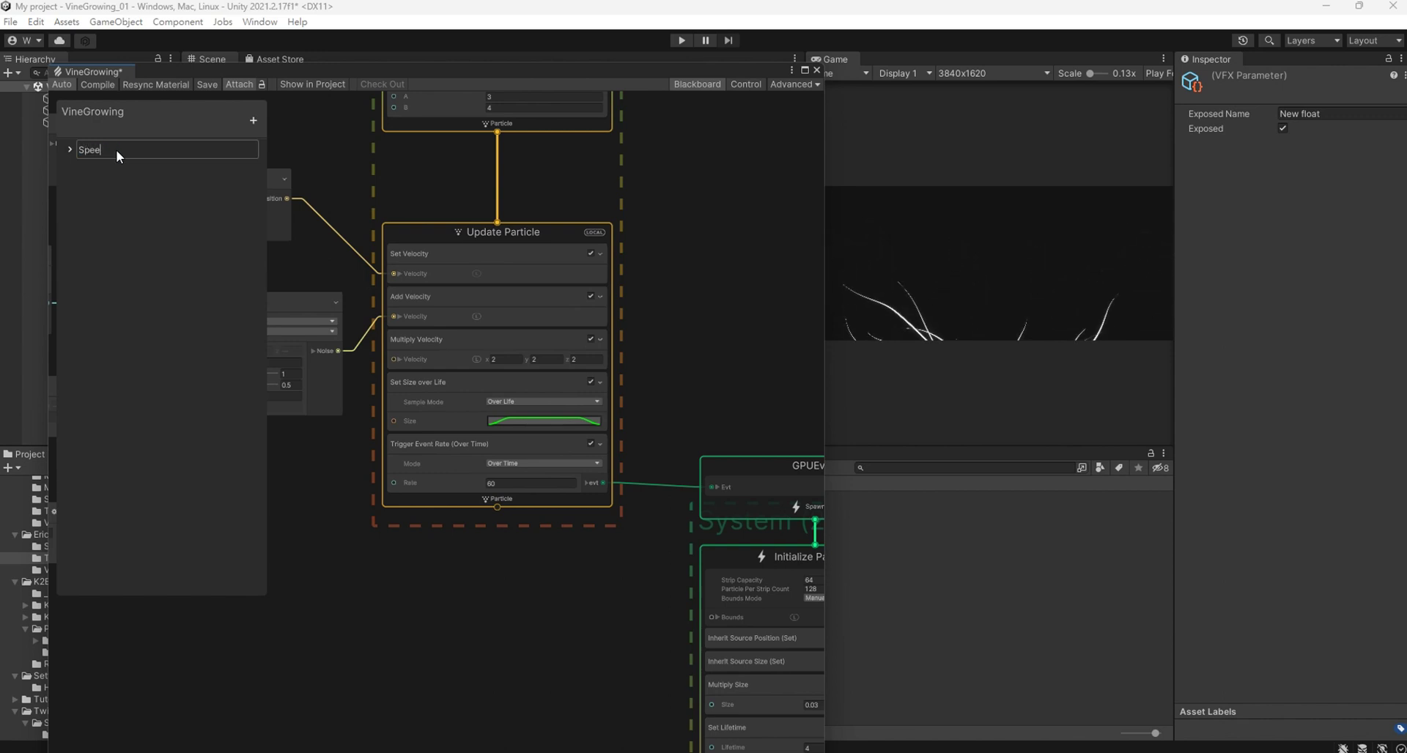
text(d)
key(Return)
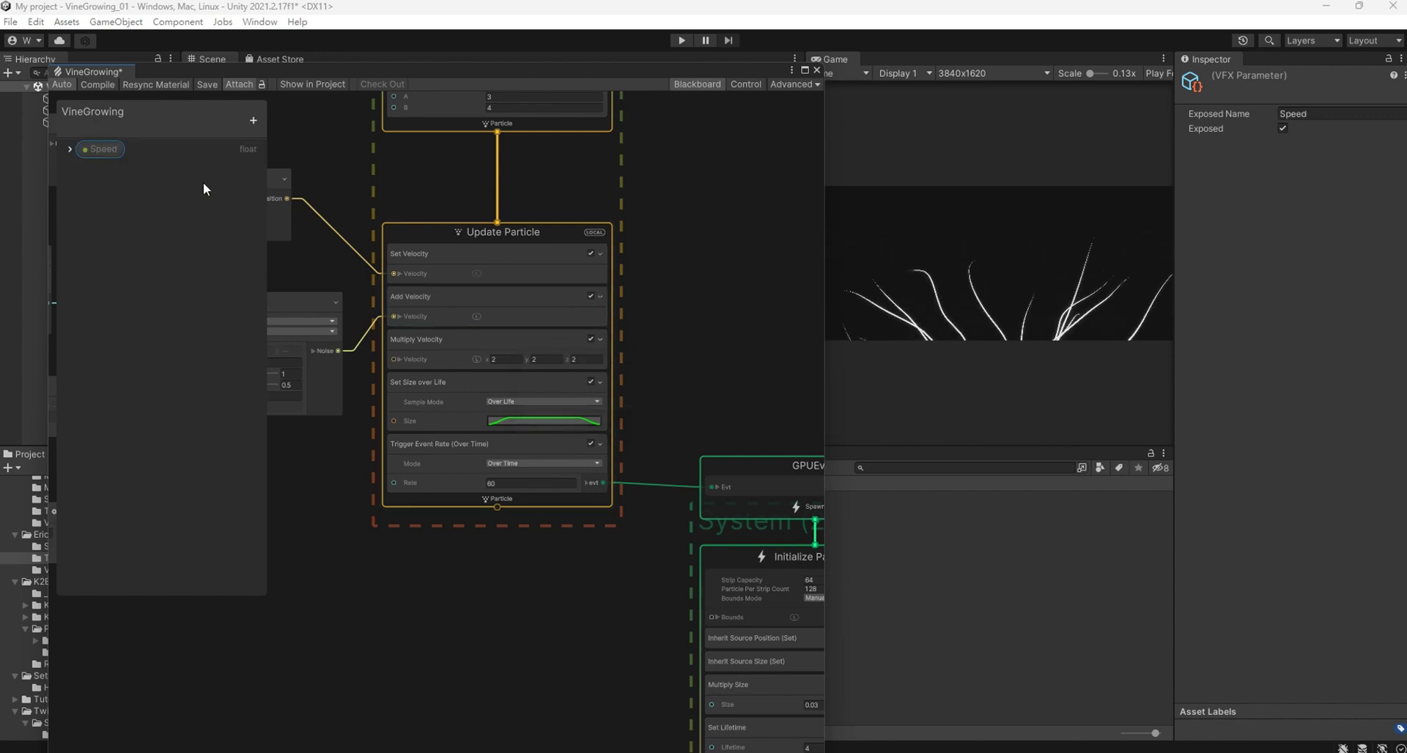
Place the Speed property in the graph and connect it to Multiply Velocity.
middle_drag(700, 236, 785, 196)
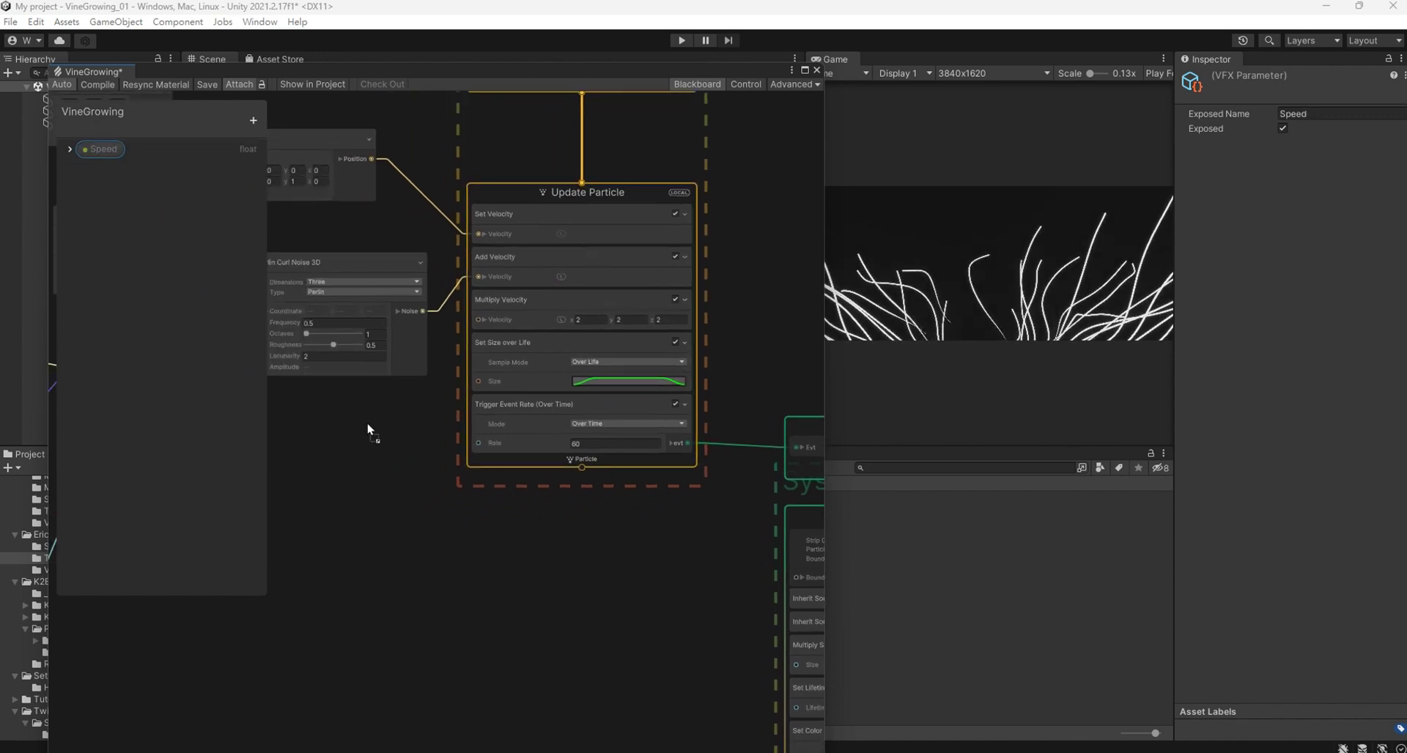
drag(371, 429, 370, 422)
scroll(587, 557, down, 1)
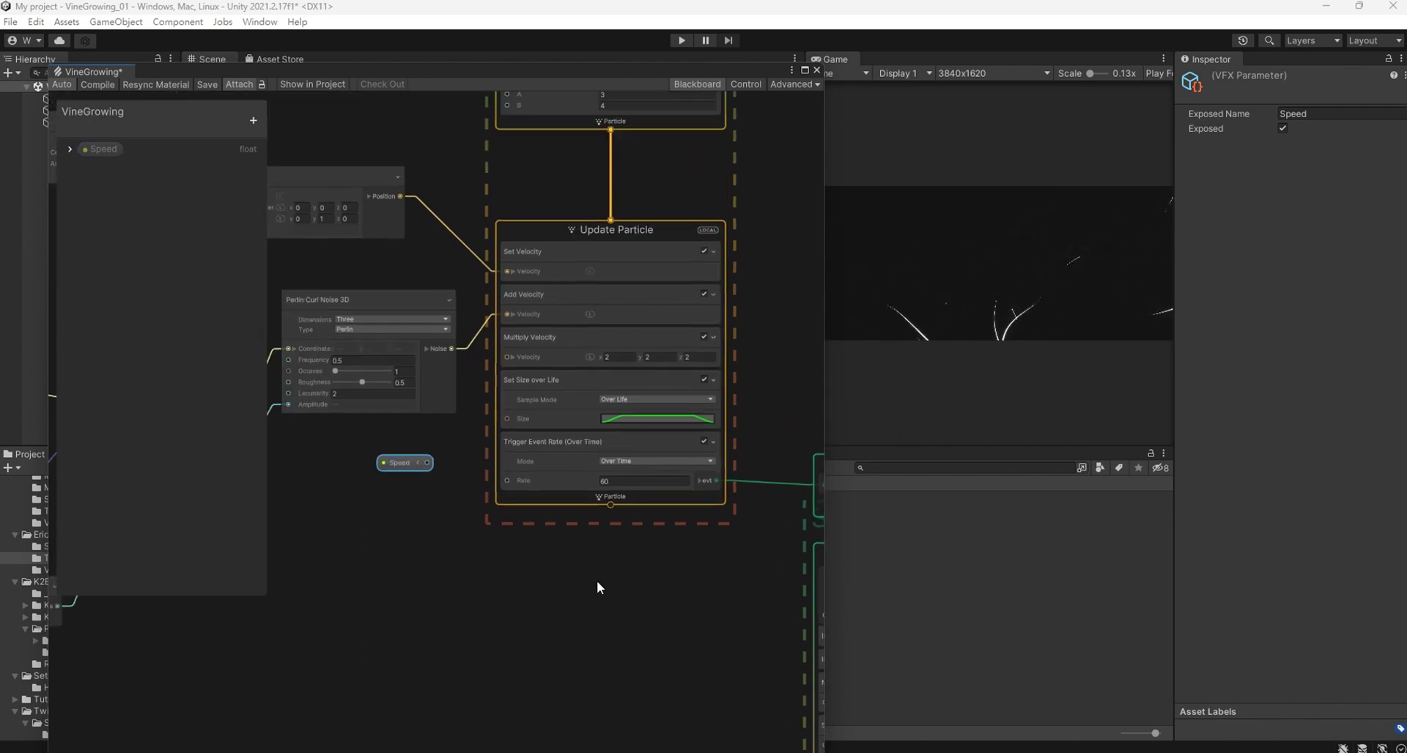
scroll(596, 580, down, 2)
middle_drag(739, 461, 759, 393)
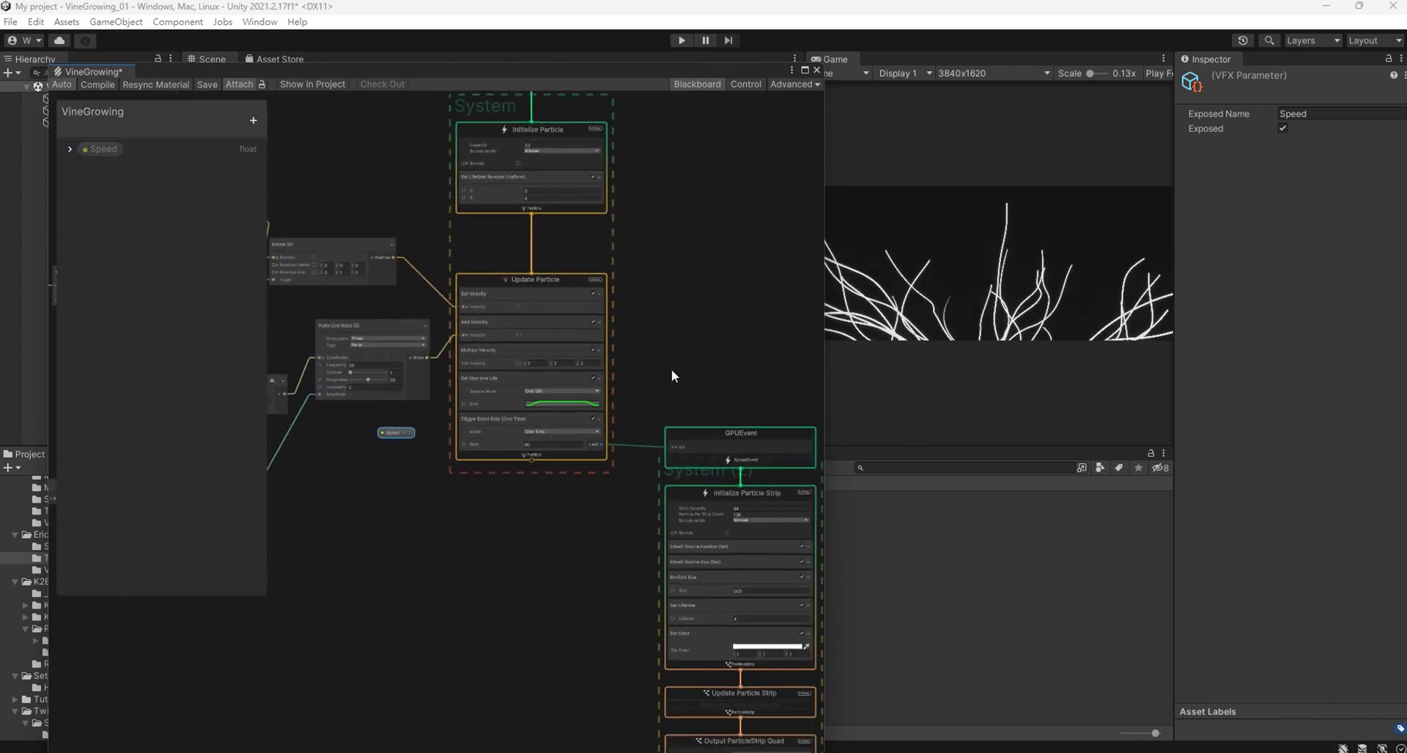
scroll(622, 427, down, 2)
scroll(657, 411, down, 2)
scroll(650, 395, down, 1)
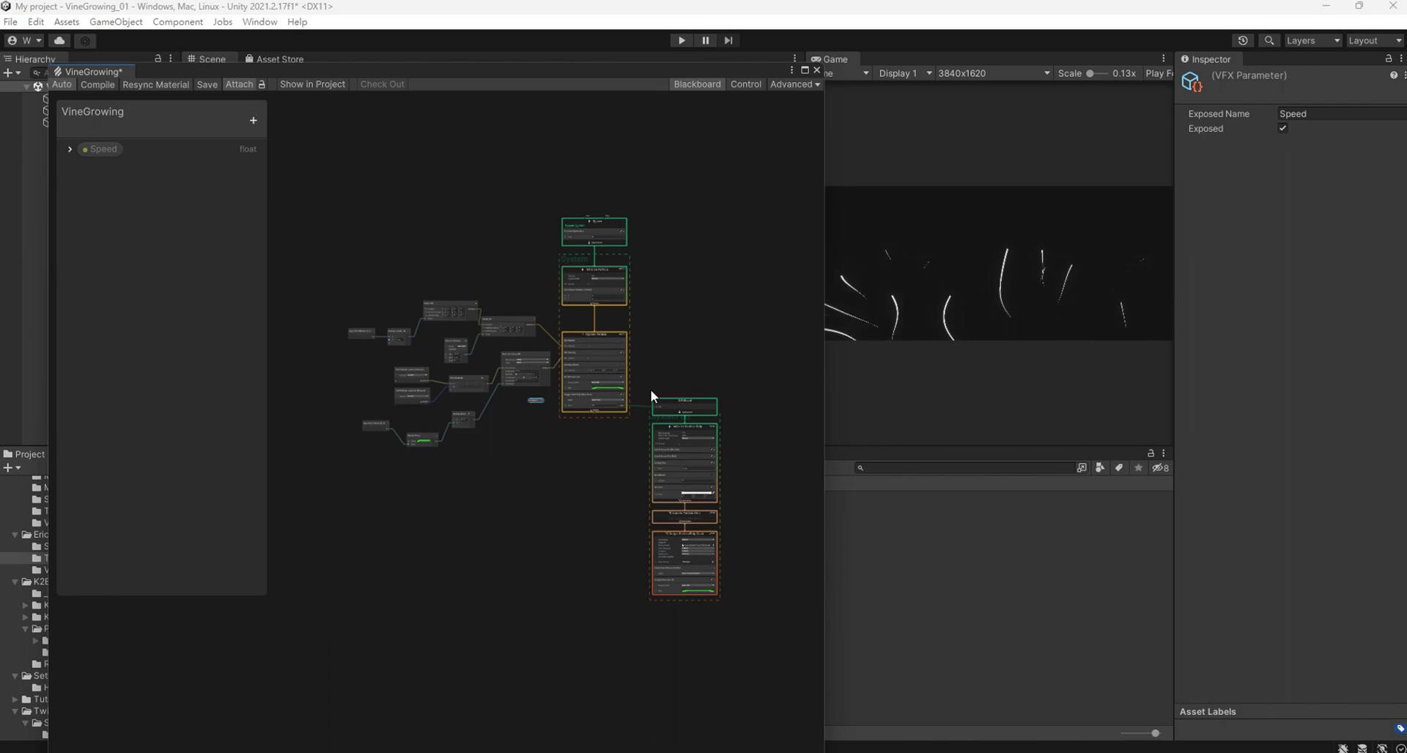
scroll(608, 443, up, 2)
scroll(524, 367, up, 2)
scroll(586, 538, up, 2)
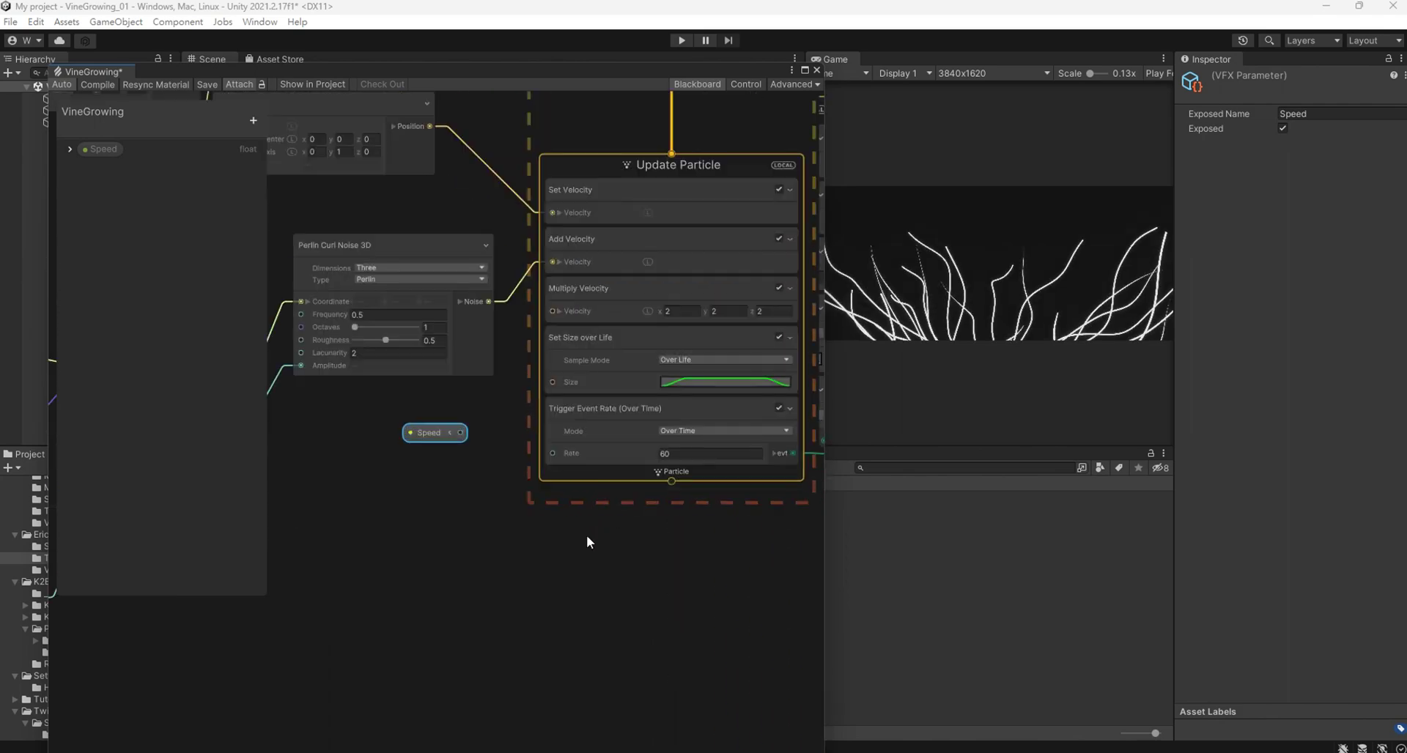
scroll(384, 375, up, 2)
drag(394, 379, 535, 193)
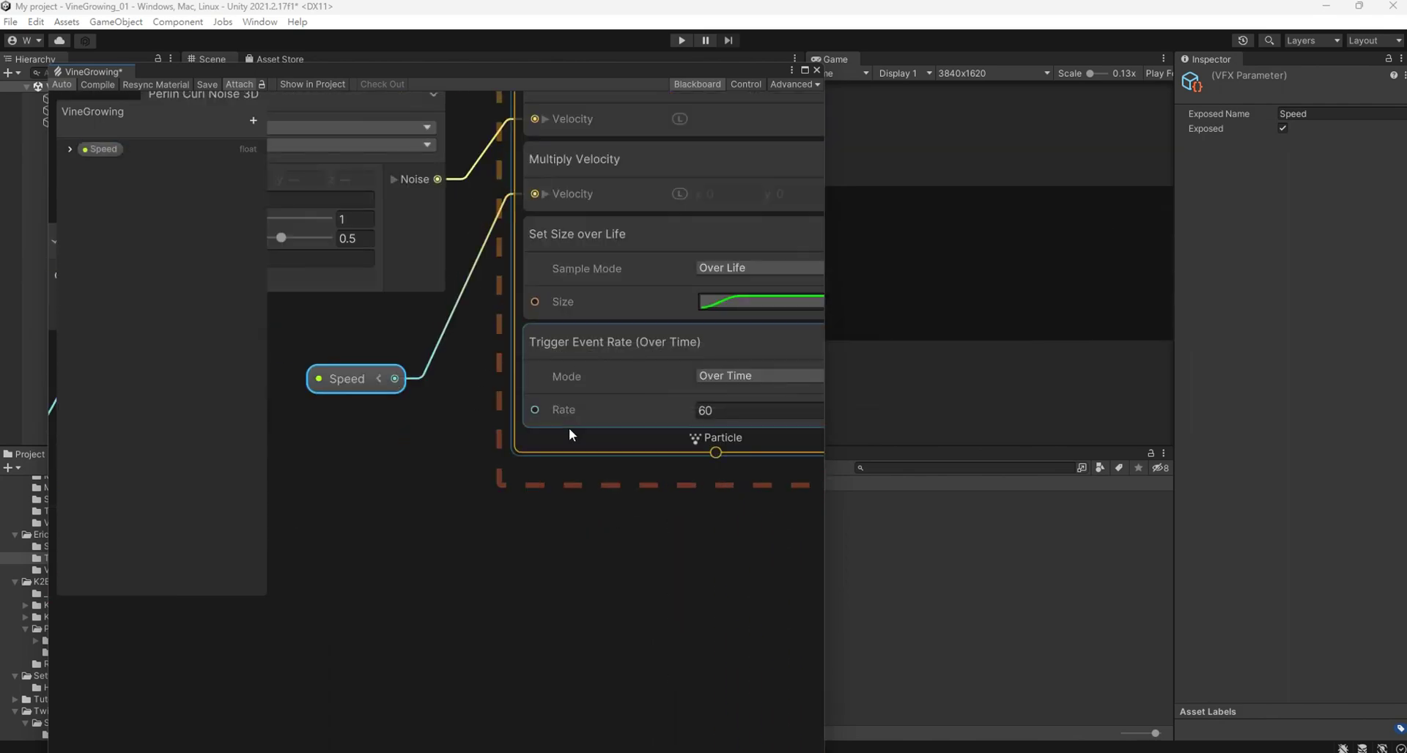
Set the Speed value to 1.5 after briefly trying 5.
click(70, 150)
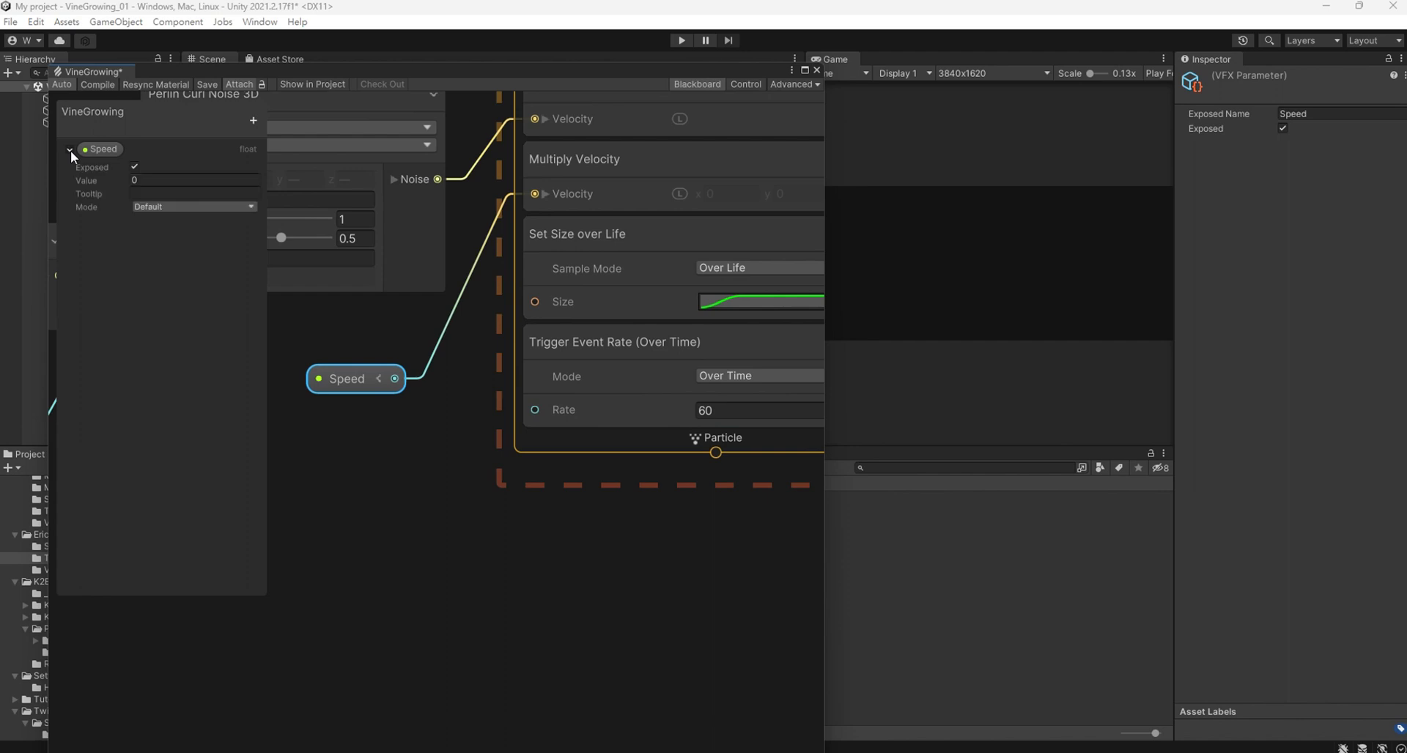
click(147, 179)
text(1)
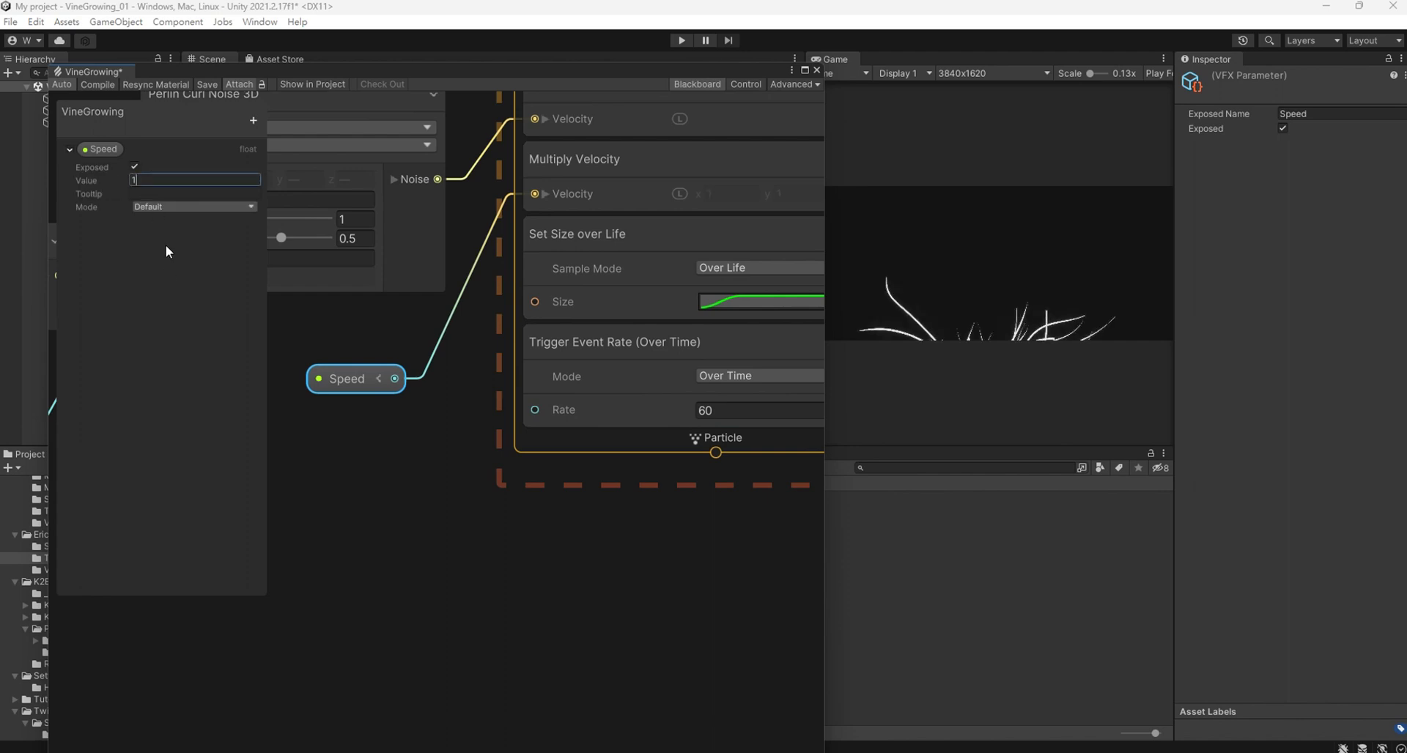
key(BackSpace)
text(5)
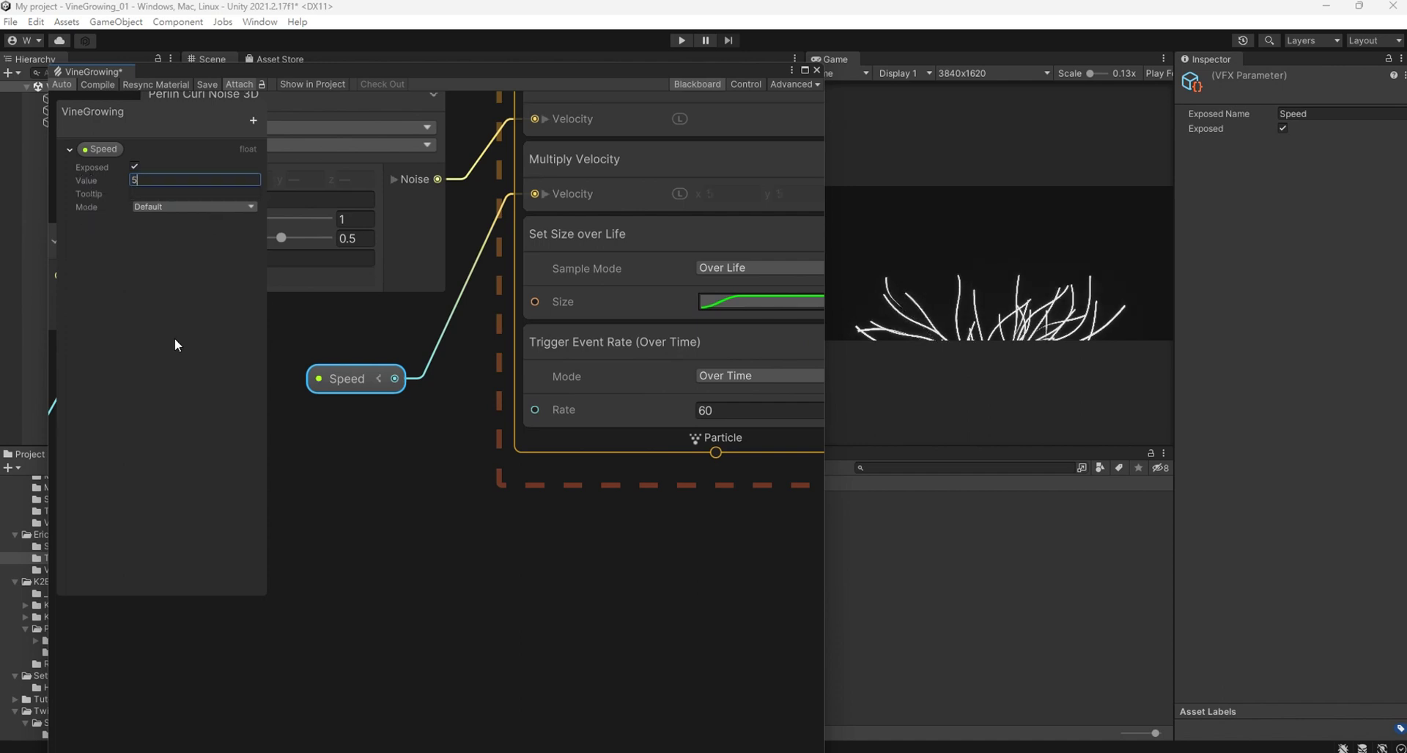
click(174, 337)
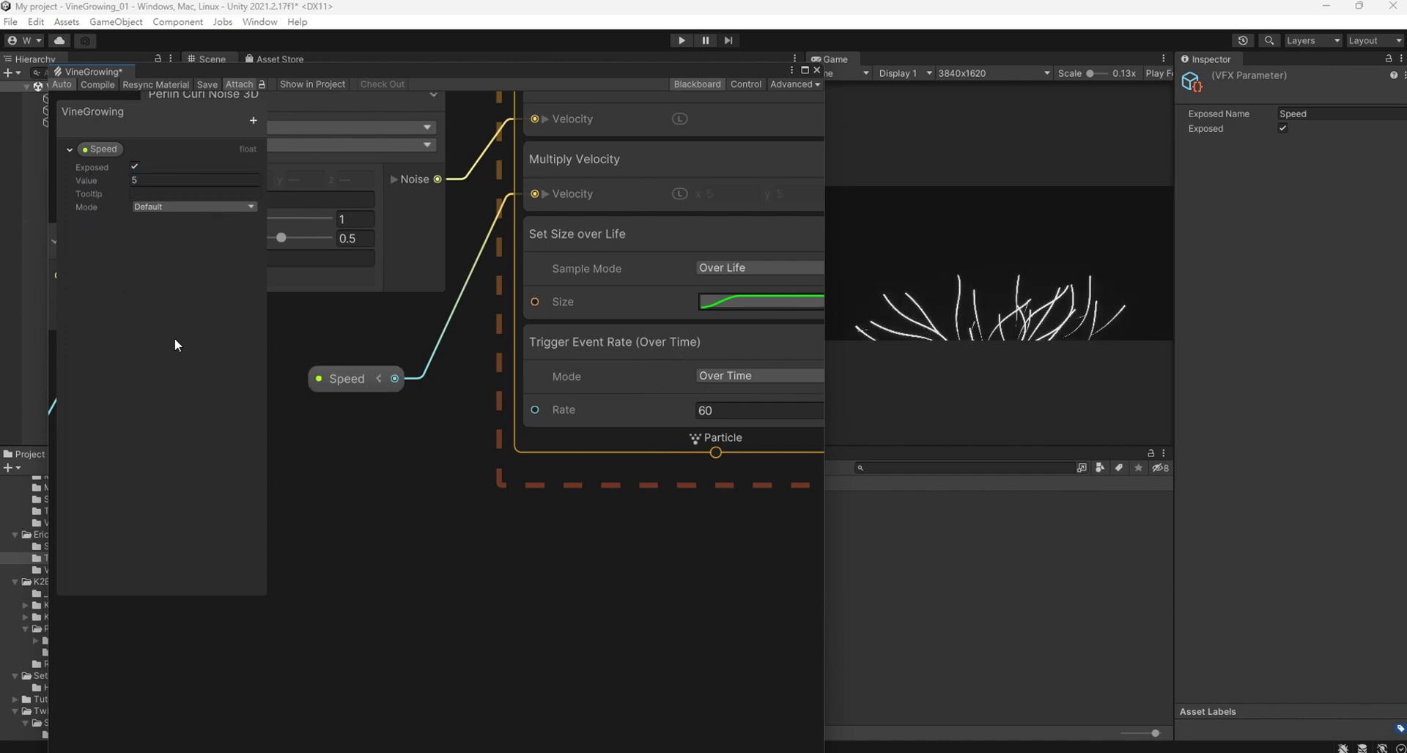
click(151, 178)
text(1.5)
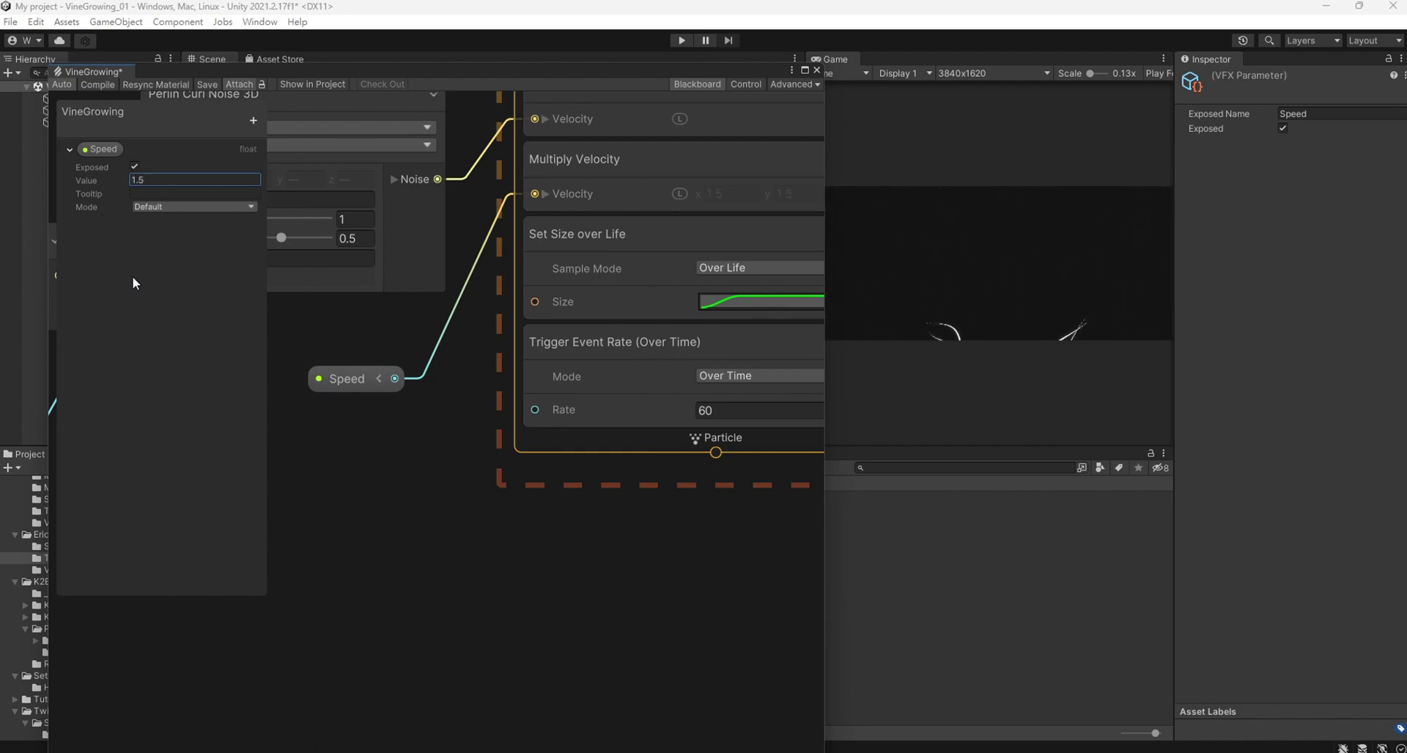
middle_drag(467, 604, 643, 601)
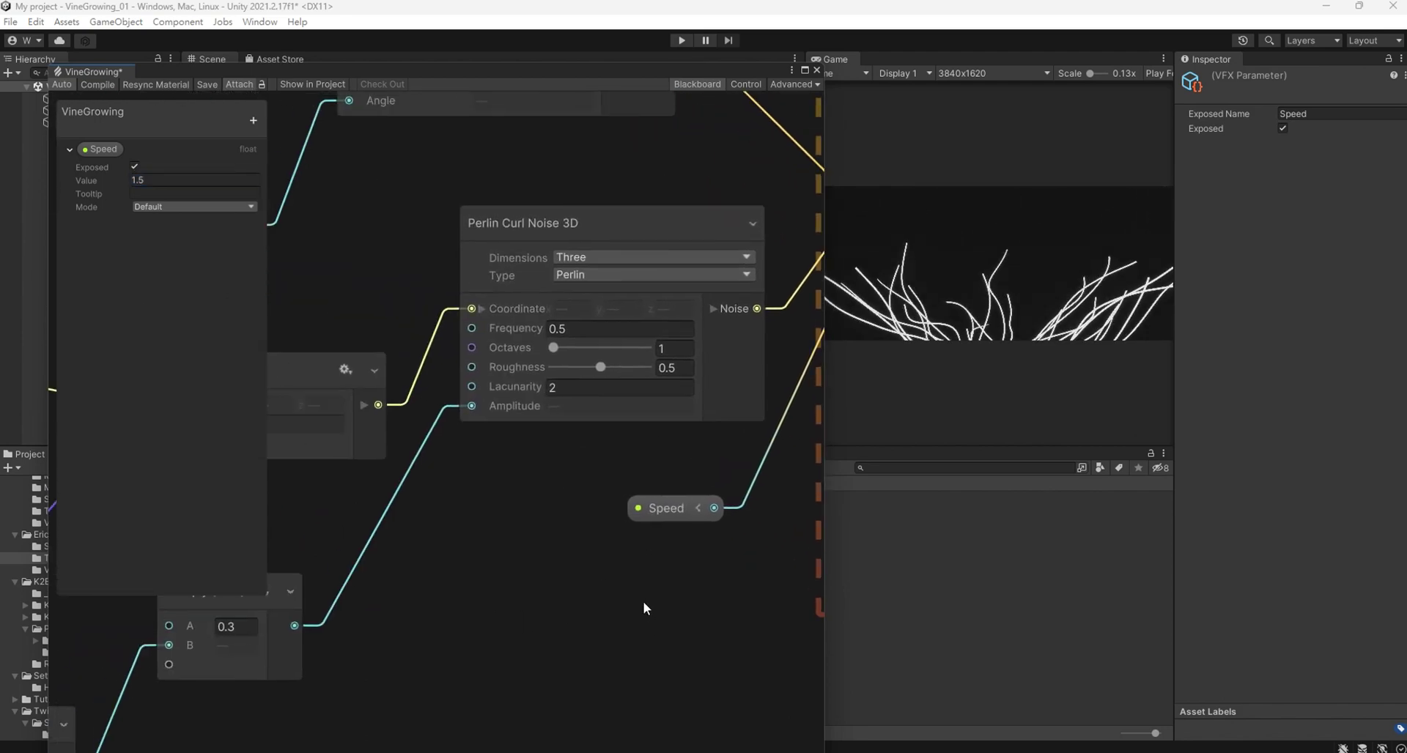
Add a new float property named Turbulence in the Blackboard.
scroll(530, 551, down, 2)
mouse_move(529, 551)
middle_down()
mouse_move(675, 540)
mouse_move(684, 527)
middle_up()
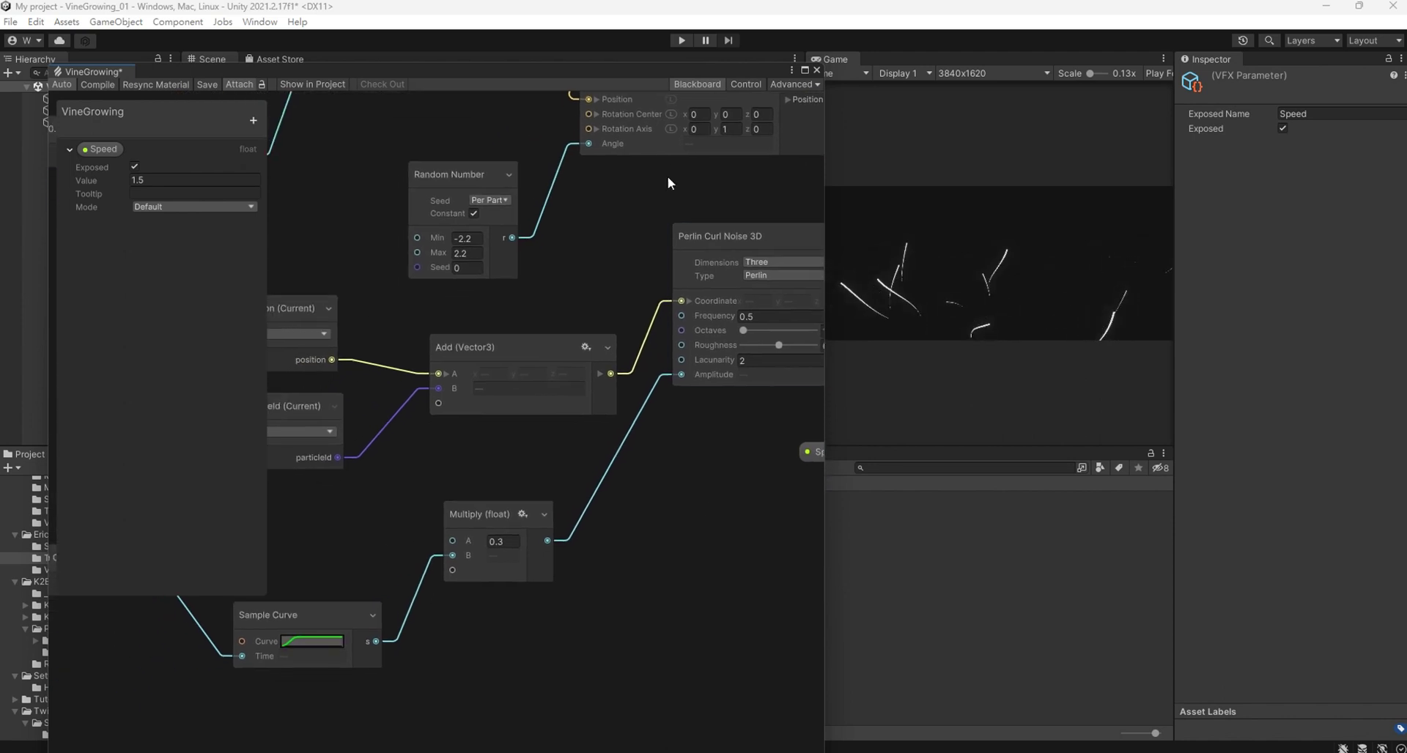
click(253, 120)
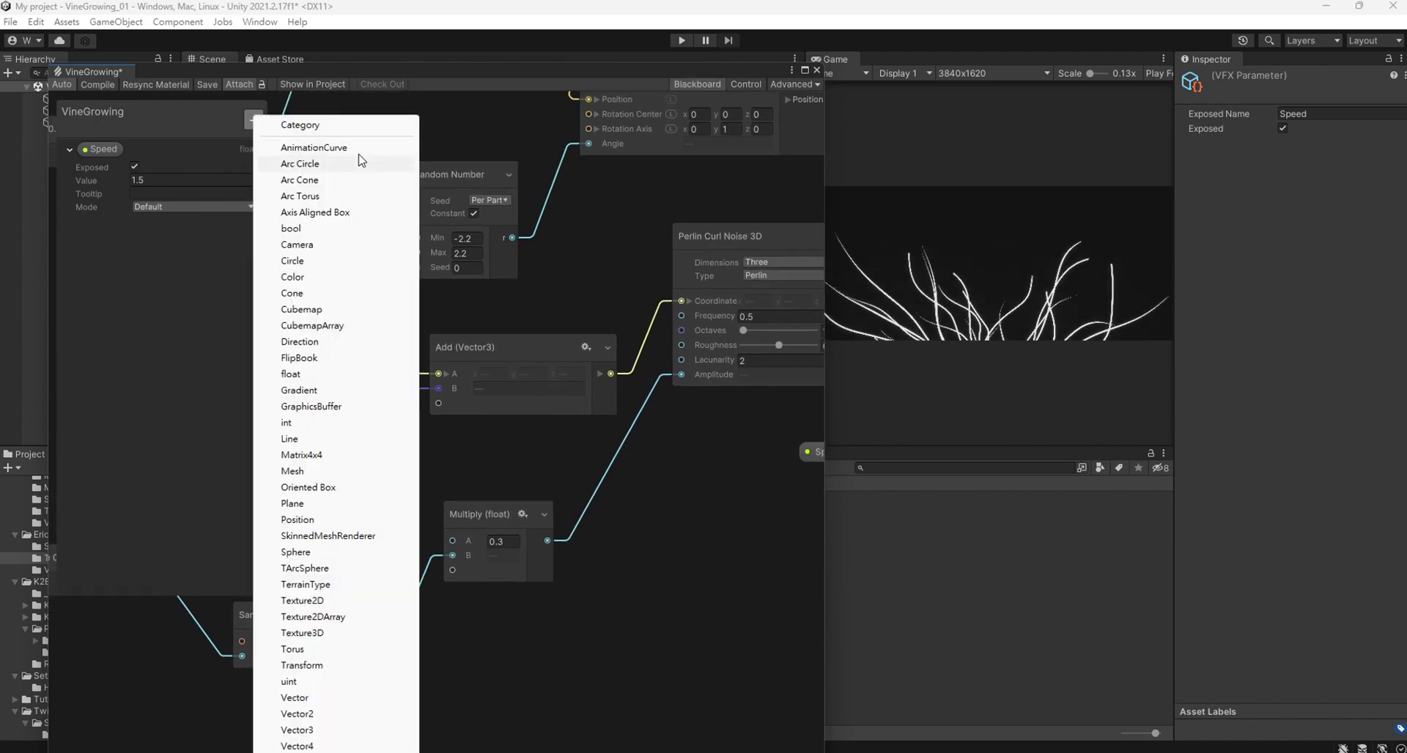
click(324, 377)
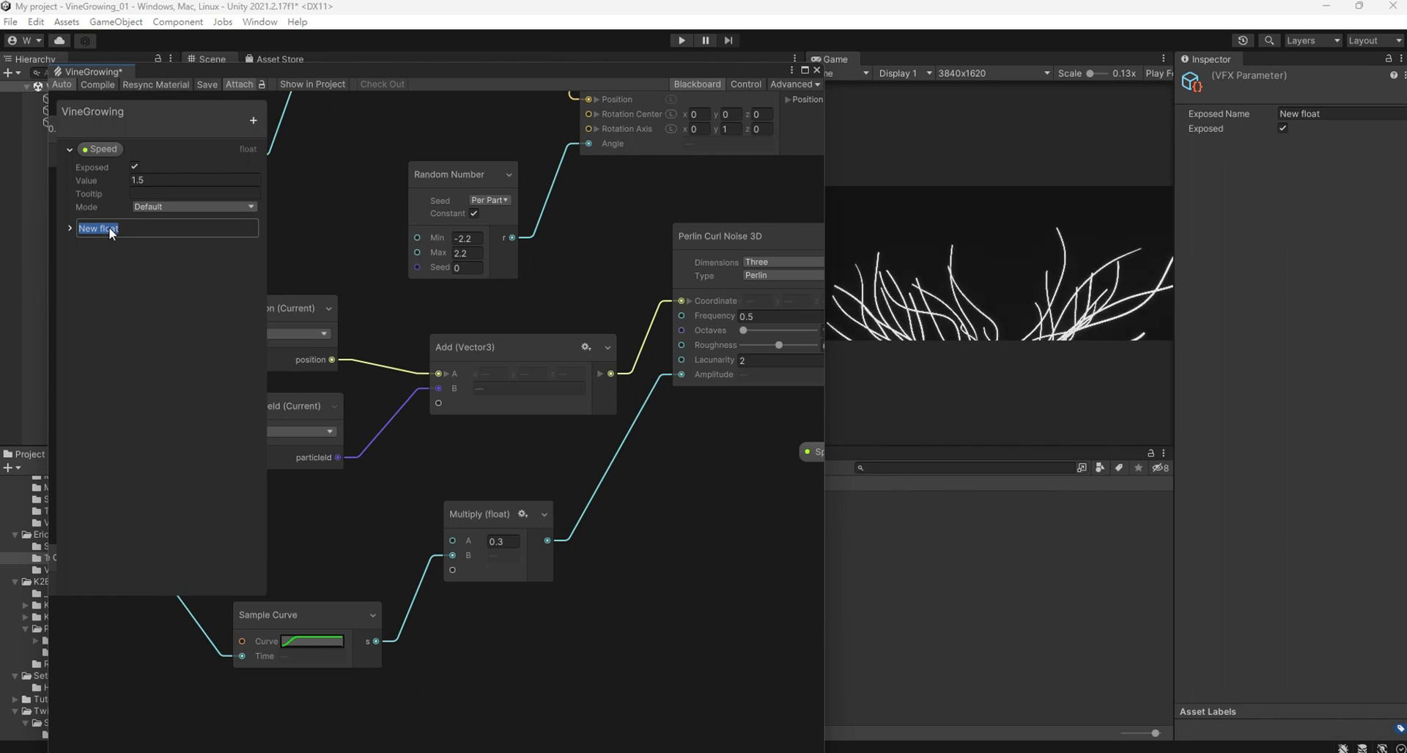
text(Turbulence)
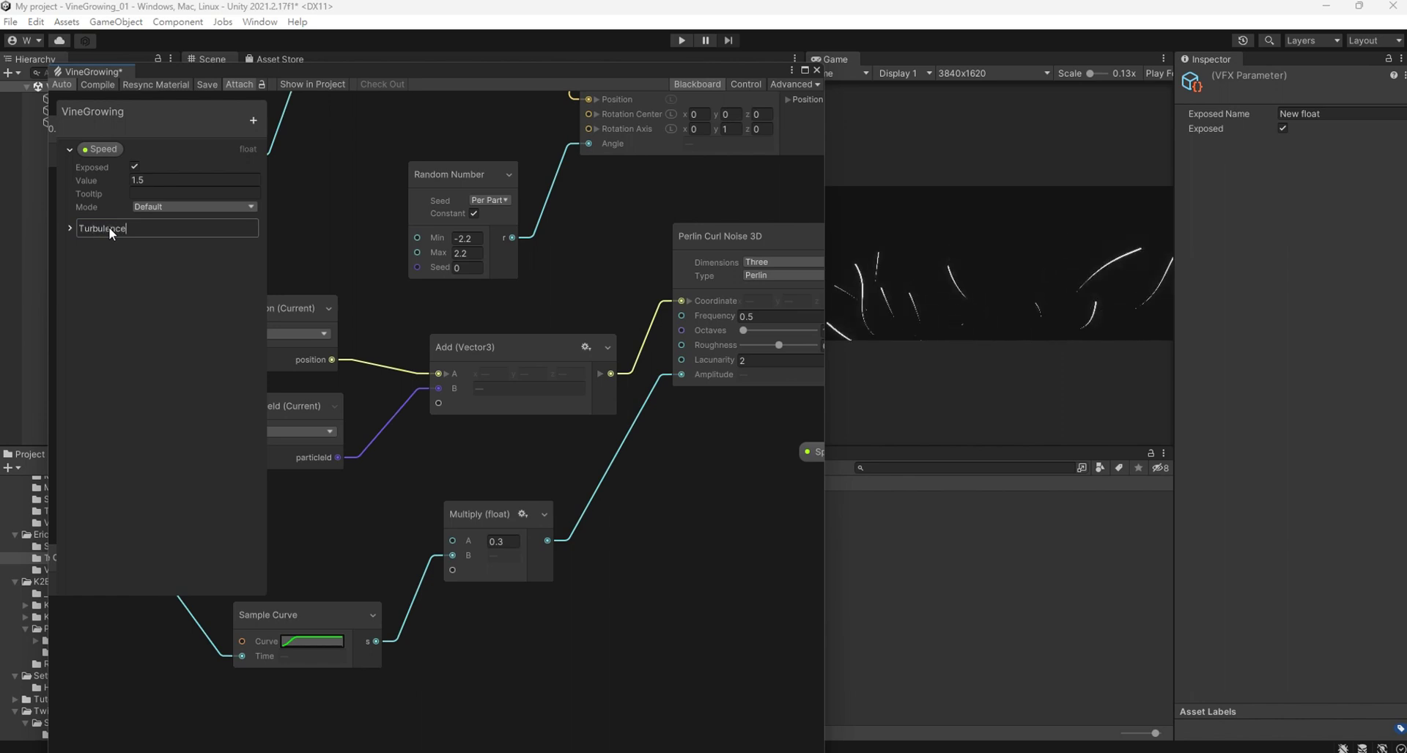
key(Return)
Connect Turbulence to the noise Multiply node's A input and set its value to 0.4.
drag(378, 548, 381, 546)
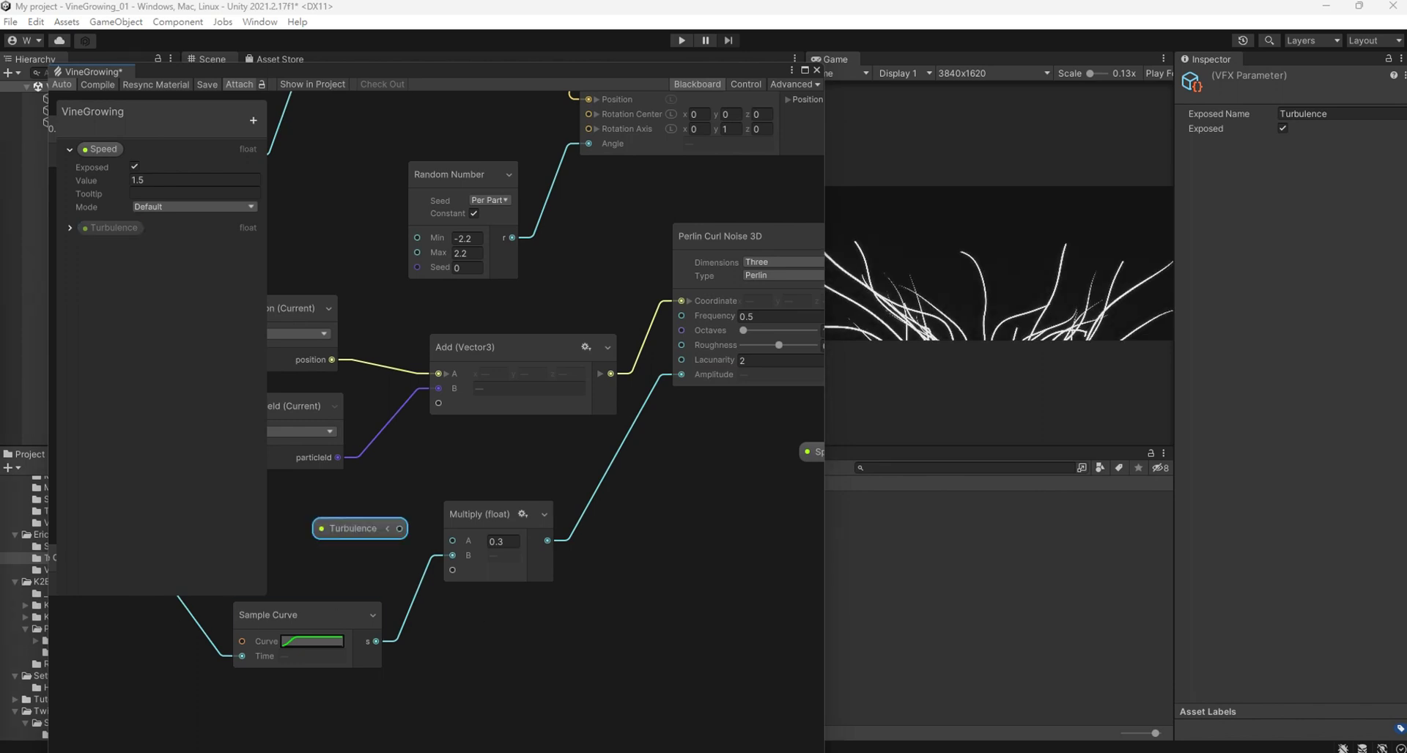
drag(402, 530, 453, 541)
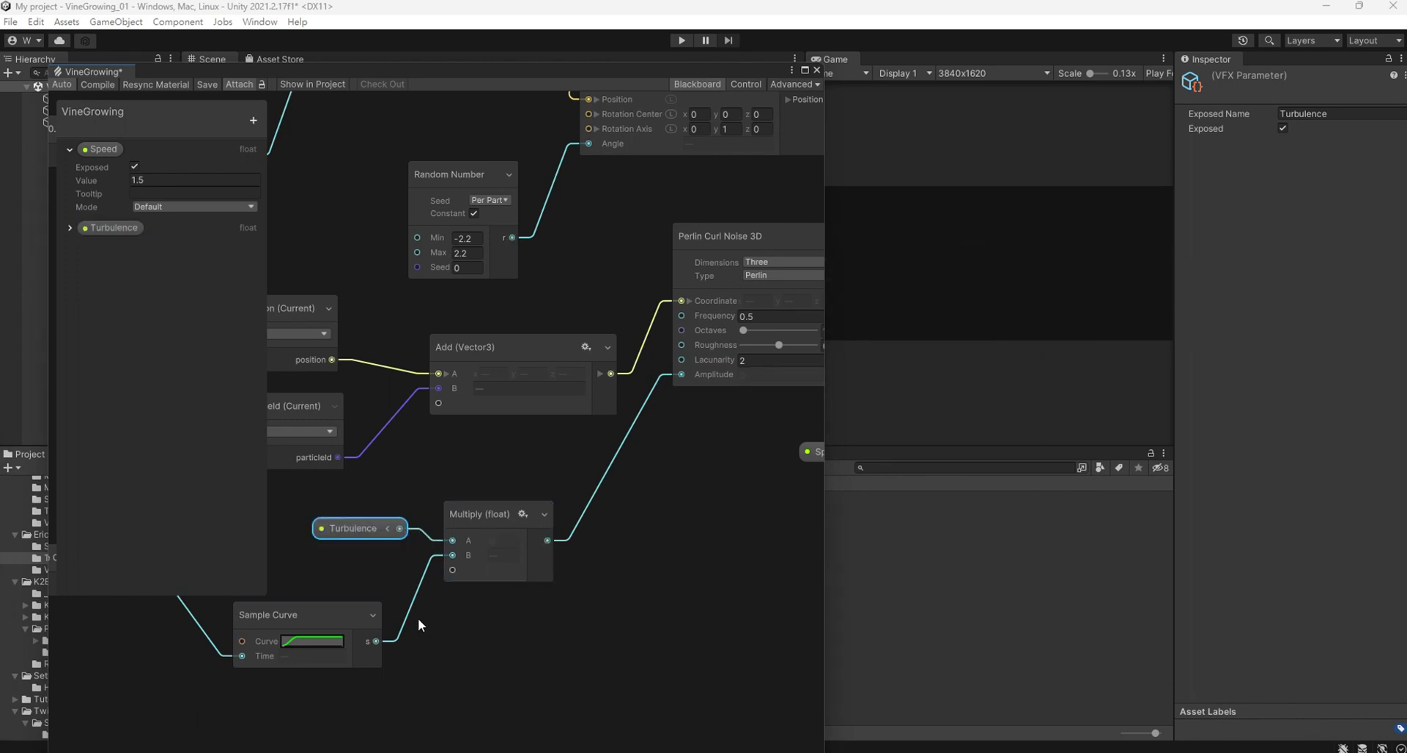
click(70, 228)
click(191, 258)
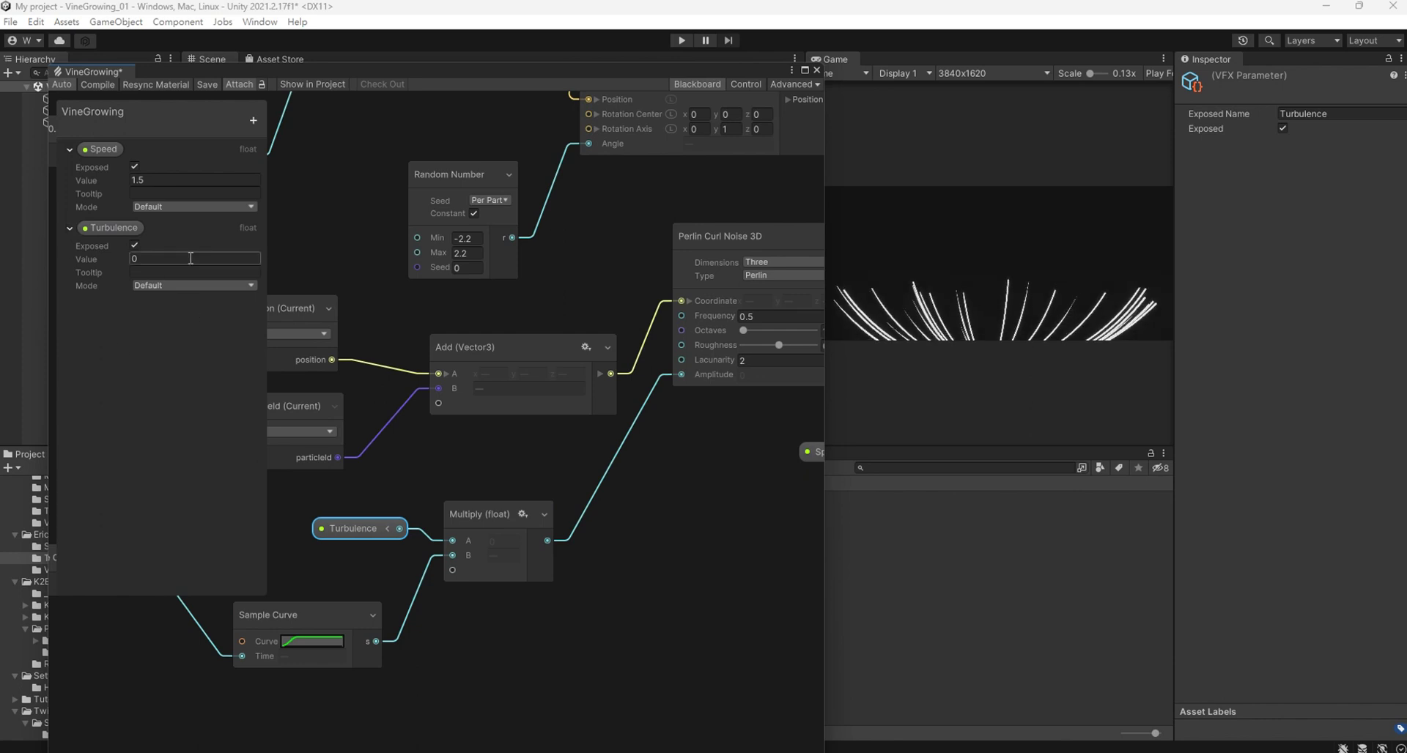
text(1)
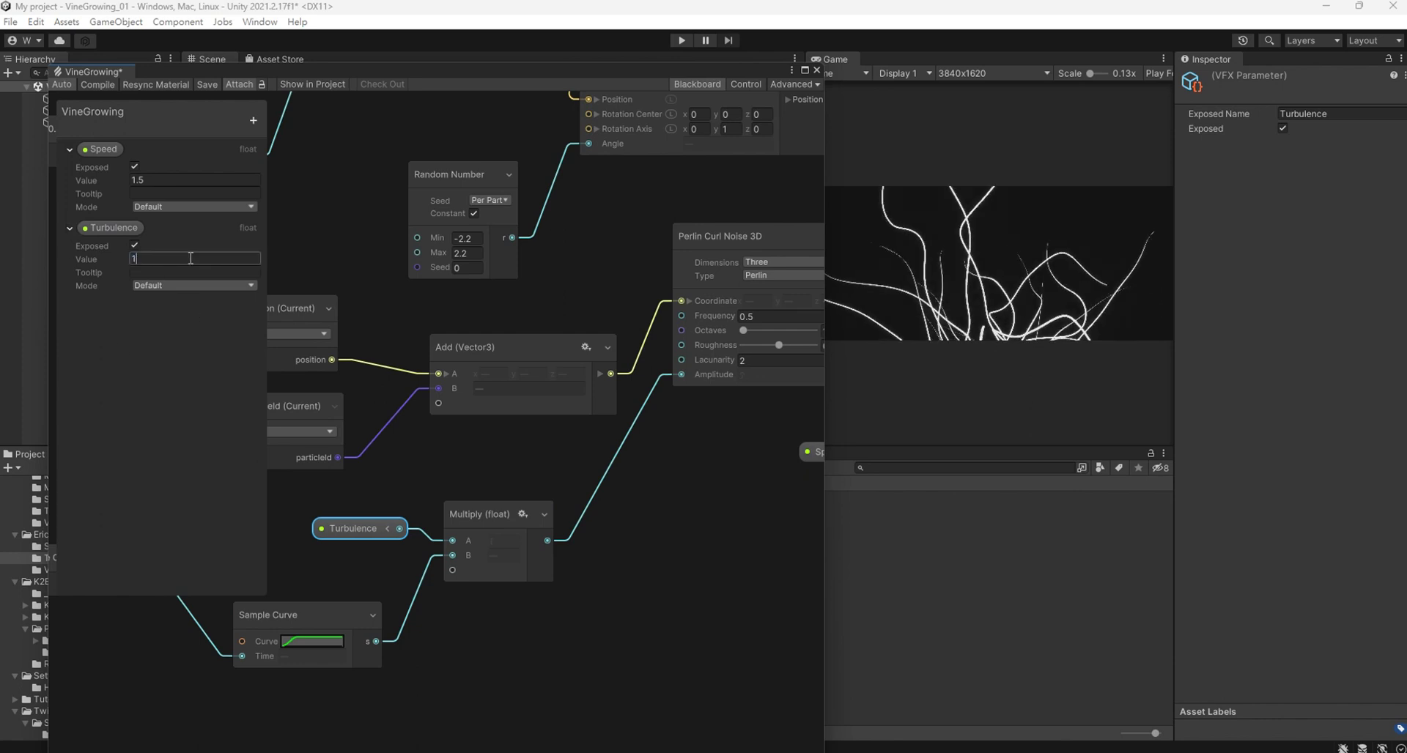
key(BackSpace)
text(.4)
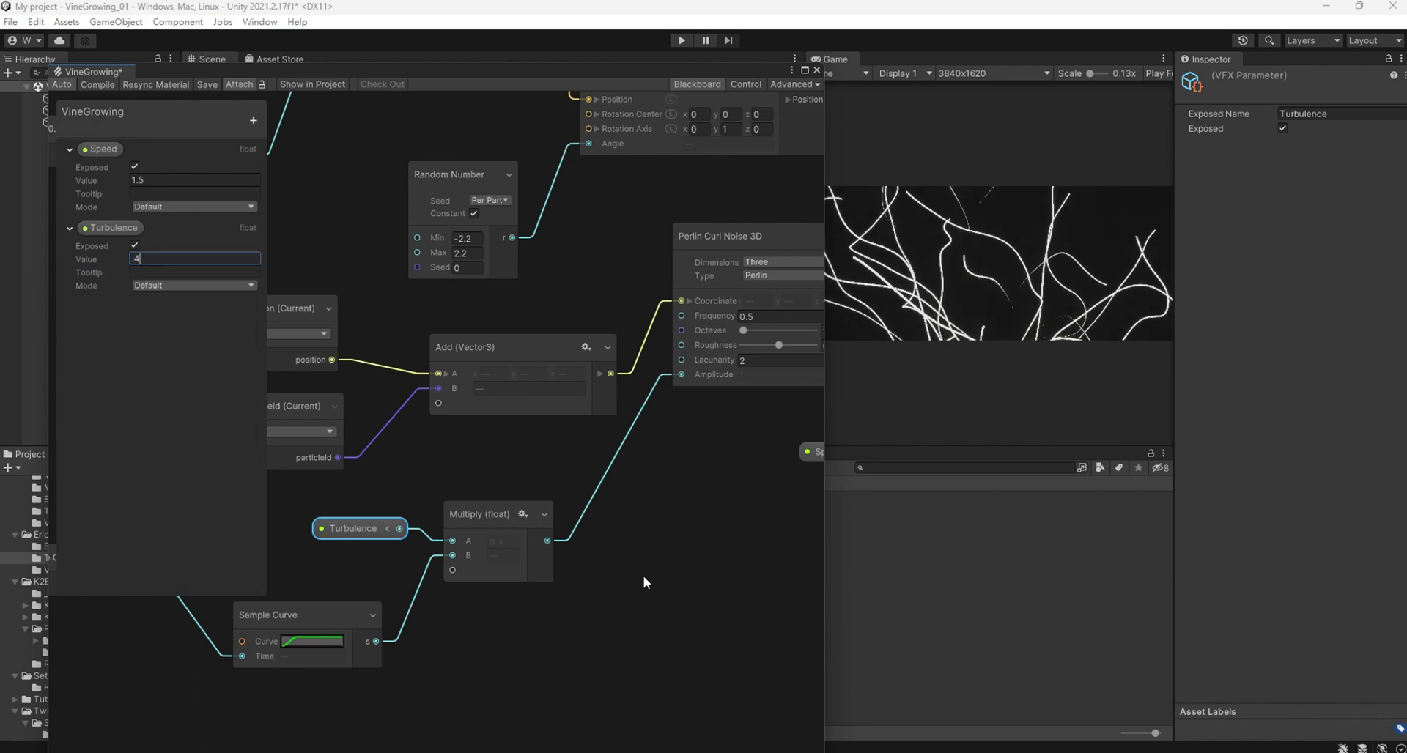
click(692, 512)
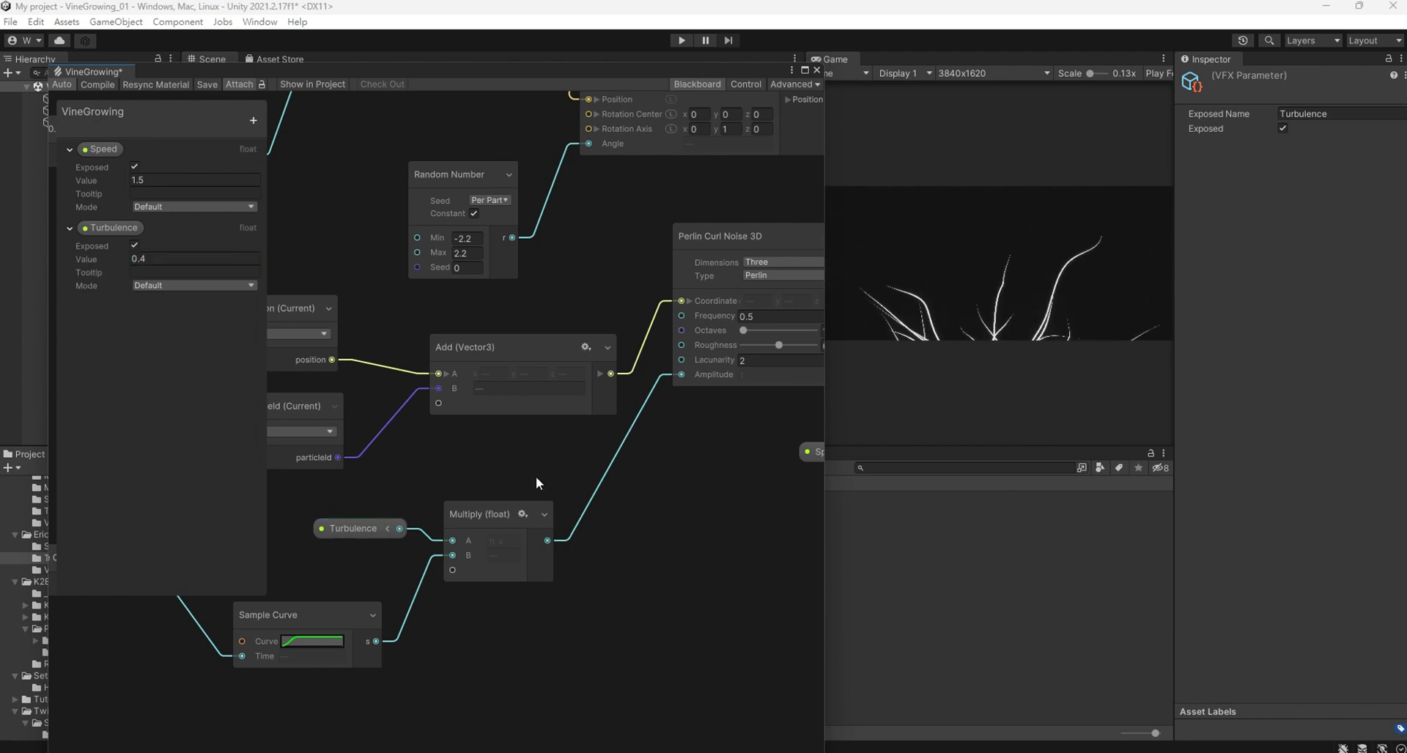
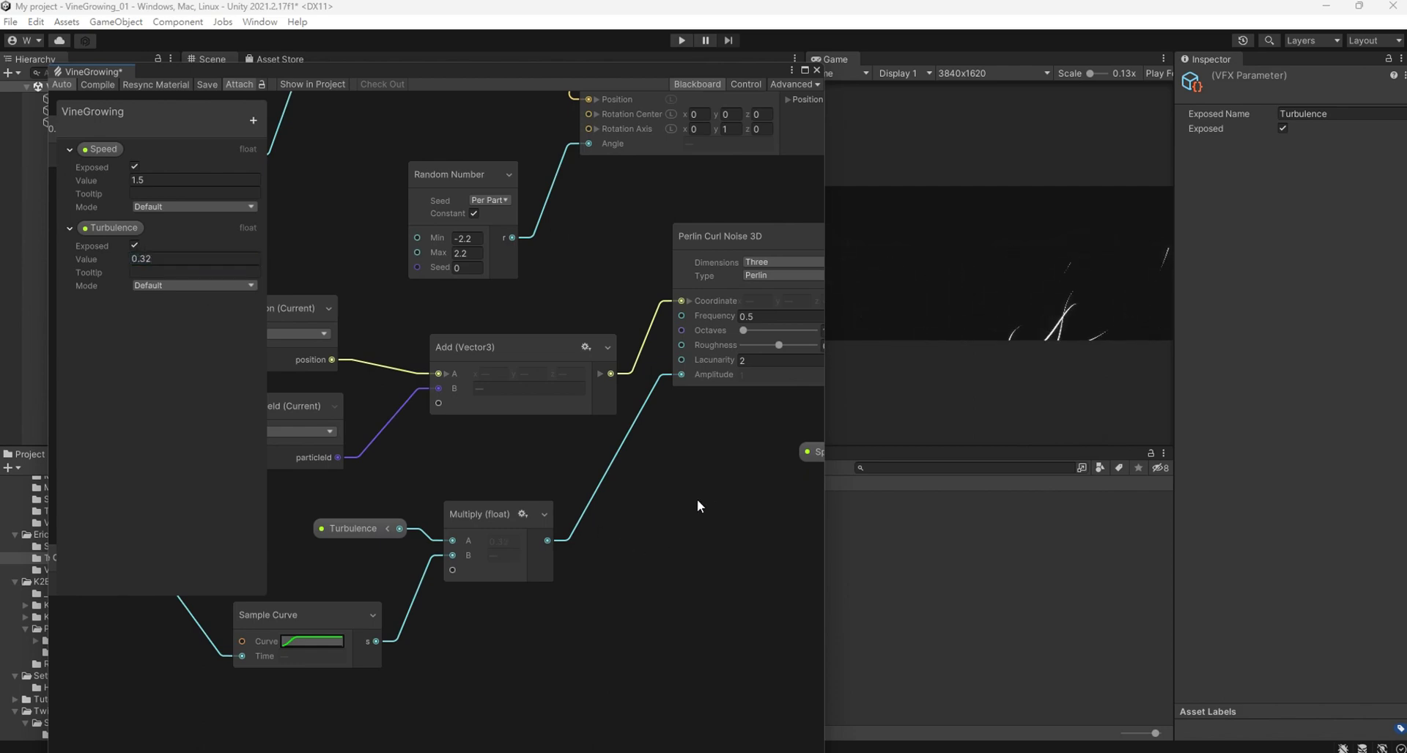
Raise the Set Lifetime Random maximum (B) in Initialize Particle to 5.
middle_drag(703, 447, 319, 746)
click(729, 277)
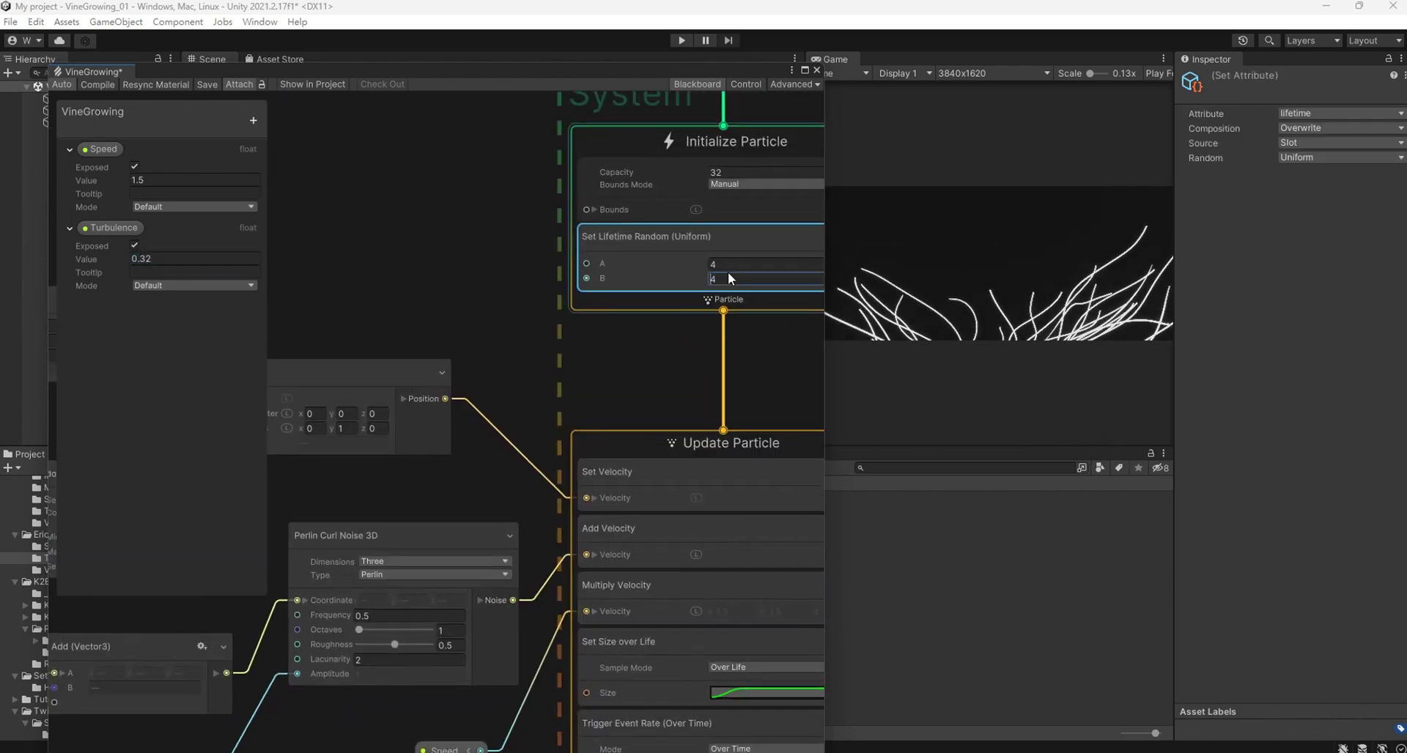
text(5)
click(374, 238)
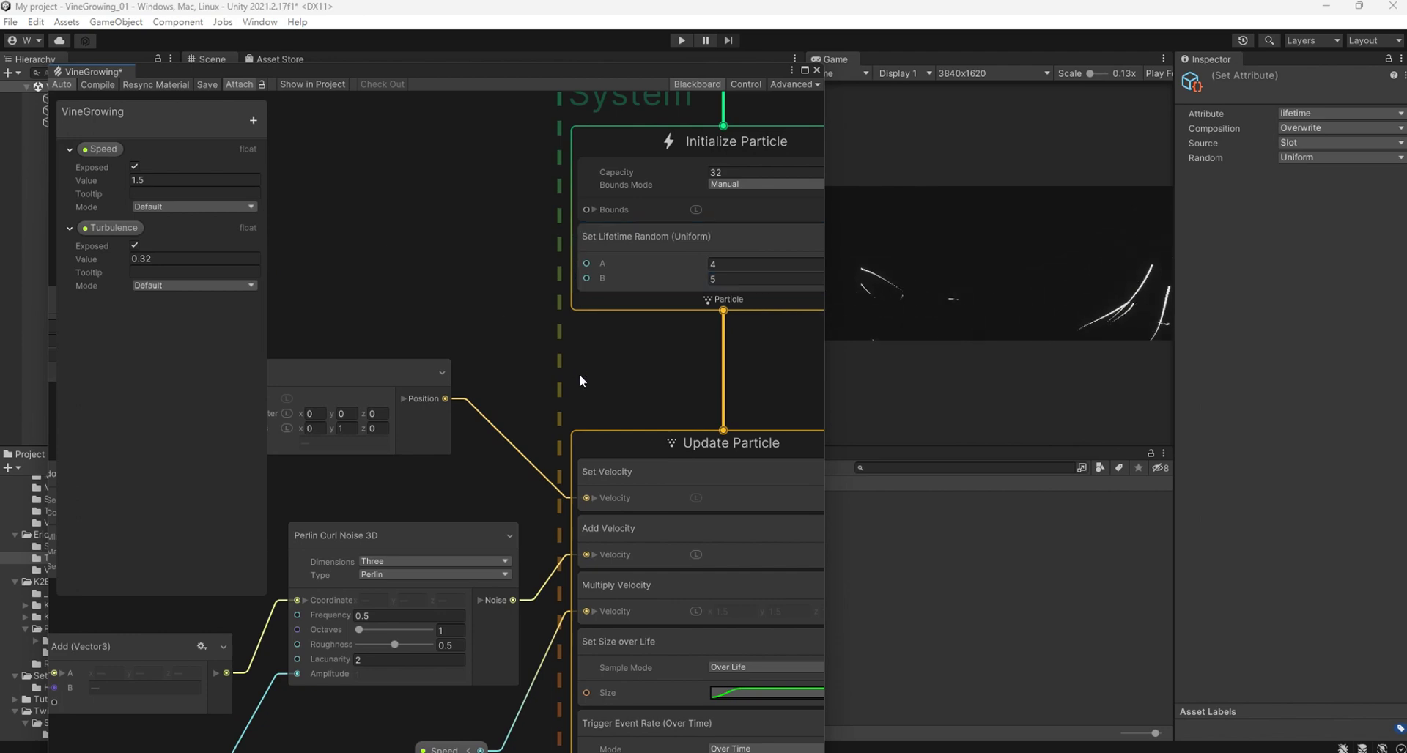
scroll(579, 381, down, 3)
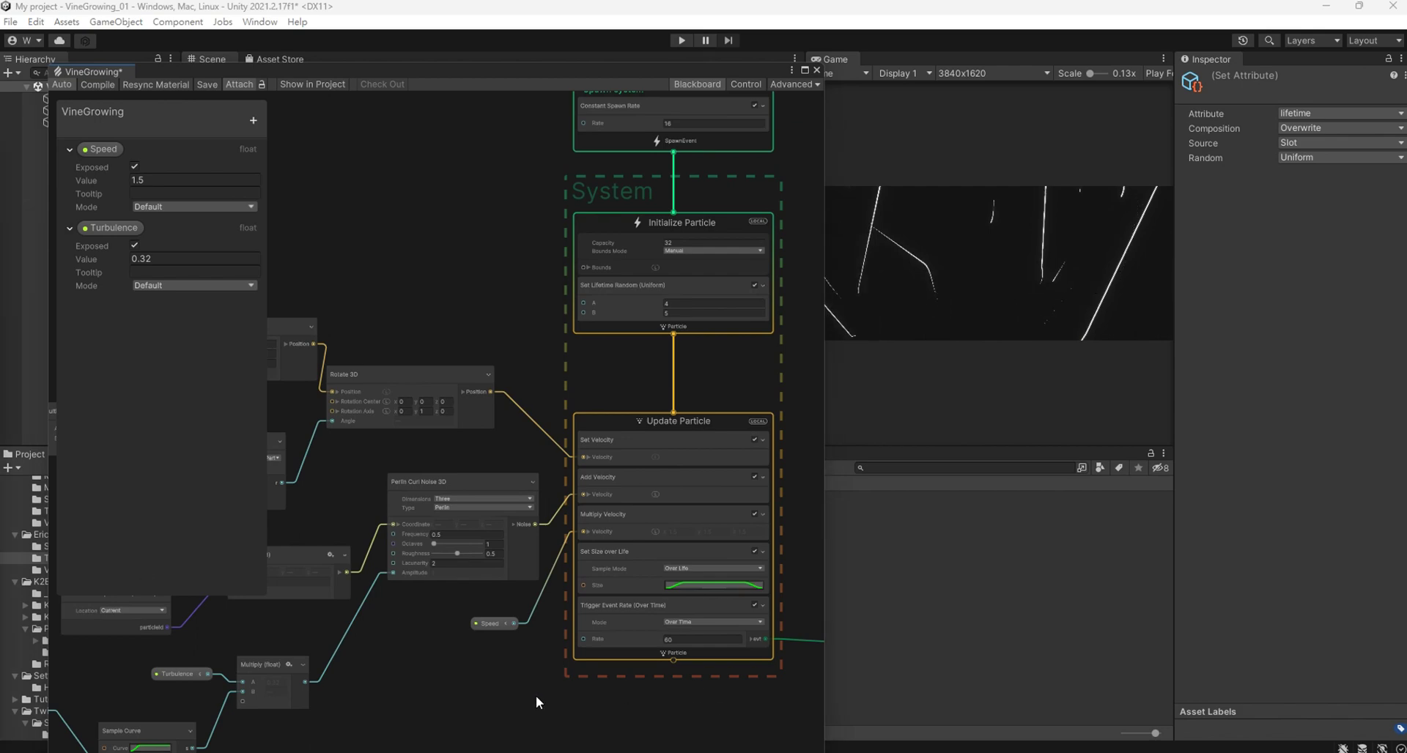
middle_drag(535, 696, 171, 496)
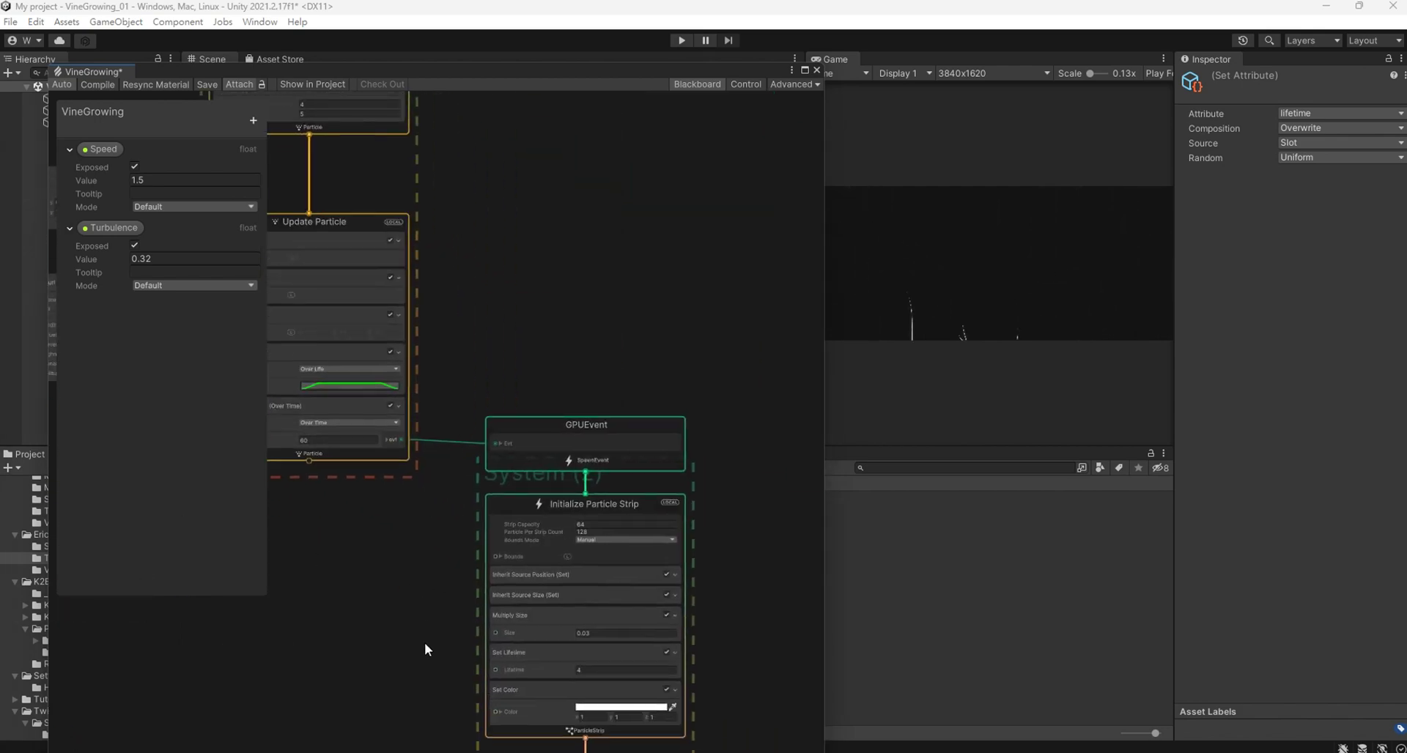
Set Particle Per Strip Count in Initialize Particle Strip to 250.
scroll(680, 517, up, 2)
click(545, 539)
text(25)
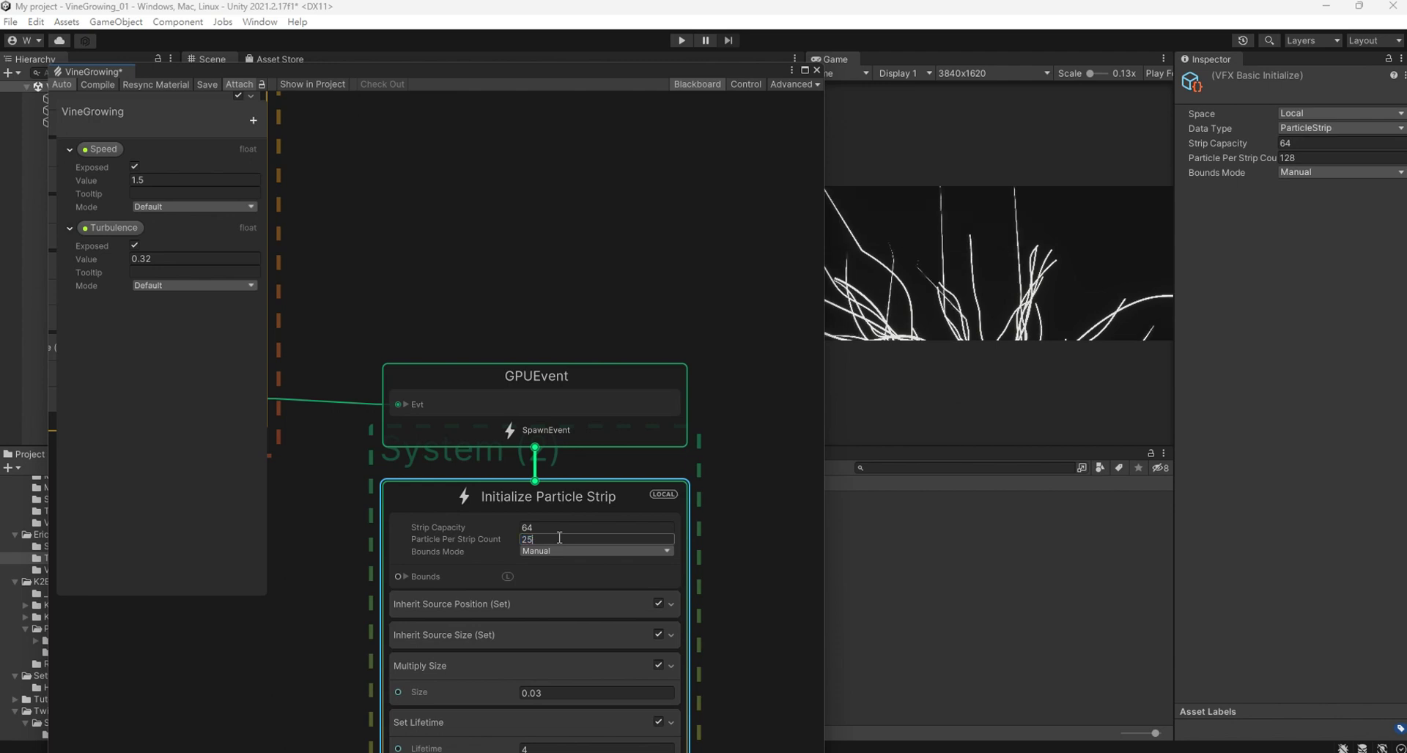
text(0)
click(780, 451)
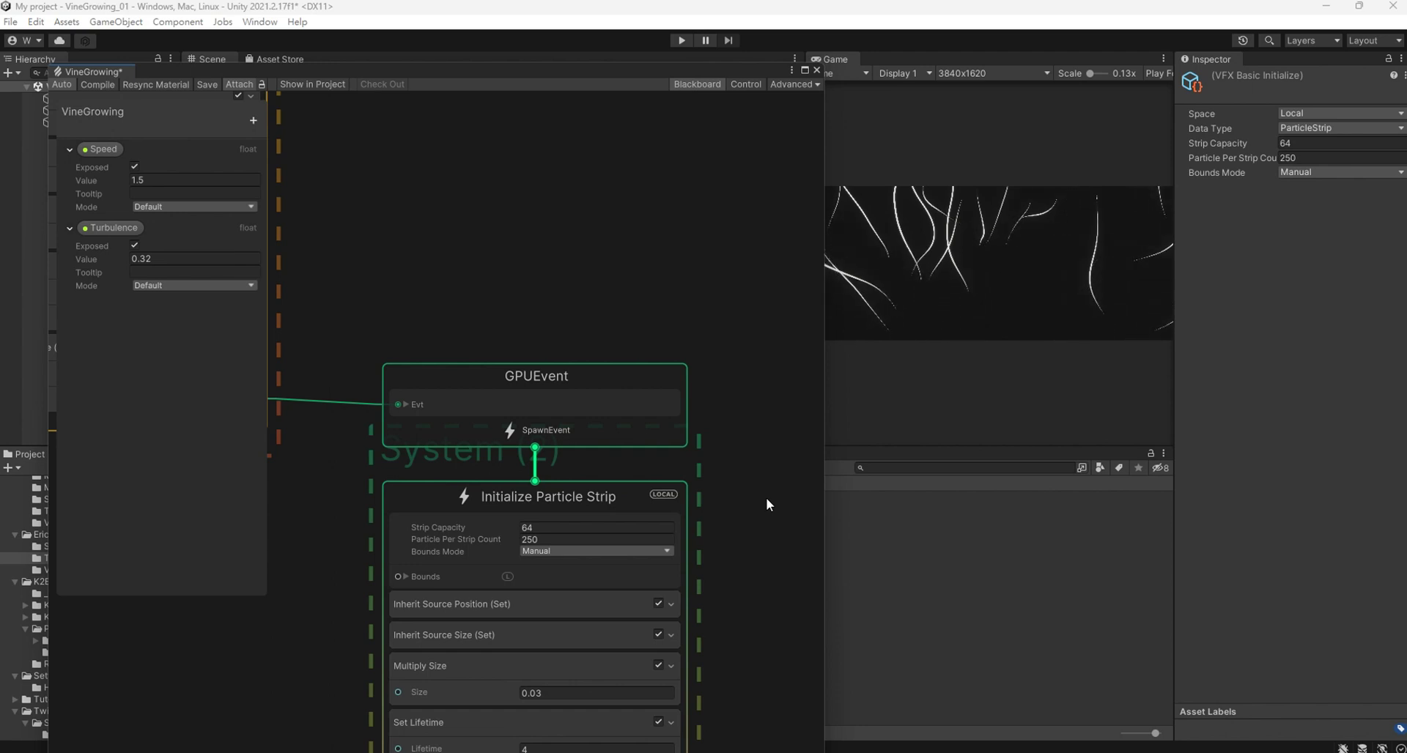
Check the strip's Set Color in the colour picker, leaving it white.
middle_drag(776, 642, 777, 403)
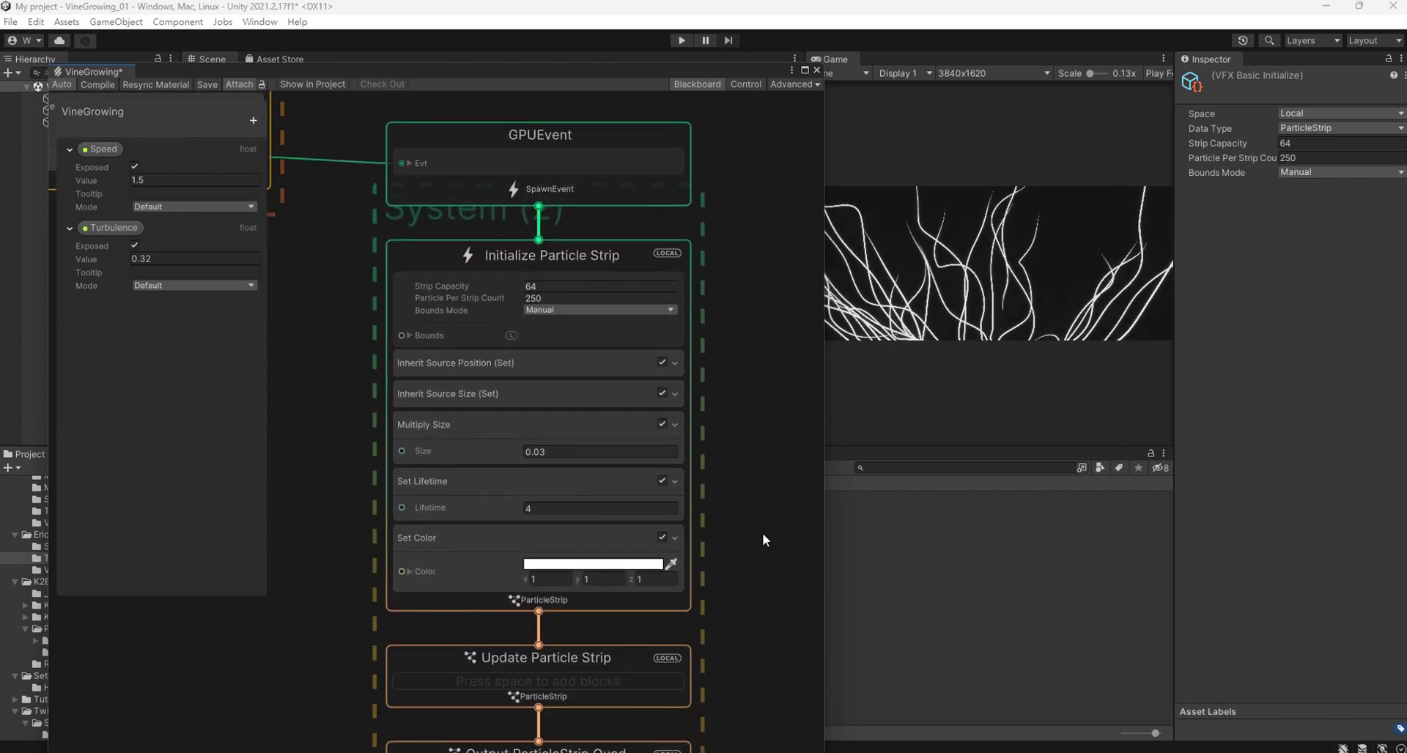
scroll(762, 533, down, 1)
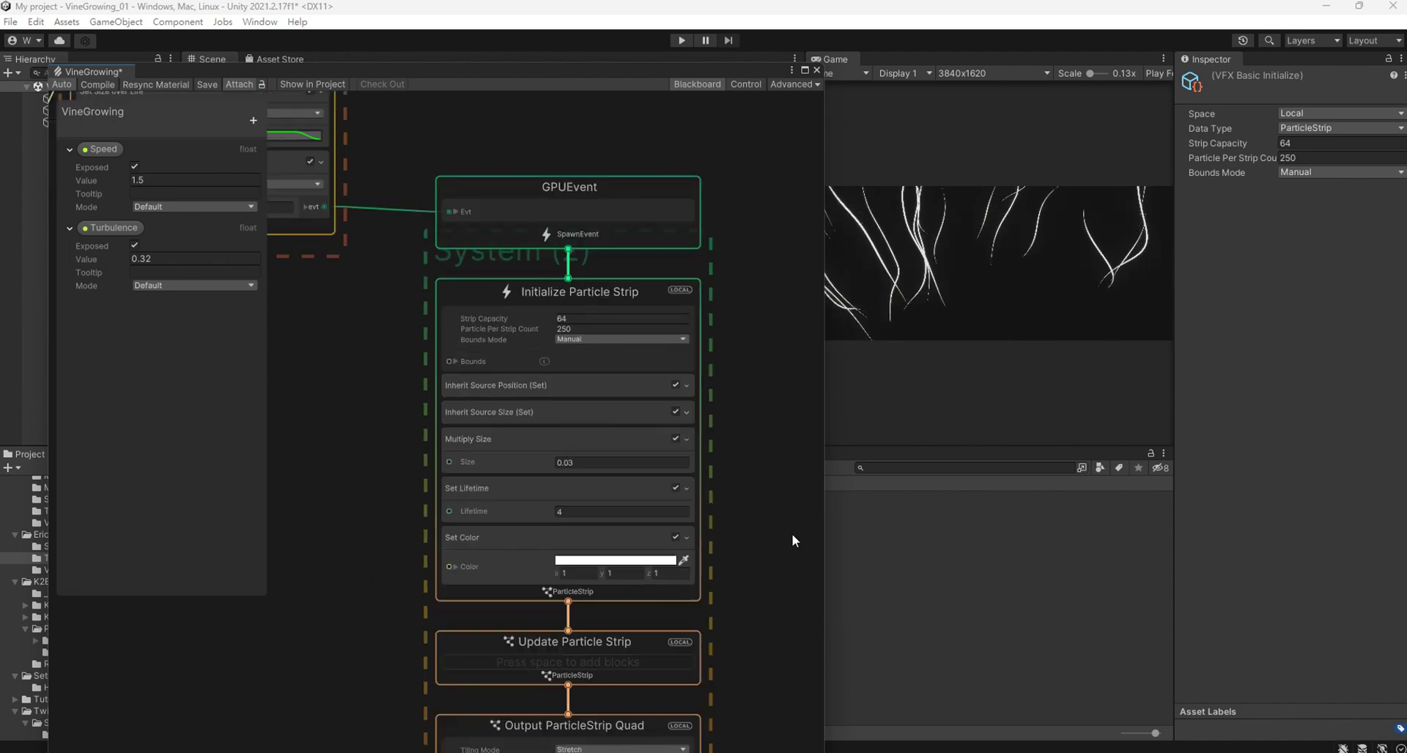
click(561, 562)
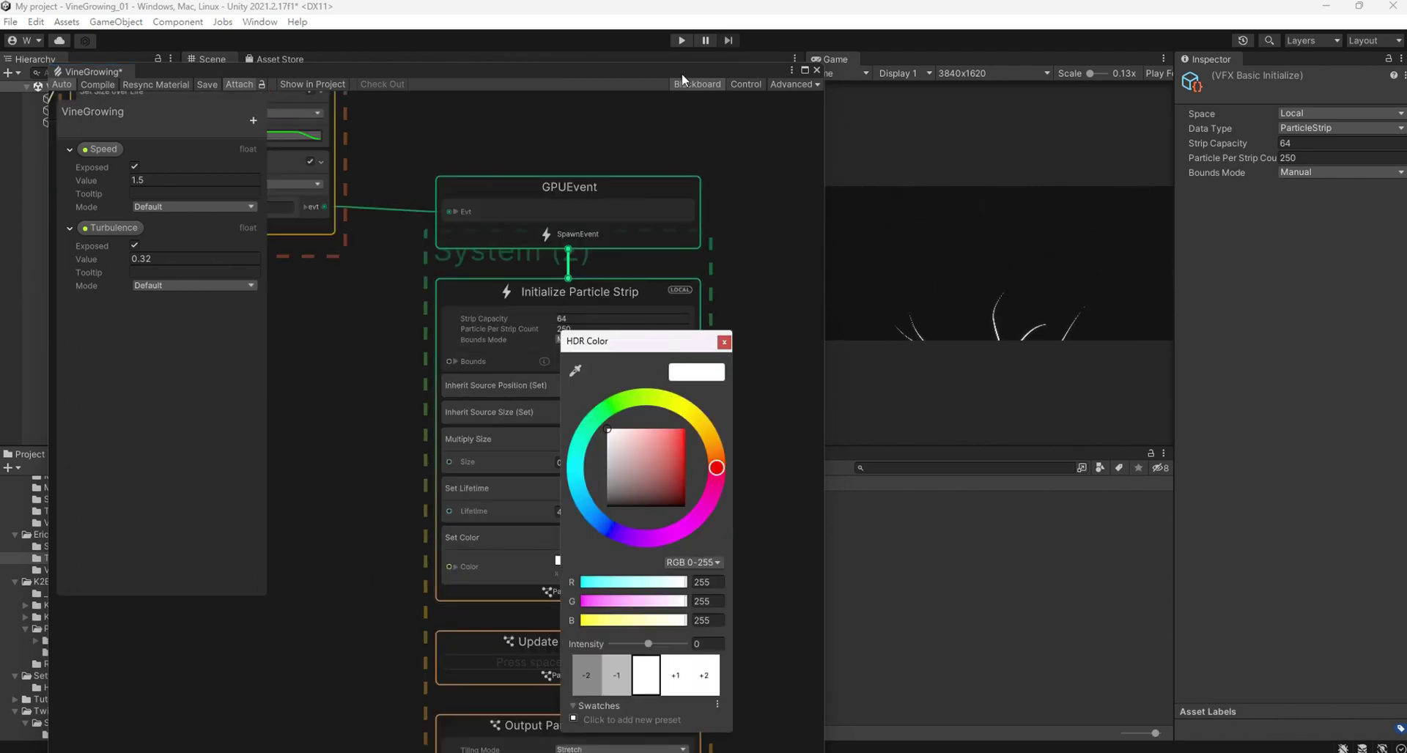
click(731, 191)
scroll(731, 190, down, 4)
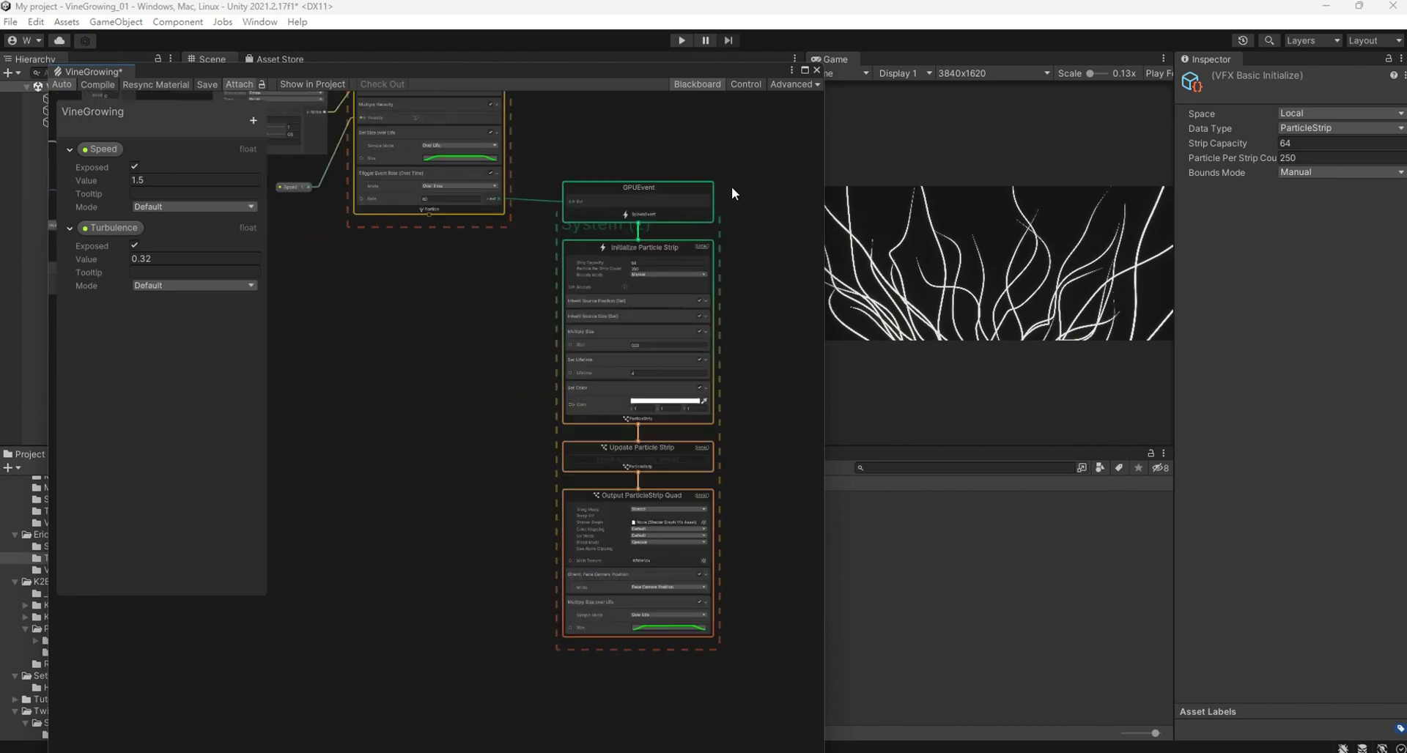
scroll(670, 196, down, 2)
middle_drag(751, 384, 671, 315)
scroll(575, 434, up, 2)
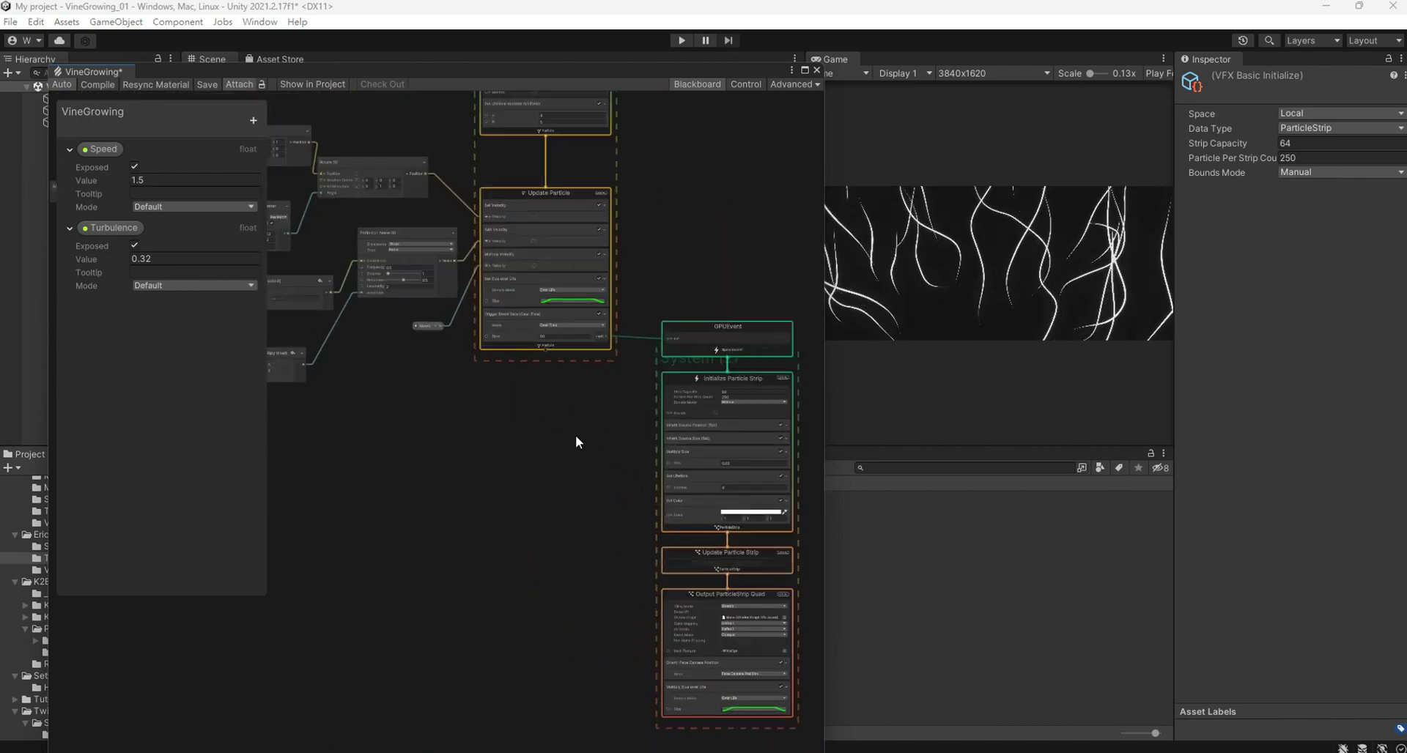
scroll(576, 437, up, 3)
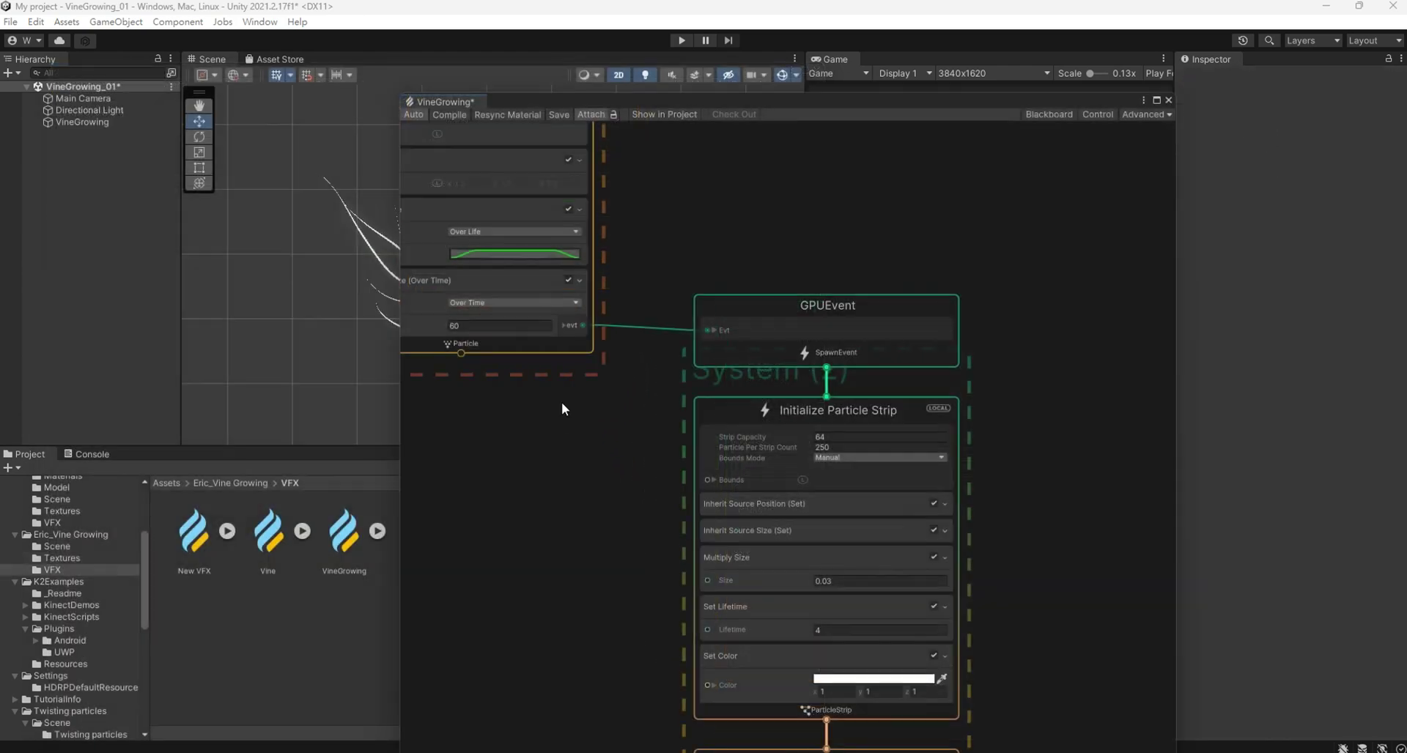
Add a second Trigger Event Rate (Over Time) block to Update Particle.
middle_drag(562, 401, 640, 330)
right_click(644, 329)
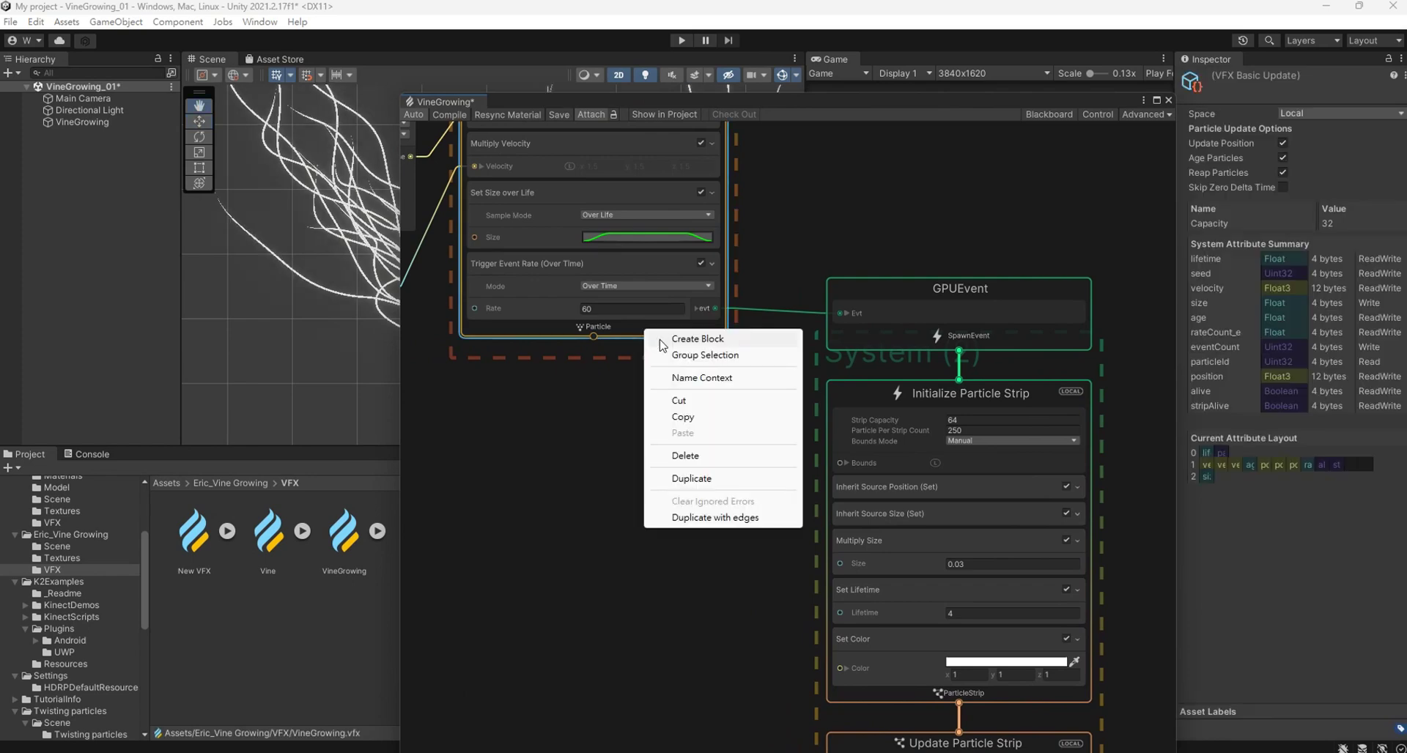
click(658, 339)
text(trigger)
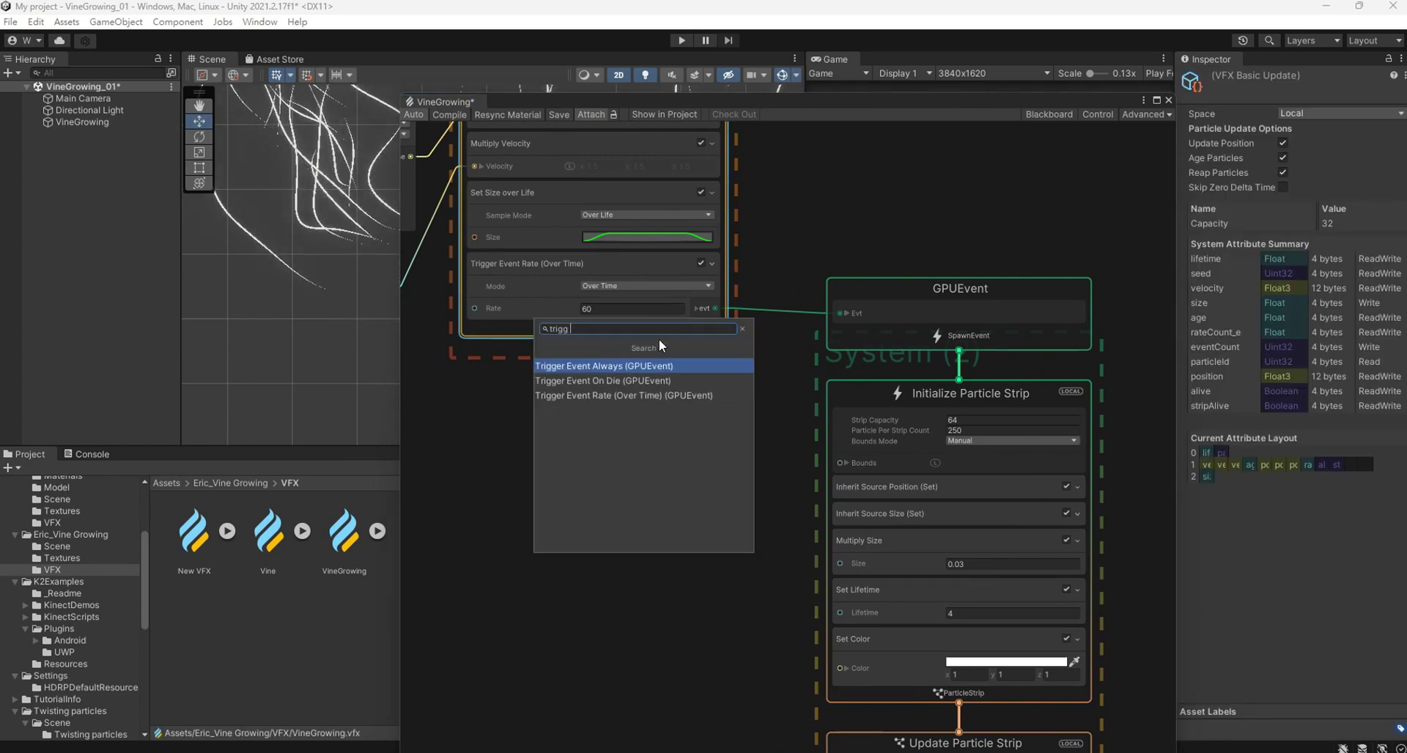
text( rate)
key(Return)
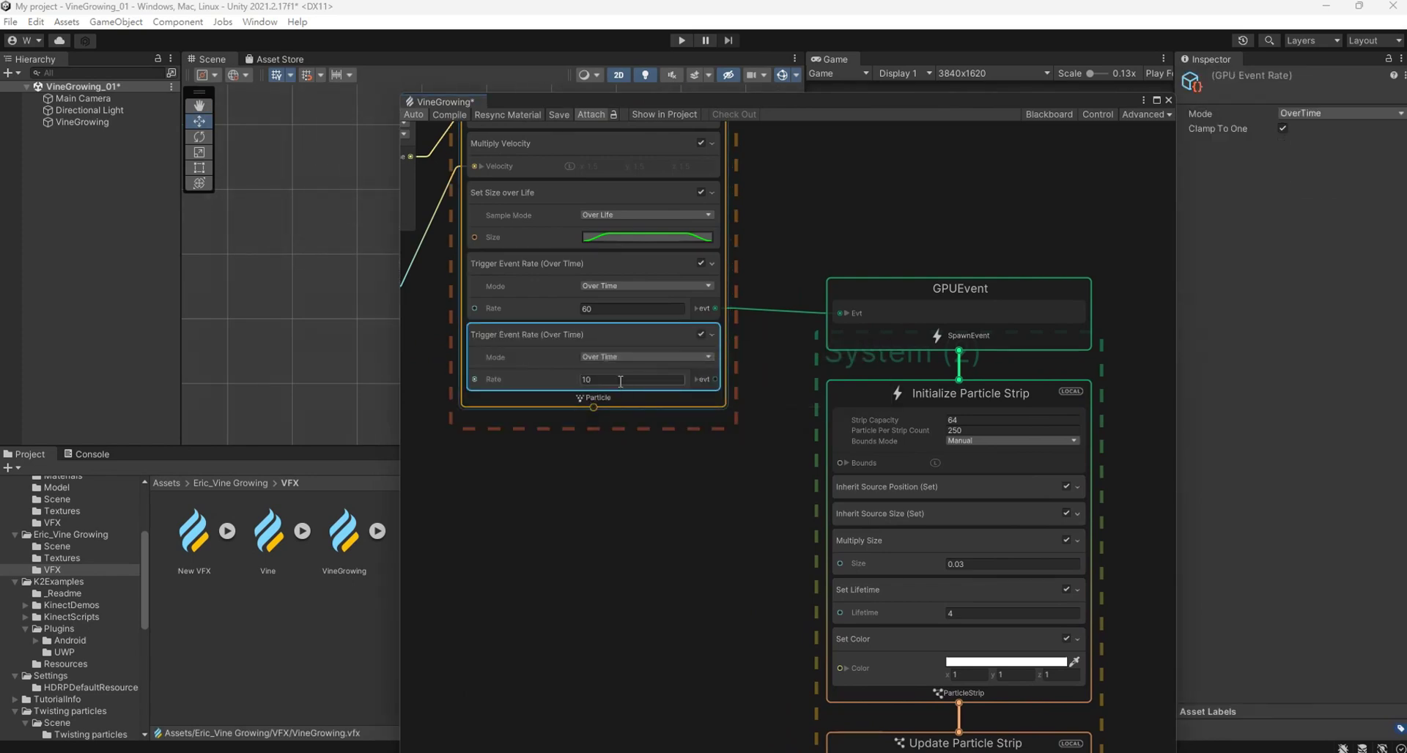
Connect a new GPUEvent to the trigger's output and an Initialize Particle context below it.
scroll(696, 451, down, 3)
middle_drag(667, 449, 558, 431)
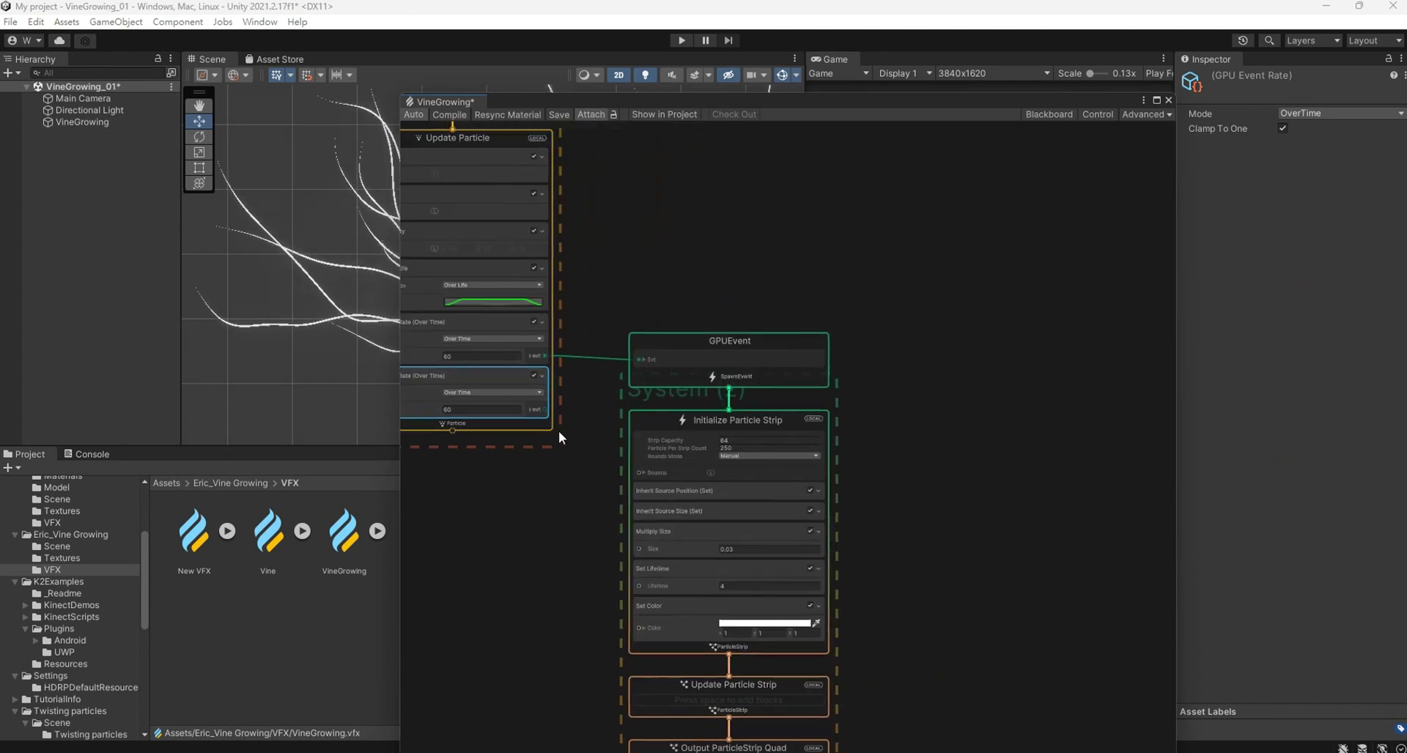
drag(547, 408, 956, 337)
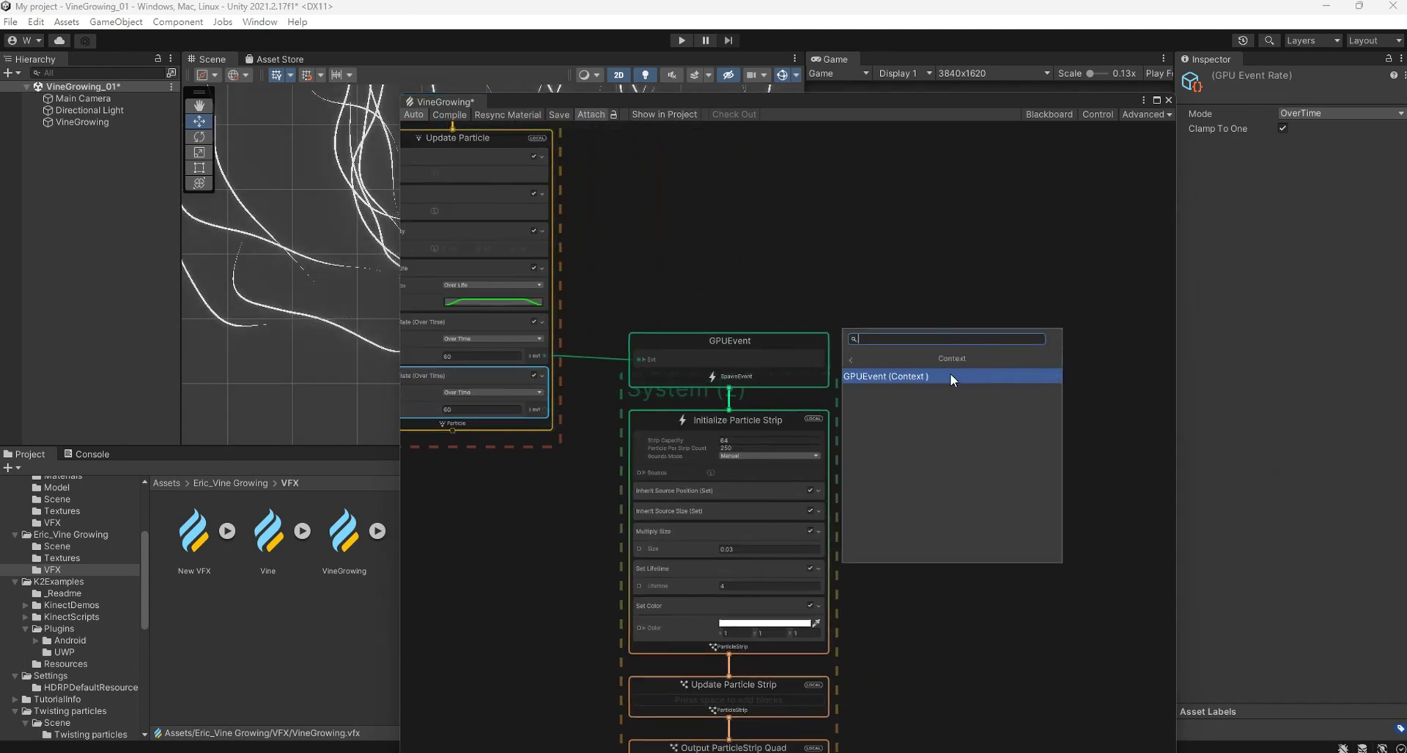
click(950, 373)
middle_drag(950, 372, 760, 380)
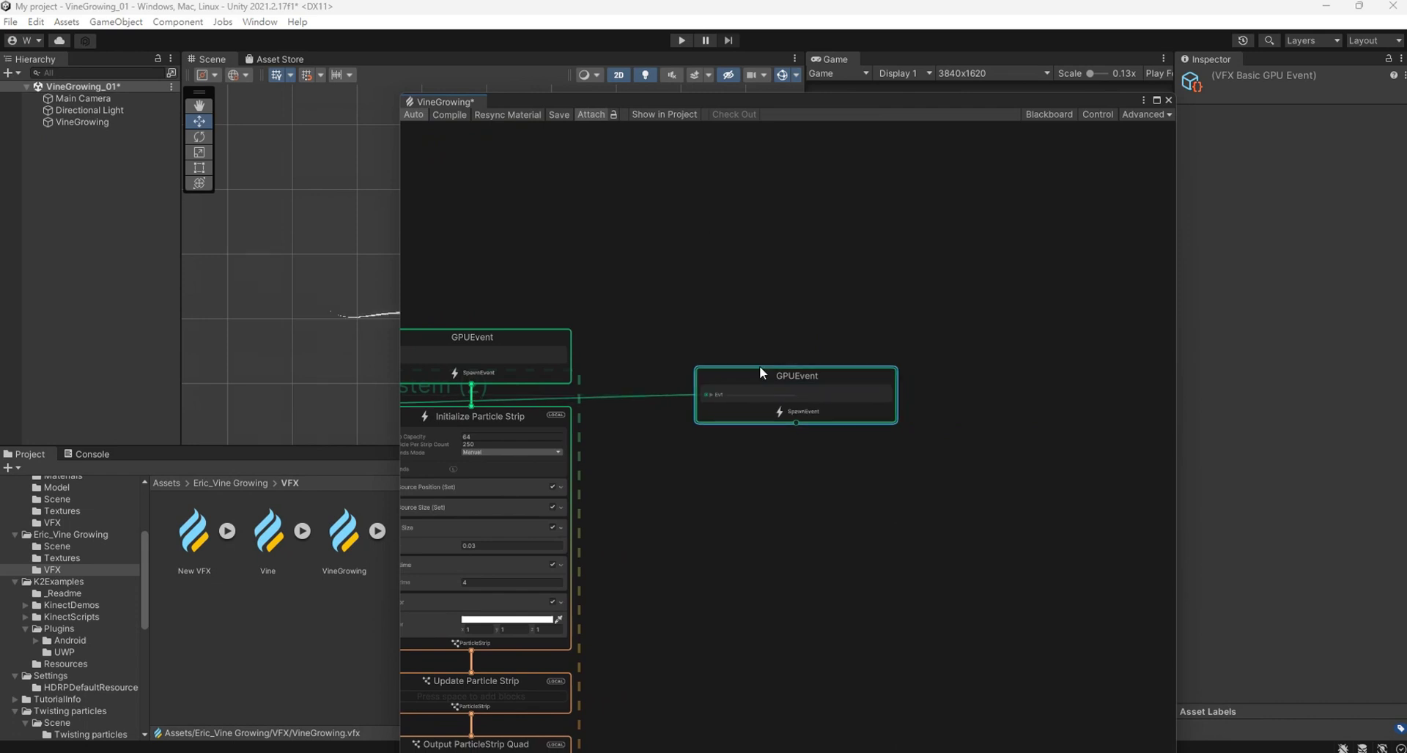
drag(759, 367, 720, 338)
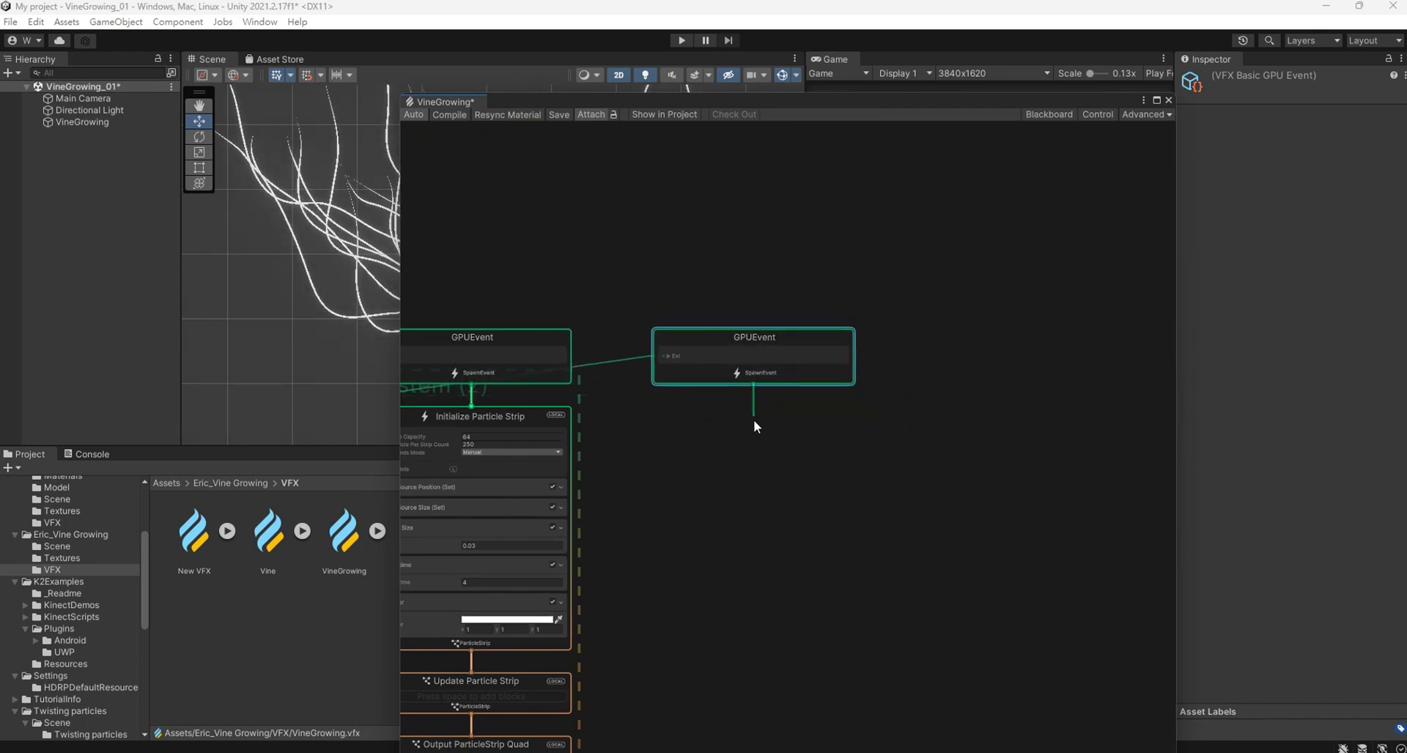
mouse_move(753, 384)
mouse_down()
mouse_move(754, 422)
mouse_move(740, 401)
mouse_up()
click(750, 467)
Place the new Initialize Particle under GPUEvent with capacity 10000 and Manual bounds.
click(903, 489)
drag(799, 463, 788, 414)
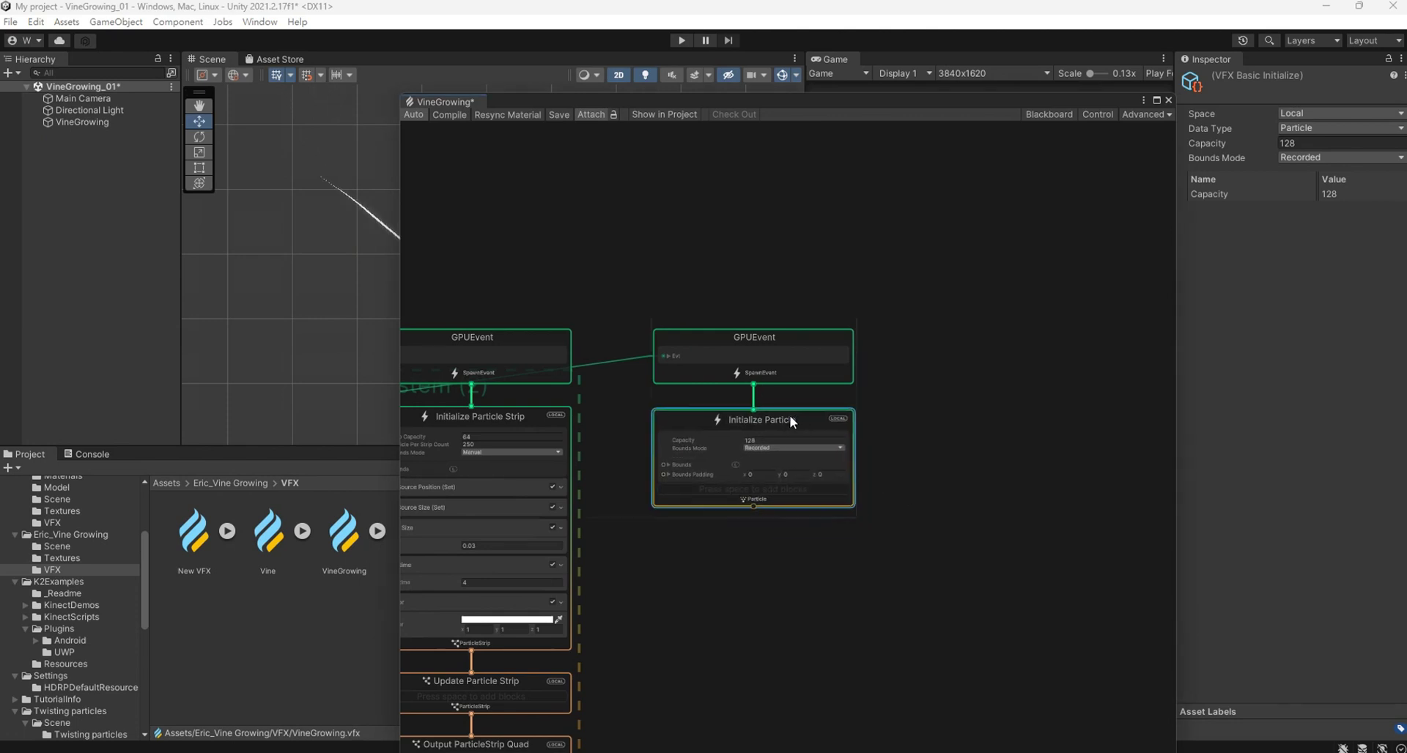
scroll(794, 461, up, 2)
click(782, 434)
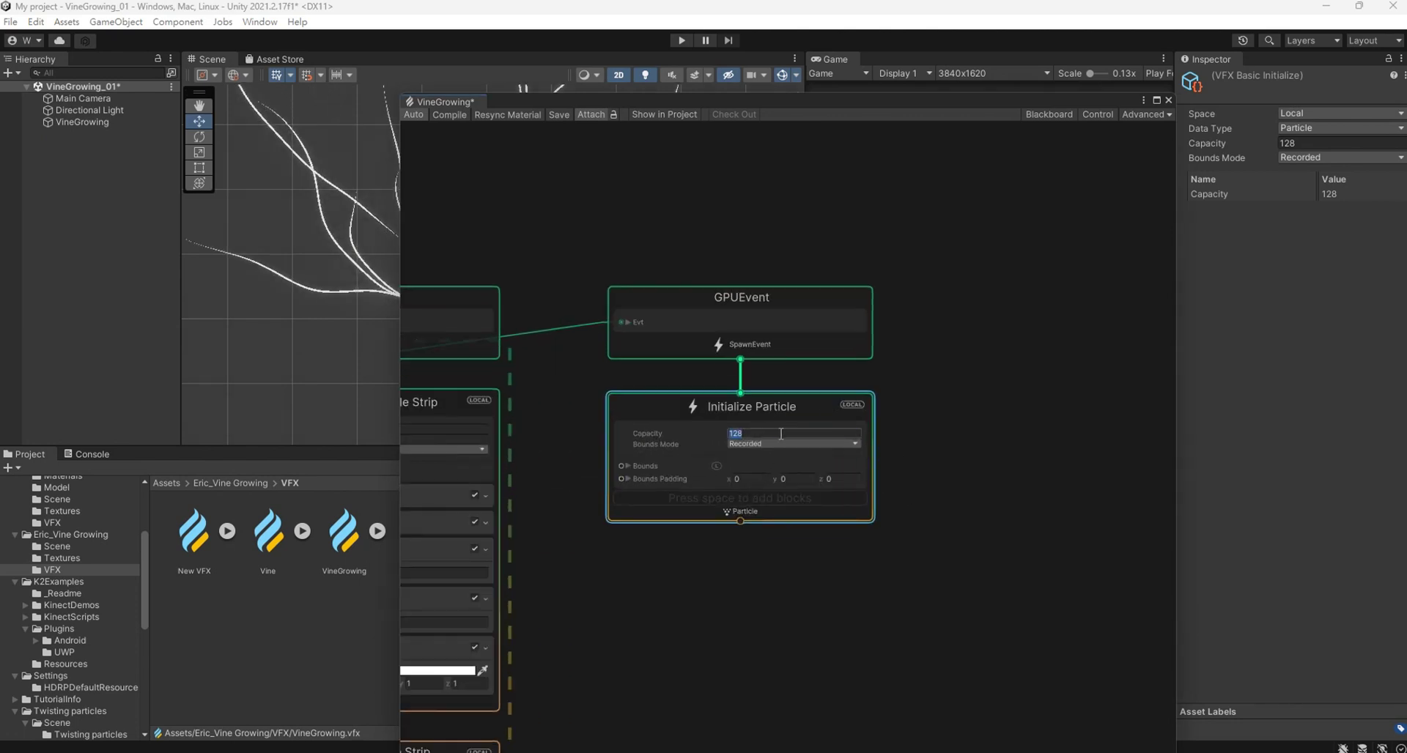
text(10000)
click(774, 442)
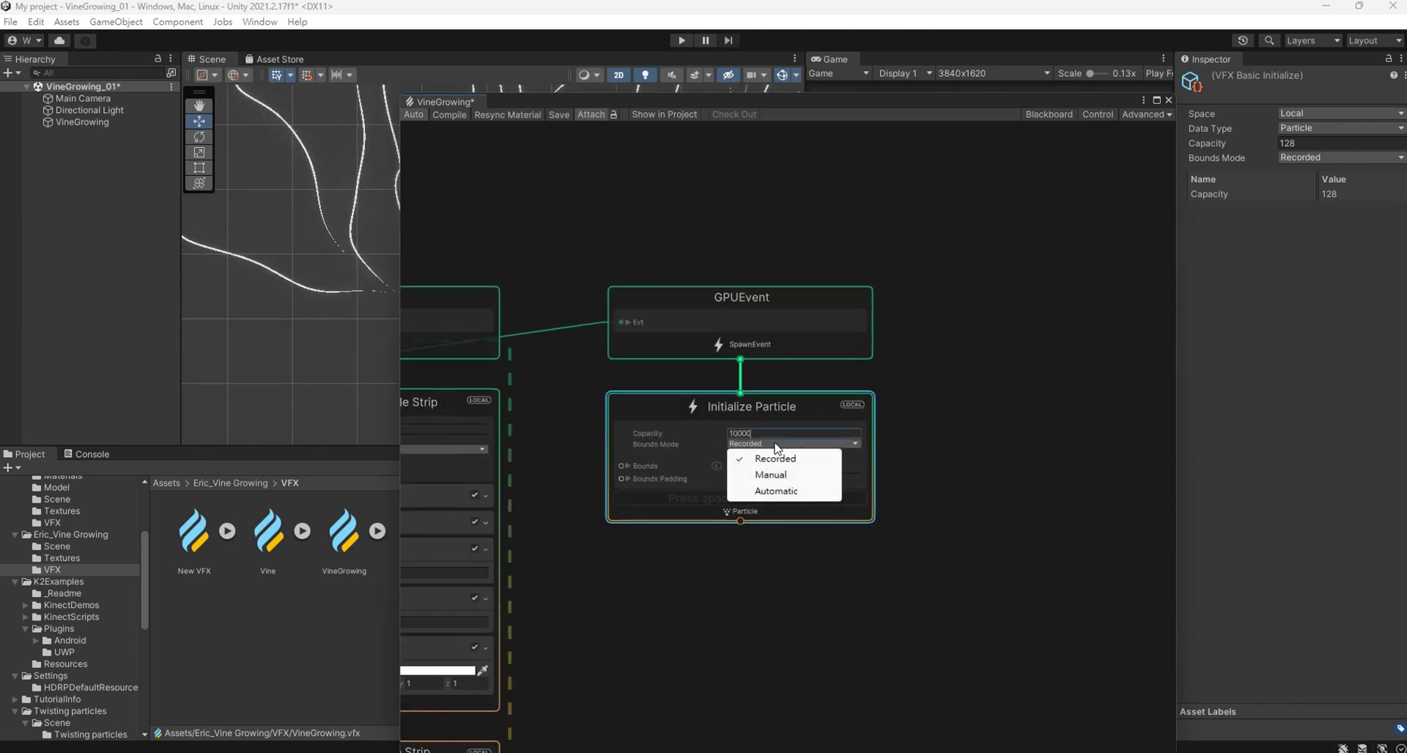
click(751, 475)
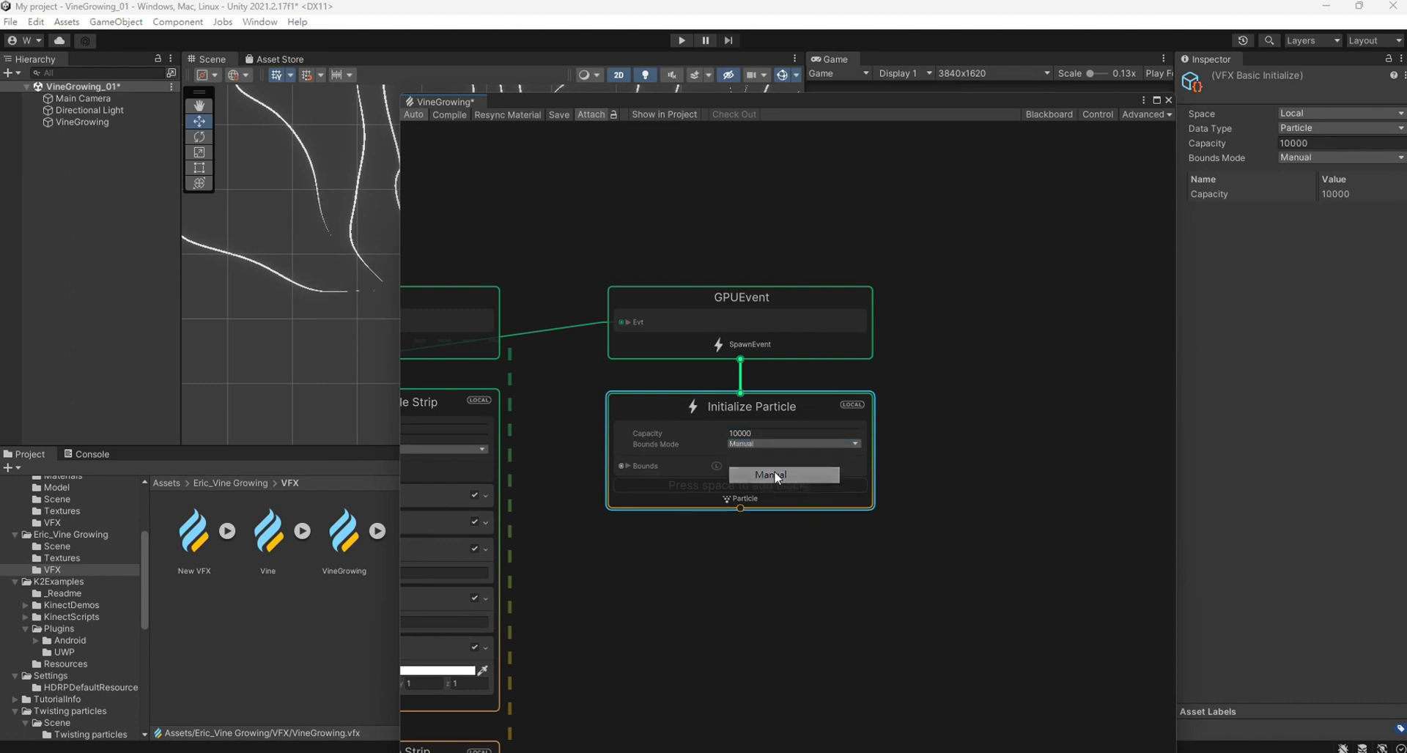
Add Inherit Source Velocity and Inherit Source Position blocks to Initialize Particle.
right_click(706, 495)
click(729, 505)
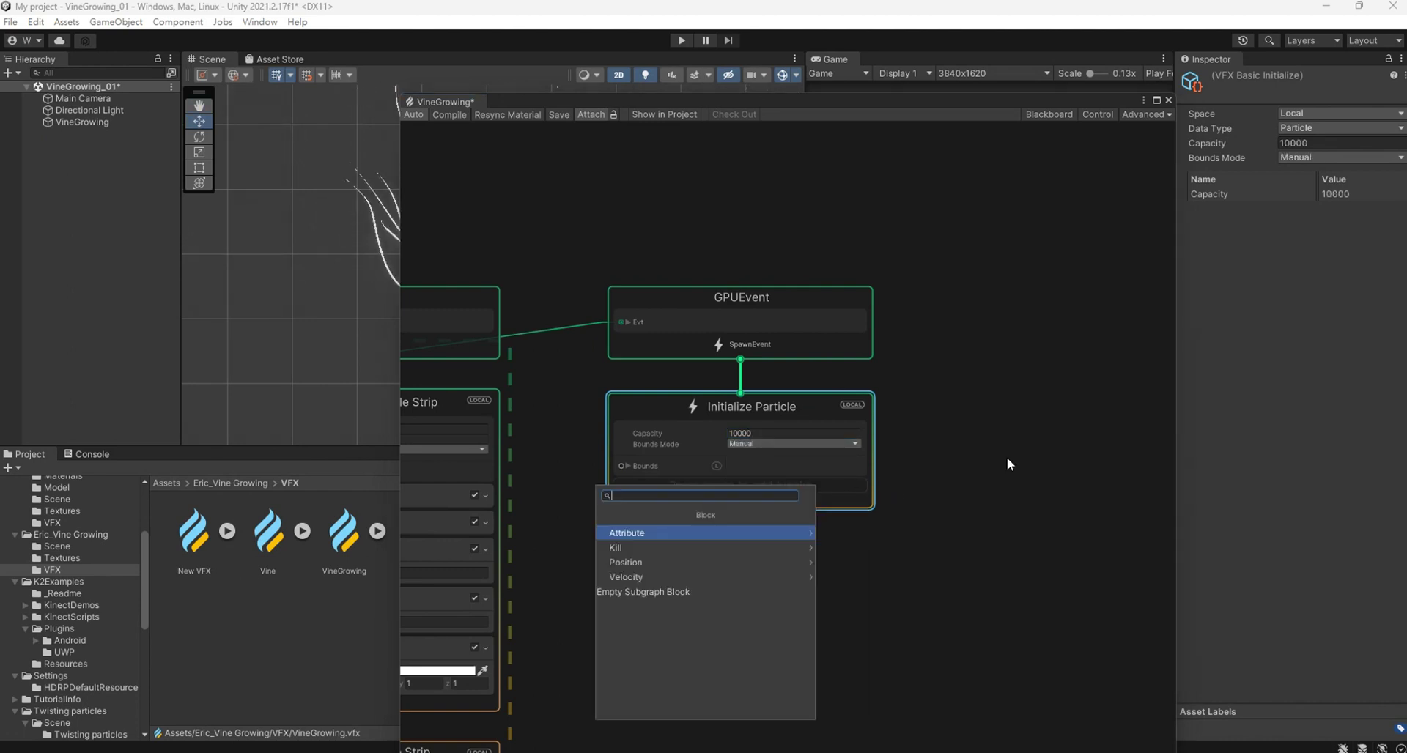
text(inh)
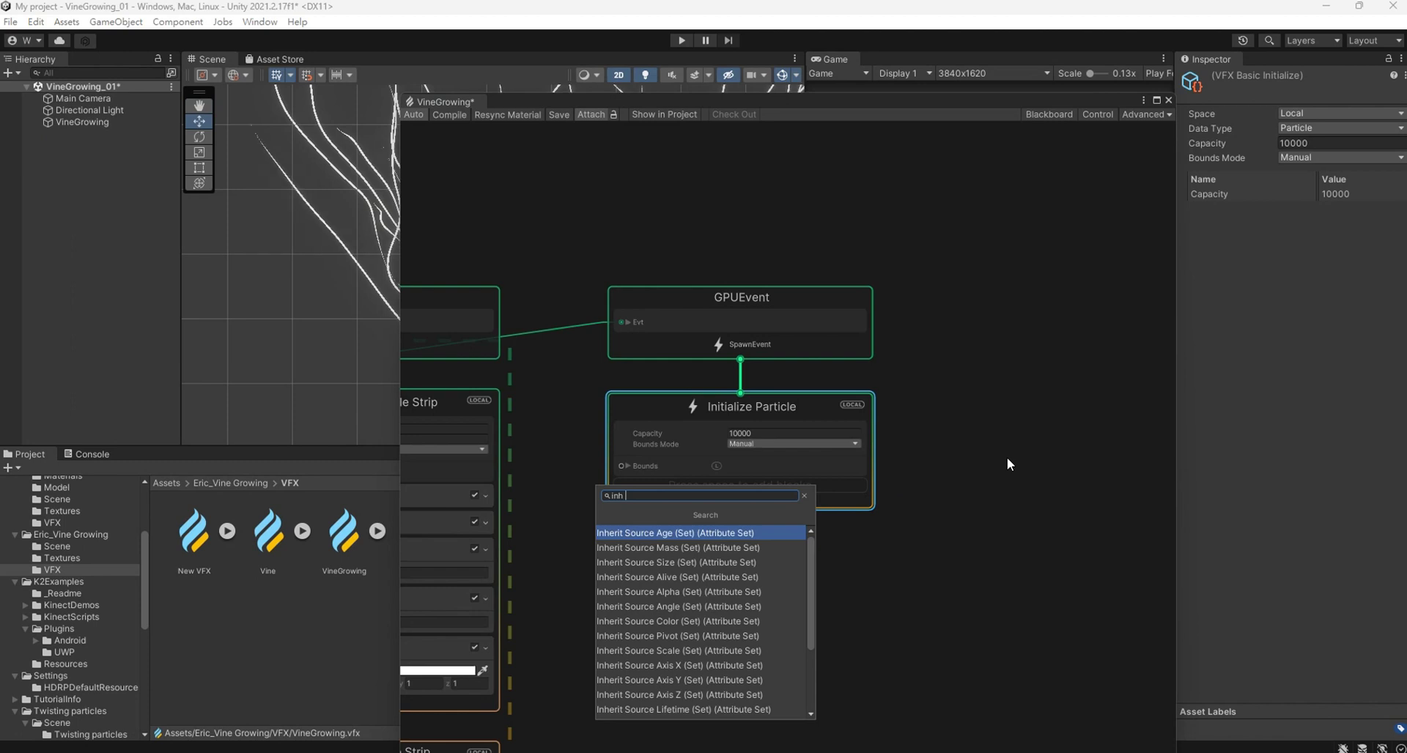
text( ve)
key(Down)
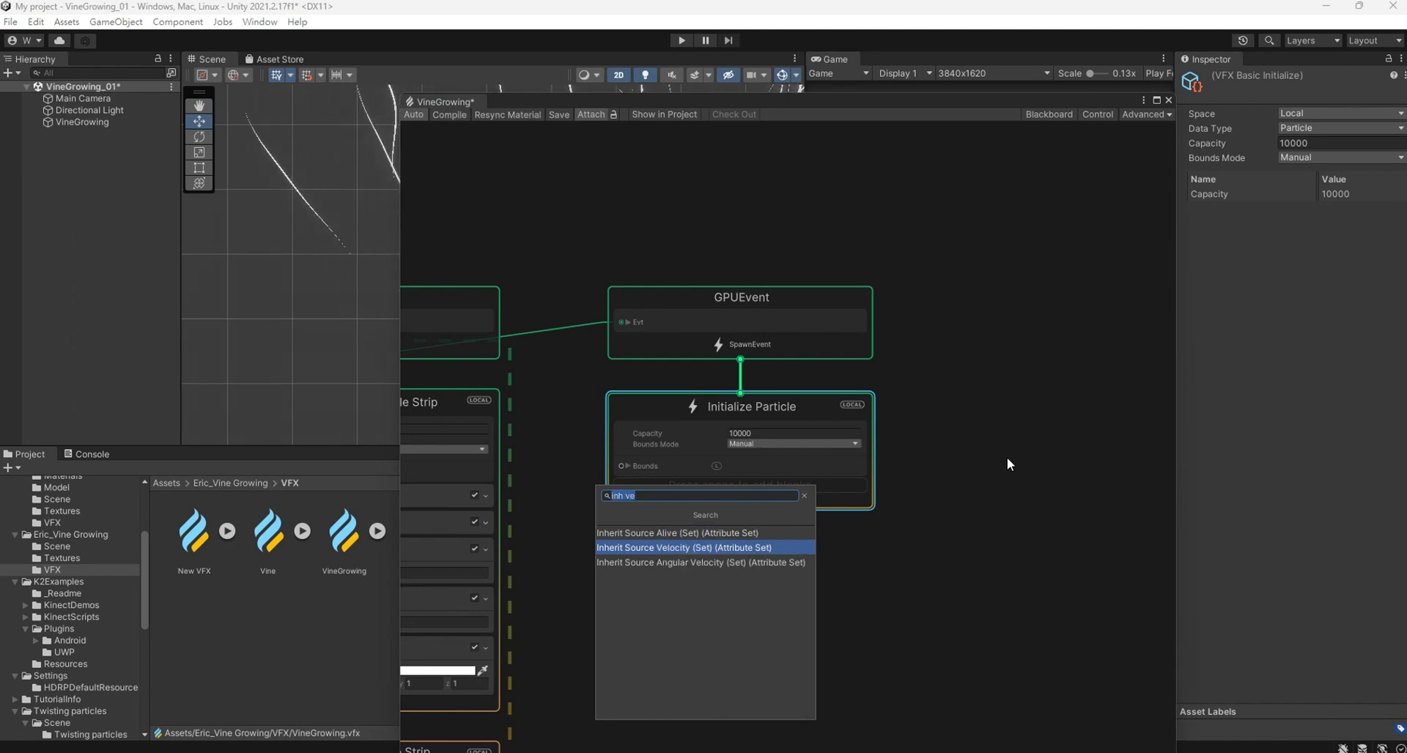
key(Return)
right_click(779, 507)
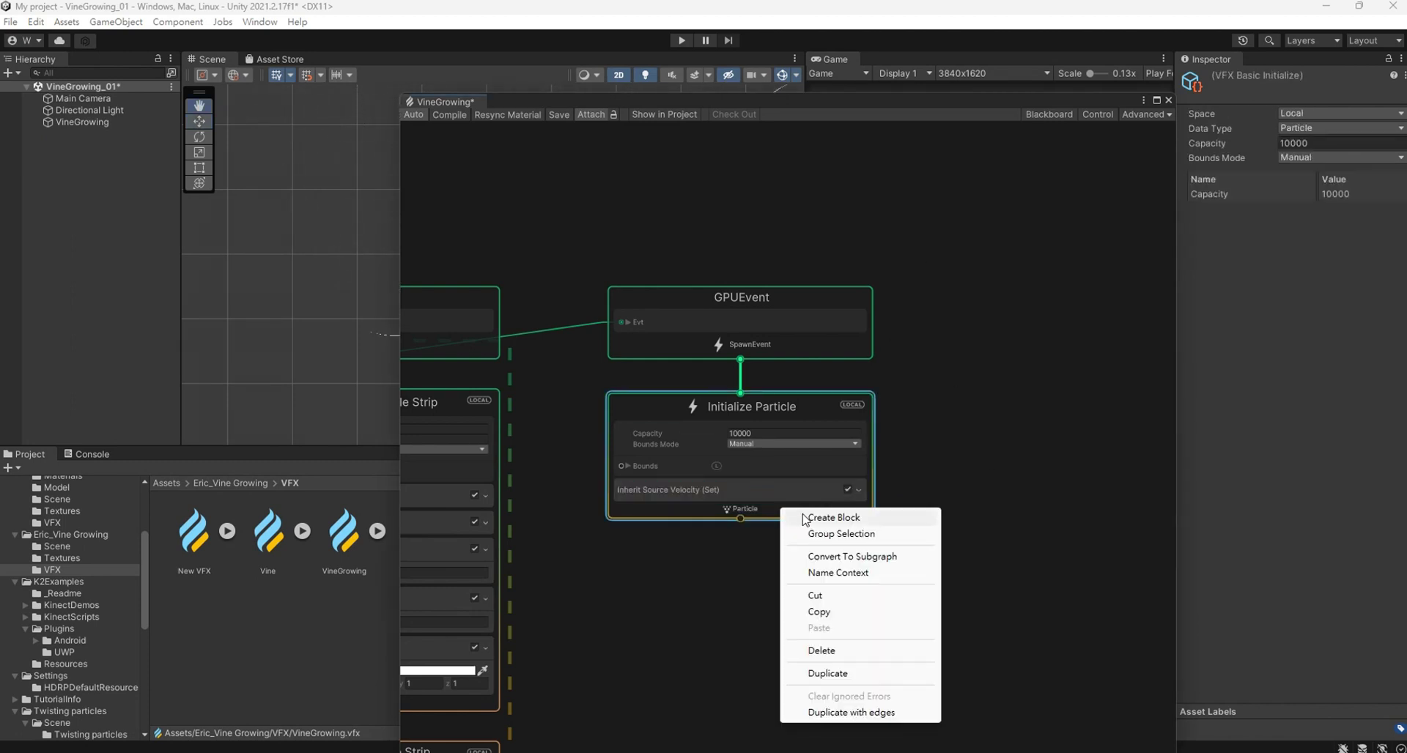
click(806, 522)
text(inh )
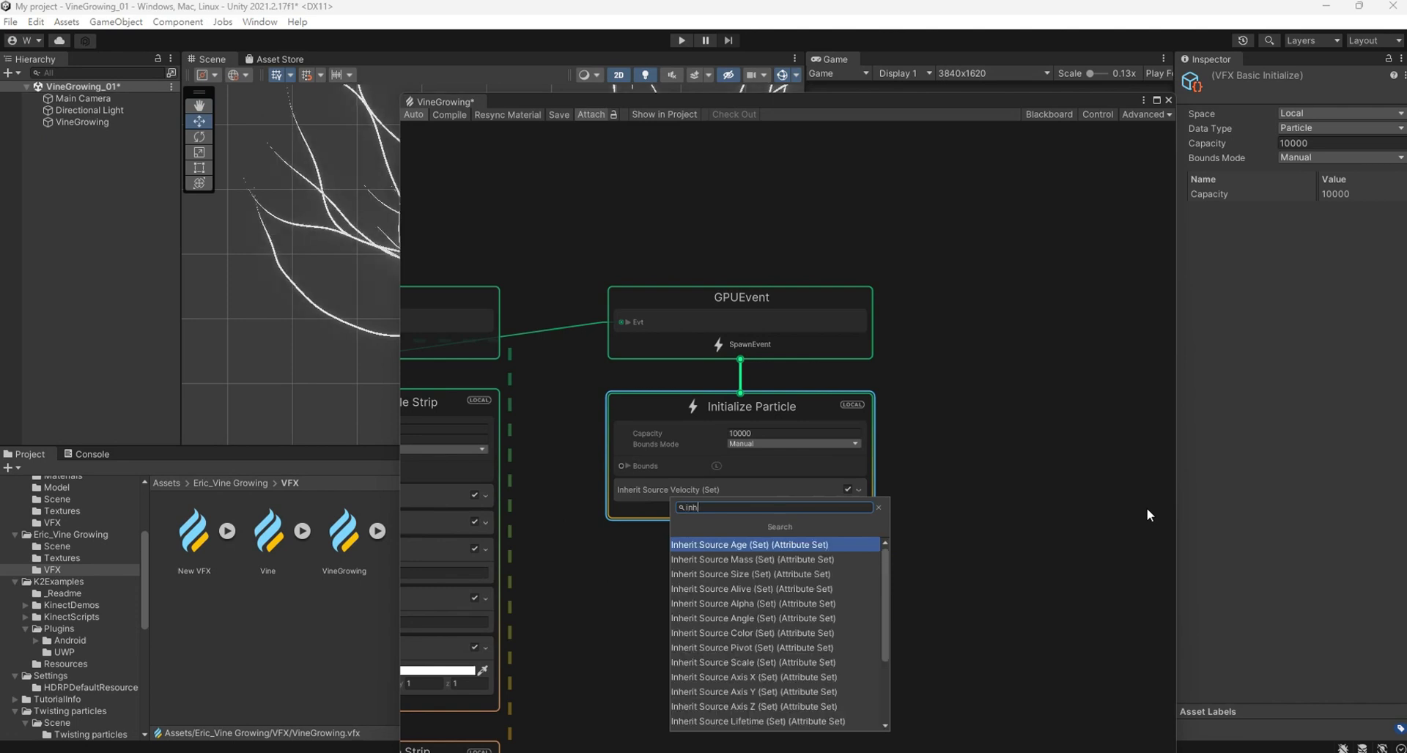
text(pos)
key(Return)
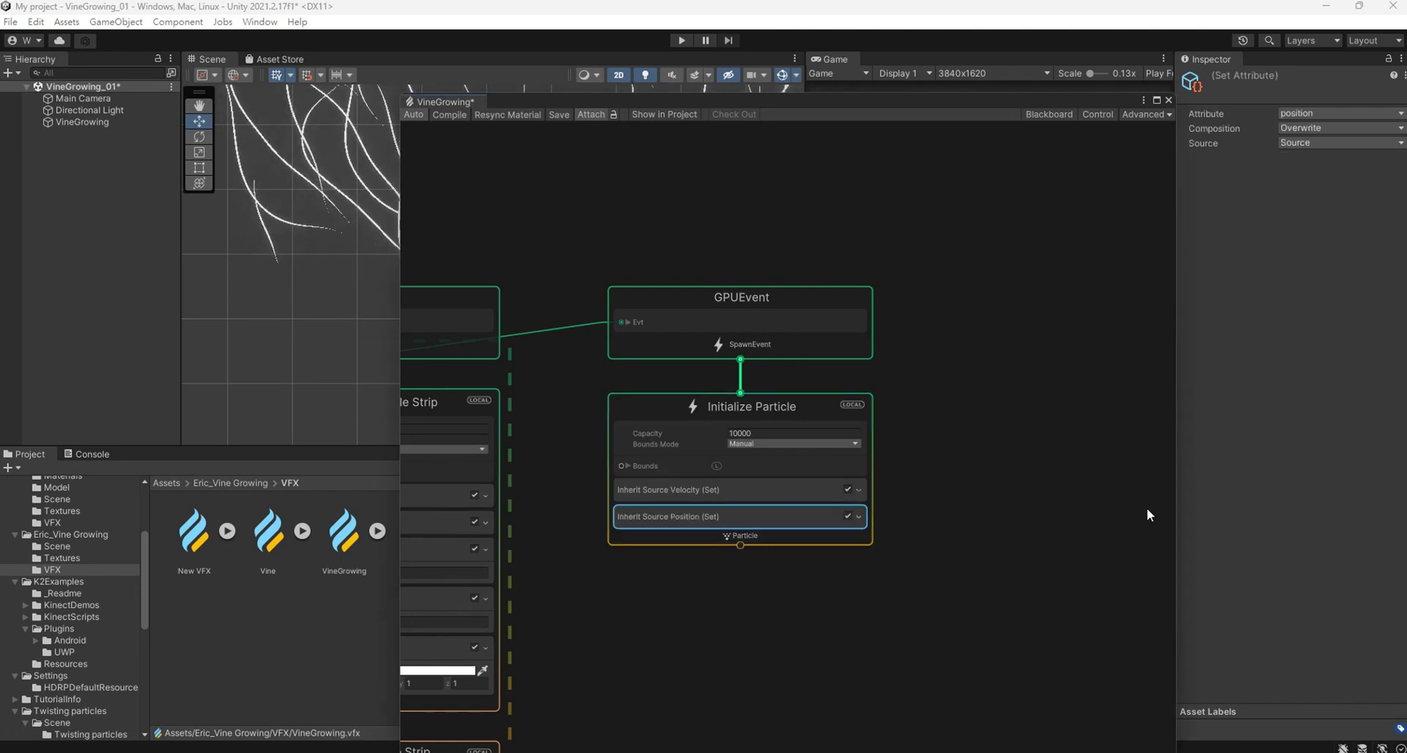
Add an Inherit Source Size block to Initialize Particle.
right_click(772, 542)
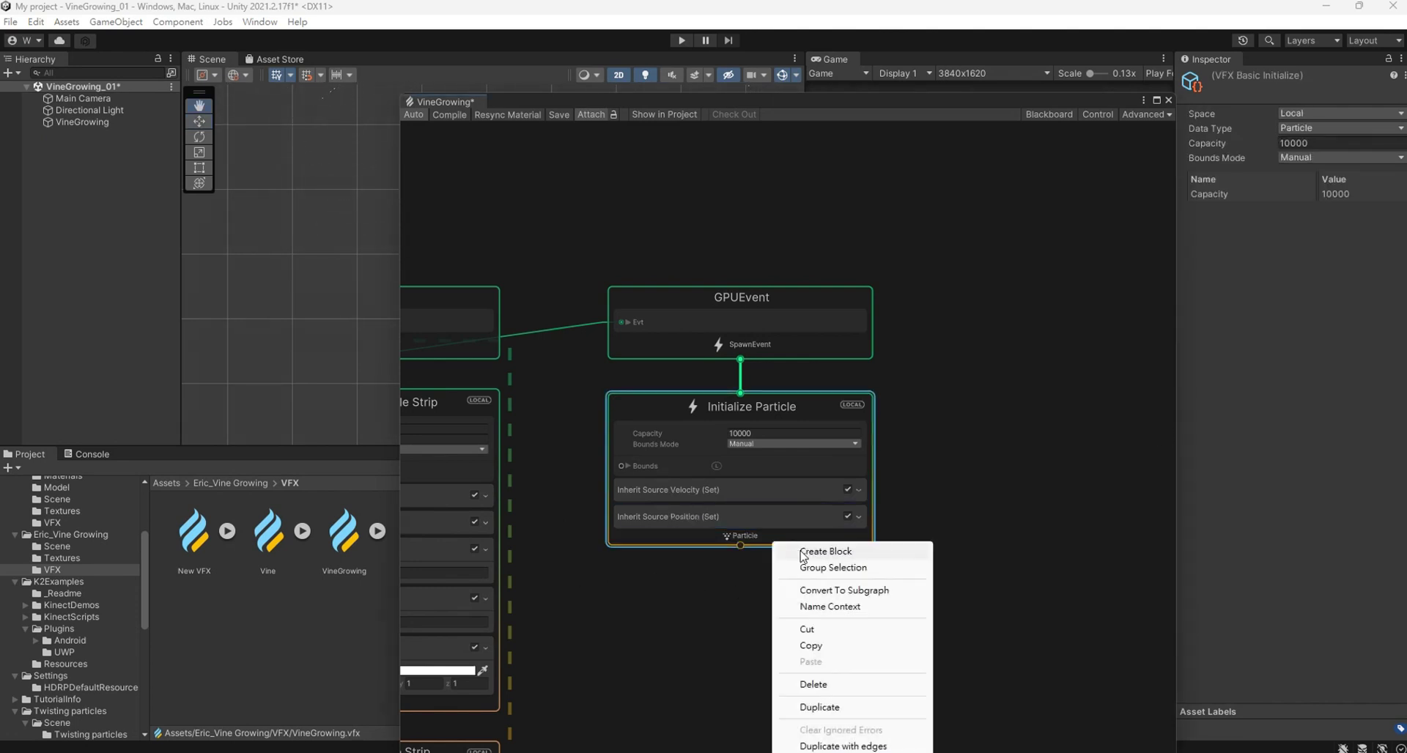
click(799, 548)
text(inh)
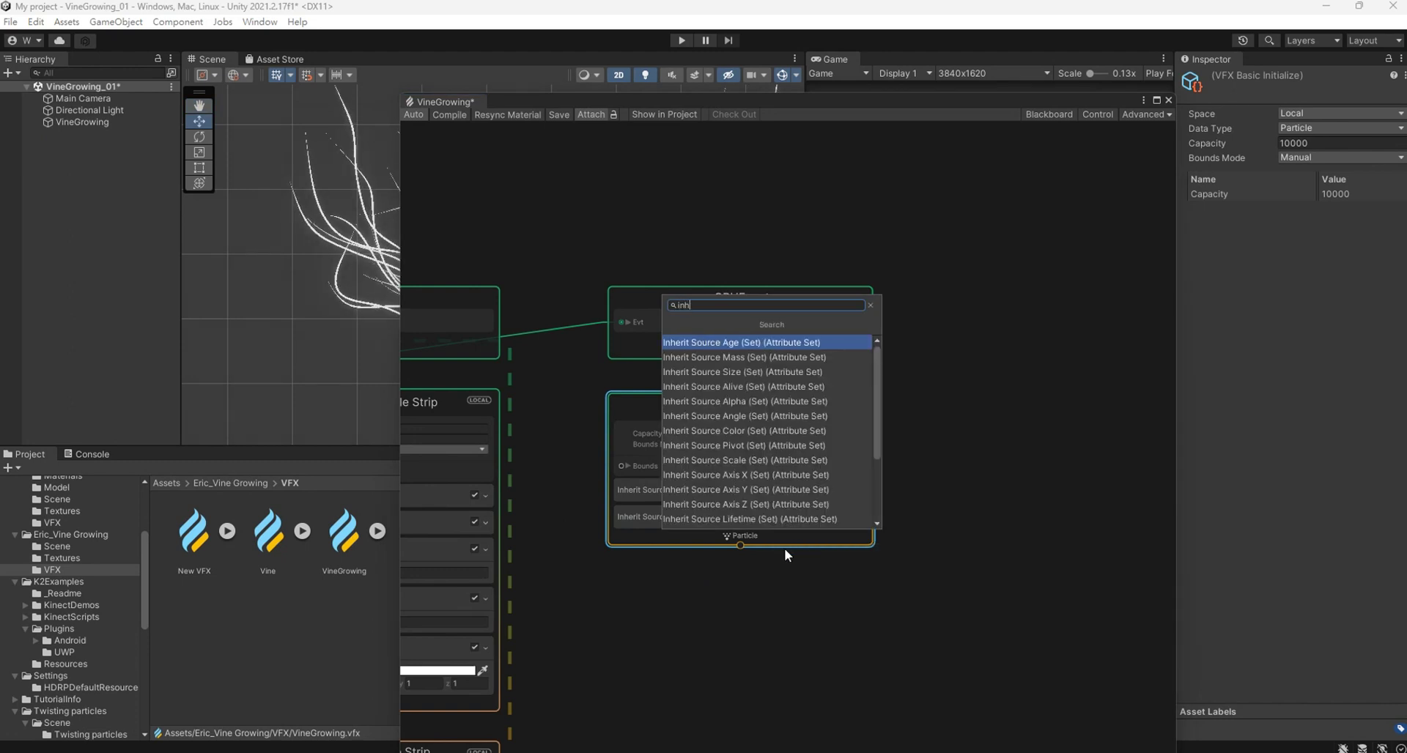
text( size)
key(Return)
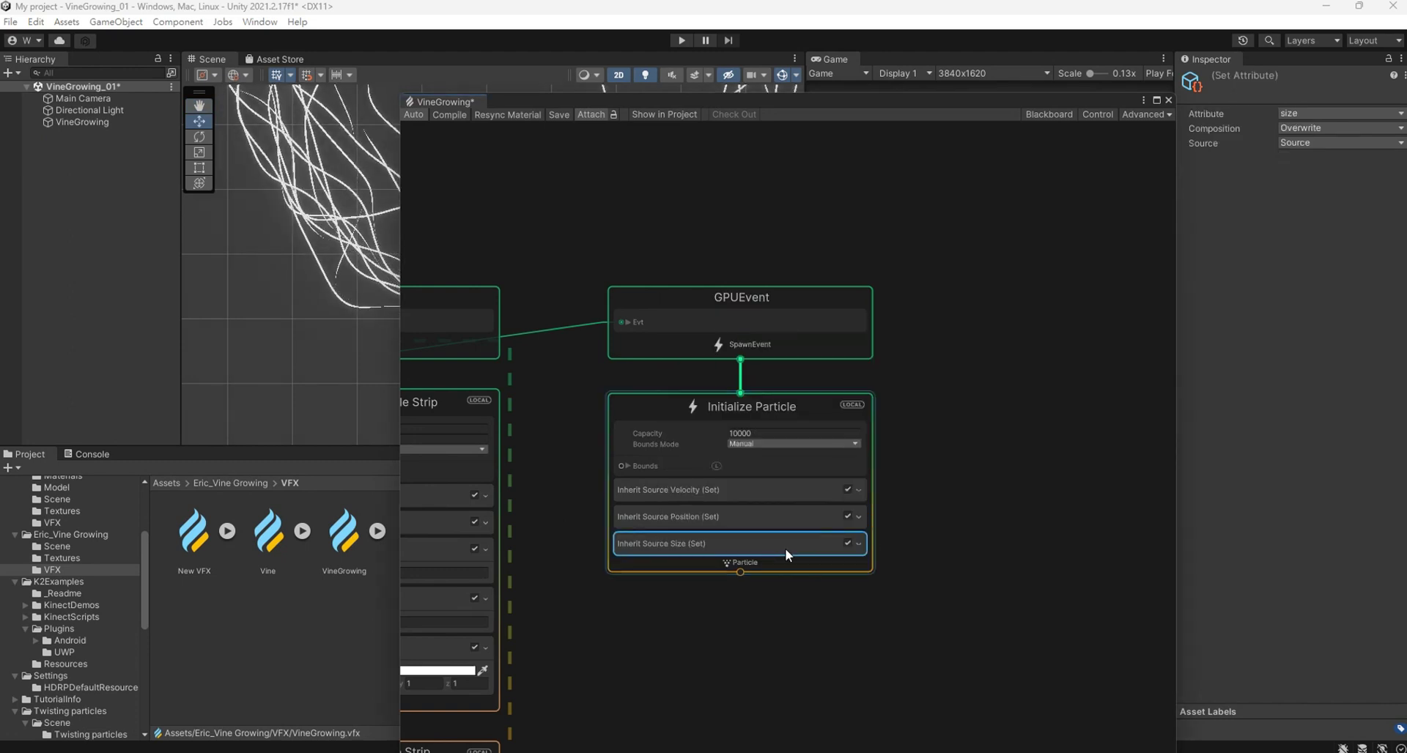
middle_drag(859, 640, 856, 516)
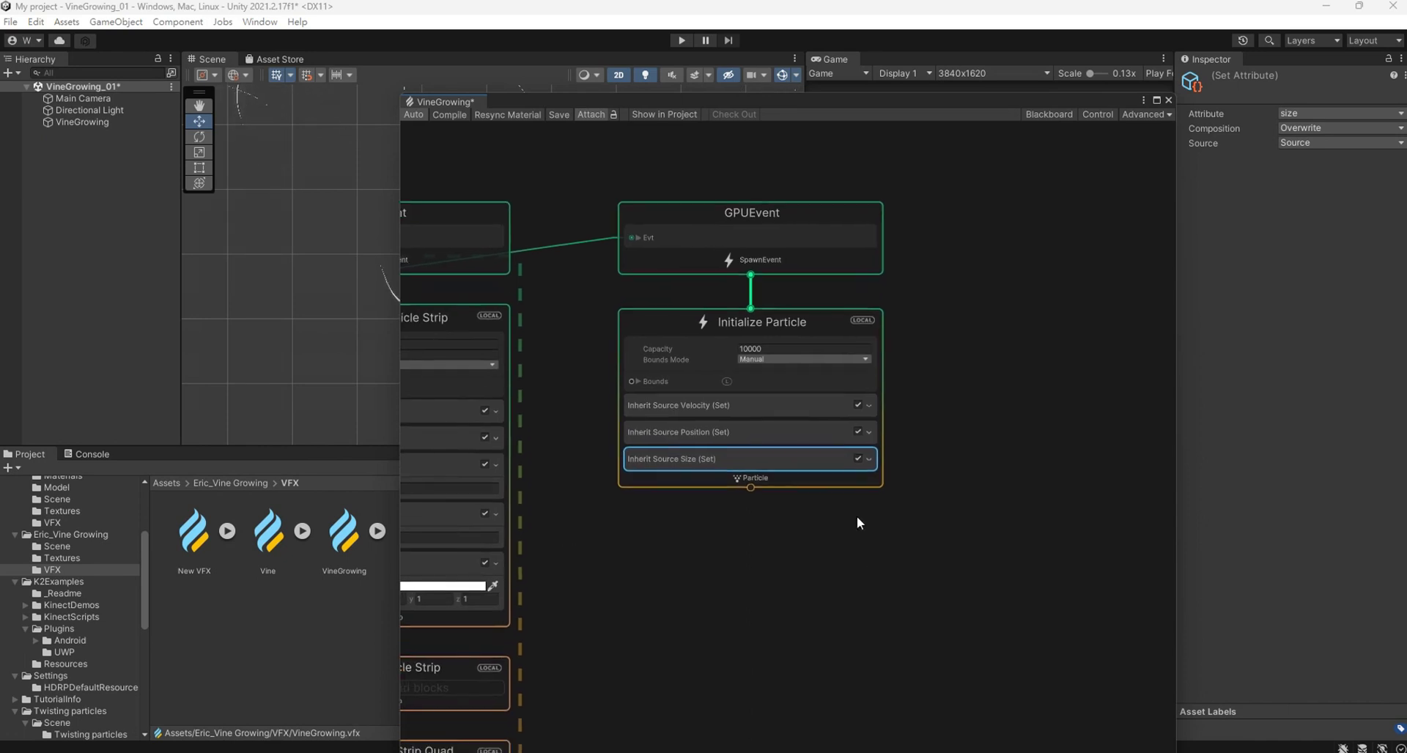
Add Multiply Size Random (Uniform) and Set Color blocks to Initialize Particle.
right_click(819, 483)
click(835, 491)
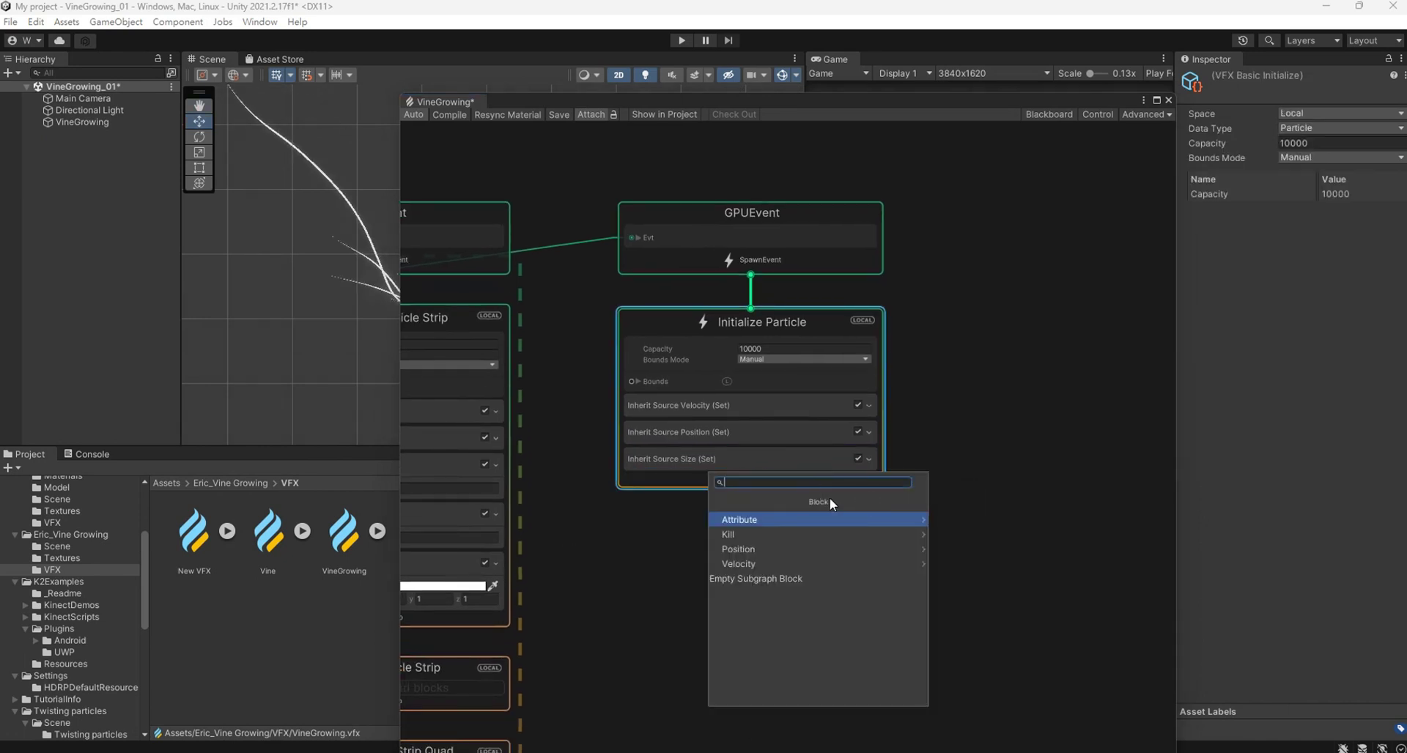
text(mu)
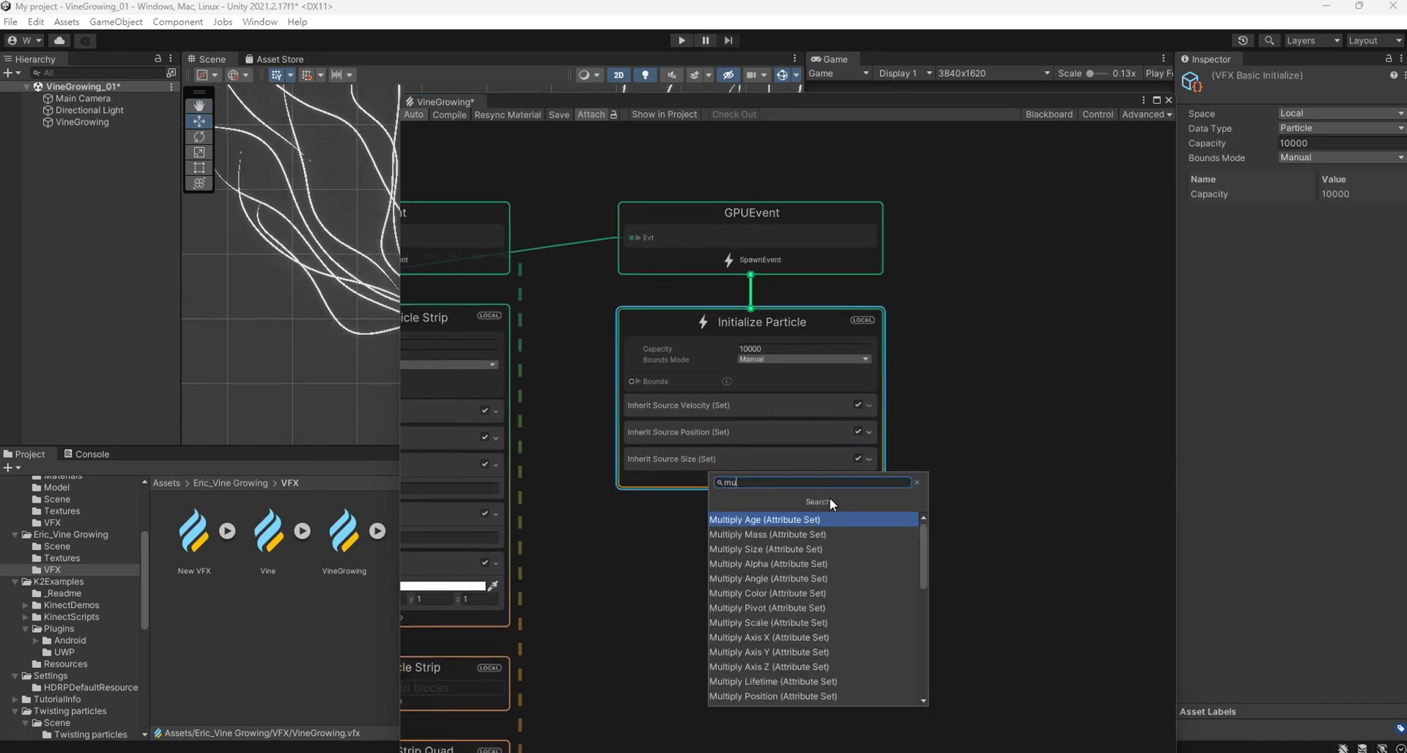
key(BackSpace)
key(BackSpace)
text(set siz)
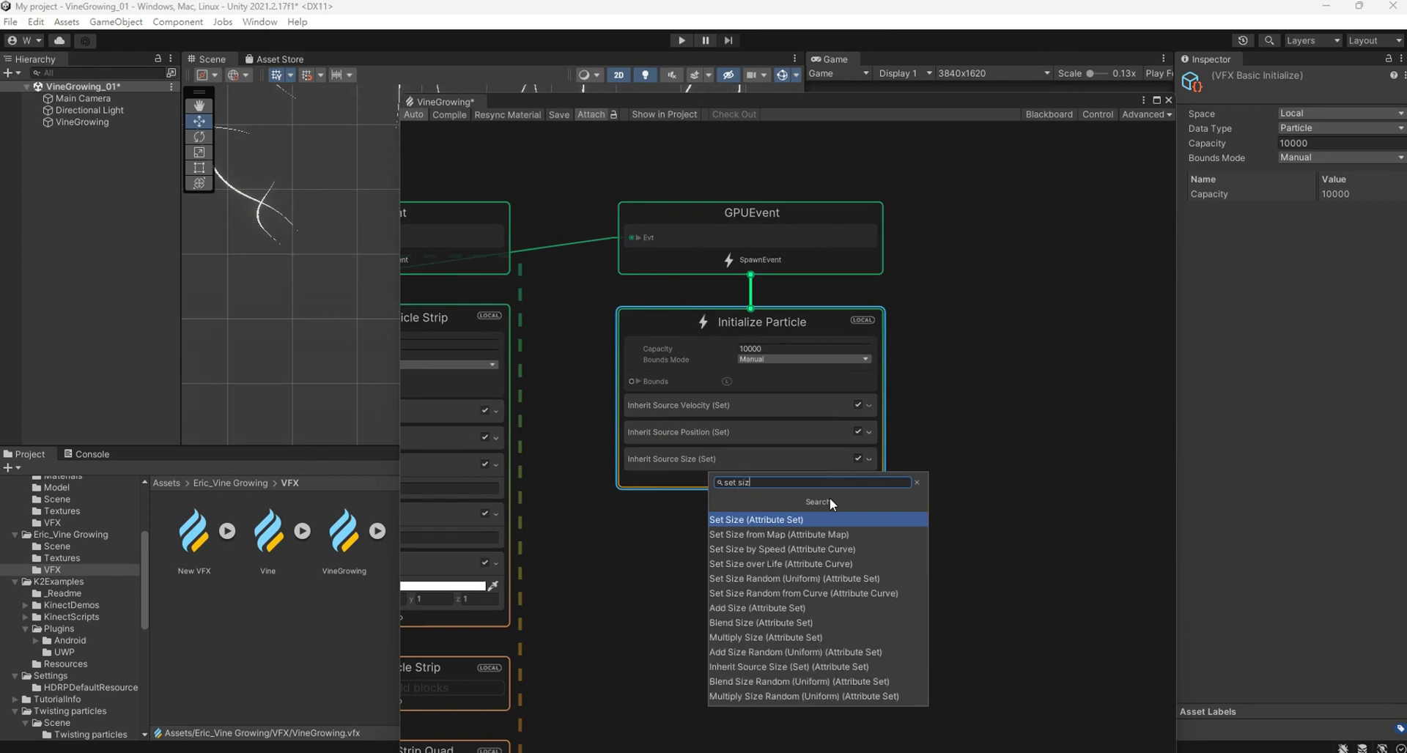
text( ran)
key(Down)
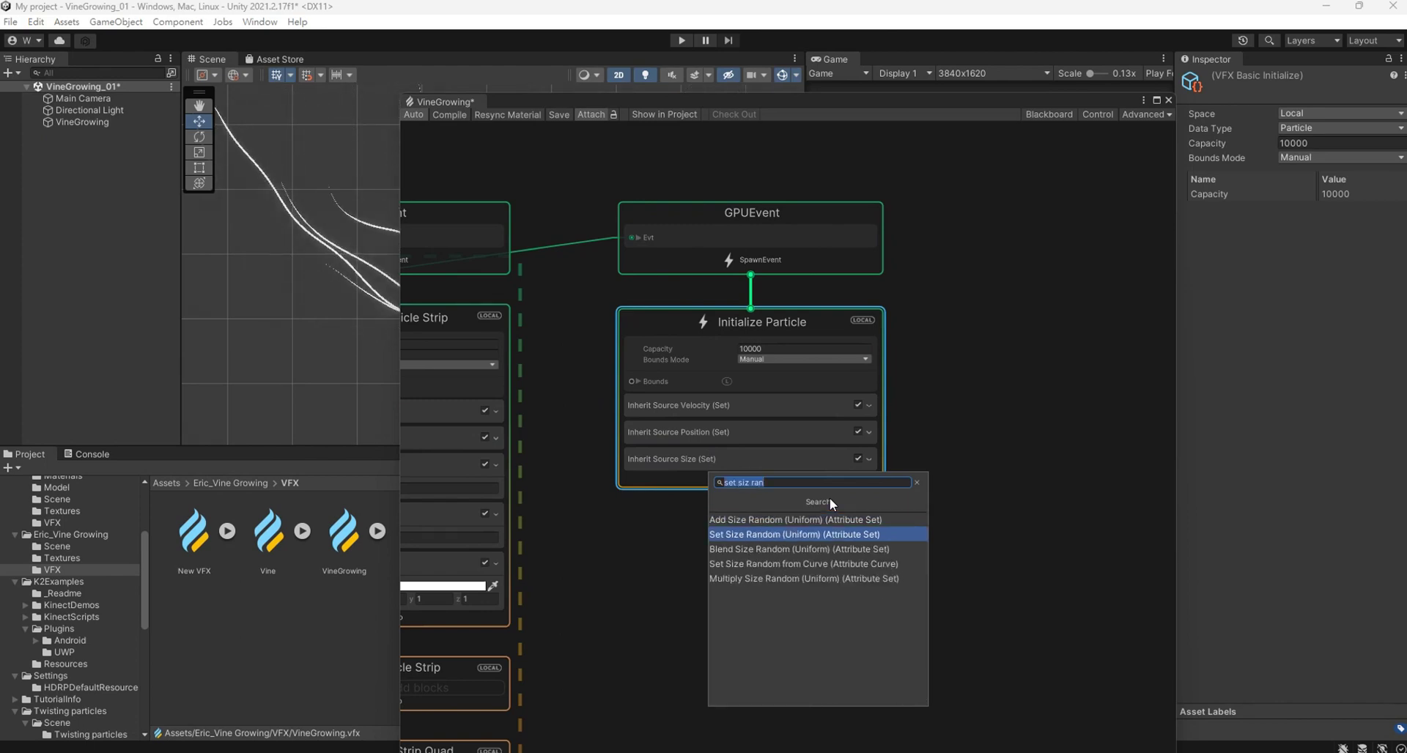
key(Down)
key(Down)
key(Down)
key(Return)
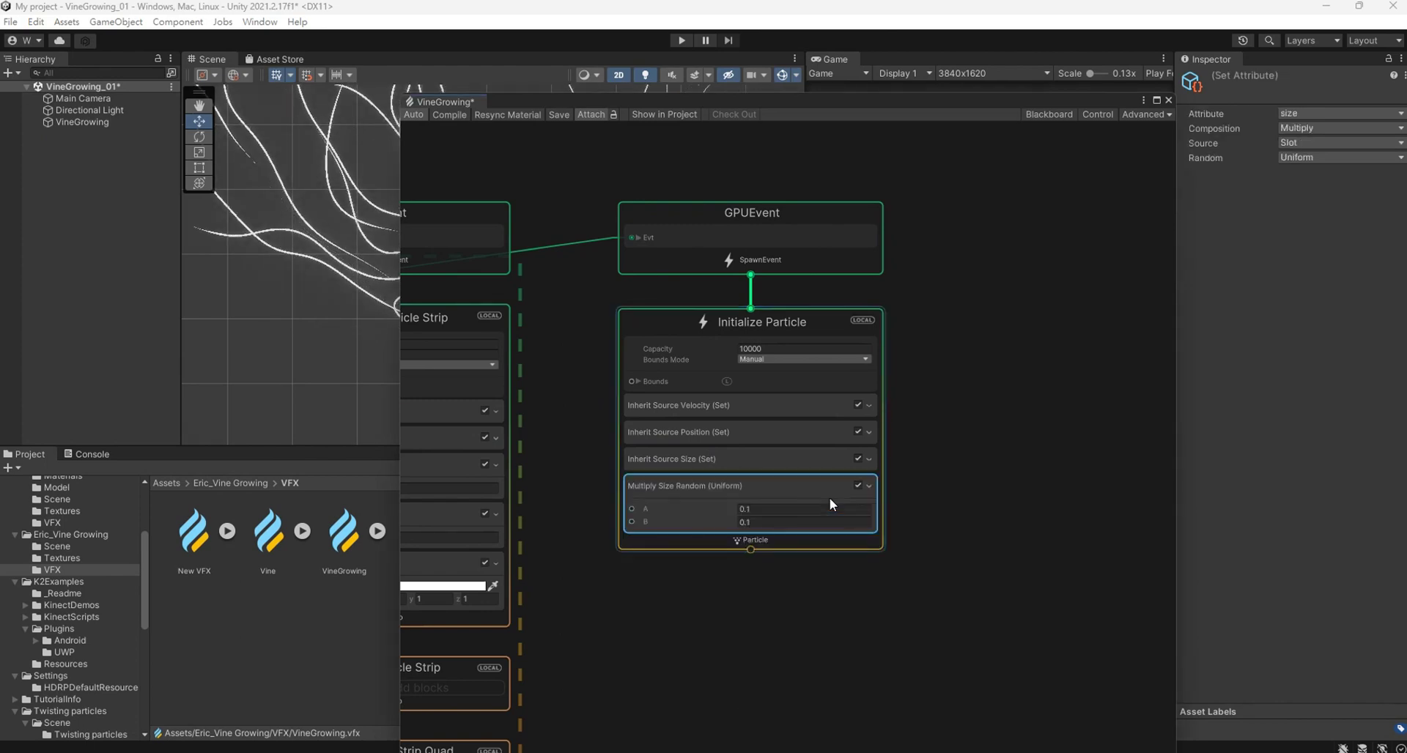
right_click(816, 539)
click(843, 548)
text(se)
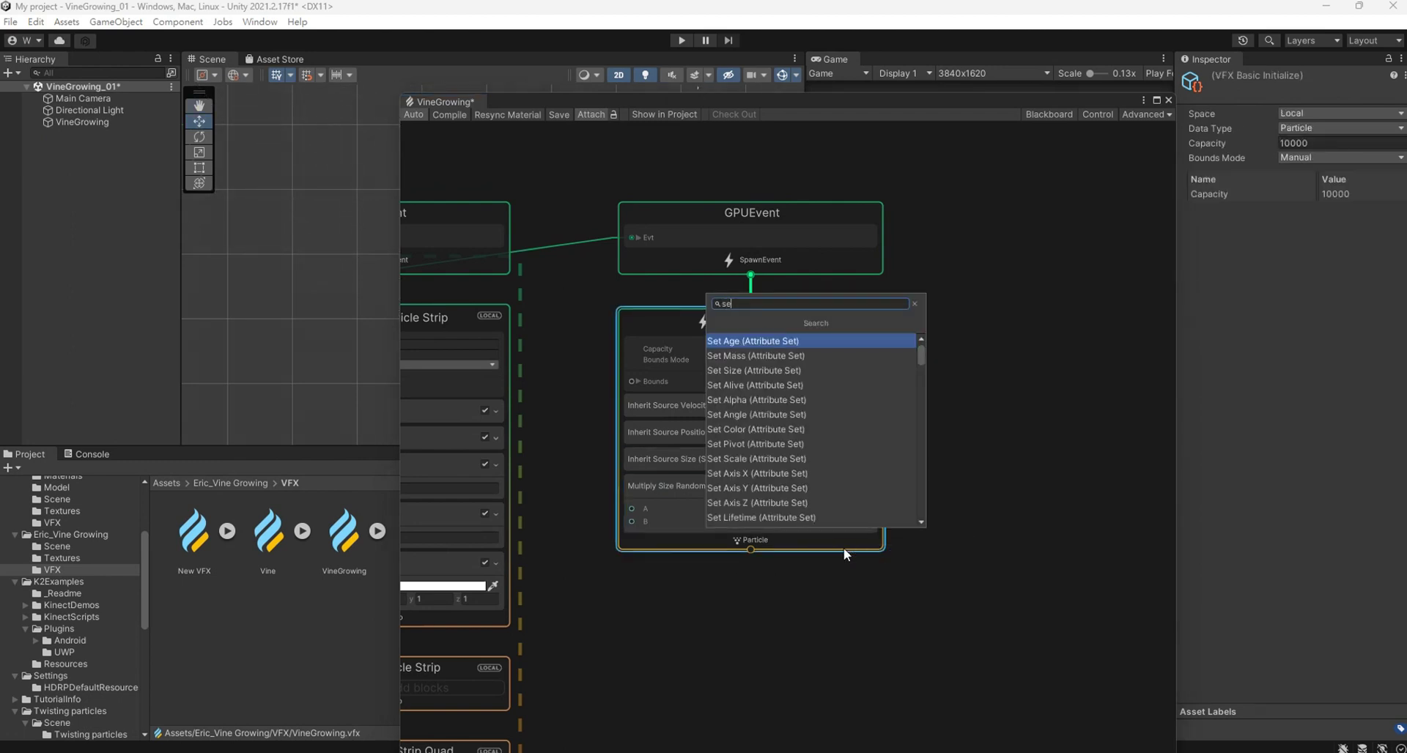
text(t color)
key(Return)
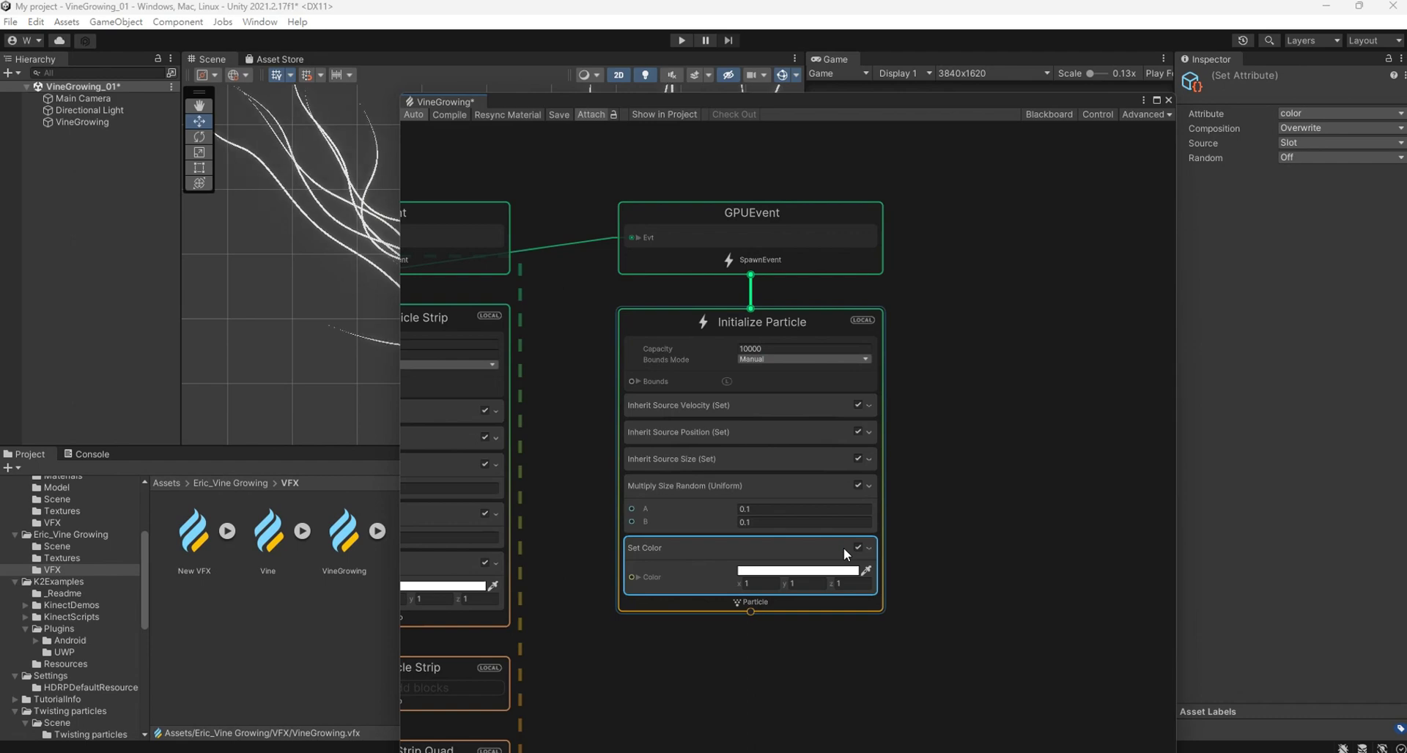
scroll(979, 535, up, 1)
scroll(966, 542, up, 1)
scroll(973, 547, up, 1)
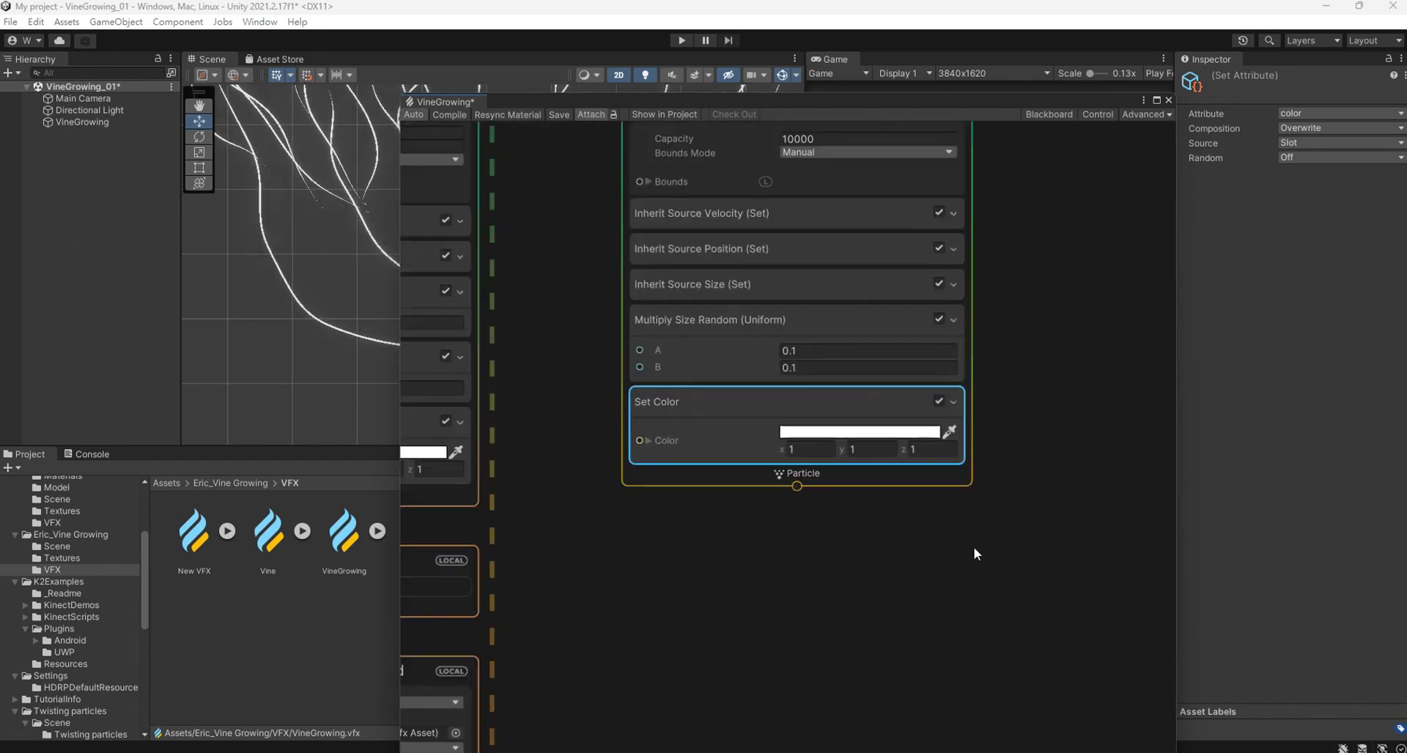
Add Multiply Velocity Random (Per-component) and Set Lifetime Random (Uniform) blocks.
right_click(910, 476)
click(931, 484)
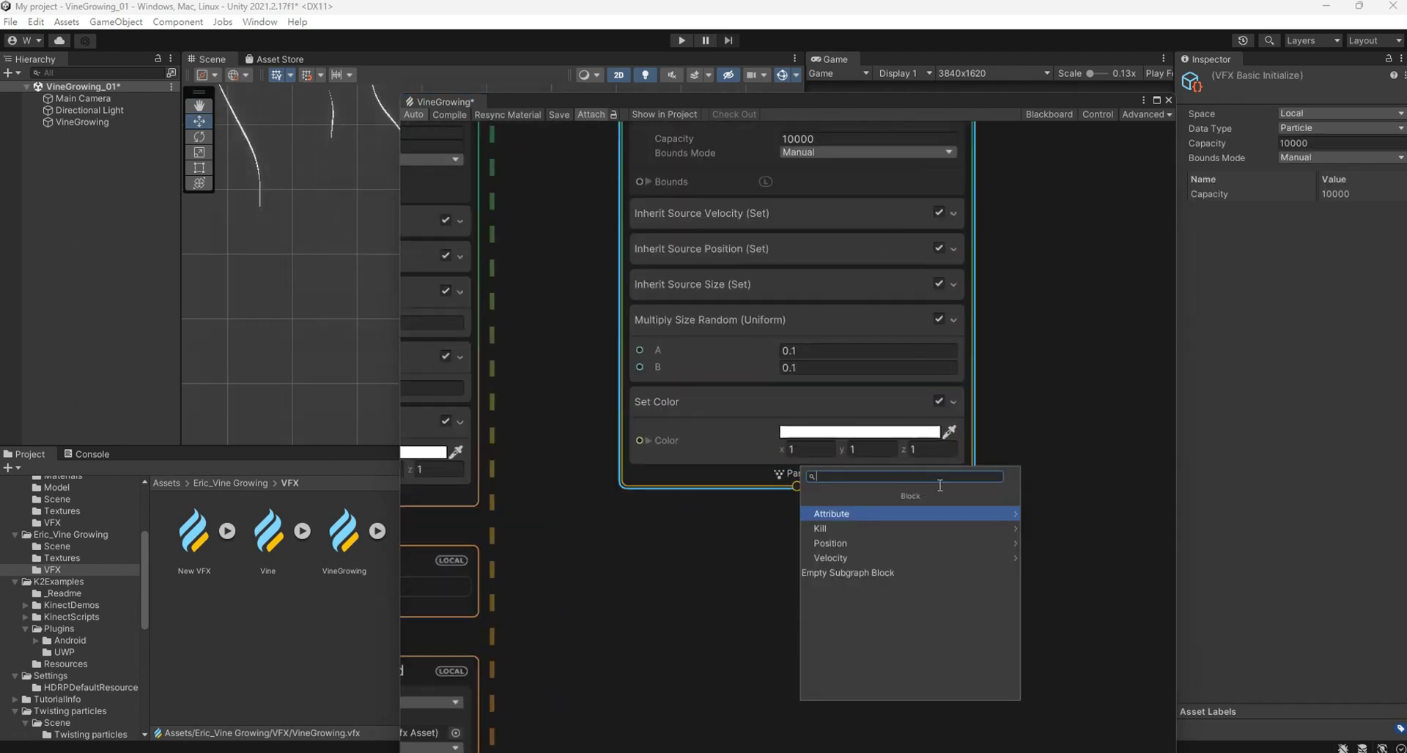
text(mult)
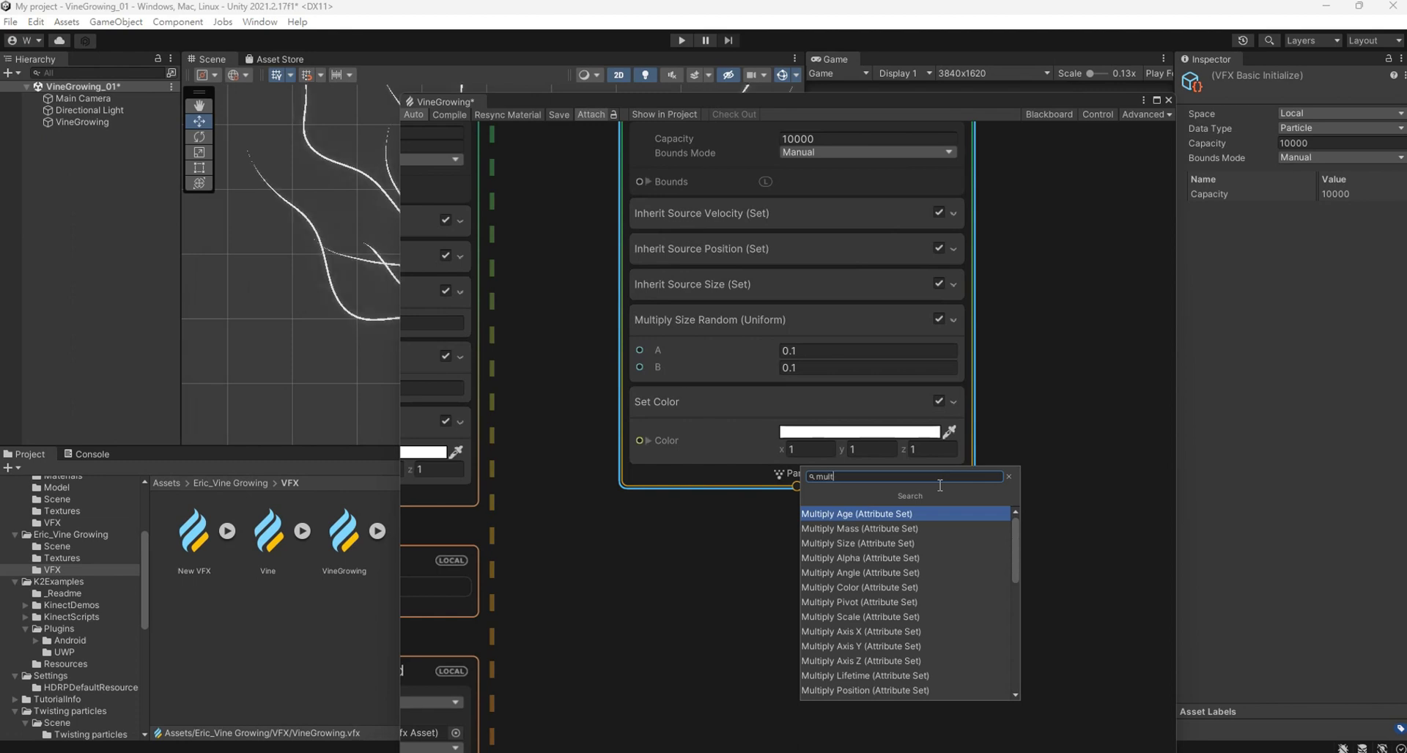
text( vel)
key(Down)
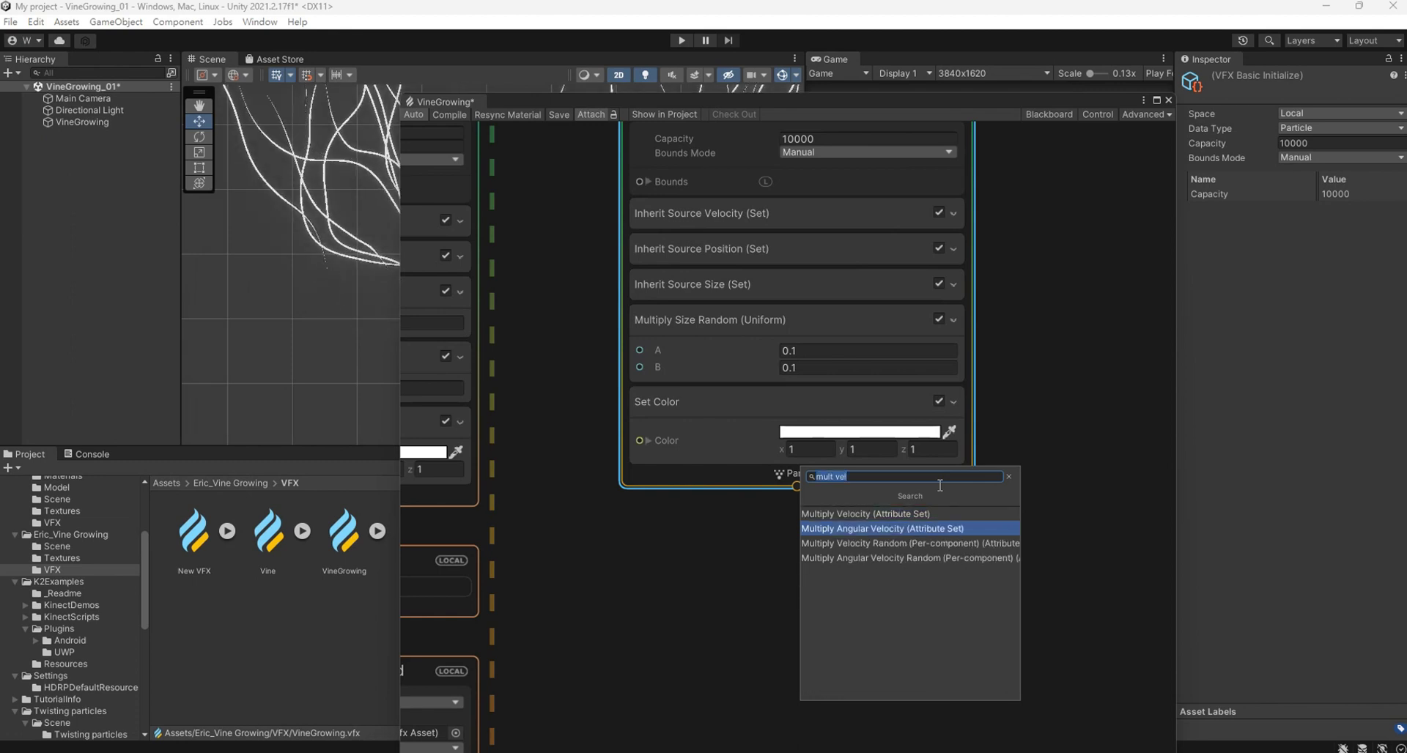
key(Down)
key(Return)
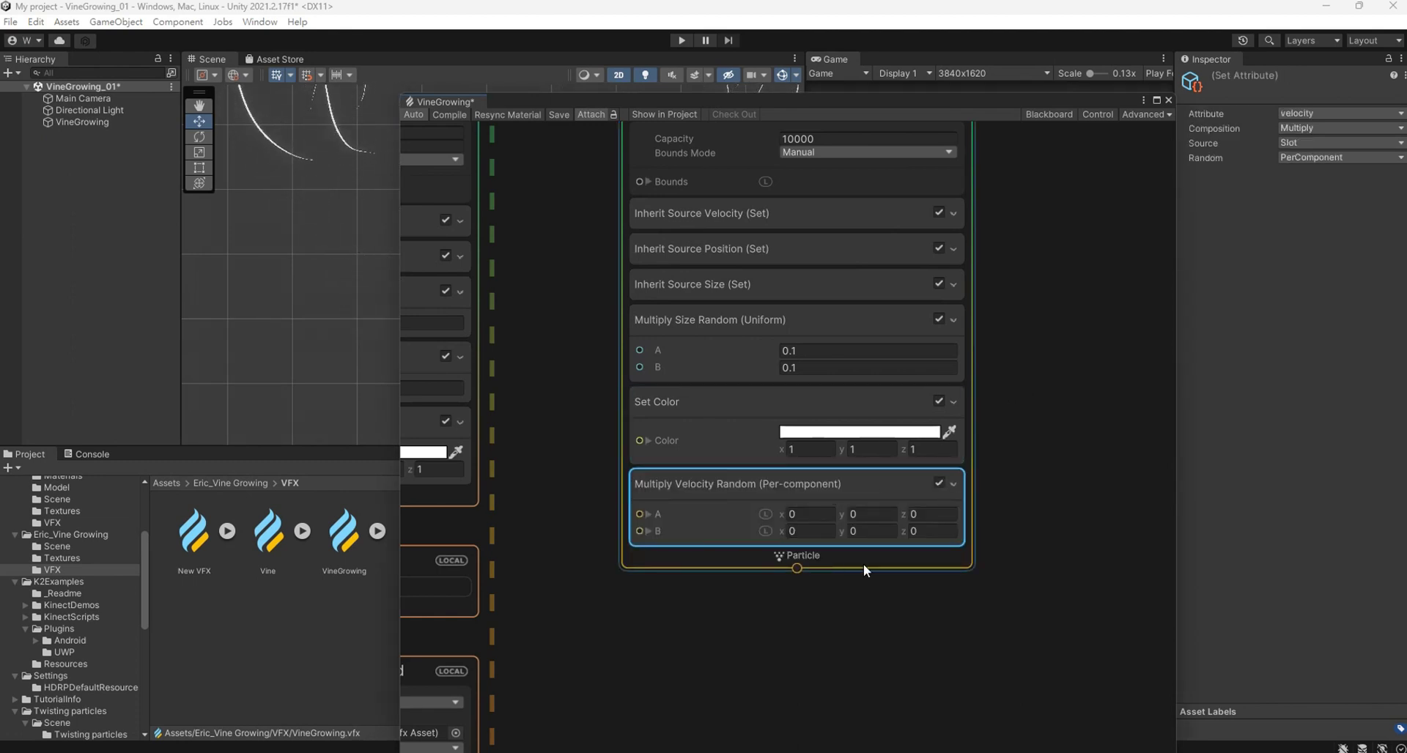
right_click(867, 557)
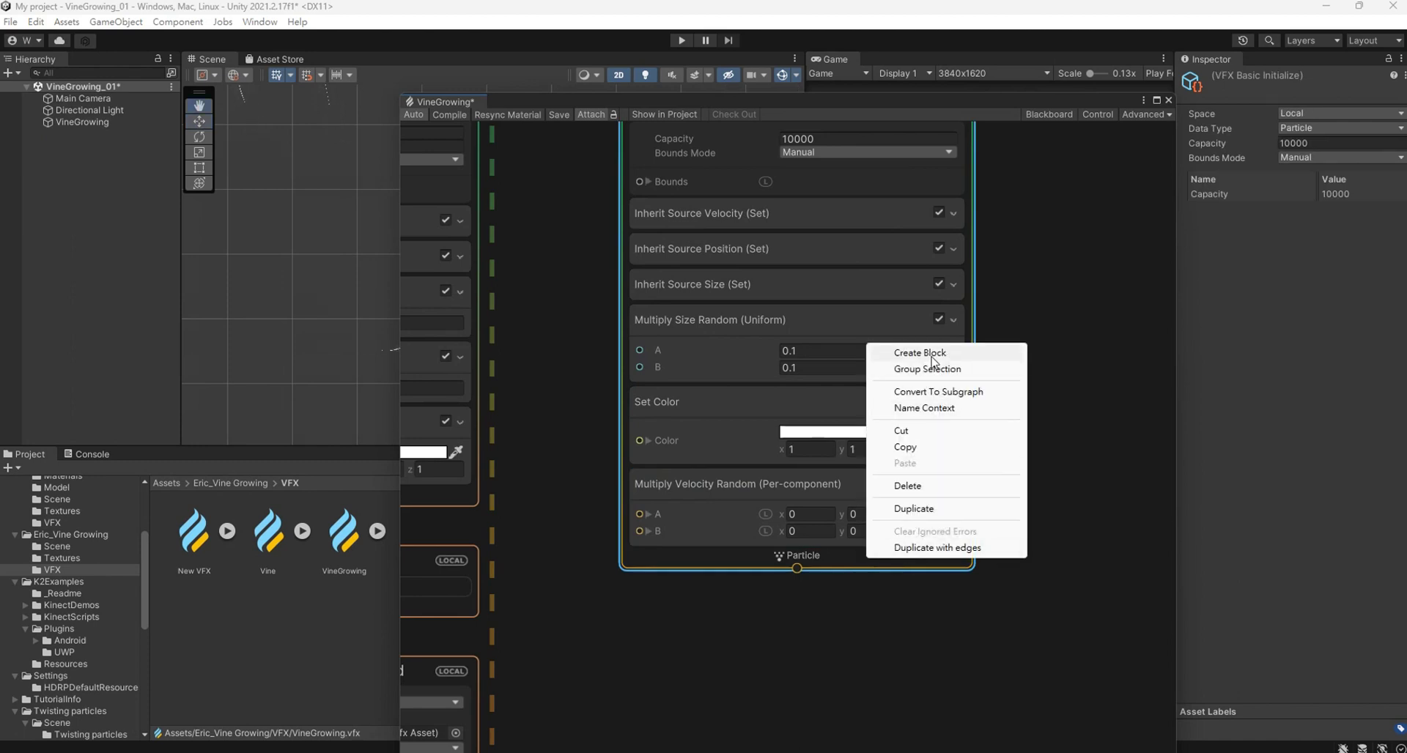
click(931, 358)
text(set lif)
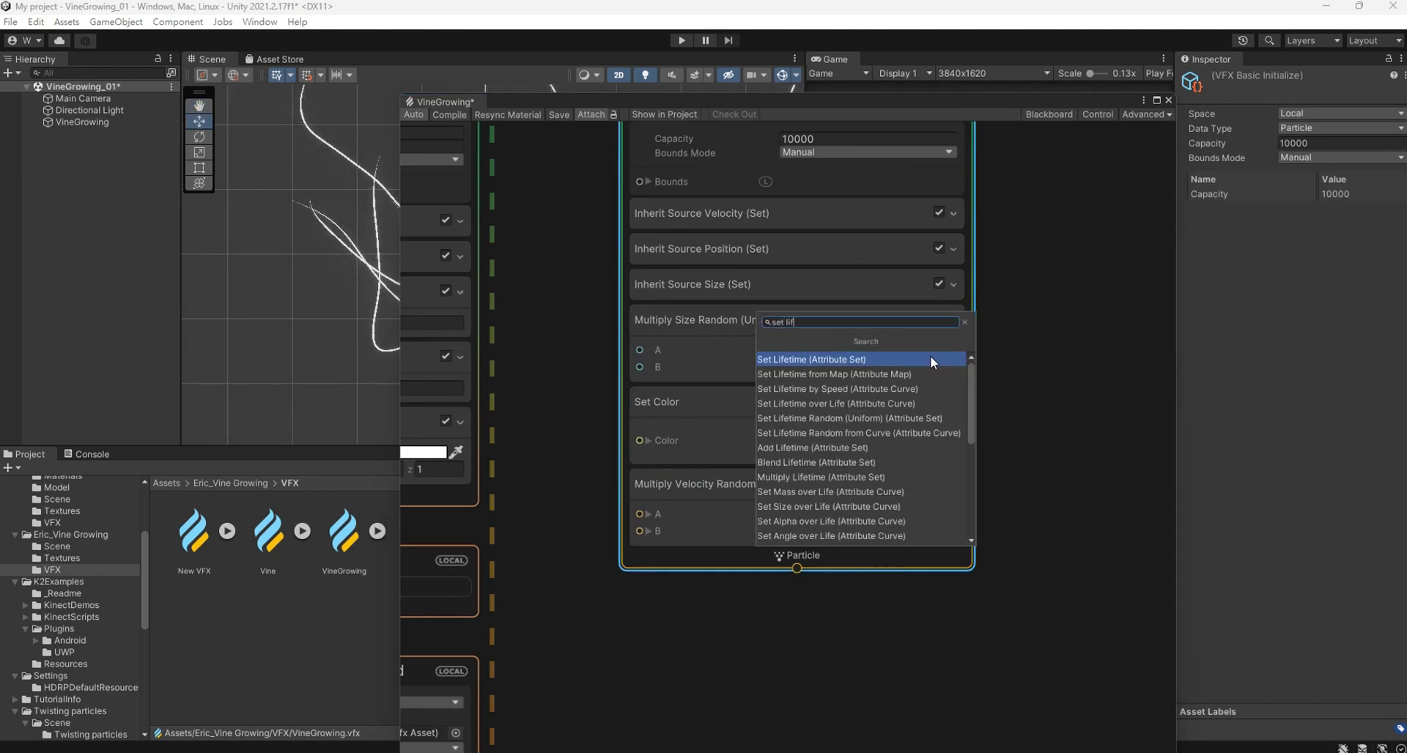
text( ra)
key(Down)
key(Return)
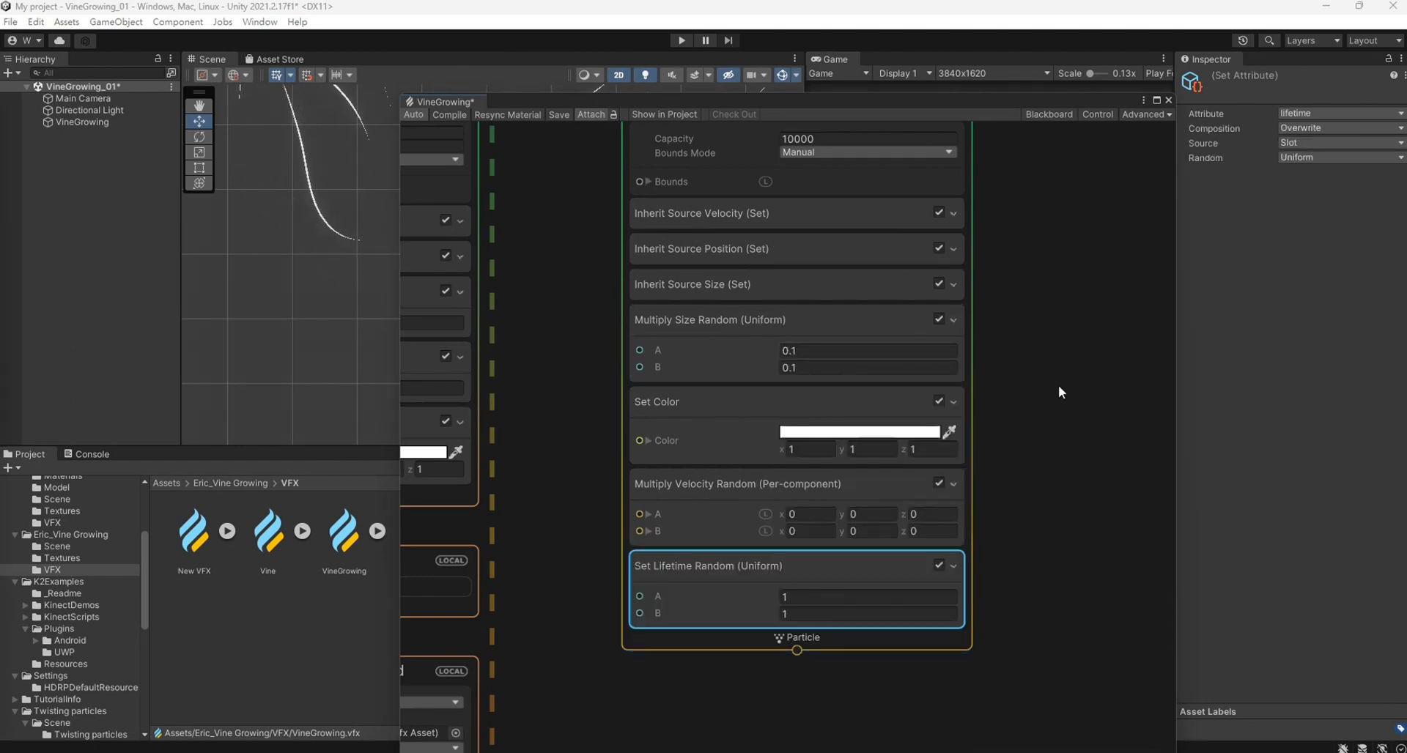
Connect an Update Particle context just below the new Initialize Particle.
scroll(980, 618, down, 1)
middle_drag(981, 617, 1015, 402)
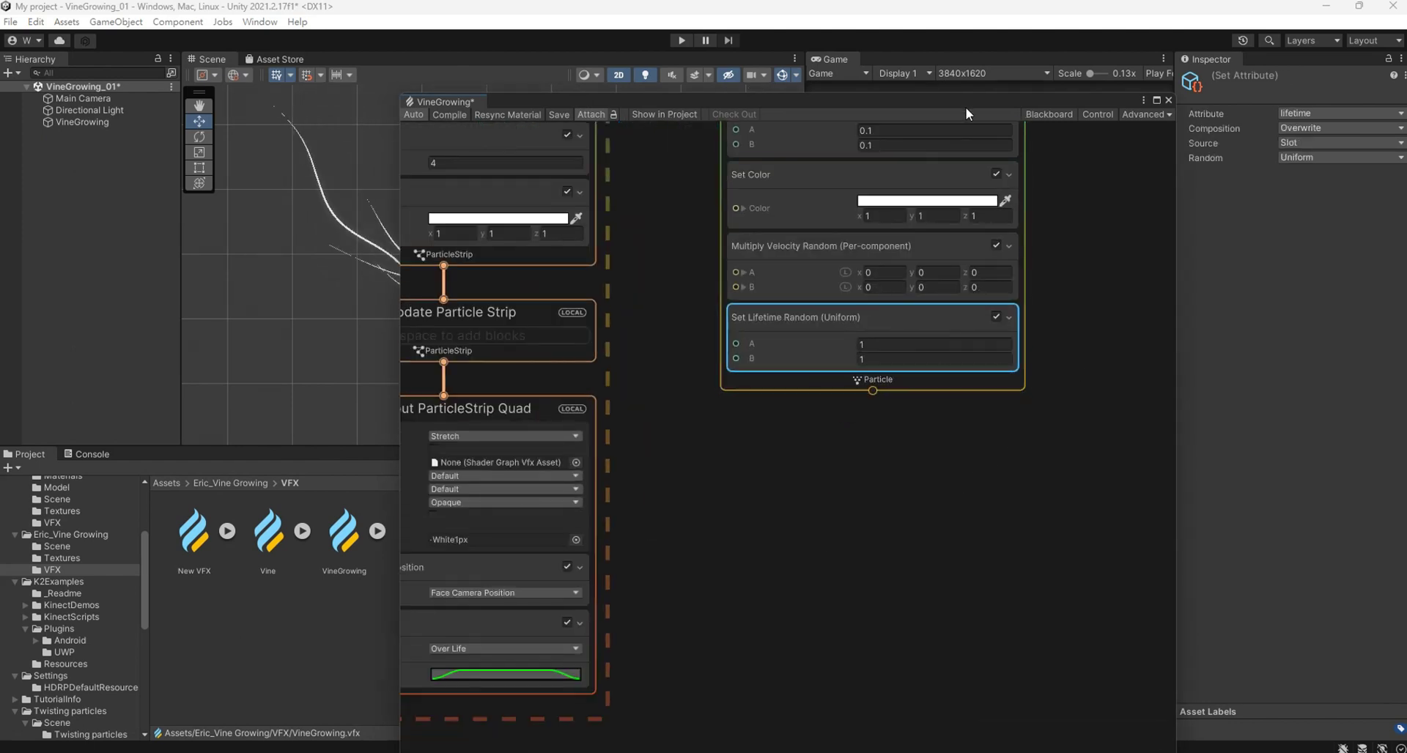
drag(966, 102, 655, 48)
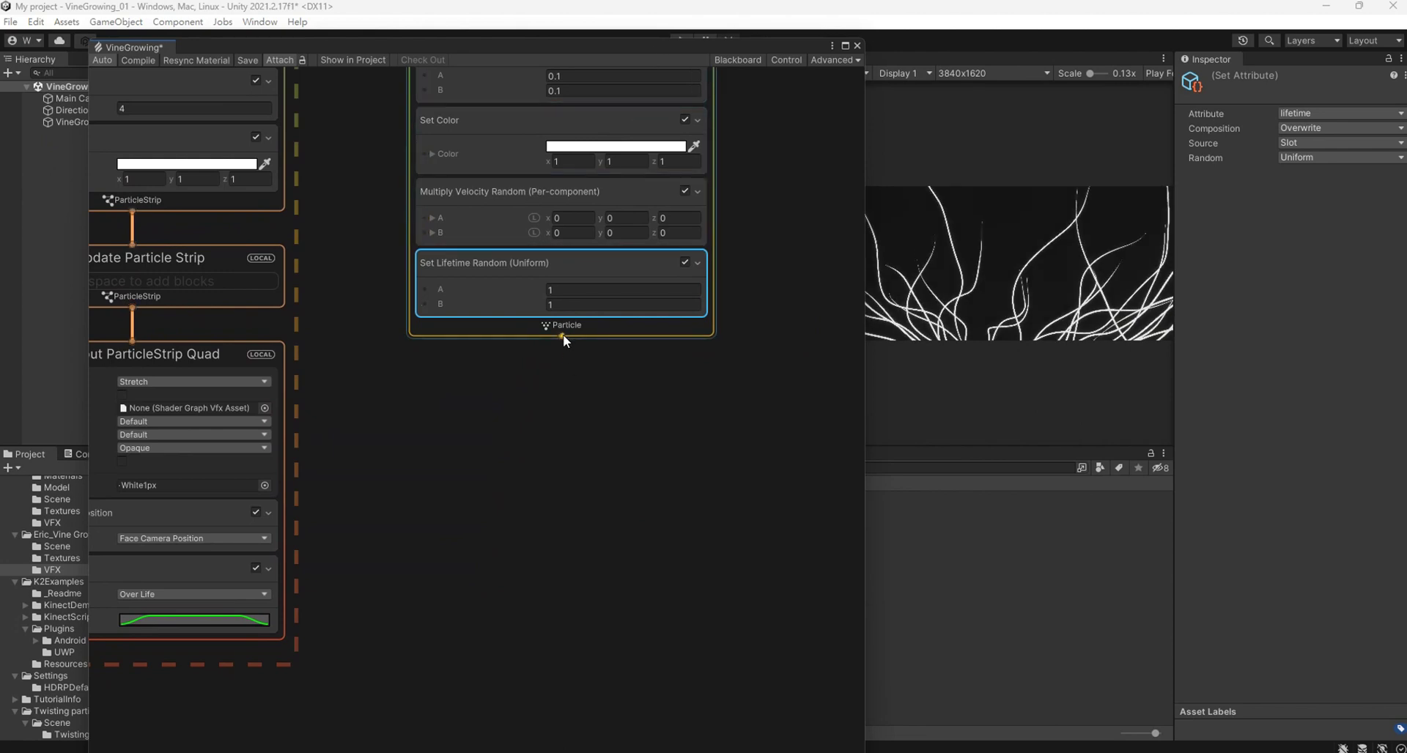
drag(562, 336, 563, 438)
text(update)
key(Return)
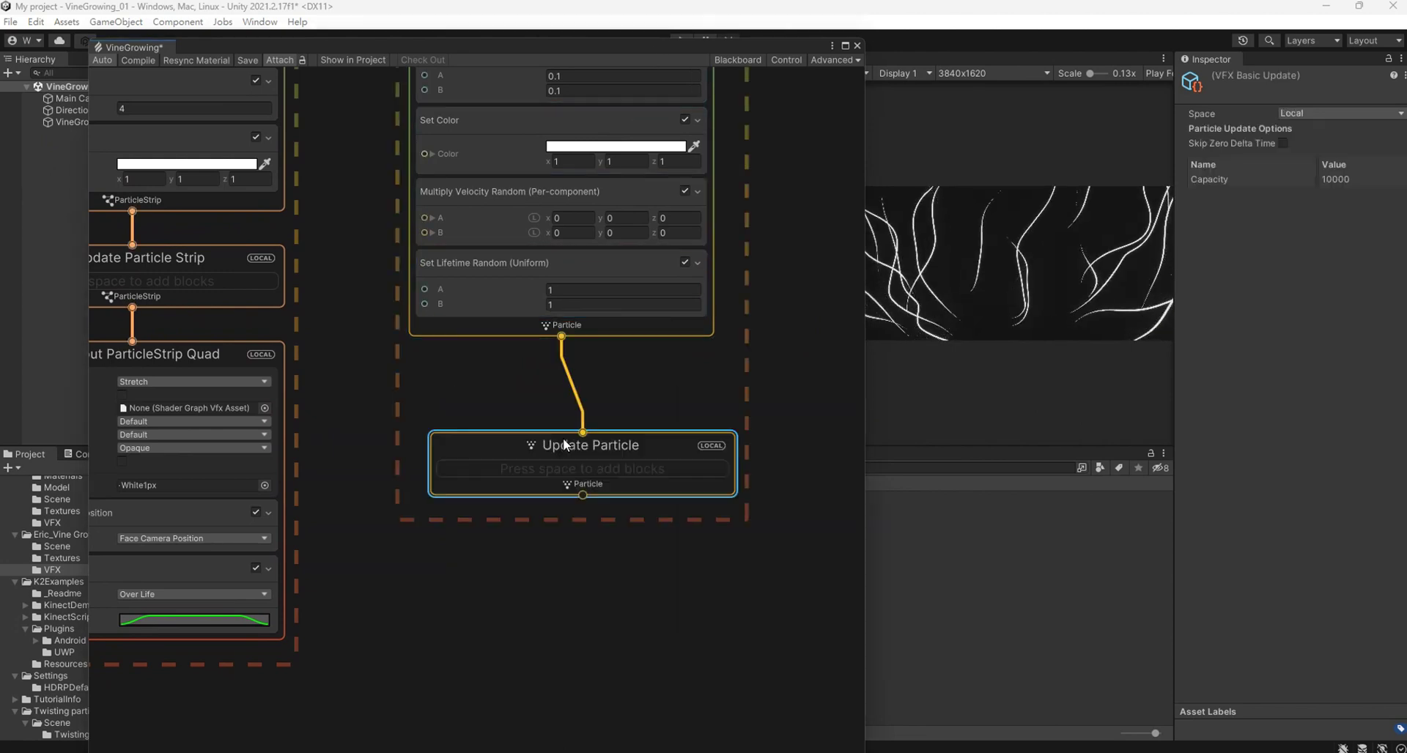
mouse_move(638, 446)
mouse_down()
mouse_move(607, 372)
mouse_move(627, 377)
mouse_up()
Add a Linear Drag block (coefficient 0.5) to Update Particle.
right_click(626, 400)
click(635, 404)
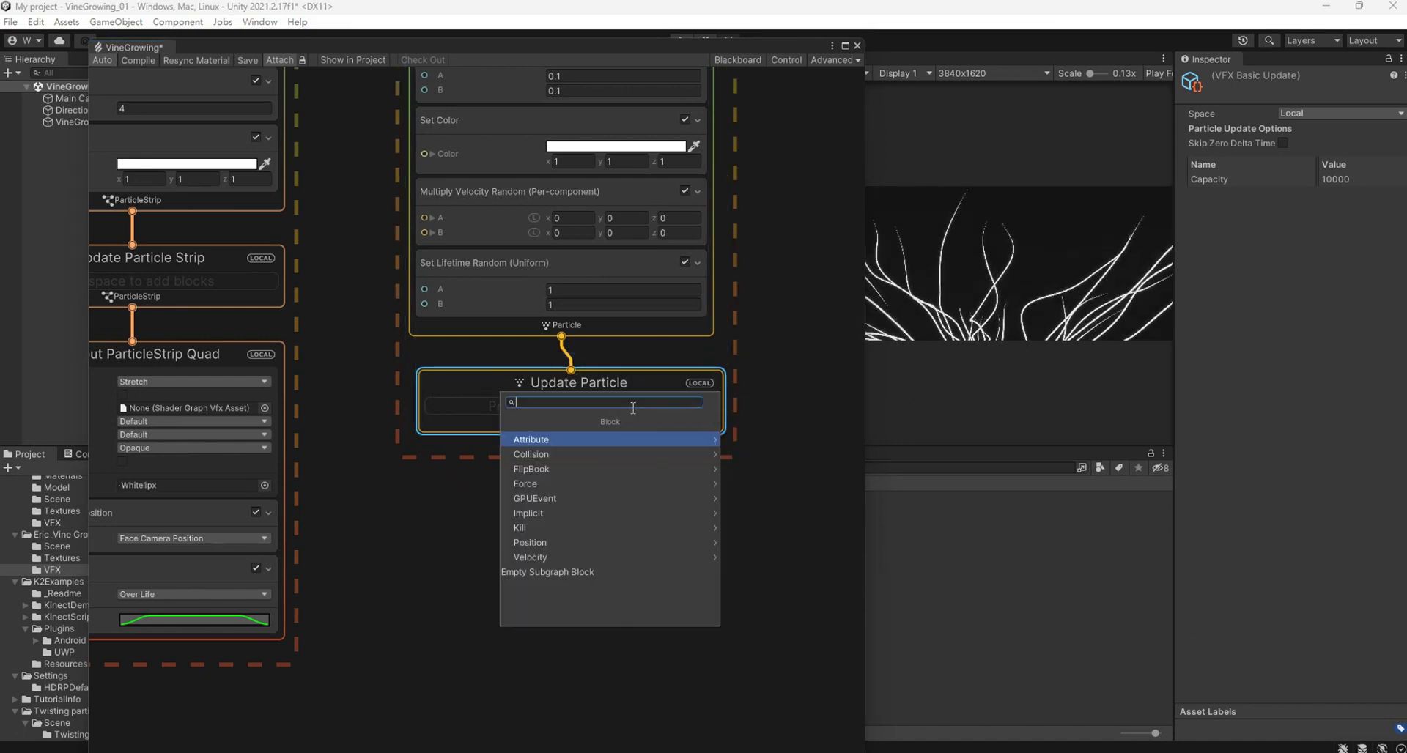
text(line)
key(Return)
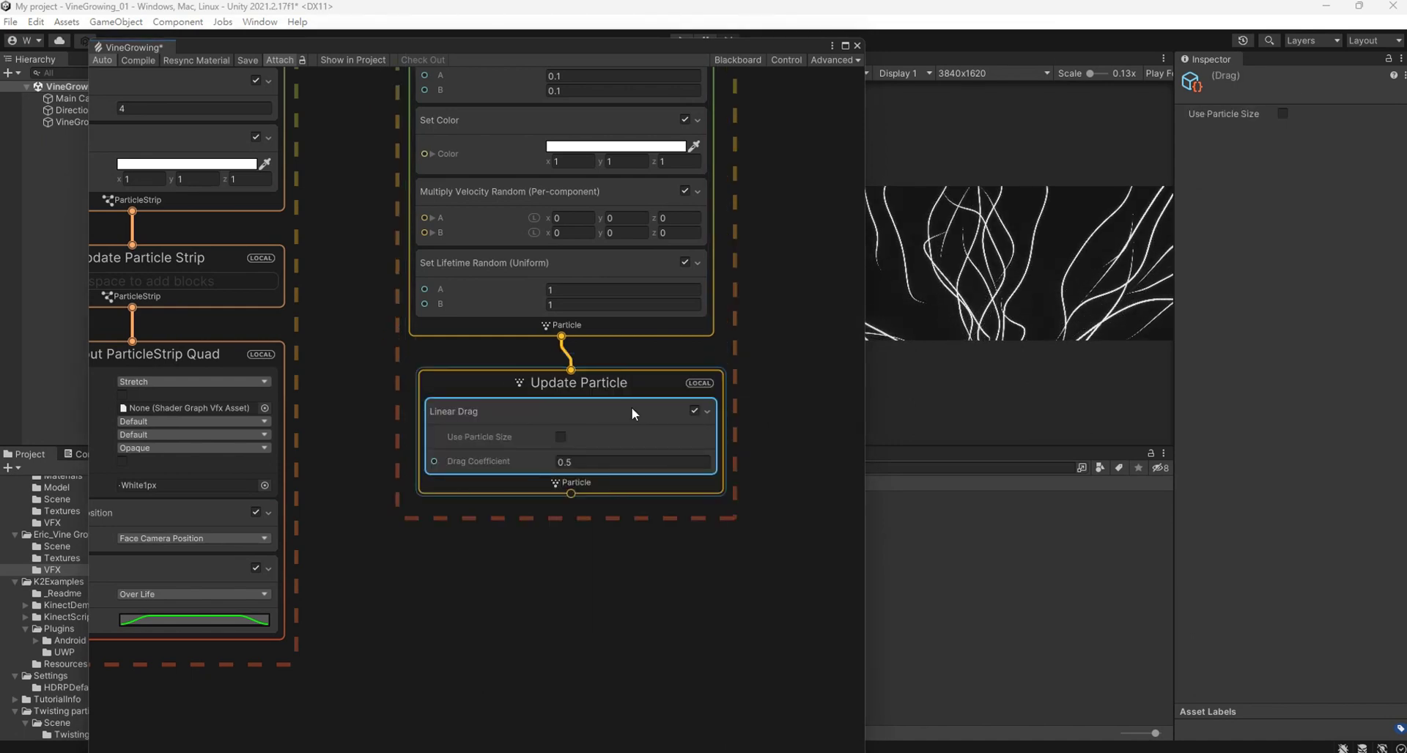
drag(587, 379, 578, 368)
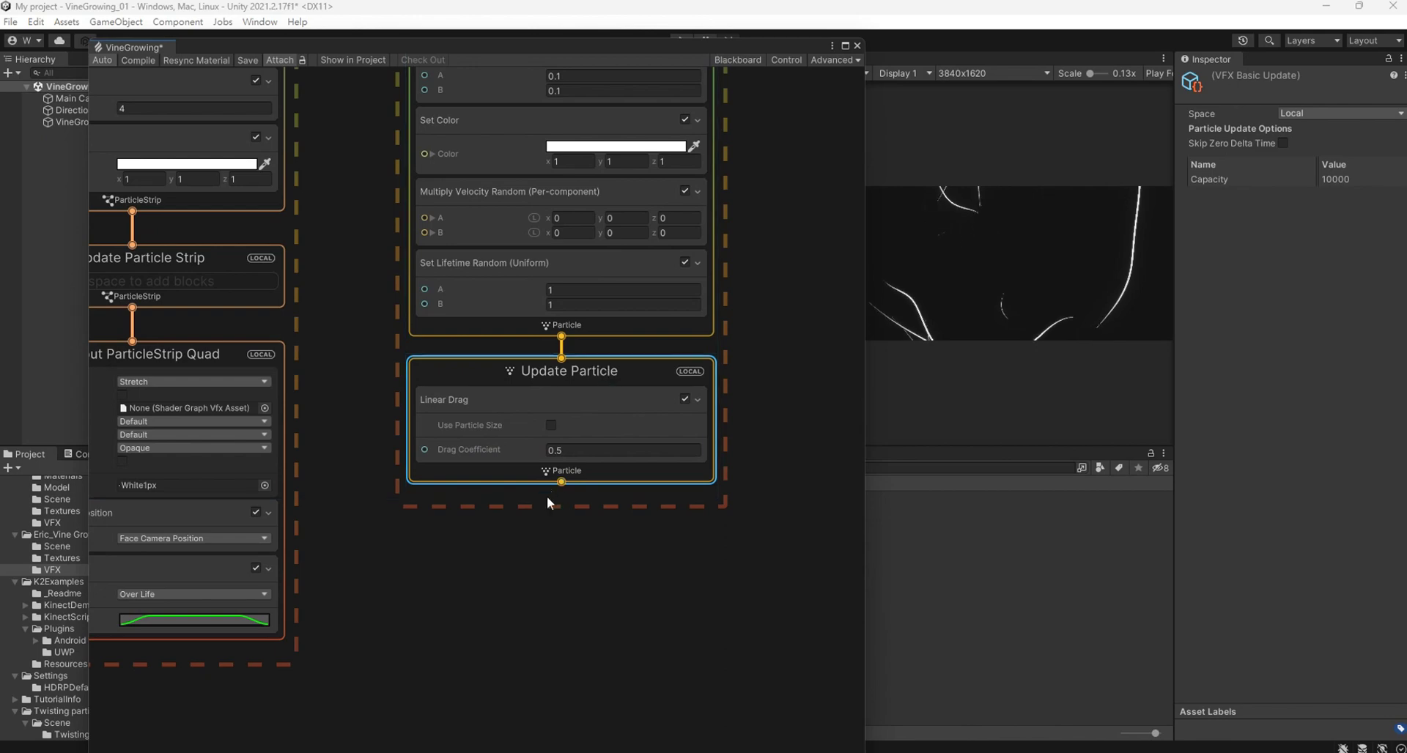
Connect an Output Particle Quad context below Update Particle.
drag(560, 482, 561, 519)
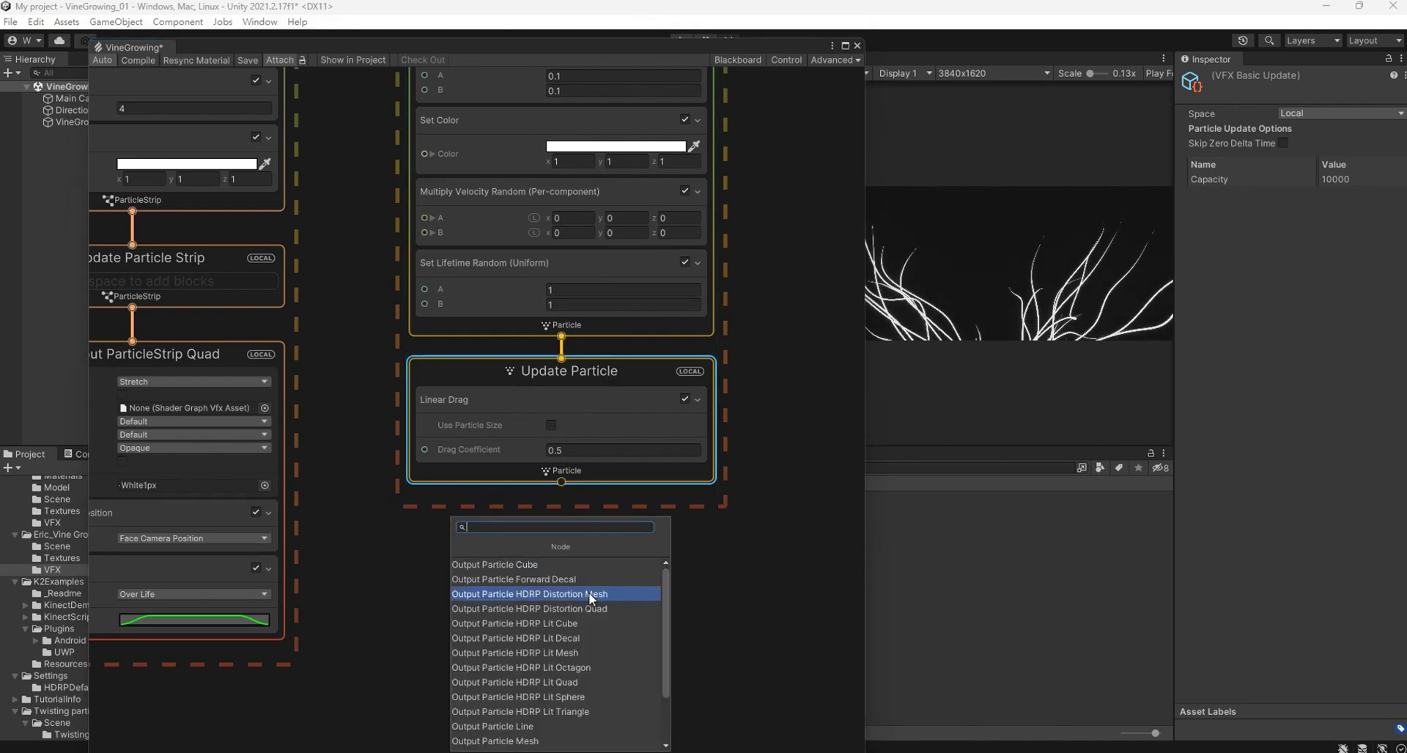
scroll(588, 593, down, 2)
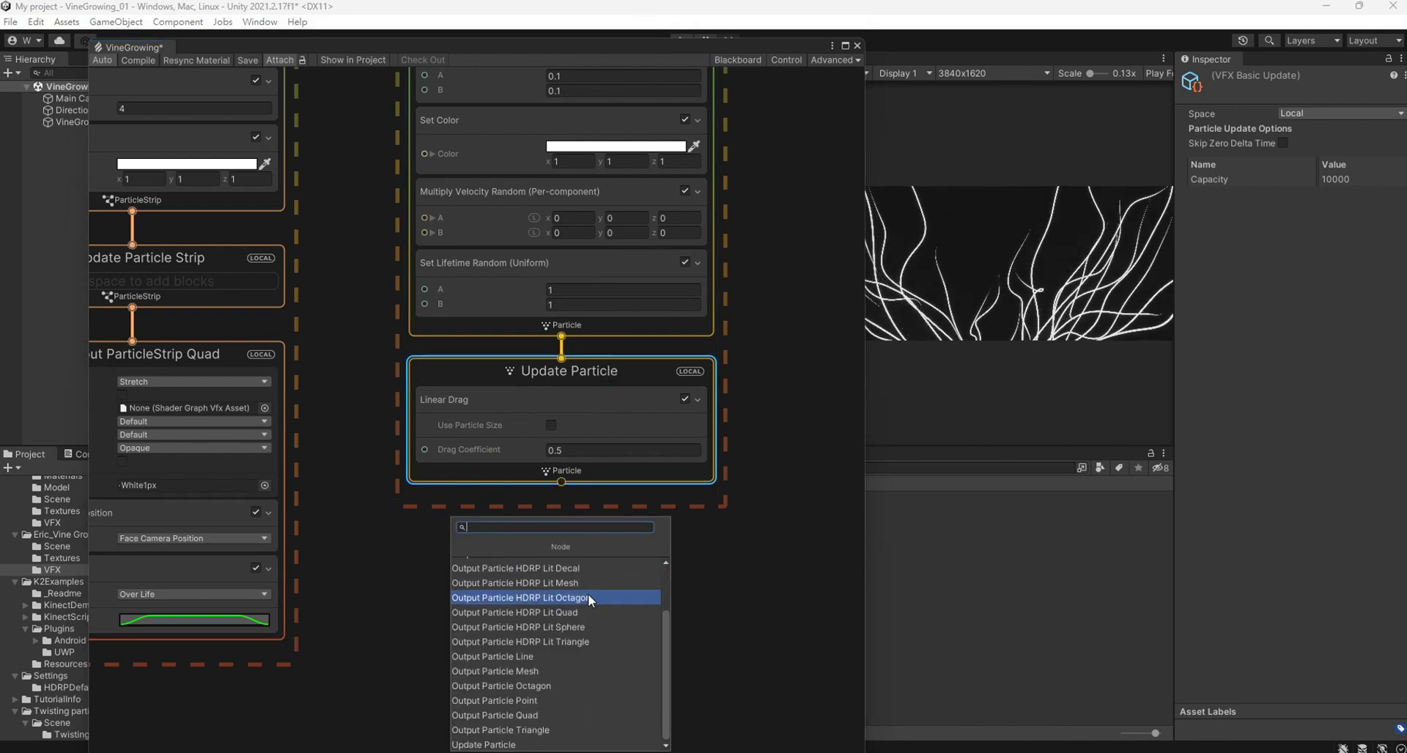
click(579, 718)
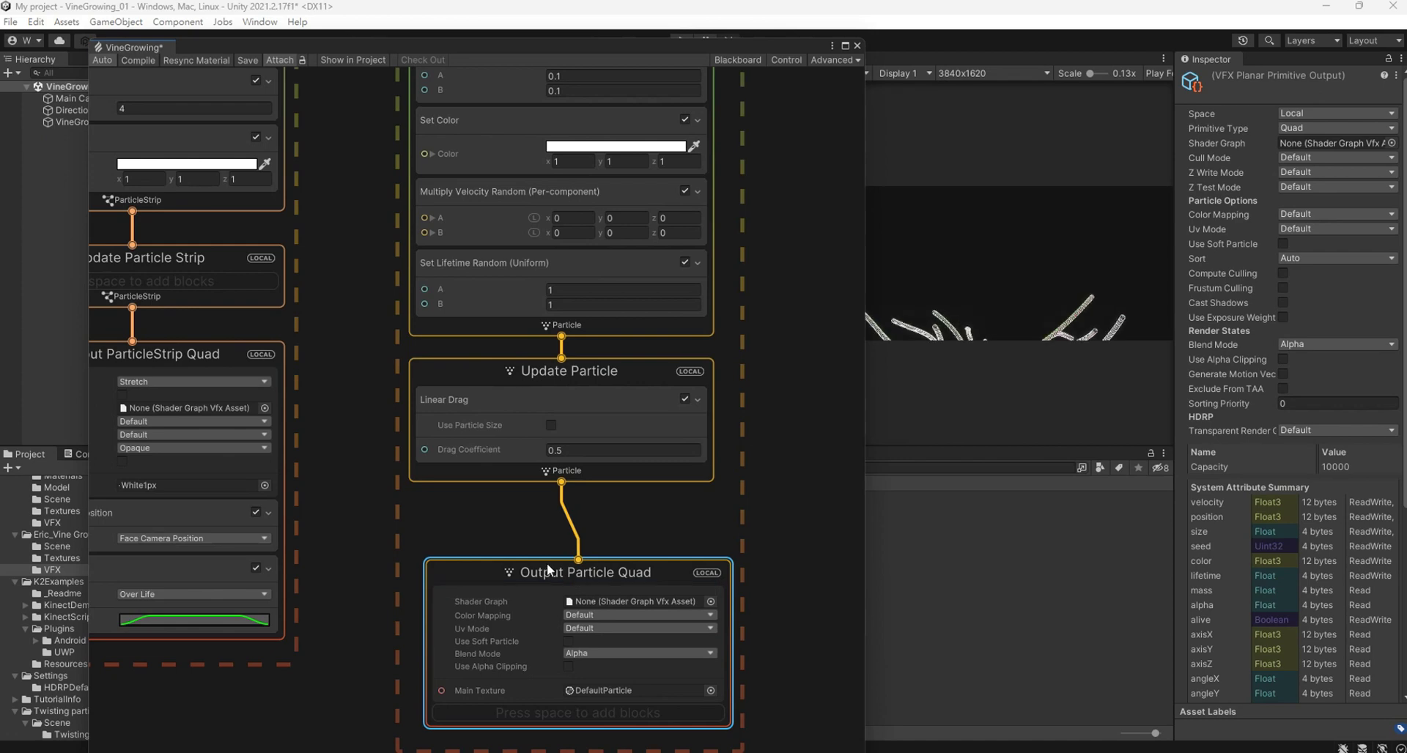
Give the quad the Default-Particle main texture and Additive blend mode.
click(711, 689)
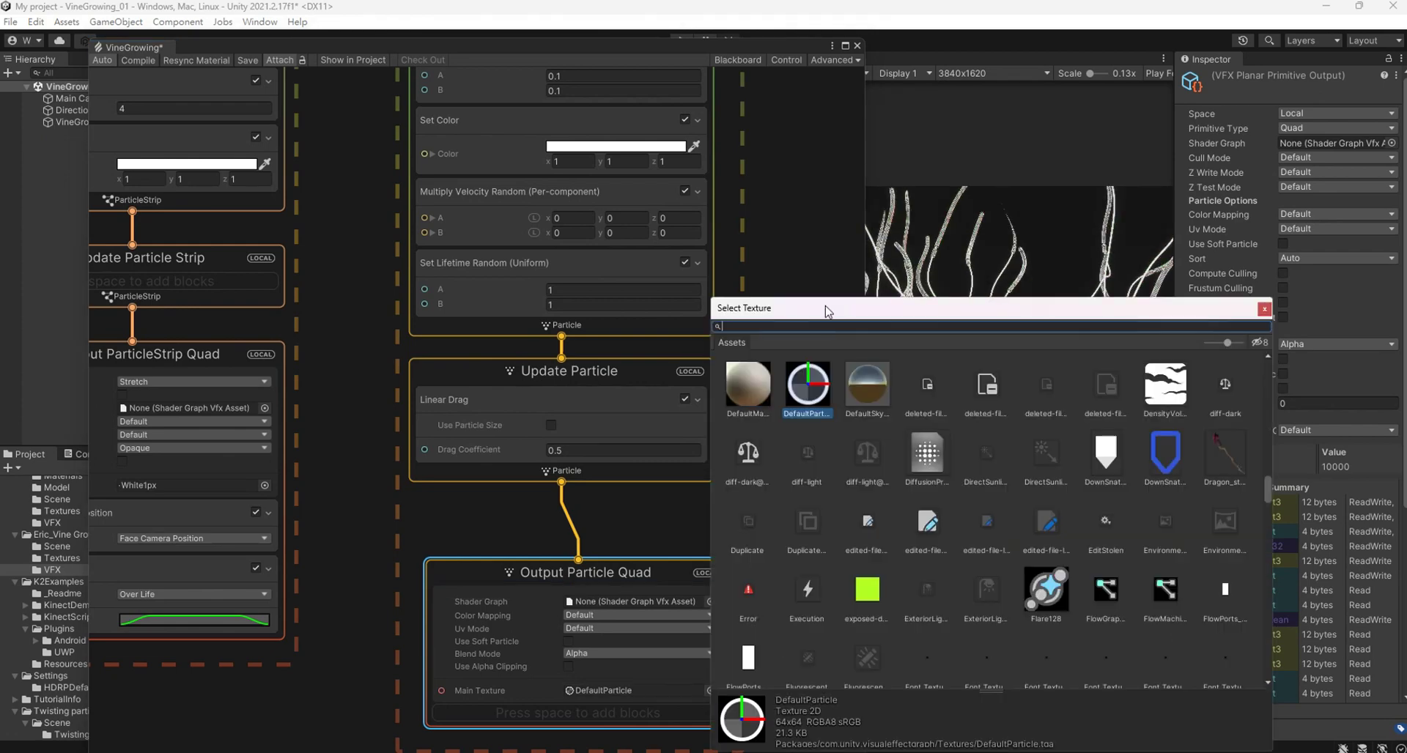
text(def)
double_click(1243, 403)
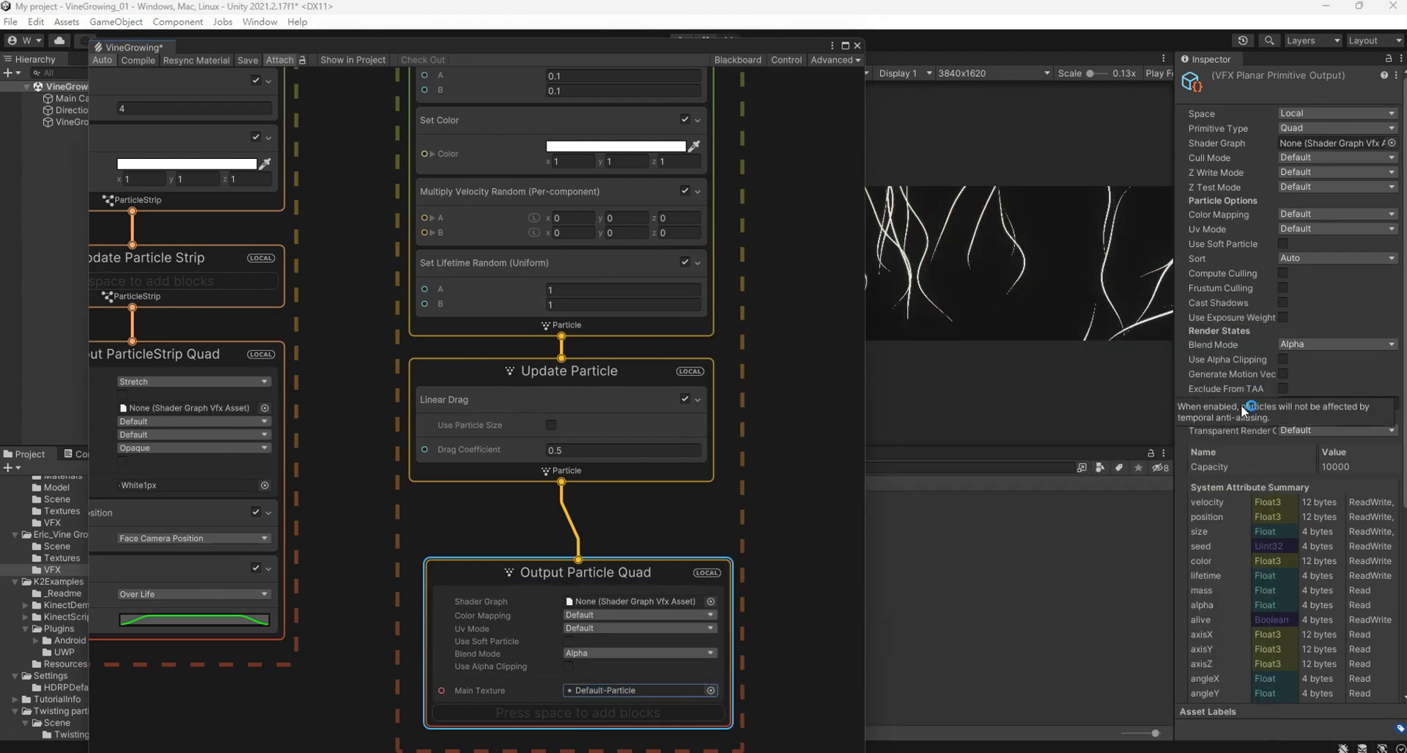
click(584, 653)
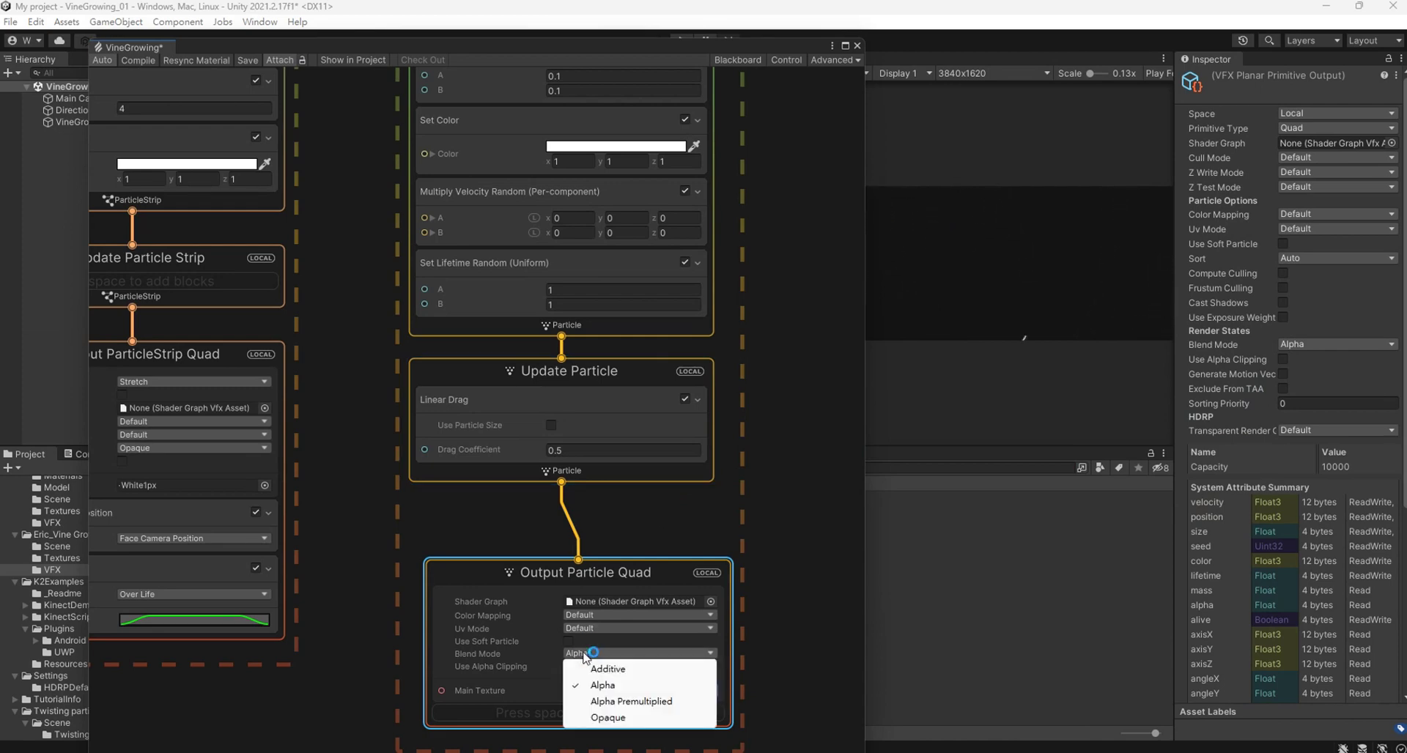
click(594, 668)
drag(618, 567, 601, 524)
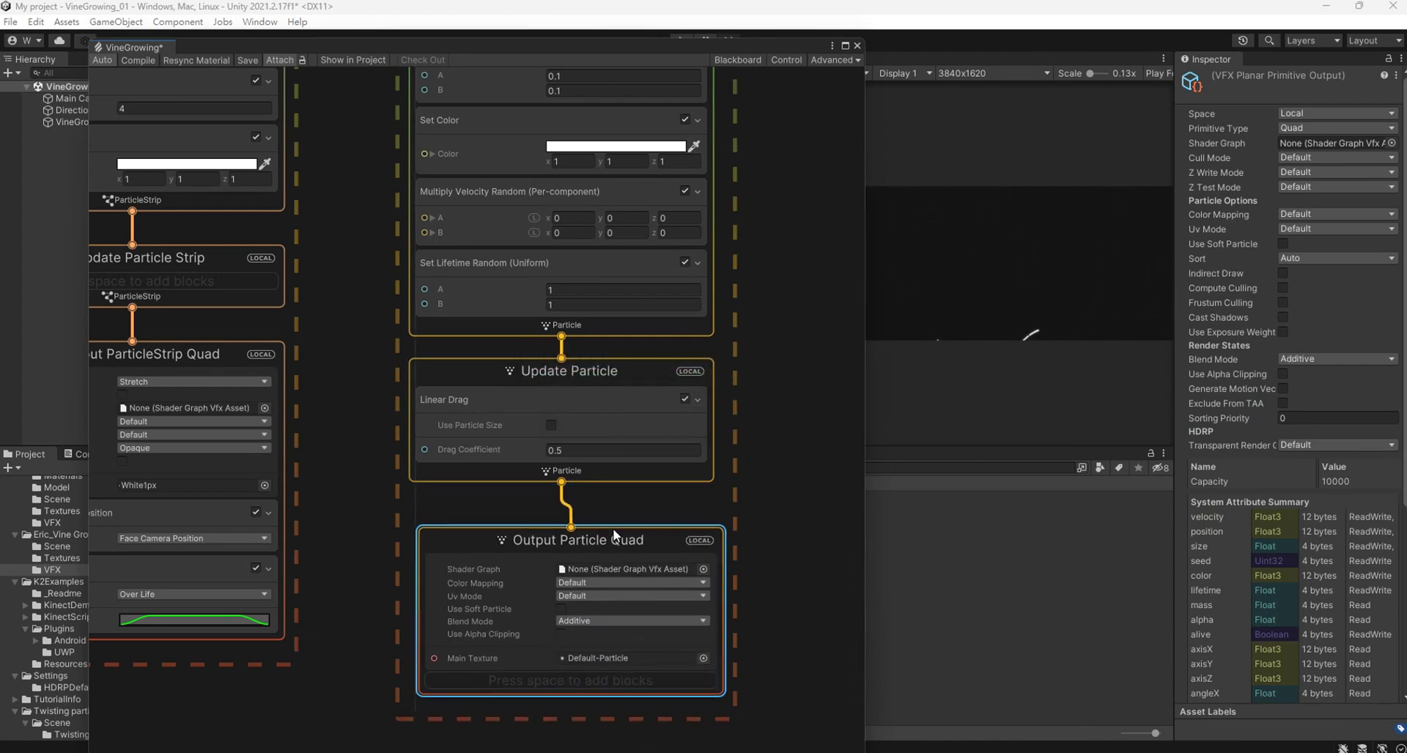
Add a Set Color over Life block to the Output Particle Quad.
right_click(618, 669)
click(702, 462)
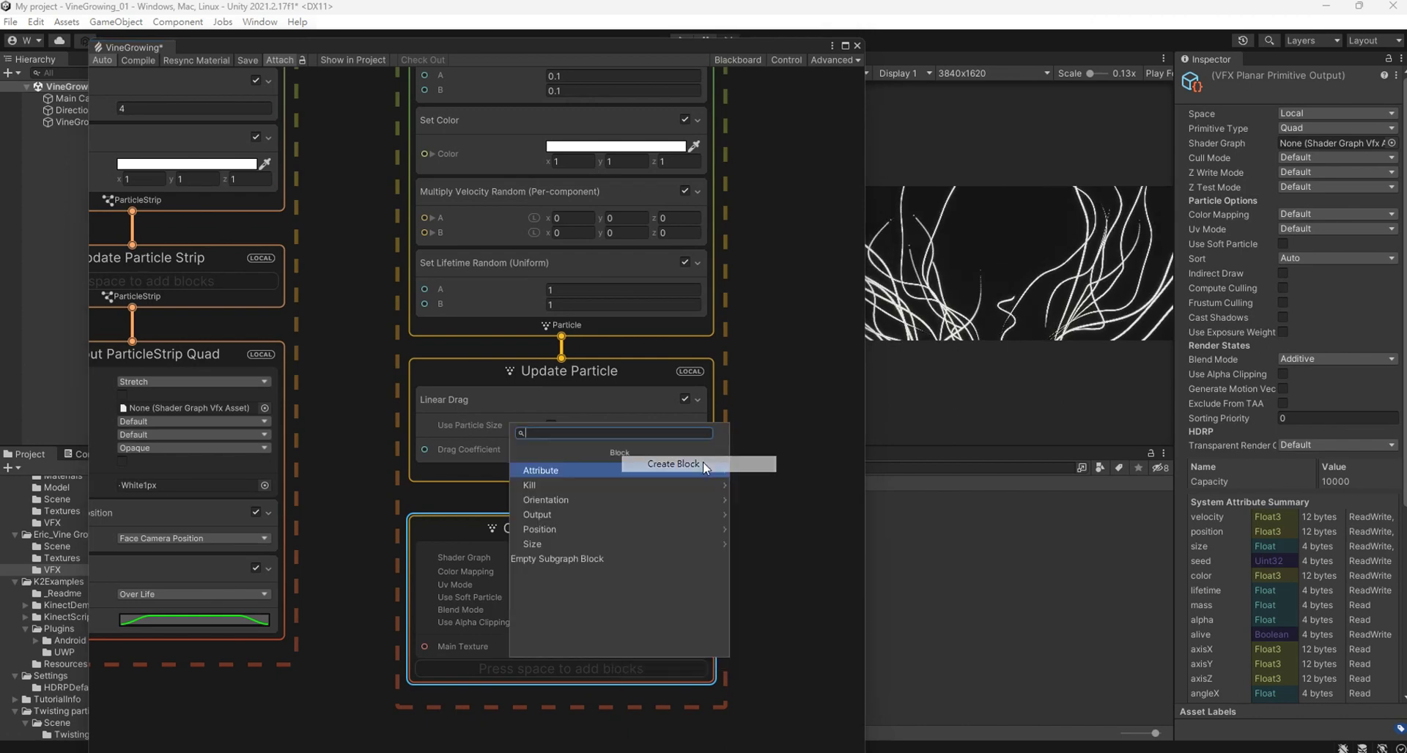
text(set colo)
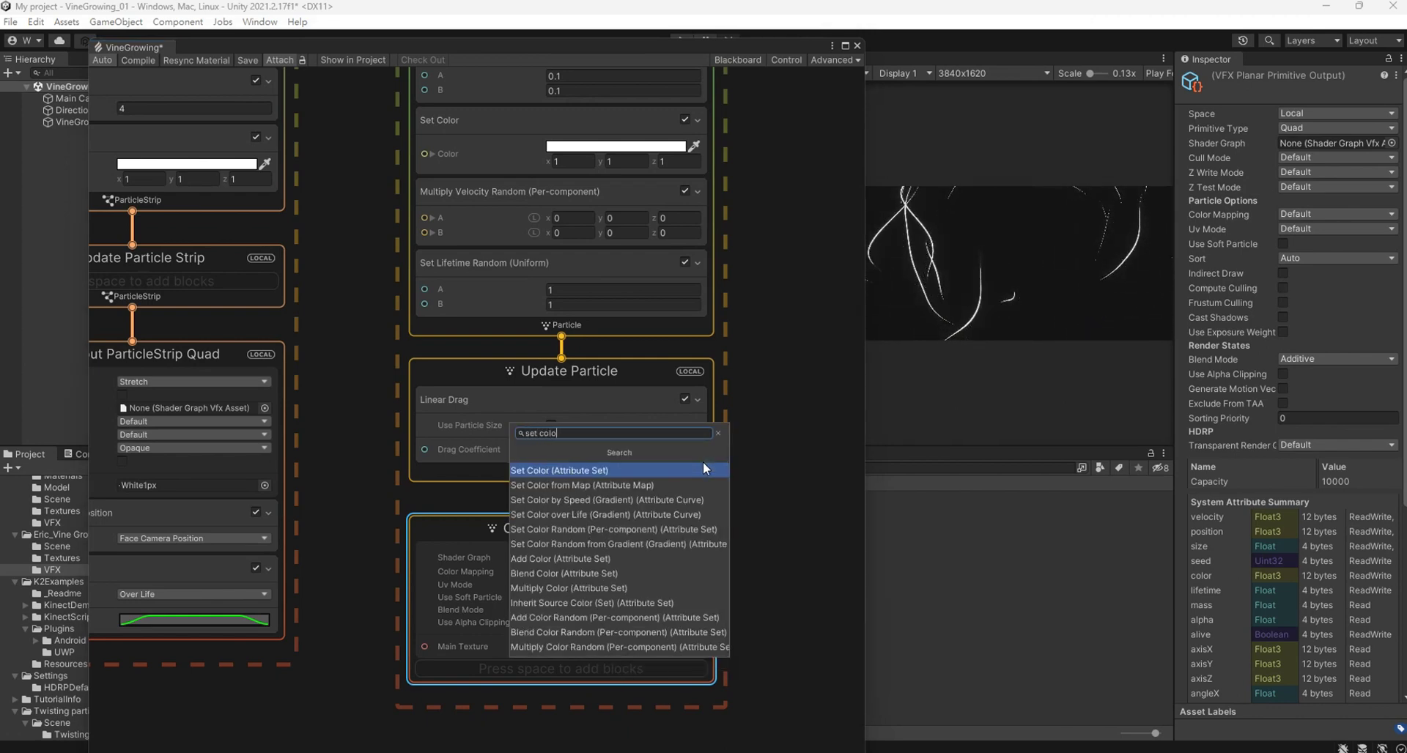
text( over)
key(Return)
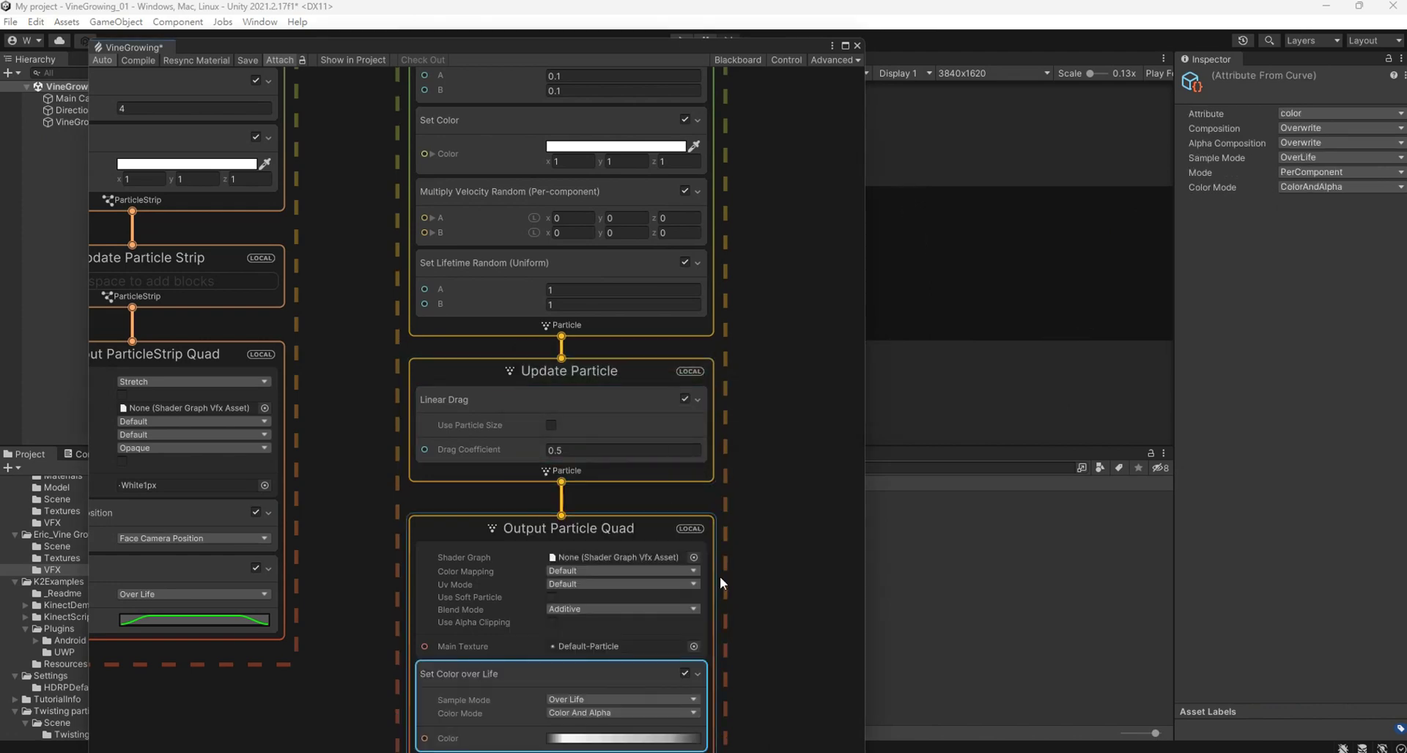
middle_drag(760, 588, 764, 435)
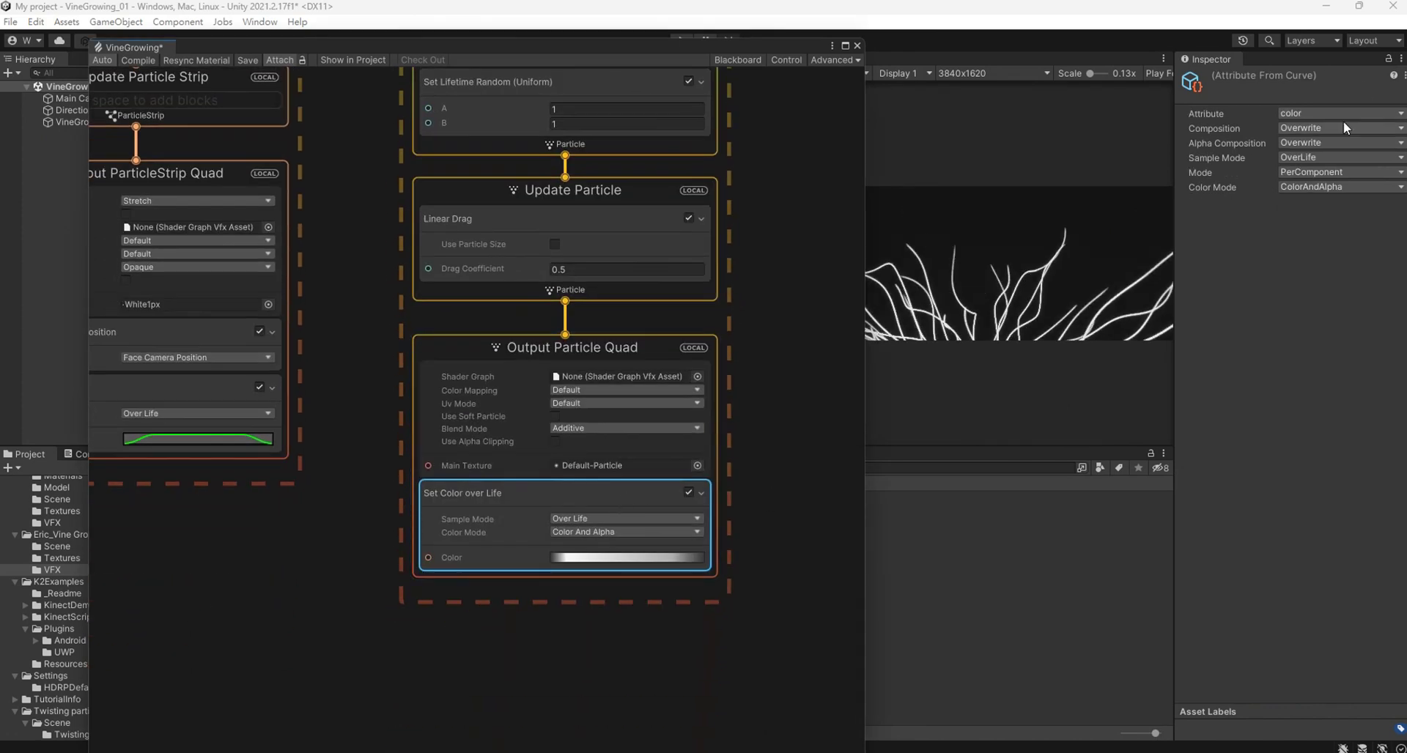
Set the color block's composition to Multiply and review its fading gradient.
click(1339, 129)
click(1331, 177)
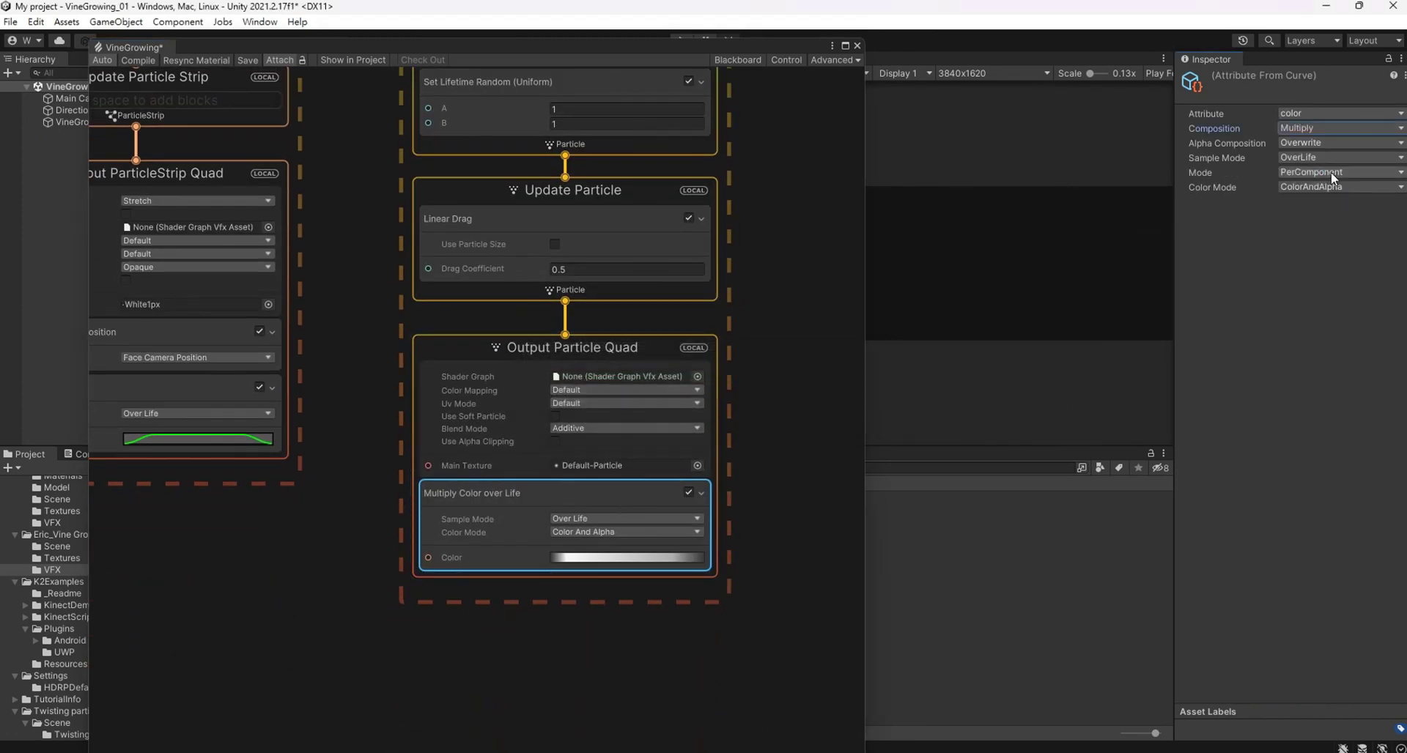
click(607, 557)
click(401, 265)
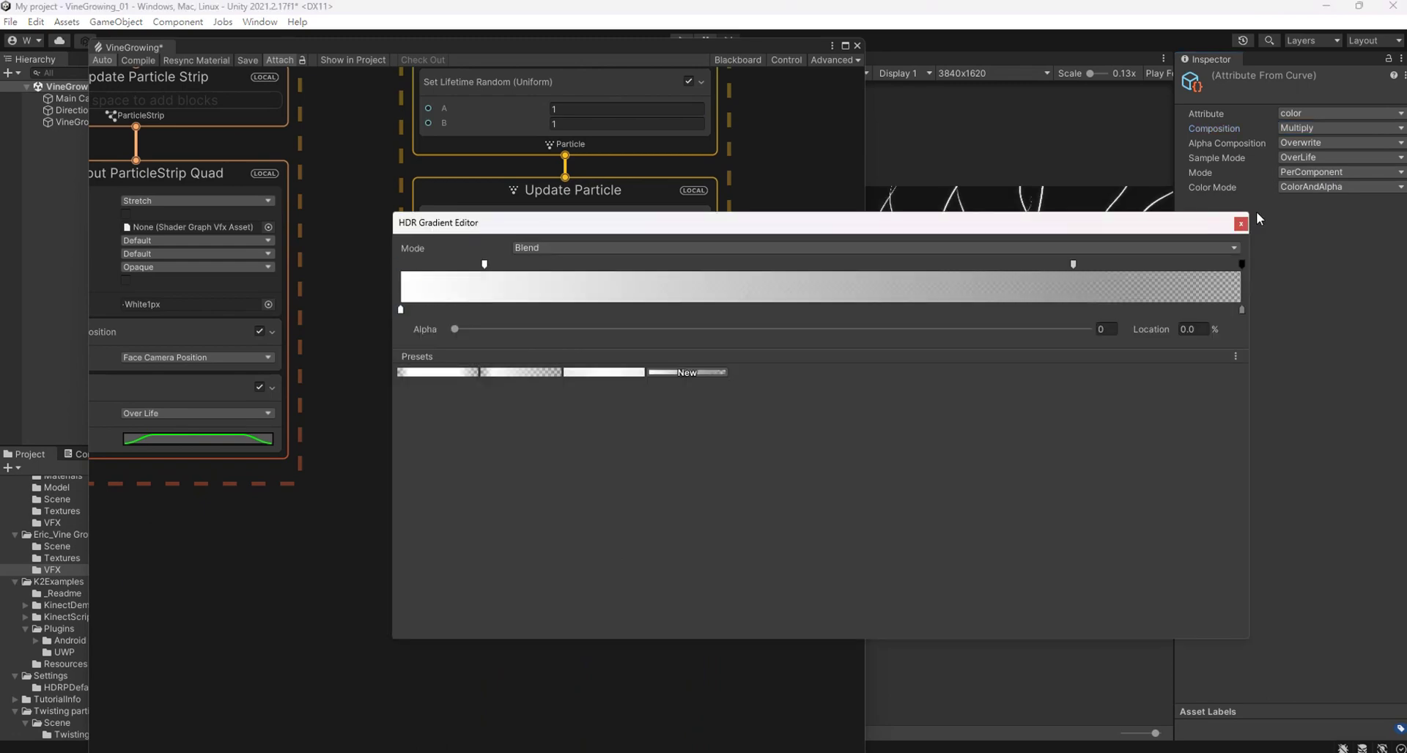
click(1241, 224)
Set random lifetime to 0.2–1.5 and x velocity multiplier to 1.5 and -1.5.
middle_drag(686, 186, 680, 506)
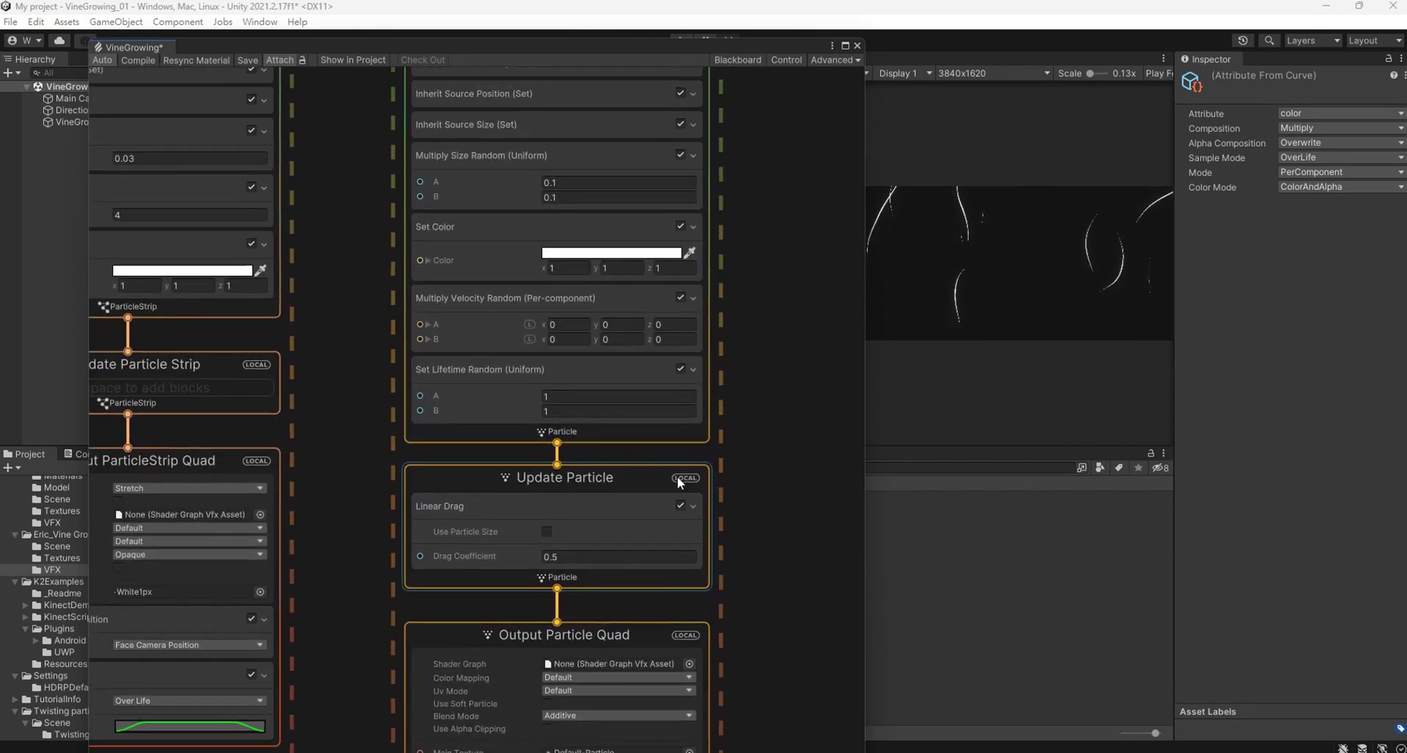
click(579, 436)
text(0.2)
click(566, 449)
text(1.5)
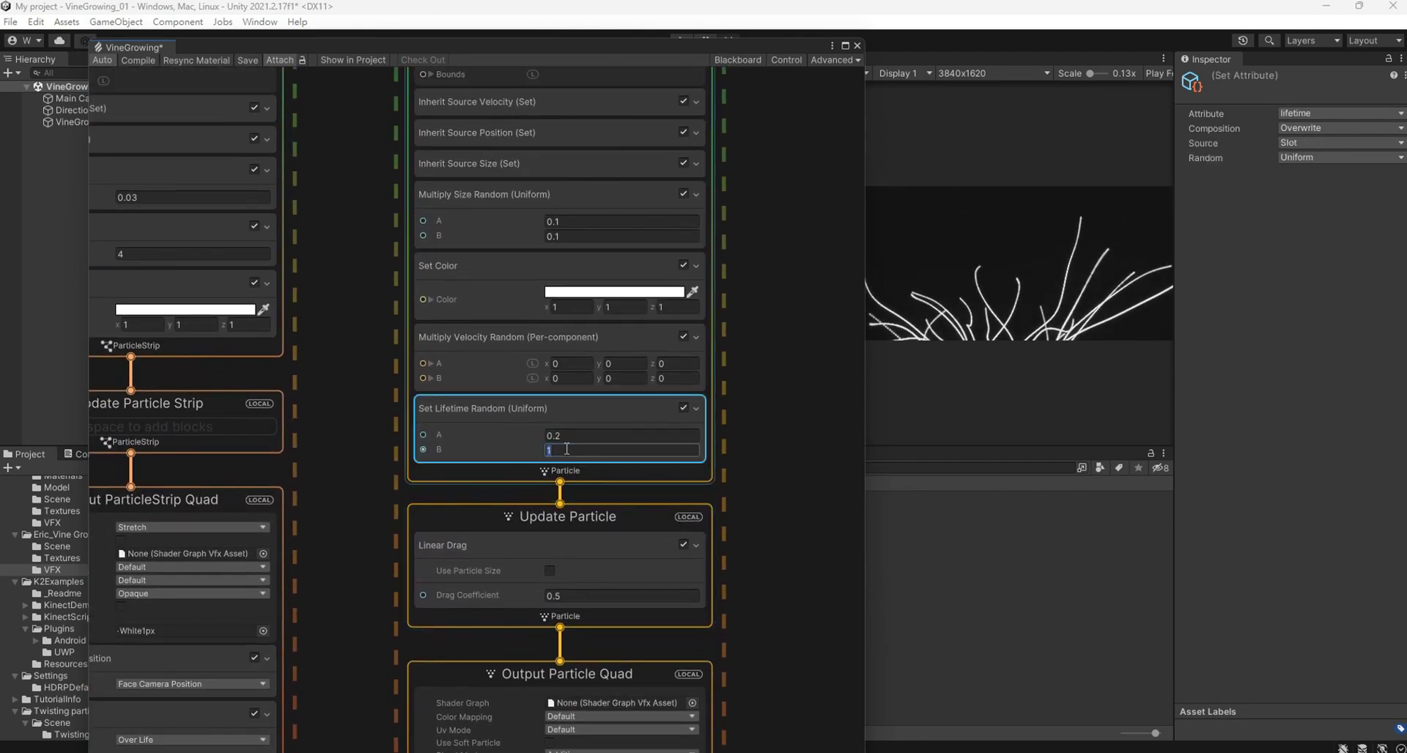
click(579, 364)
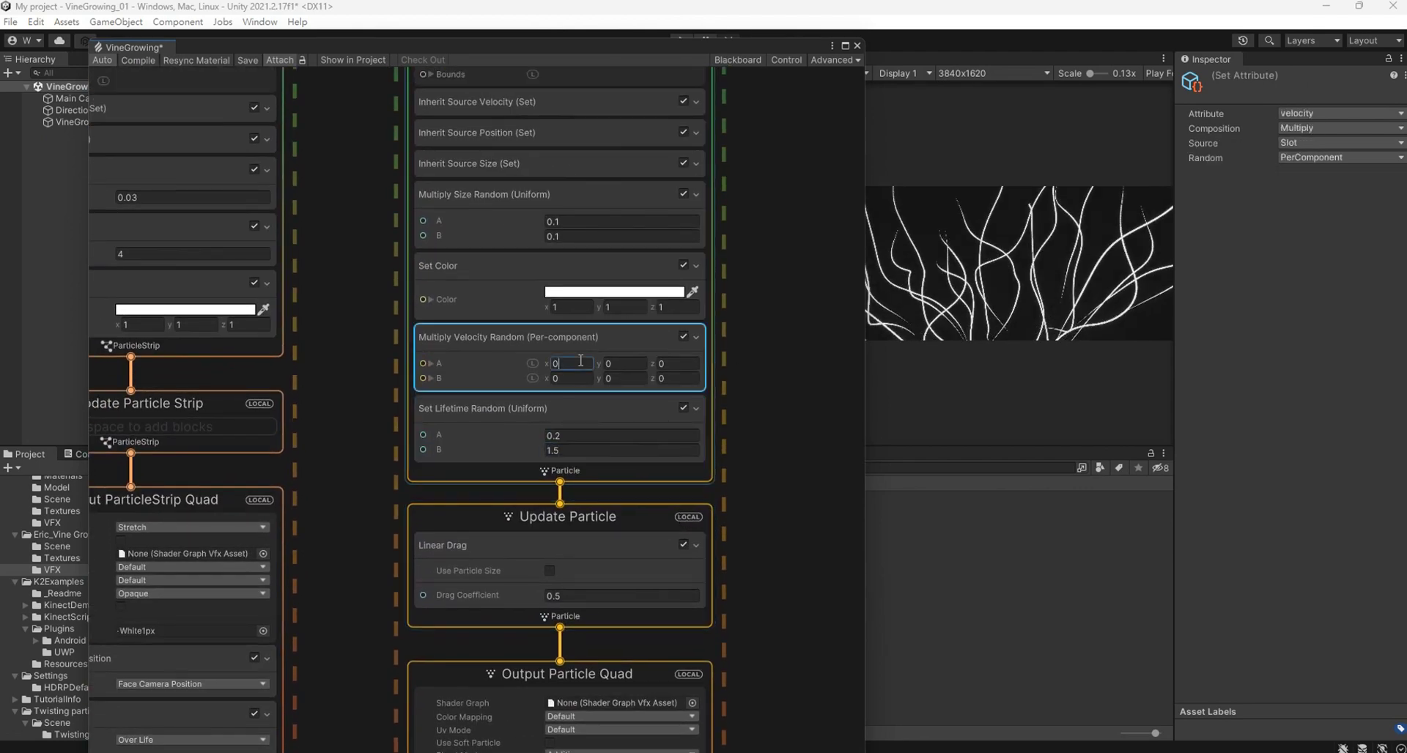
text(1.5)
click(575, 379)
text(-1.)
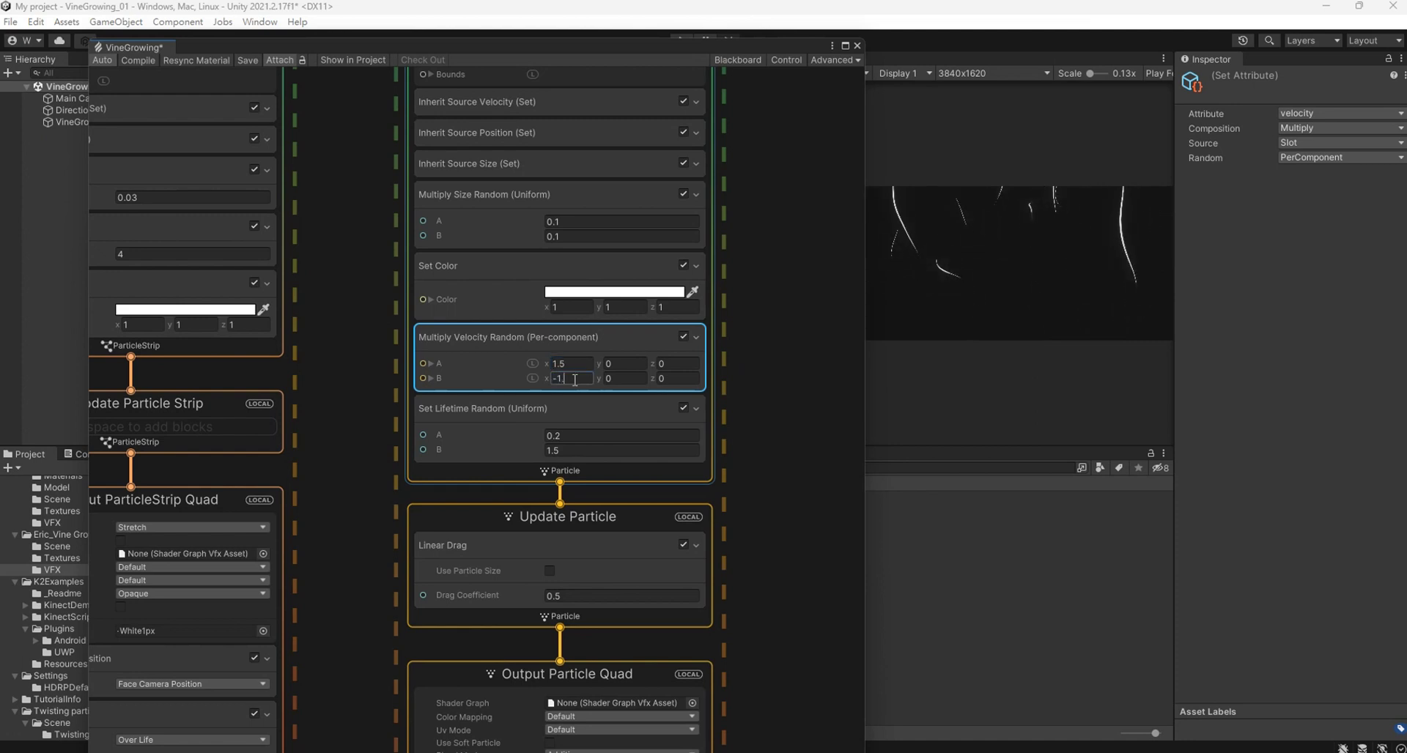
key(Return)
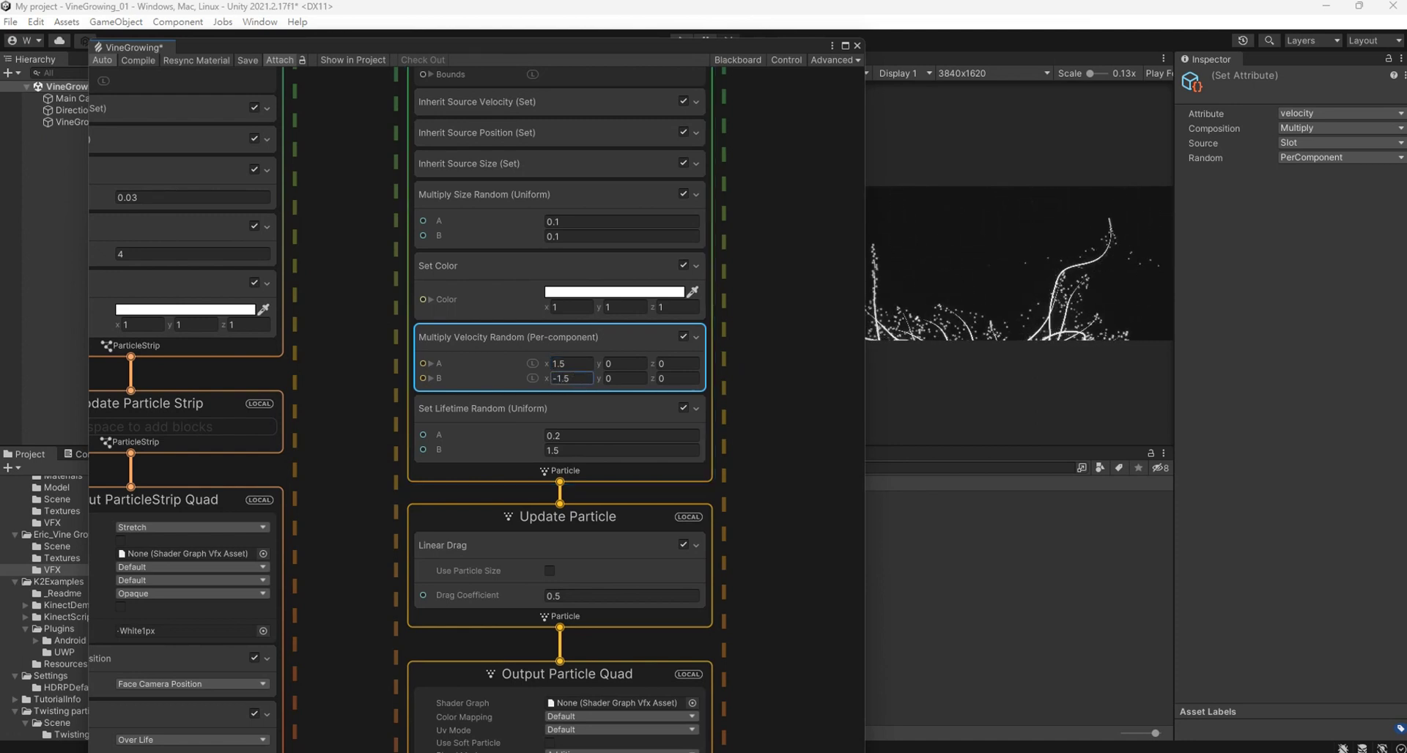
Set the Multiply Size Random range to 0.06 and 0.03.
click(570, 221)
text(0.06)
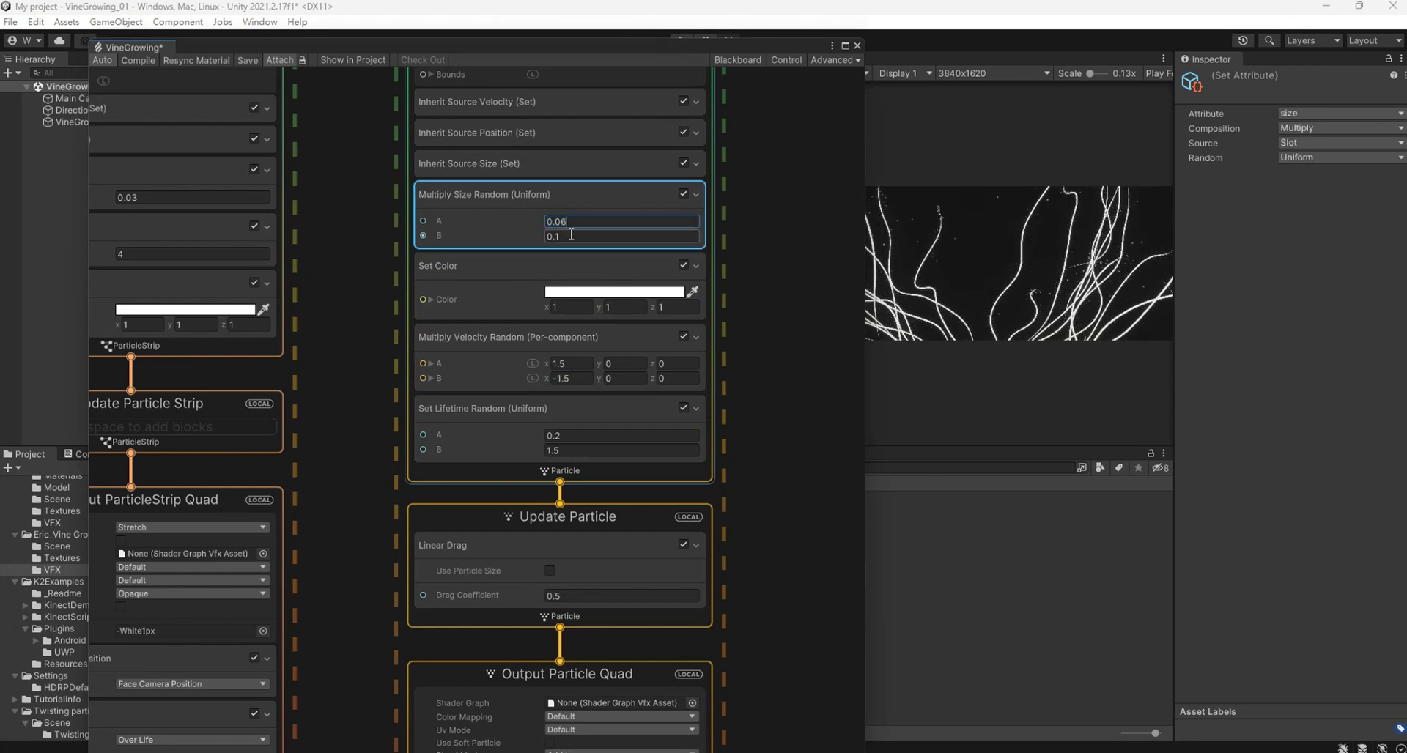
click(571, 235)
text(0.03)
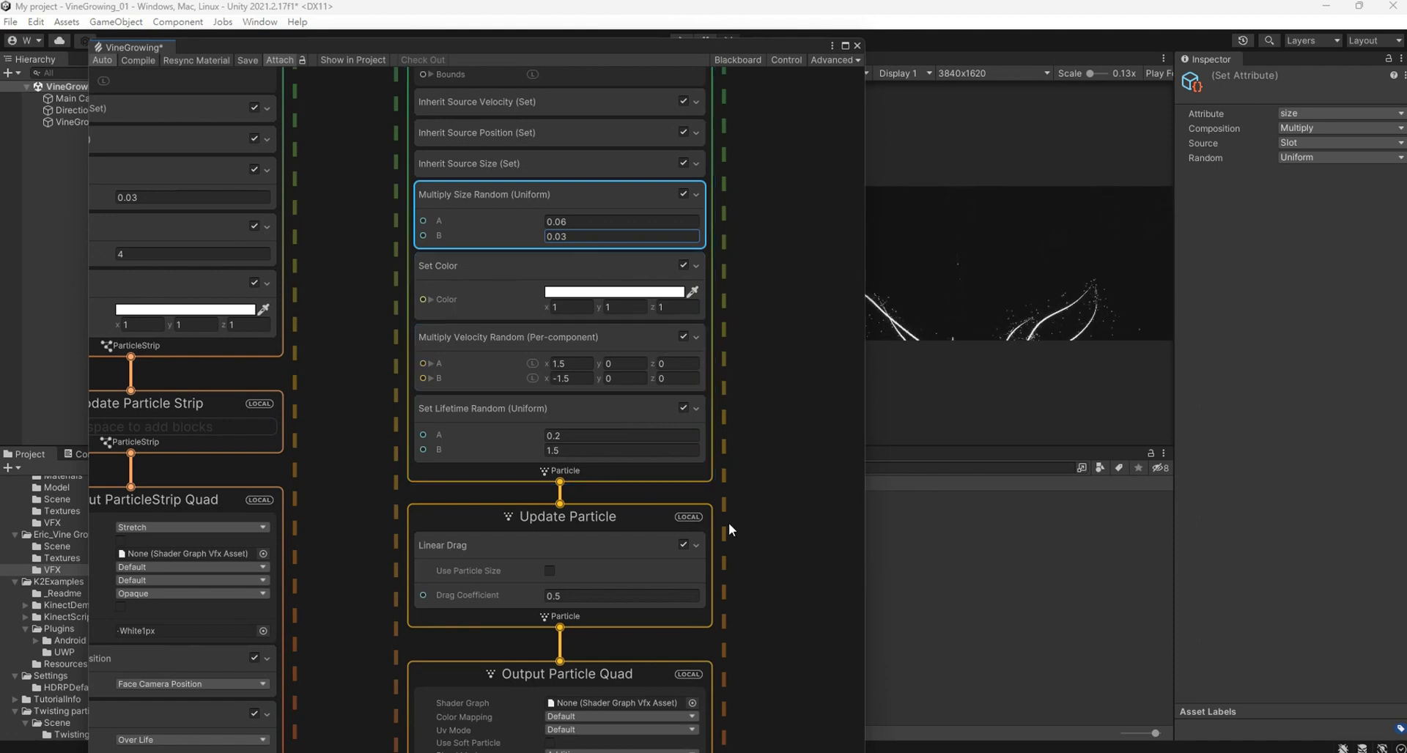
scroll(763, 411, down, 2)
Set the Linear Drag coefficient to 3.
middle_drag(765, 392, 784, 223)
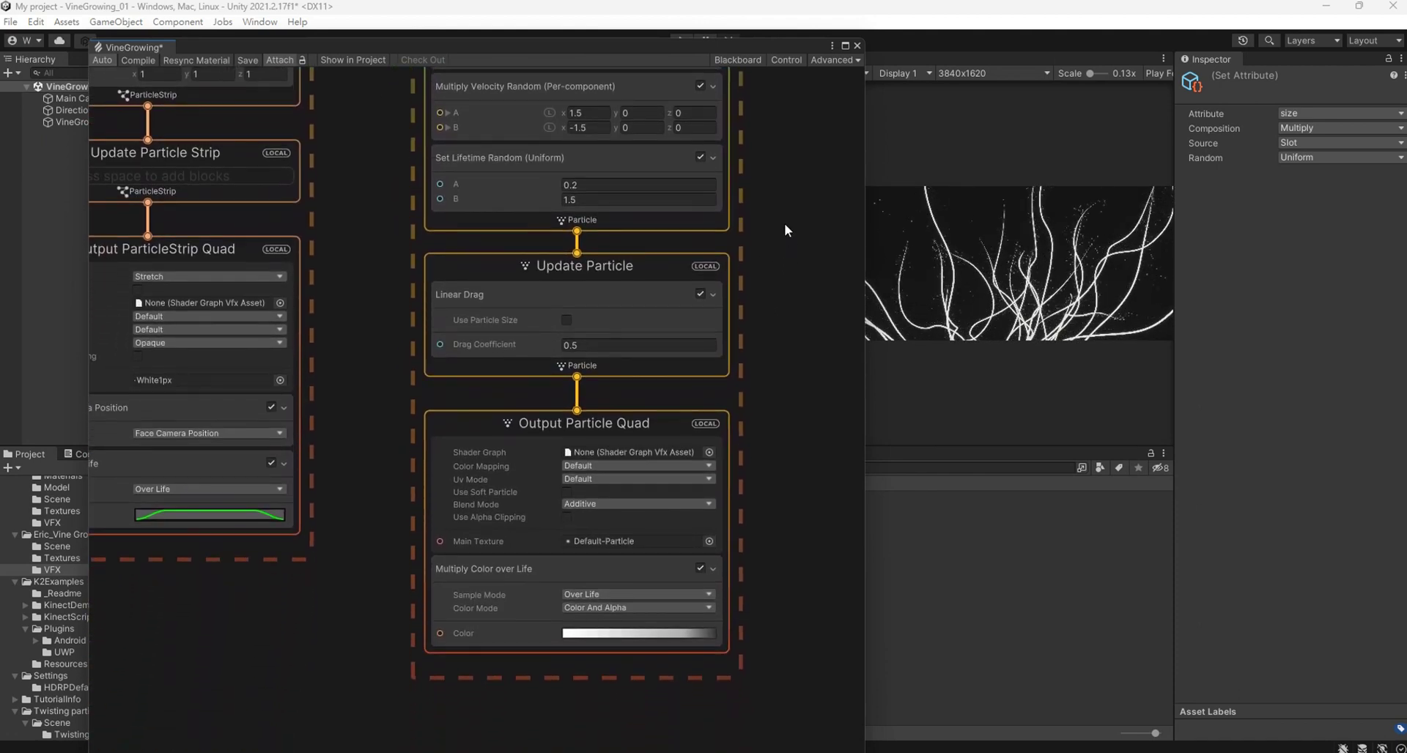
click(587, 345)
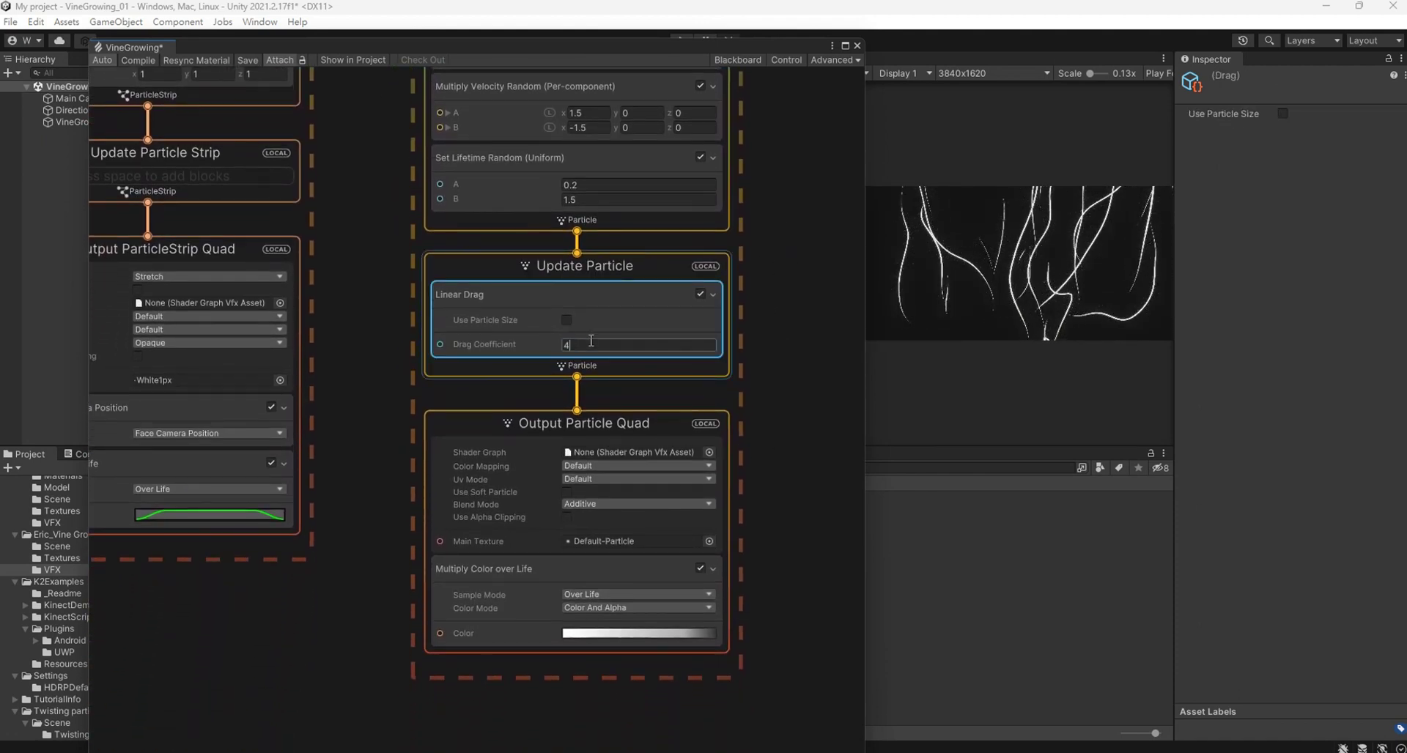
text(4)
key(Return)
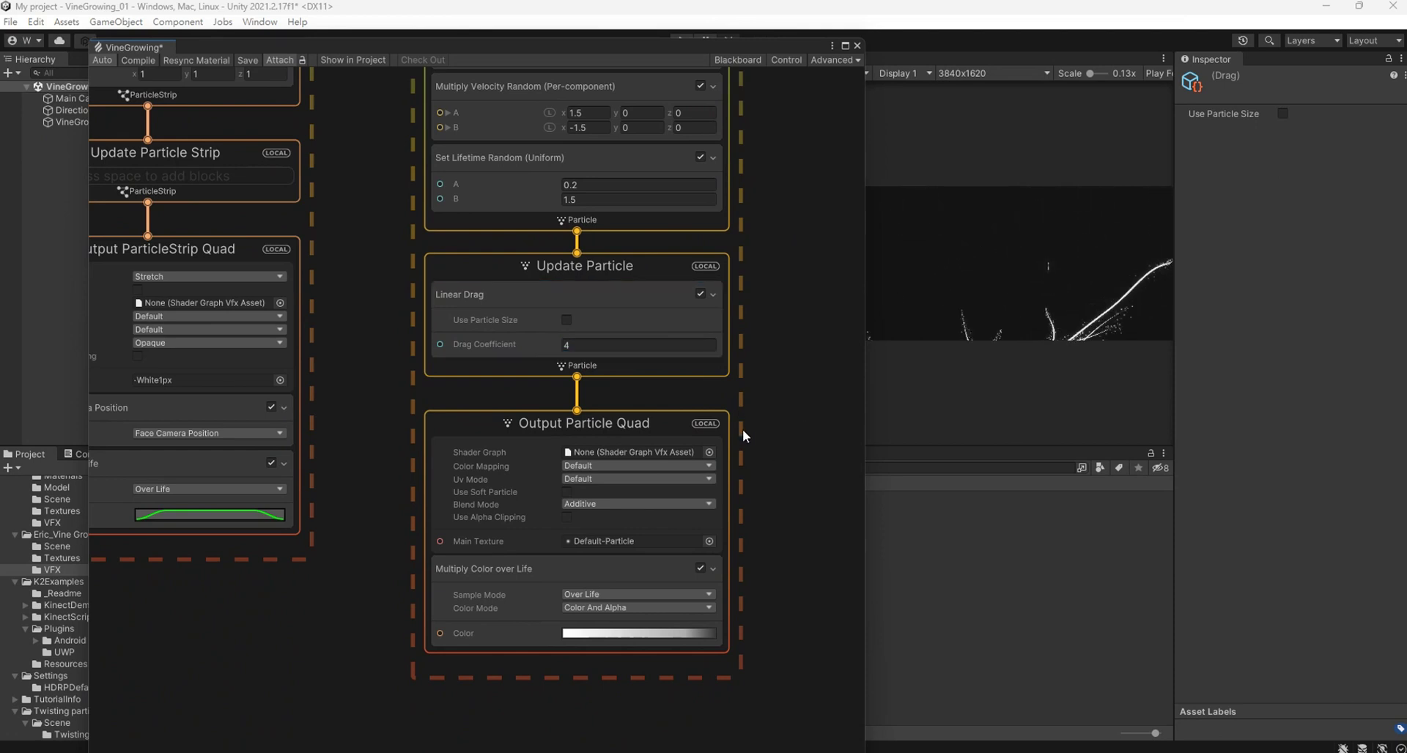
click(619, 344)
text(3)
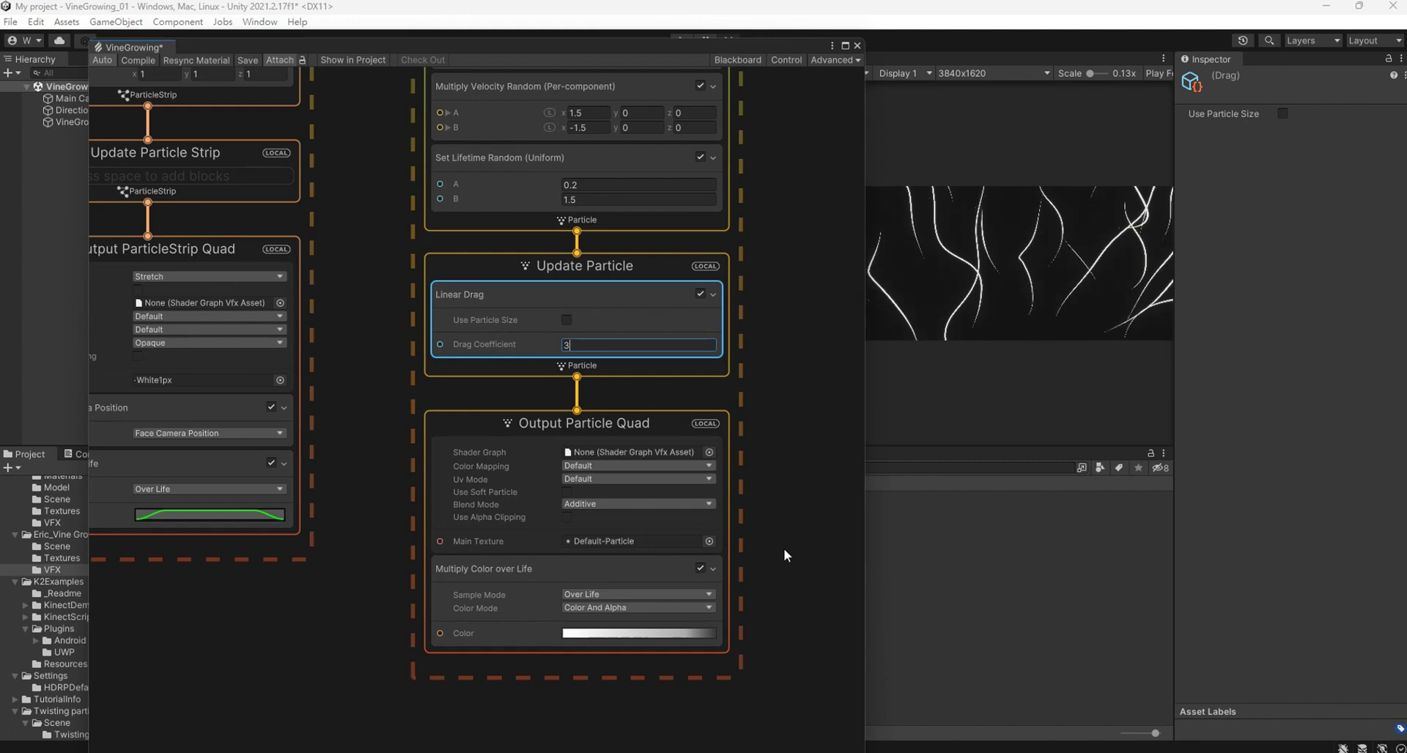
Change the Multiply Size Random minimum to 0.08.
scroll(784, 571, down, 2)
scroll(785, 590, down, 1)
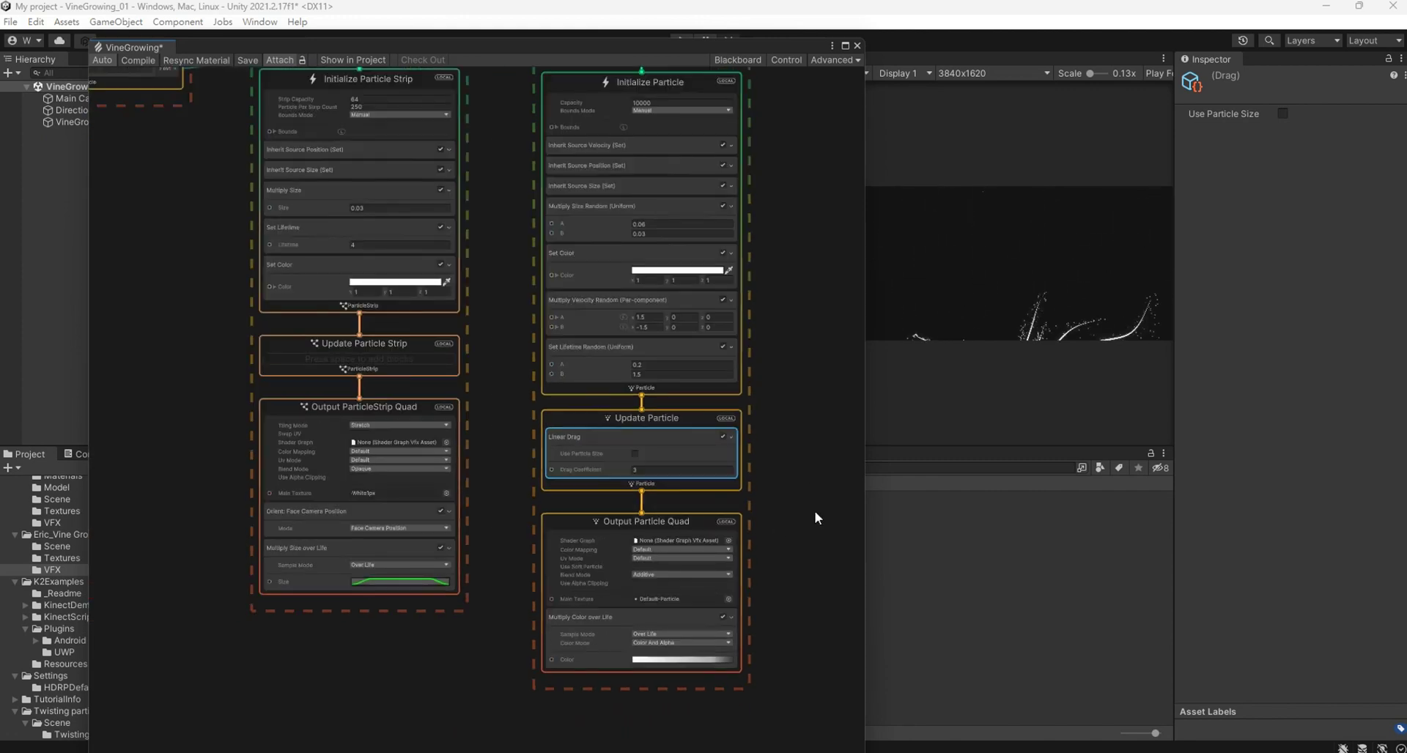
click(682, 223)
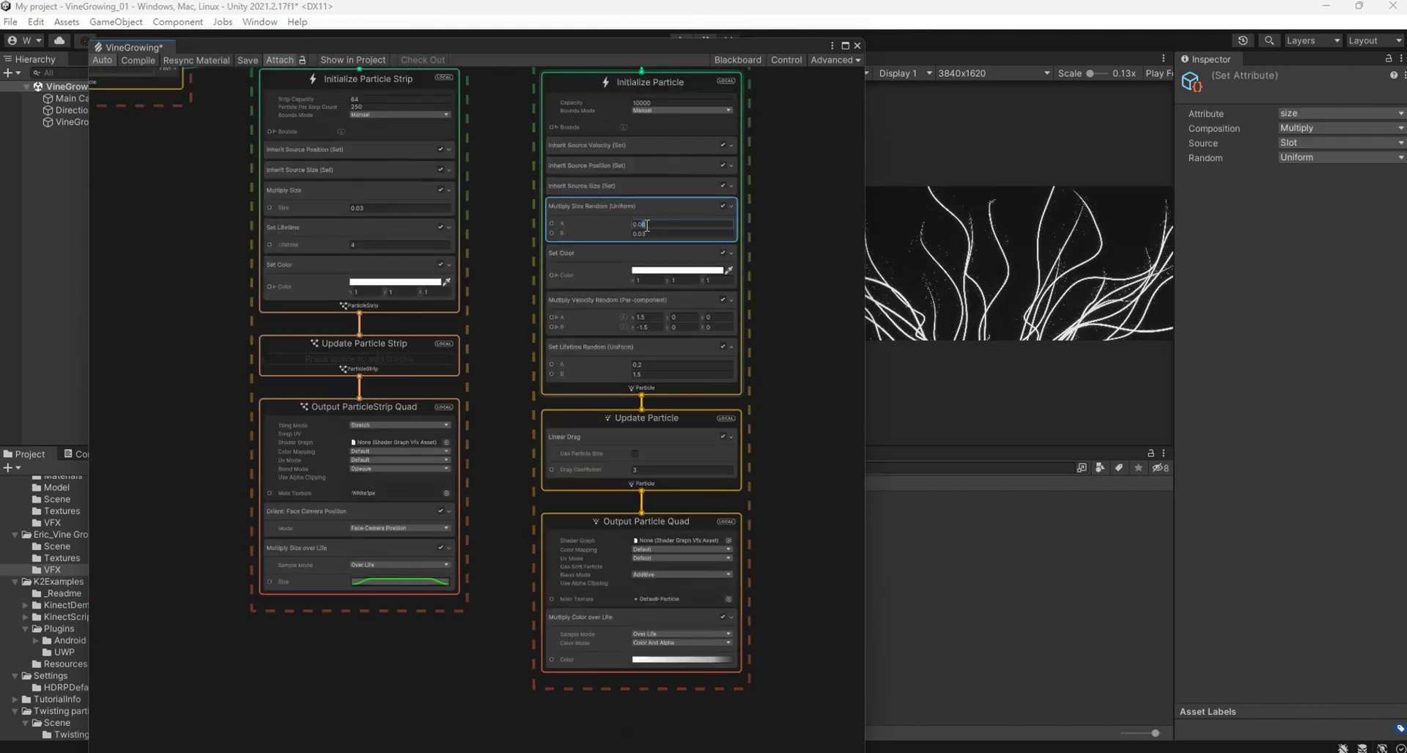
text(0.08)
click(802, 231)
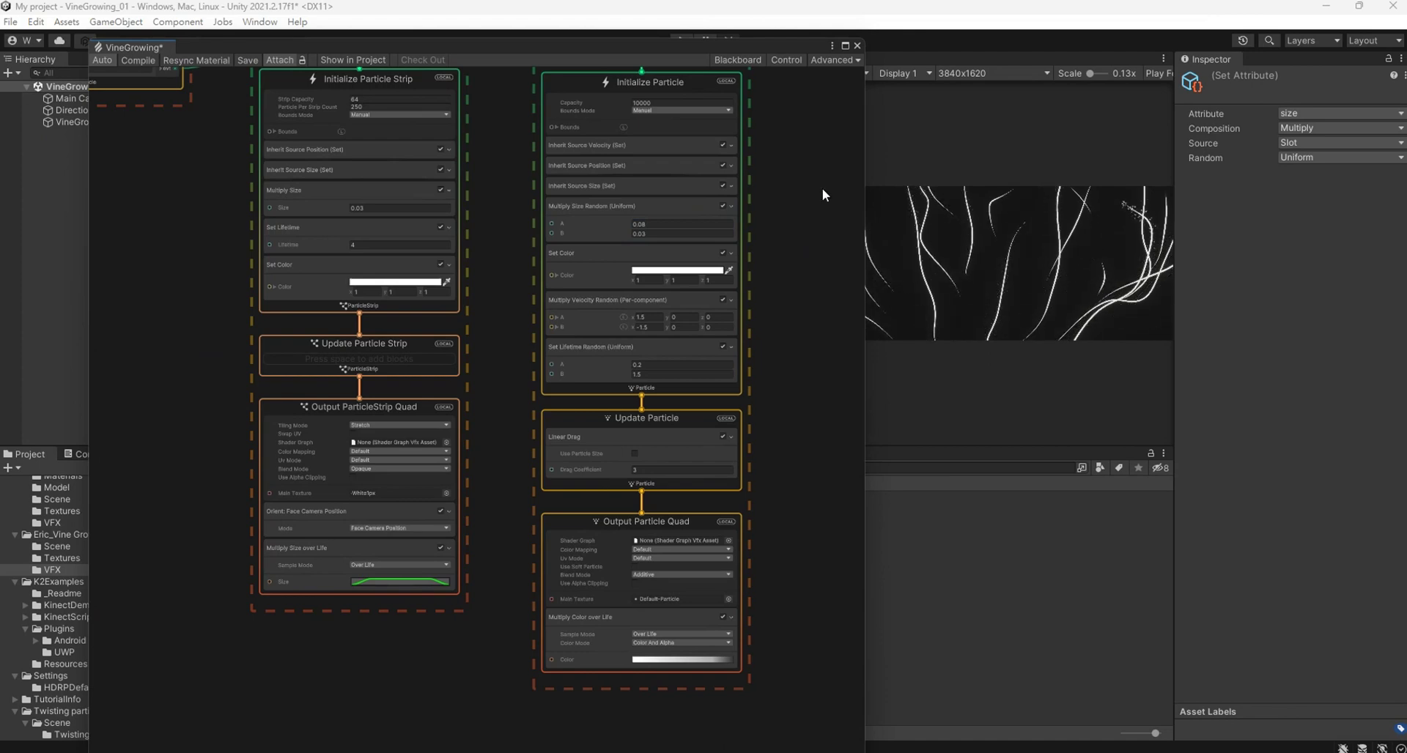
Bring up the options of the vine strip system's Update context holding the event triggers.
middle_drag(811, 201, 801, 346)
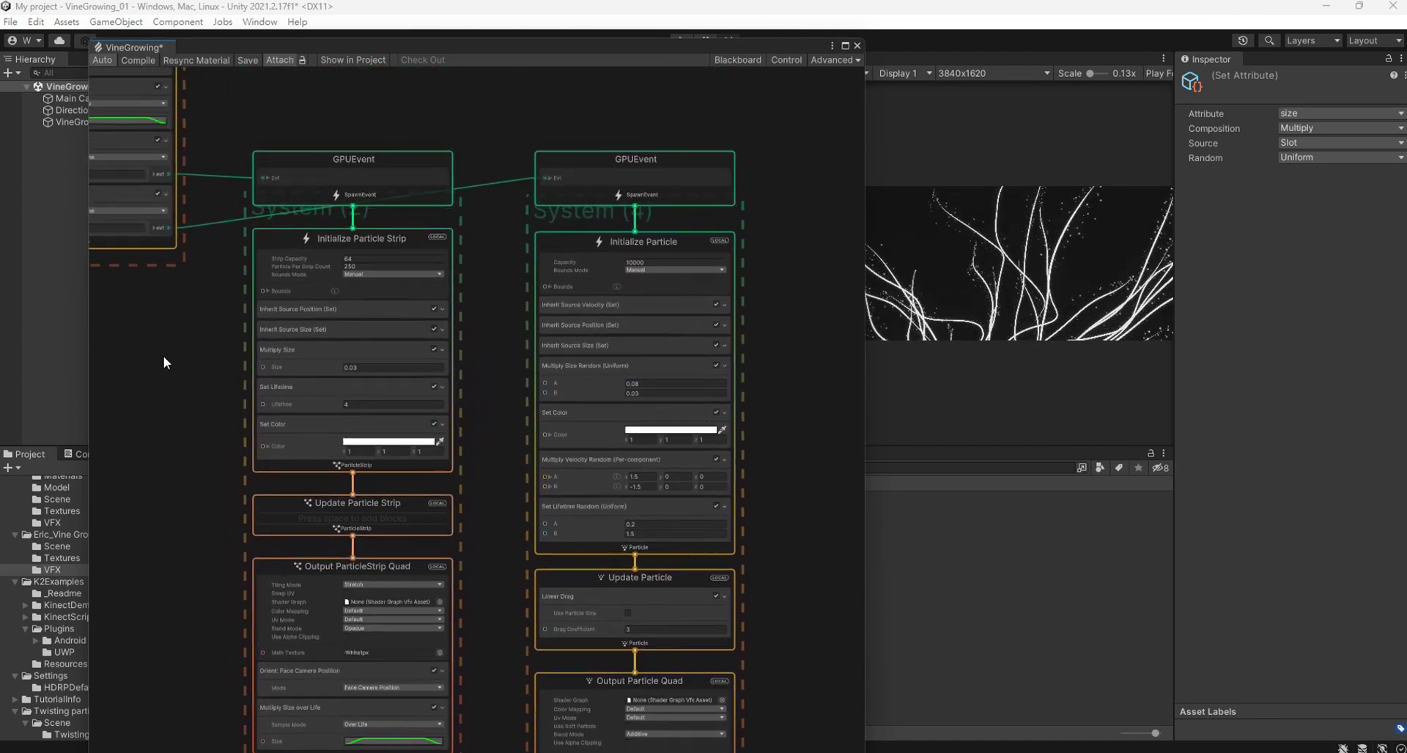
middle_drag(163, 356, 545, 362)
click(434, 369)
scroll(434, 369, up, 4)
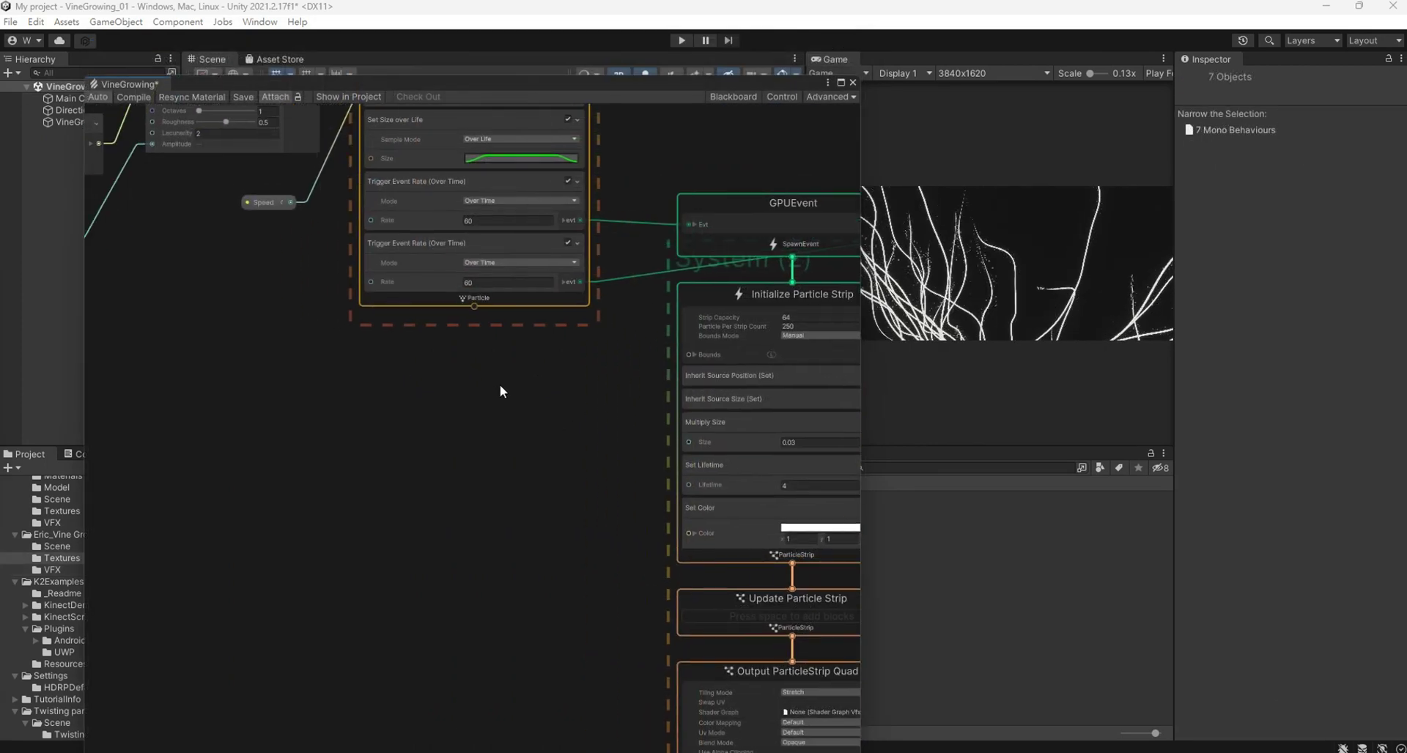
click(411, 272)
right_click(411, 272)
Add a Trigger Event Rate (Over Time) block with Rate 2.
click(425, 281)
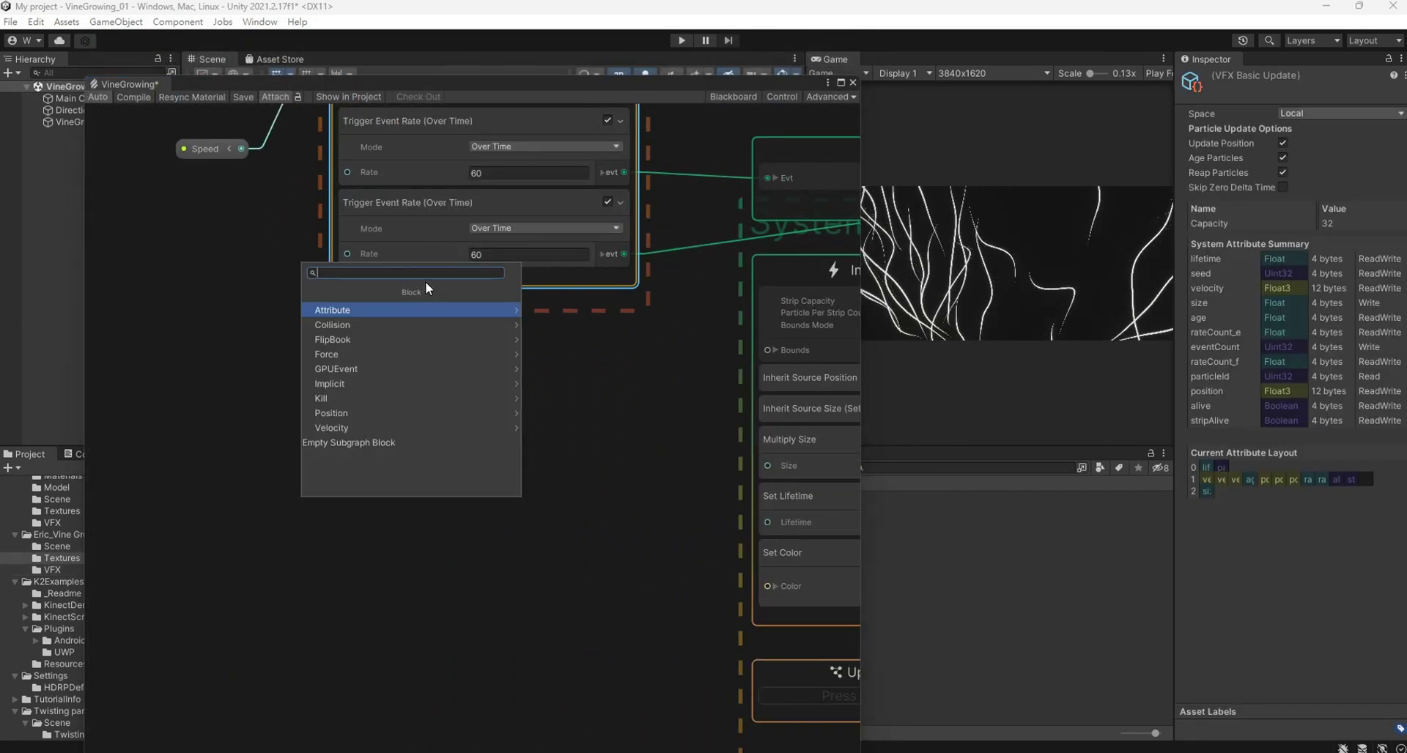
text(trigg)
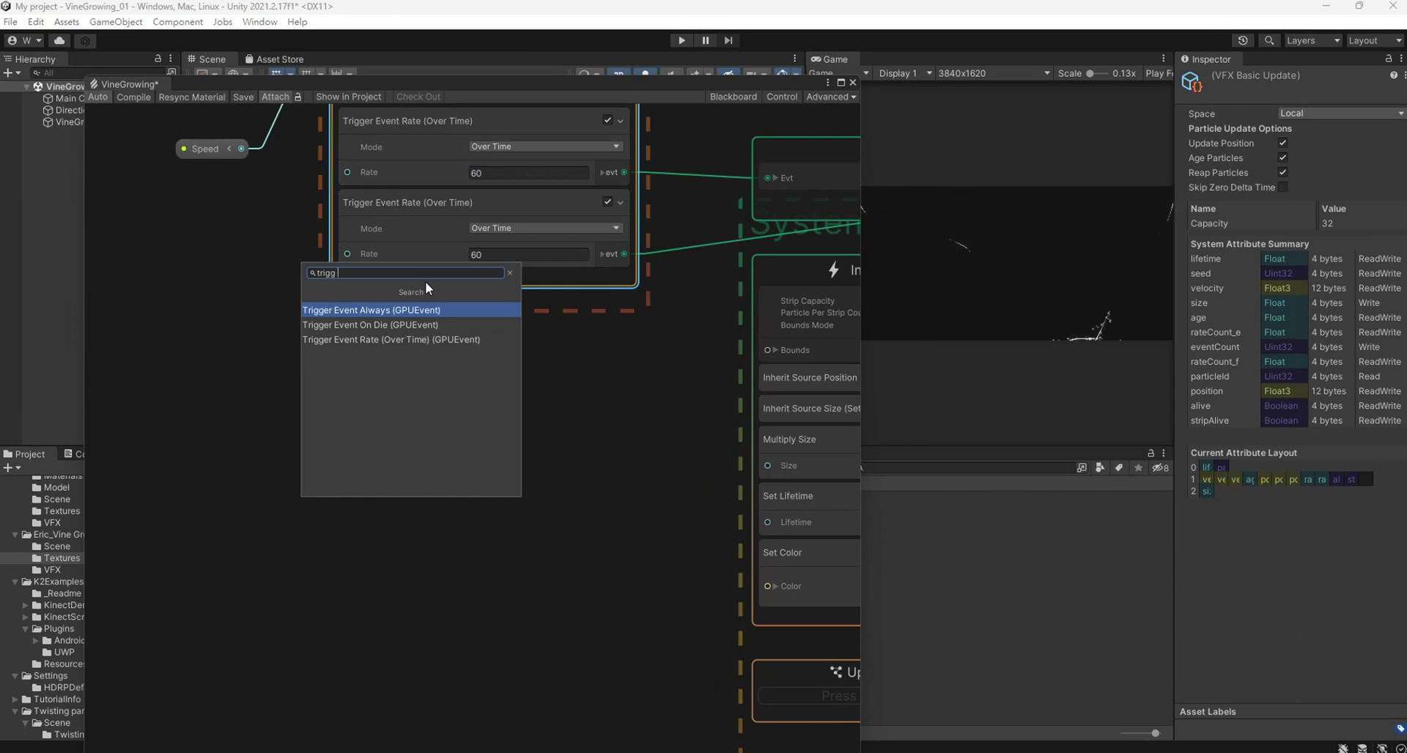
text( ra)
key(Return)
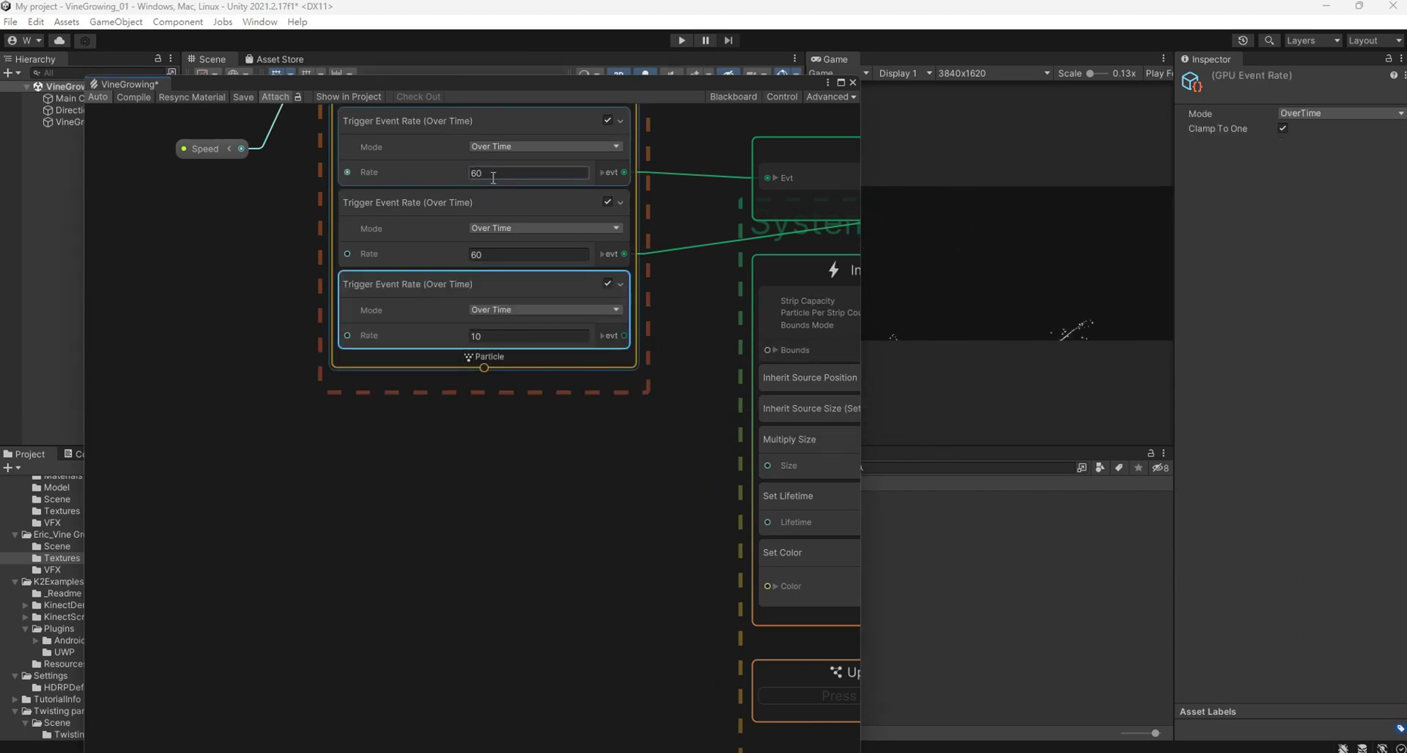
click(510, 339)
text(2)
key(Return)
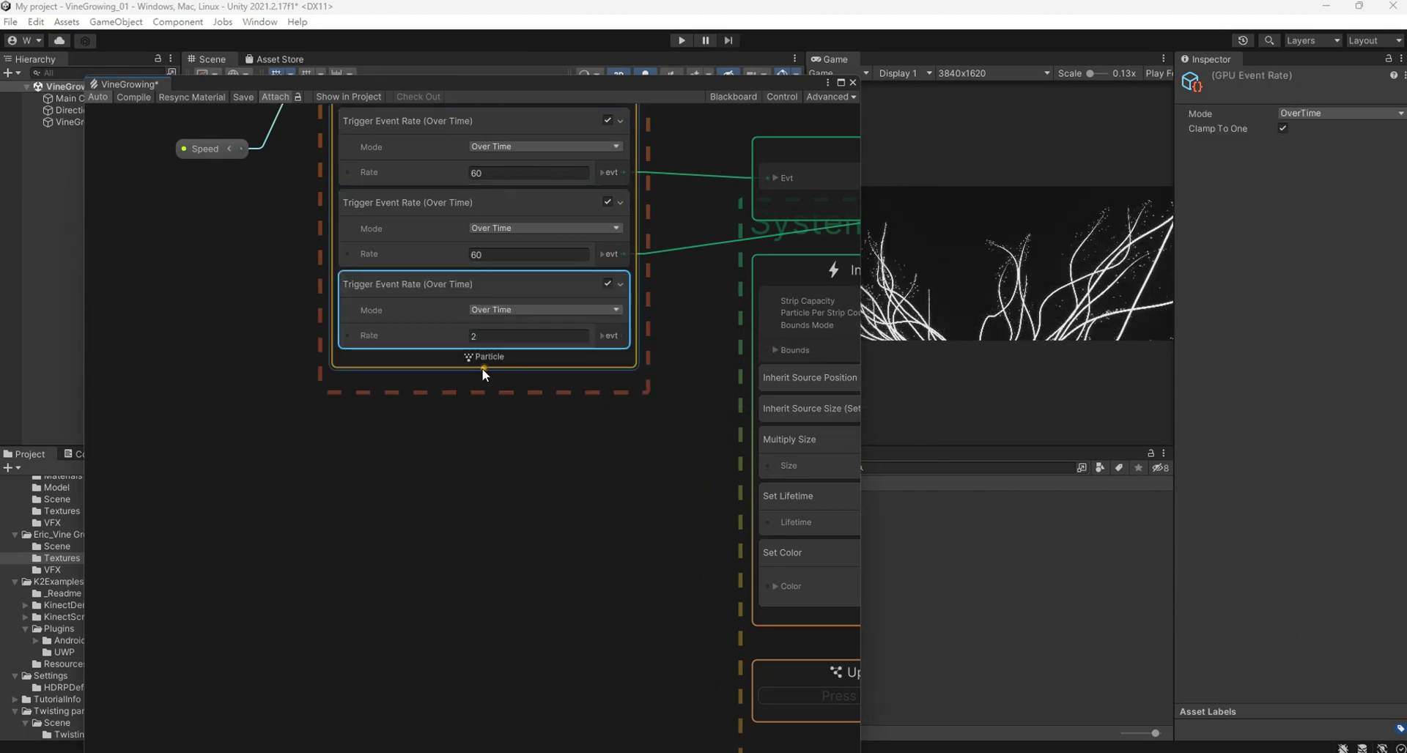
Create a GPUEvent context feeding a new Initialize Particle with Bounds Mode set to Manual.
key(space)
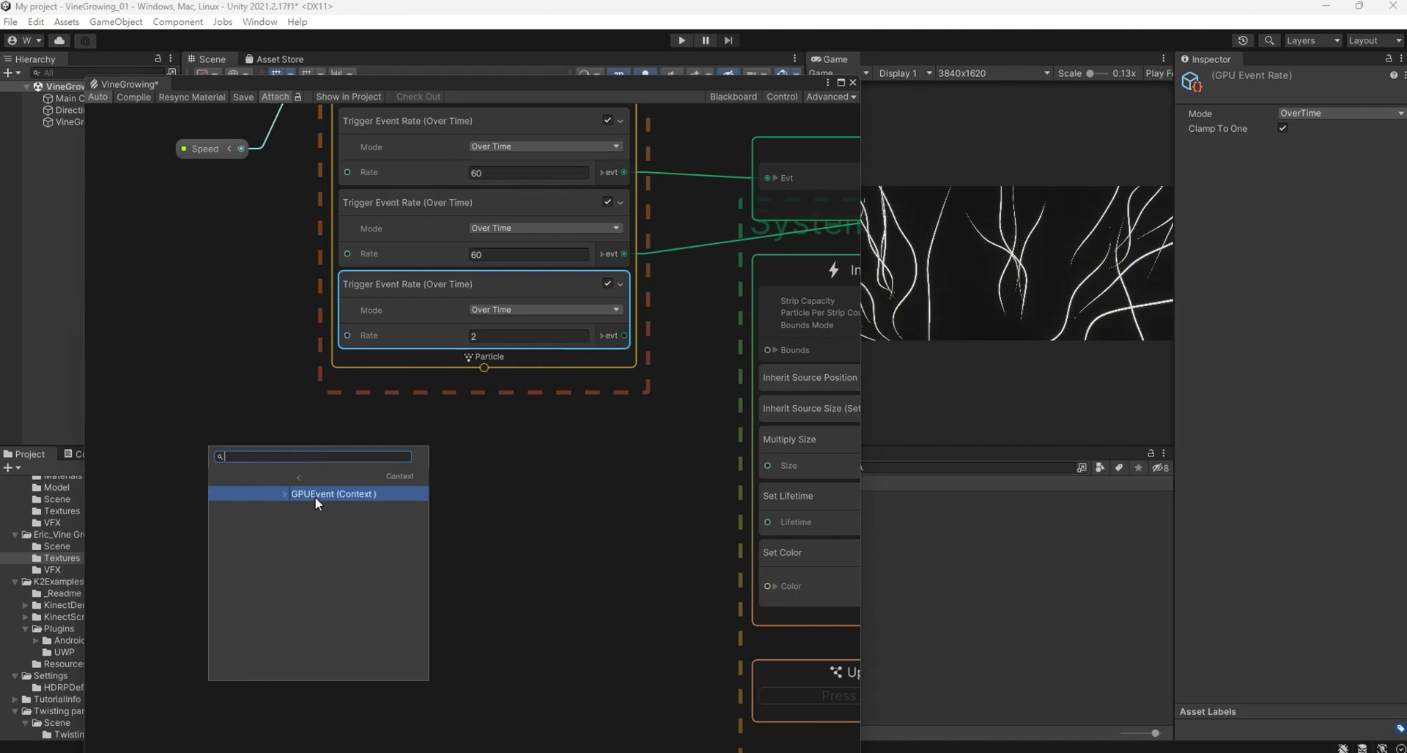
key(ctrl+s)
middle_drag(354, 605, 286, 555)
scroll(323, 487, up, 2)
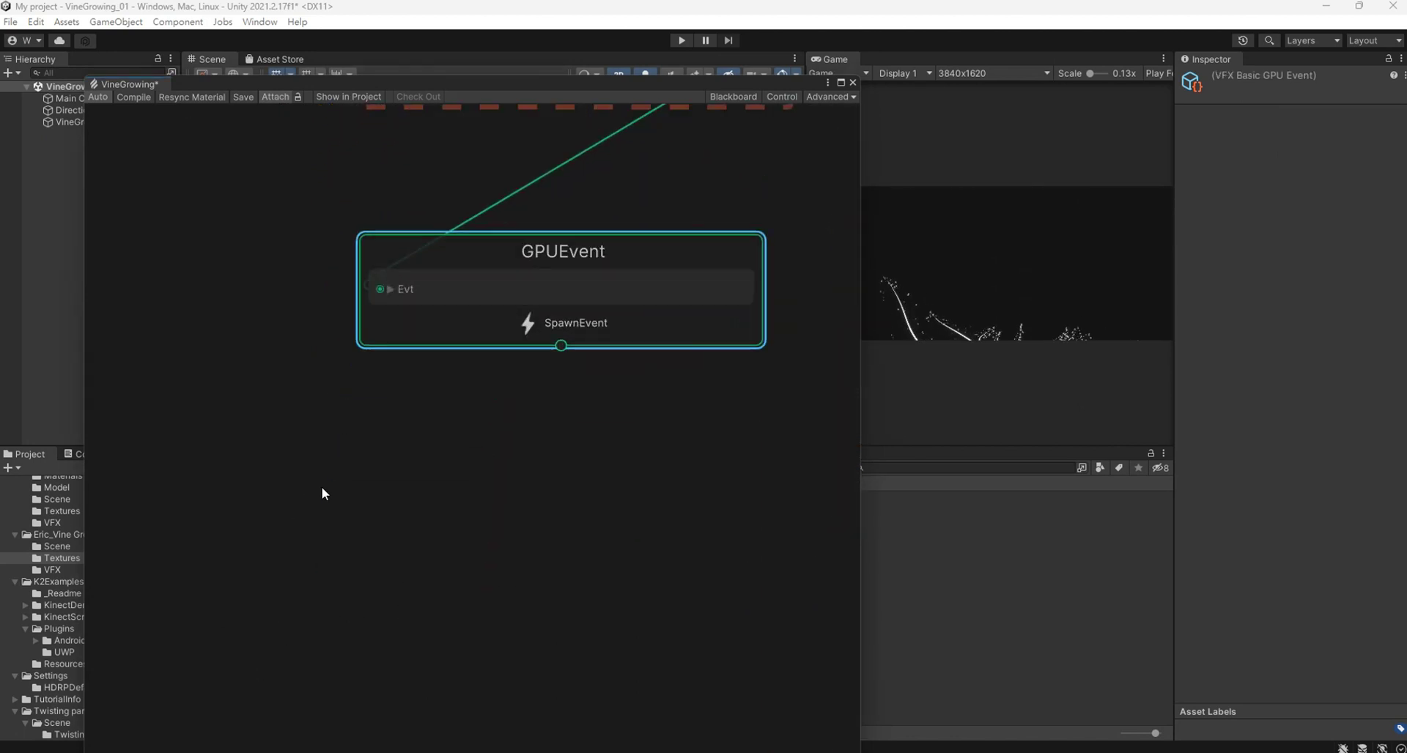
mouse_move(561, 346)
mouse_down()
mouse_move(561, 402)
mouse_move(538, 387)
mouse_up()
key(Escape)
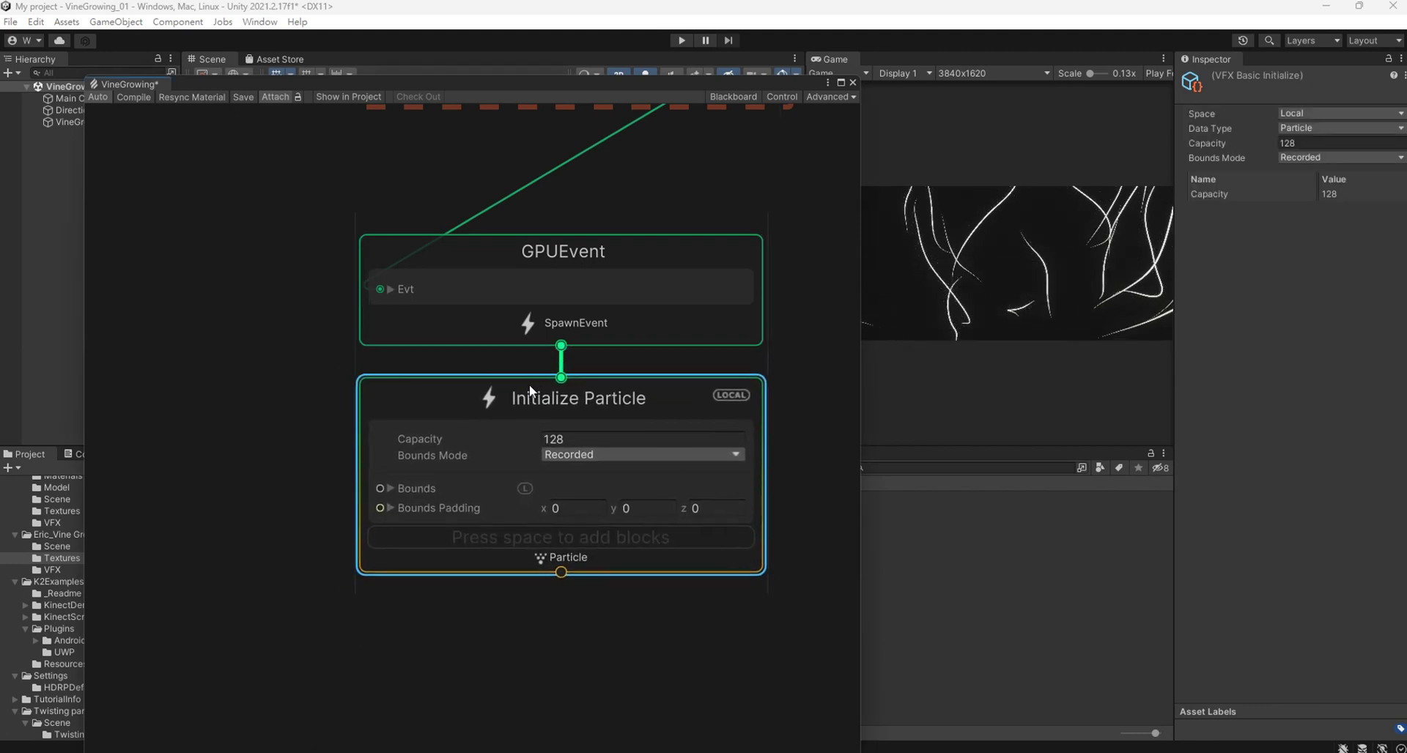
click(570, 454)
click(630, 486)
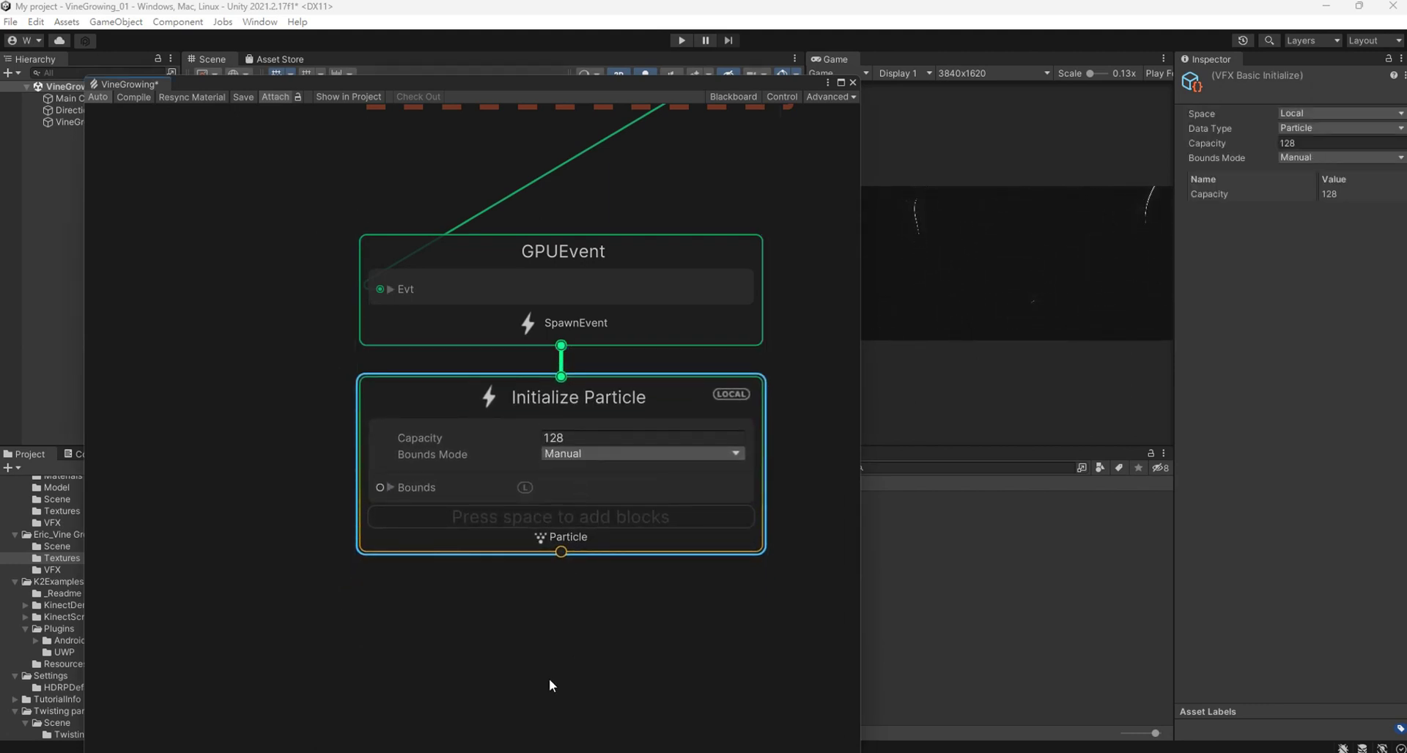
scroll(548, 679, up, 2)
Add Inherit Source Position and Inherit Source Velocity blocks to Initialize Particle.
scroll(578, 518, down, 1)
right_click(551, 490)
click(571, 489)
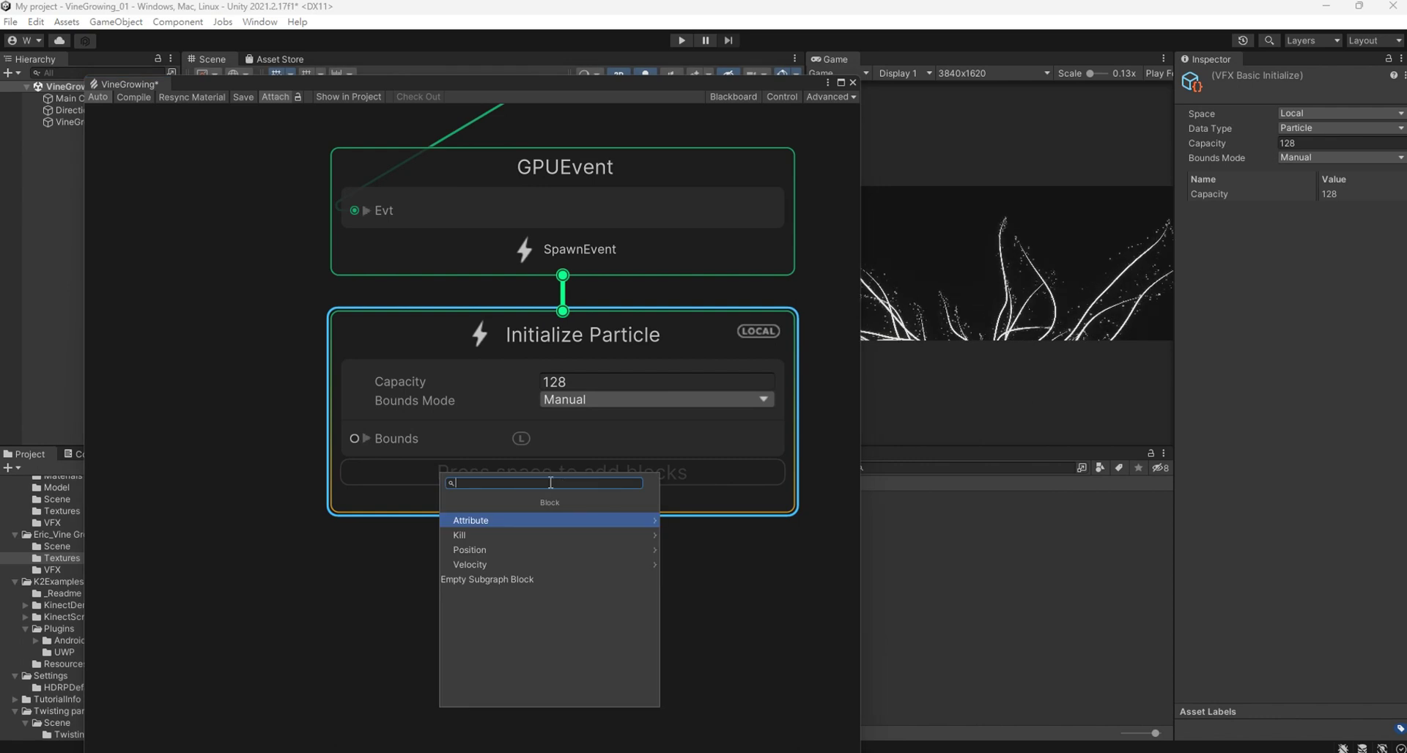
text(inhe)
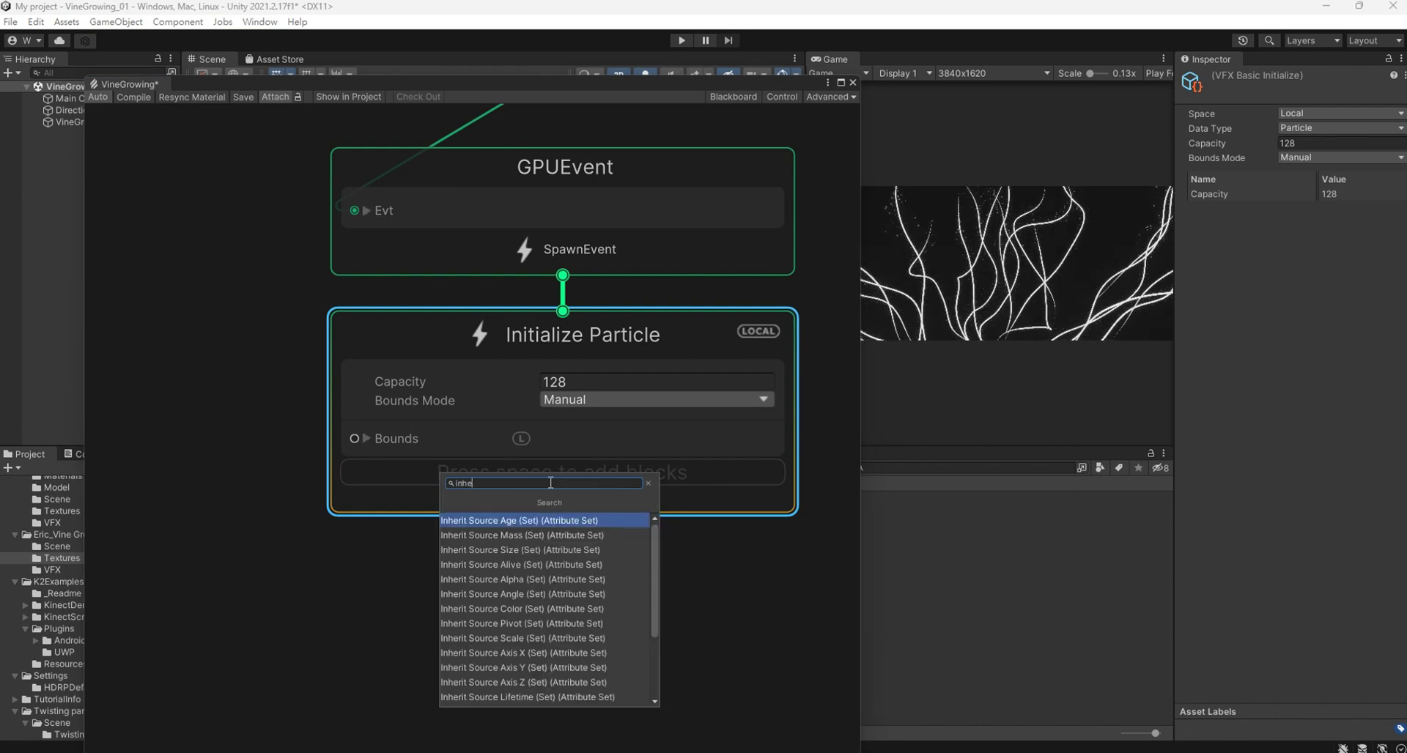
text( pos)
key(Return)
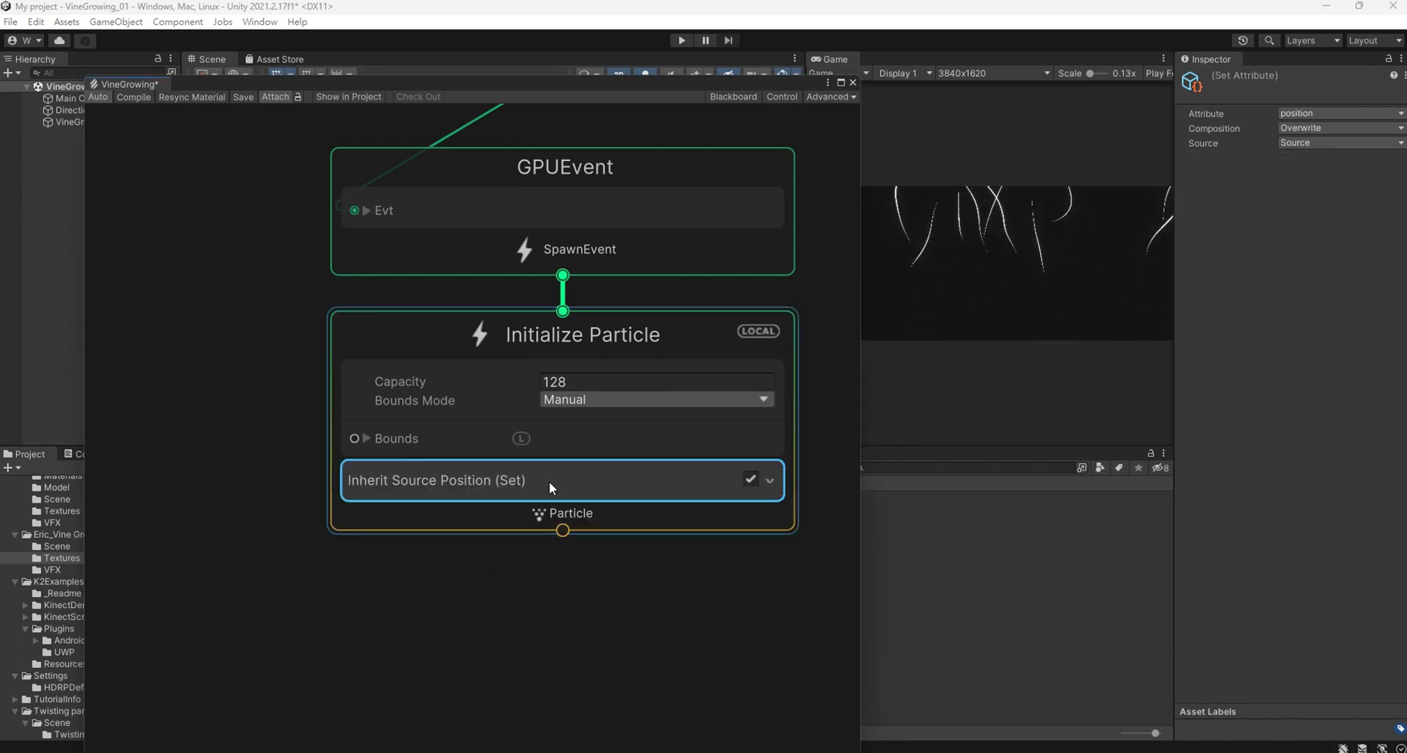
right_click(610, 513)
click(628, 519)
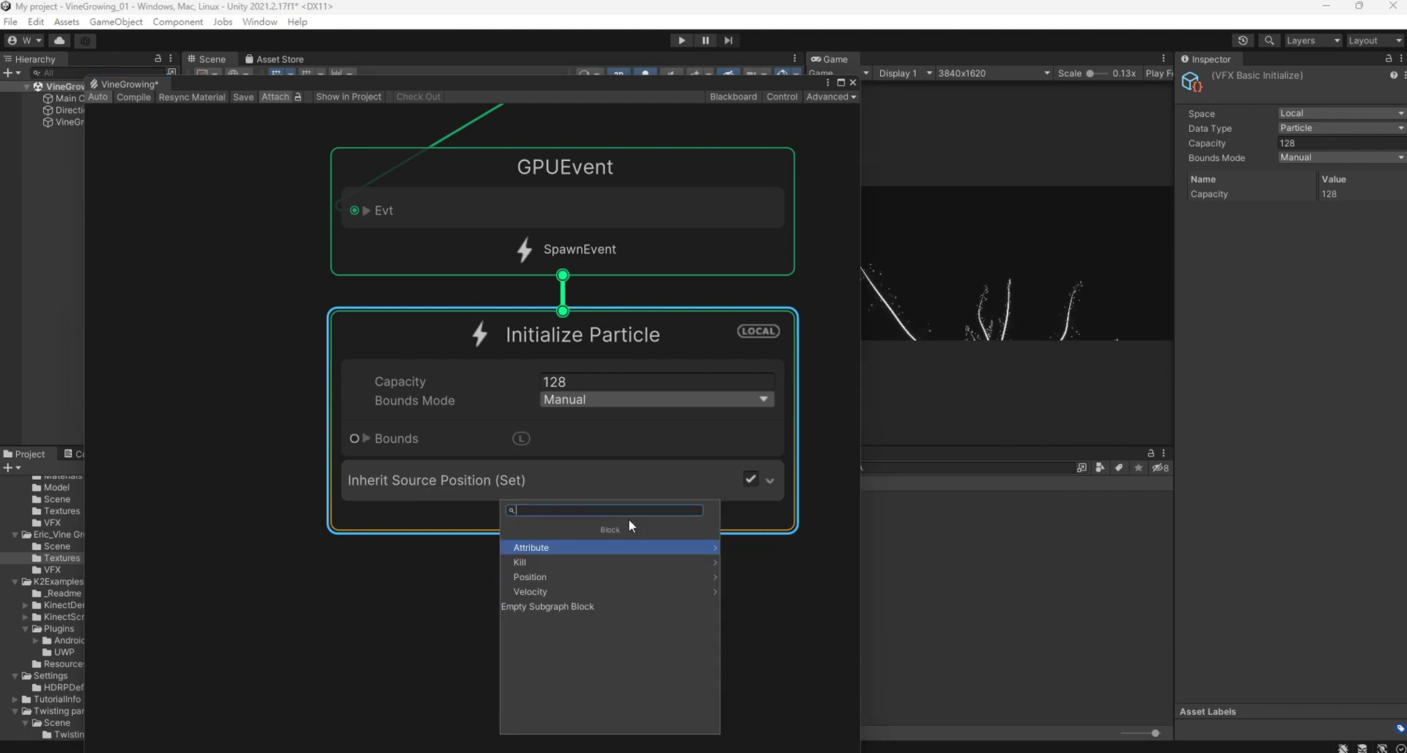
text(inh vel)
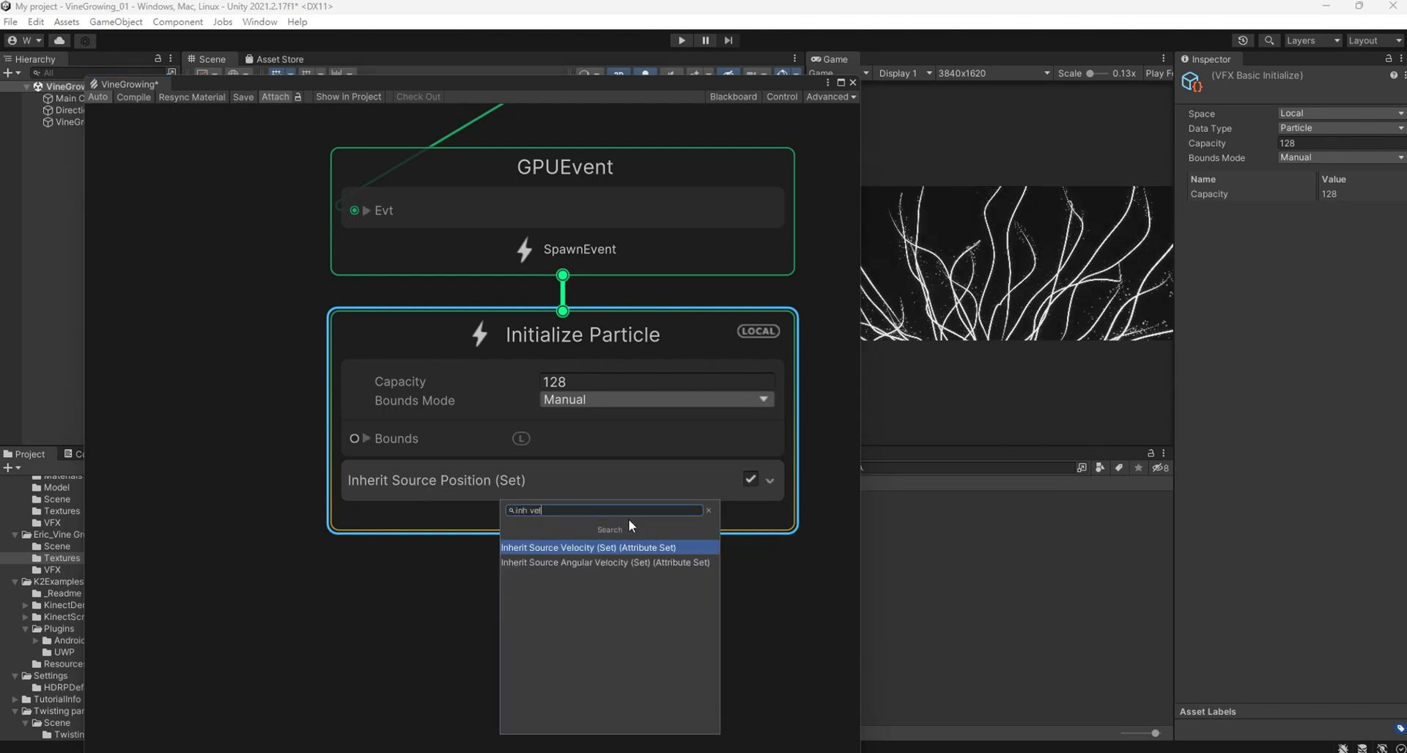
key(Return)
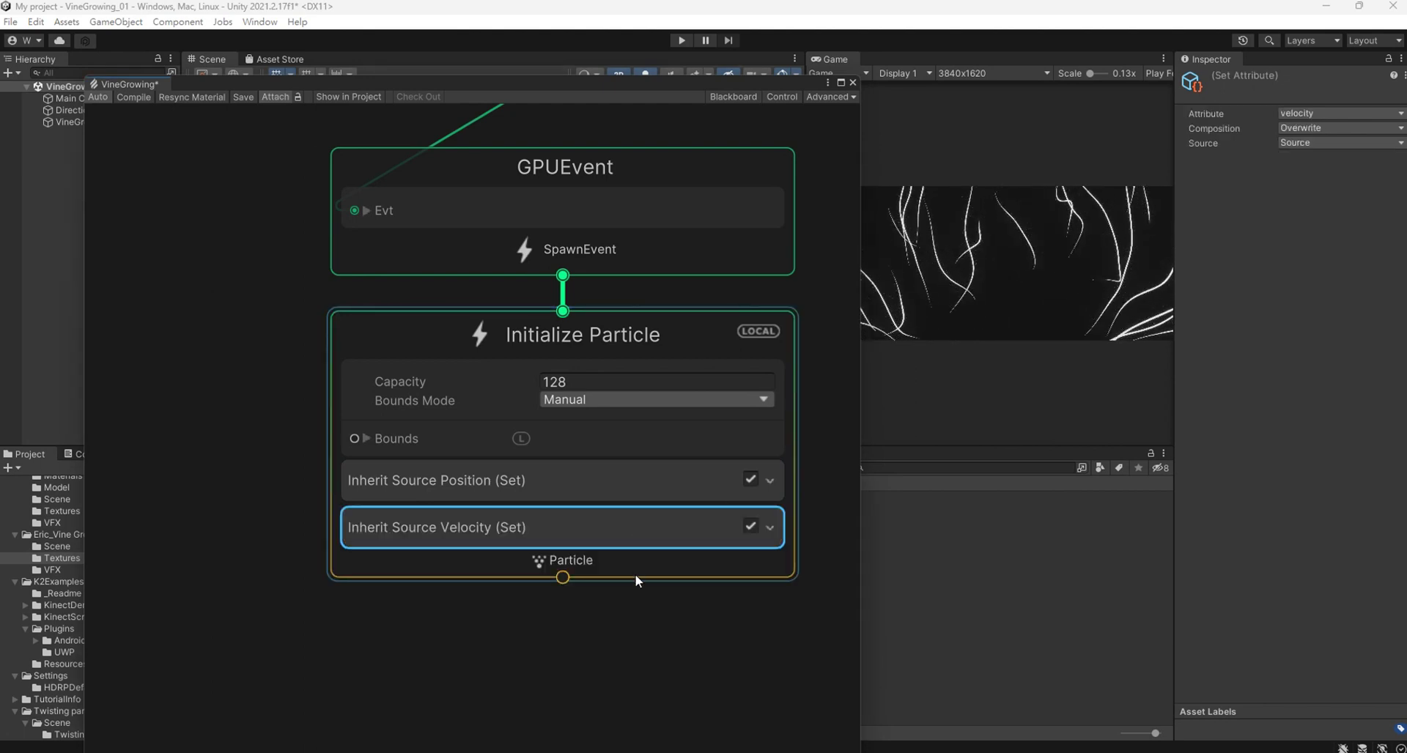
Add a Set Custom Attribute block and rename its attribute to GSize.
click(633, 557)
right_click(633, 557)
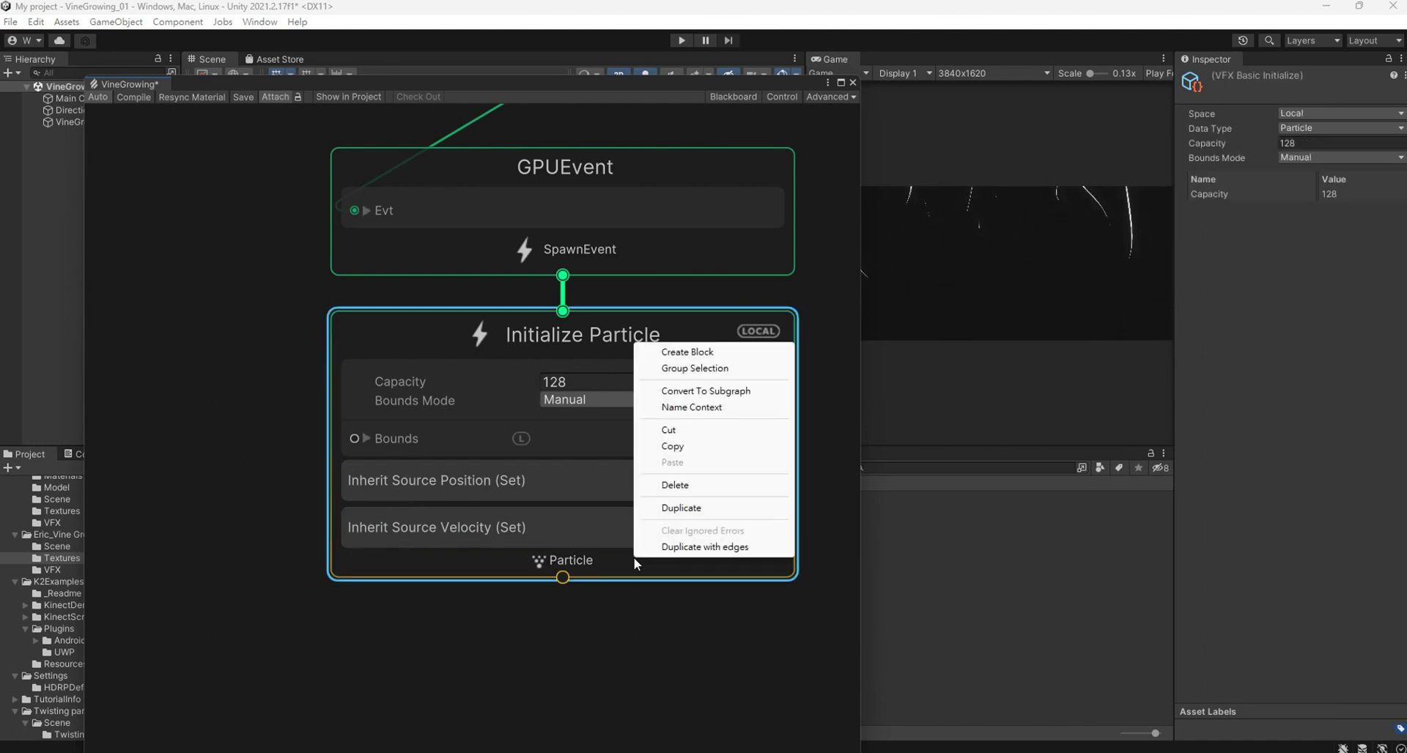
click(730, 350)
text(set custom)
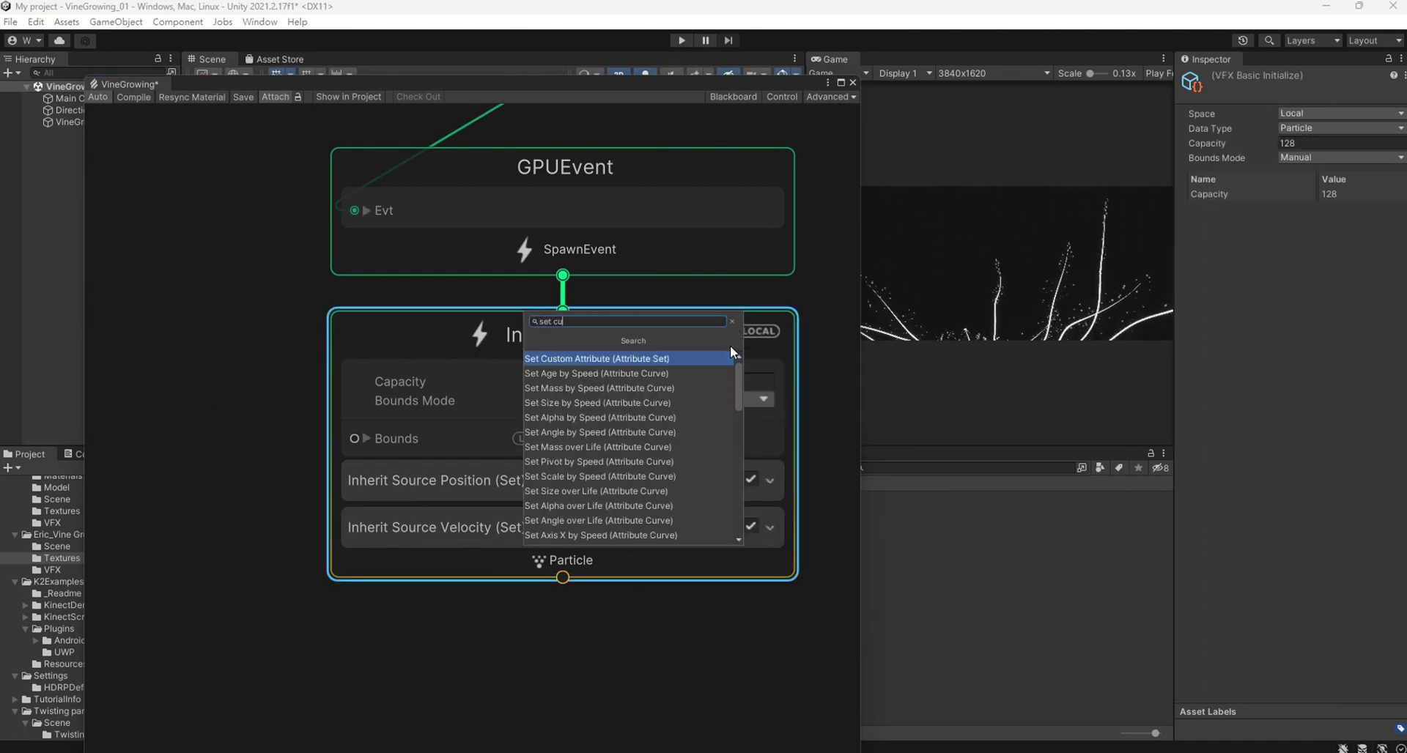
key(Return)
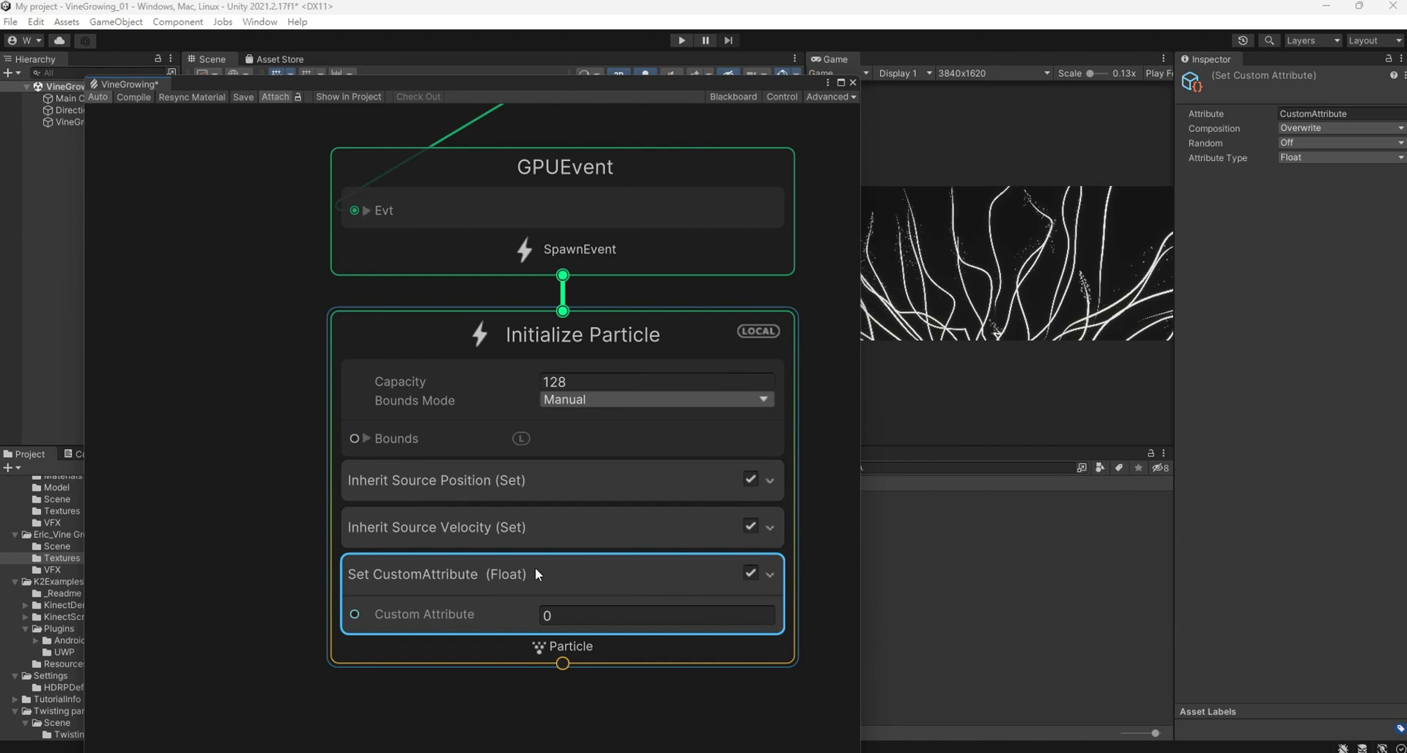
click(626, 593)
click(1385, 113)
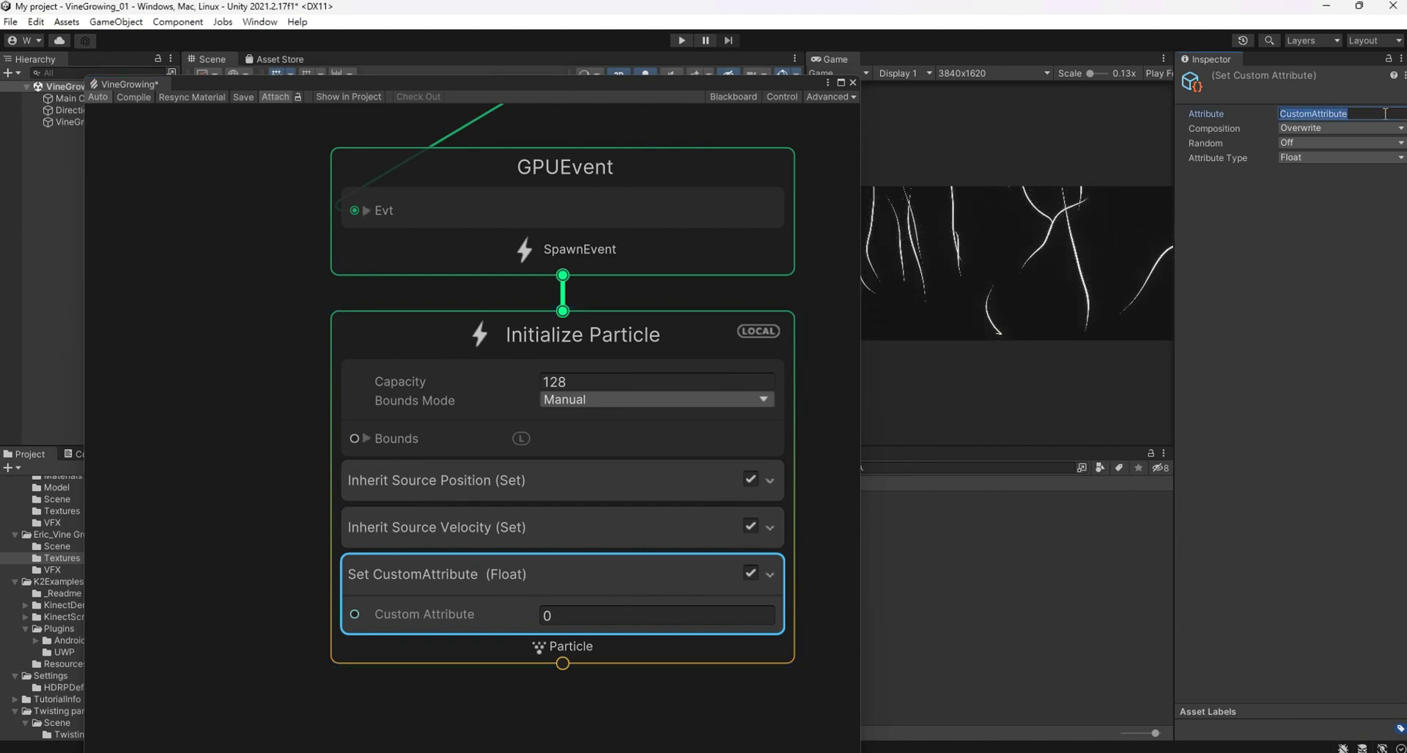
text(G)
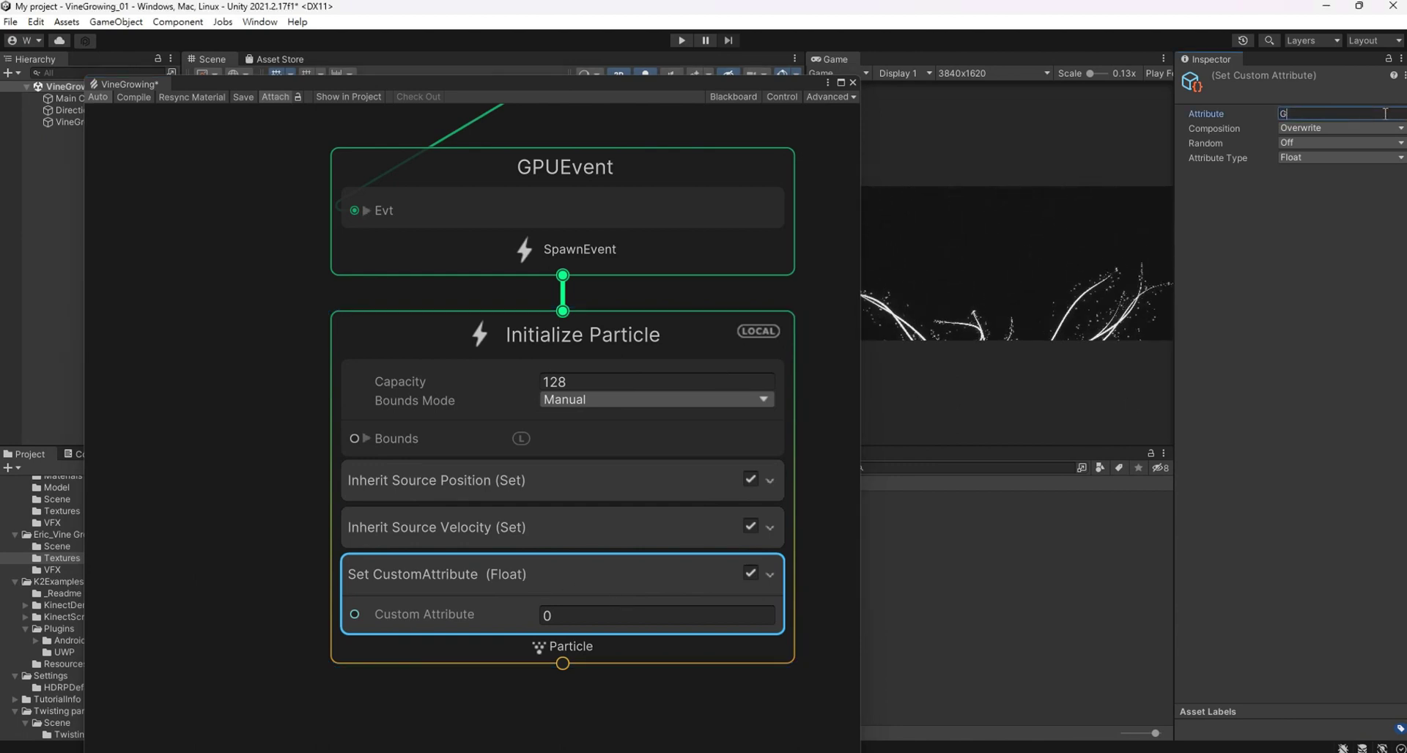
text(Size)
key(Return)
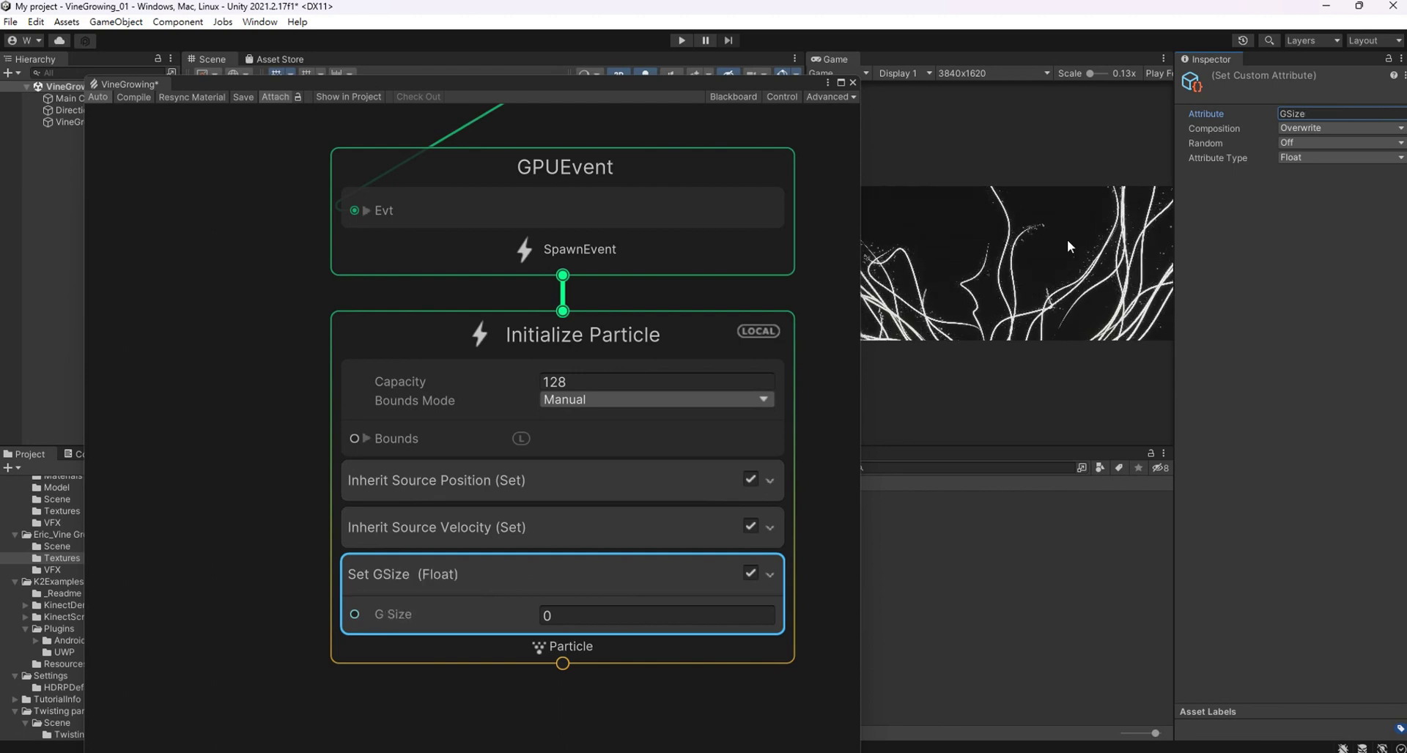
click(354, 538)
scroll(292, 457, up, 2)
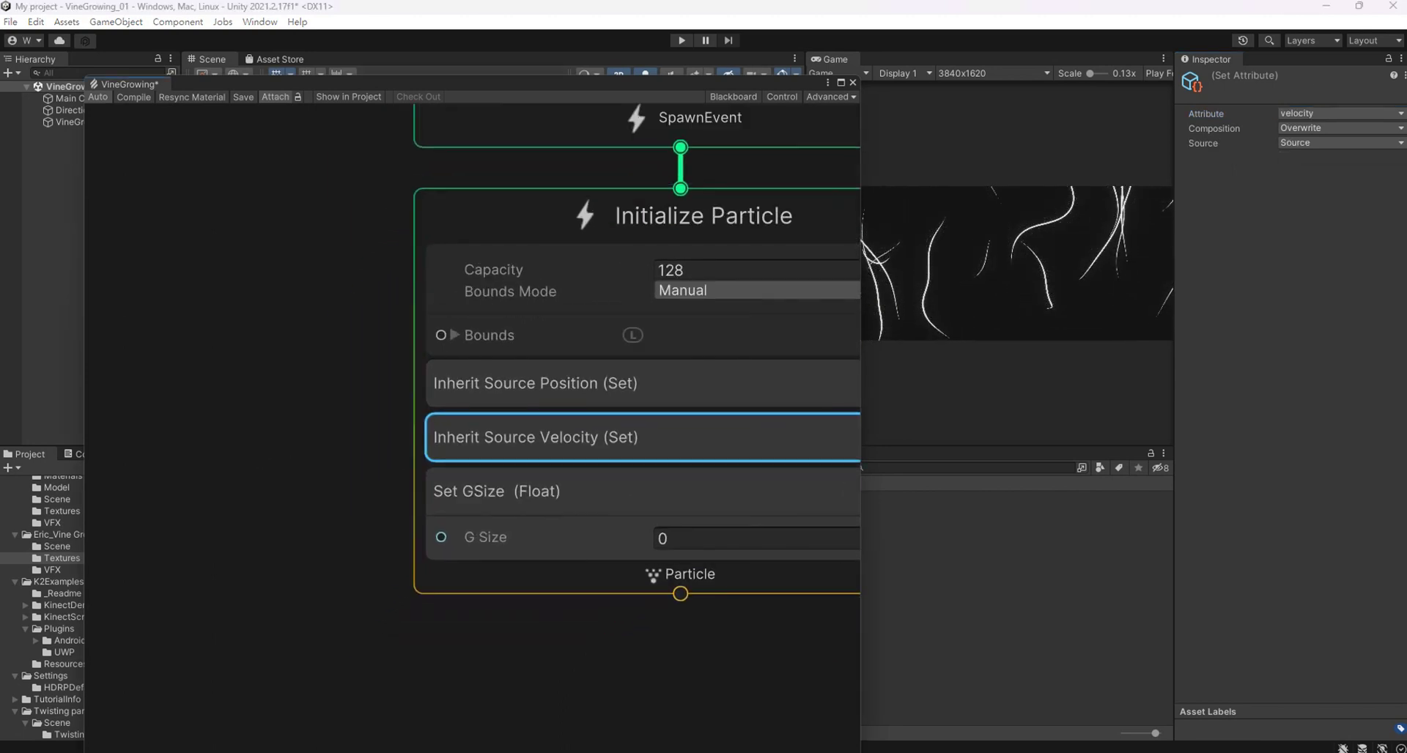
Create a Get Attribute: size node with Location Source and wire it into G Size.
right_click(297, 425)
click(313, 429)
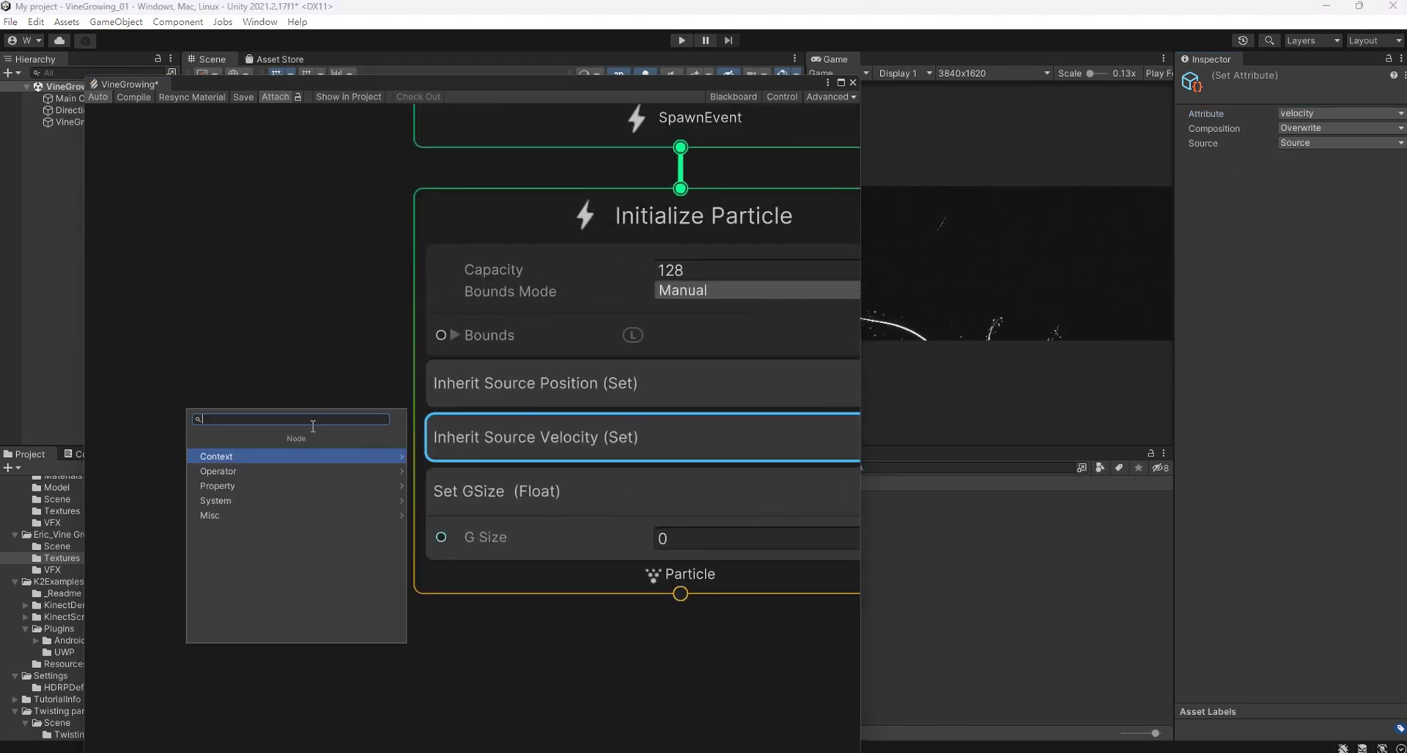
text(get att size)
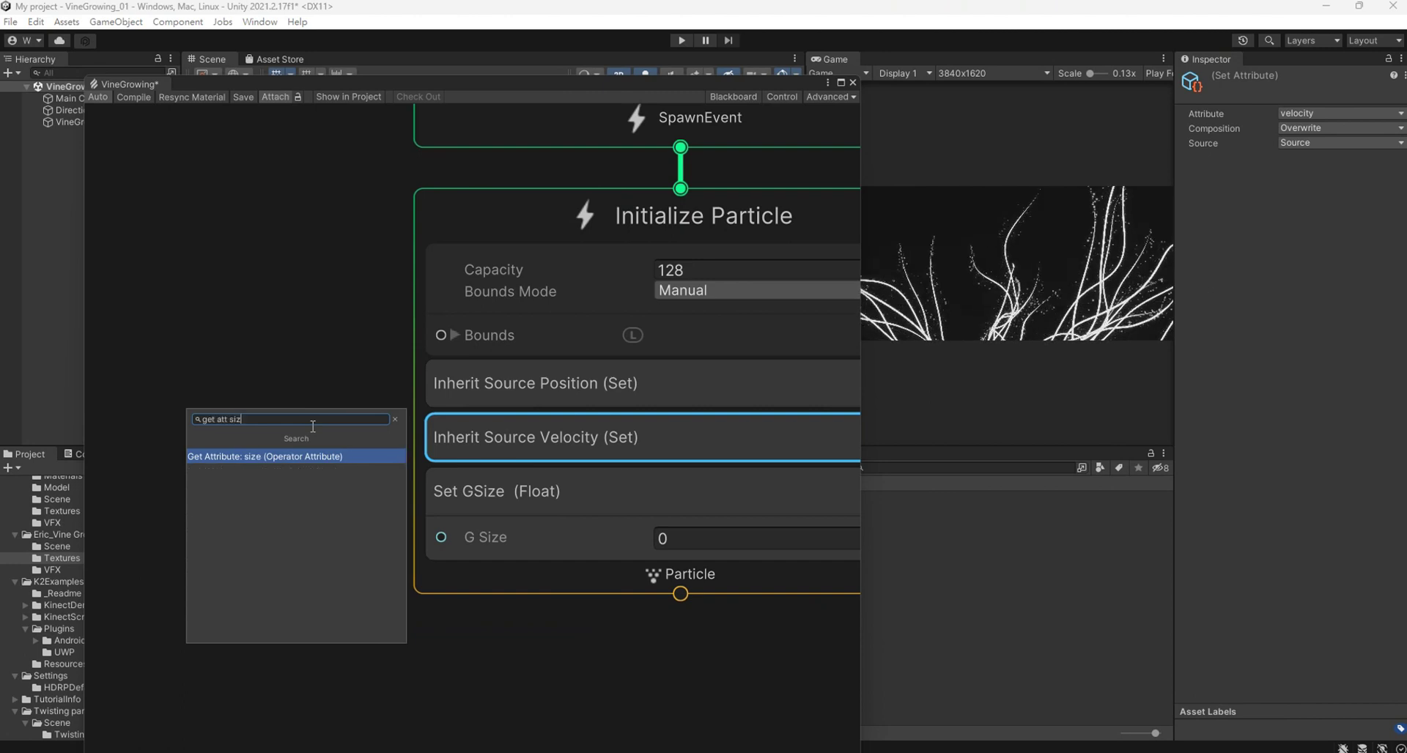
click(348, 457)
drag(348, 458, 170, 478)
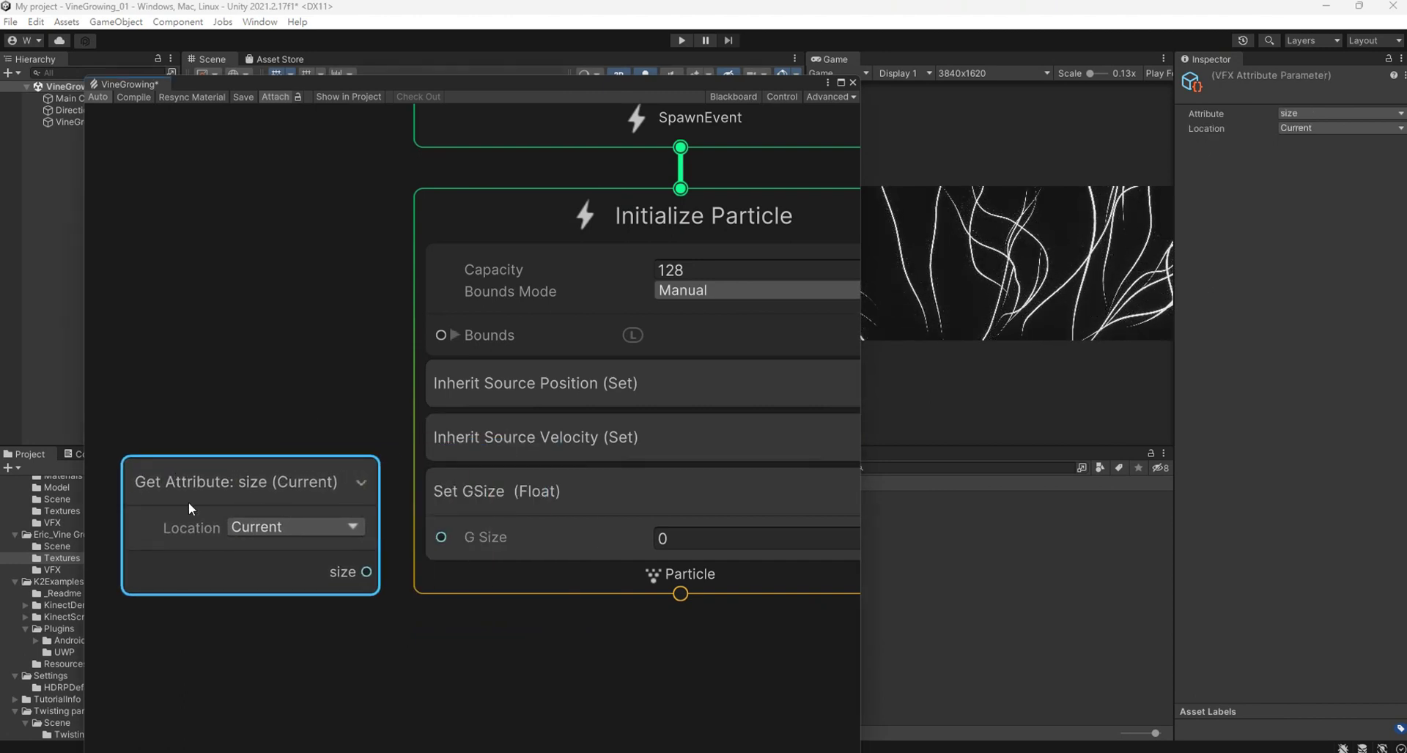
click(253, 527)
click(255, 563)
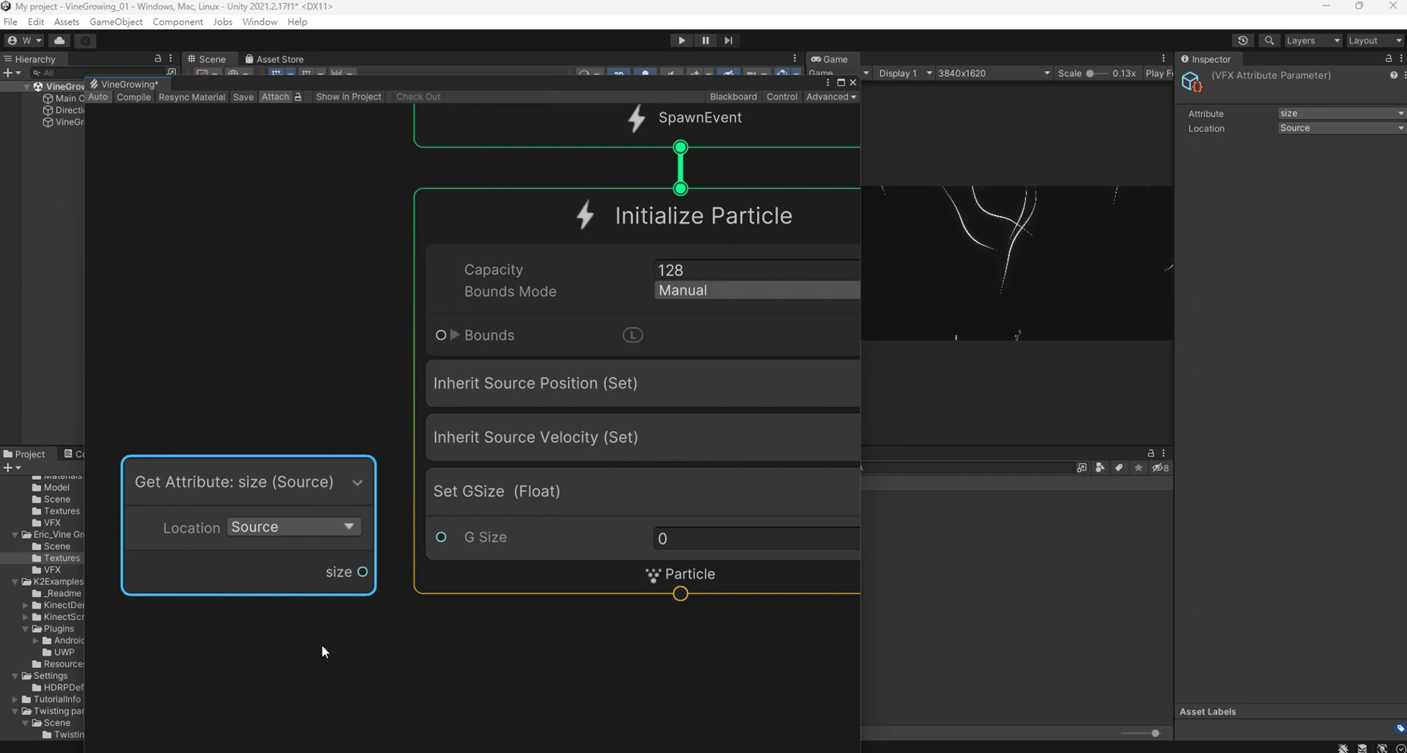
drag(362, 573, 440, 537)
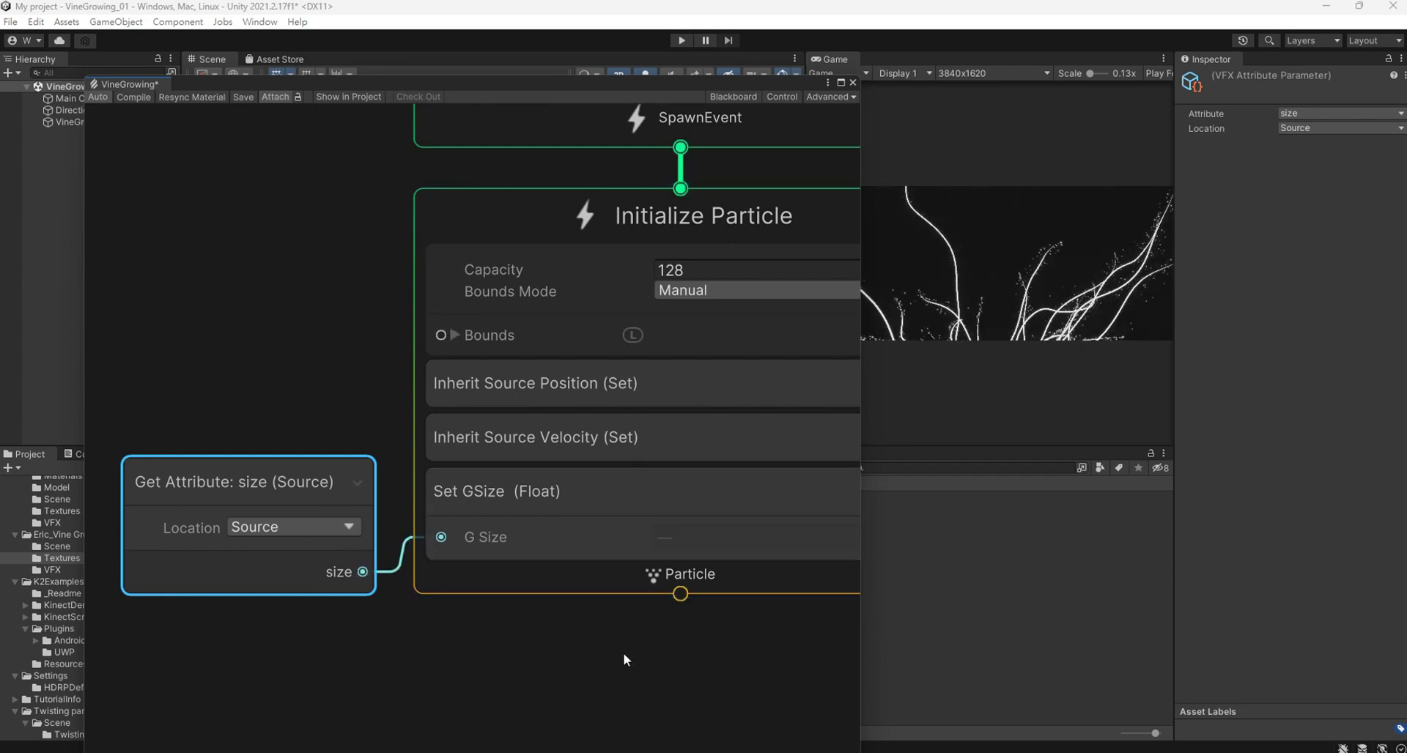
Add a Set Lifetime block (Lifetime 1) to the Initialize Particle context.
scroll(623, 653, down, 2)
middle_drag(631, 649, 515, 557)
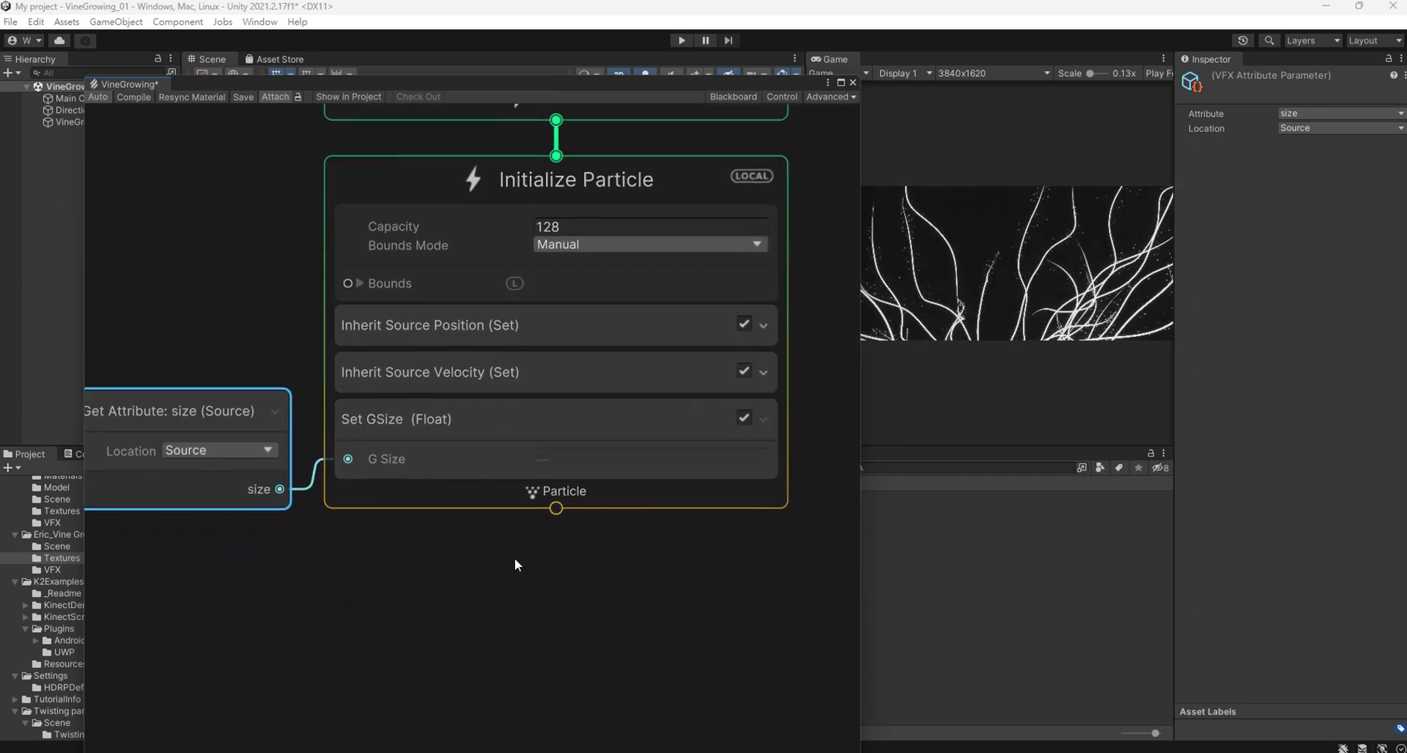
right_click(574, 492)
click(632, 503)
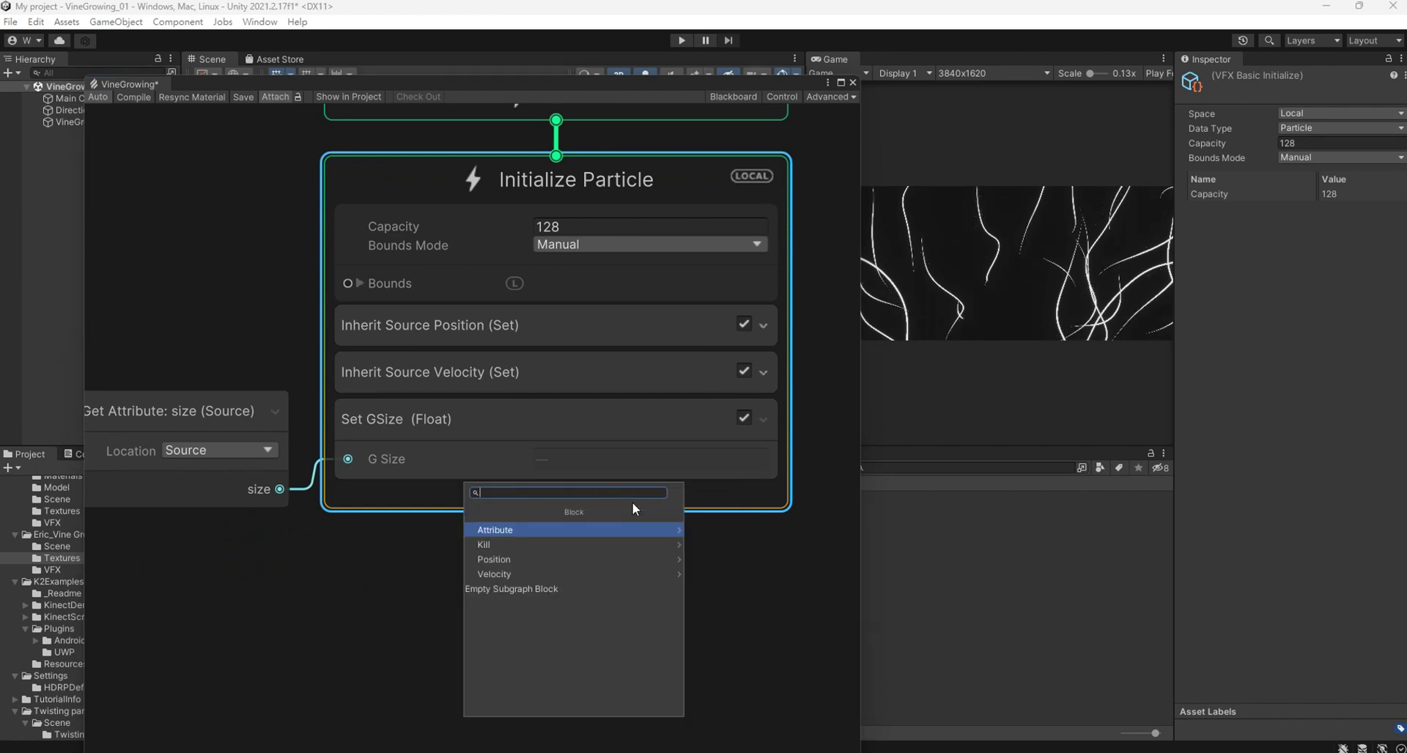
text(set lif)
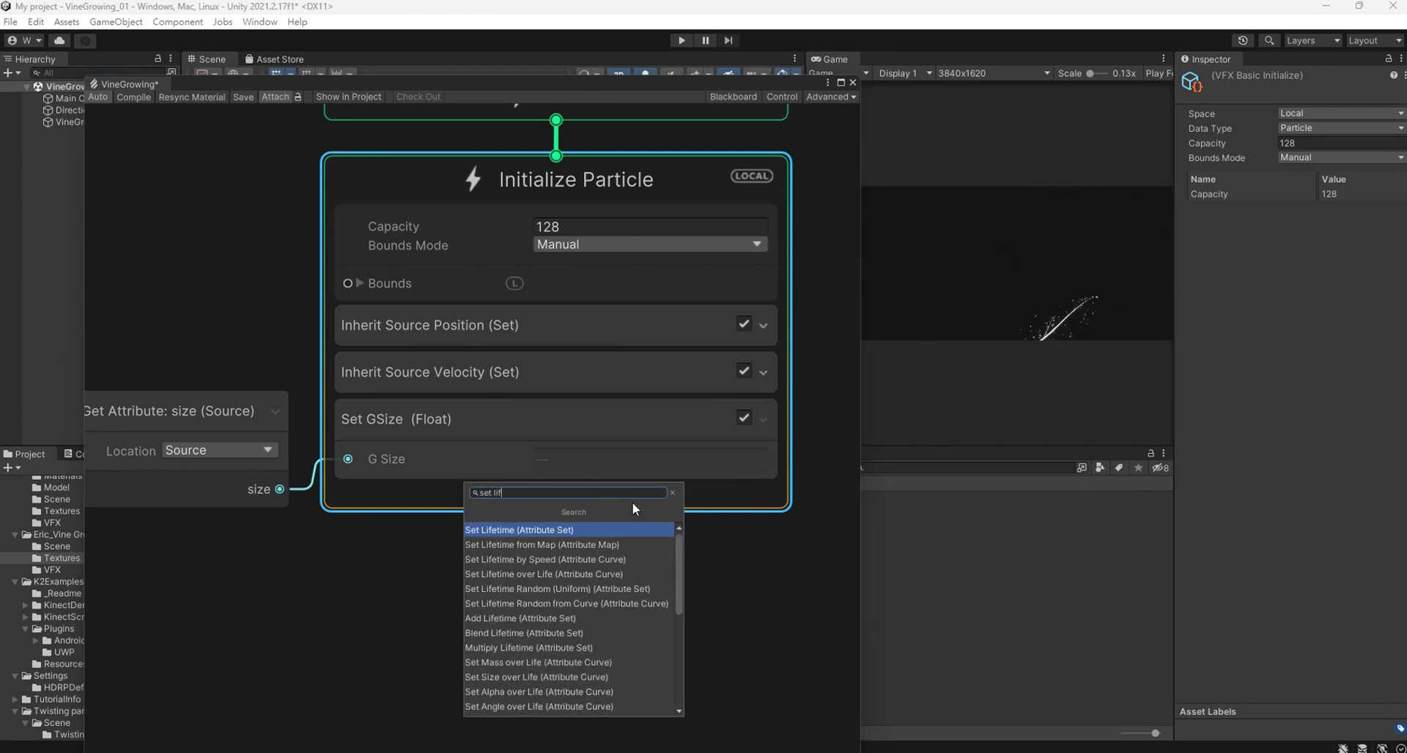
key(Return)
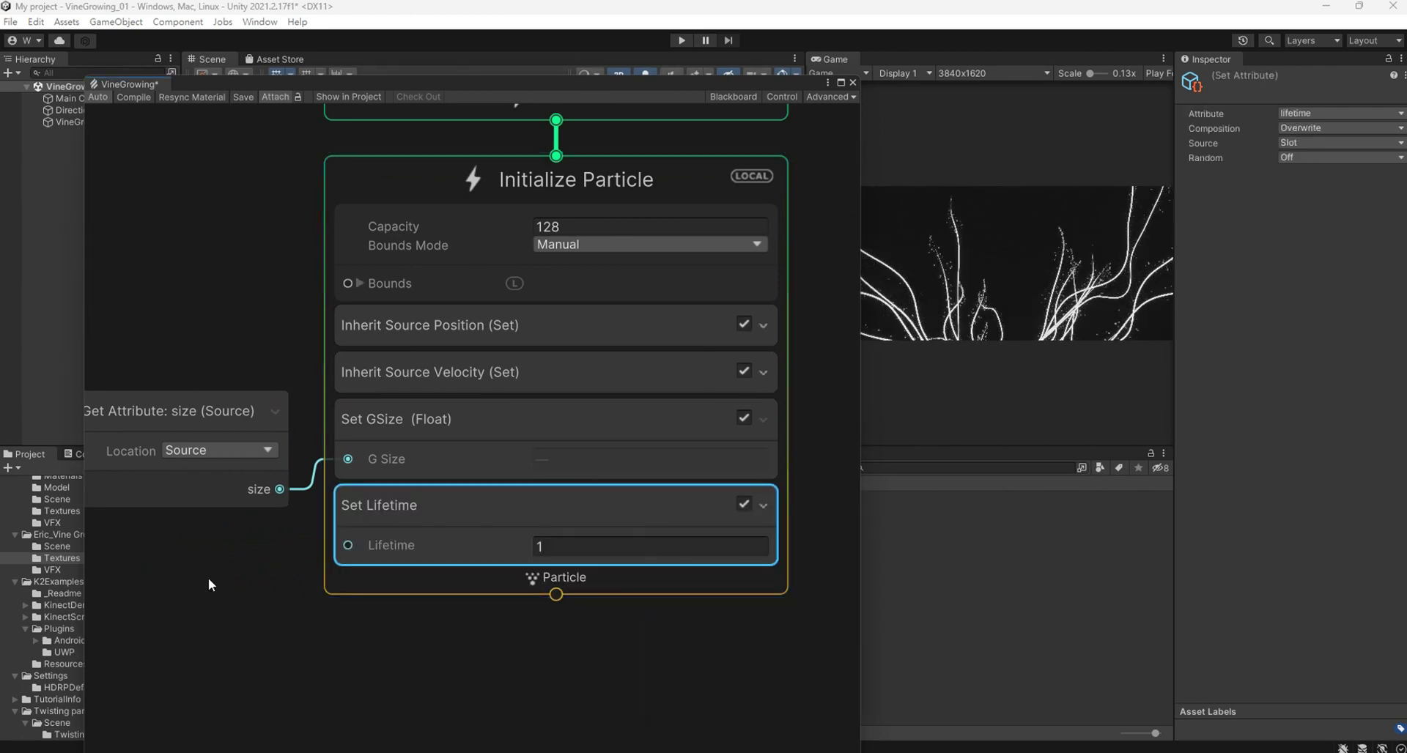
middle_drag(283, 604, 420, 523)
Add a Set Direction block to Initialize Particle.
click(490, 522)
scroll(490, 522, down, 1)
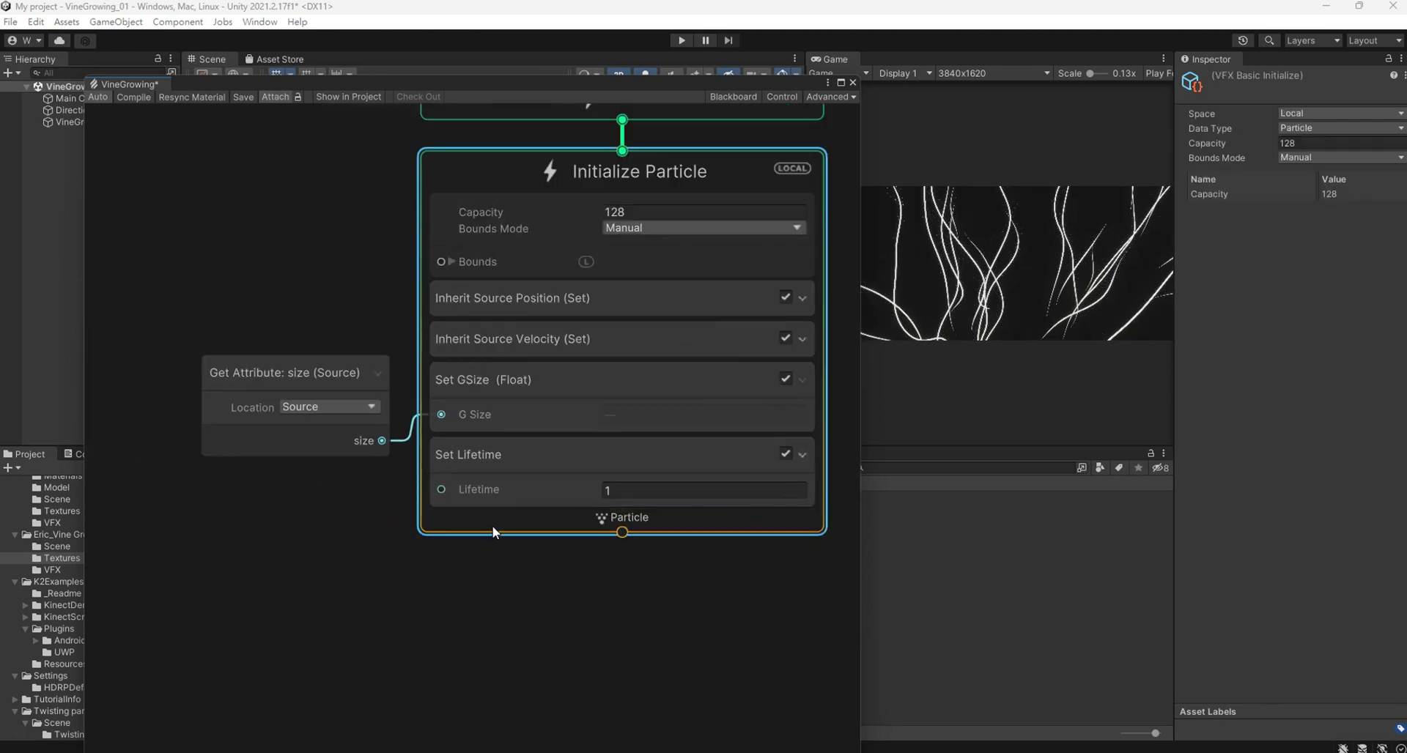
right_click(493, 525)
click(513, 533)
text(set direction)
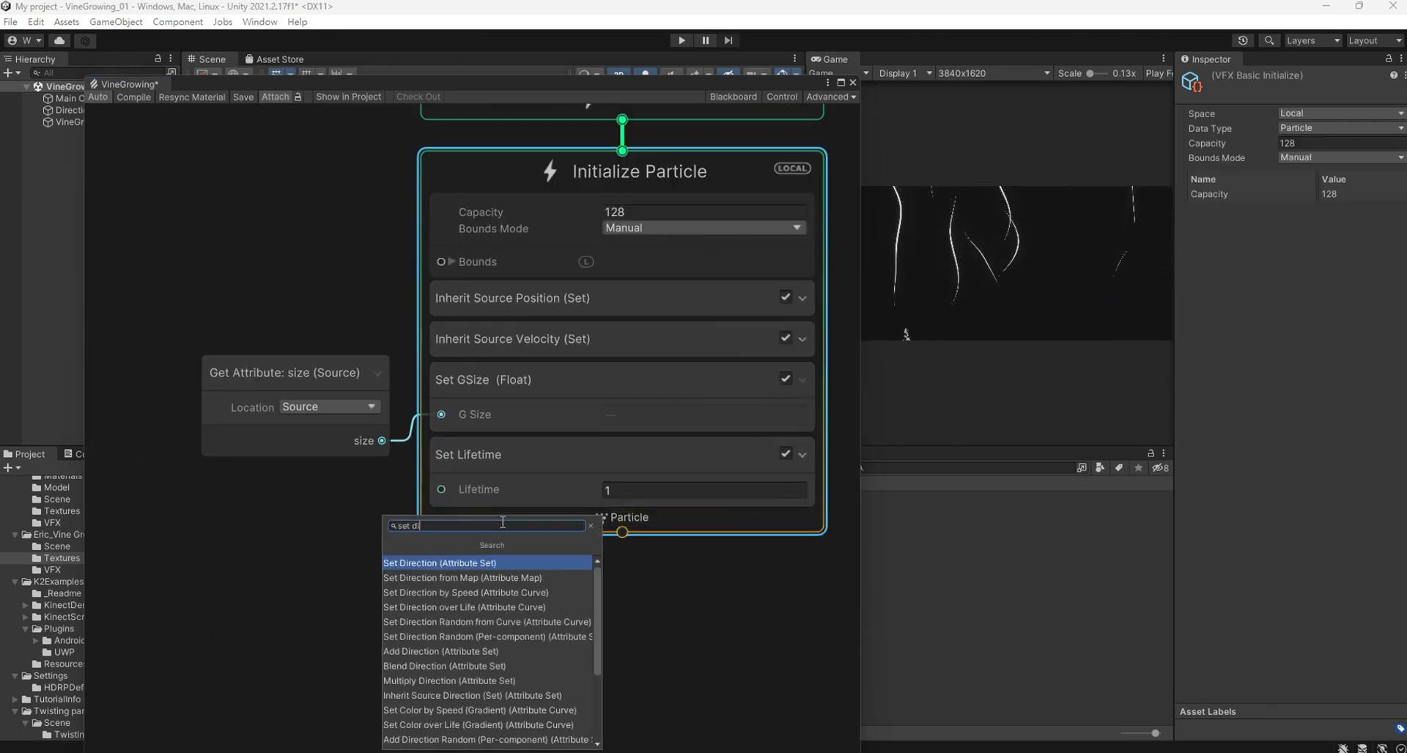
key(Return)
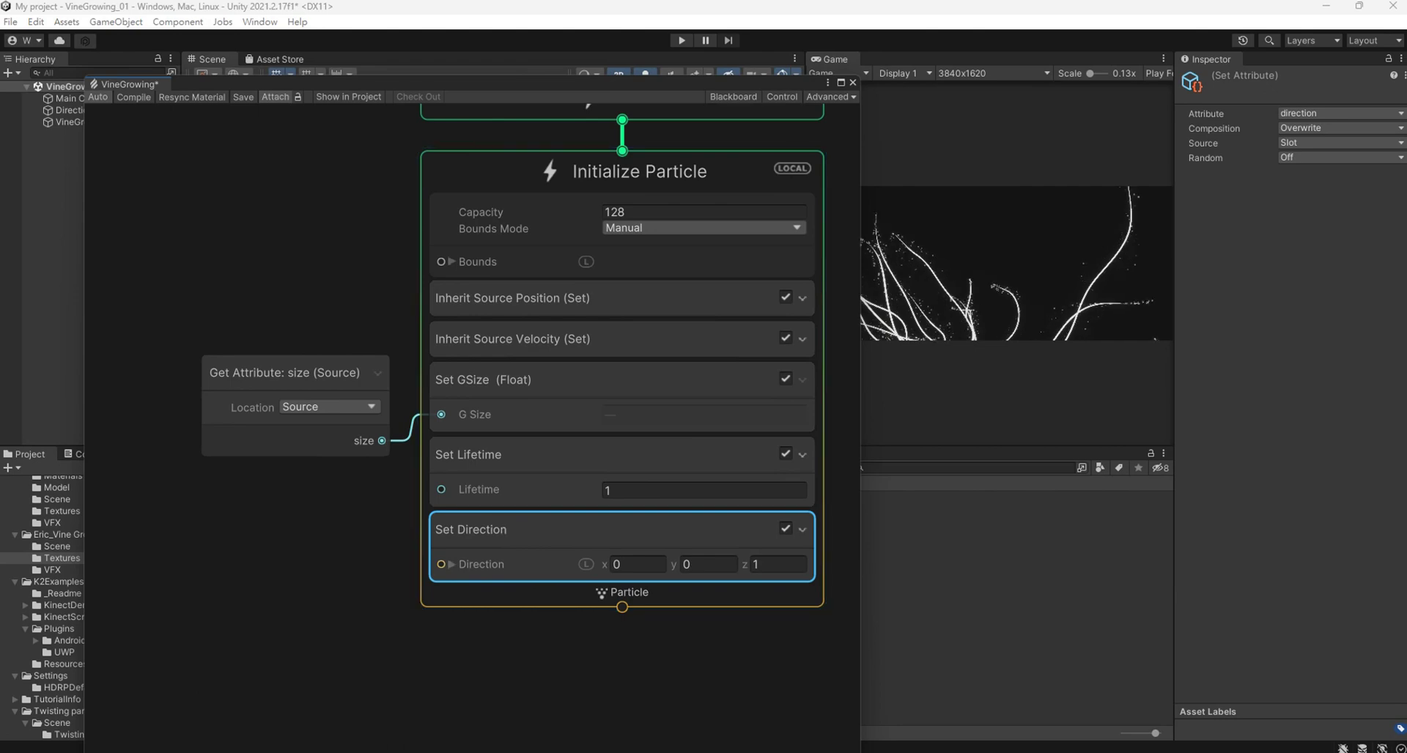
scroll(316, 460, down, 3)
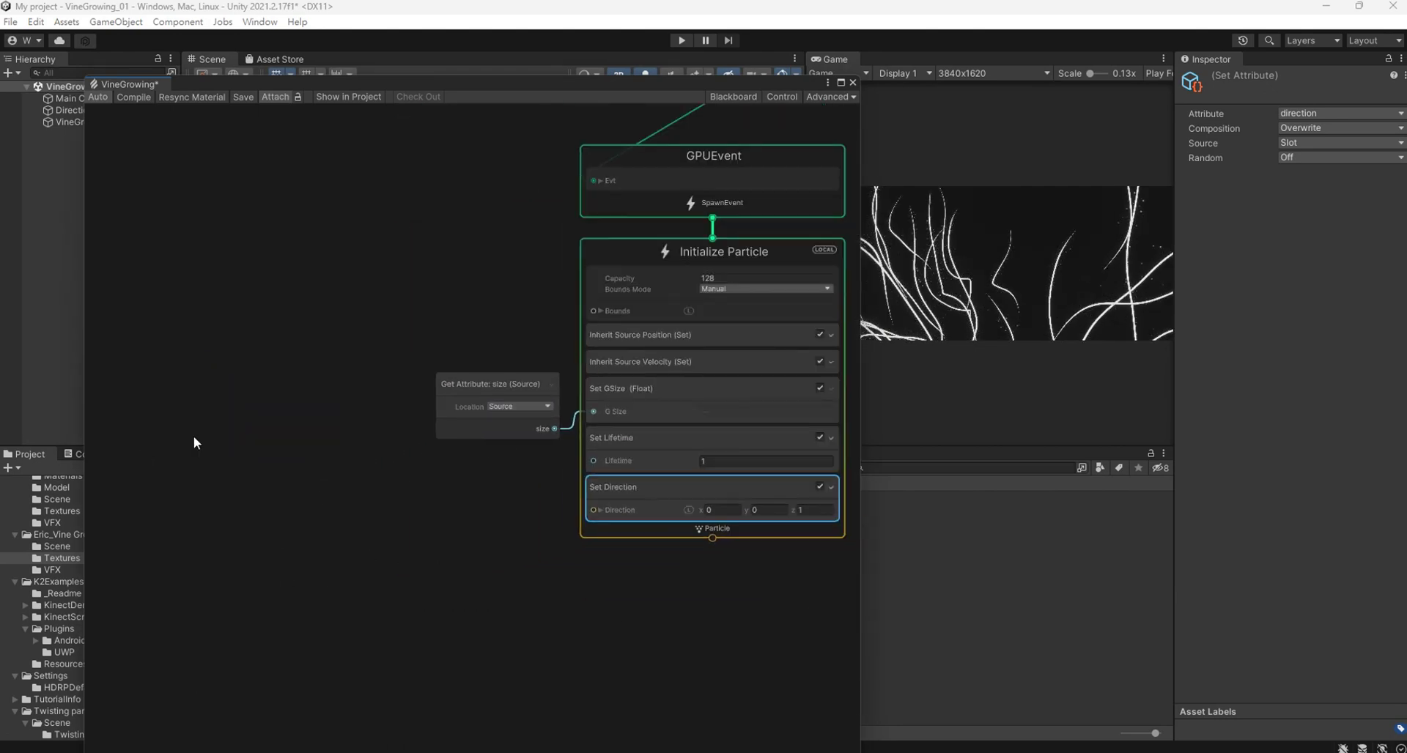
Create a Get Attribute: velocity node beside Initialize Particle.
right_click(193, 438)
click(204, 445)
text(get)
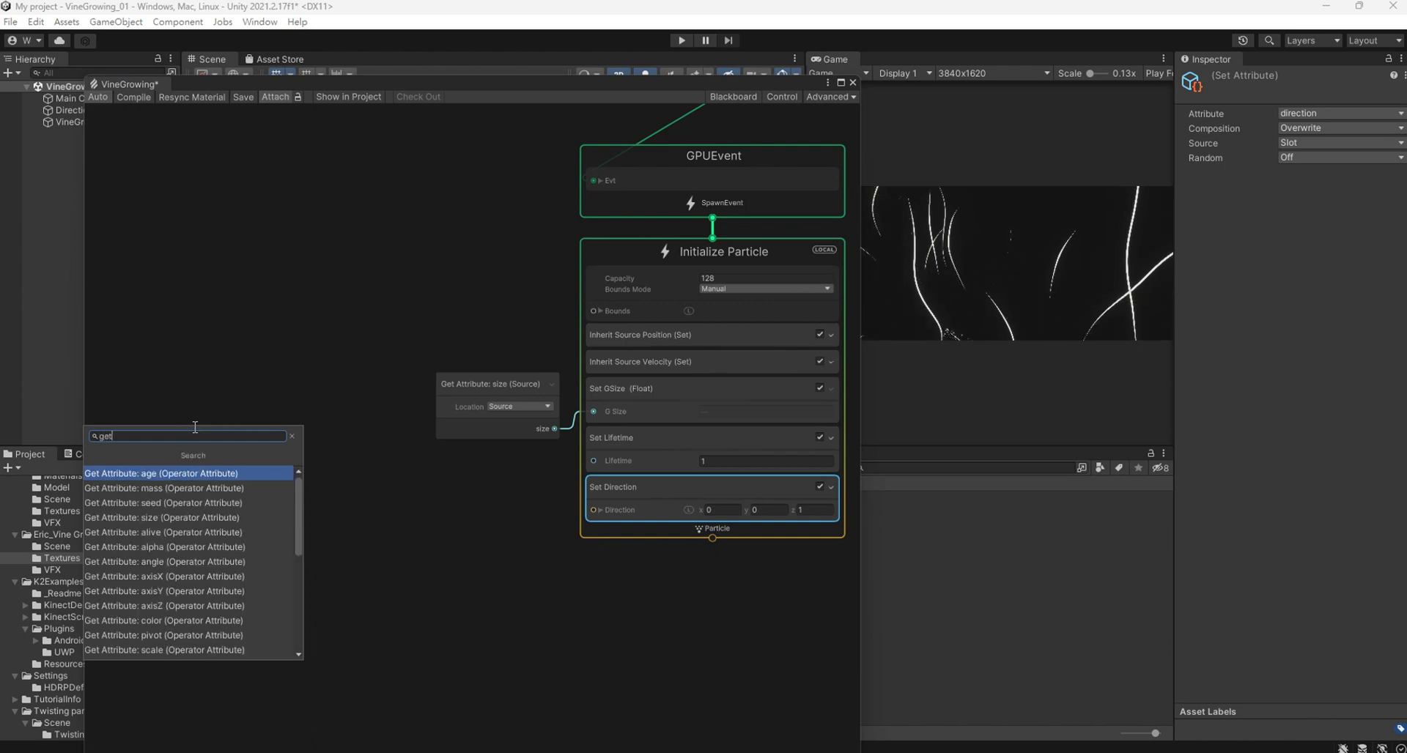
text( att ve)
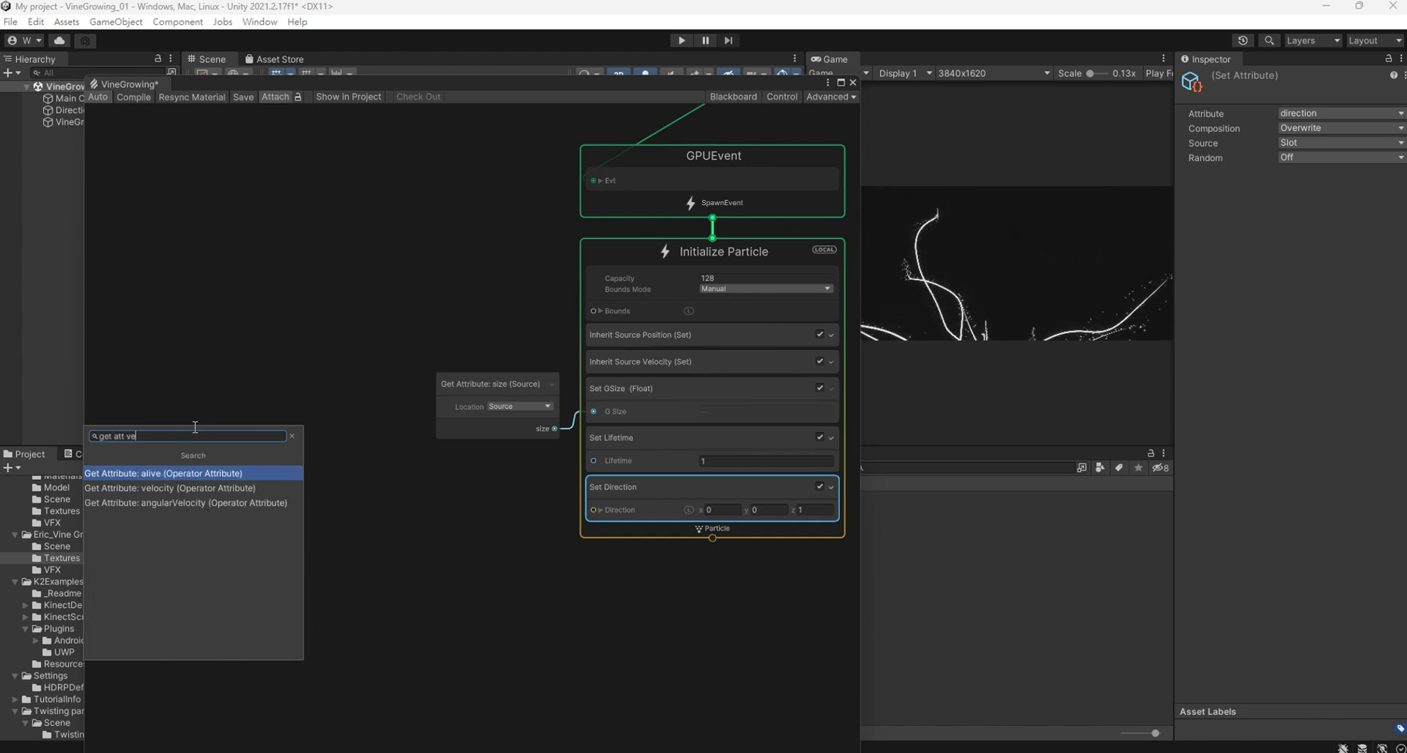
key(Down)
key(Return)
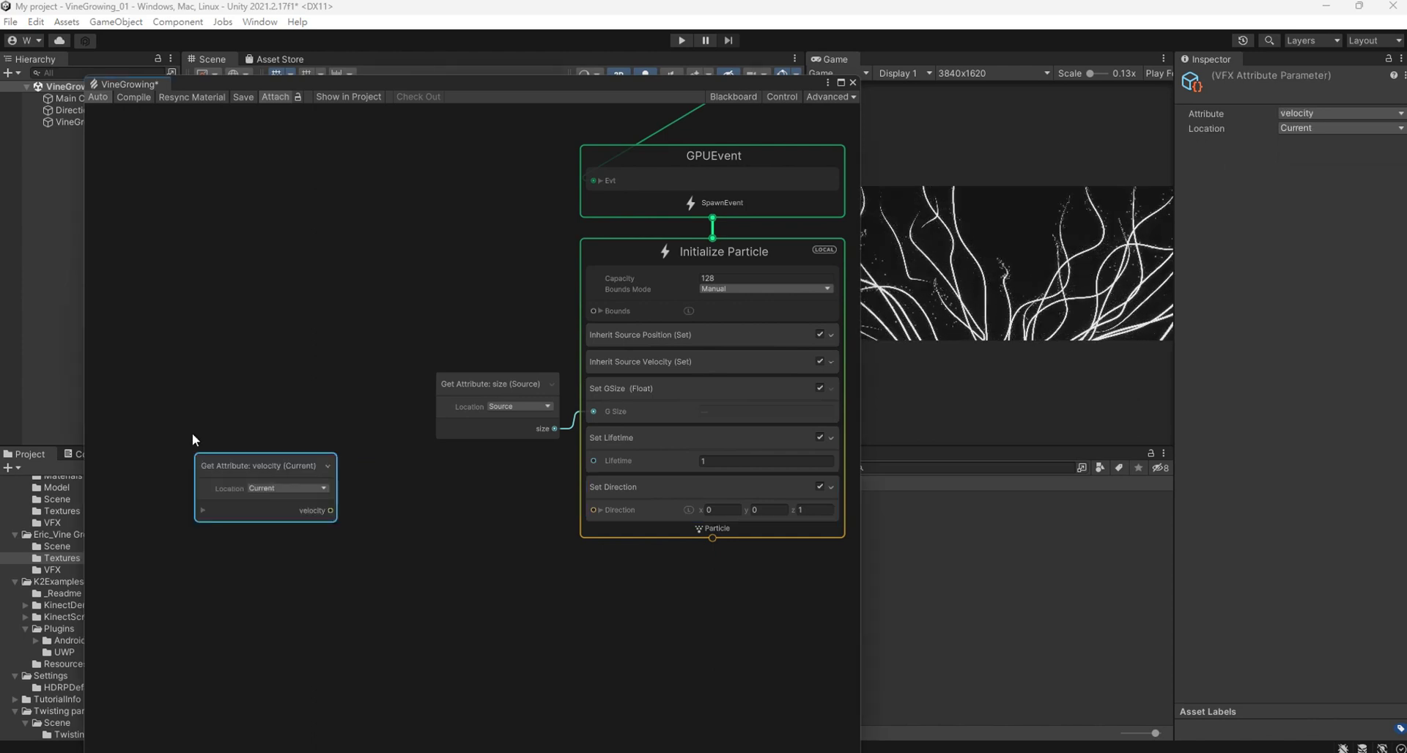
drag(244, 463, 206, 416)
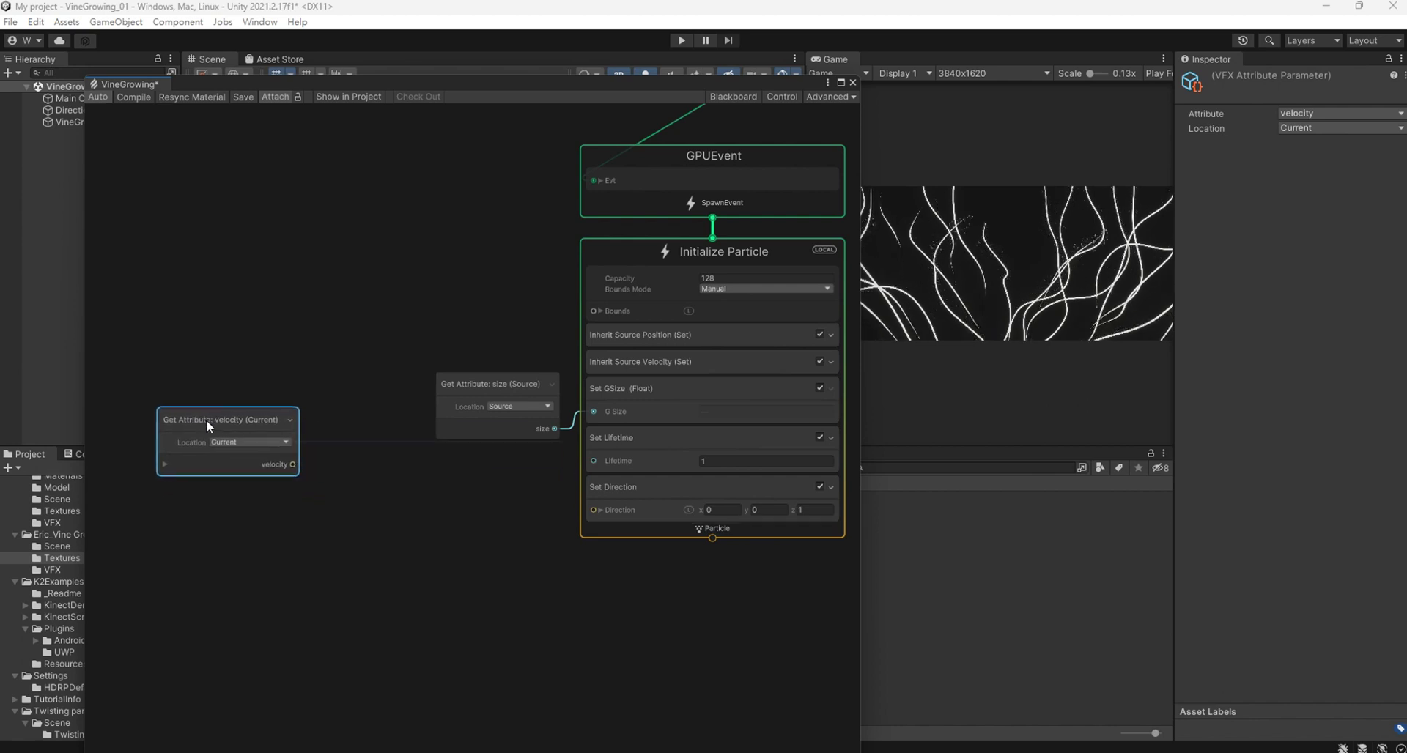
Create a non-constant Random Number node (-1 to 1) and duplicate it twice into a column.
right_click(210, 512)
click(239, 521)
text(random)
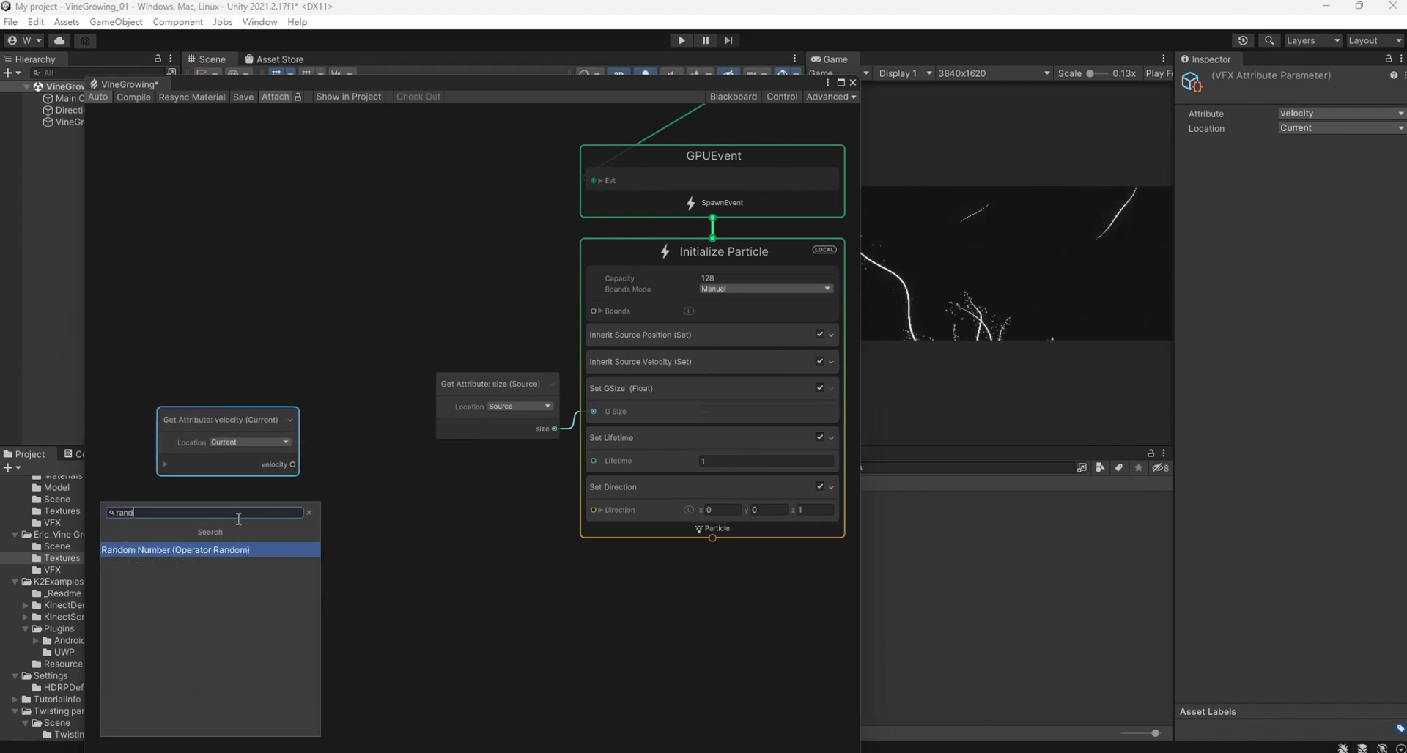
key(Return)
drag(262, 535, 244, 500)
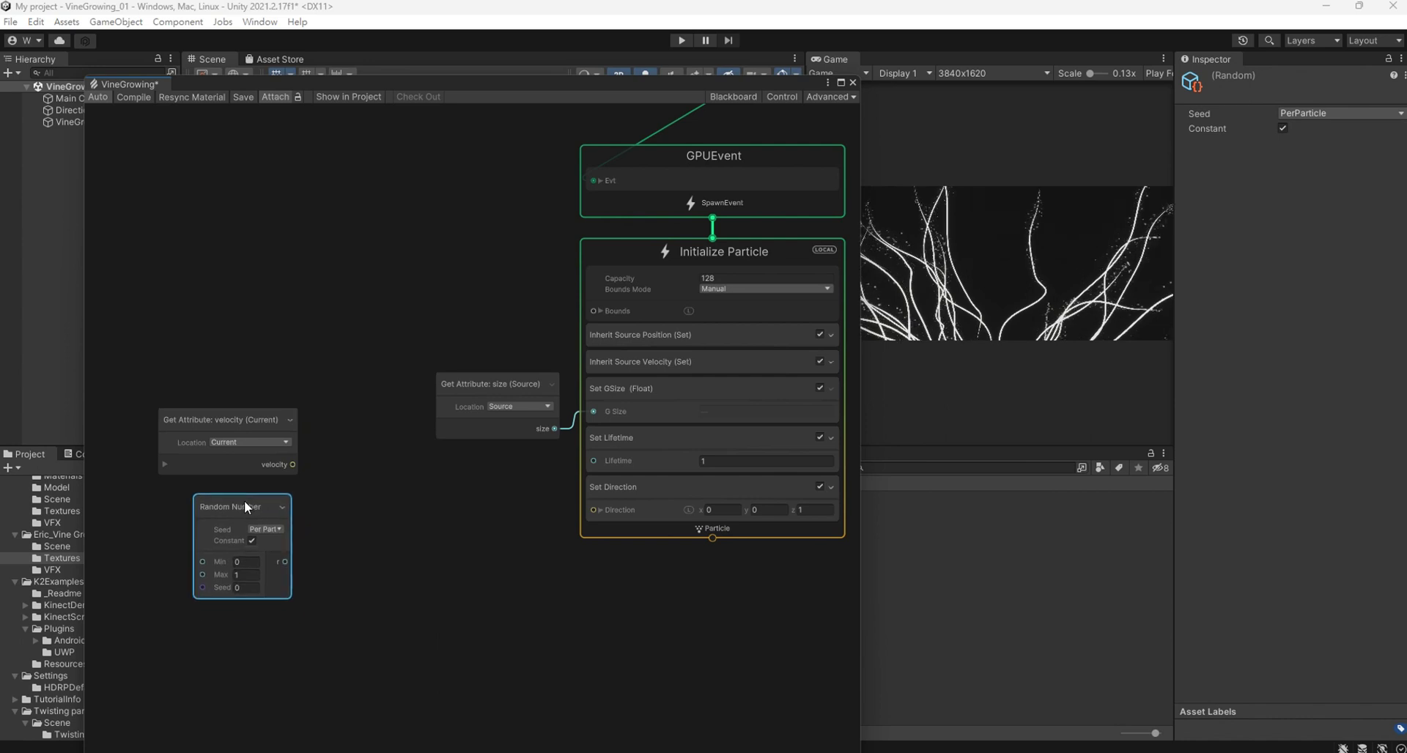
click(249, 561)
text(-1)
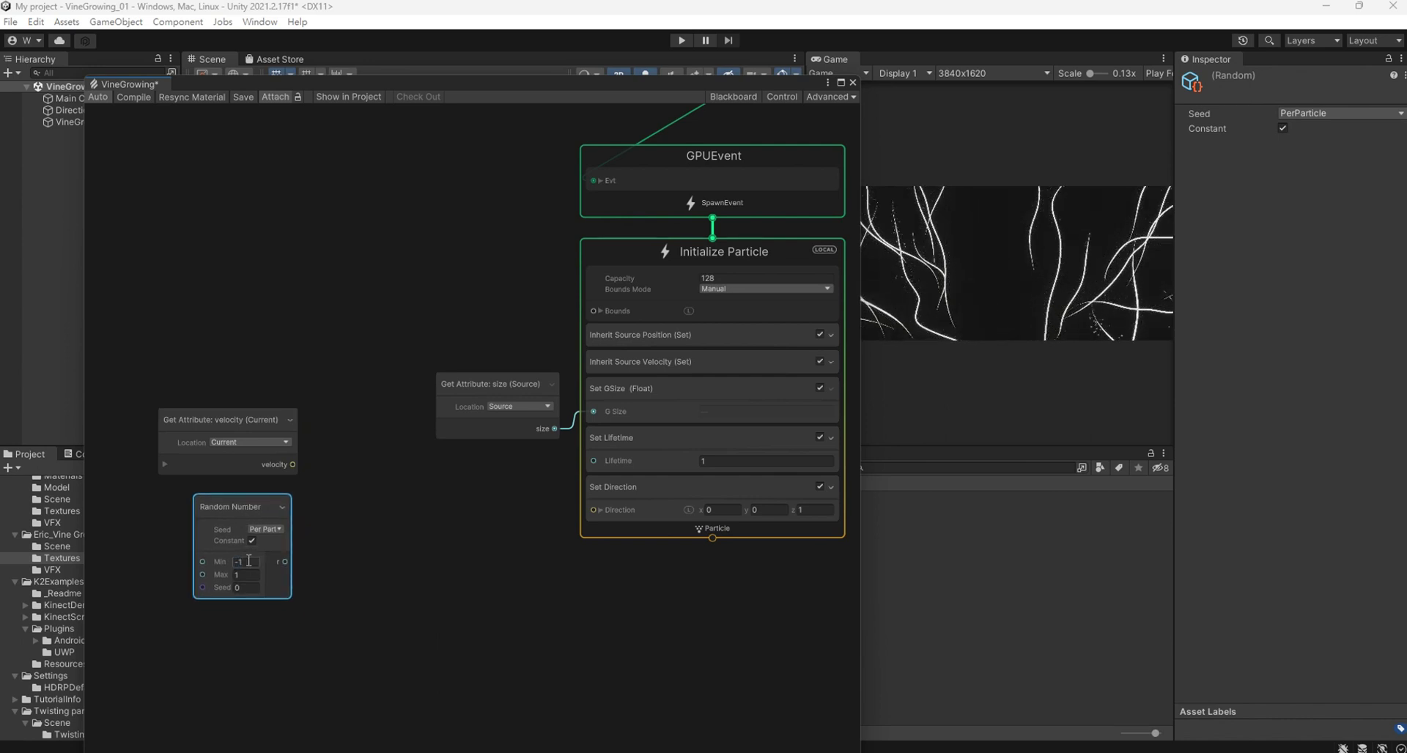
click(251, 541)
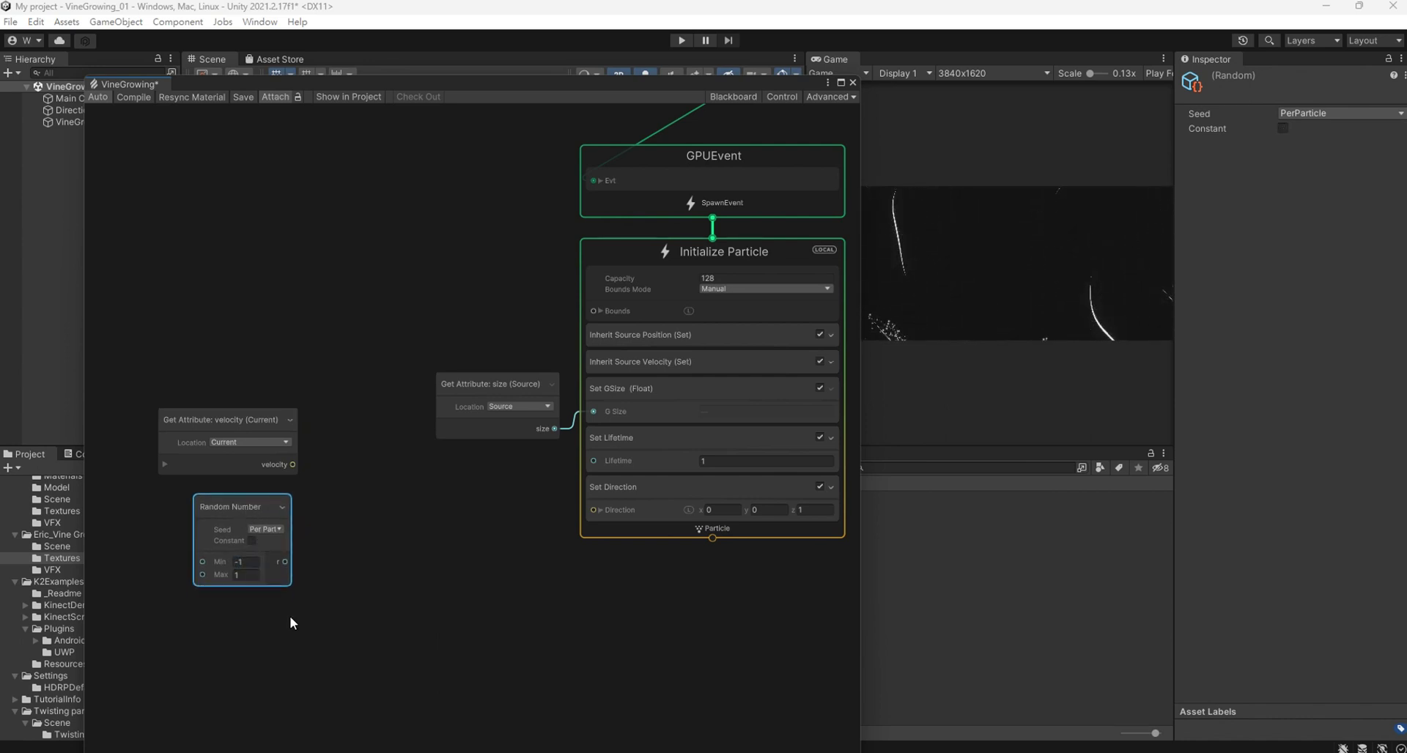
key(ctrl+d)
drag(455, 426, 227, 610)
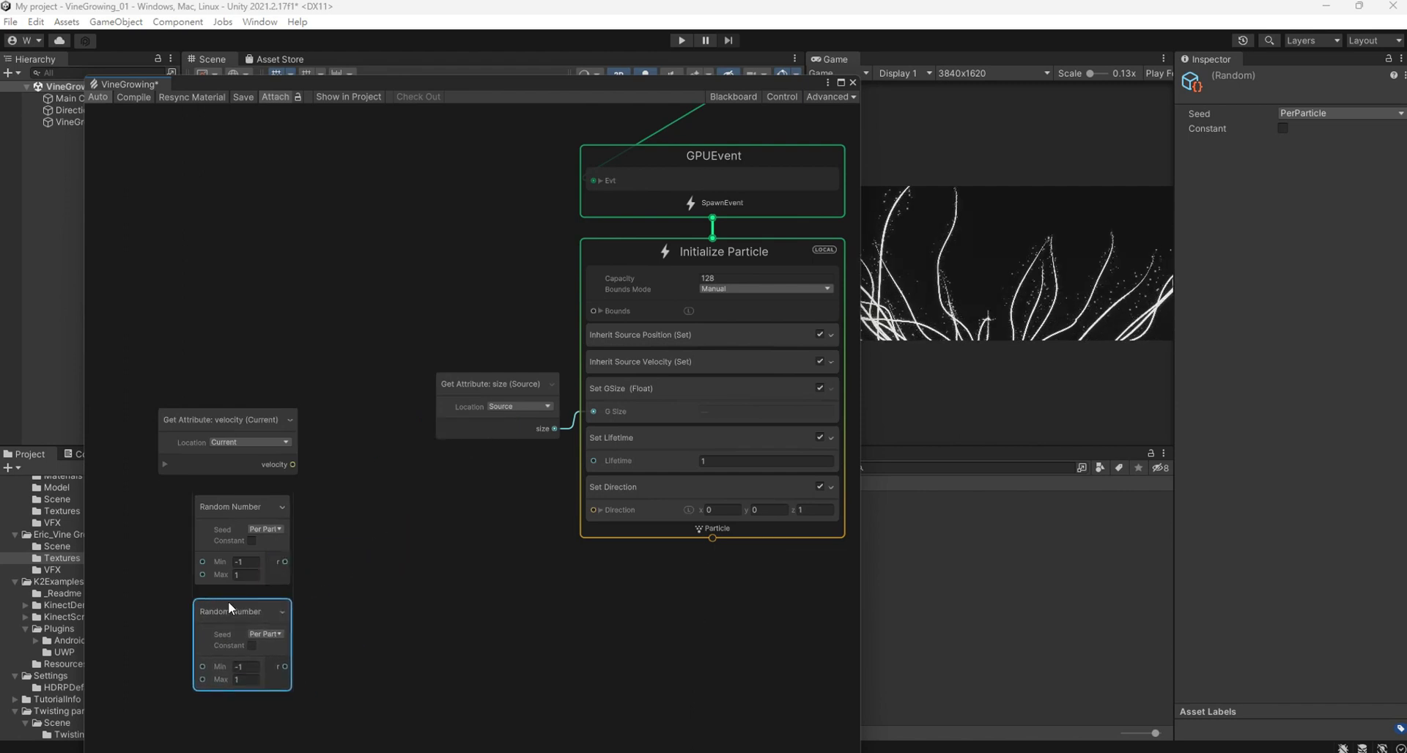
key(ctrl+d)
drag(459, 429, 231, 567)
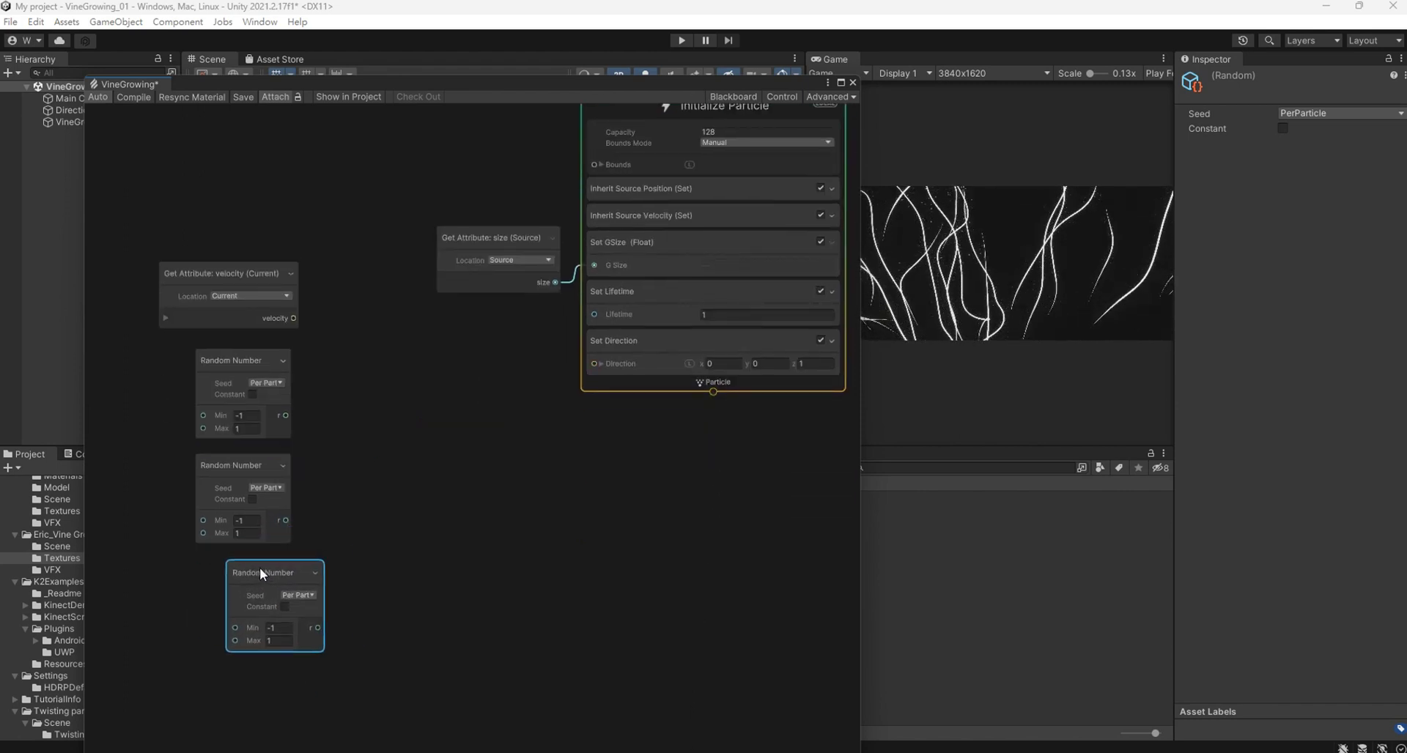
Add a Cross Product node taking velocity as A and the three random numbers as B's X, Y, Z.
right_click(372, 355)
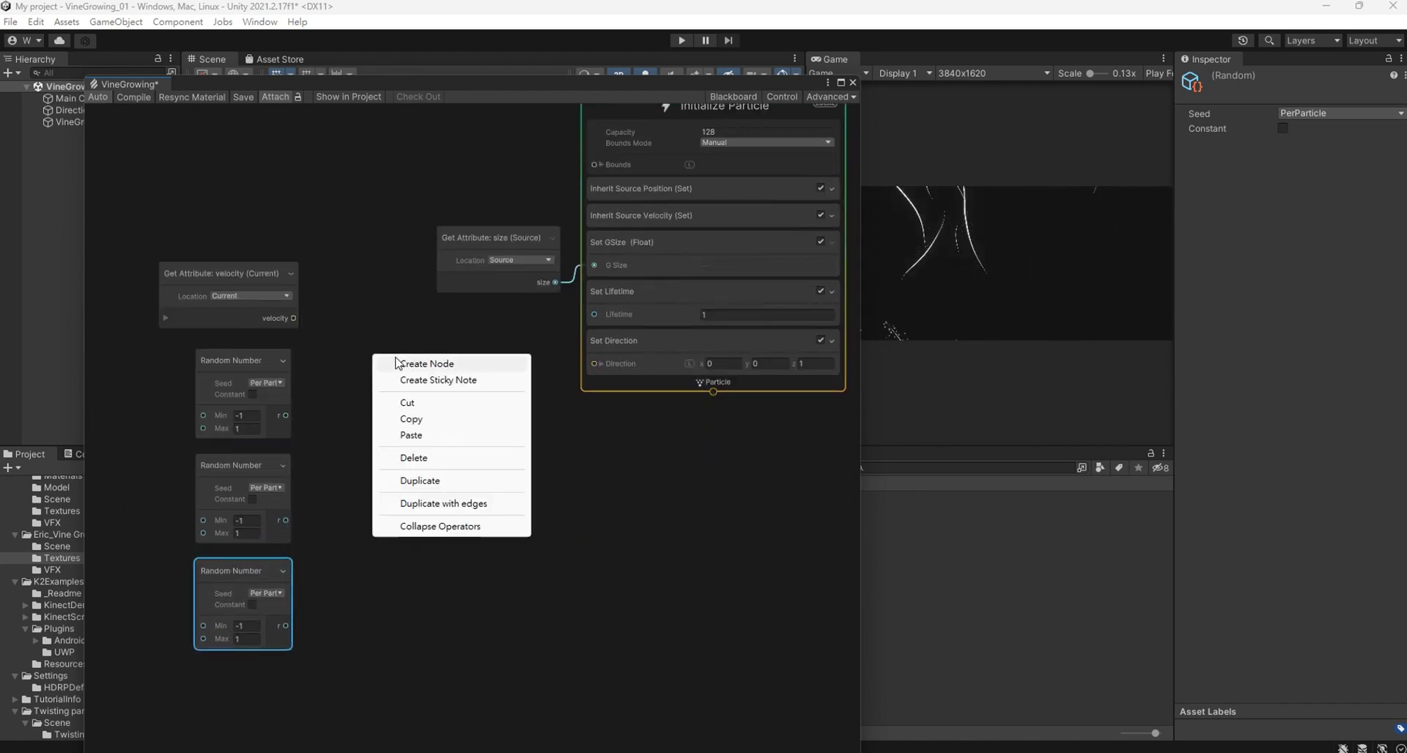
click(392, 365)
text(cro)
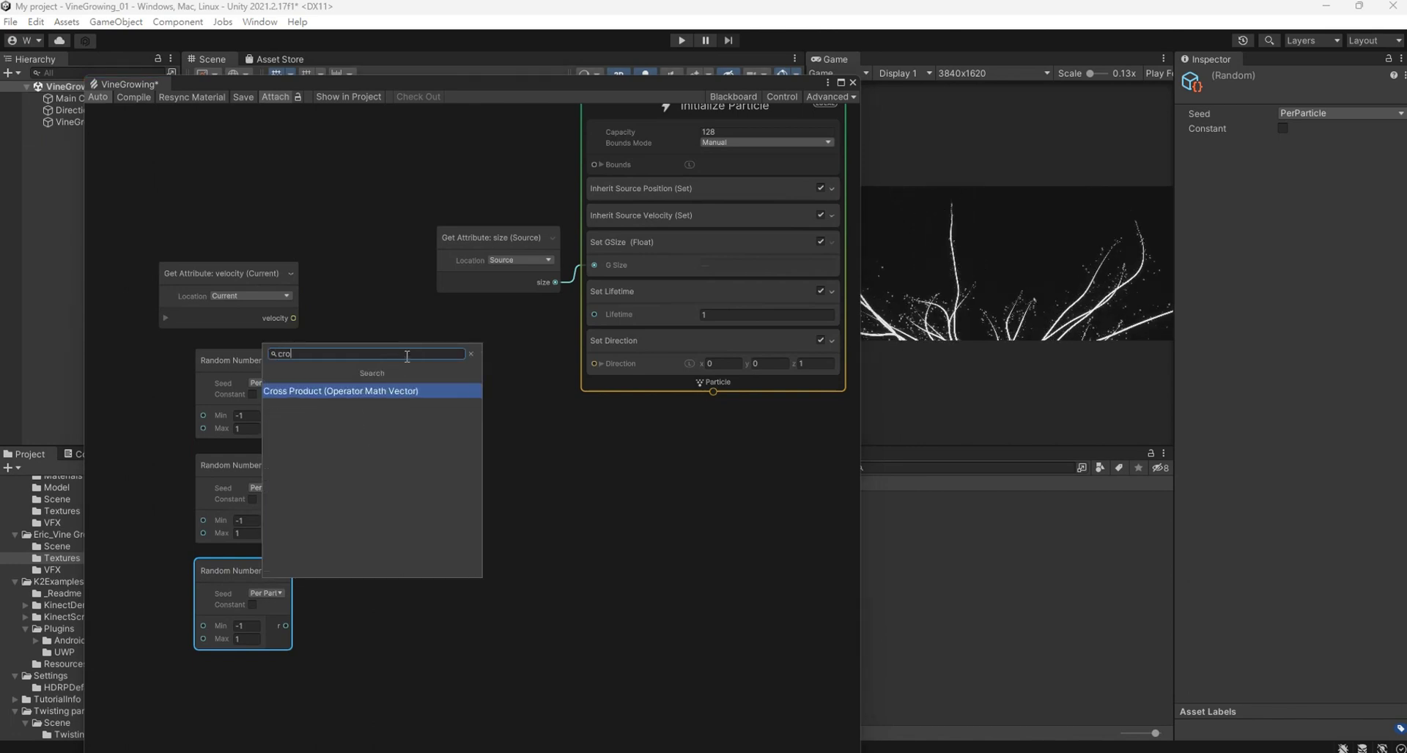
key(Return)
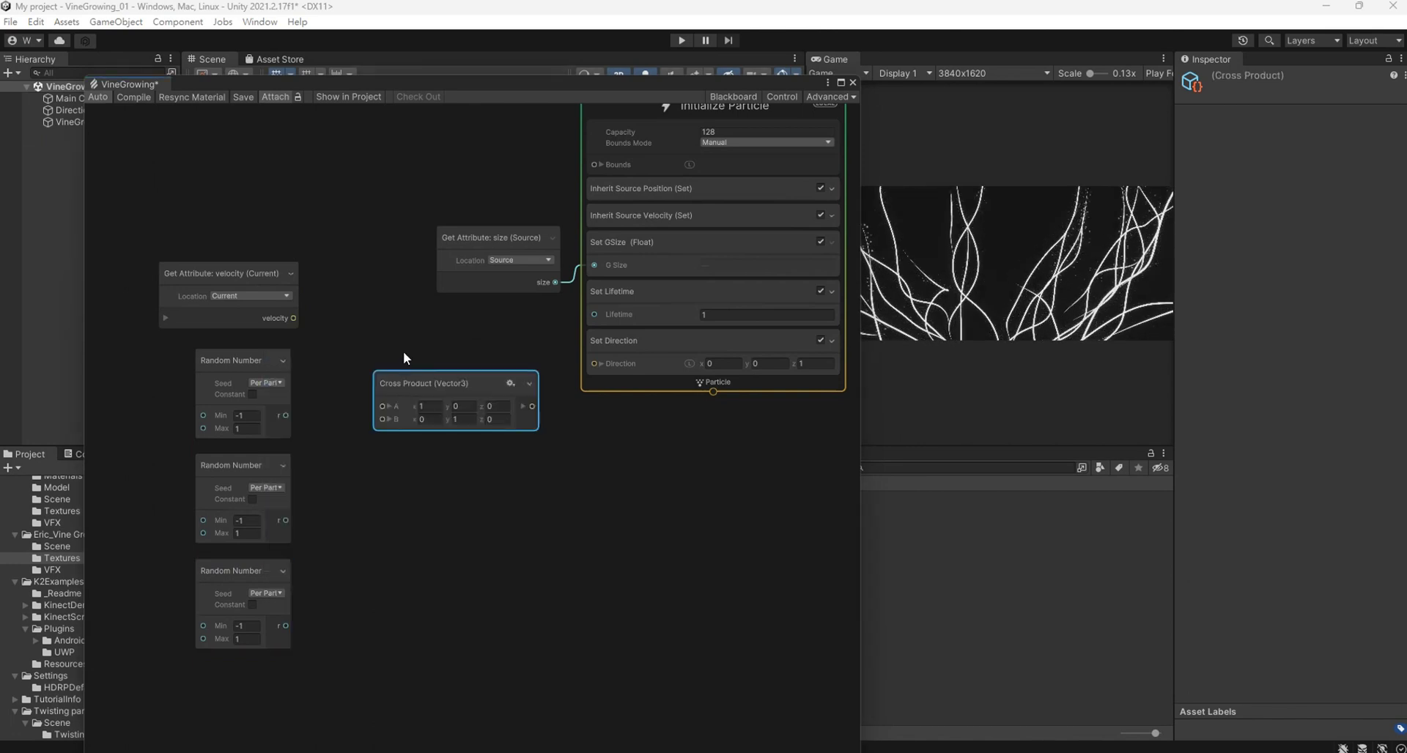
click(391, 420)
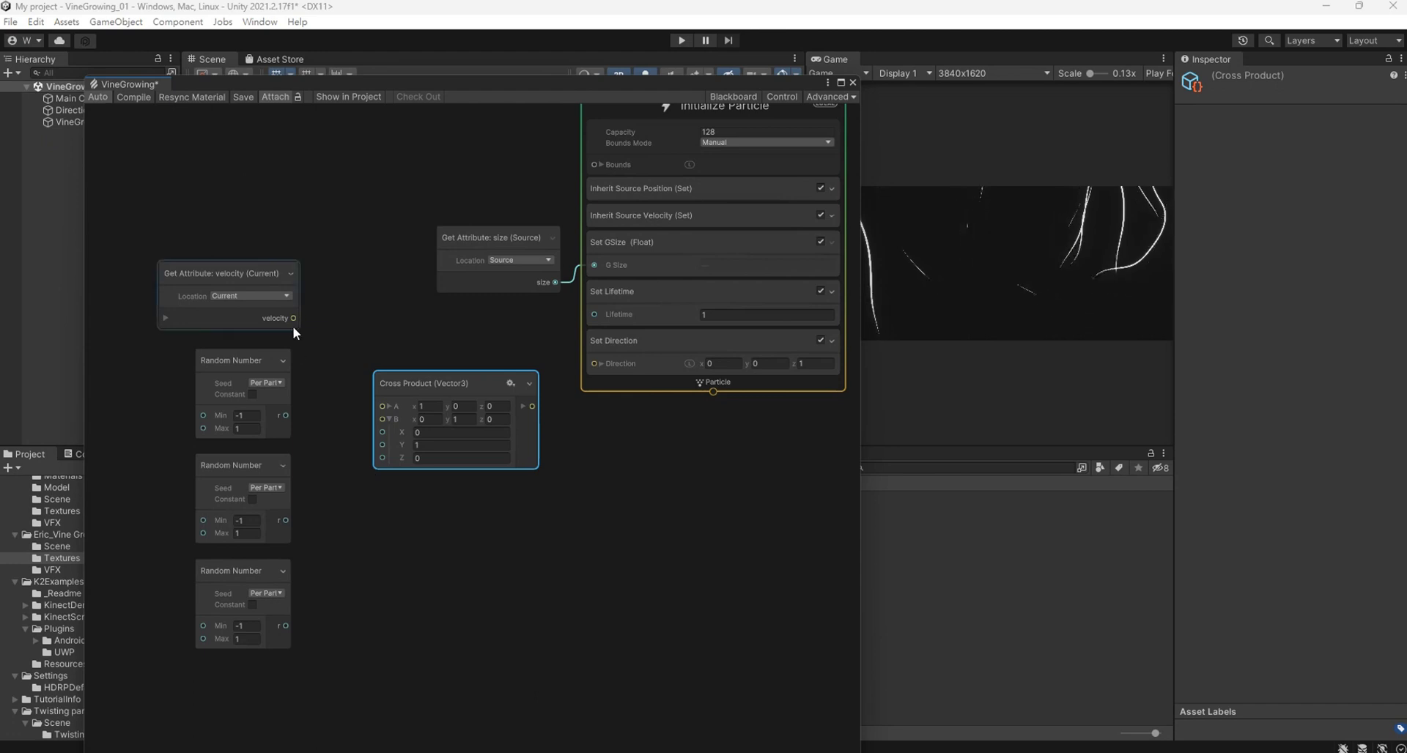
drag(293, 318, 358, 385)
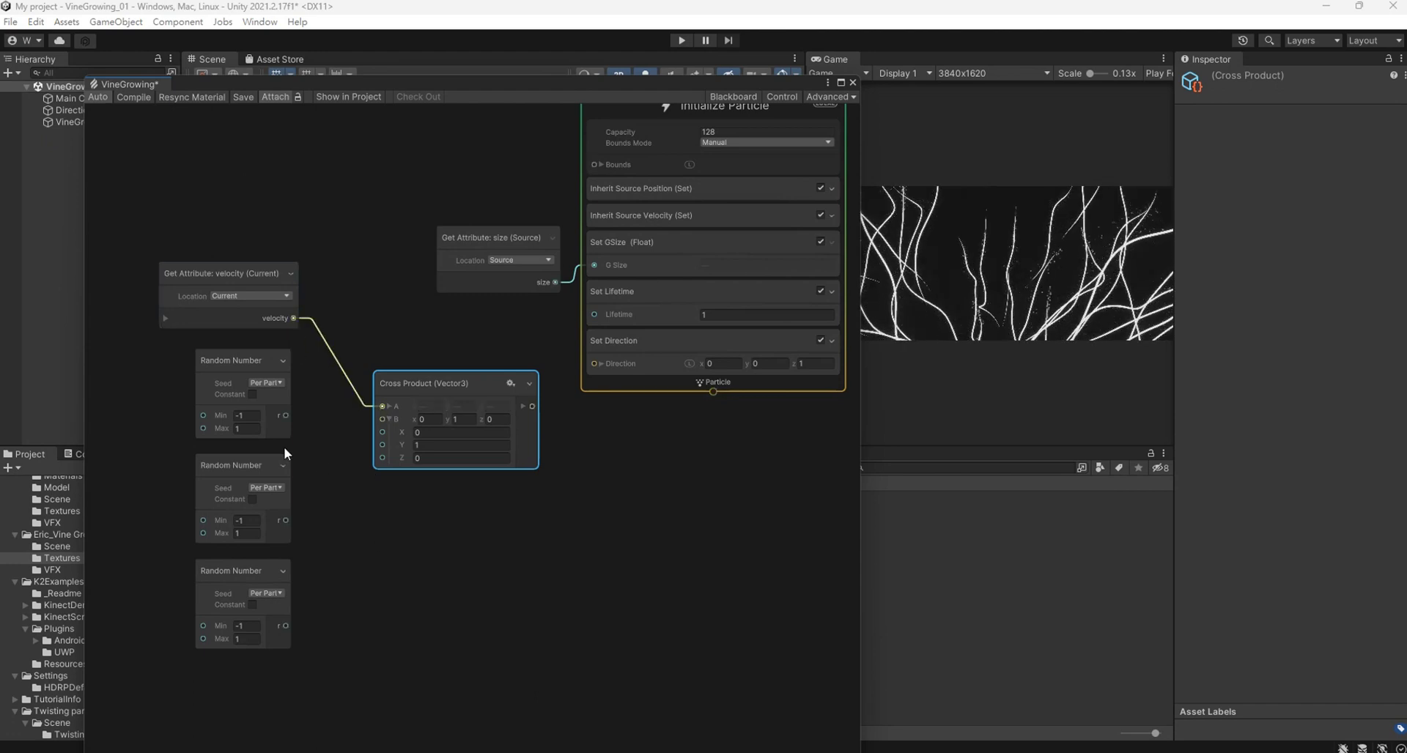
drag(286, 416, 371, 445)
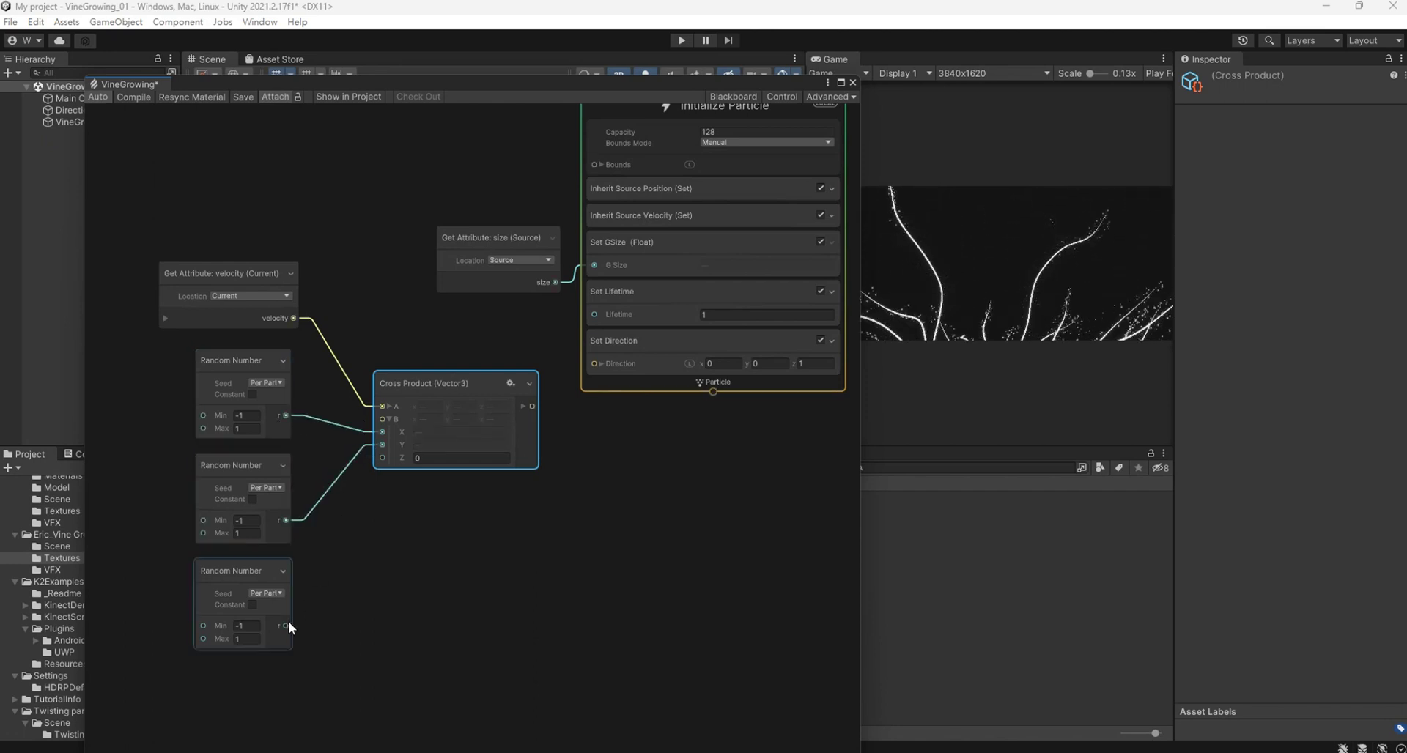
drag(286, 626, 386, 461)
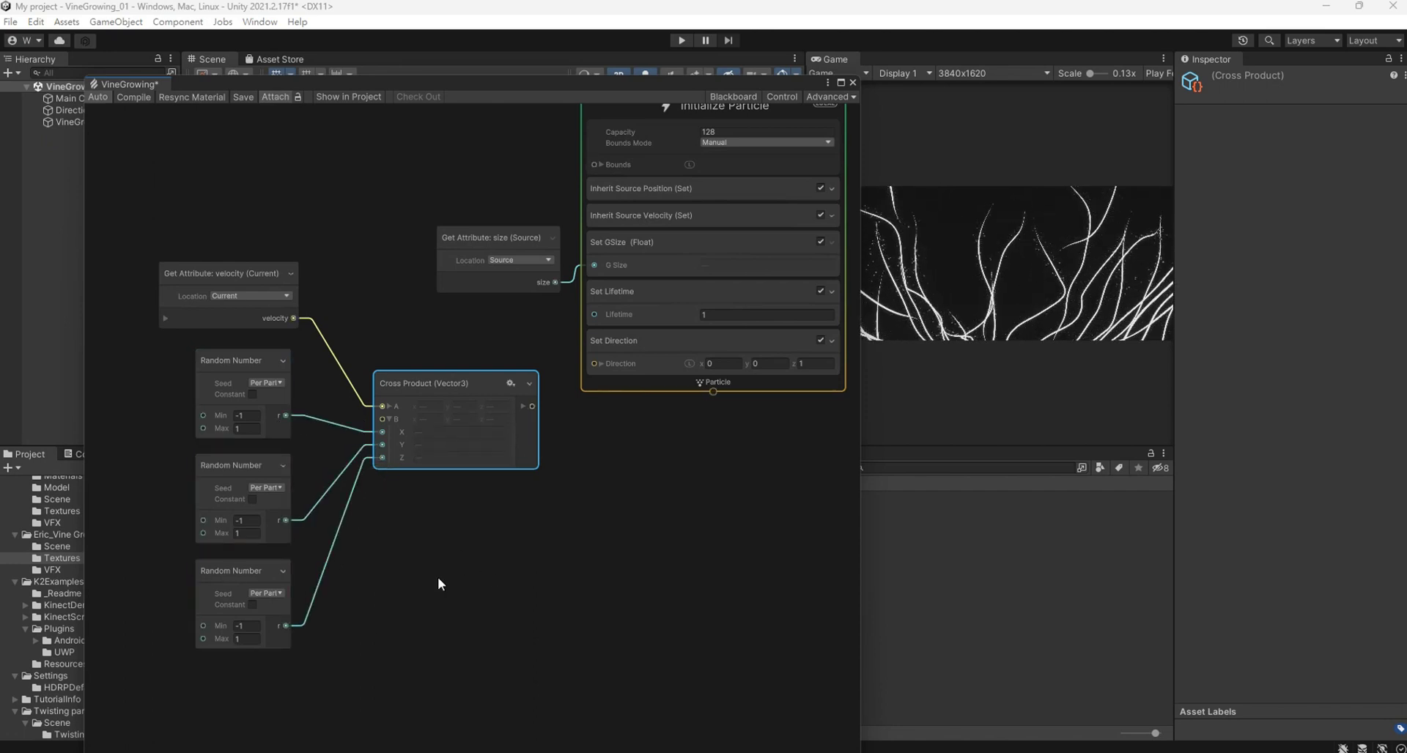
Normalize the cross product result and wire it into Set Direction.
scroll(720, 519, down, 1)
scroll(671, 551, down, 1)
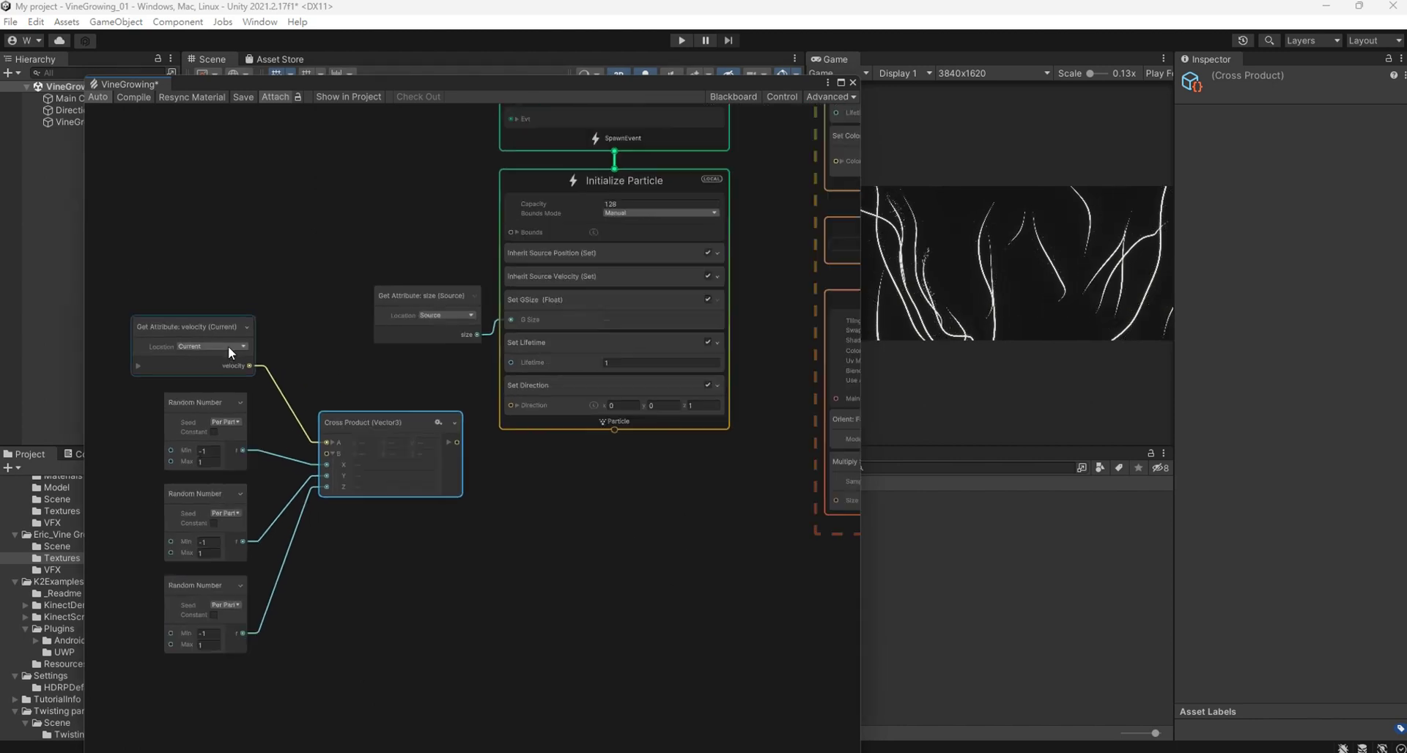
drag(125, 283, 327, 605)
drag(382, 420, 254, 409)
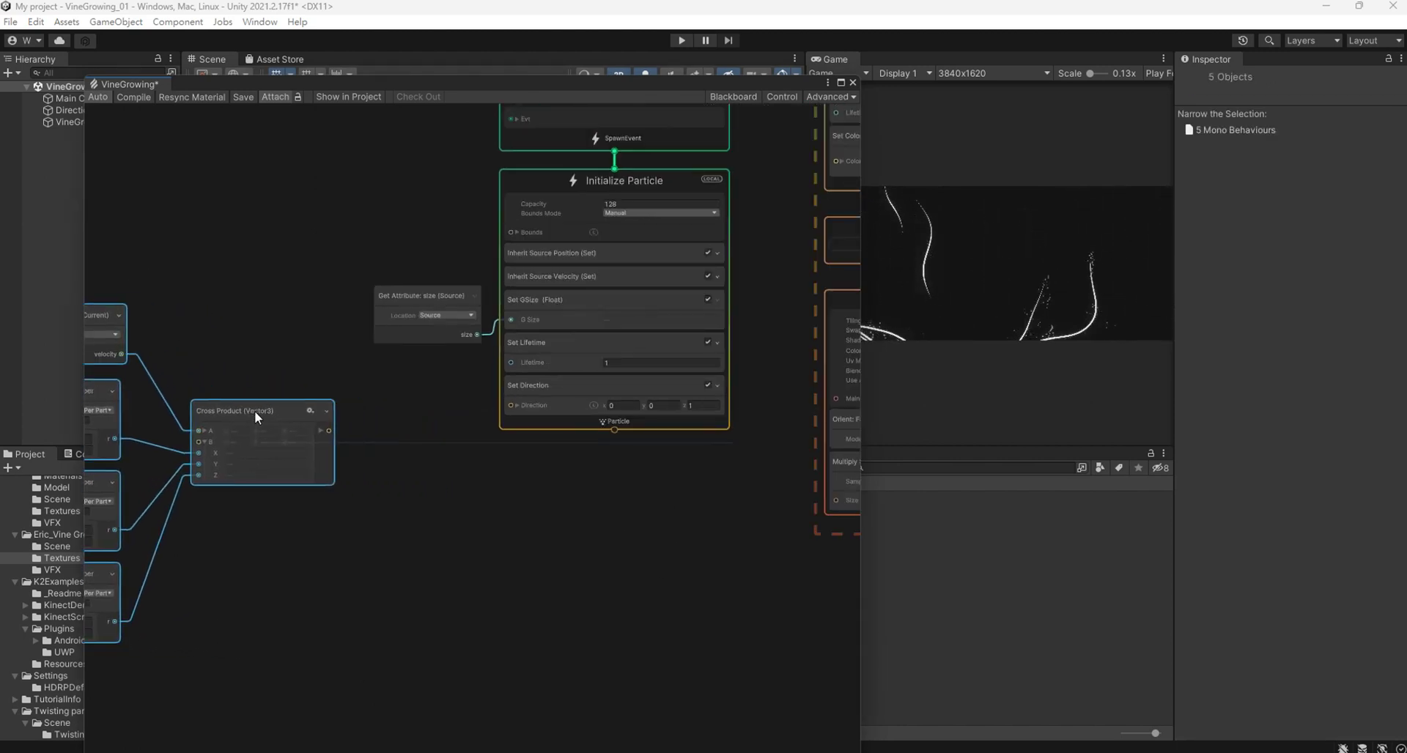
right_click(426, 433)
click(427, 435)
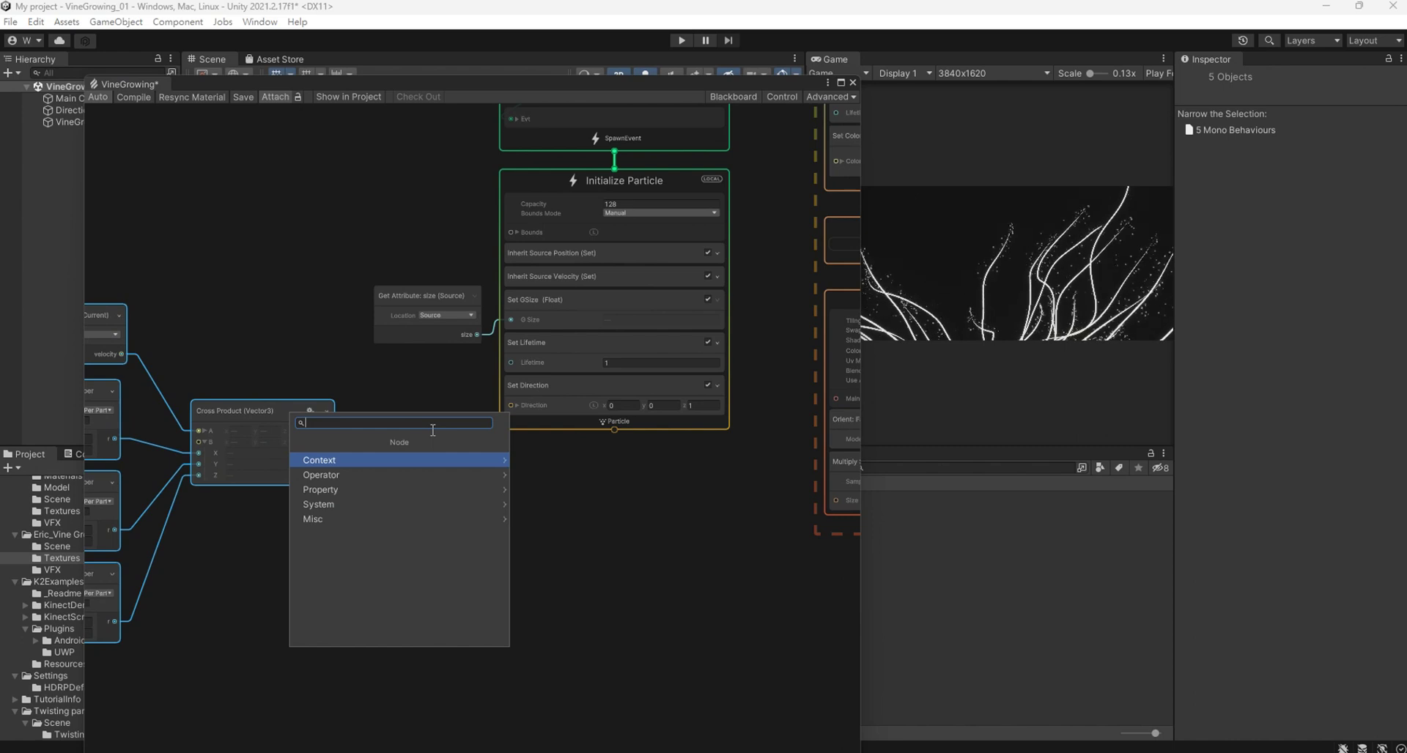
text(normalize)
key(Return)
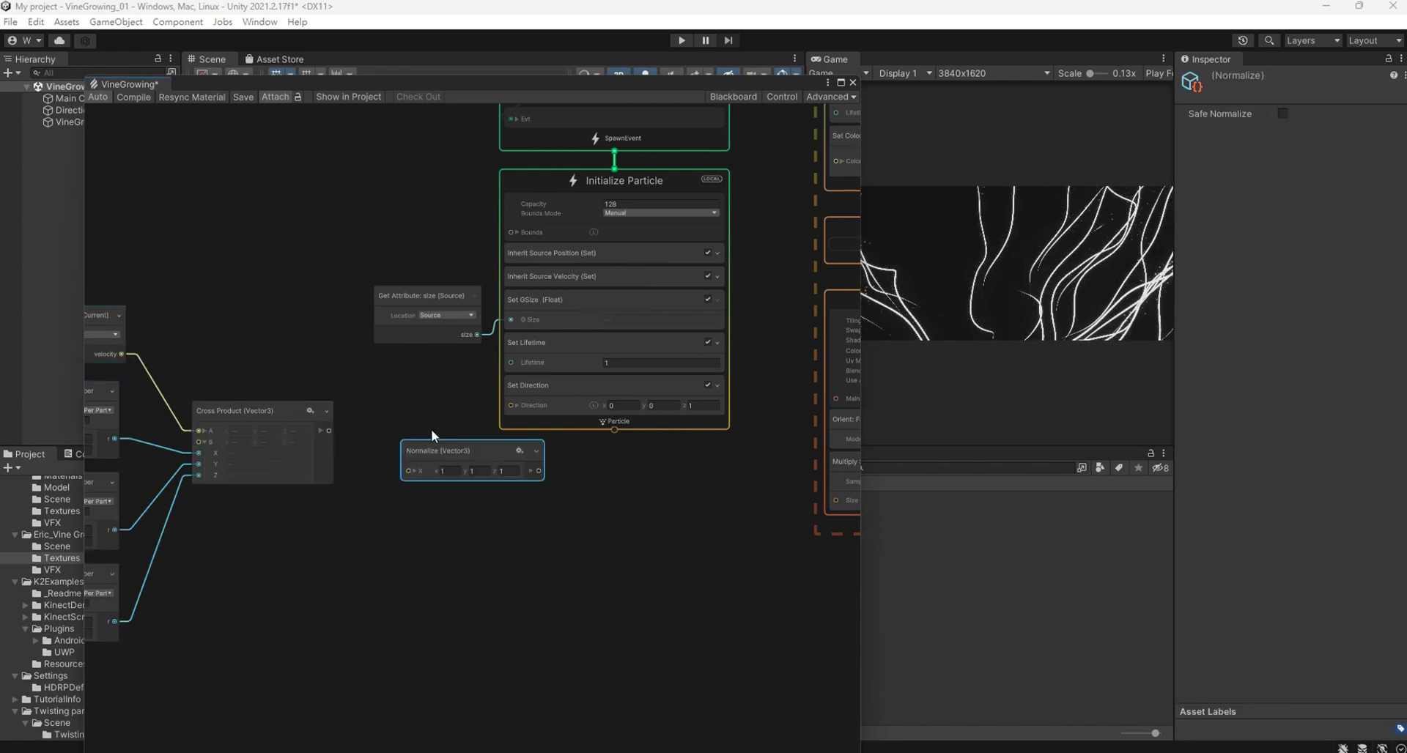
drag(328, 431, 350, 438)
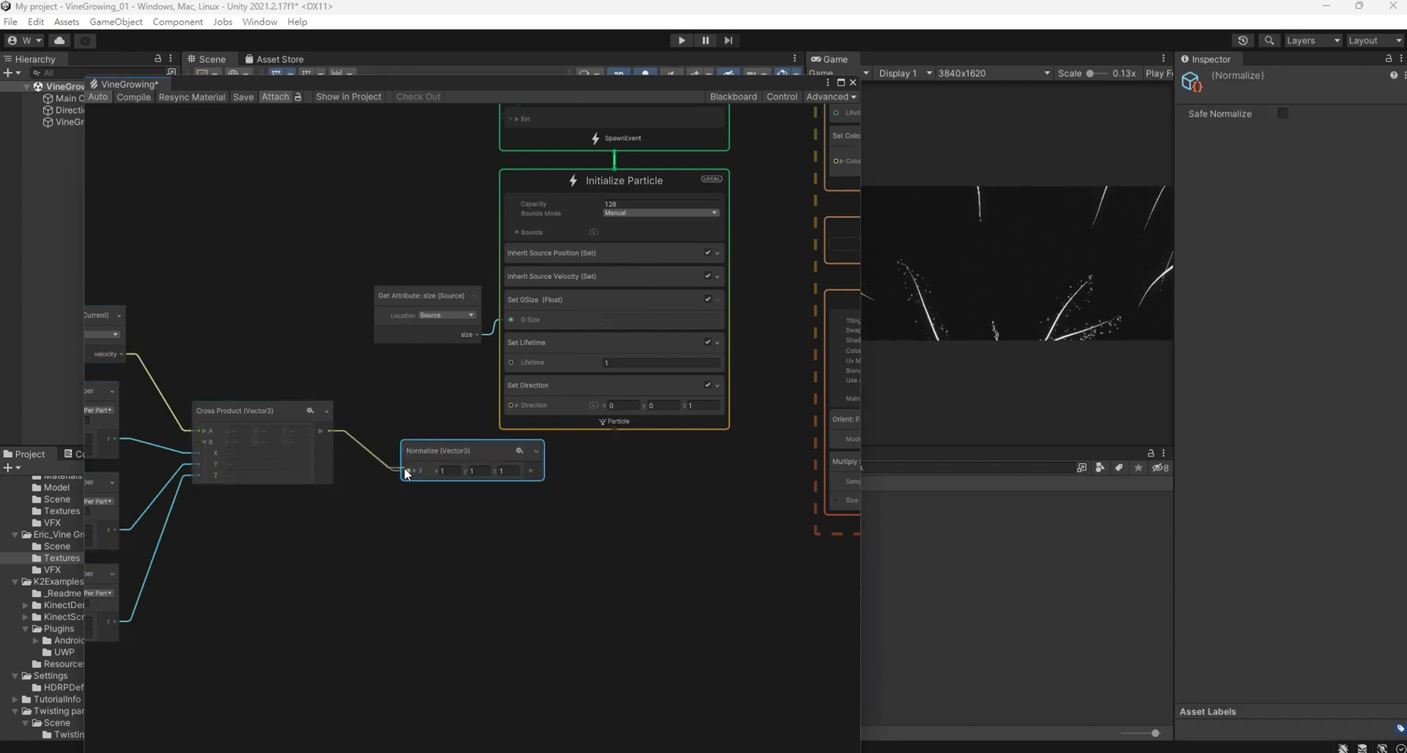
drag(454, 442, 406, 424)
drag(491, 453, 525, 403)
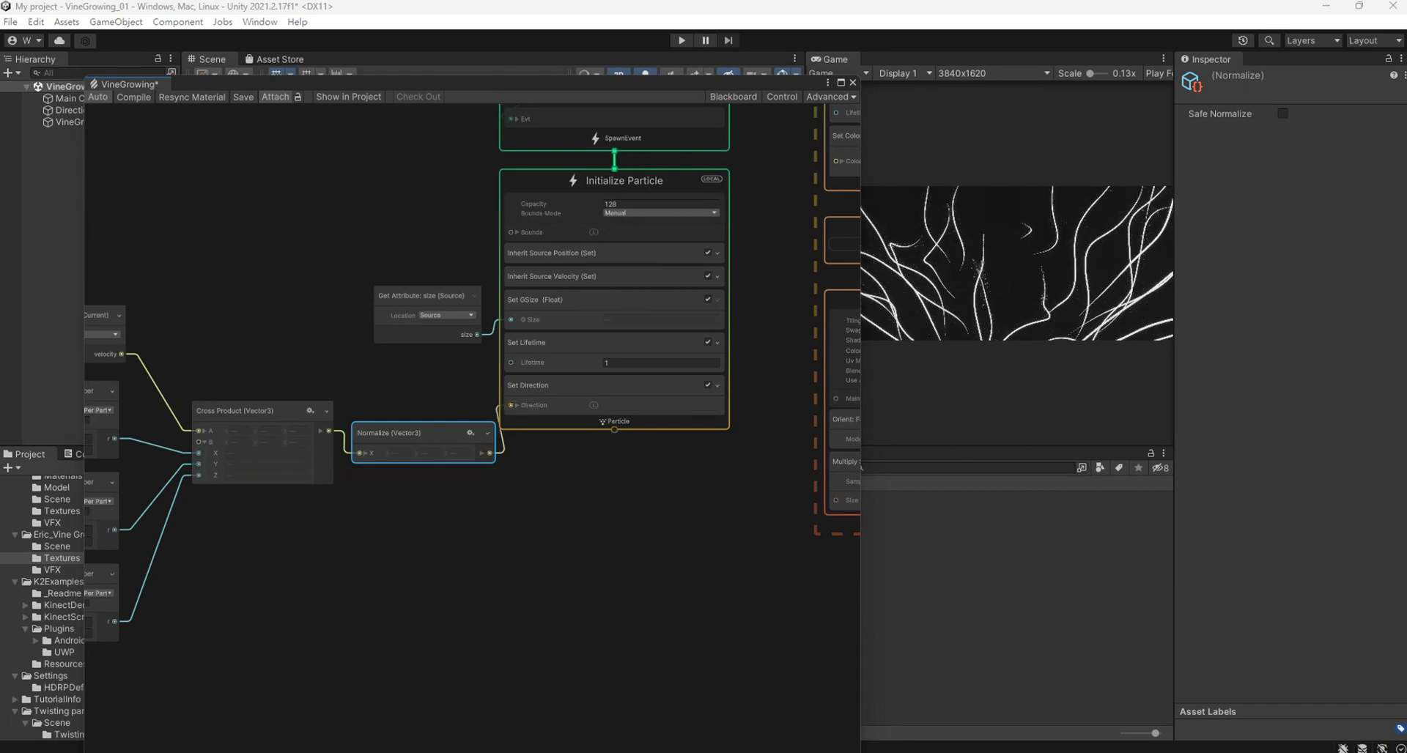
drag(614, 430, 610, 486)
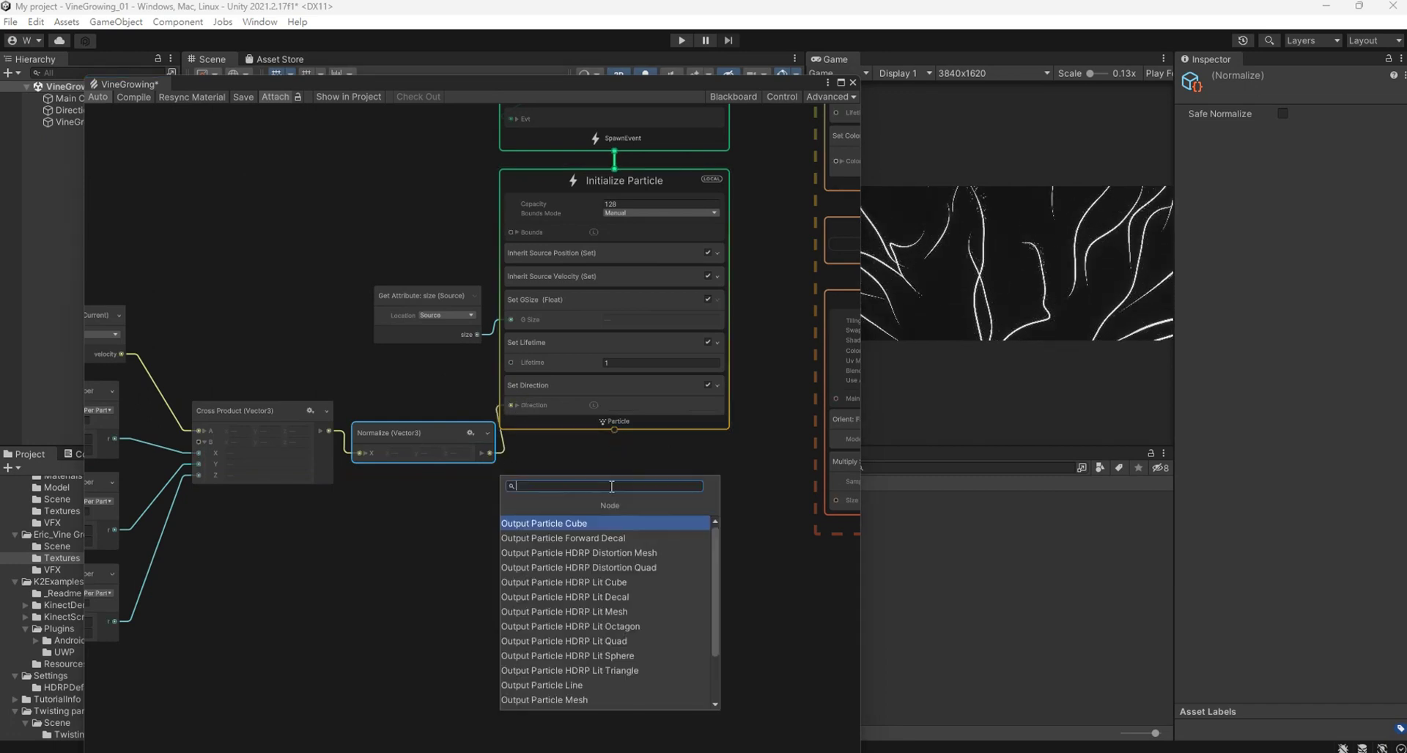
Link an Update Particle context below Initialize Particle and give it a Force block in Absolute mode.
text(up)
key(Return)
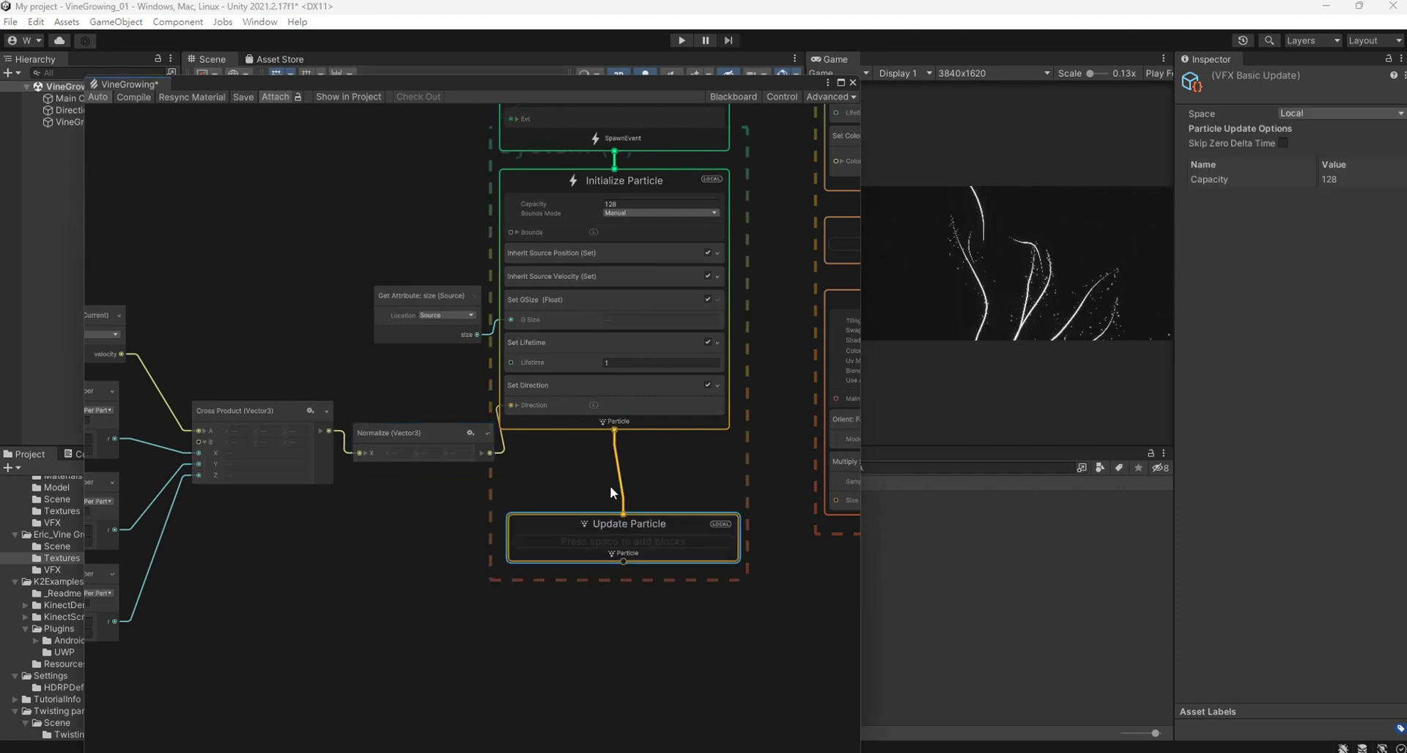
drag(573, 494, 576, 494)
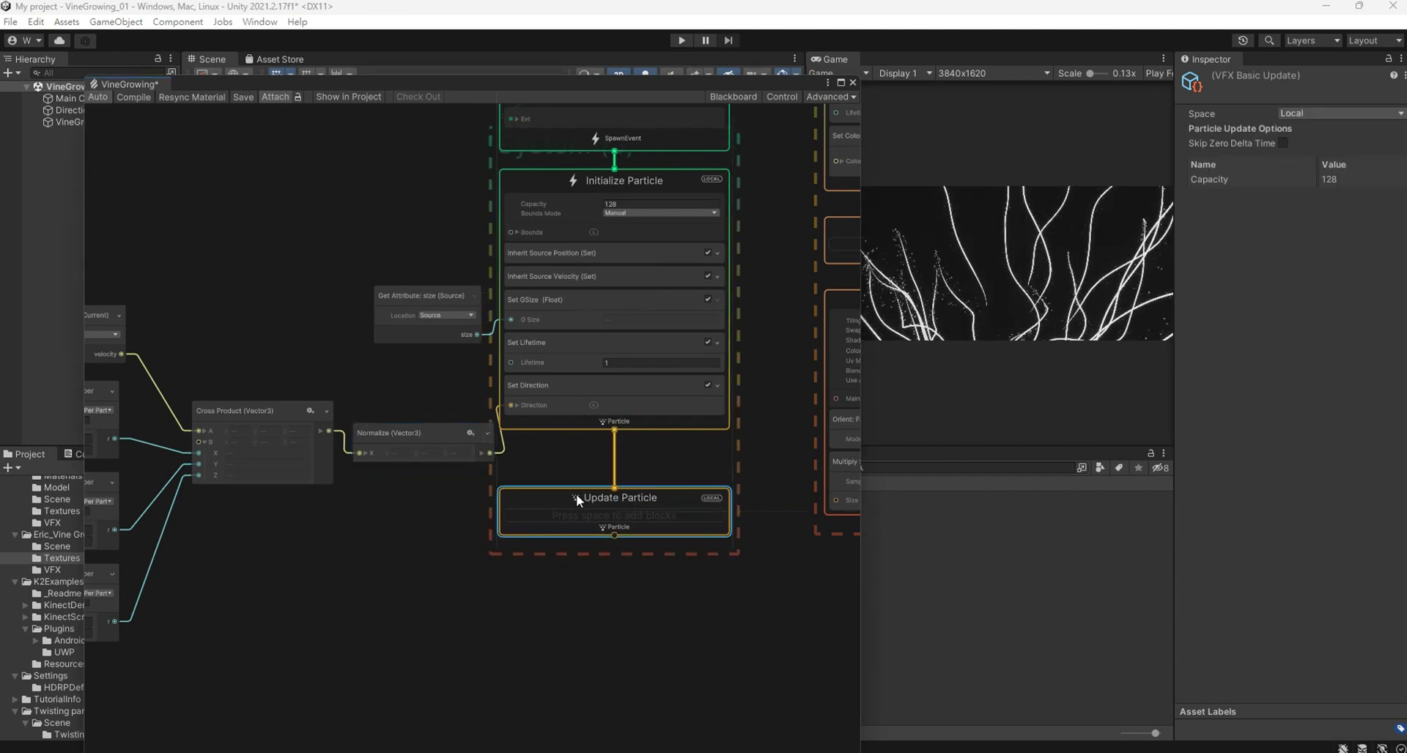
right_click(665, 521)
click(669, 524)
text(for)
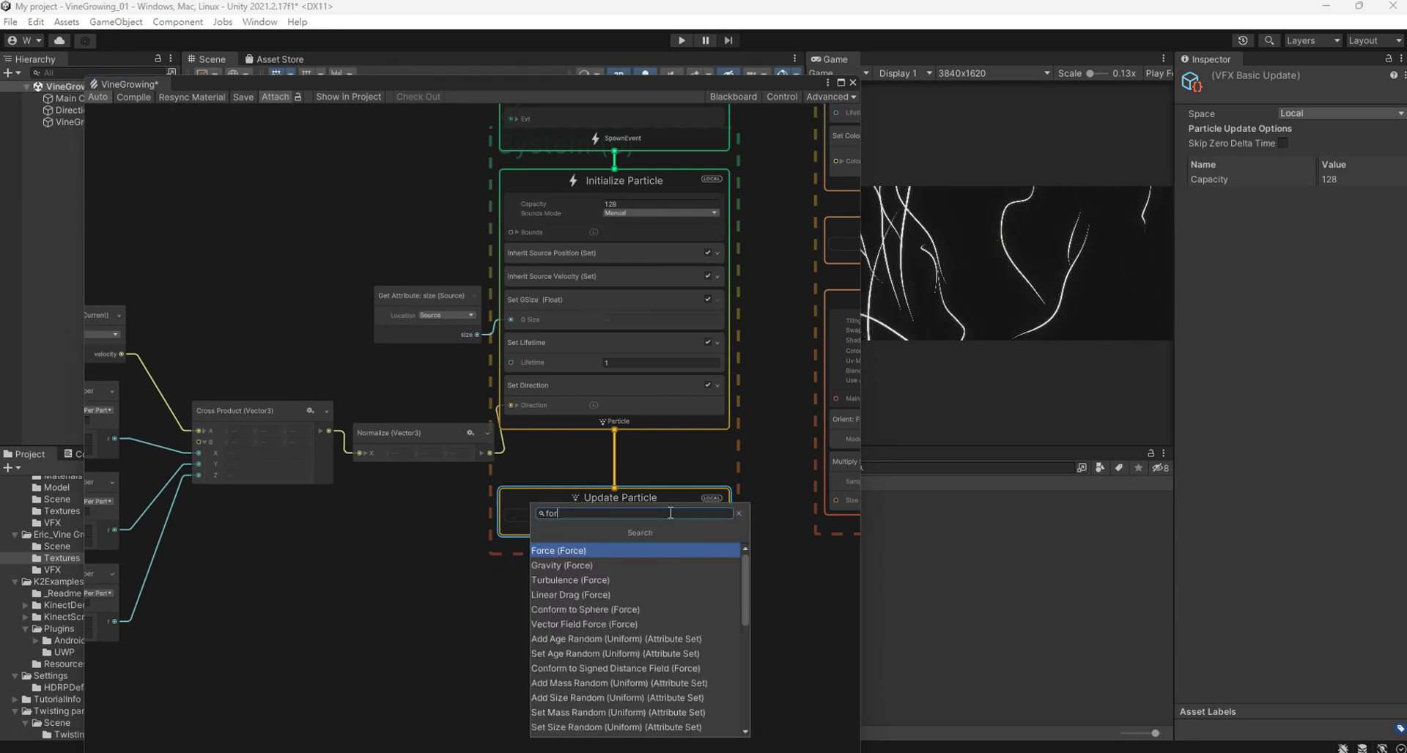
key(Return)
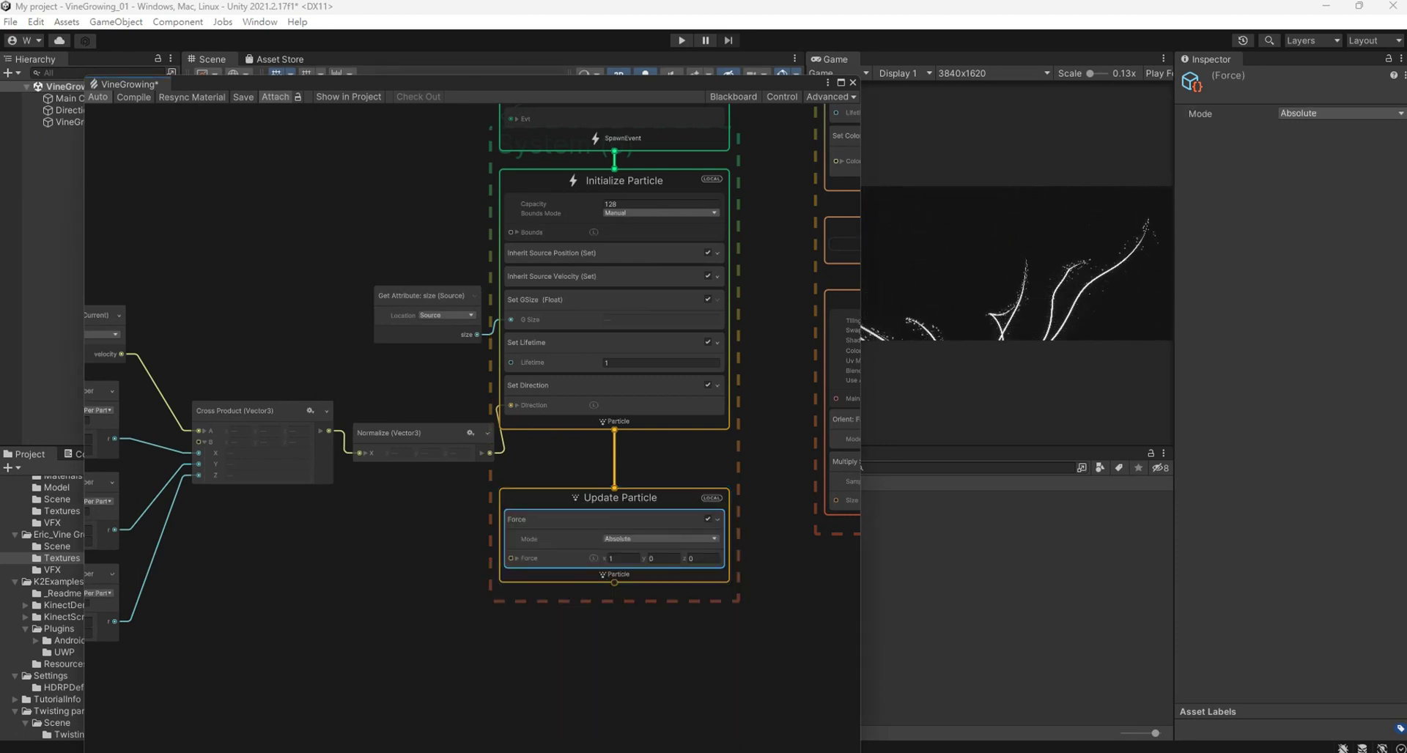
scroll(548, 564, down, 2)
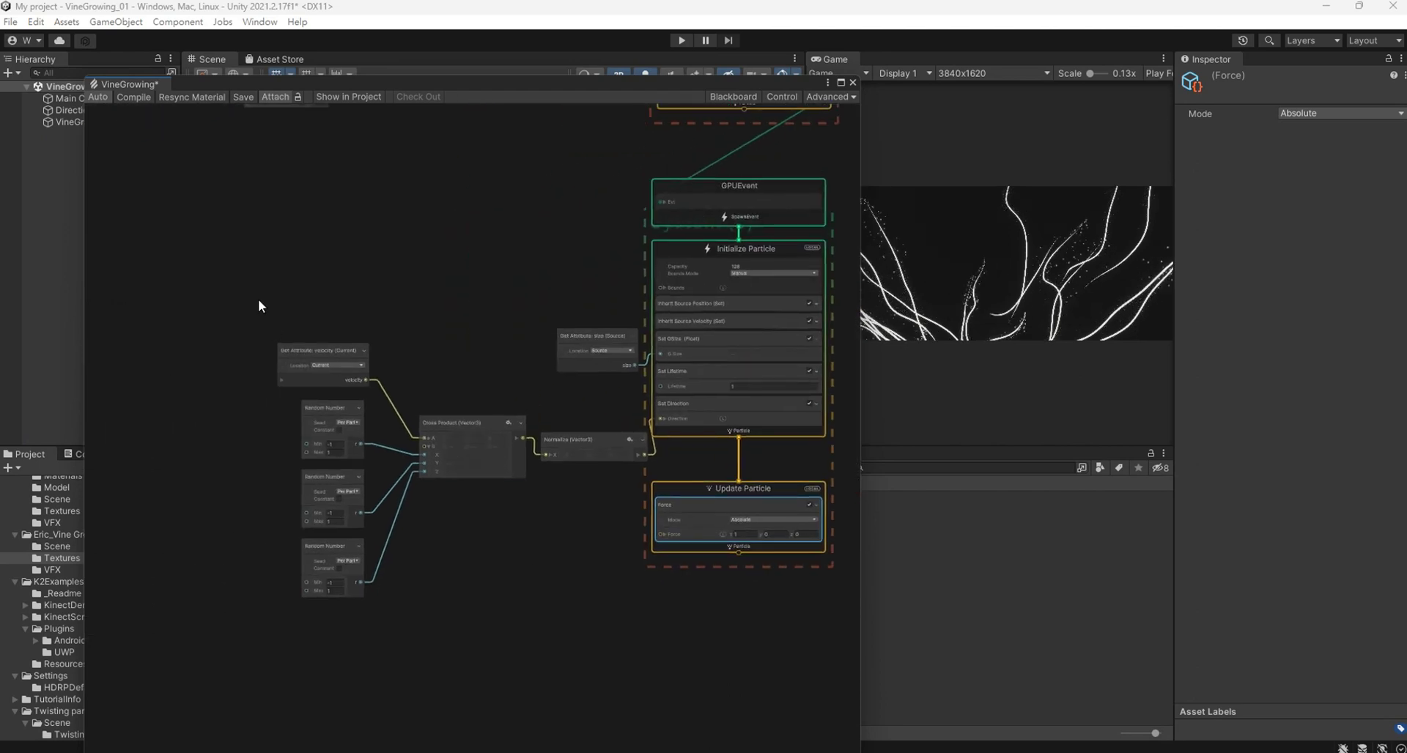
Shift the existing direction nodes aside and add a Get Attribute velocity (Current) node.
drag(258, 301, 516, 620)
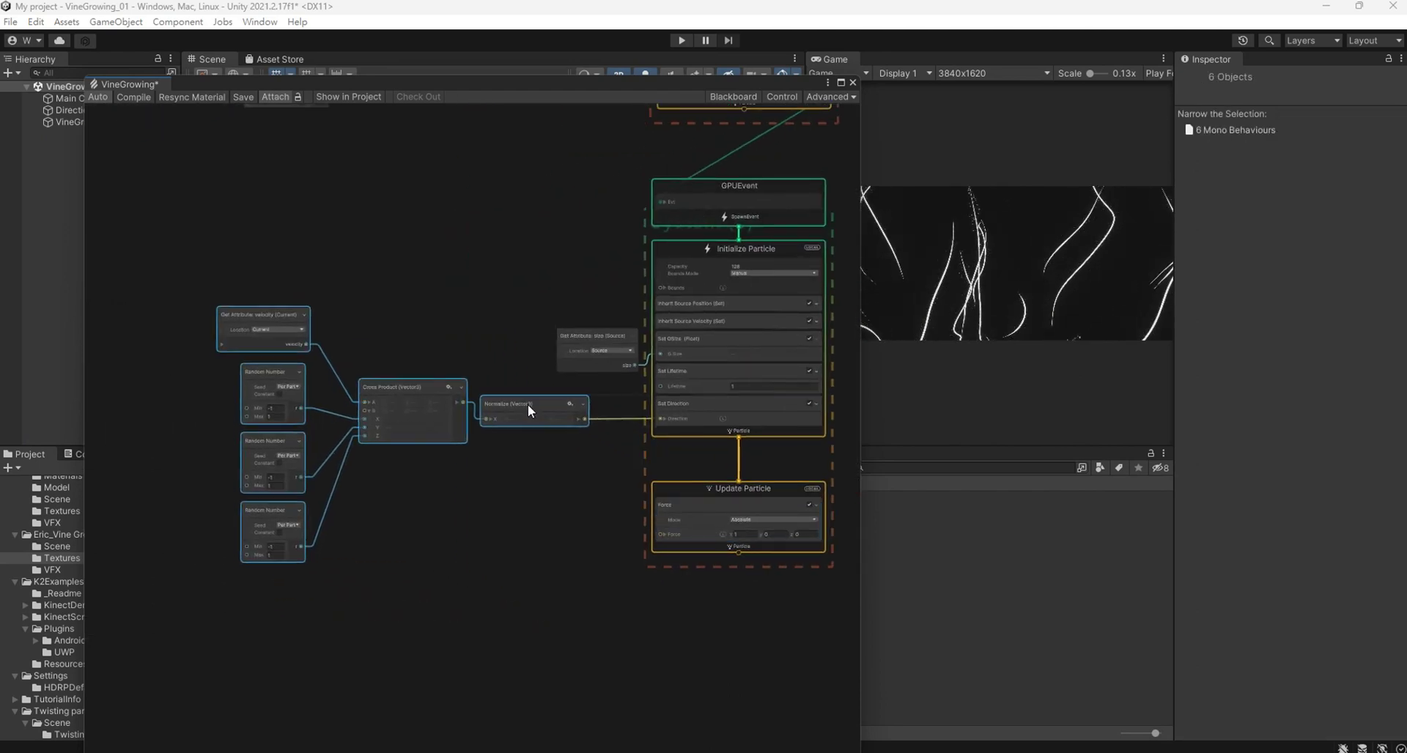
drag(590, 438, 519, 402)
click(373, 520)
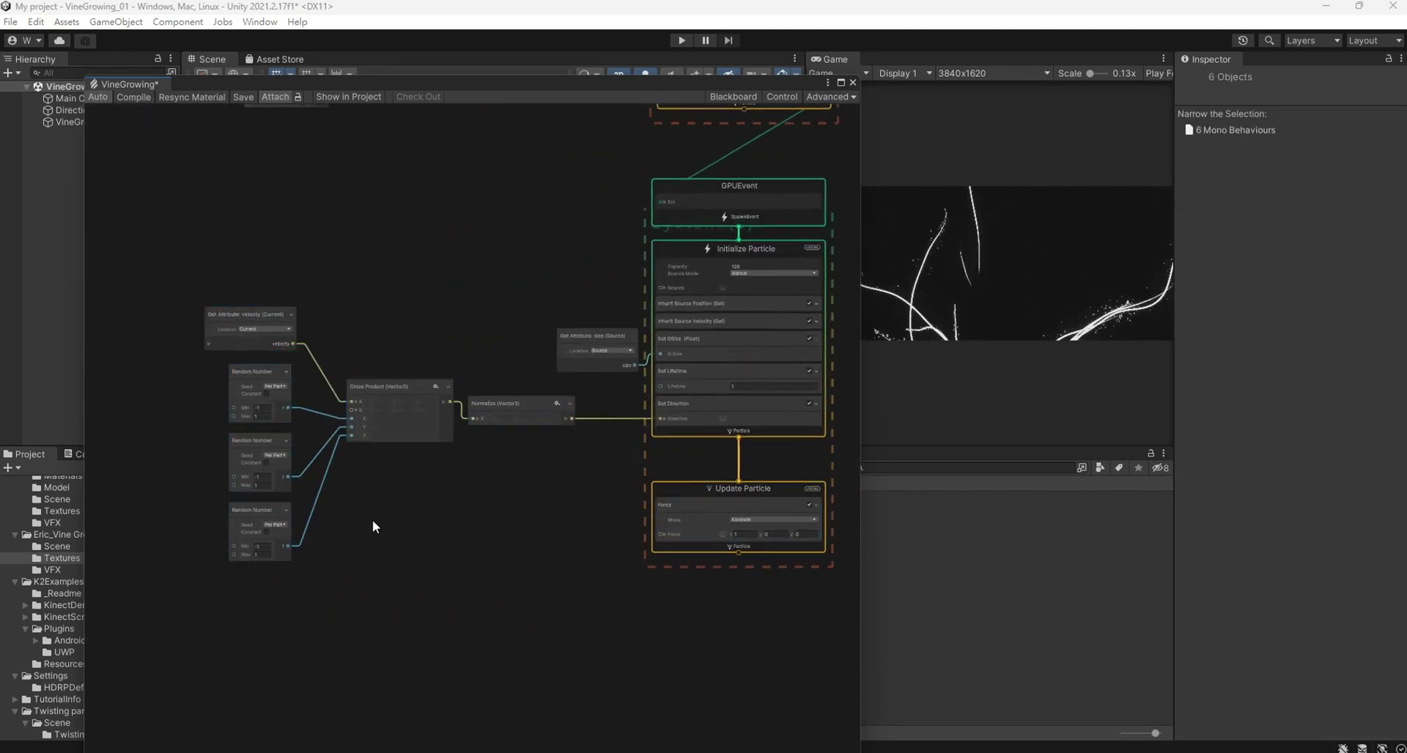
right_click(372, 520)
click(406, 529)
text(get att)
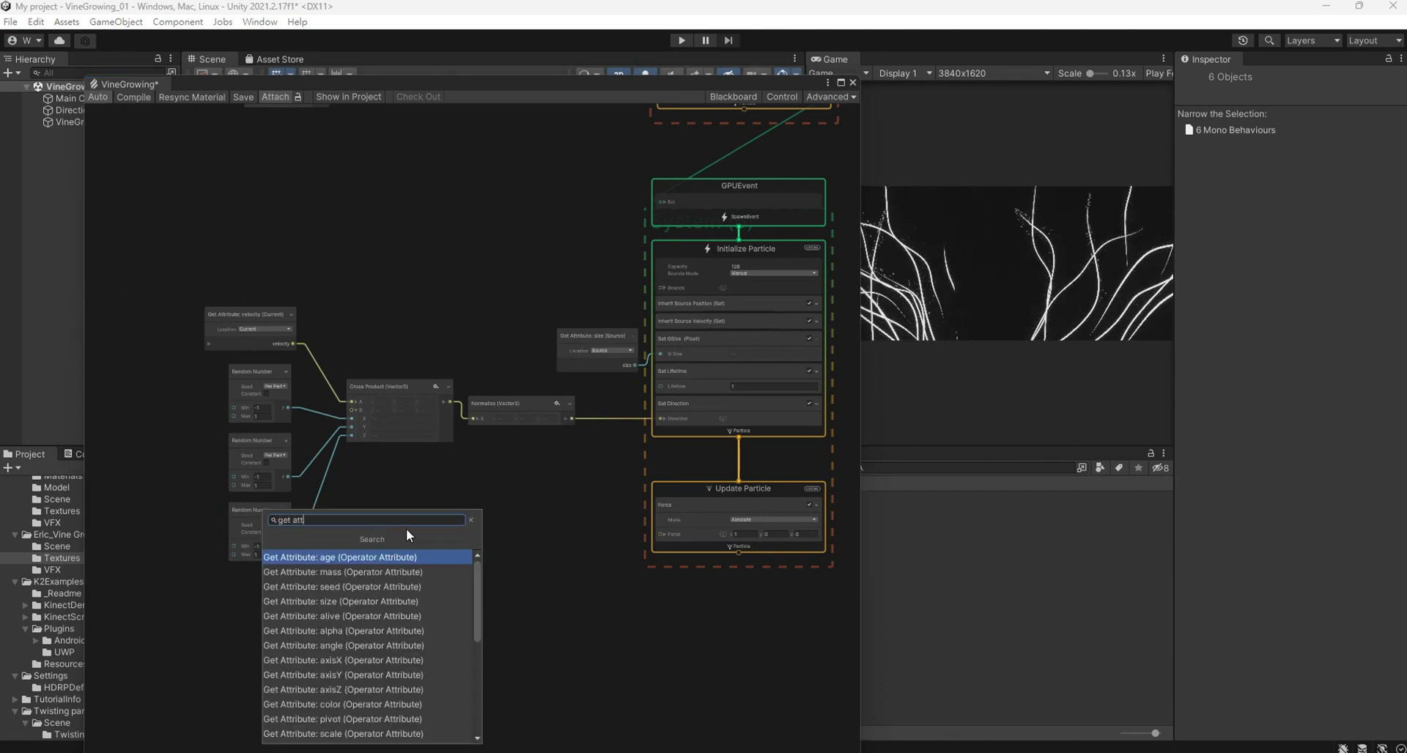
text( ve)
key(Down)
key(Return)
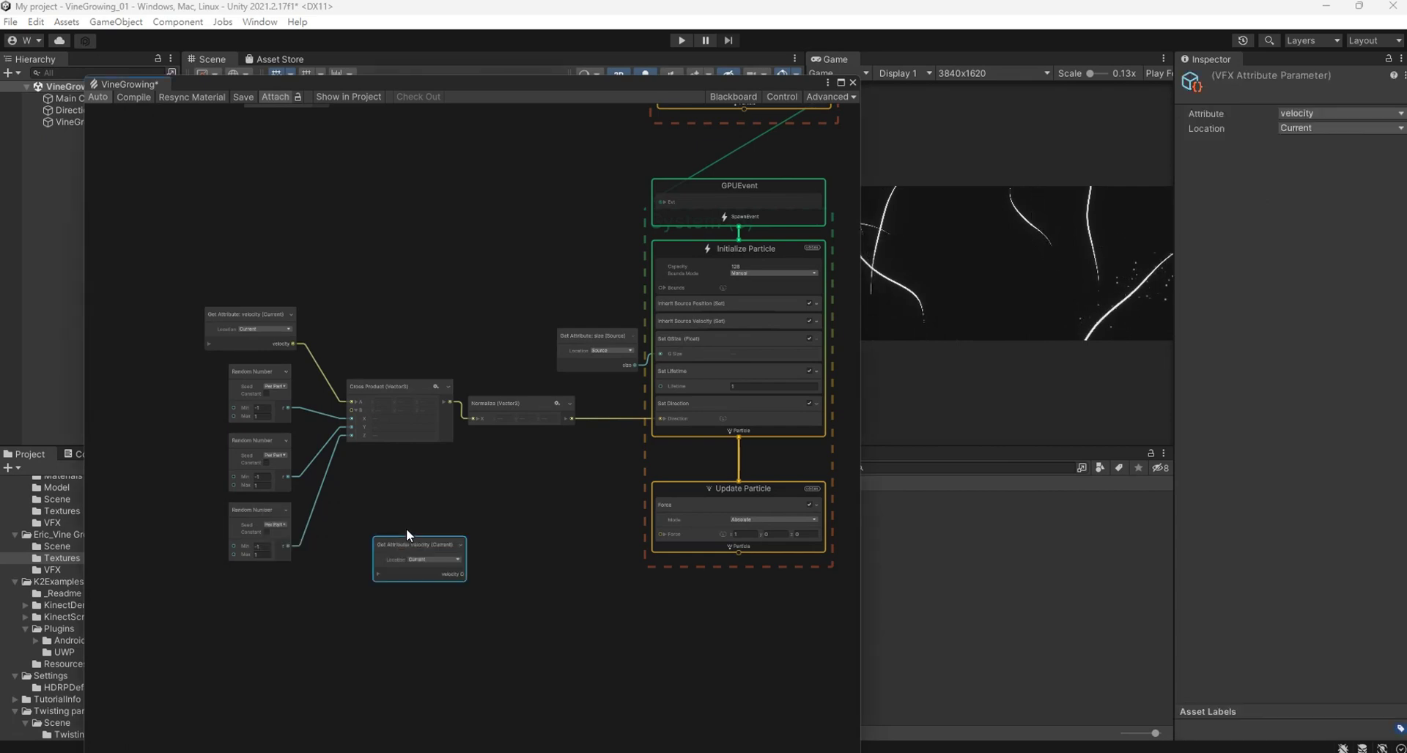
scroll(483, 624, up, 2)
drag(352, 503, 310, 504)
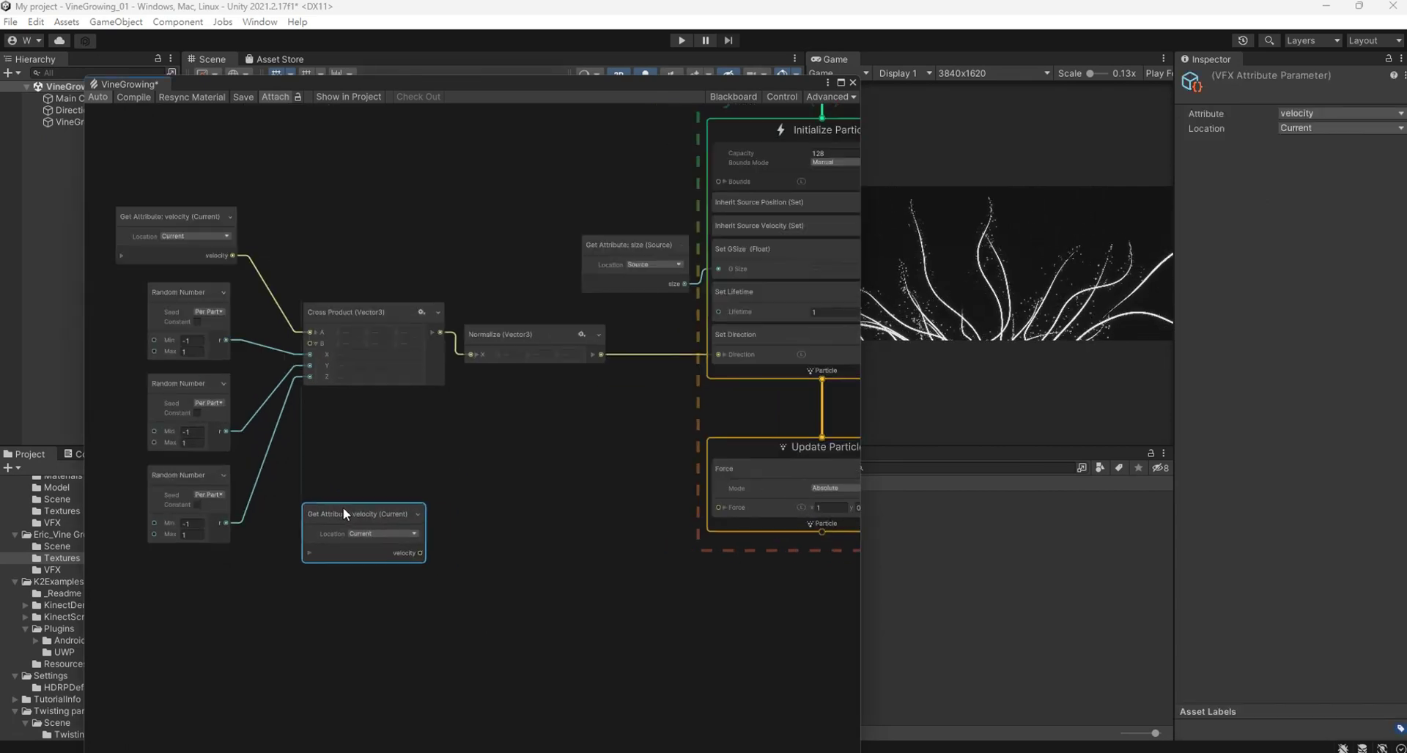
Add a Get Attribute direction node and a Cross Product with velocity in input A.
right_click(342, 618)
click(410, 464)
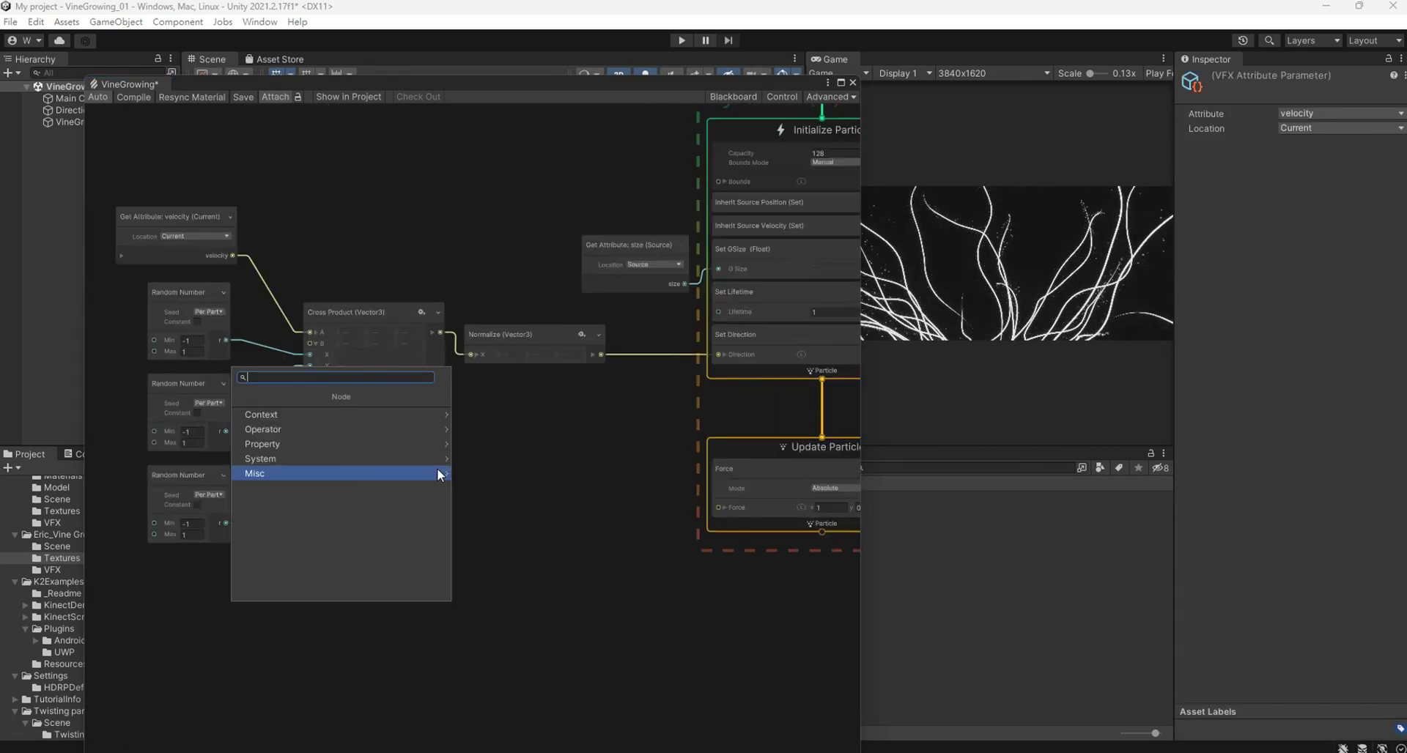
text(direction)
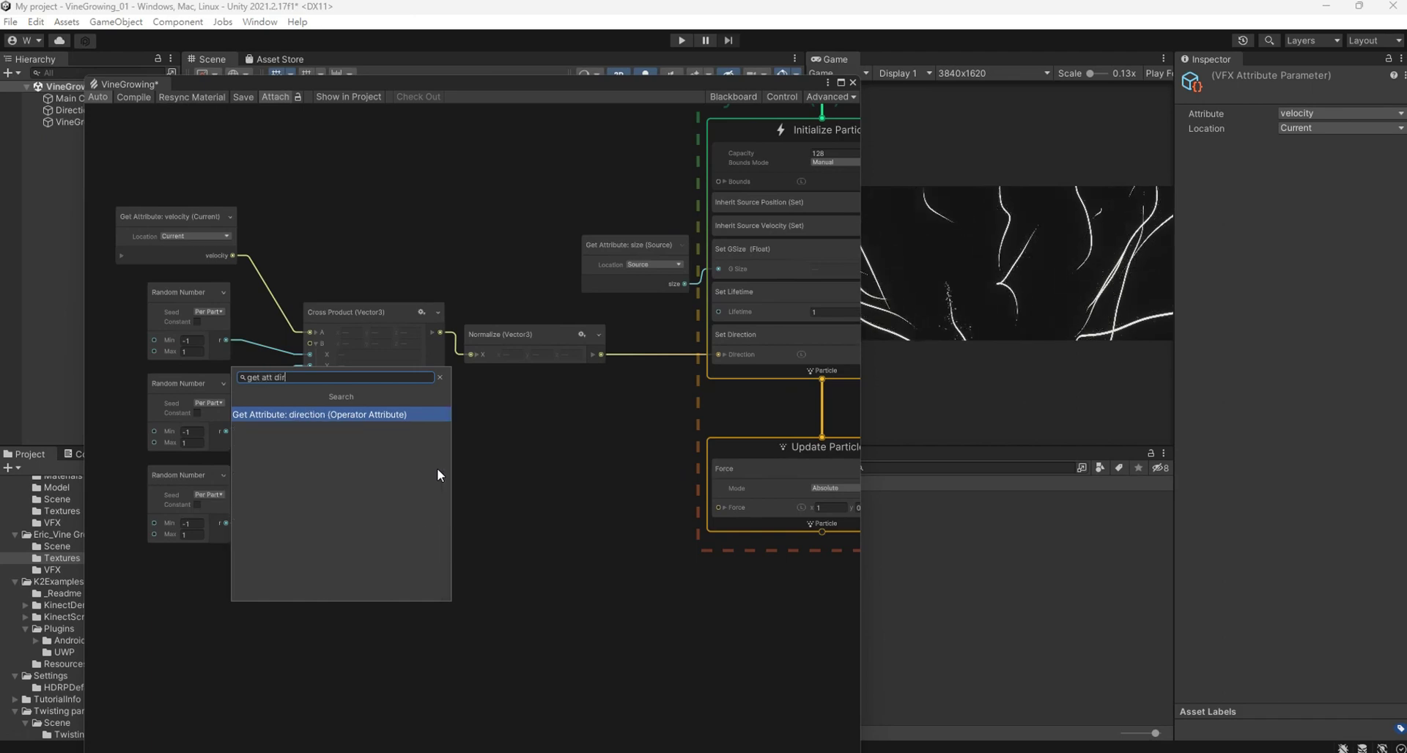
key(Return)
drag(400, 641, 322, 600)
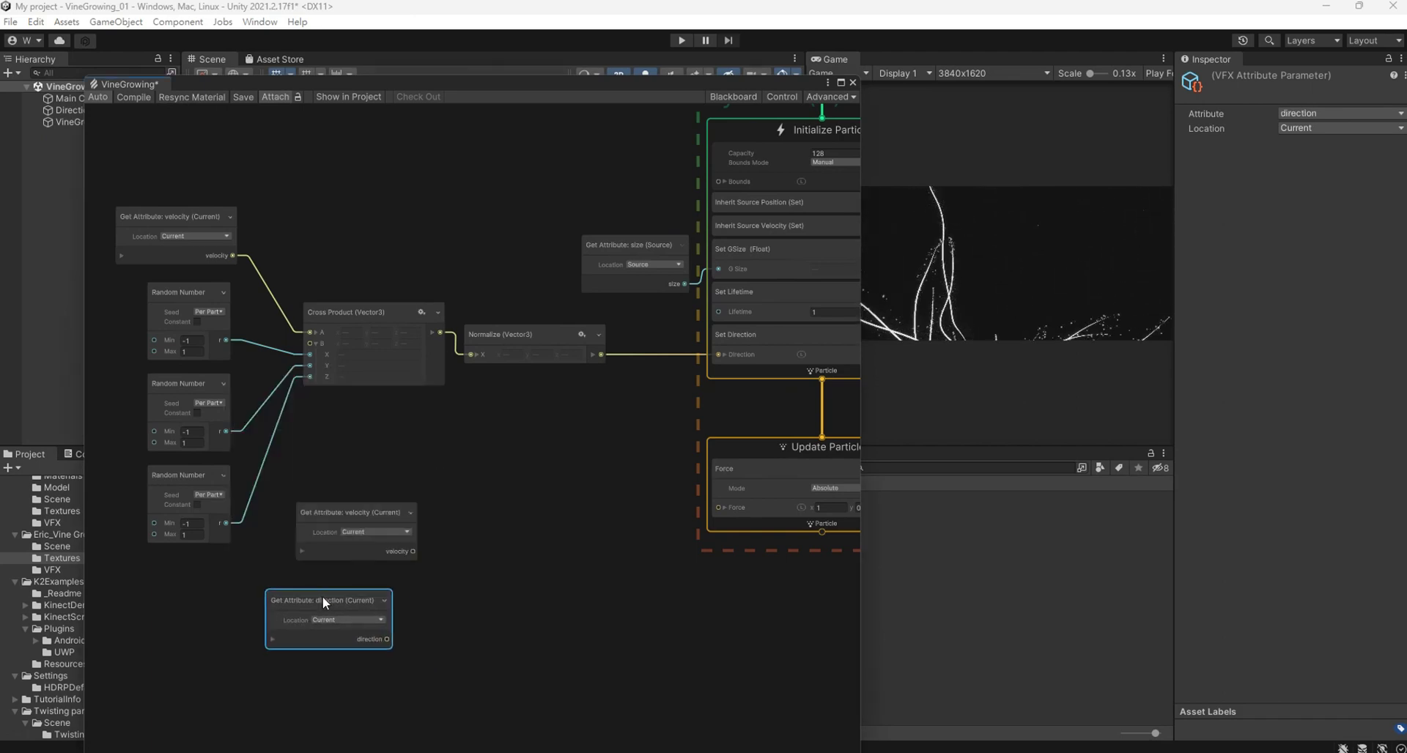
right_click(453, 548)
click(477, 543)
text(cros)
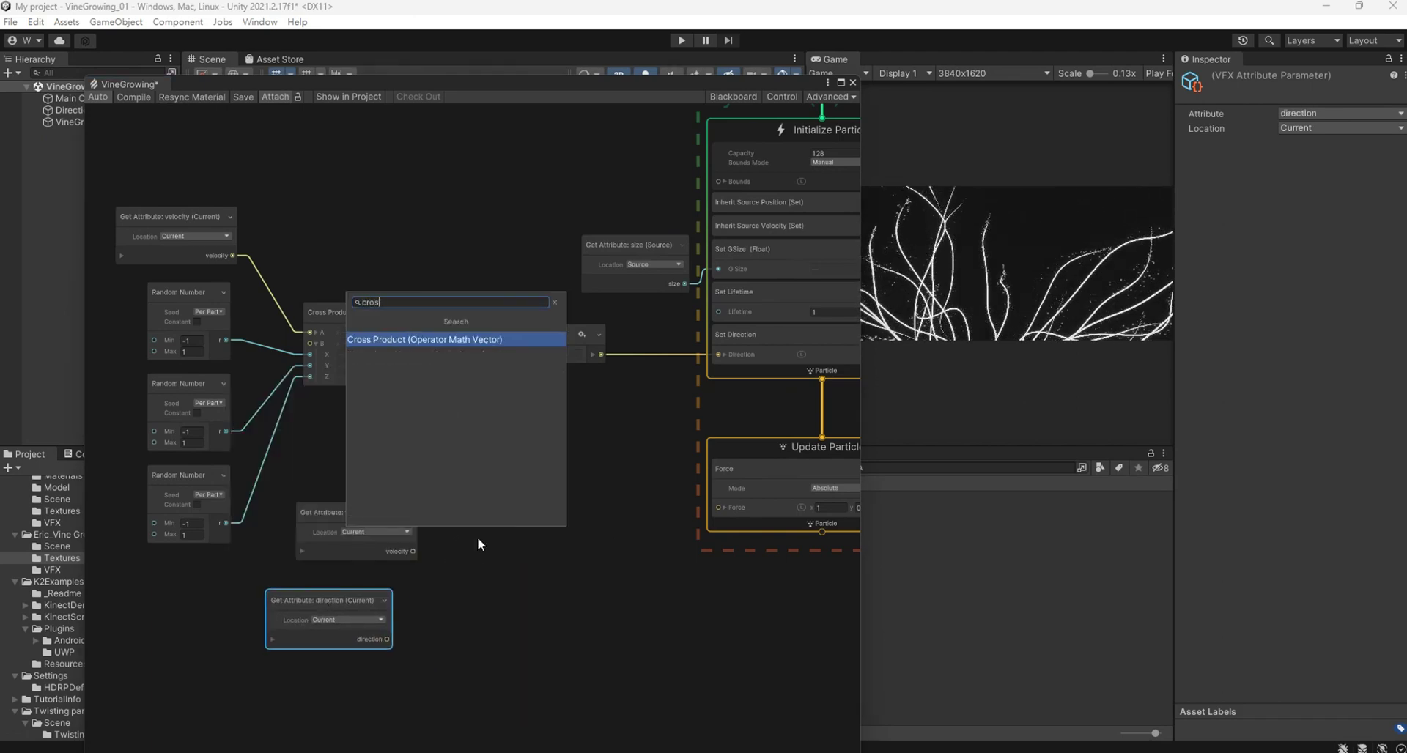
key(Return)
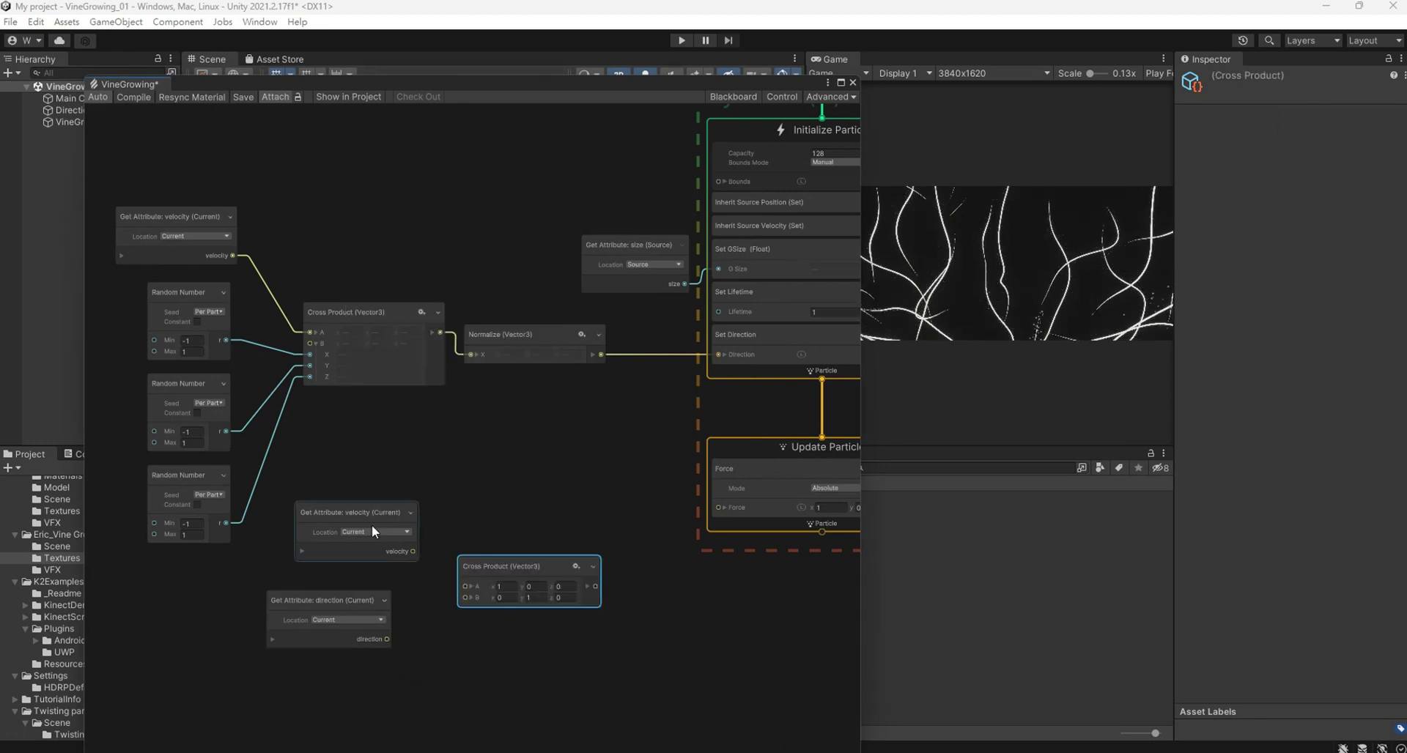
drag(363, 506, 334, 506)
mouse_move(491, 560)
mouse_down()
mouse_move(453, 547)
mouse_move(428, 577)
mouse_up()
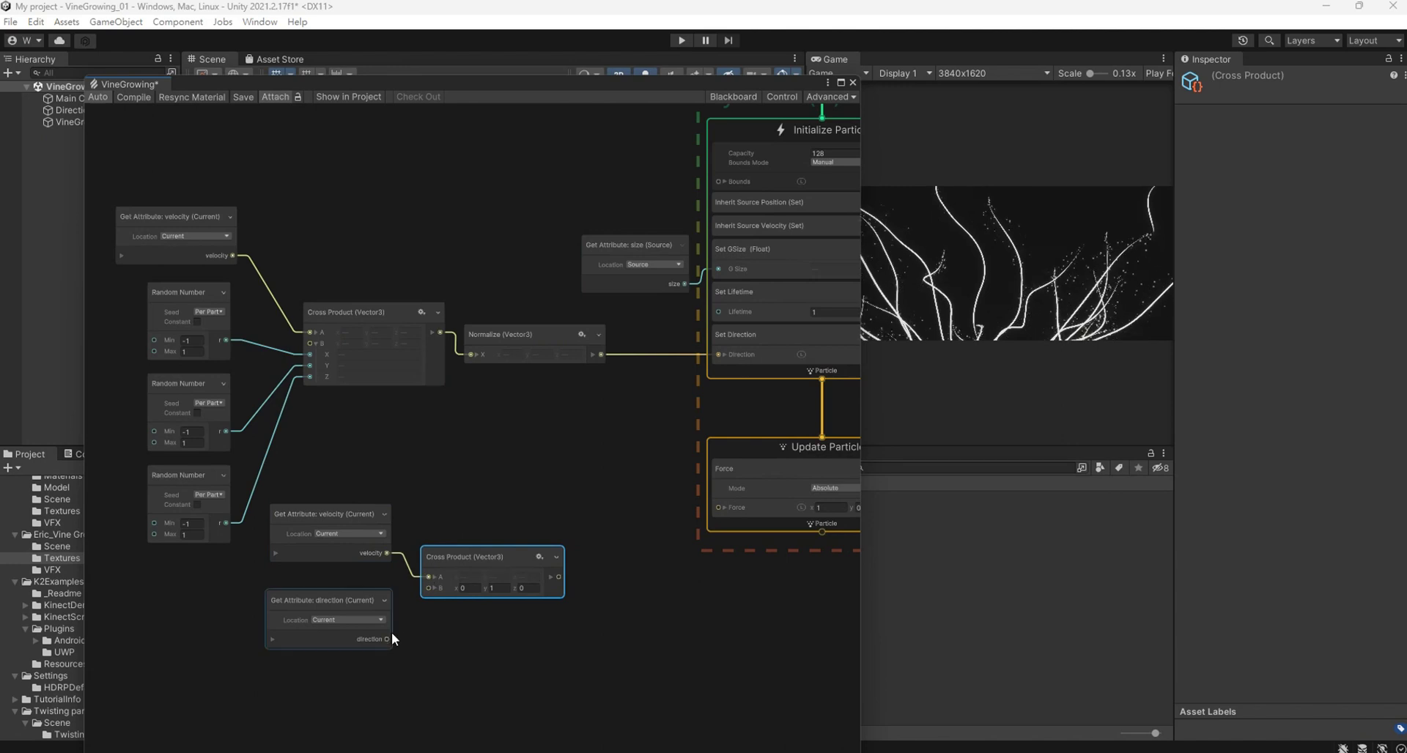
drag(386, 639, 427, 588)
Add a Normalize node after the Cross Product and reposition the new node chain.
scroll(678, 656, down, 1)
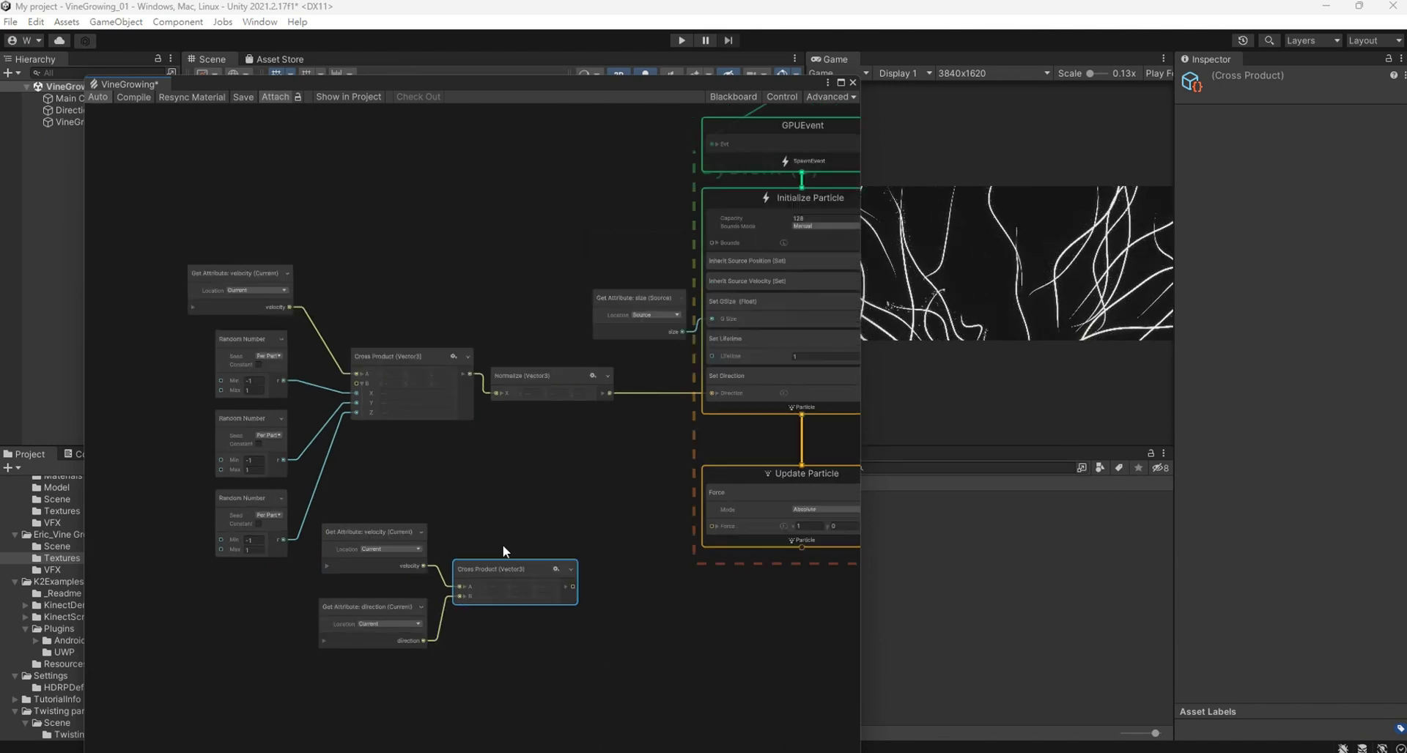
right_click(664, 545)
click(679, 549)
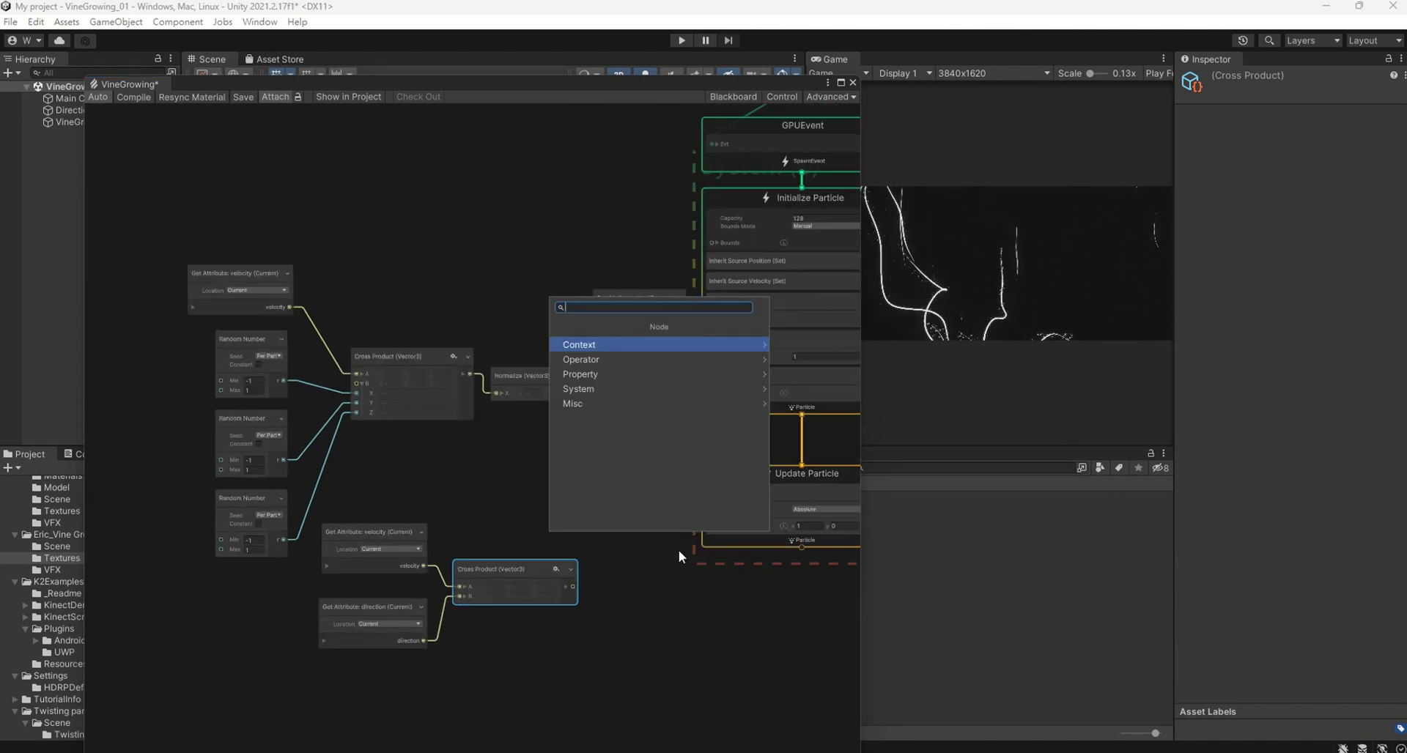
text(norm)
key(Return)
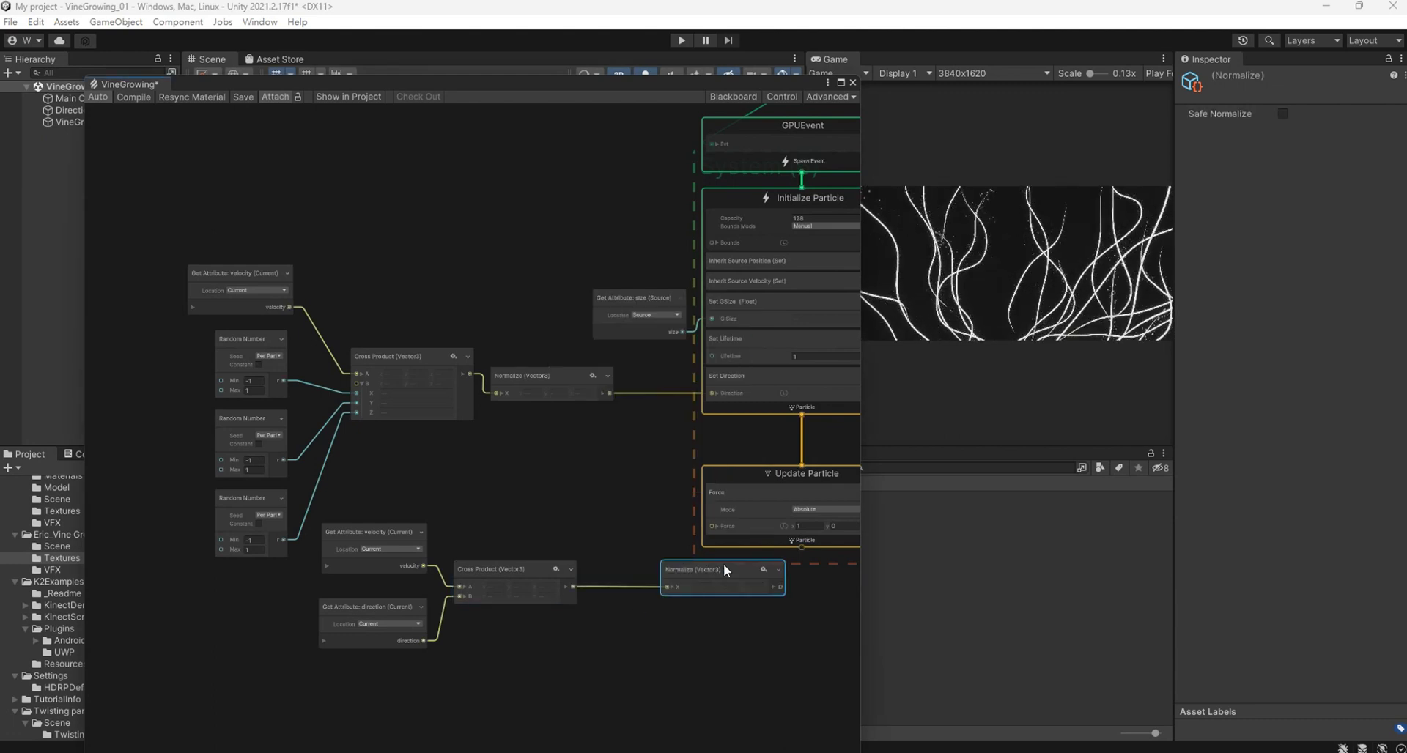
drag(724, 570, 645, 566)
scroll(396, 528, down, 1)
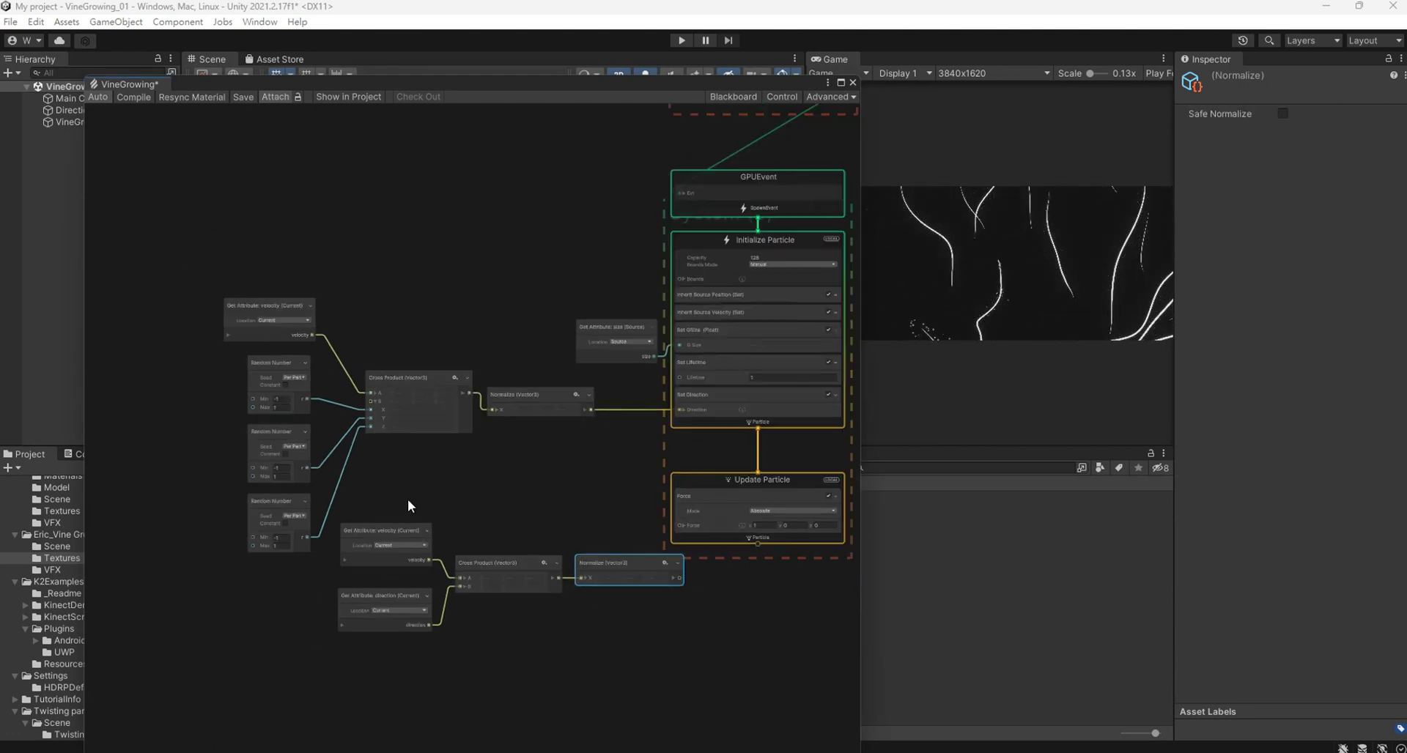
drag(604, 657, 604, 657)
drag(607, 563, 493, 607)
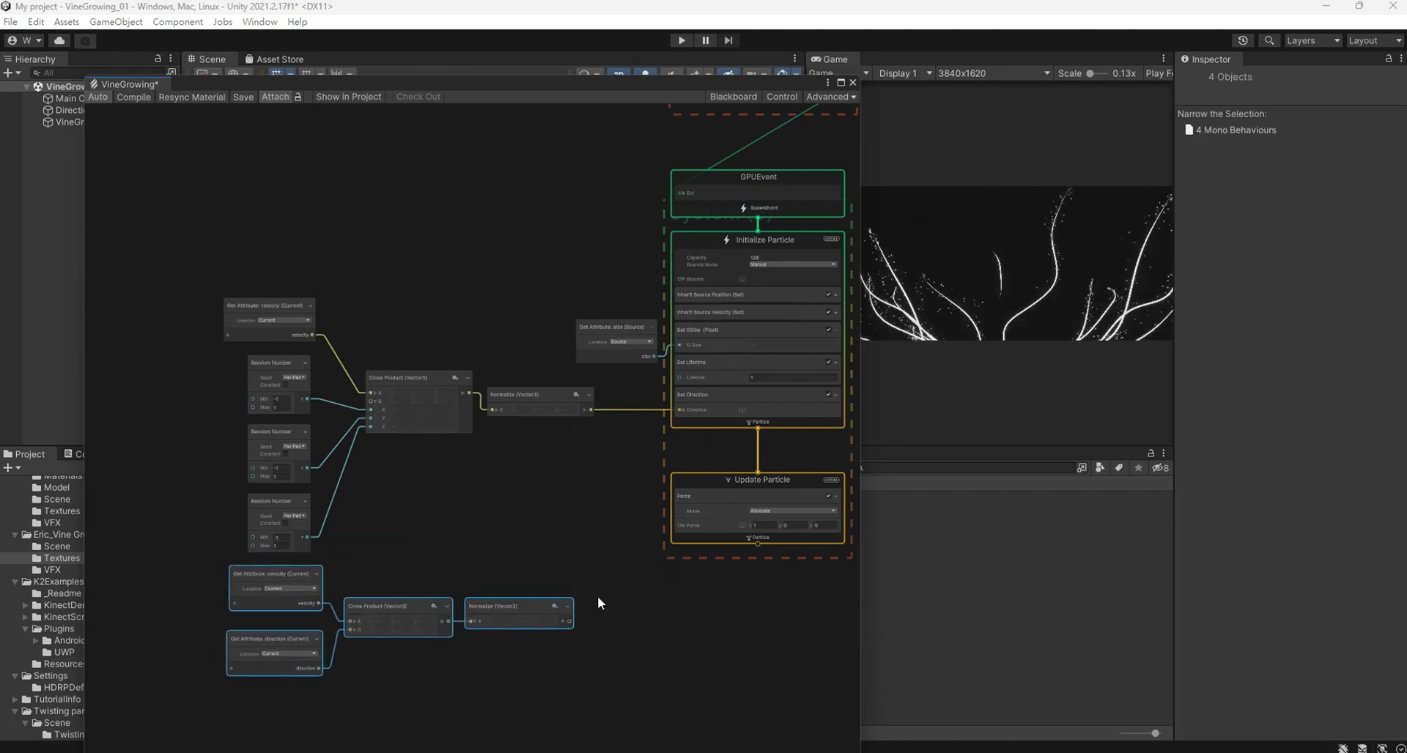
middle_drag(598, 604, 448, 478)
scroll(462, 480, up, 1)
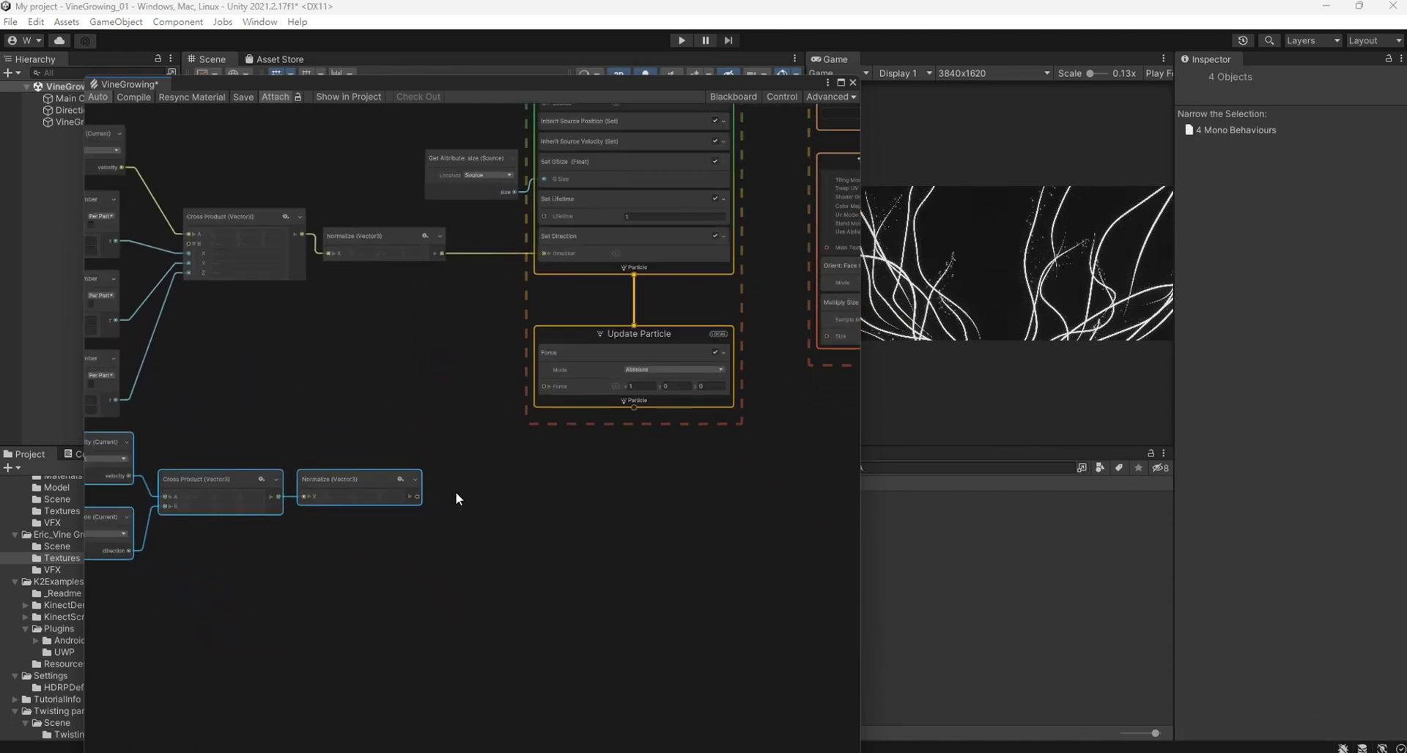
Add a Multiply (Vector3) node beside the Normalize node.
right_click(486, 472)
click(504, 480)
text(m)
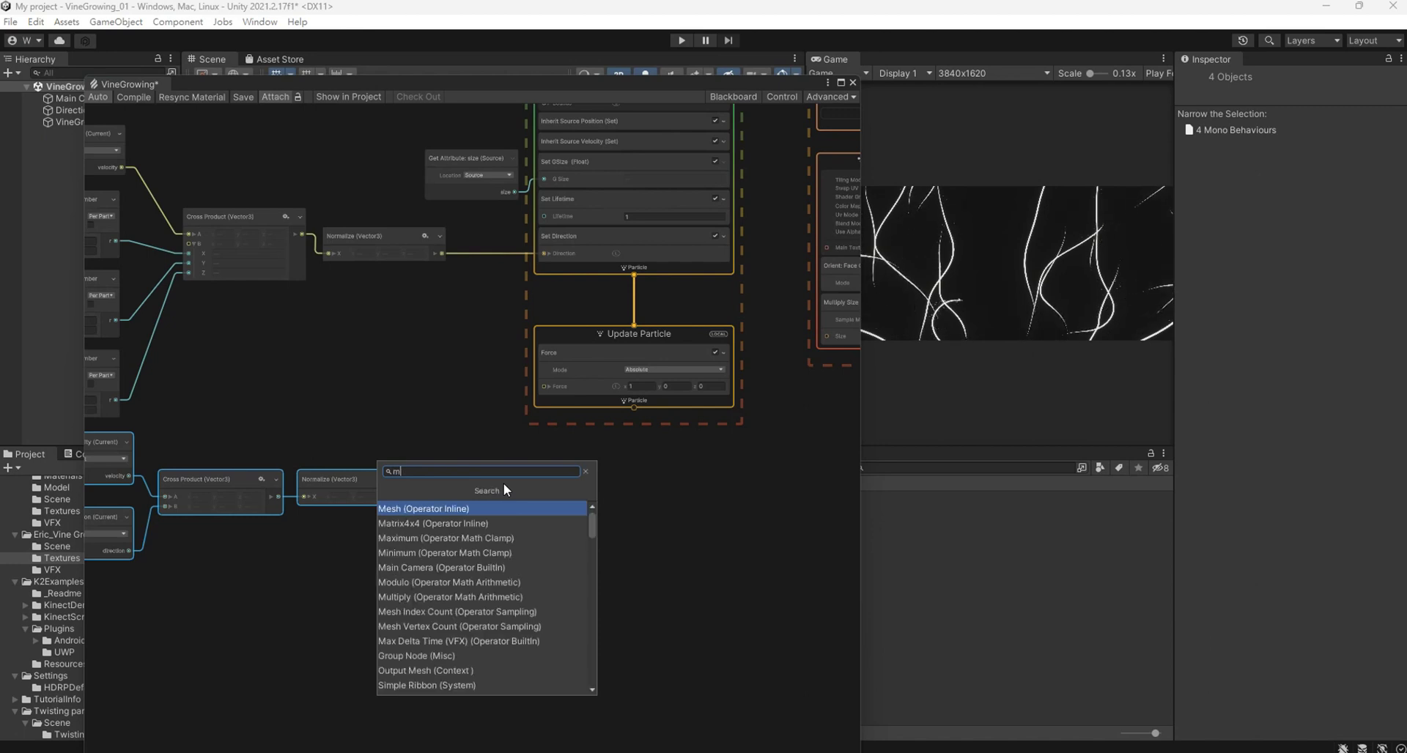
text(ul)
key(Return)
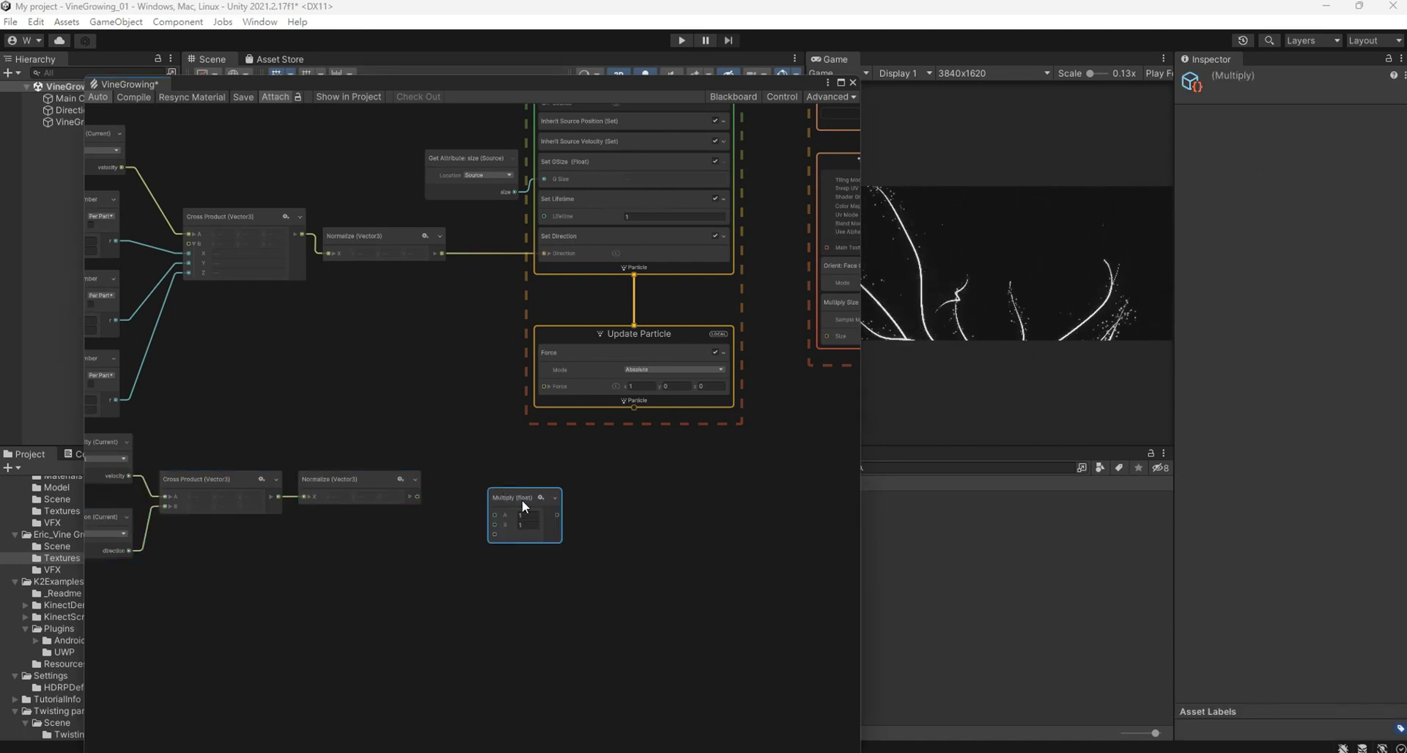
drag(516, 494, 455, 544)
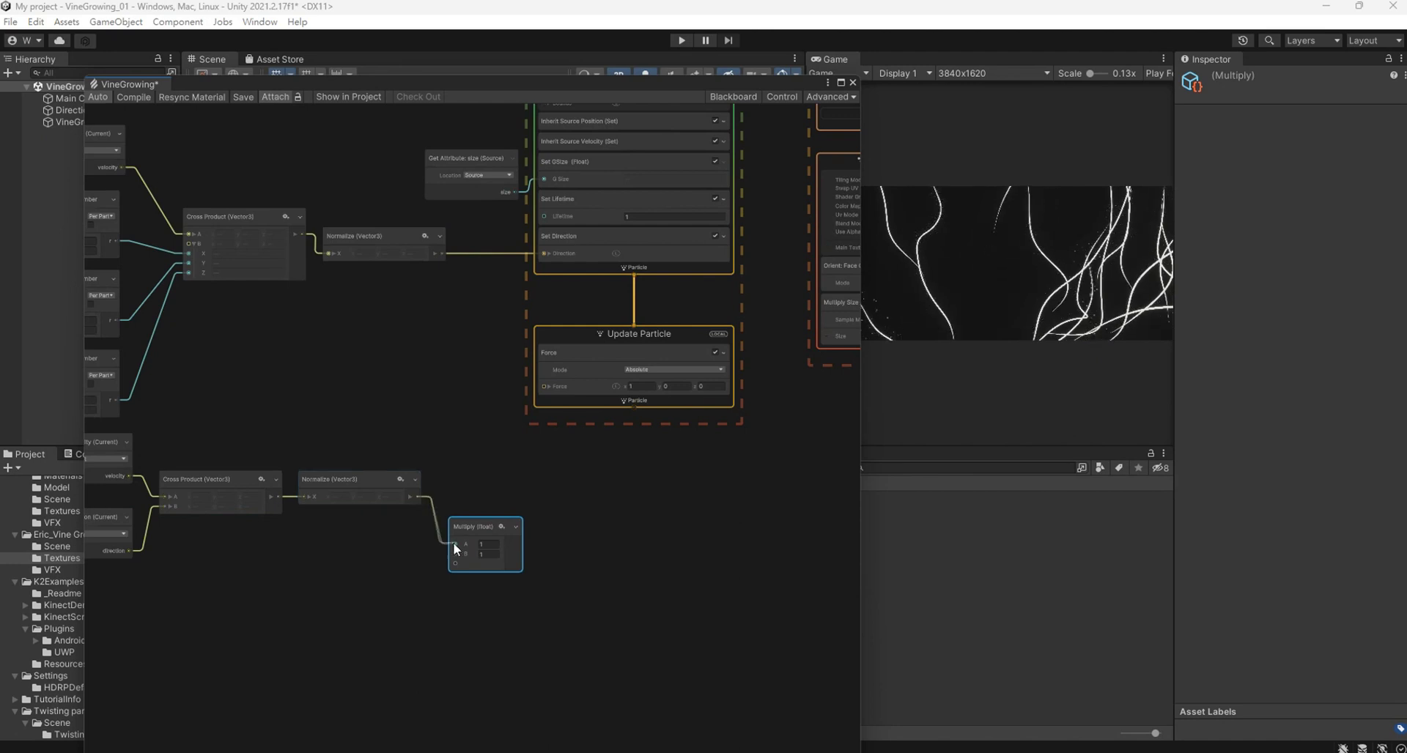
Add a Random Number node (0.5–1) to scale the normalized cross product.
right_click(367, 594)
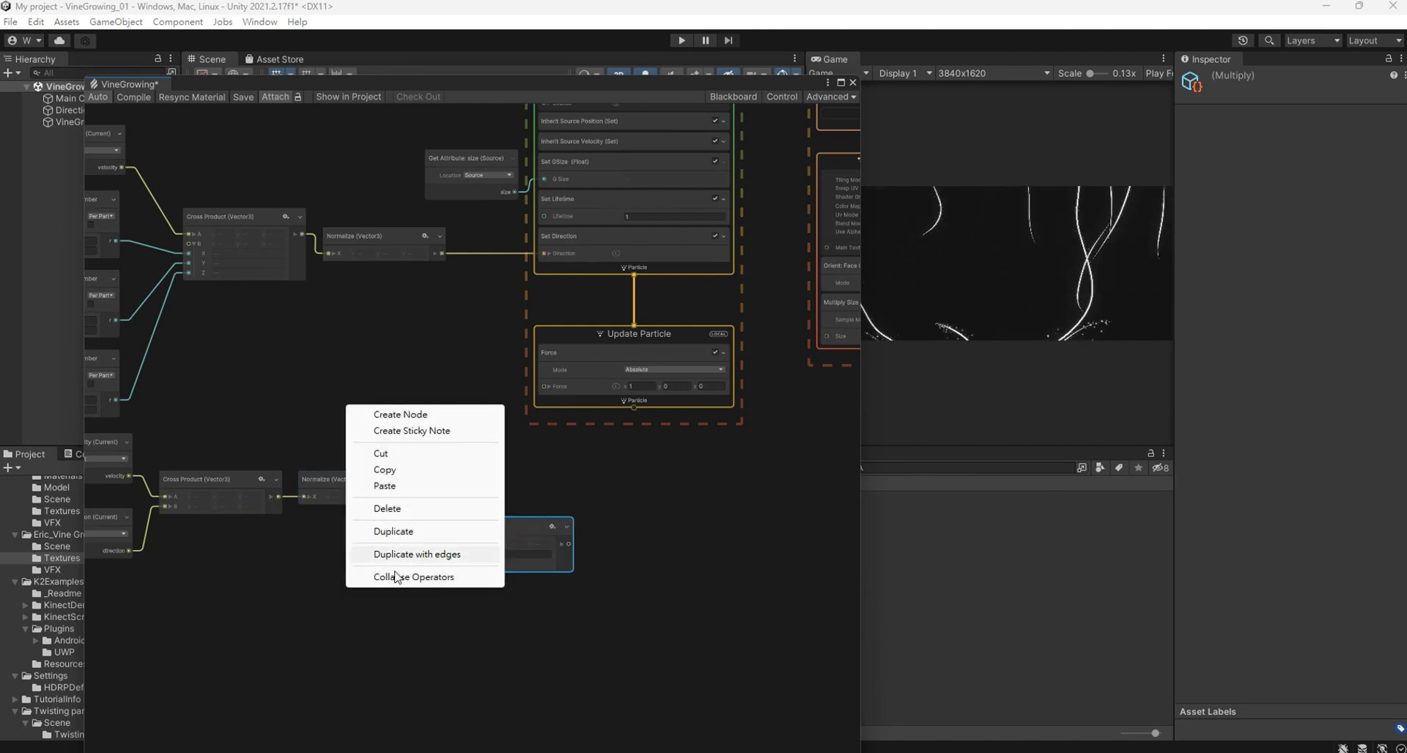
click(411, 412)
text(ran n)
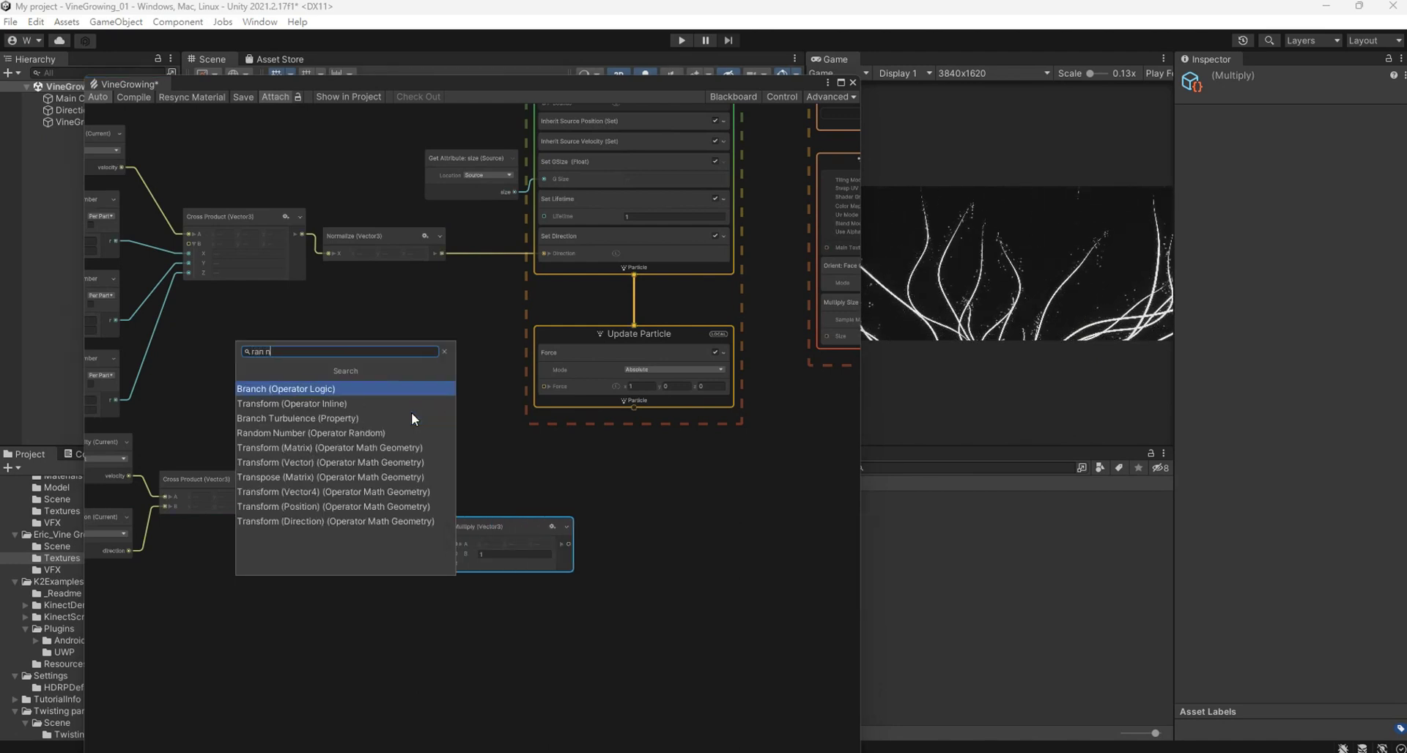
key(Down)
key(Down)
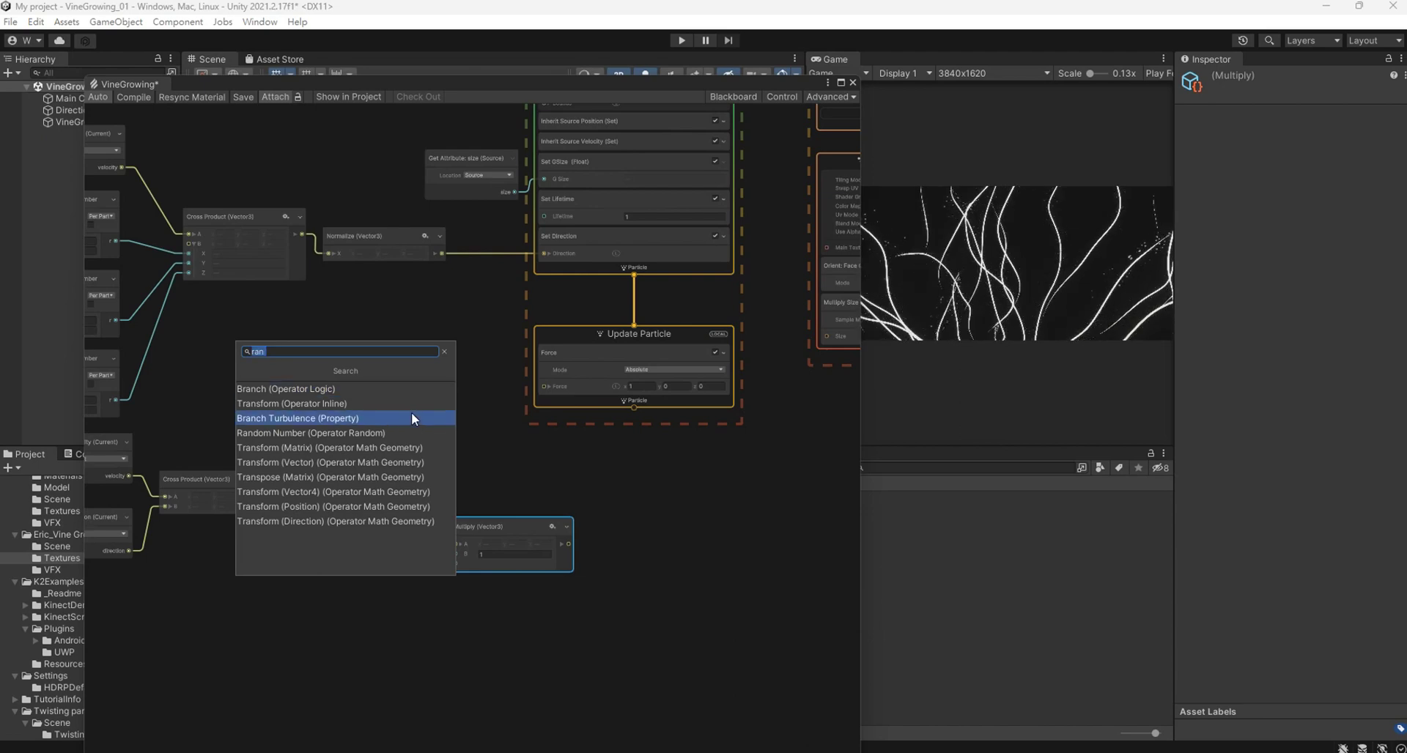
key(Down)
key(Return)
mouse_move(376, 614)
mouse_down()
mouse_move(361, 574)
mouse_move(470, 526)
mouse_up()
scroll(411, 611, up, 3)
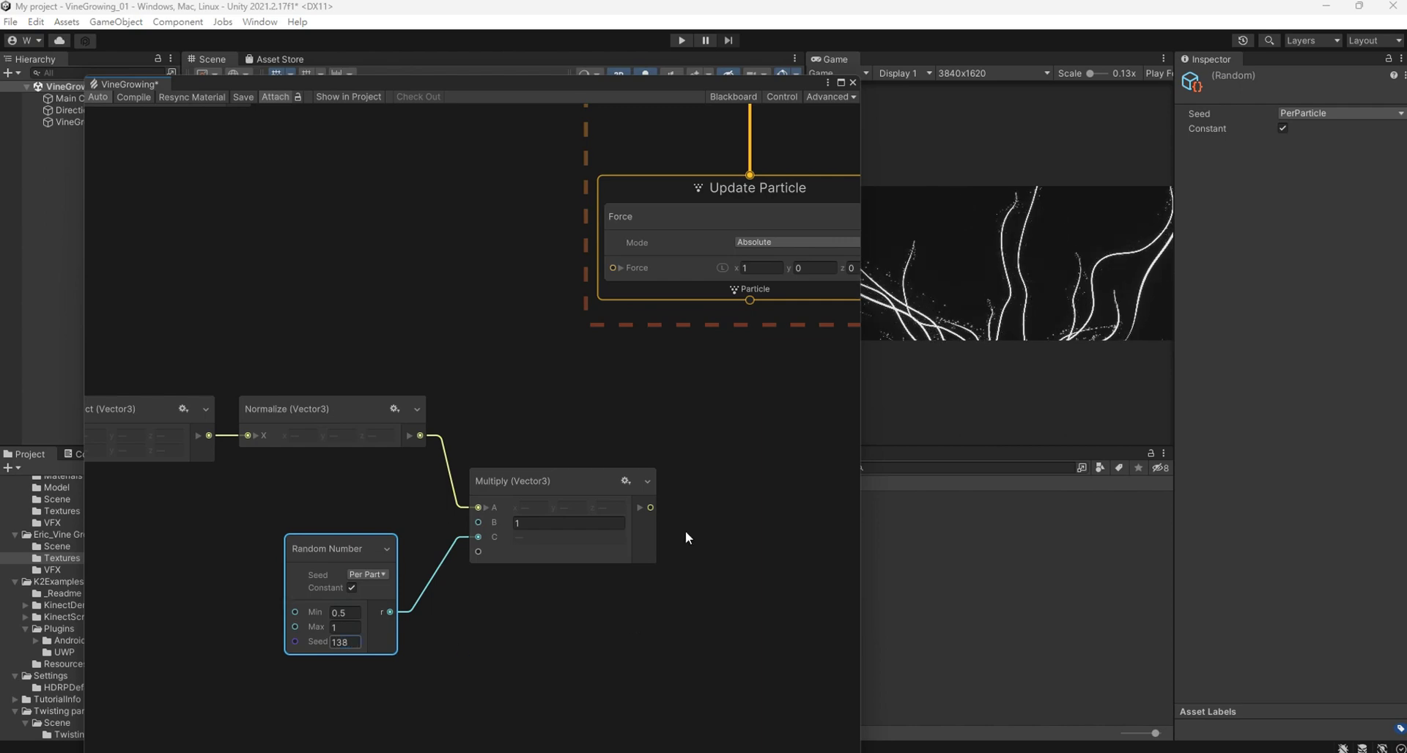
scroll(682, 506, down, 2)
scroll(608, 470, down, 1)
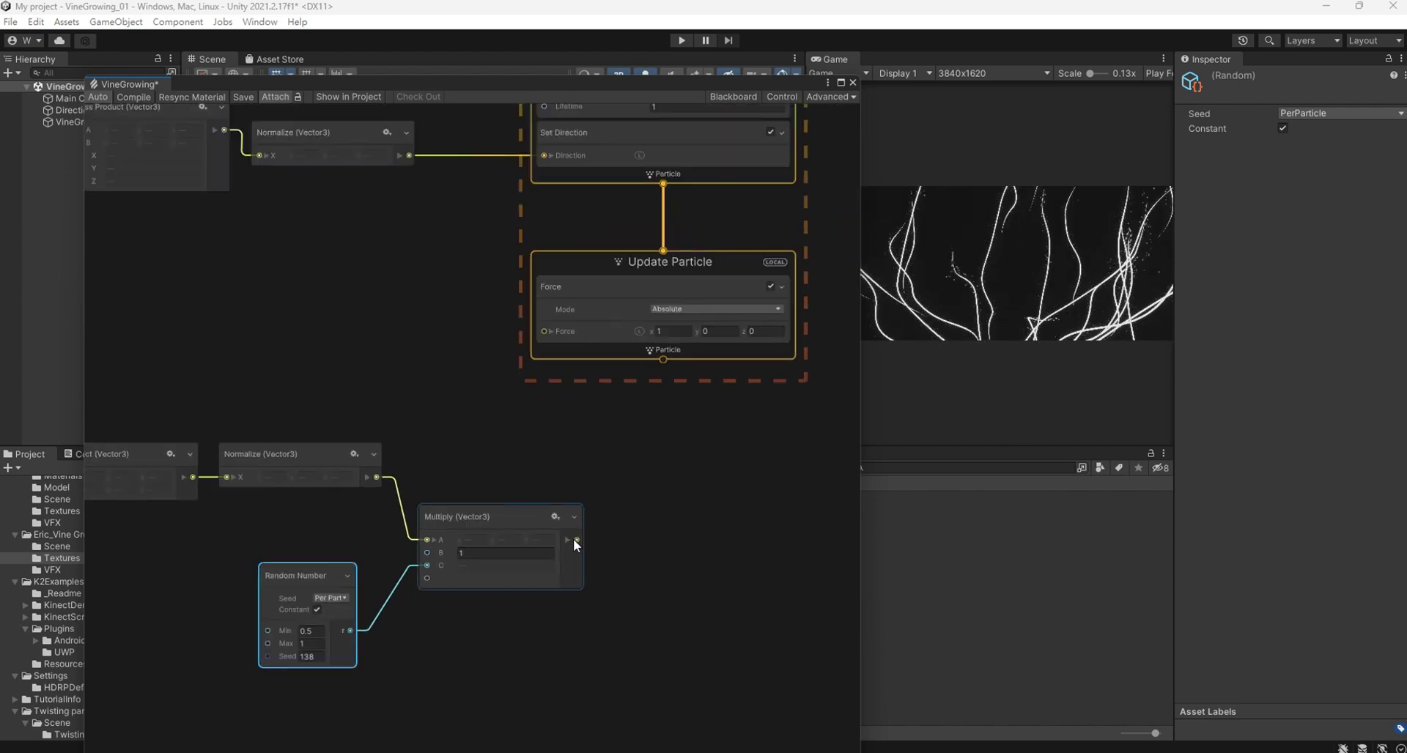
Connect the Multiply result to Update Particle's Force and tidy the six nodes.
drag(576, 541, 544, 331)
scroll(531, 333, down, 2)
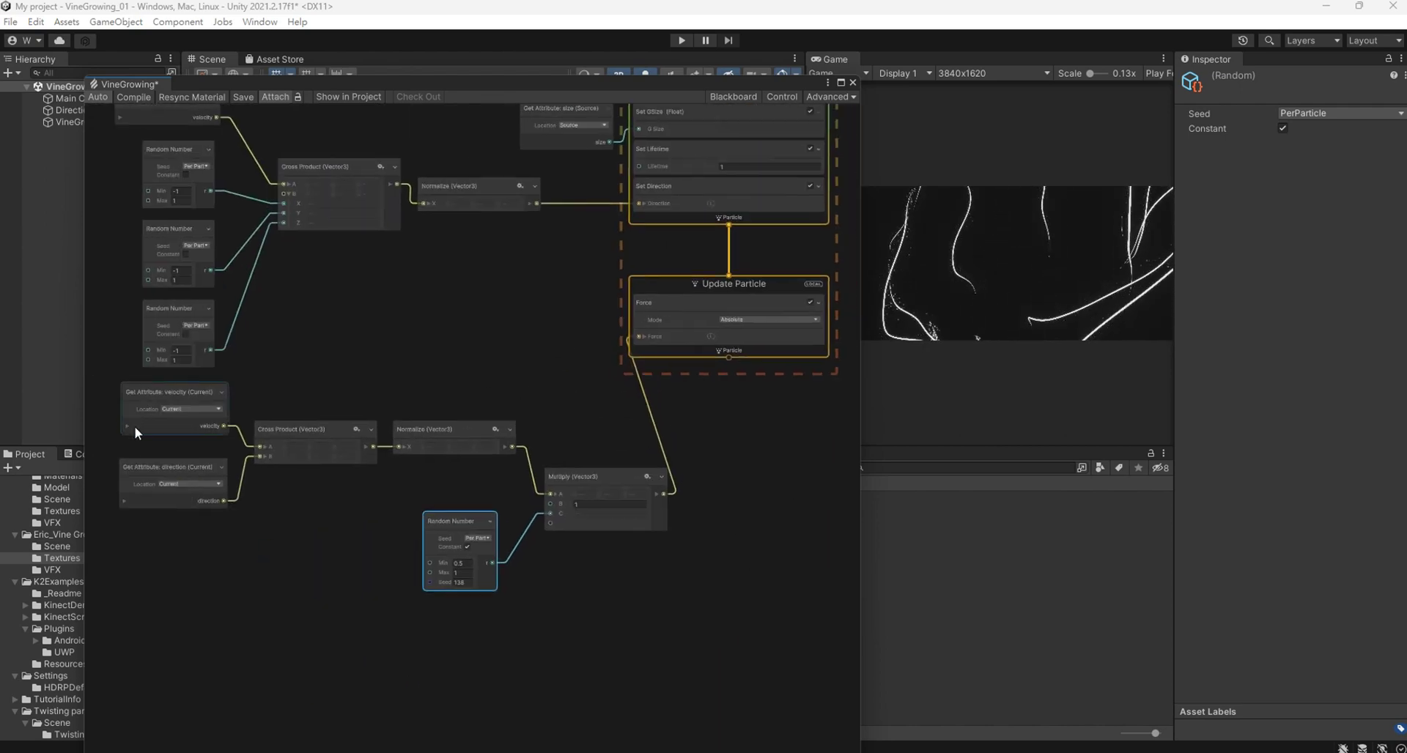
drag(605, 628, 607, 628)
drag(613, 476, 515, 477)
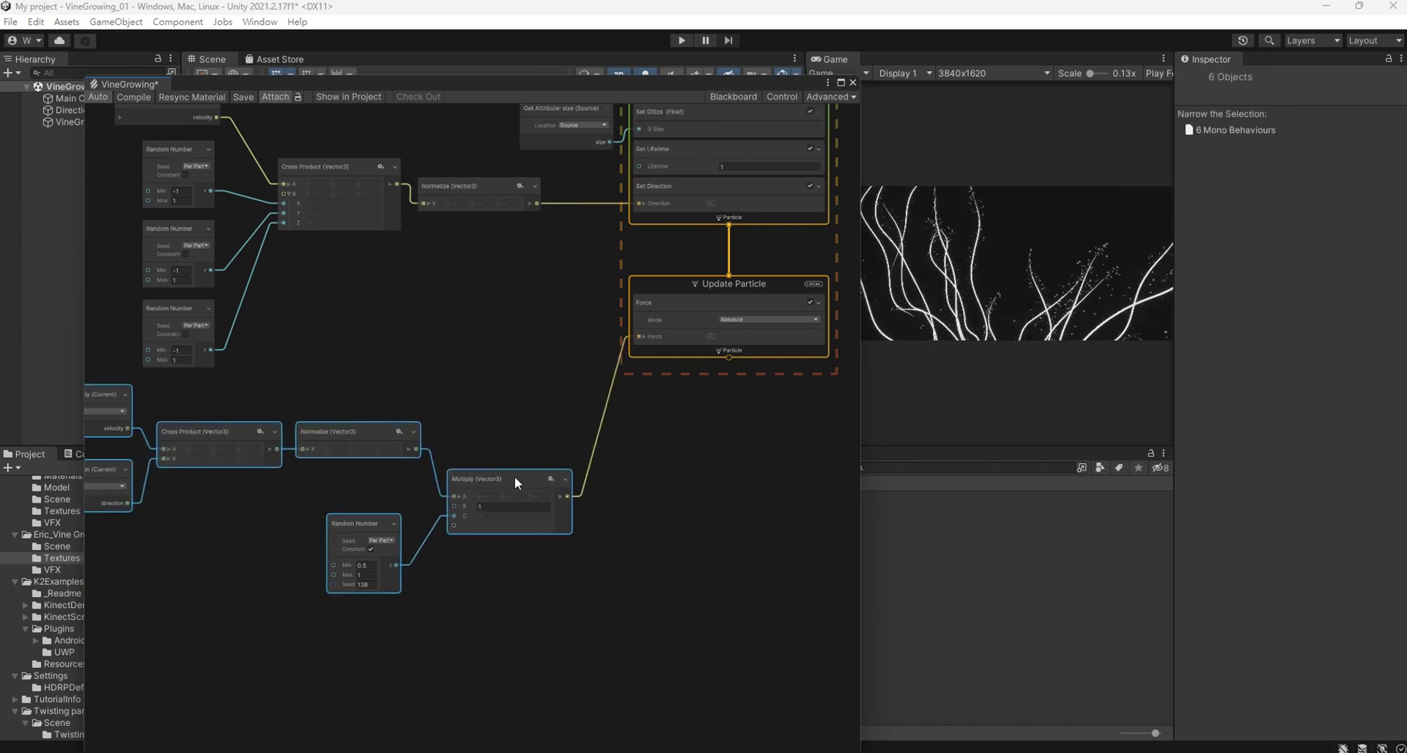
middle_drag(692, 469, 485, 512)
Add a Set Size block to Update Particle.
click(552, 397)
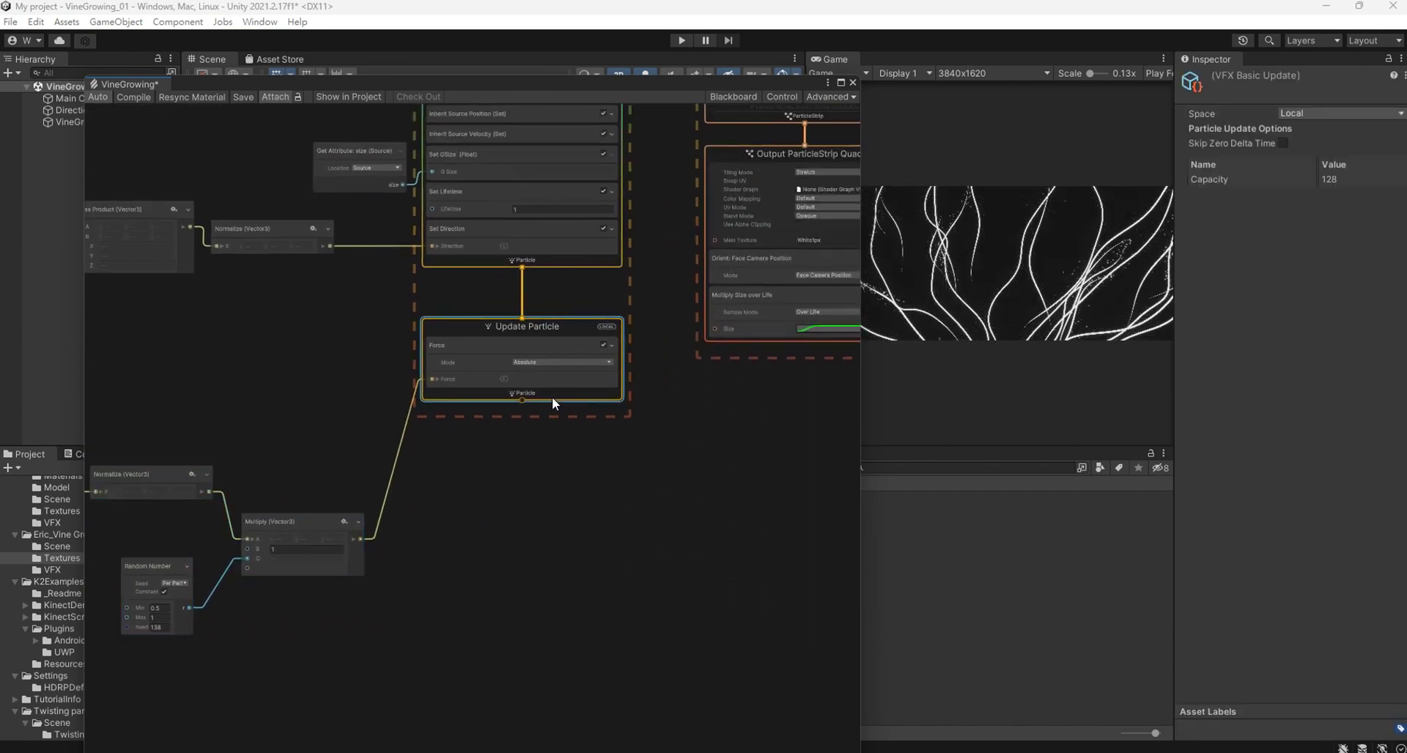
right_click(552, 398)
click(581, 407)
text(set siz)
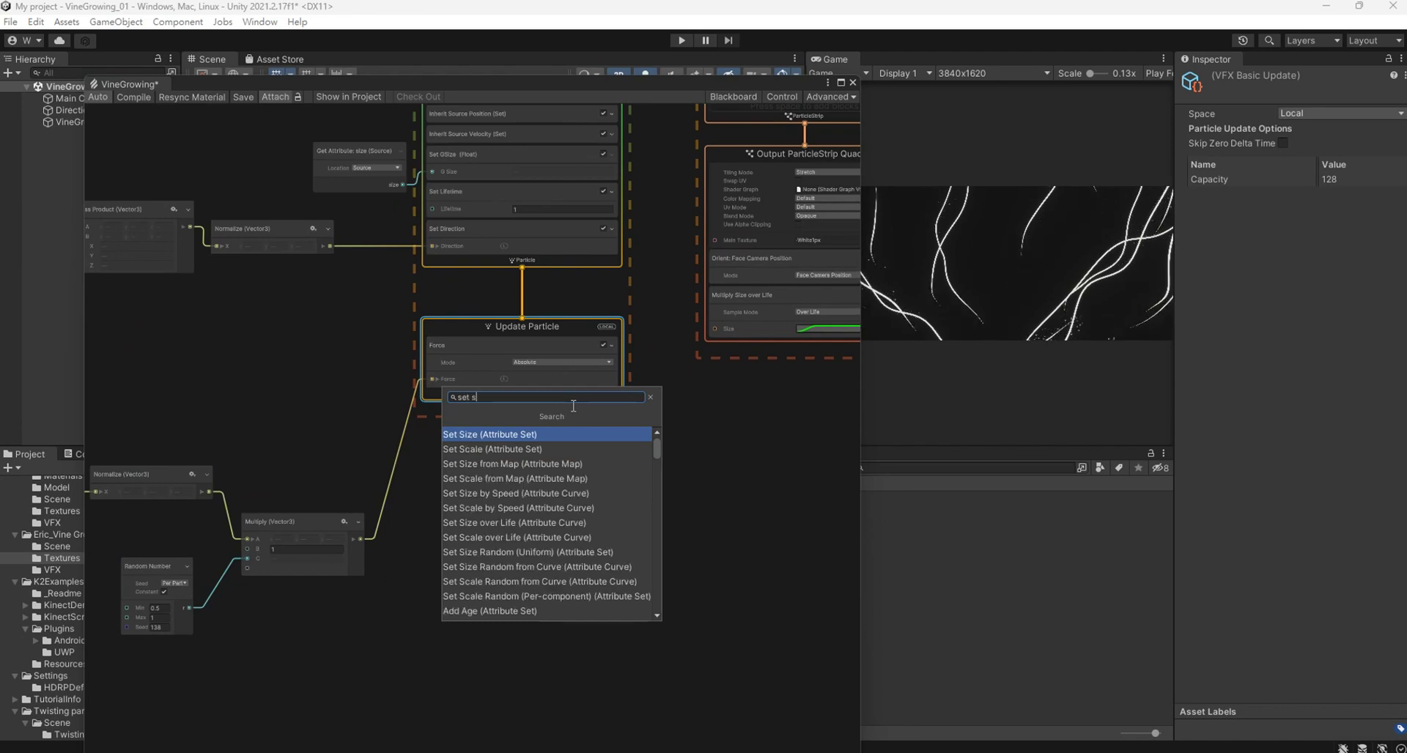
key(Return)
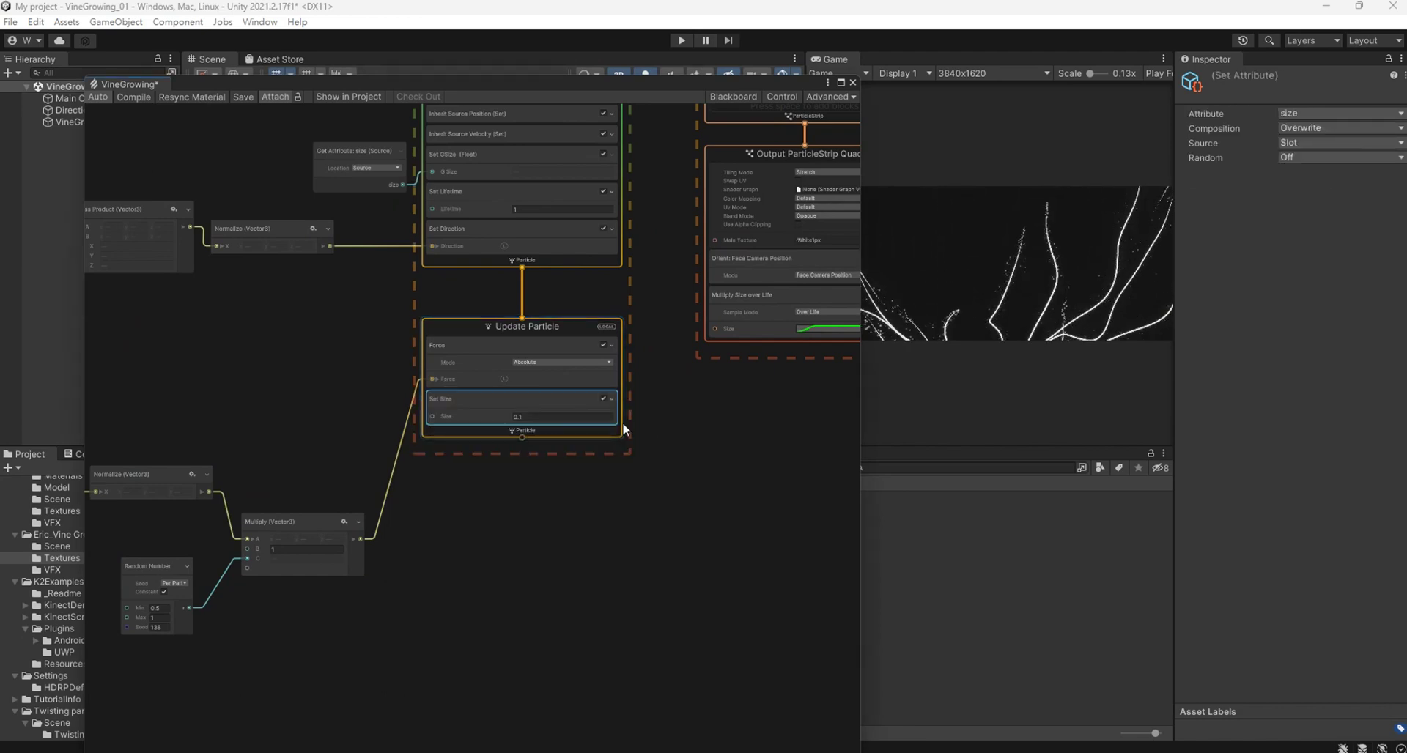
Feed a Get Custom Attribute named GSize into the Set Size block's Size.
right_click(274, 648)
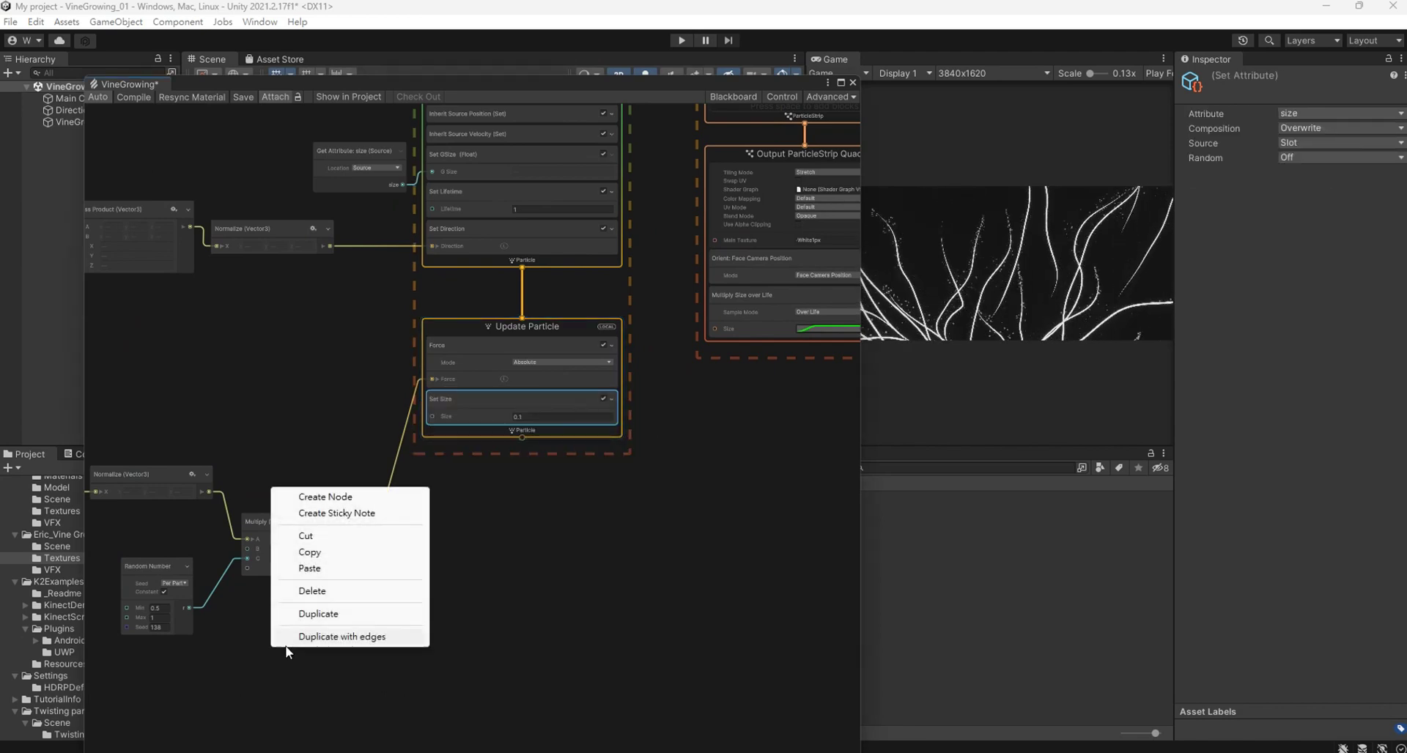
click(349, 497)
text(getcustom)
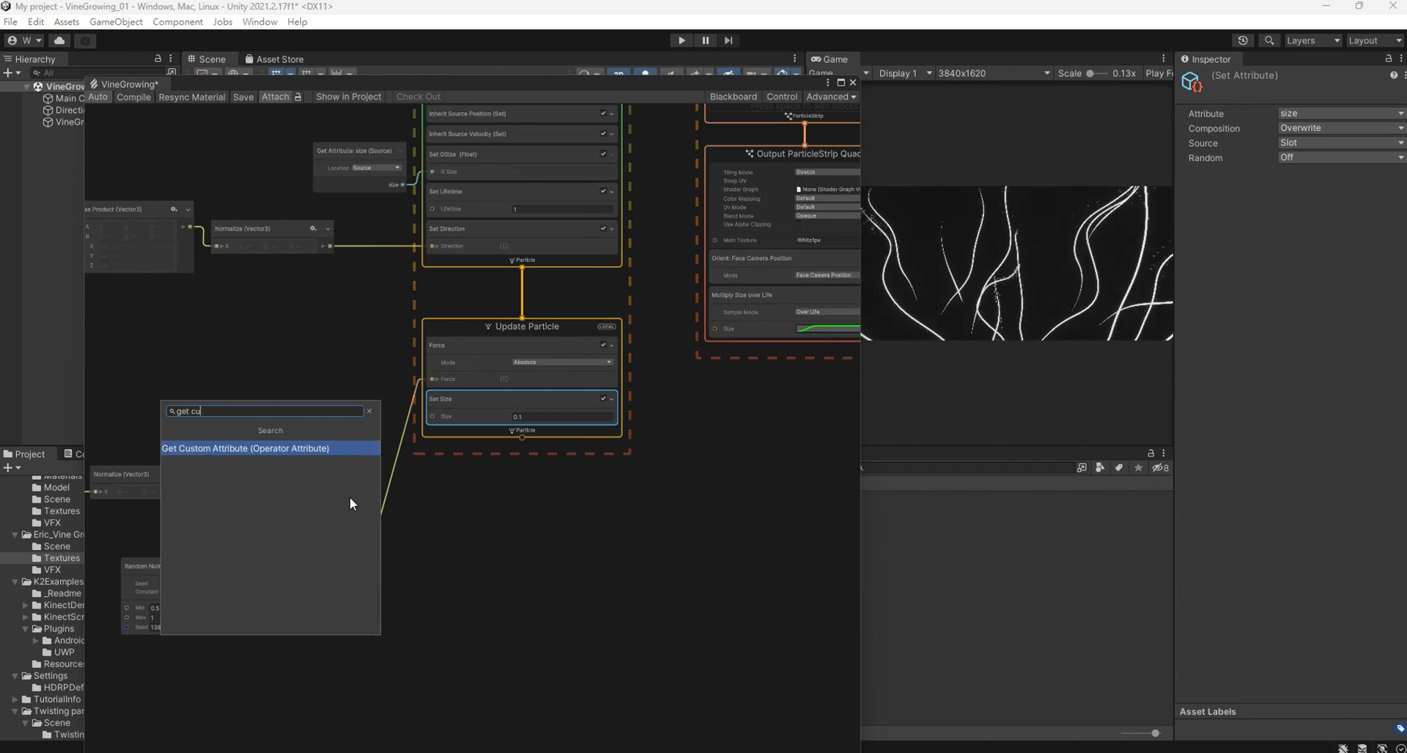
key(Return)
click(1361, 109)
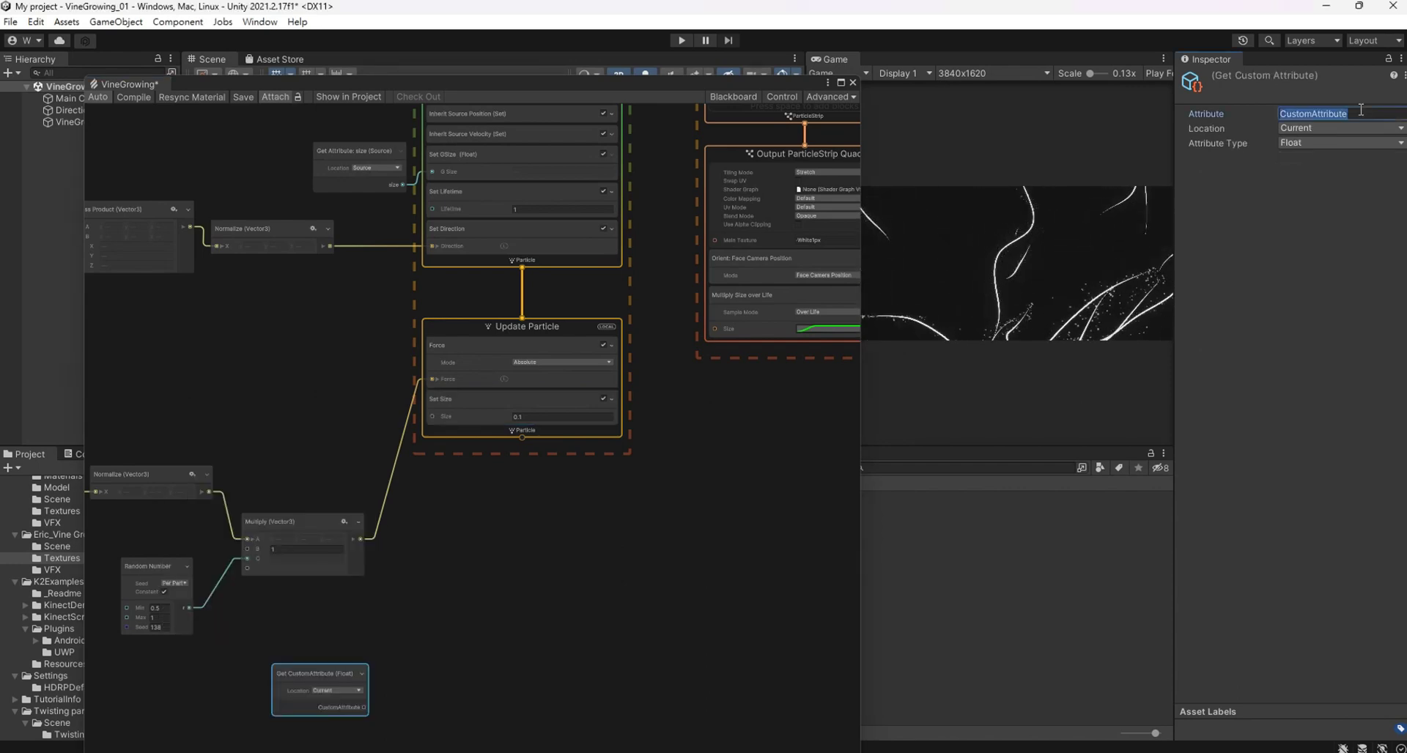
text(GSize)
key(Return)
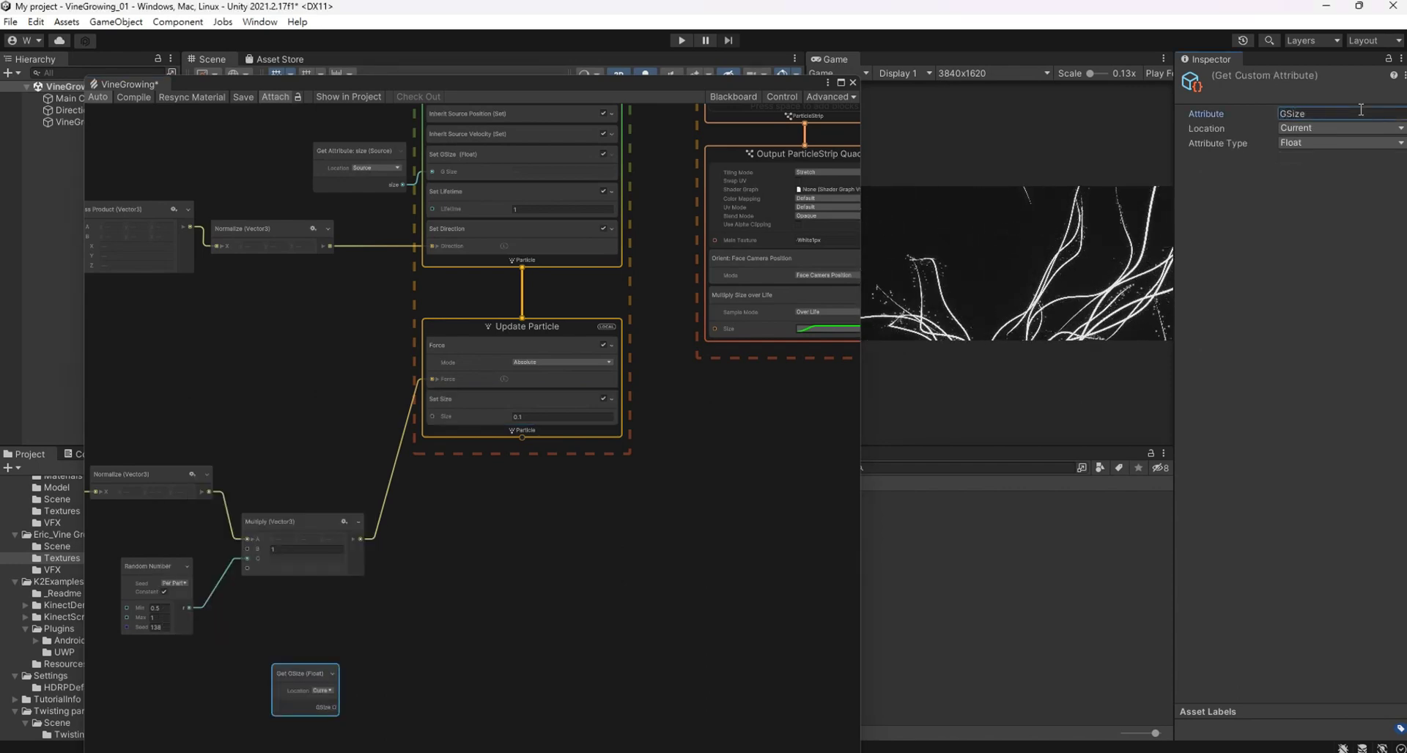
drag(333, 708, 432, 417)
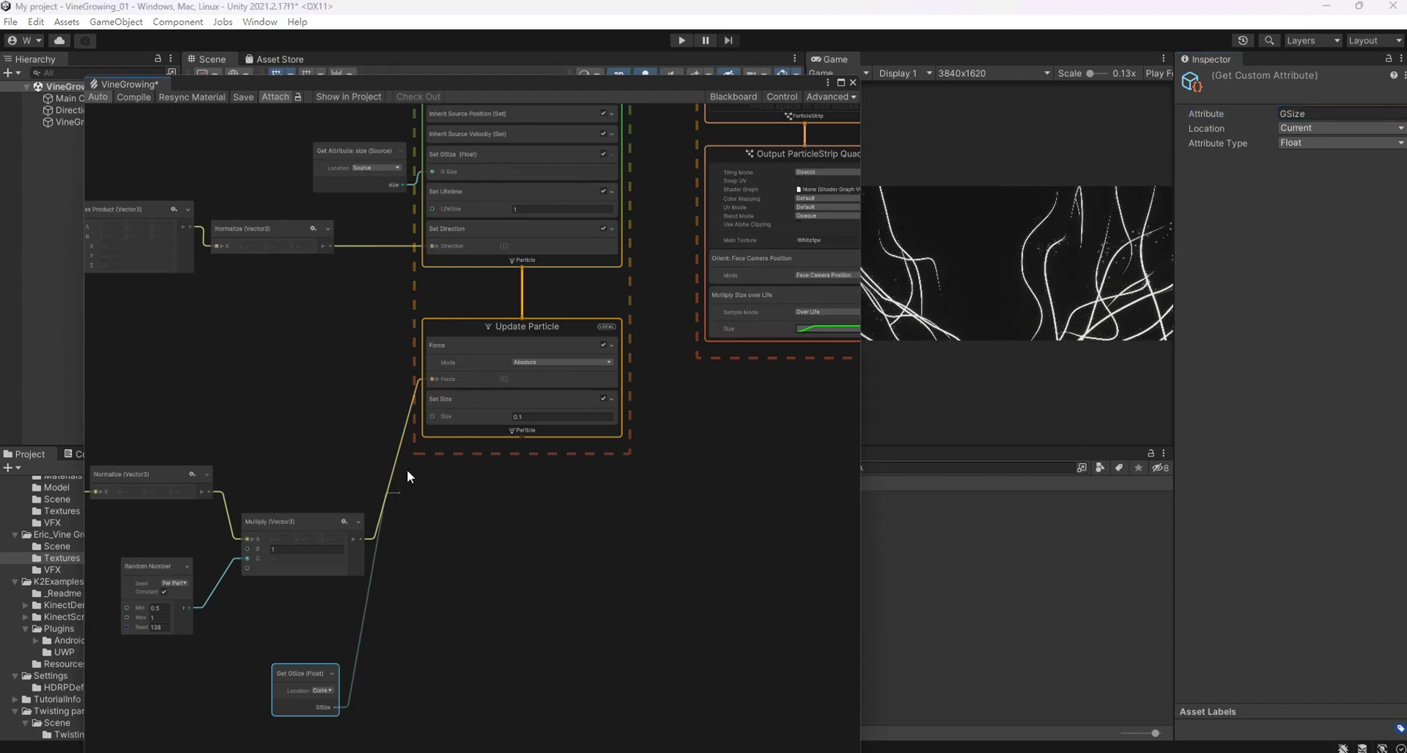
Add a Set Size over Life block and switch its composition to Multiply.
right_click(589, 431)
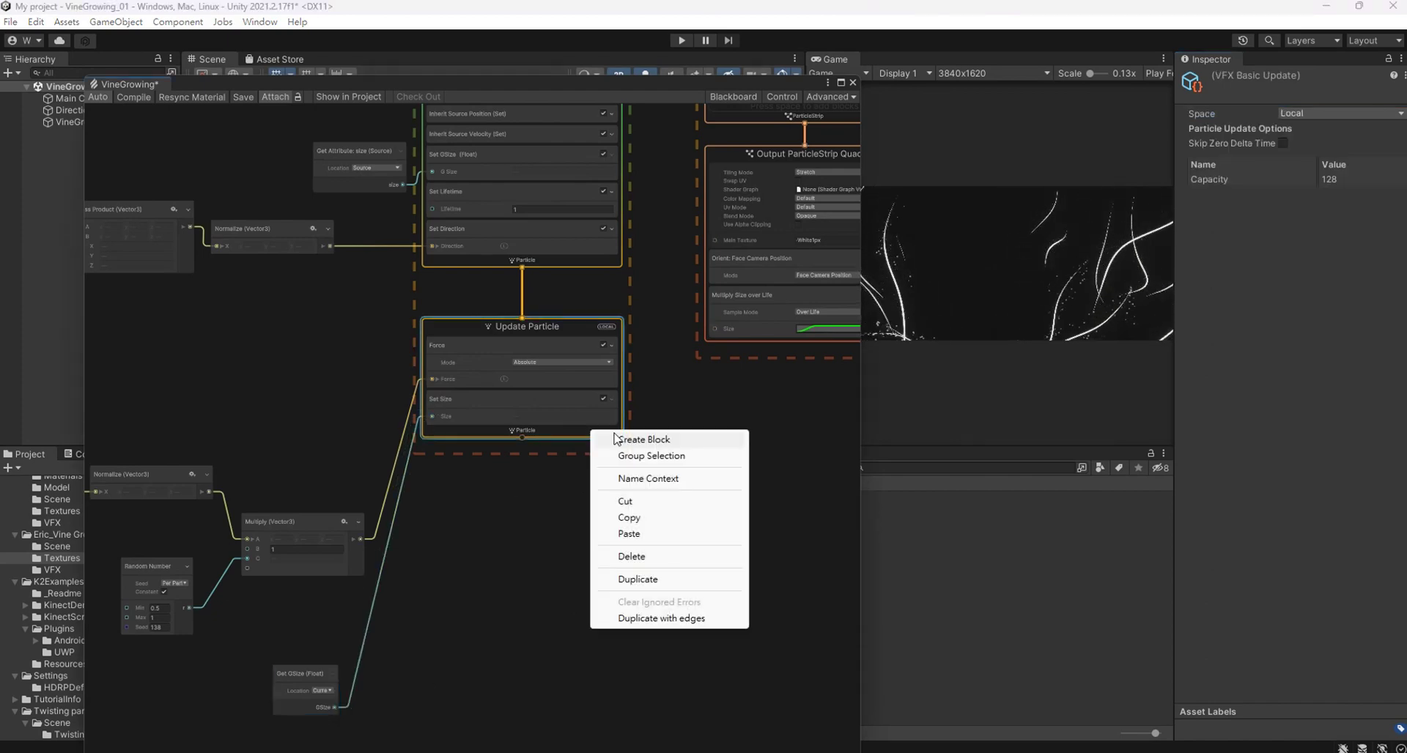
click(615, 437)
text(mu)
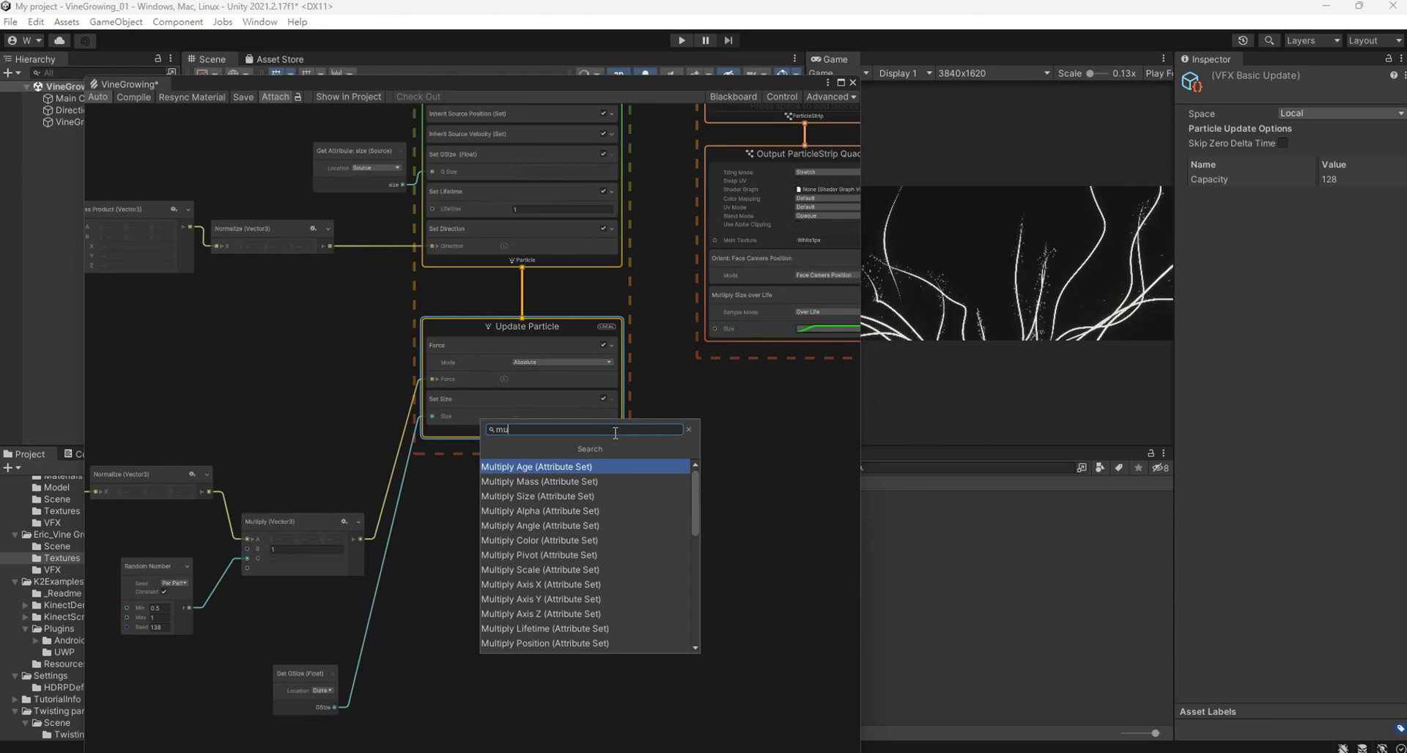
key(BackSpace)
key(BackSpace)
text(set size)
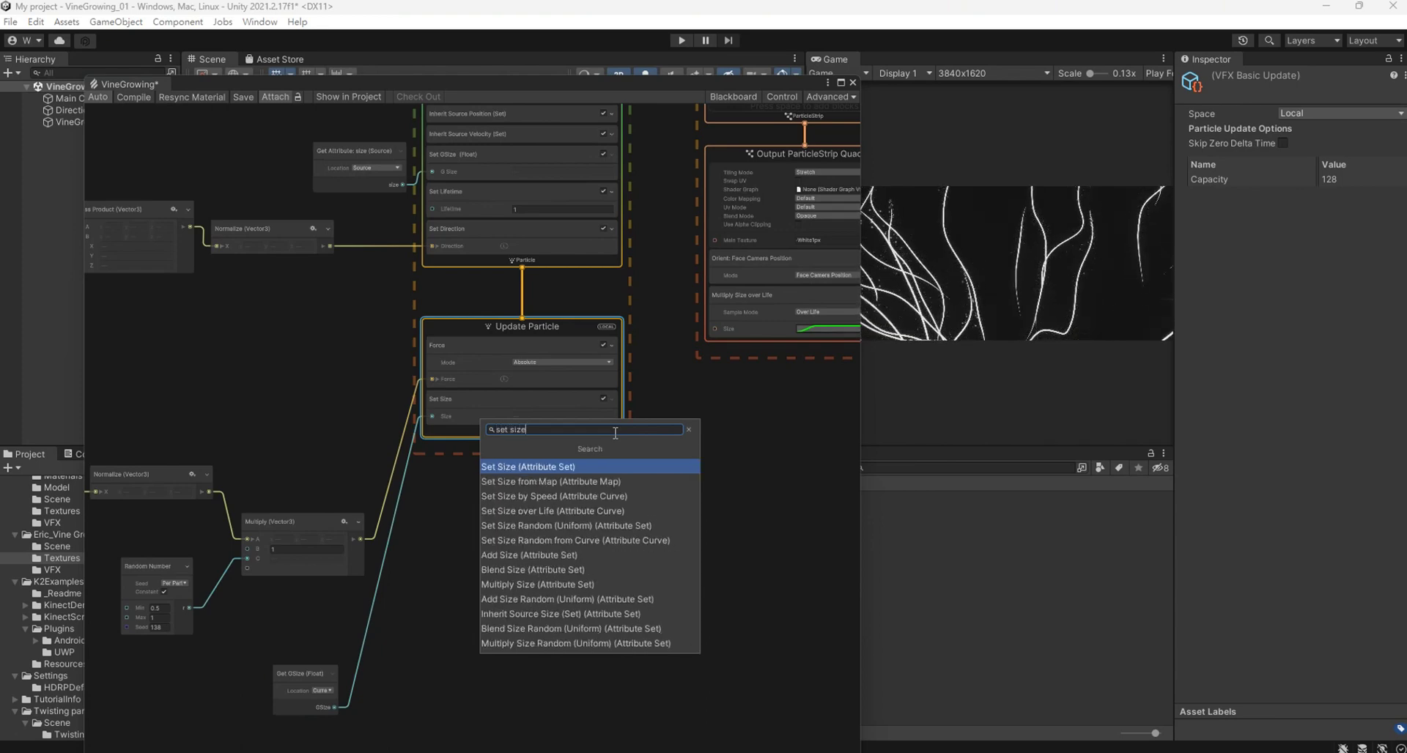
text( over)
key(Return)
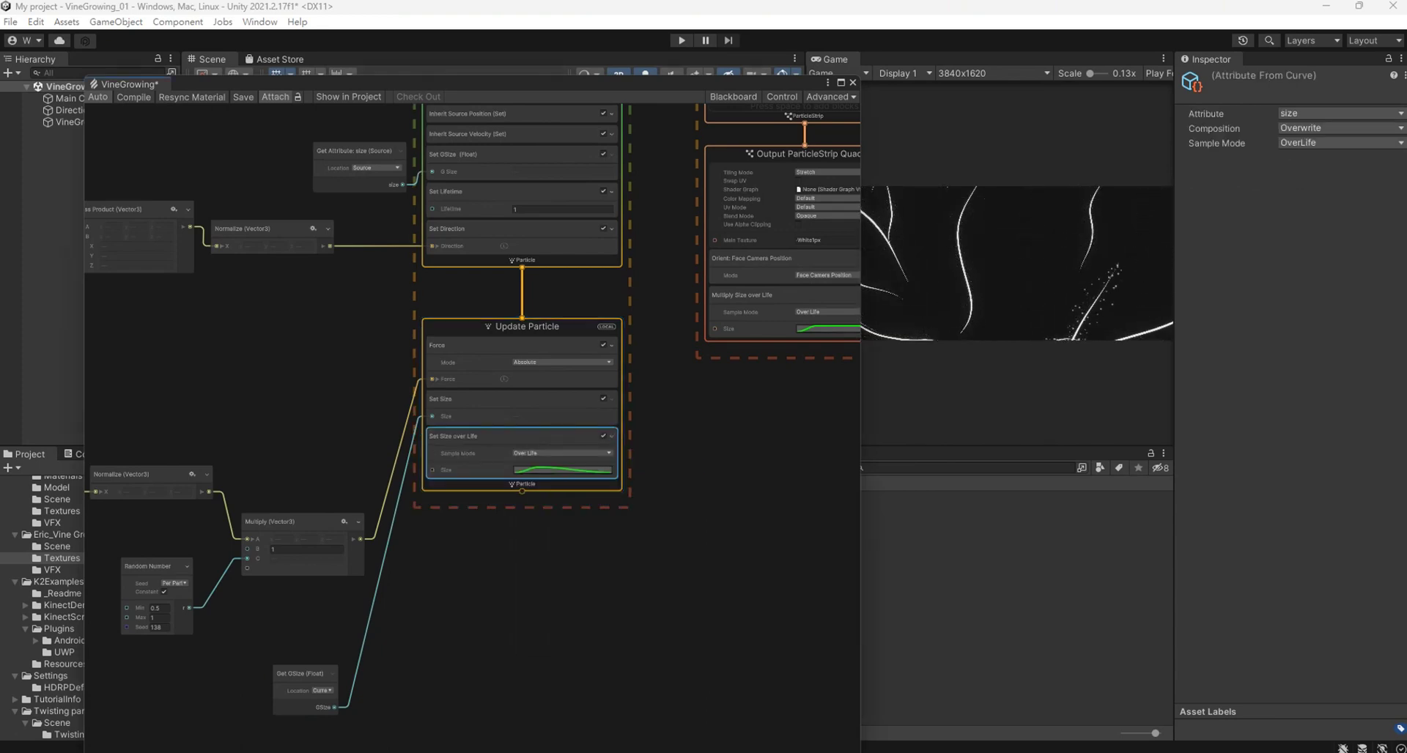
click(1332, 128)
click(1301, 162)
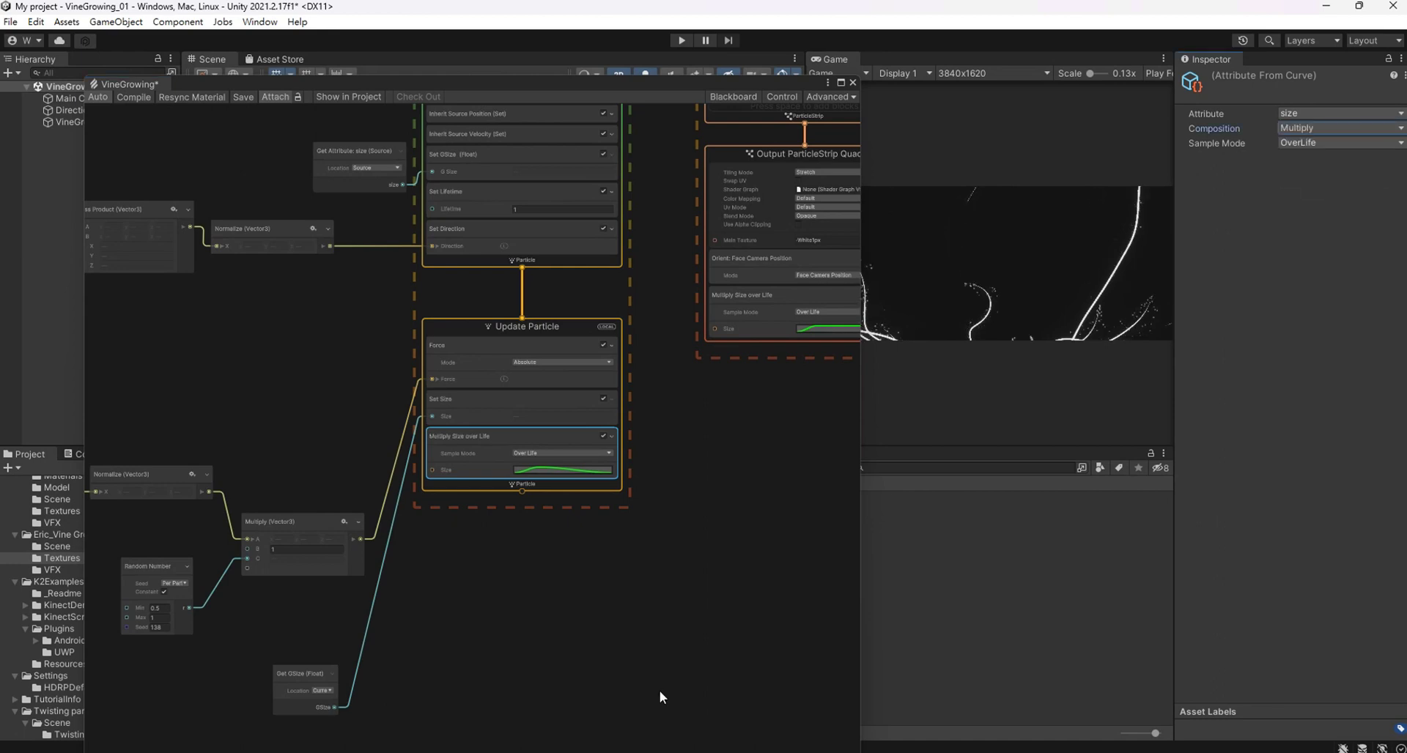
Add a Trigger Event Rate (Over Time) block to Update Particle.
right_click(552, 486)
click(583, 494)
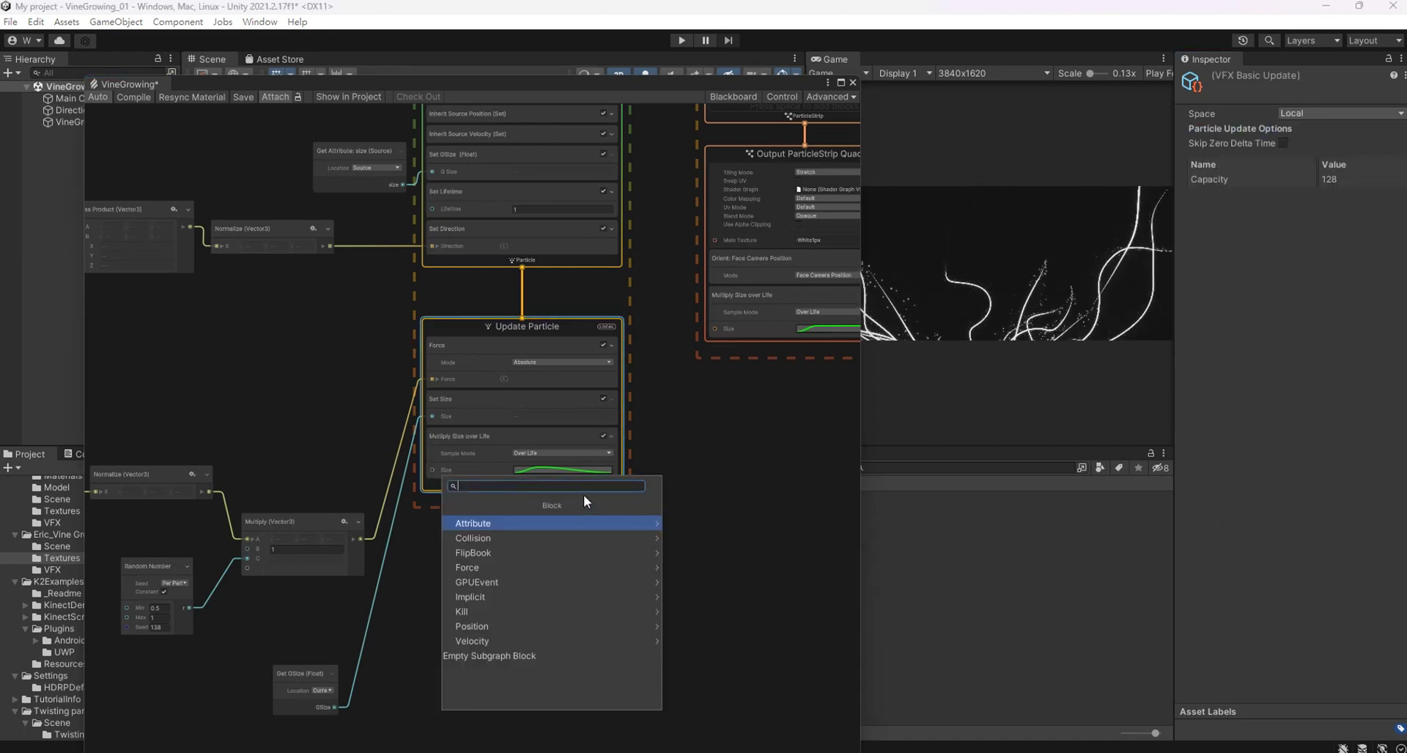
text(trigg)
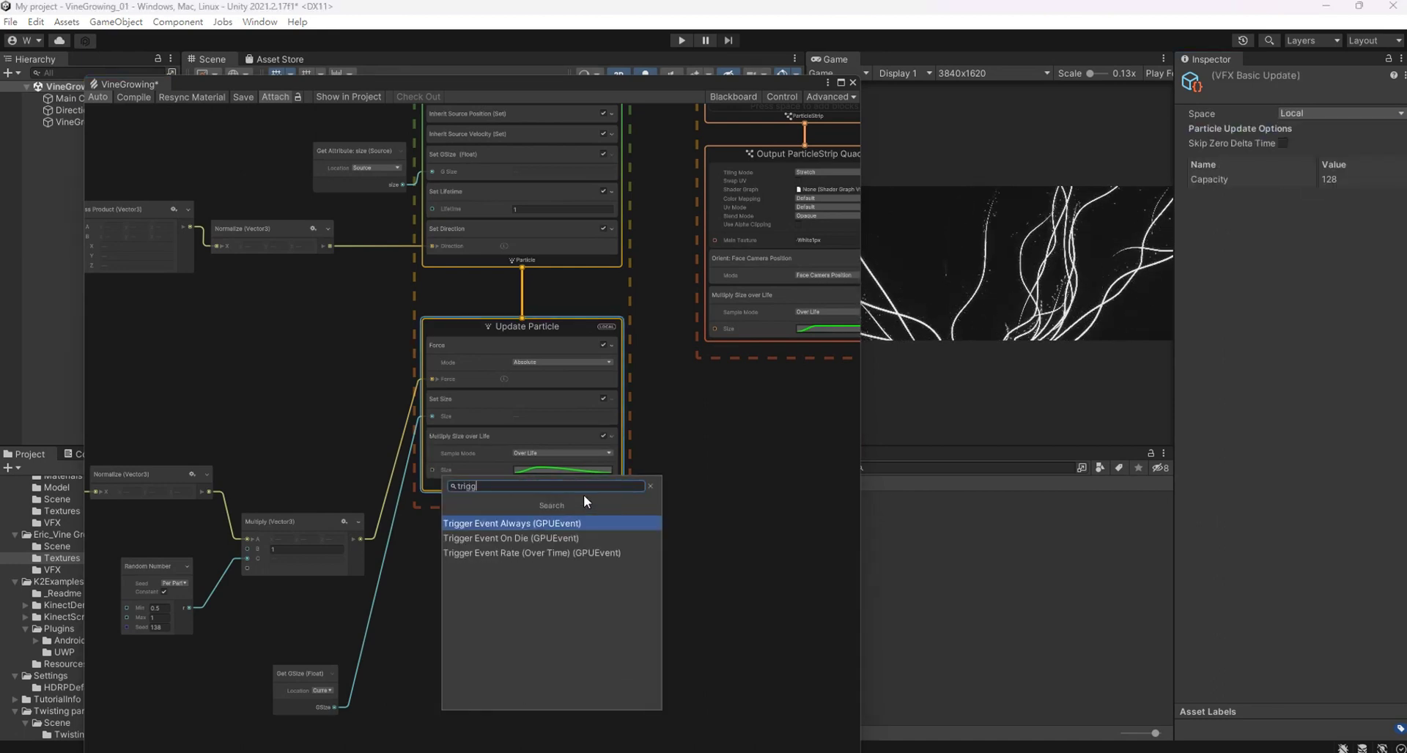
key(Down)
key(Down)
key(Return)
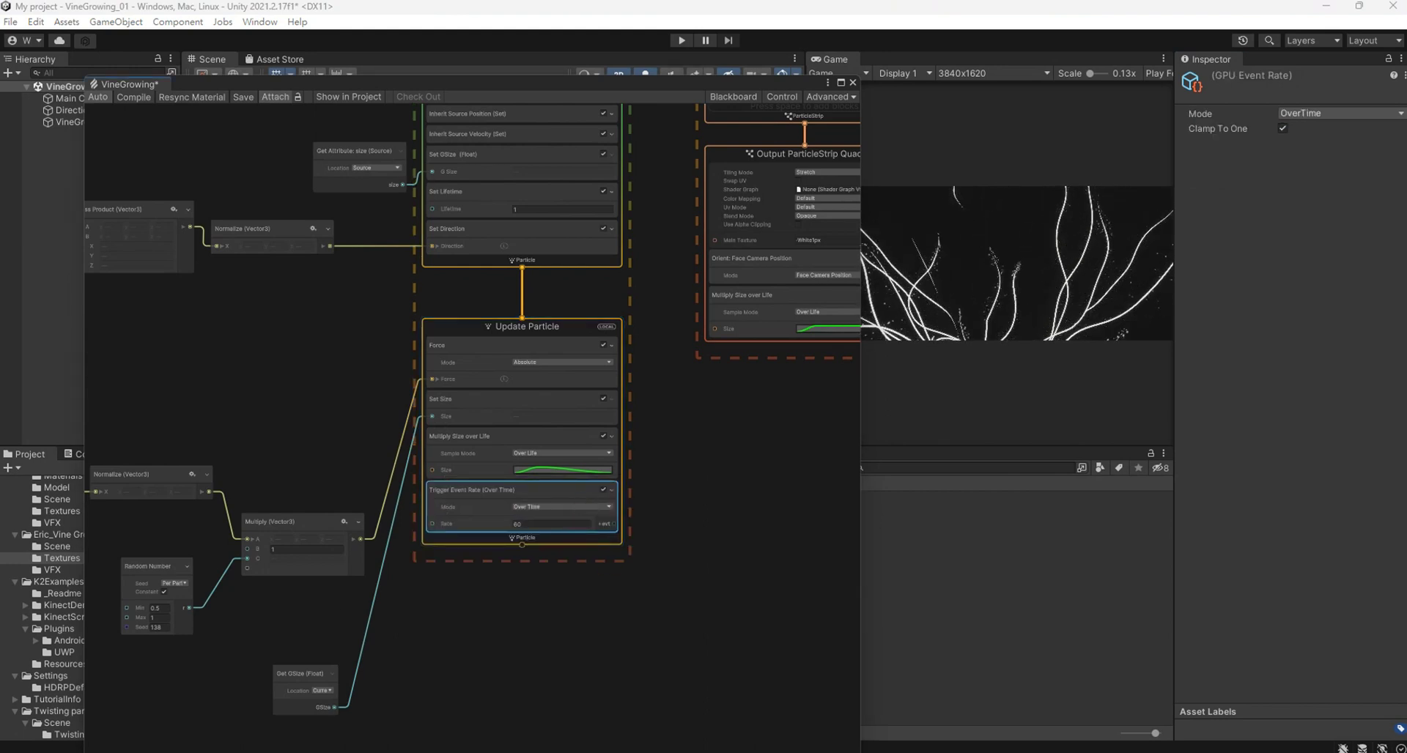
Create a GPUEvent from the trigger's output, then a connected Initialize Particle Strip.
middle_drag(577, 517, 418, 440)
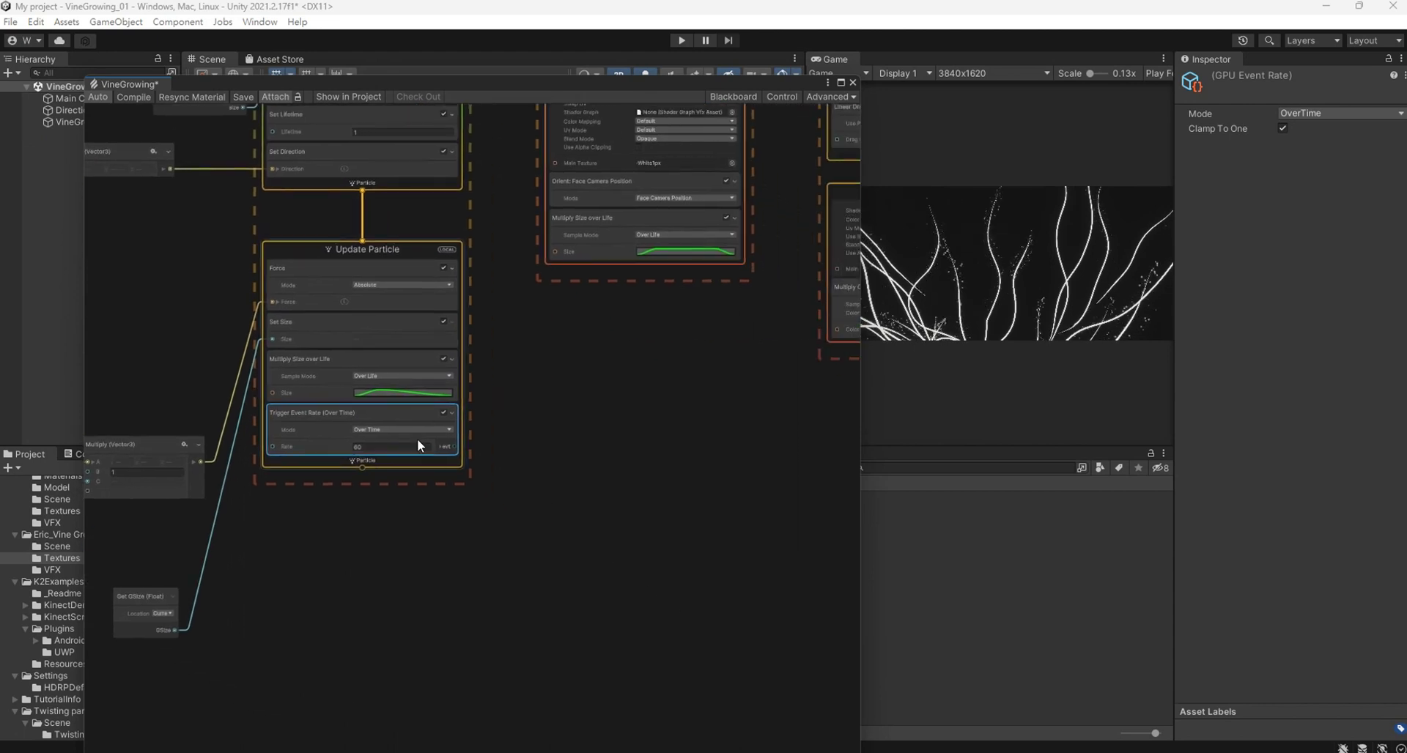
drag(454, 446, 535, 464)
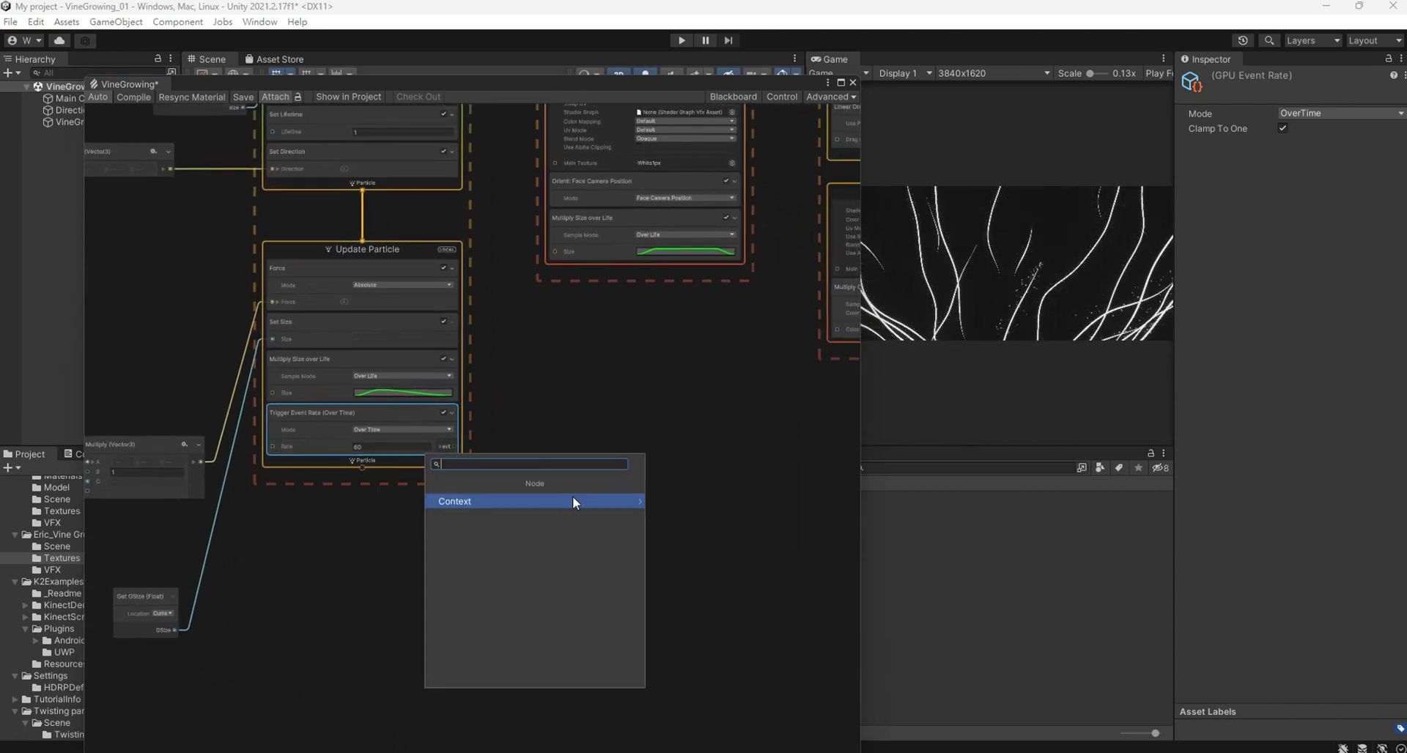
click(566, 501)
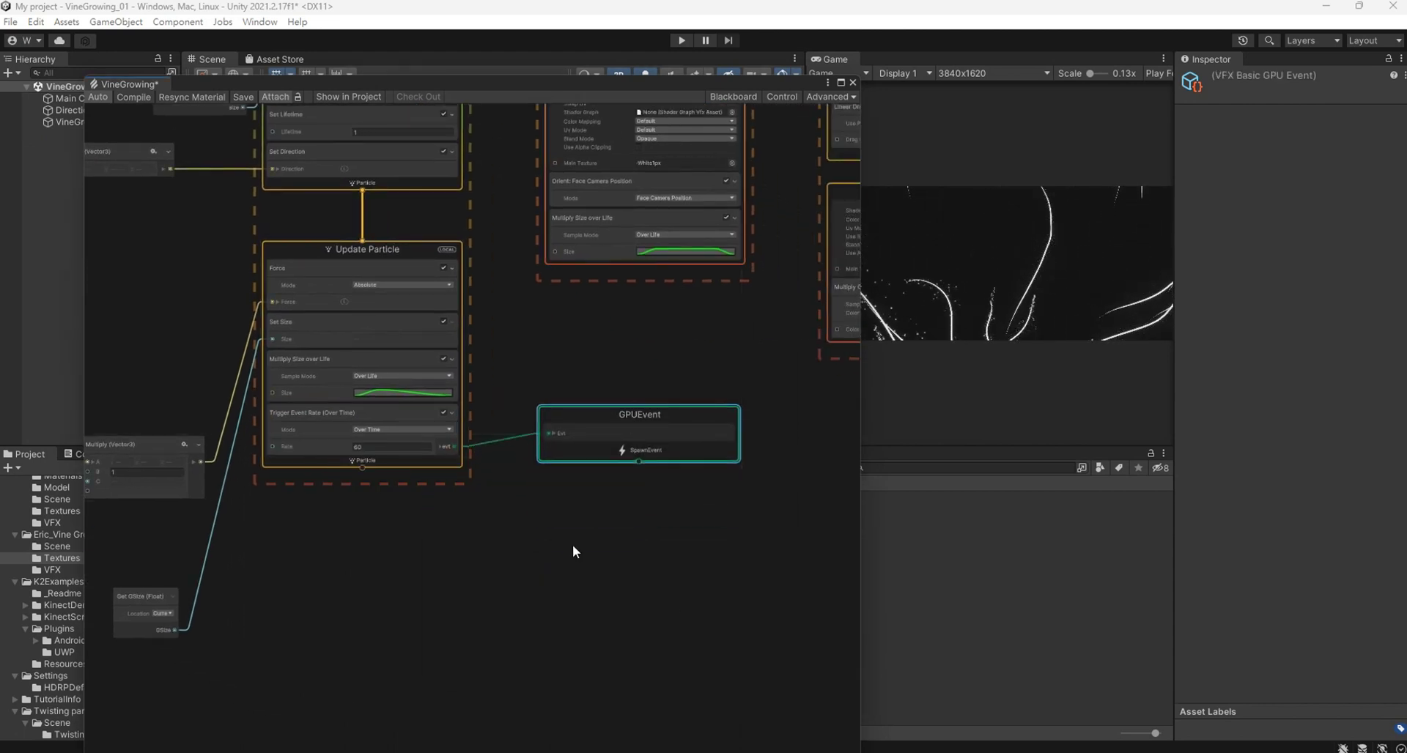
drag(639, 491, 625, 499)
click(617, 542)
text(128)
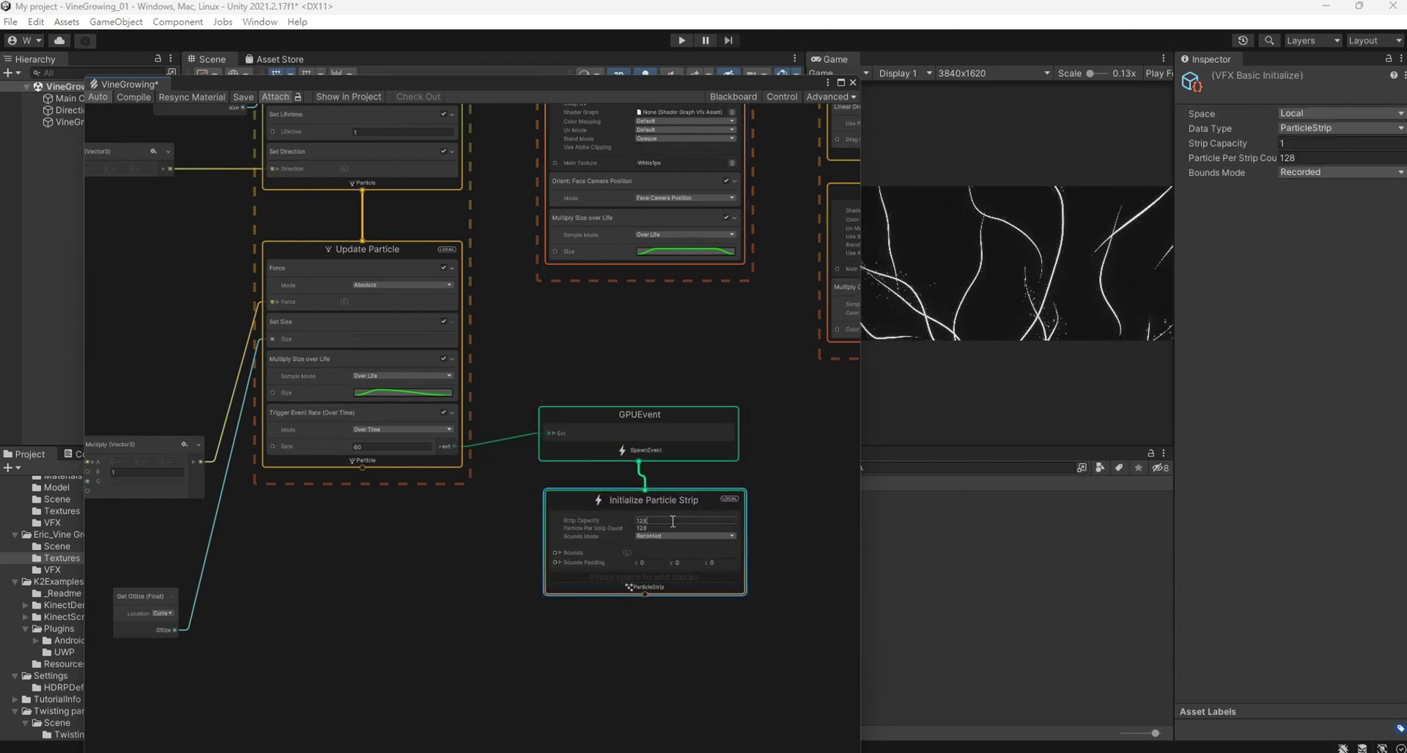
Give Initialize Particle Strip a capacity of 128 and Manual bounds mode.
key(Return)
click(645, 536)
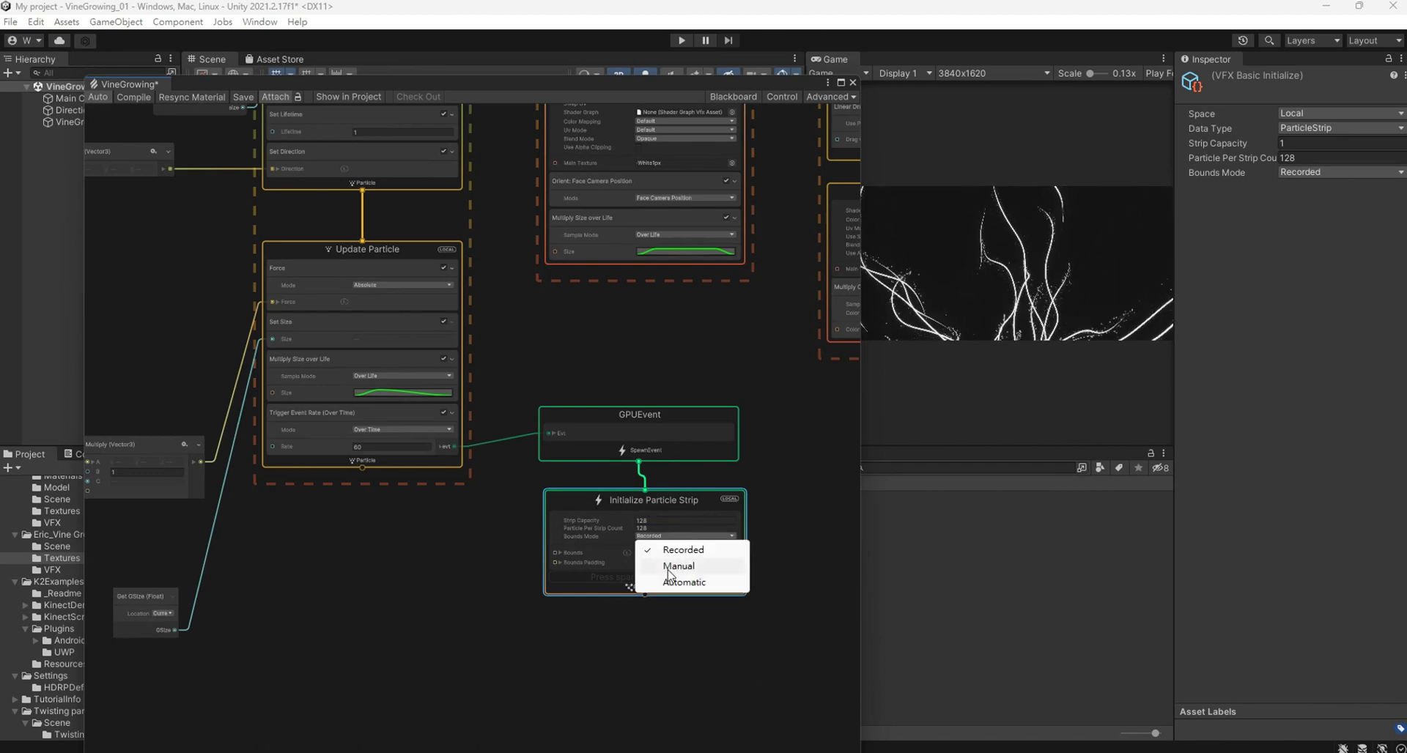
click(670, 575)
scroll(669, 579, up, 4)
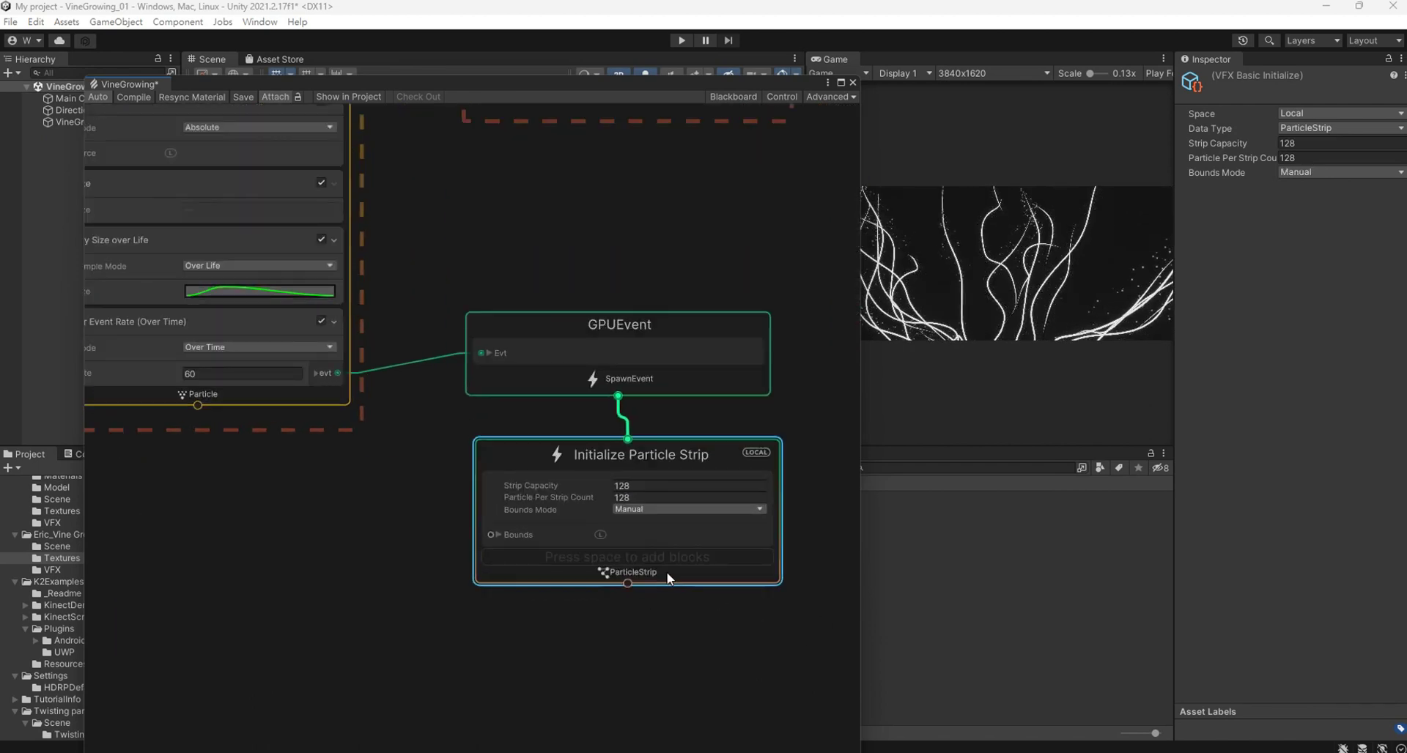
scroll(670, 578, down, 2)
Add Inherit Source Position and Inherit Source Size blocks to Initialize Particle Strip.
right_click(678, 563)
click(732, 342)
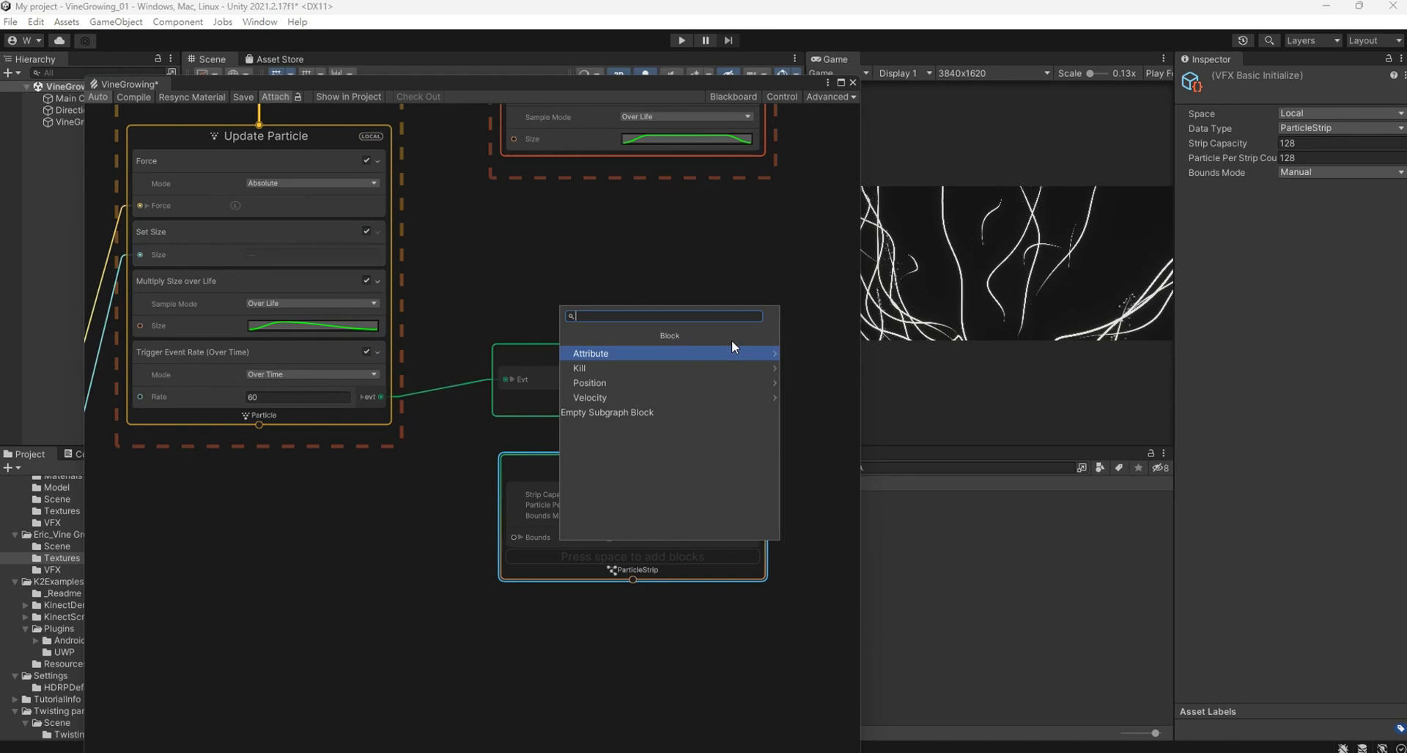
text(inh)
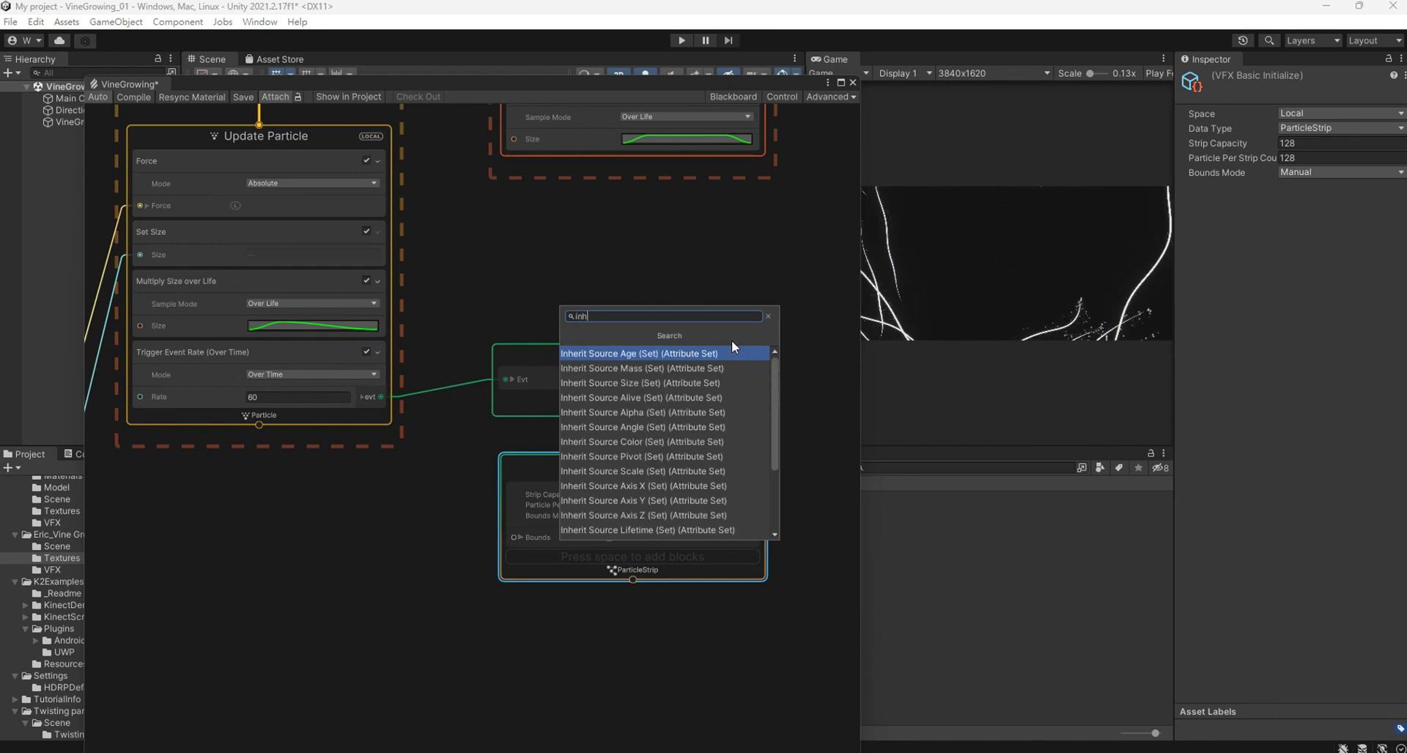
text( pos)
key(Return)
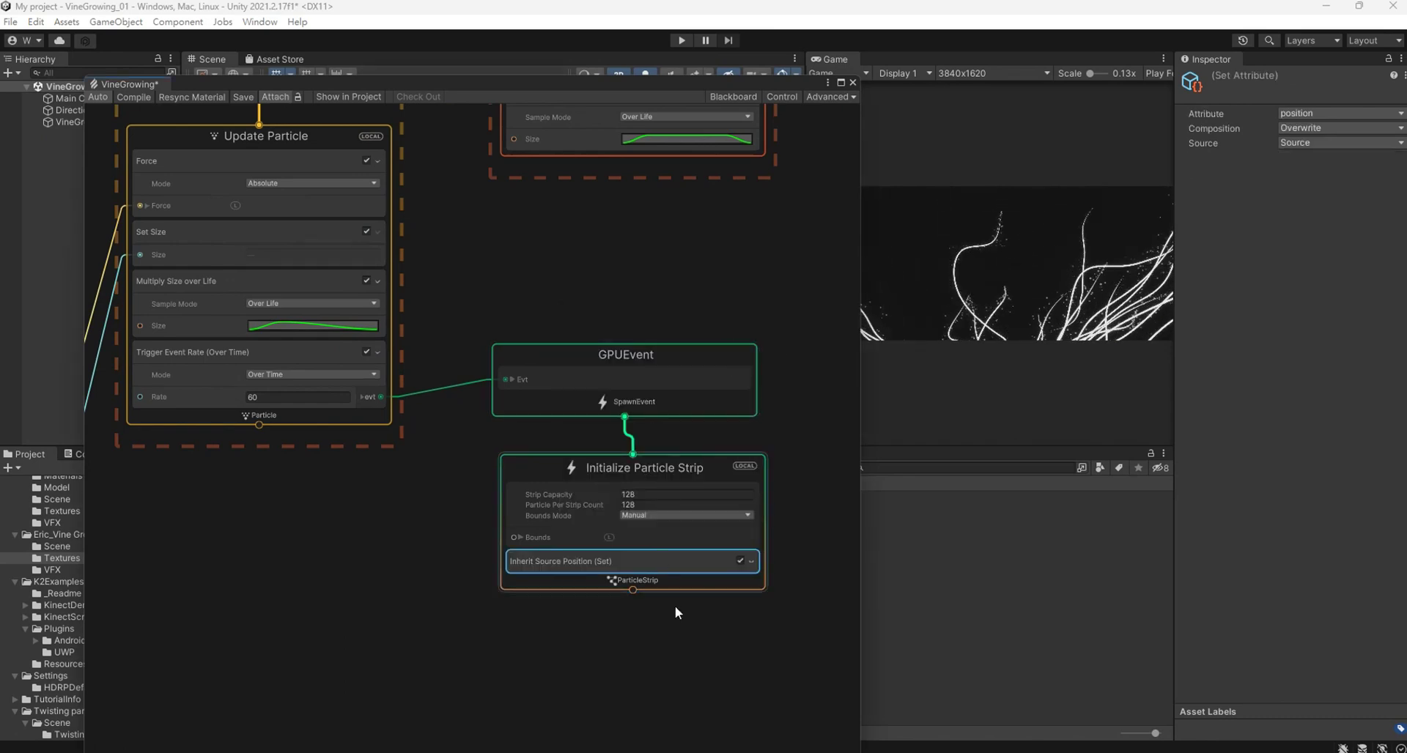
scroll(675, 605, up, 2)
right_click(675, 578)
click(716, 374)
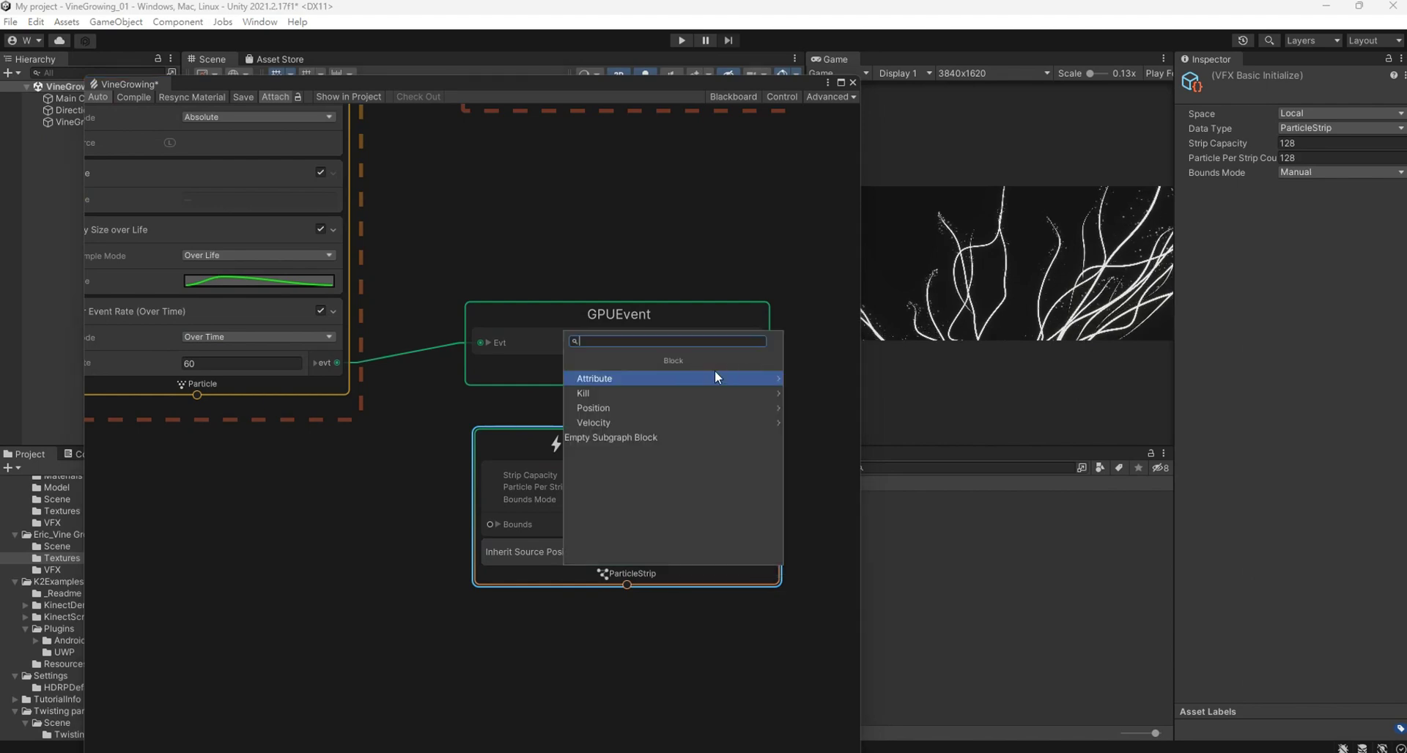
text(inh siz)
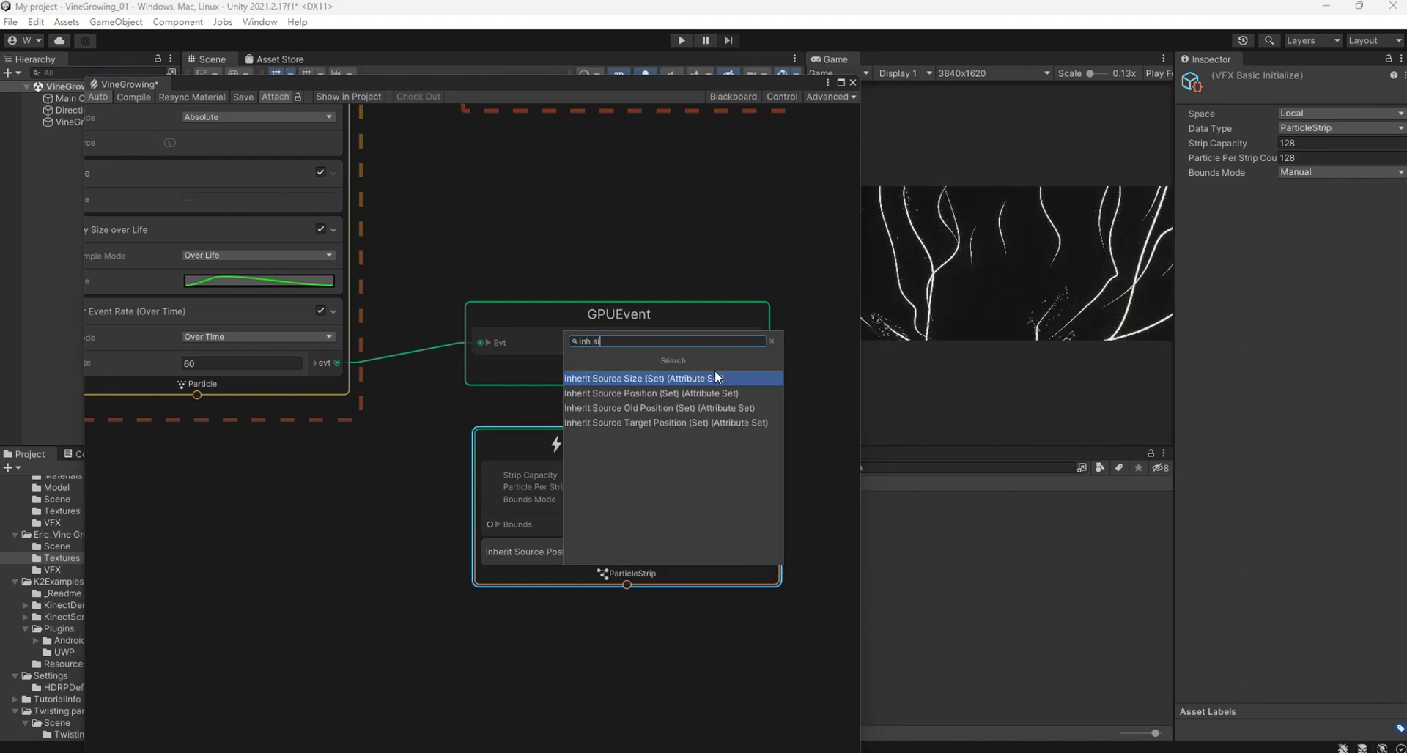
click(715, 374)
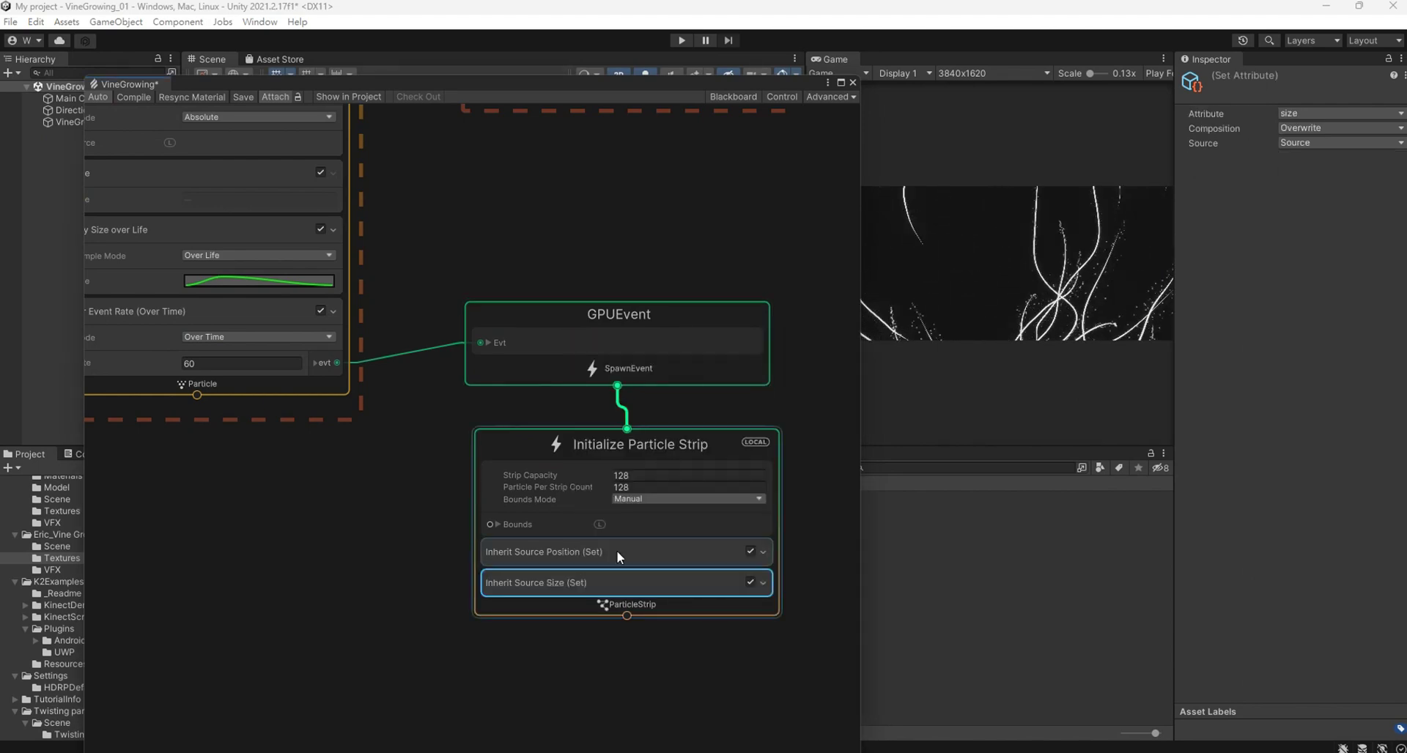
Add Set Lifetime (1) and Multiply Size (0.1) blocks to the strip.
right_click(648, 391)
click(668, 401)
text(set lif)
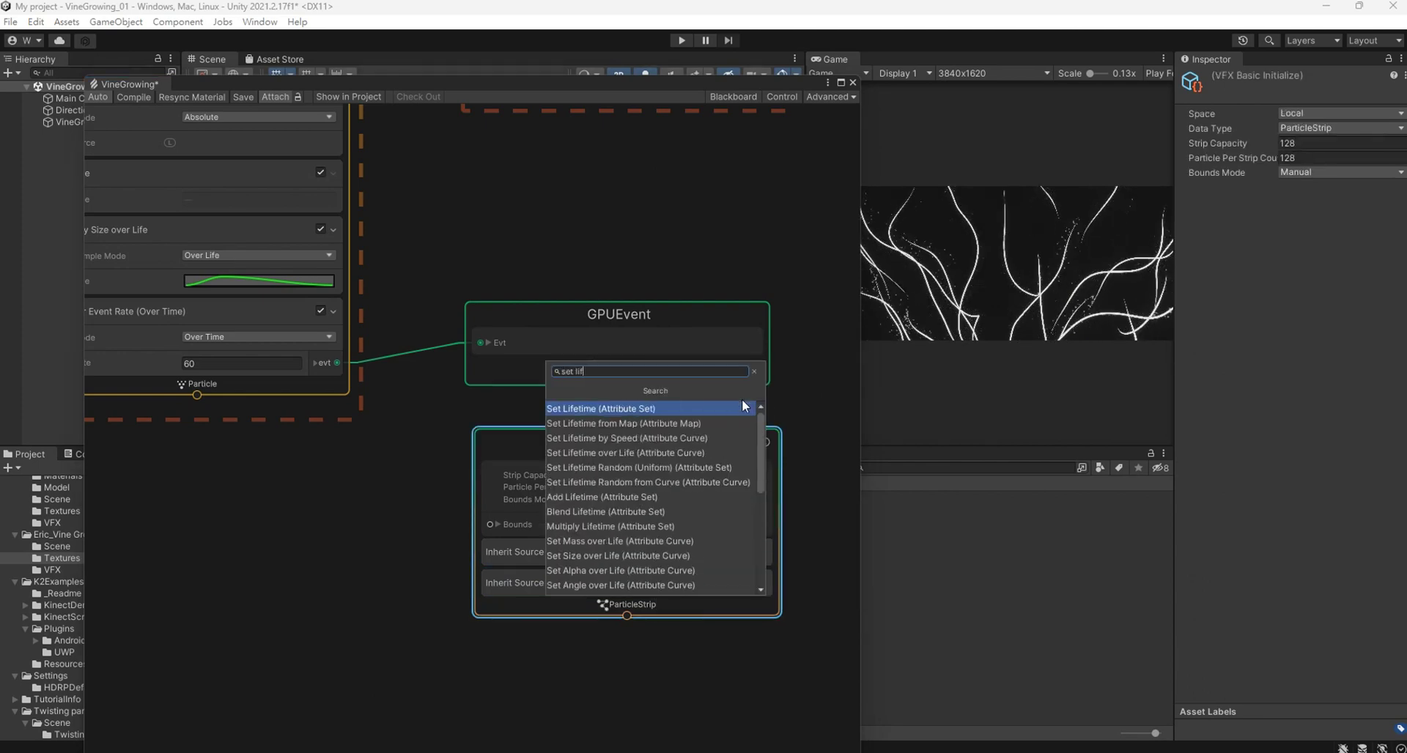
click(743, 403)
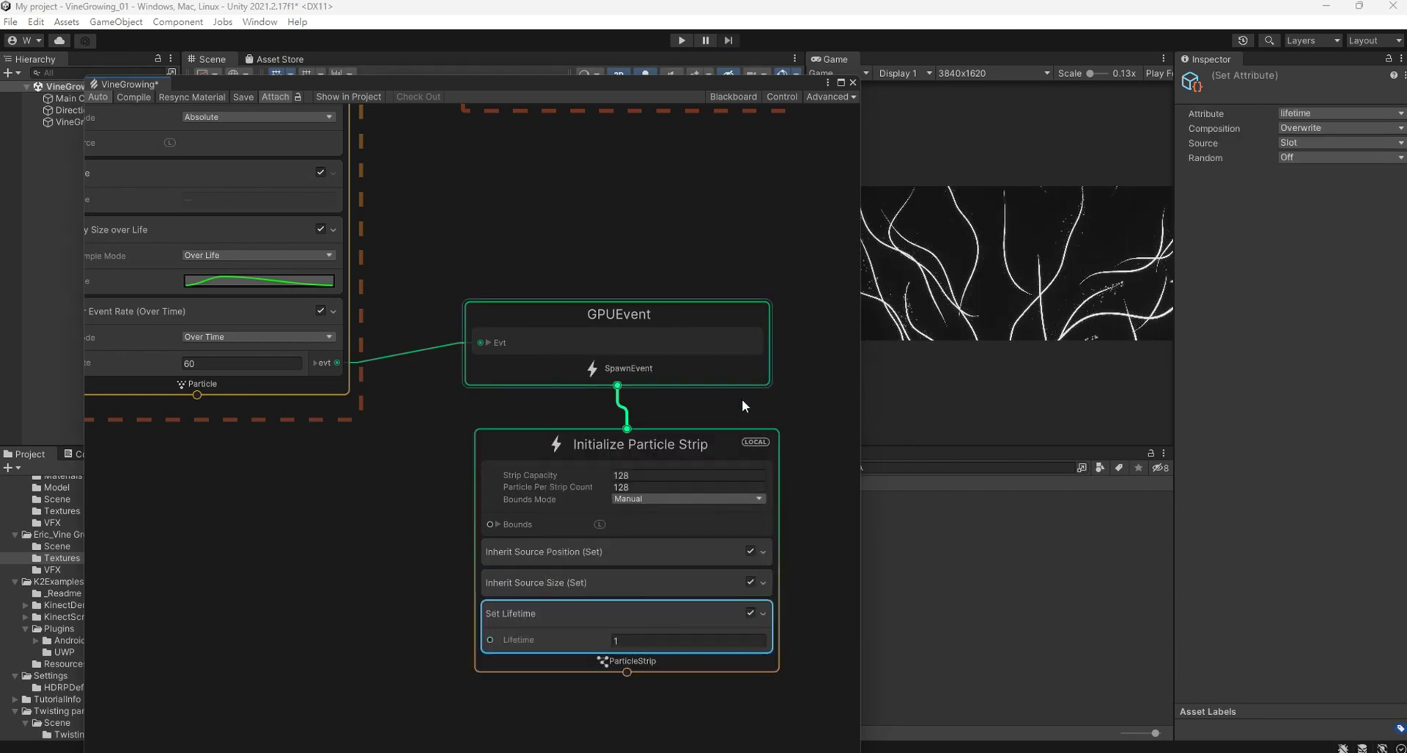
middle_drag(363, 597, 360, 392)
right_click(667, 462)
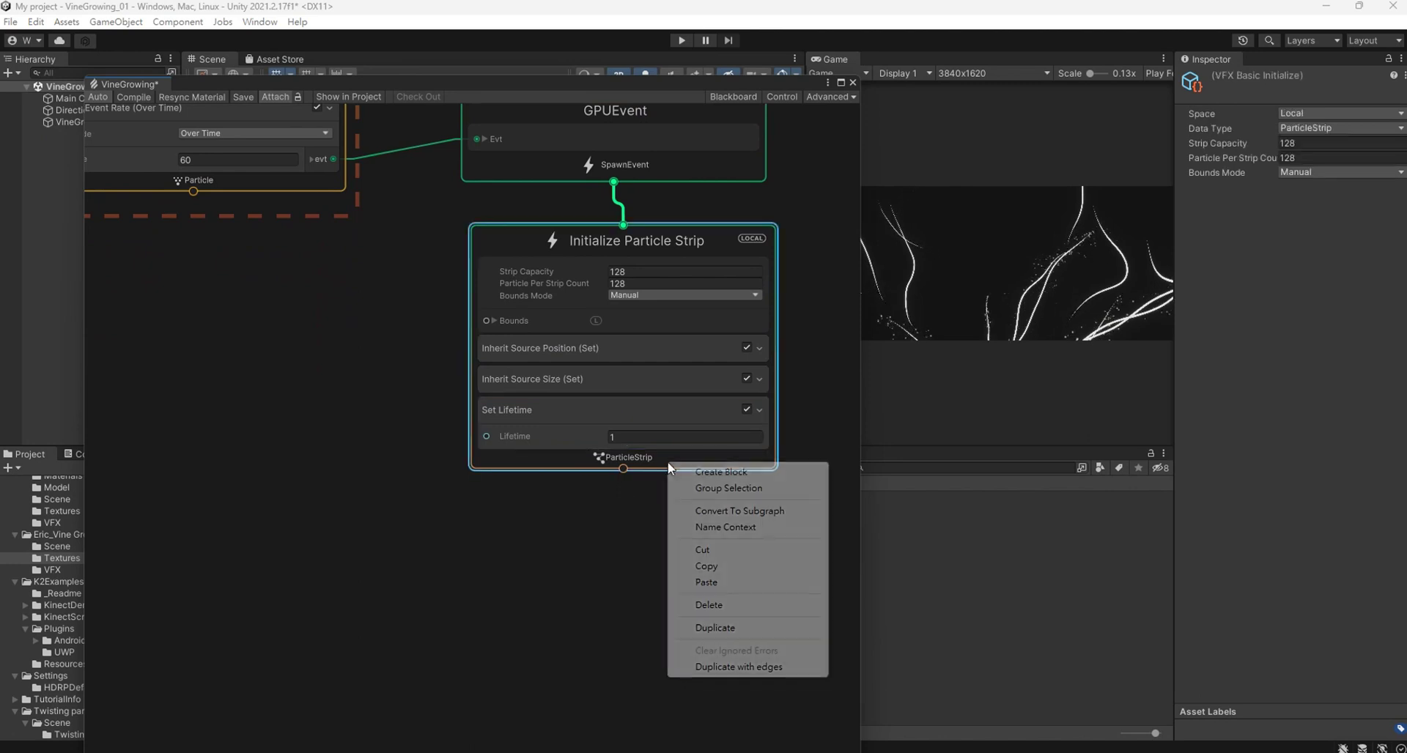
click(700, 472)
click(700, 472)
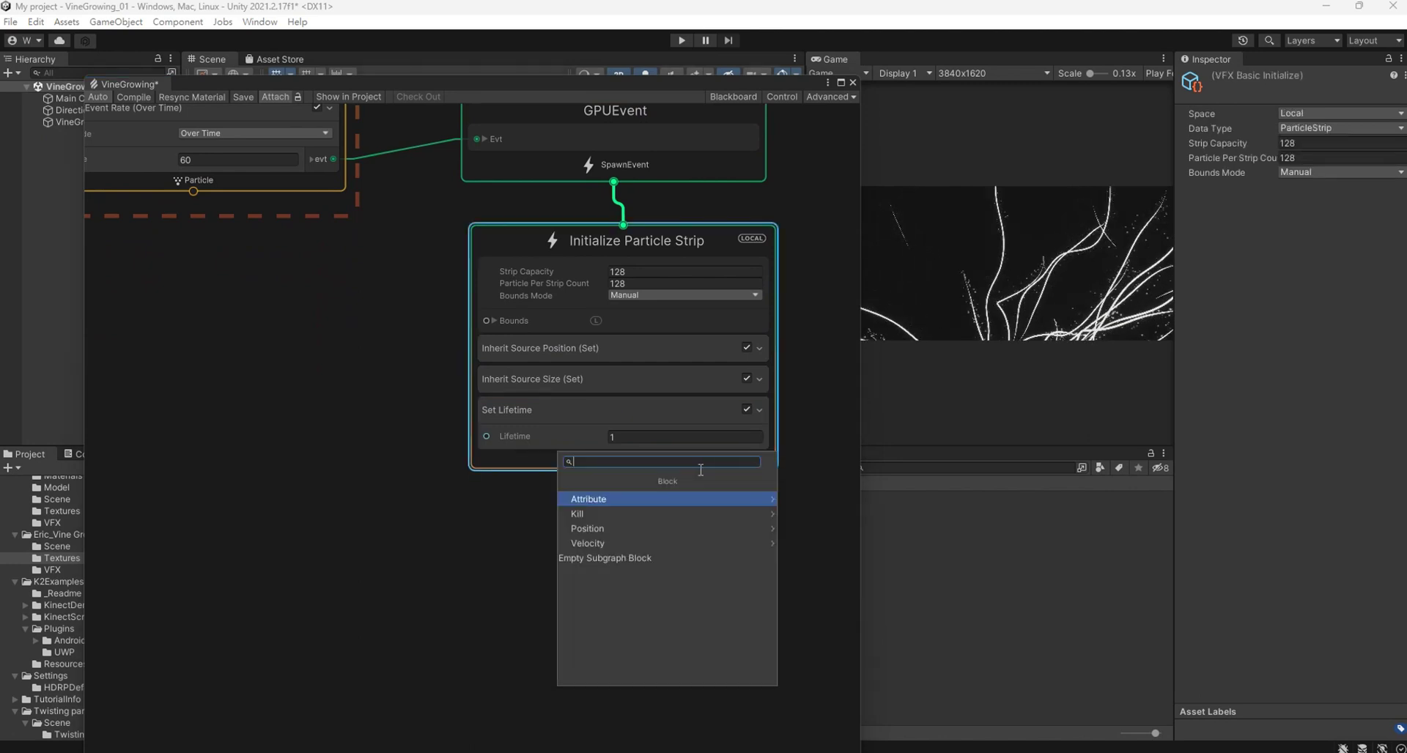
text(mult size)
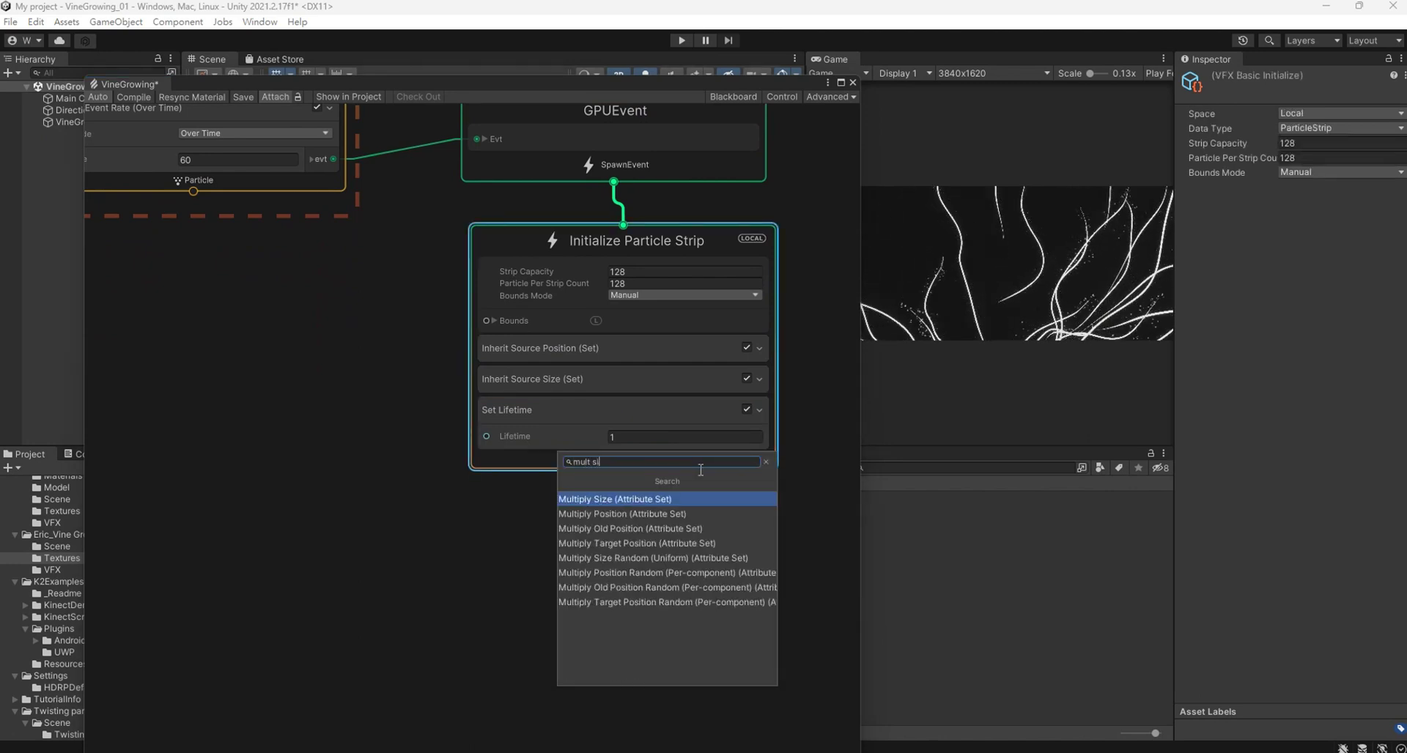
key(Return)
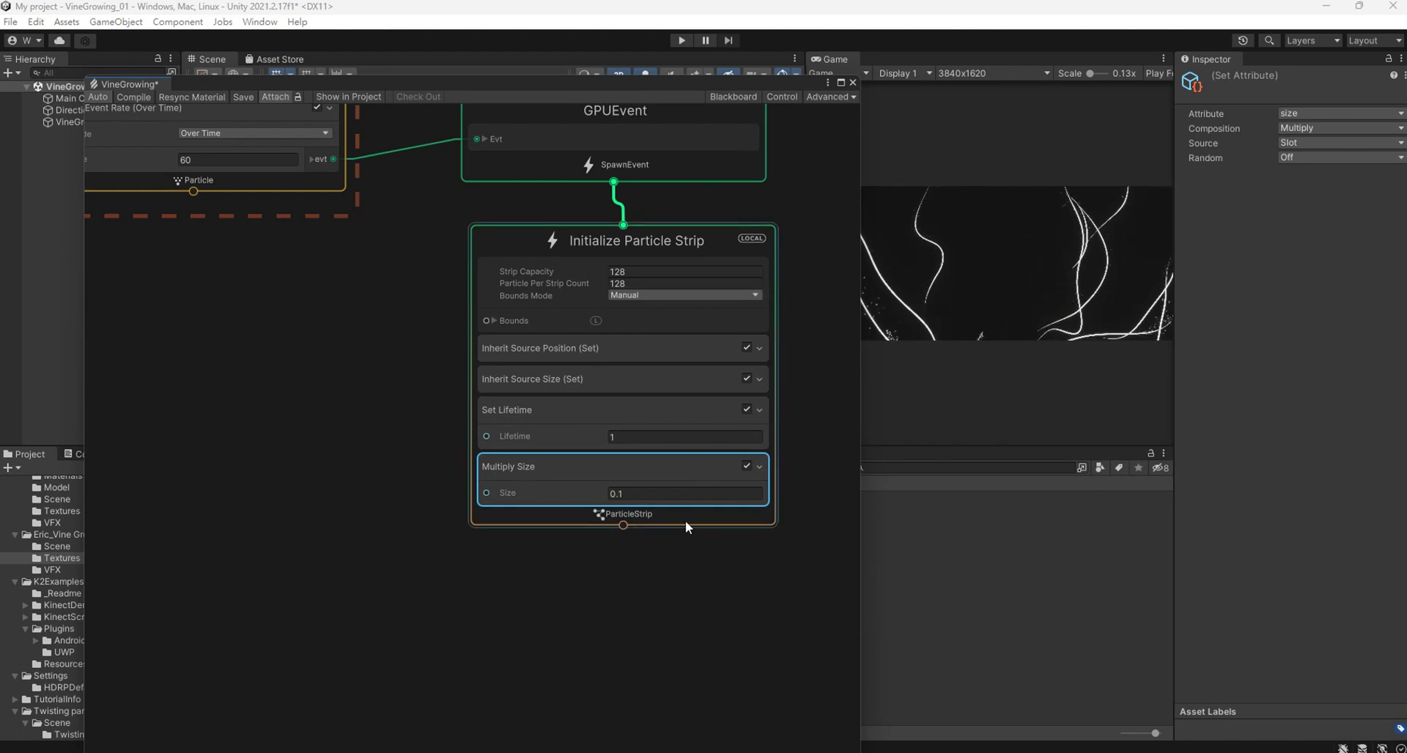
Add a white Set Color block to the strip's initialize context.
right_click(685, 521)
click(724, 529)
text(set)
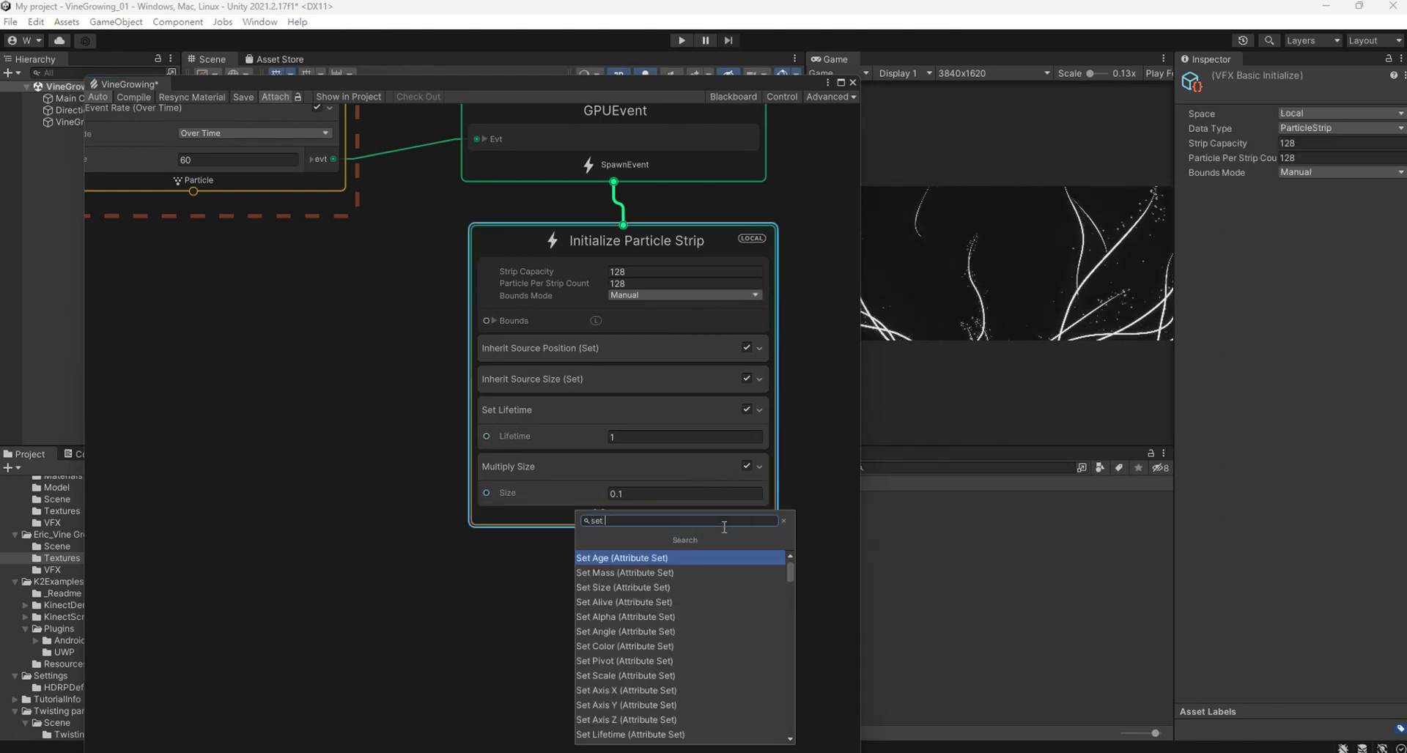
text( color)
key(Return)
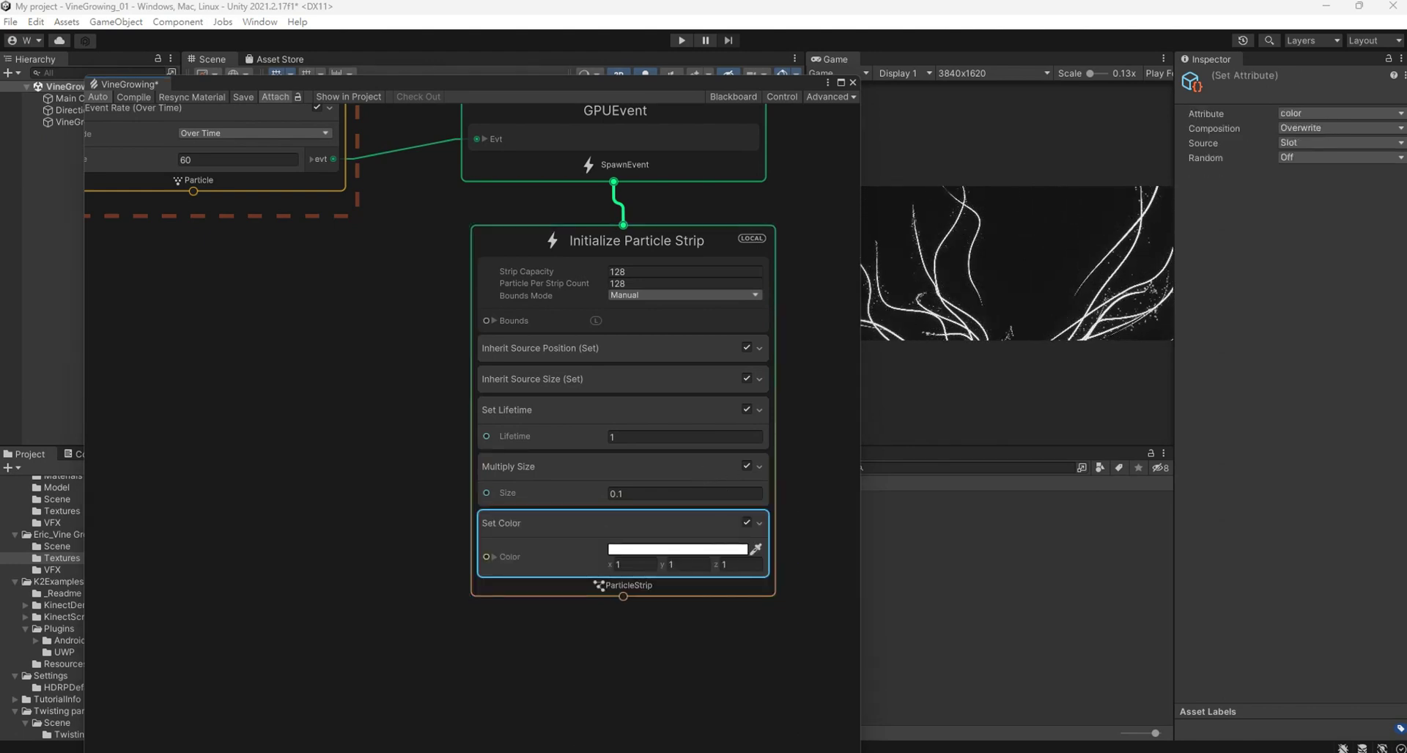
middle_drag(516, 672, 433, 467)
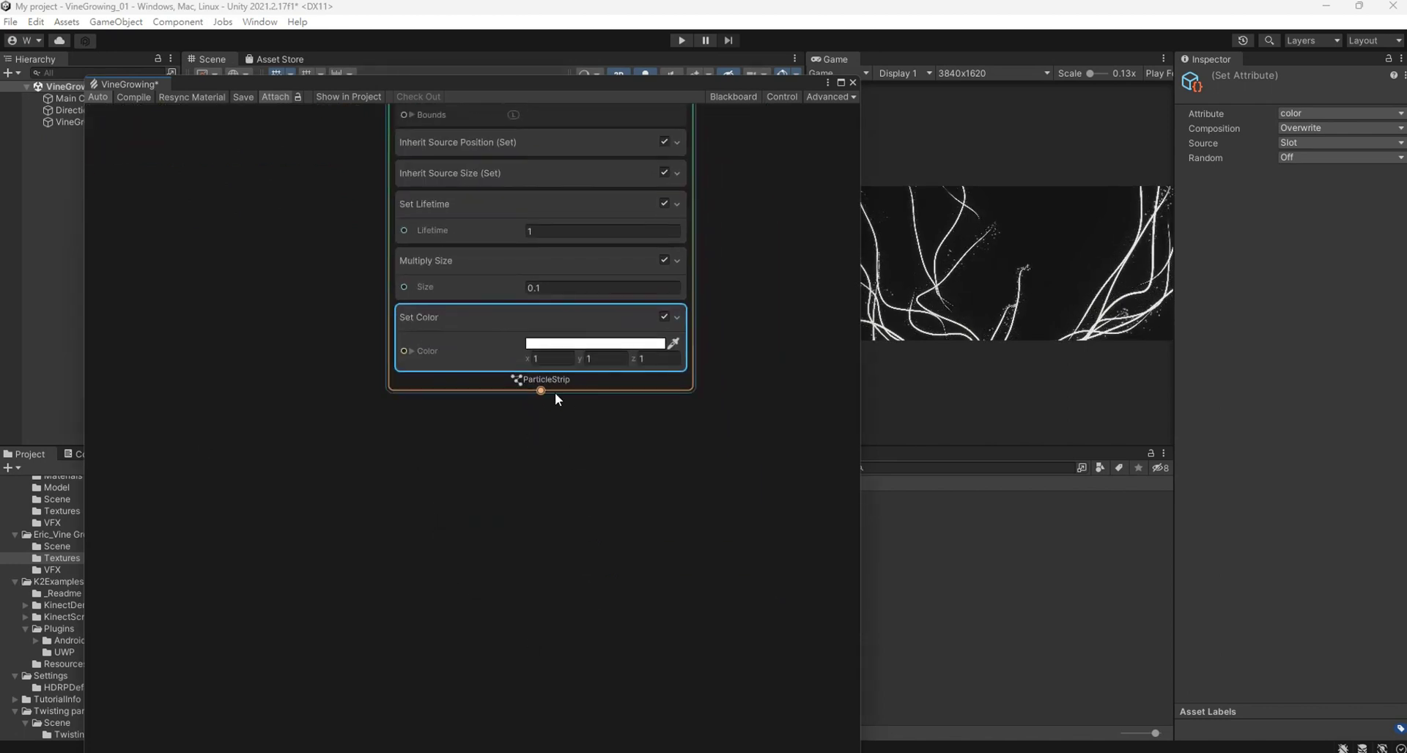
Create Update Particle Strip from Initialize's output and place it directly beneath.
drag(541, 391, 546, 419)
text(update)
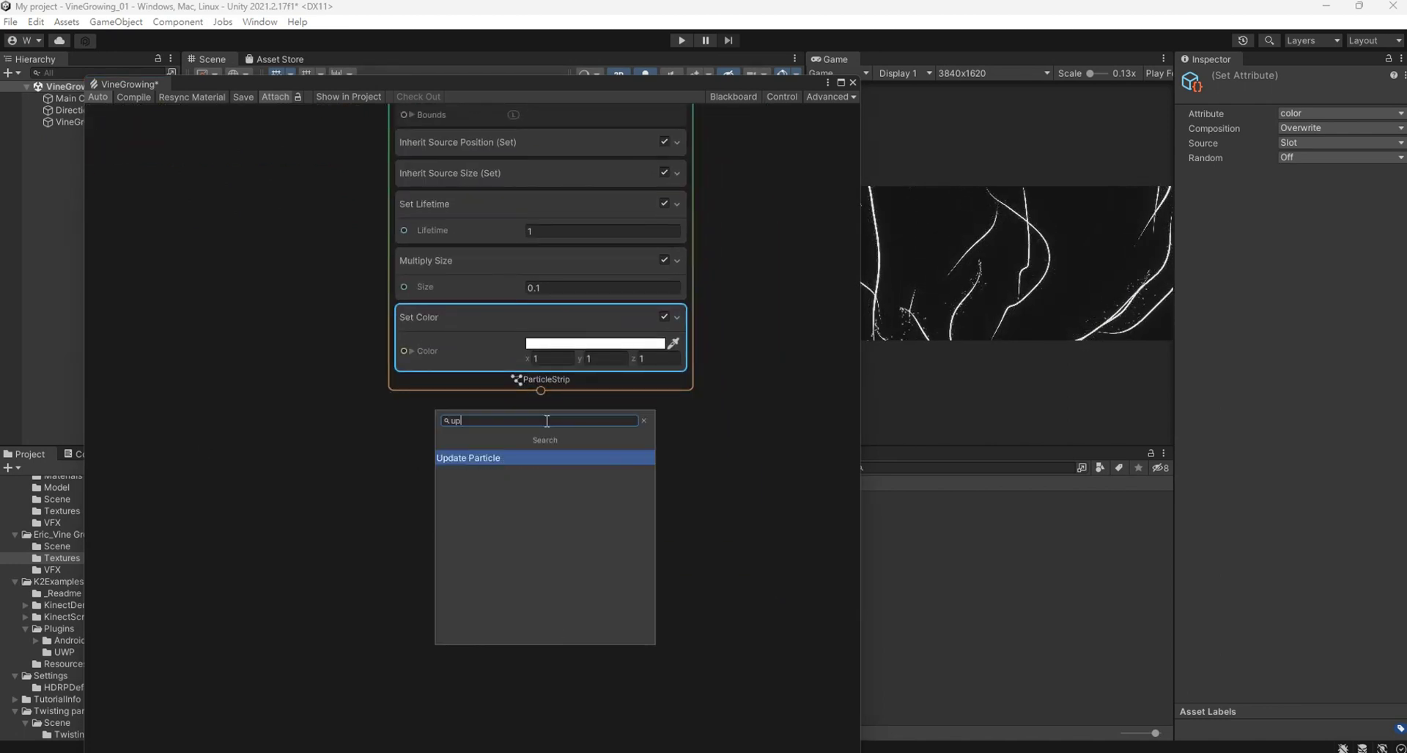
key(Return)
drag(504, 466, 482, 437)
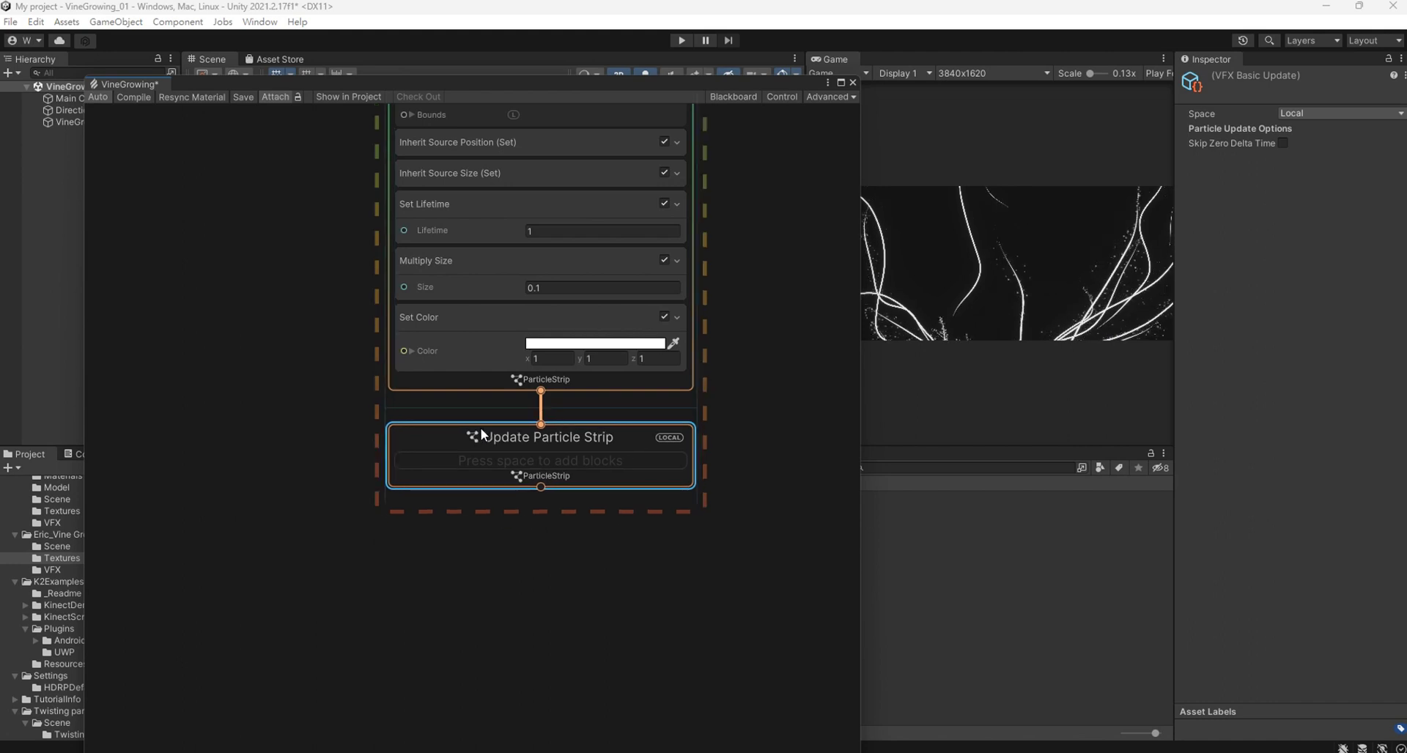
middle_drag(549, 642, 523, 534)
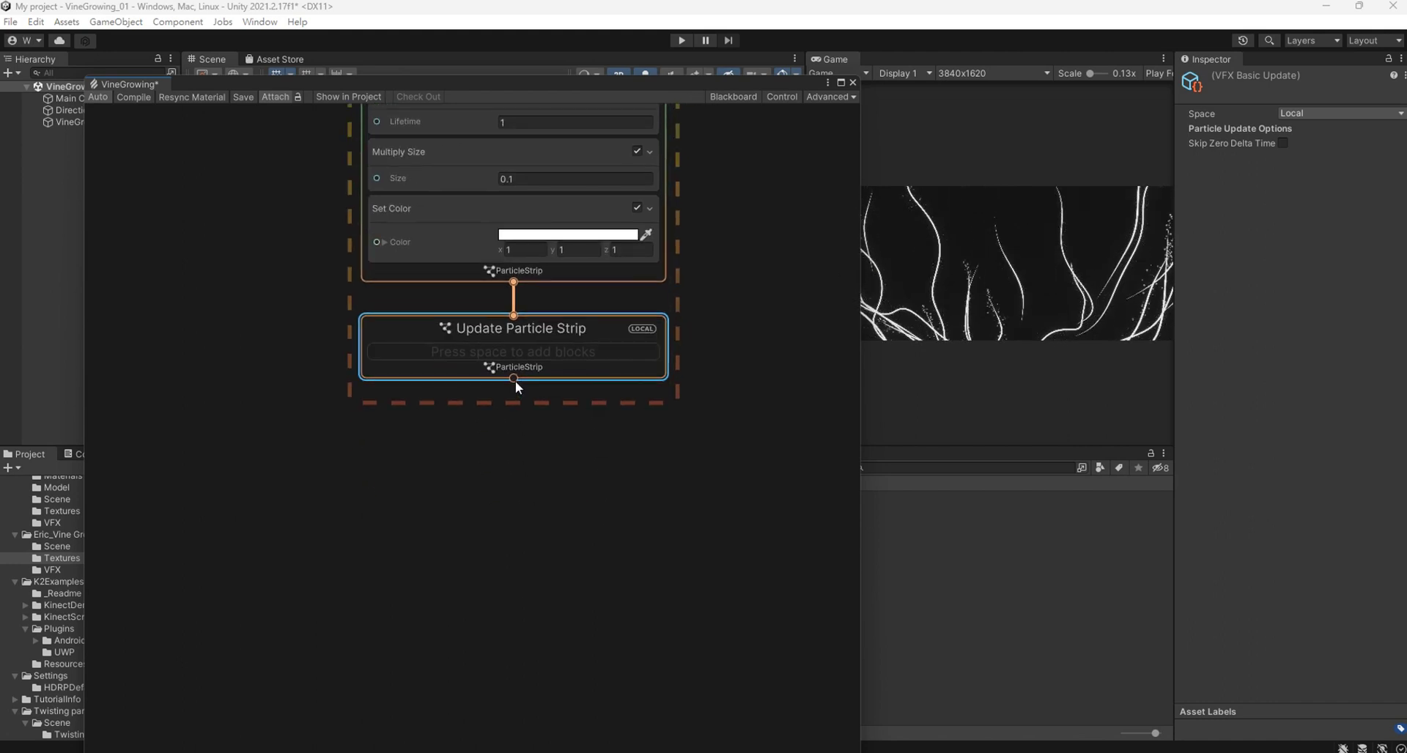
drag(514, 379, 513, 437)
scroll(539, 591, down, 5)
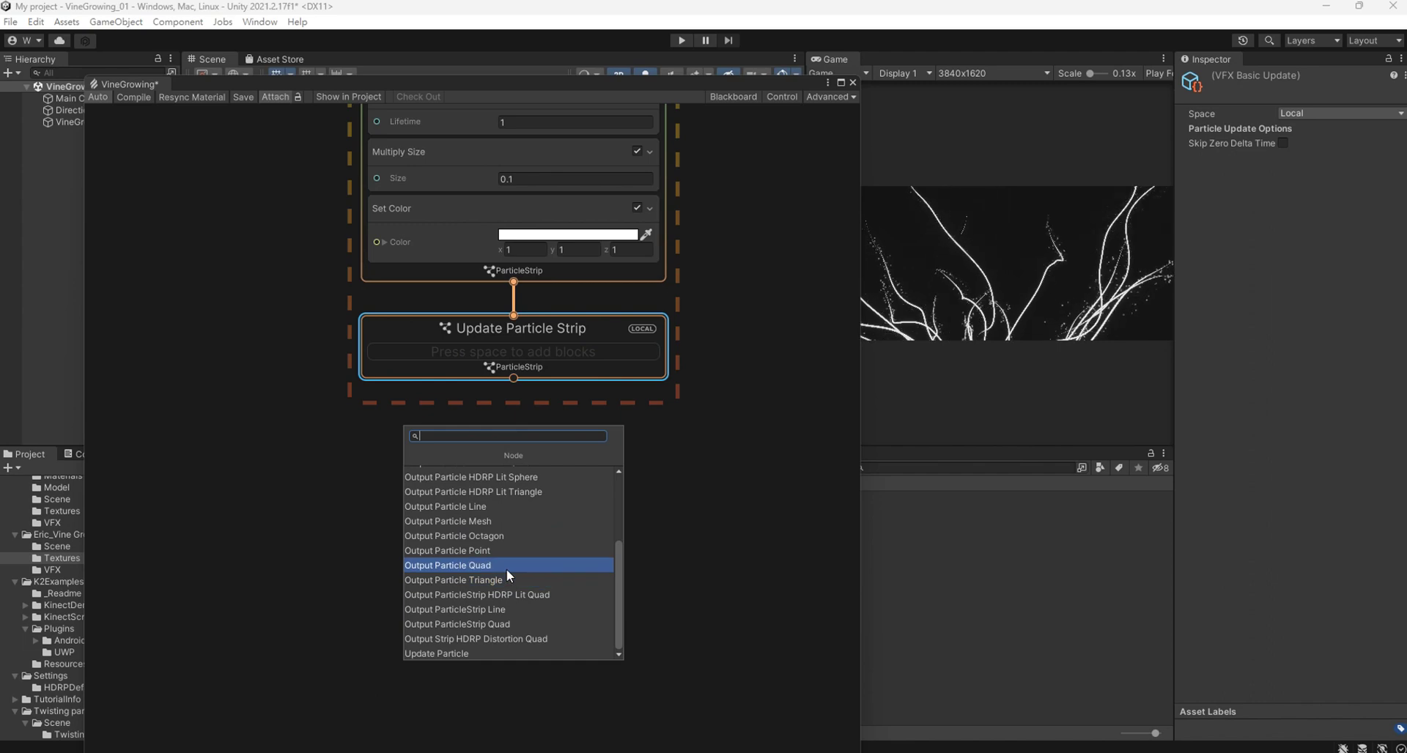
Create an Output Particle Quad below Update Particle Strip with Opaque blend mode.
click(507, 569)
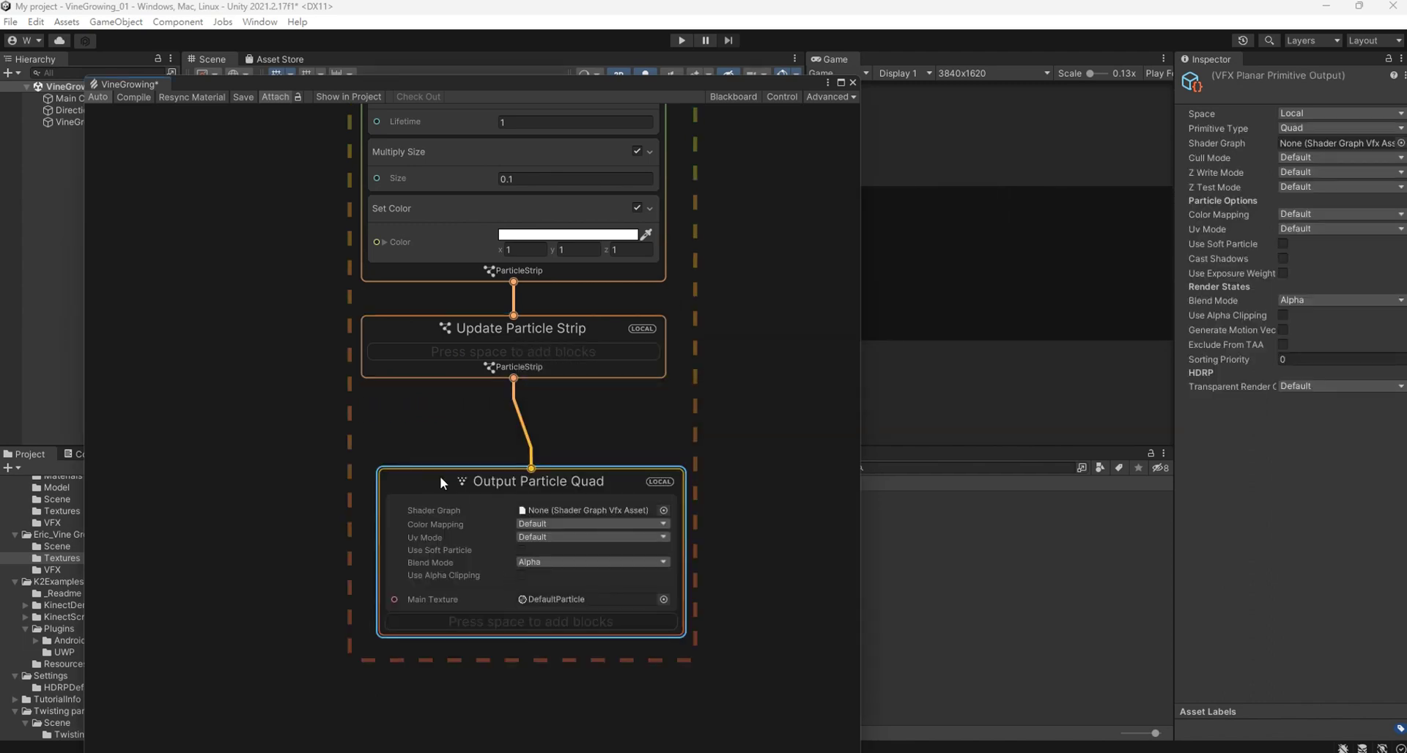
drag(444, 468, 426, 438)
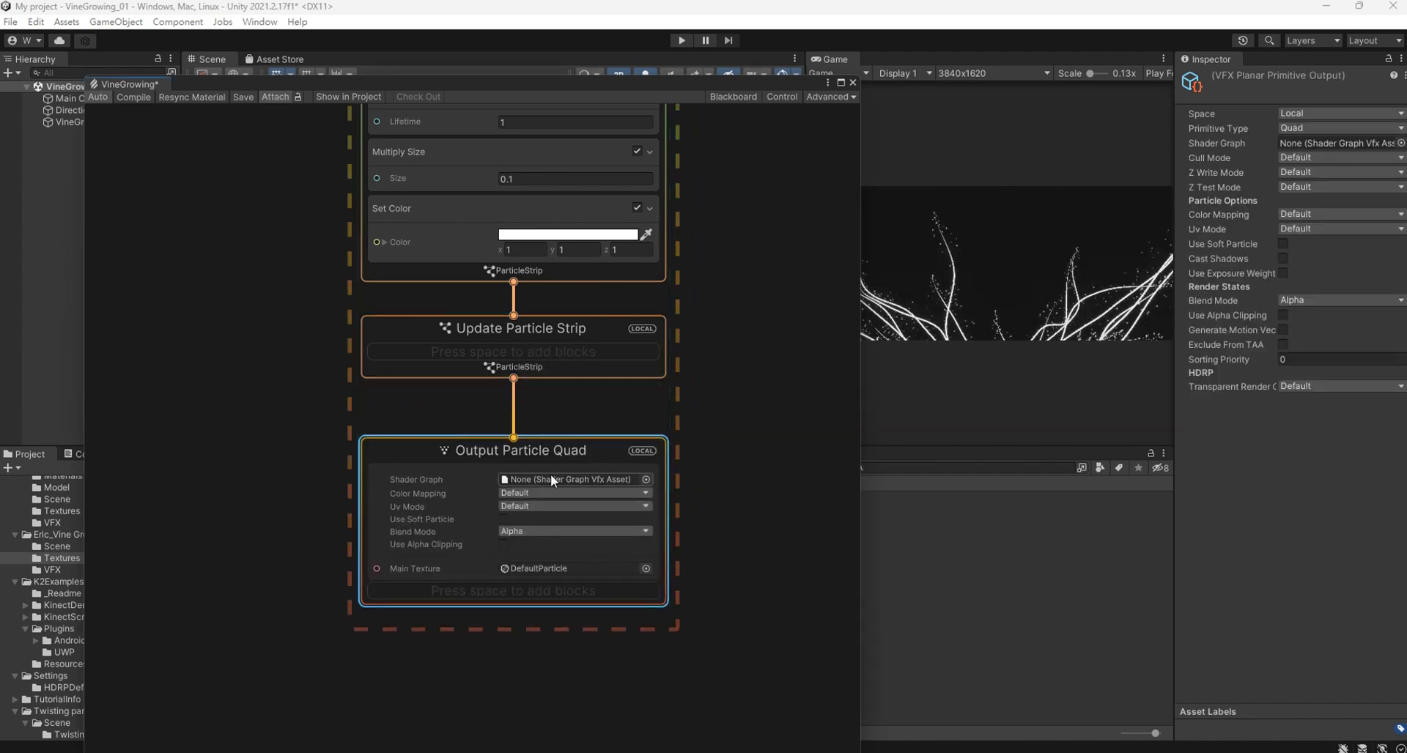
click(542, 531)
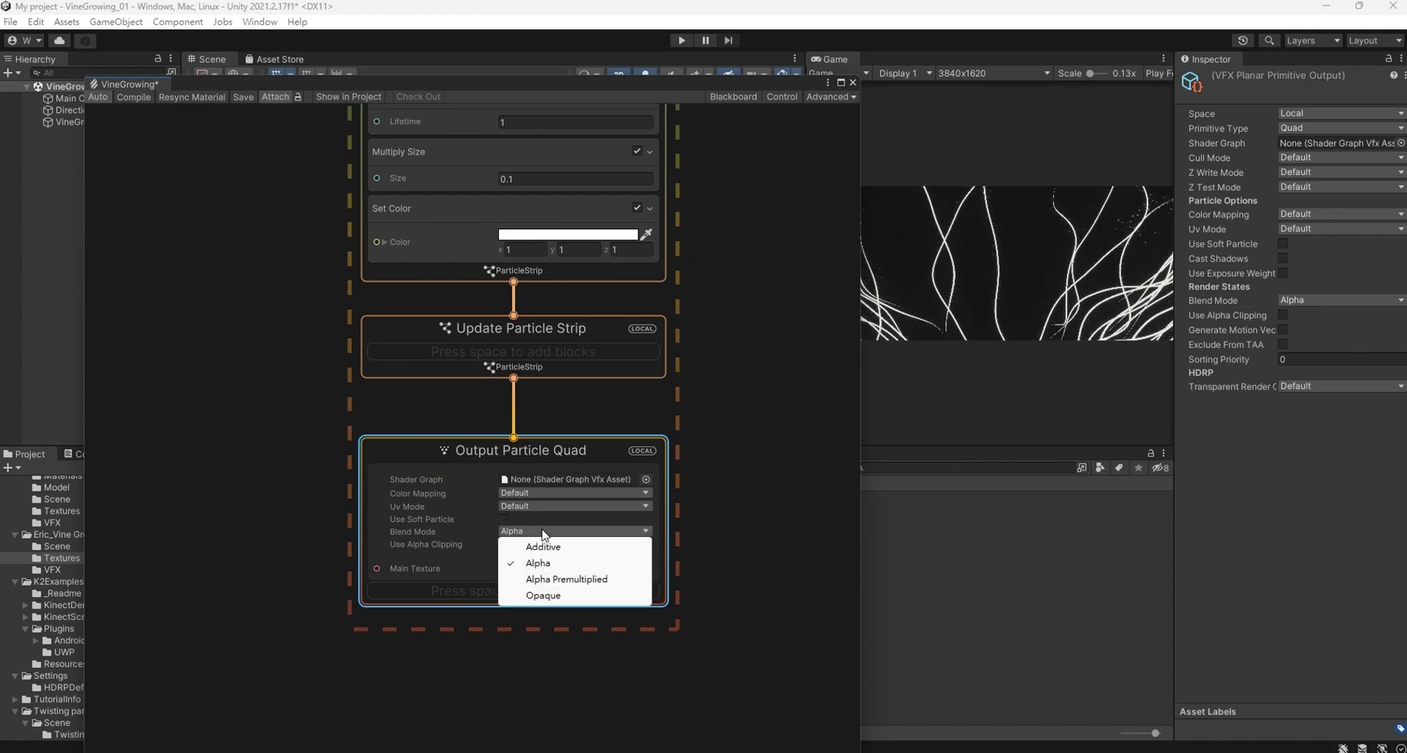
click(543, 595)
Assign the White1px texture from the Project Textures folder as Main Texture.
drag(593, 88, 1001, 105)
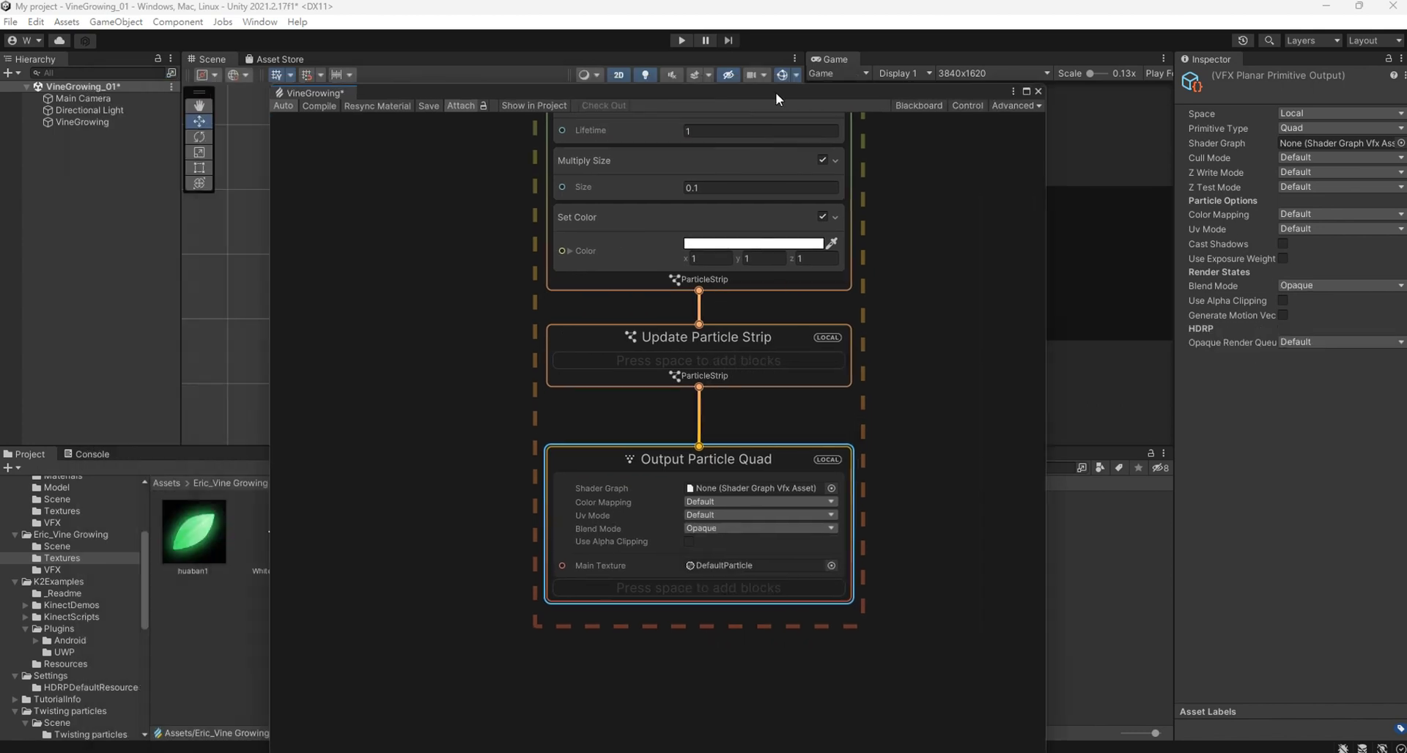
drag(269, 535, 942, 571)
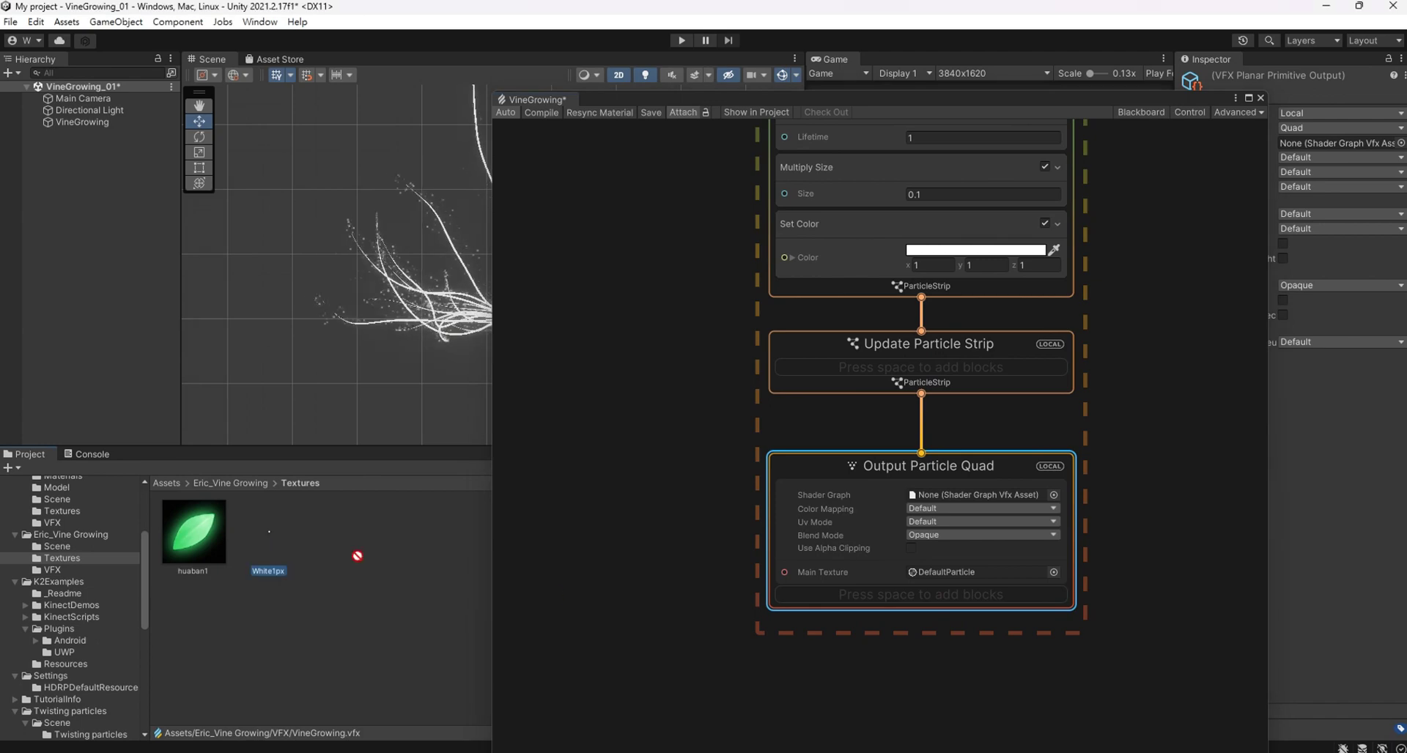
drag(1065, 98, 620, 25)
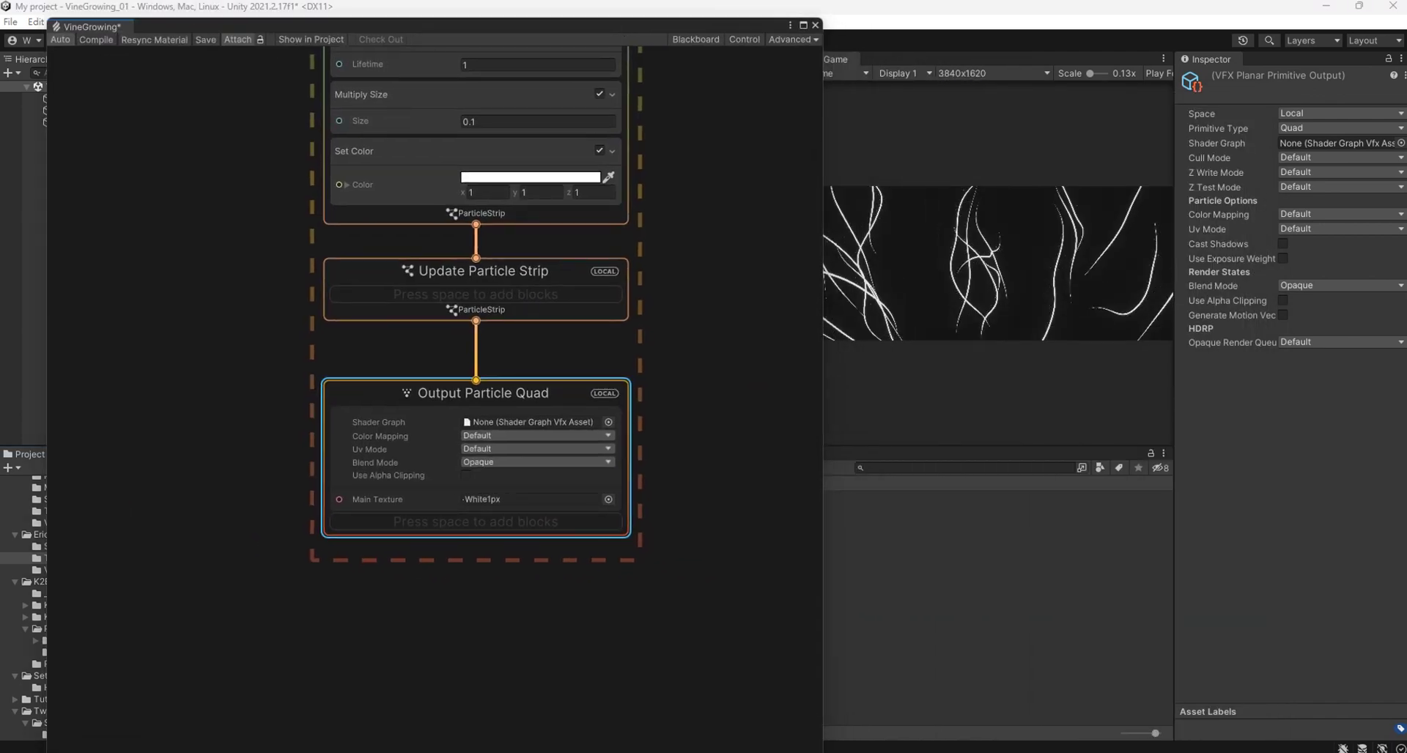
Add an Orient: Face Camera Position block to the Output Particle Quad.
right_click(552, 529)
click(605, 538)
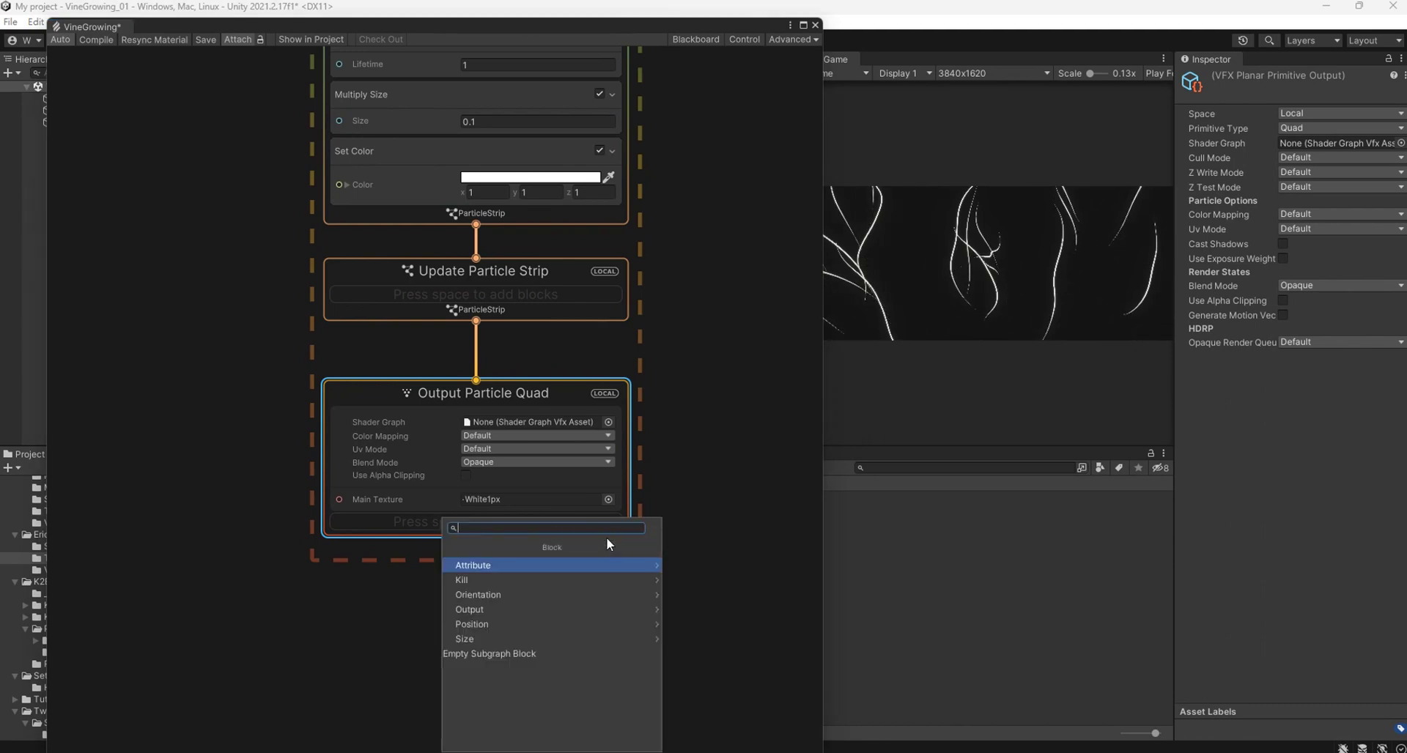
text(ori)
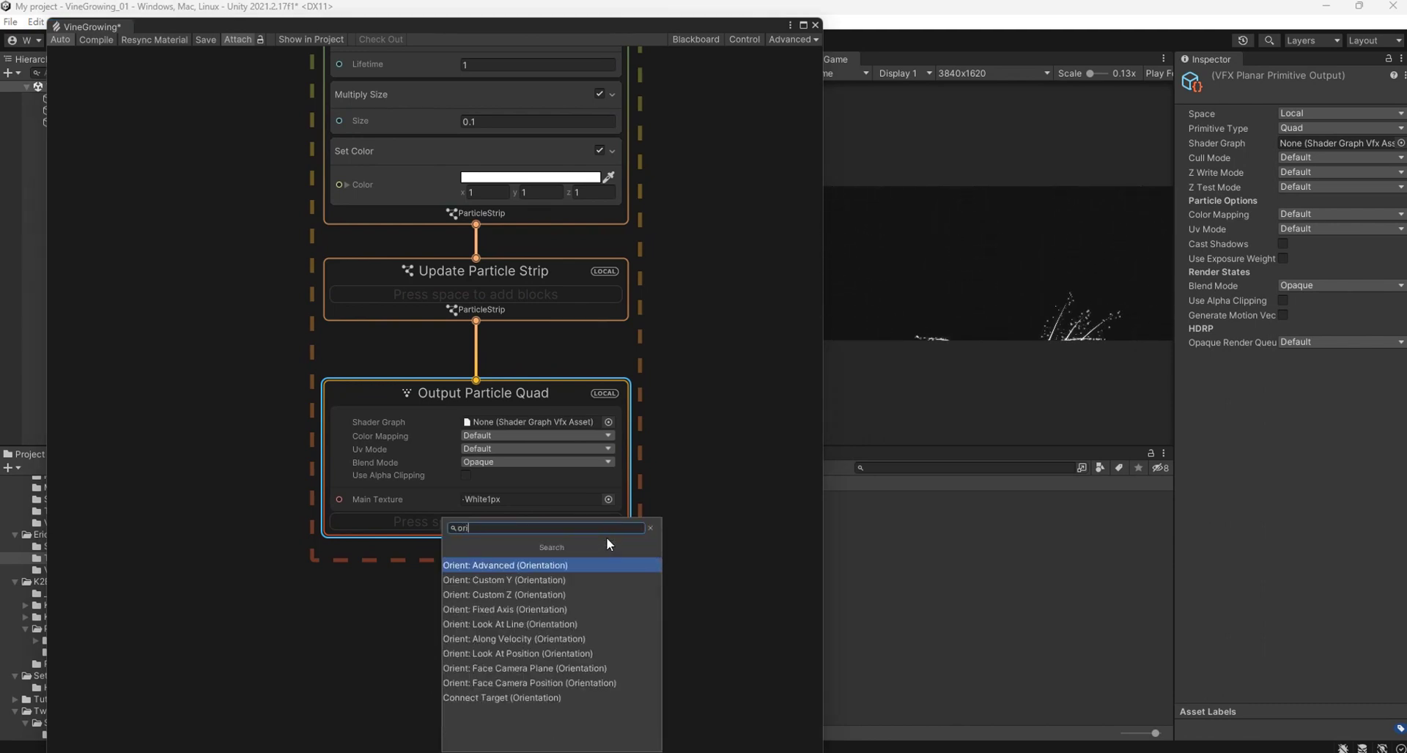
text( po)
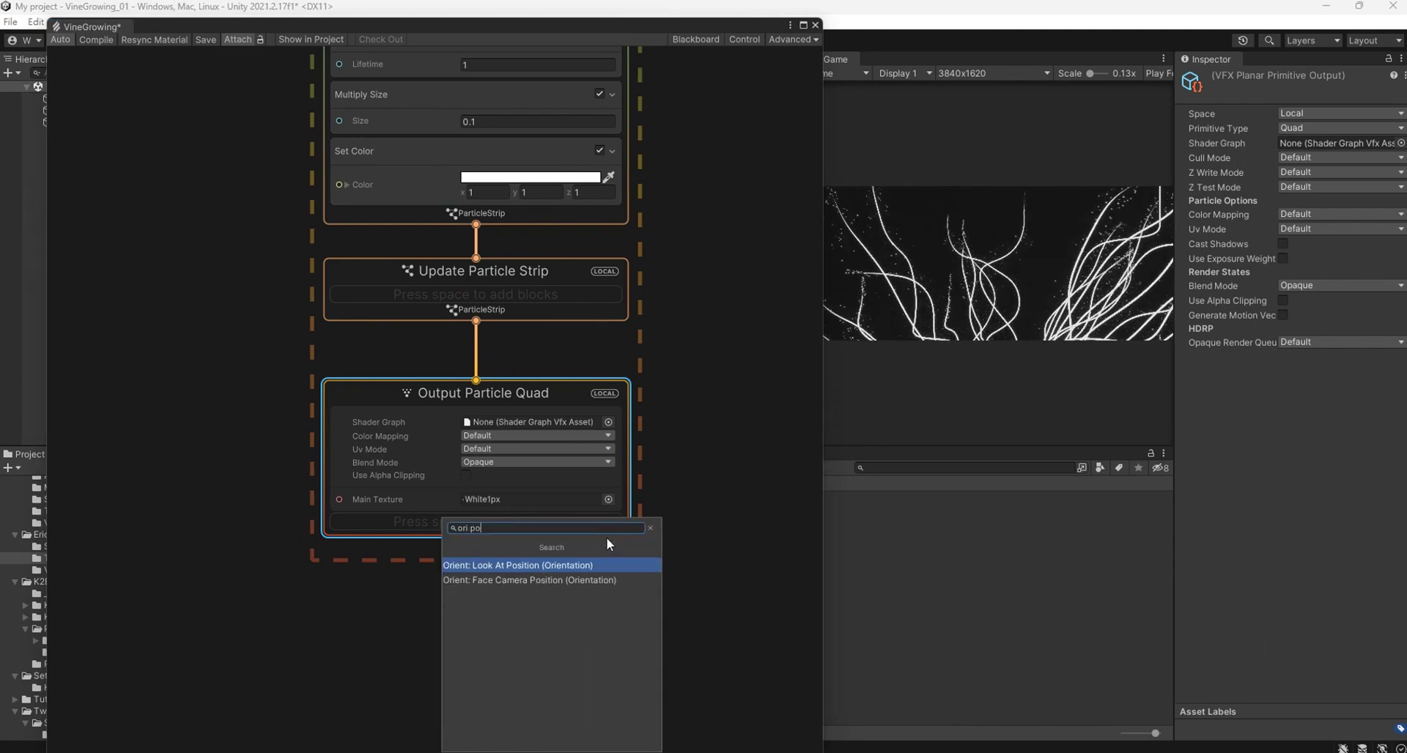
key(Down)
key(Return)
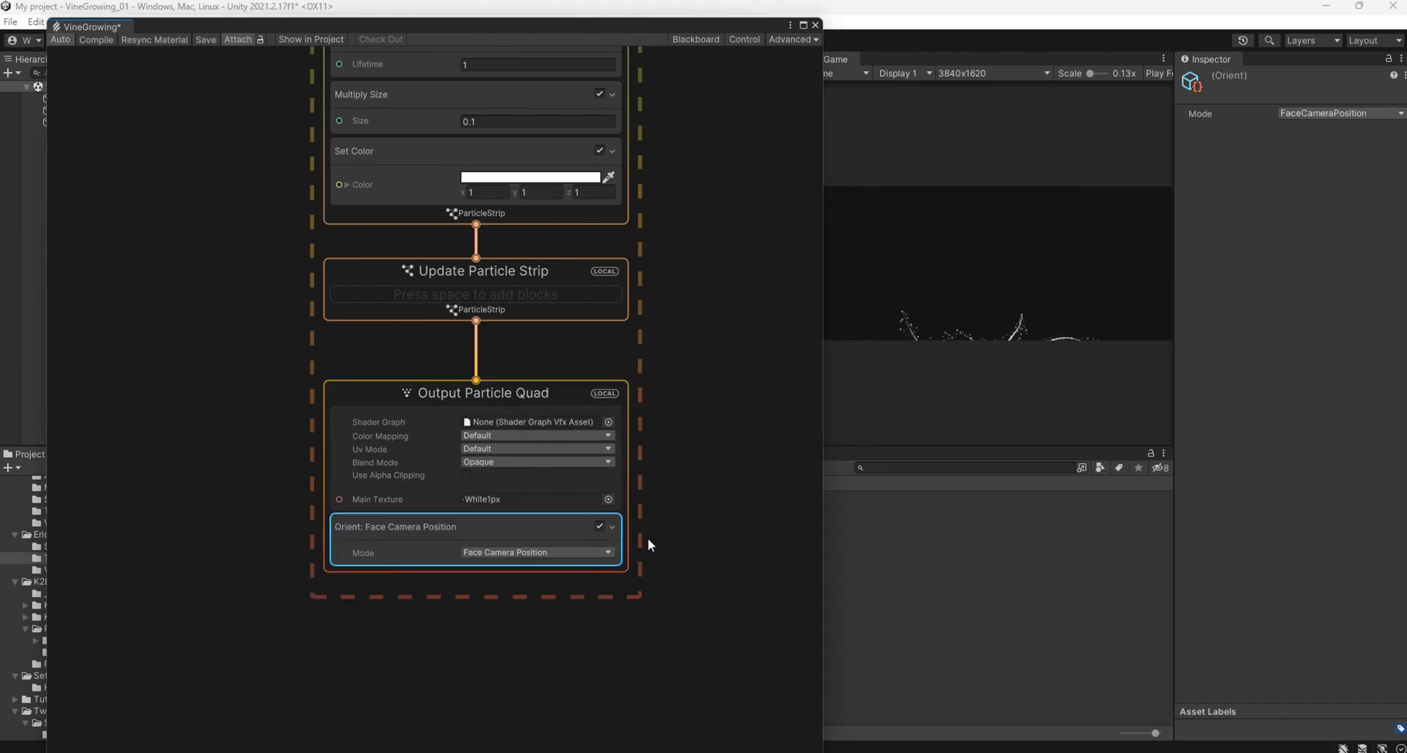
Add a Set Size over Life block to the quad output.
right_click(478, 569)
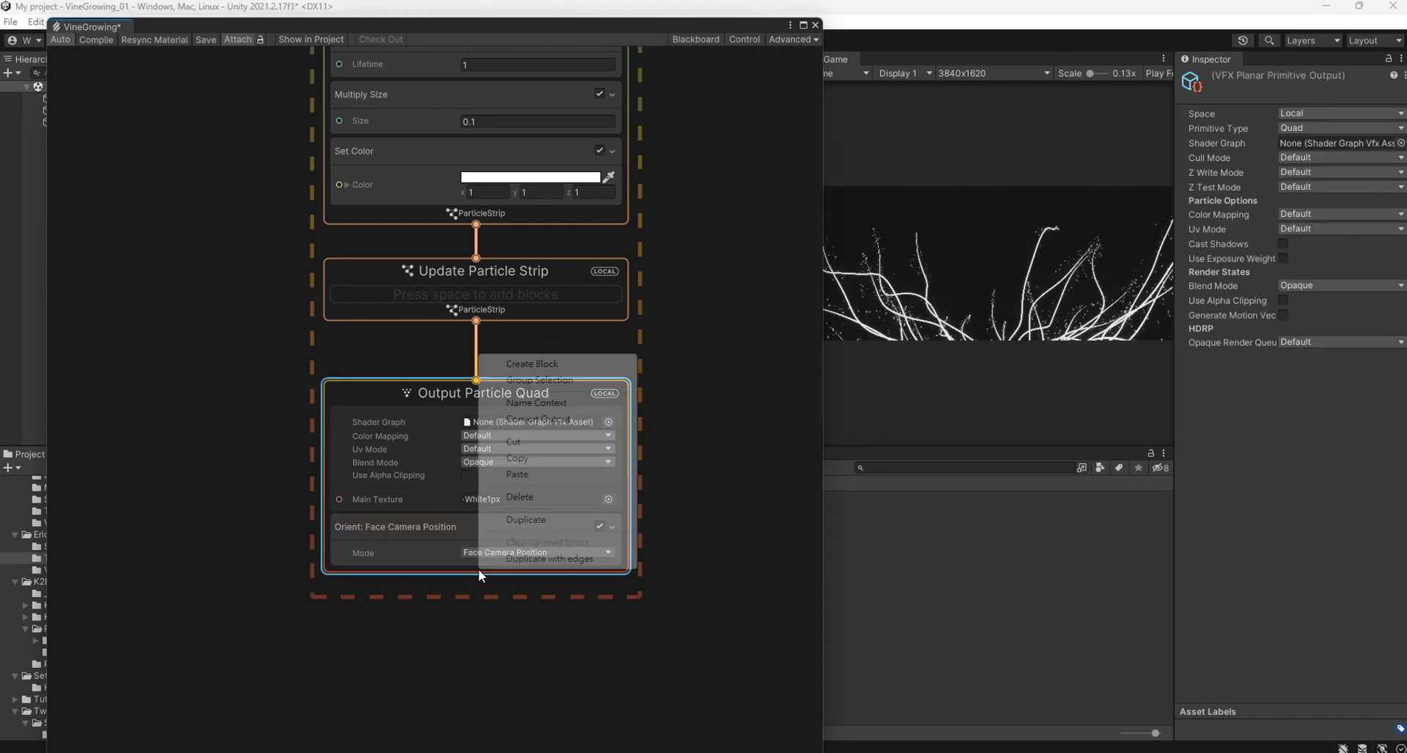
click(526, 365)
text(set)
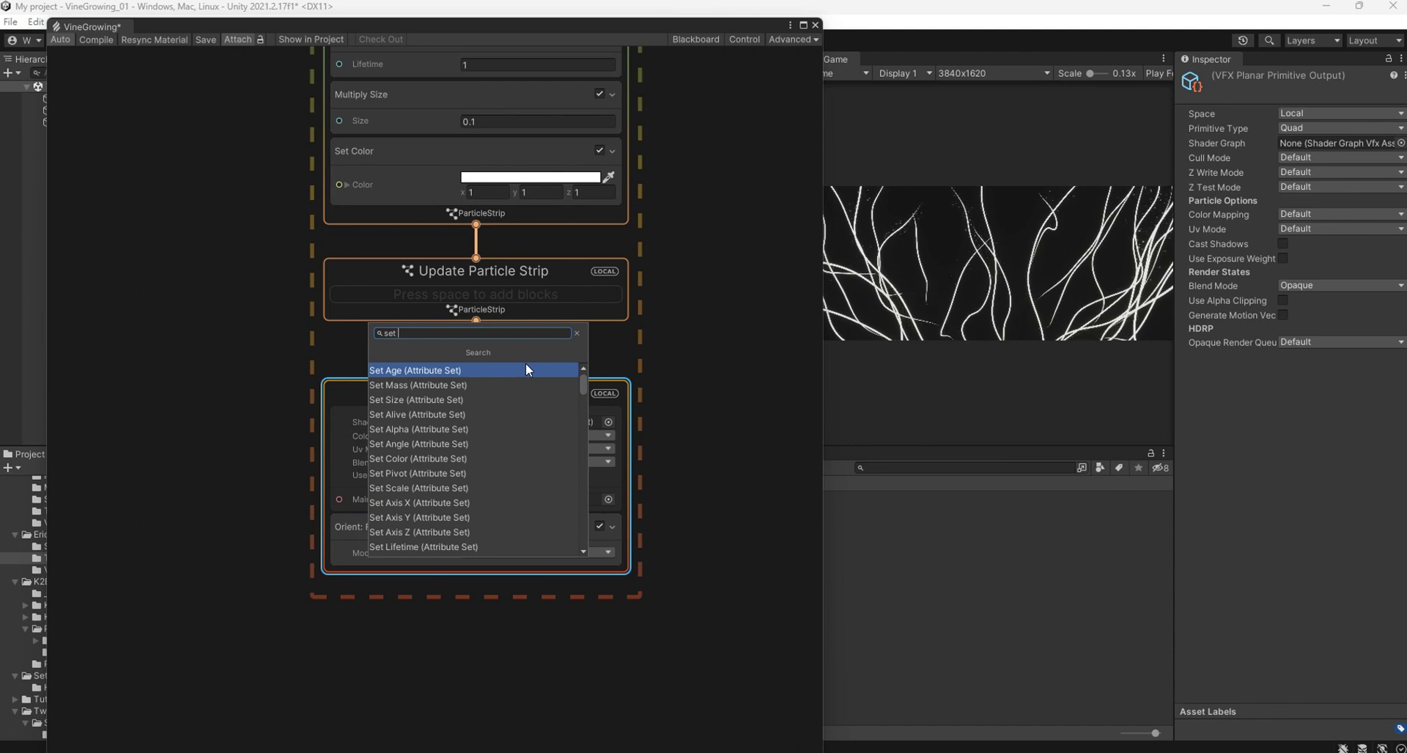
text( si ov)
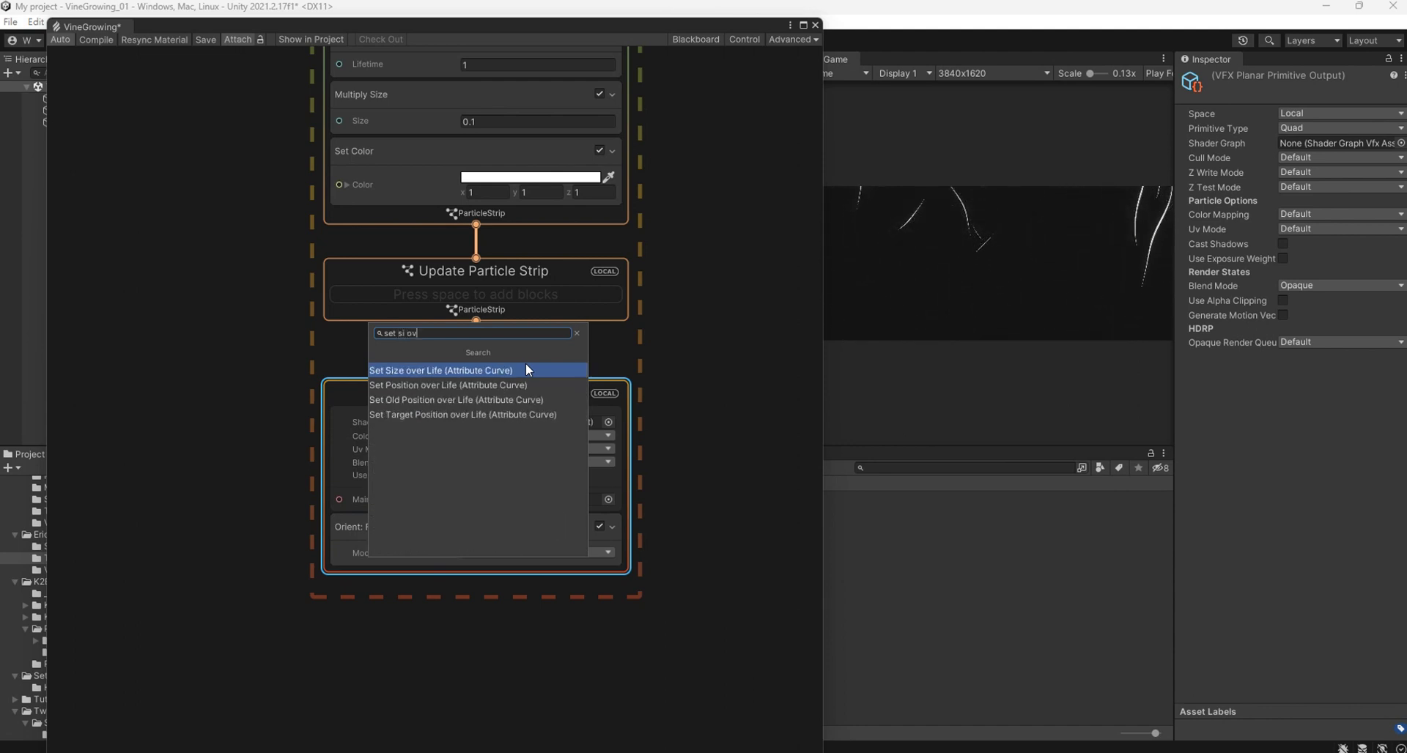
click(526, 365)
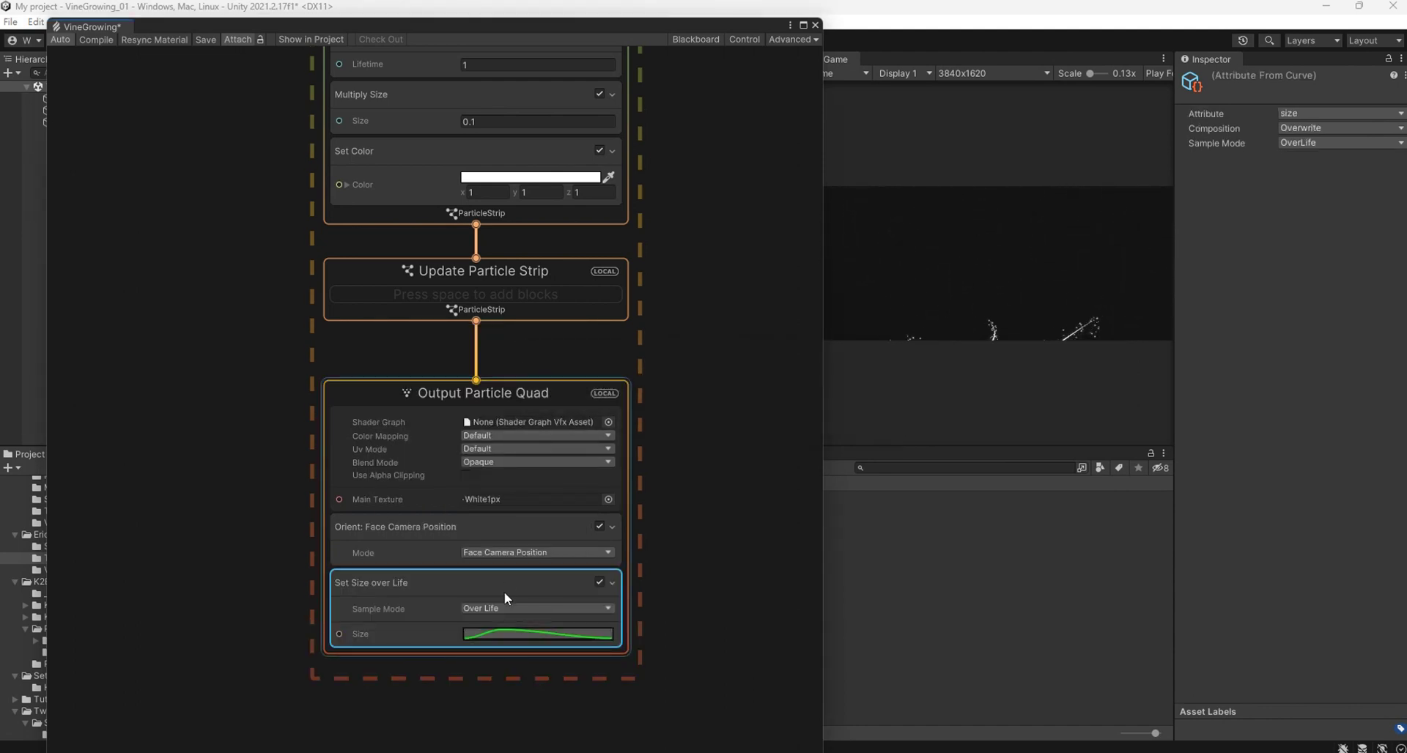
Switch the size block's composition to Multiply and set the curve's peak key to 1.
click(1311, 129)
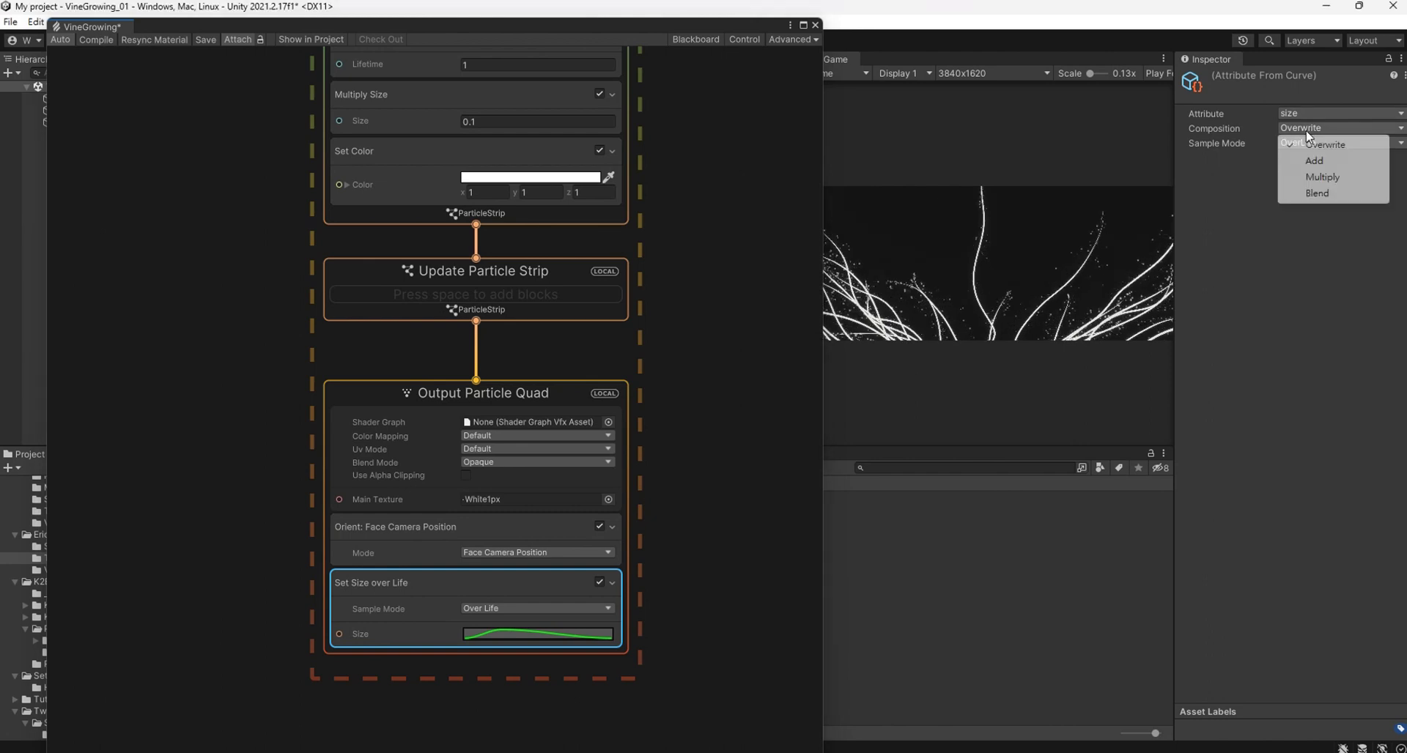
click(1308, 177)
click(509, 636)
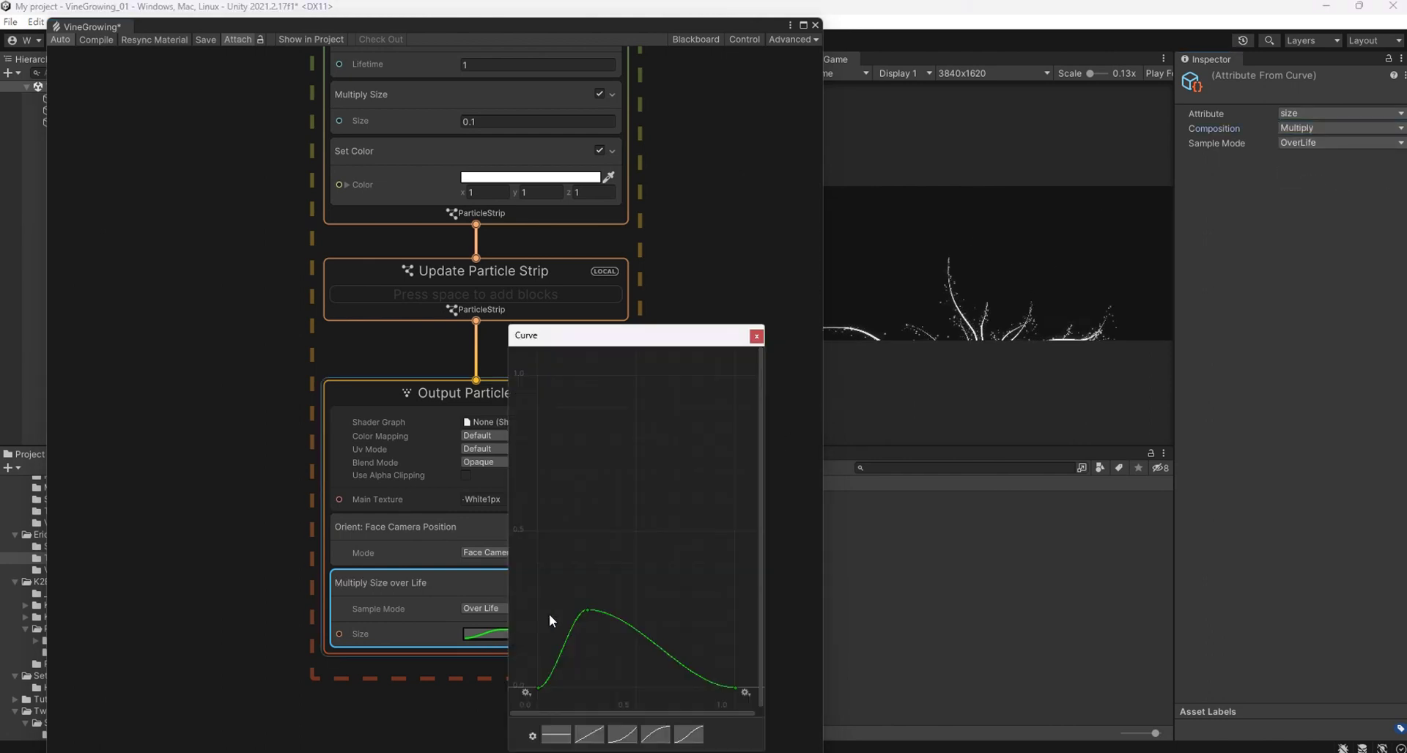
click(584, 610)
right_click(584, 610)
click(619, 458)
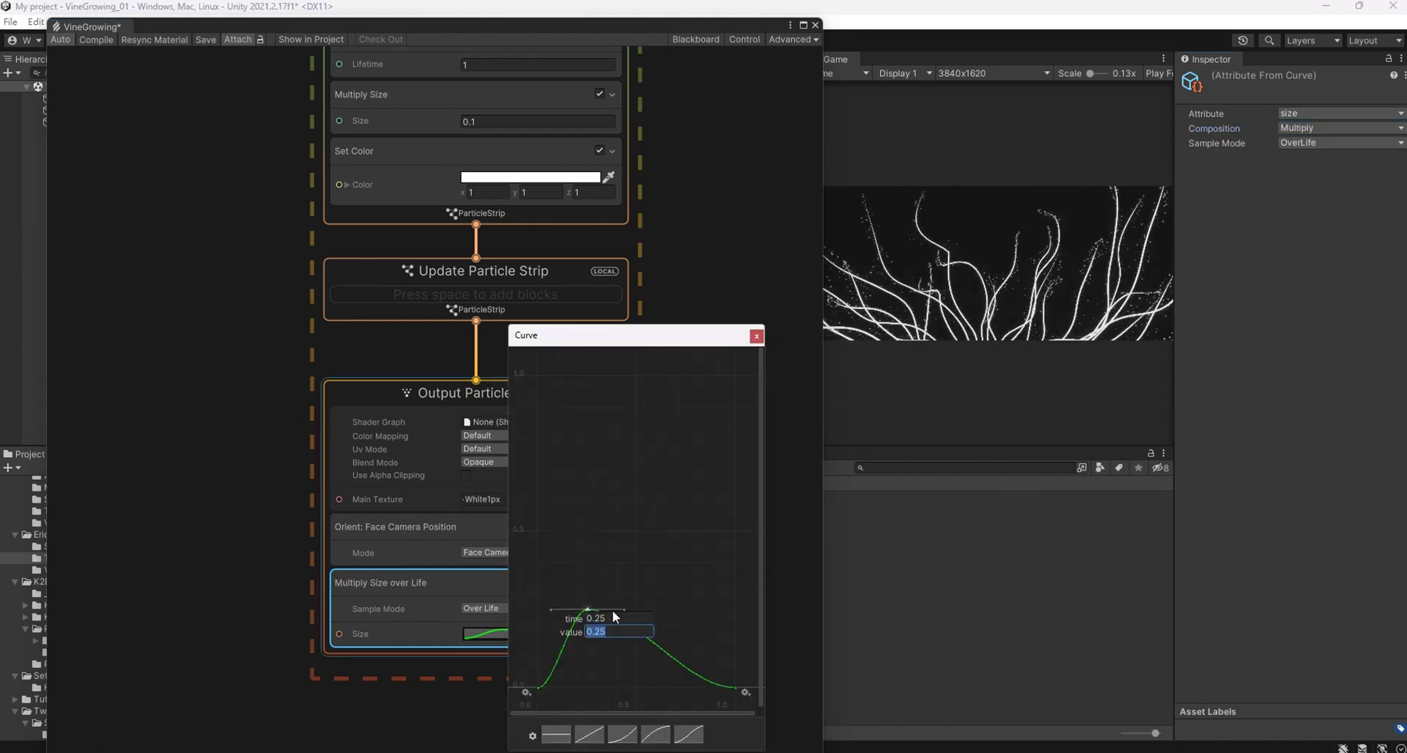
text(1)
key(Return)
Add a key on the falling slope with value 1 at time 0.8.
double_click(670, 552)
right_click(670, 553)
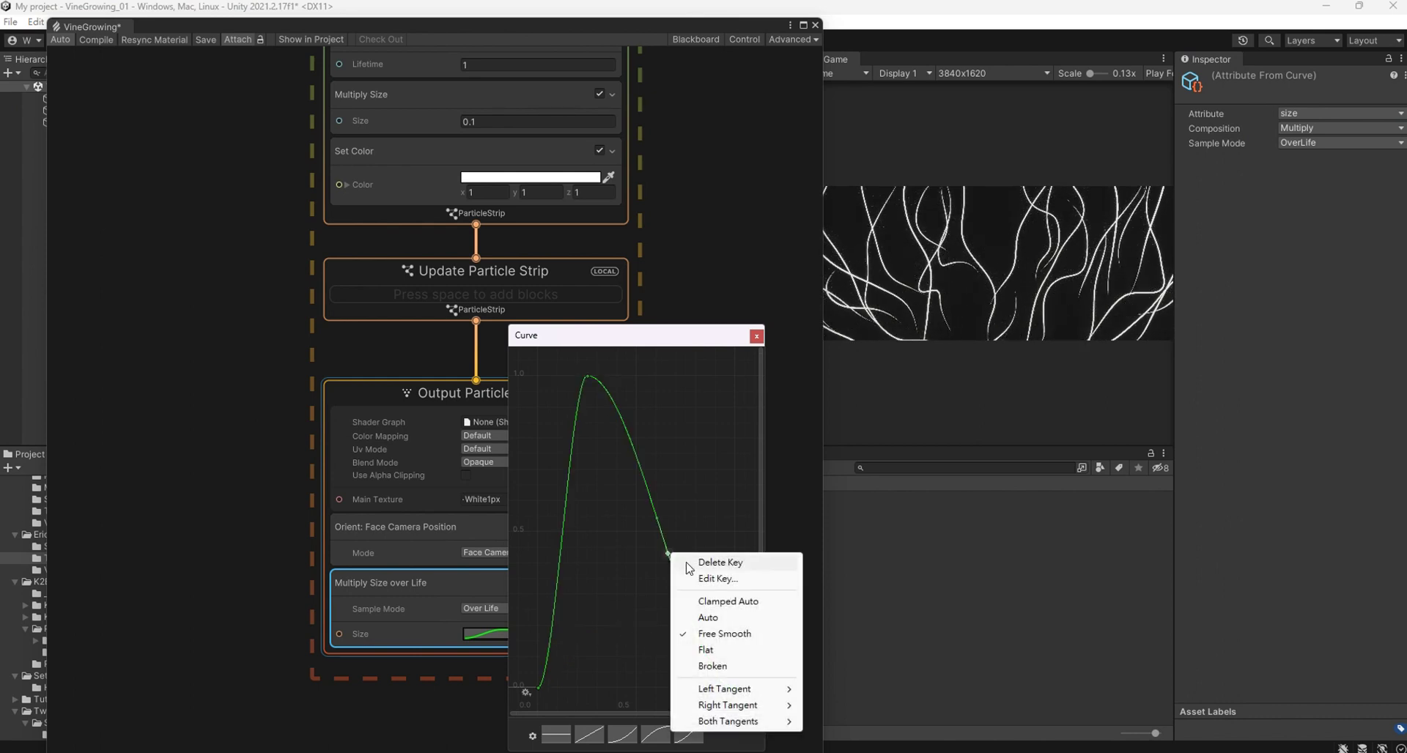
click(717, 578)
text(1)
key(Return)
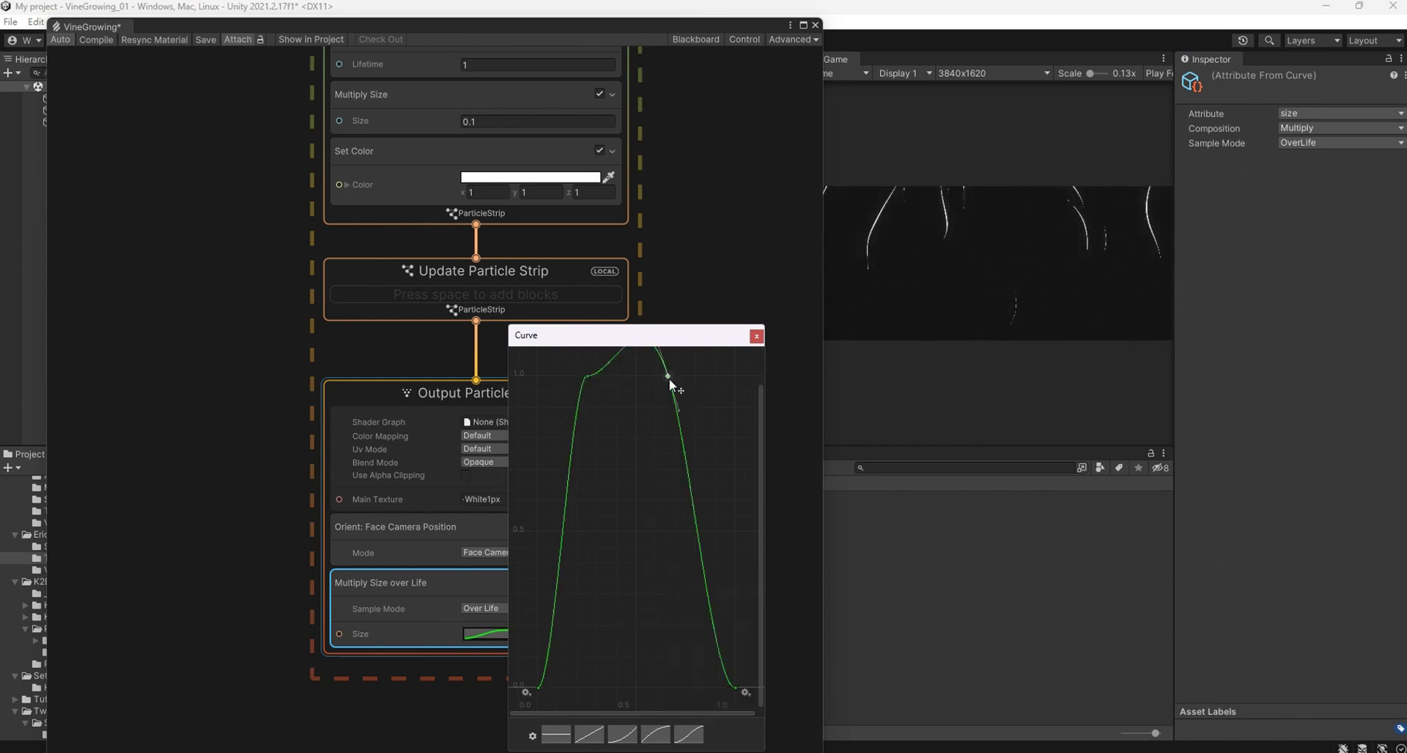
right_click(670, 378)
click(709, 404)
text(0.8)
key(Return)
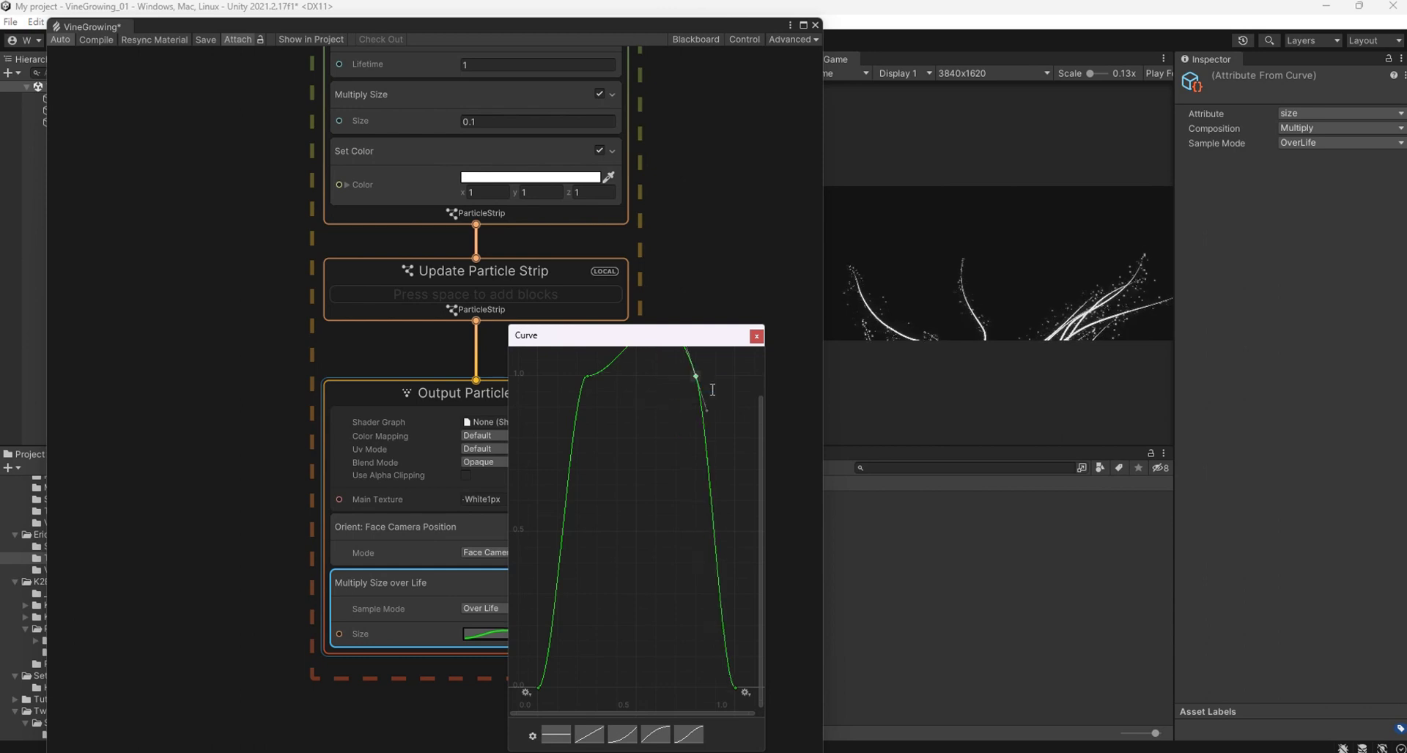
Check the left top key's values and close the size curve editor.
right_click(587, 376)
click(626, 401)
key(Return)
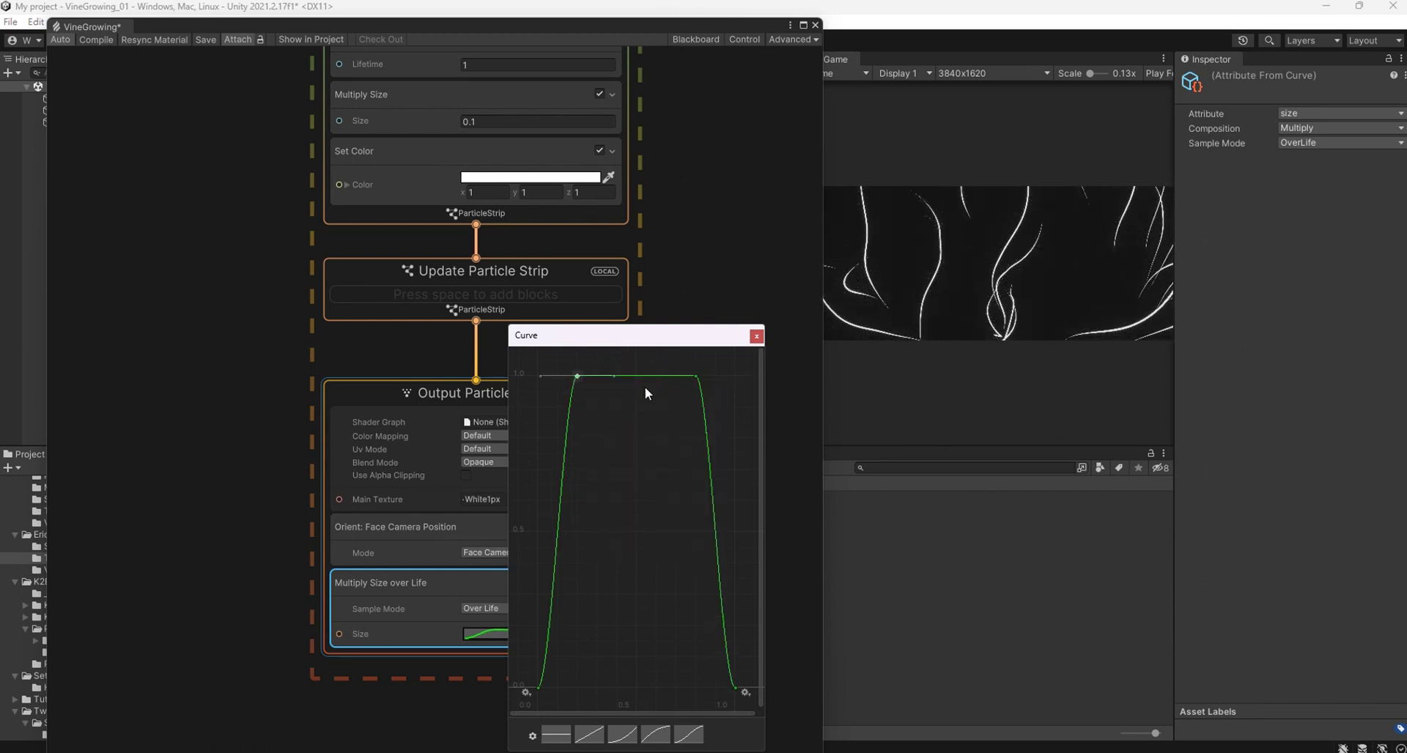
click(756, 335)
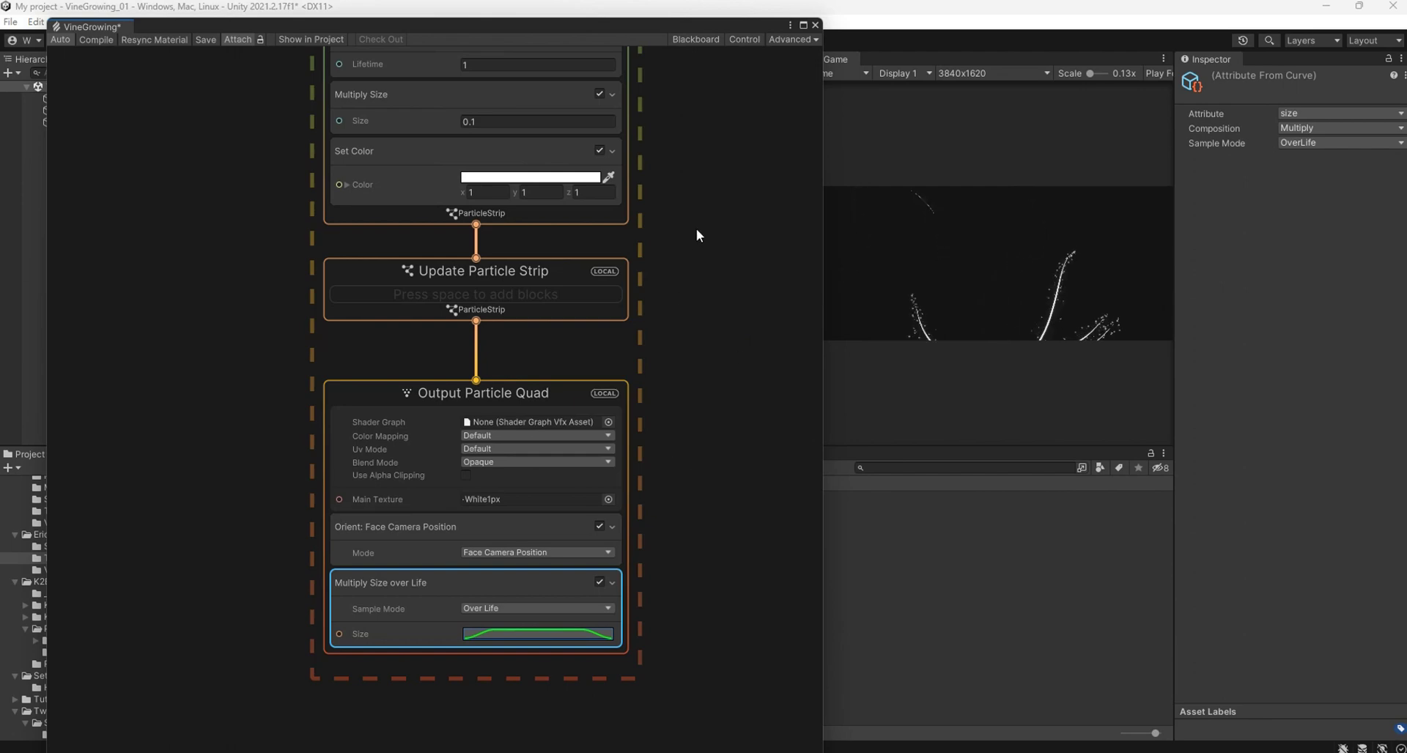
middle_drag(696, 229, 683, 336)
Disable the two Trigger Event Rate blocks in the GPUEvent system.
scroll(686, 353, down, 2)
scroll(696, 337, down, 1)
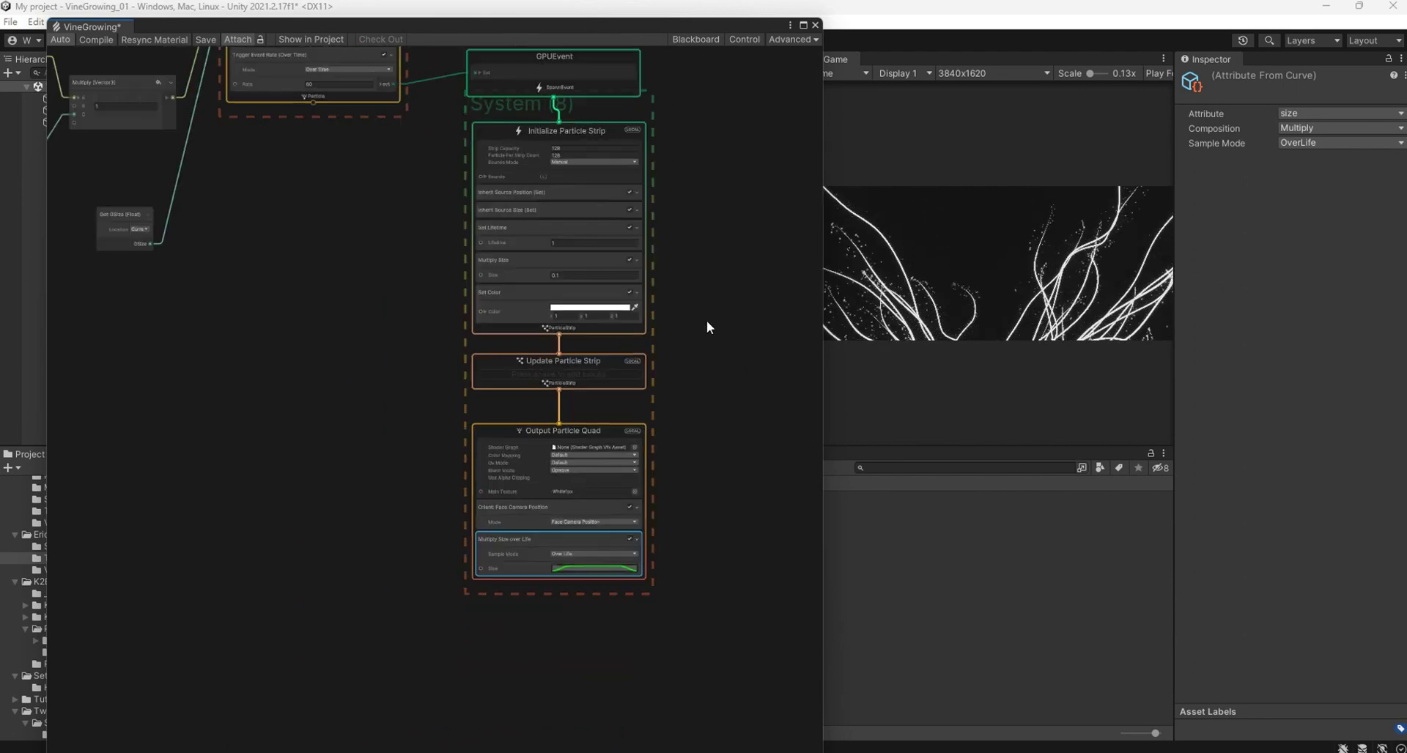
middle_drag(710, 430, 806, 513)
scroll(578, 384, up, 3)
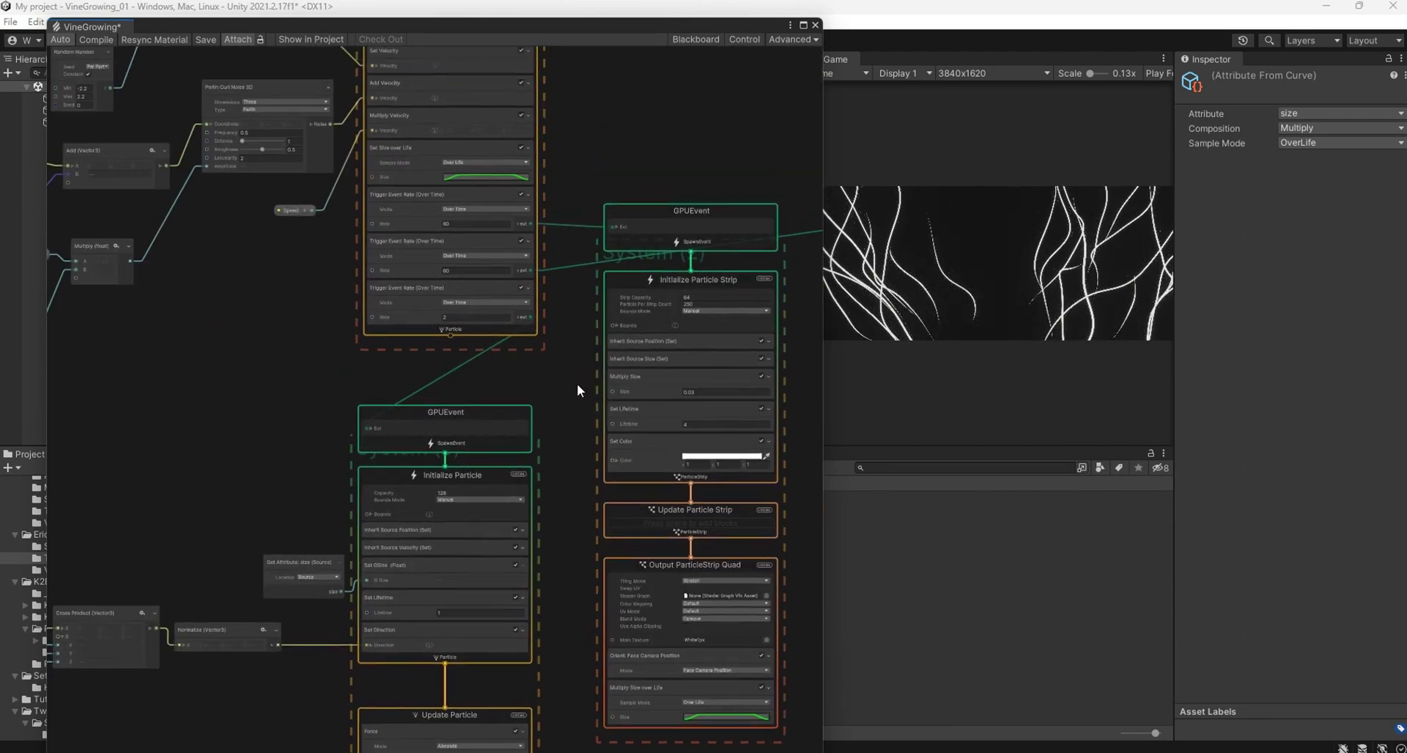
click(511, 206)
click(498, 199)
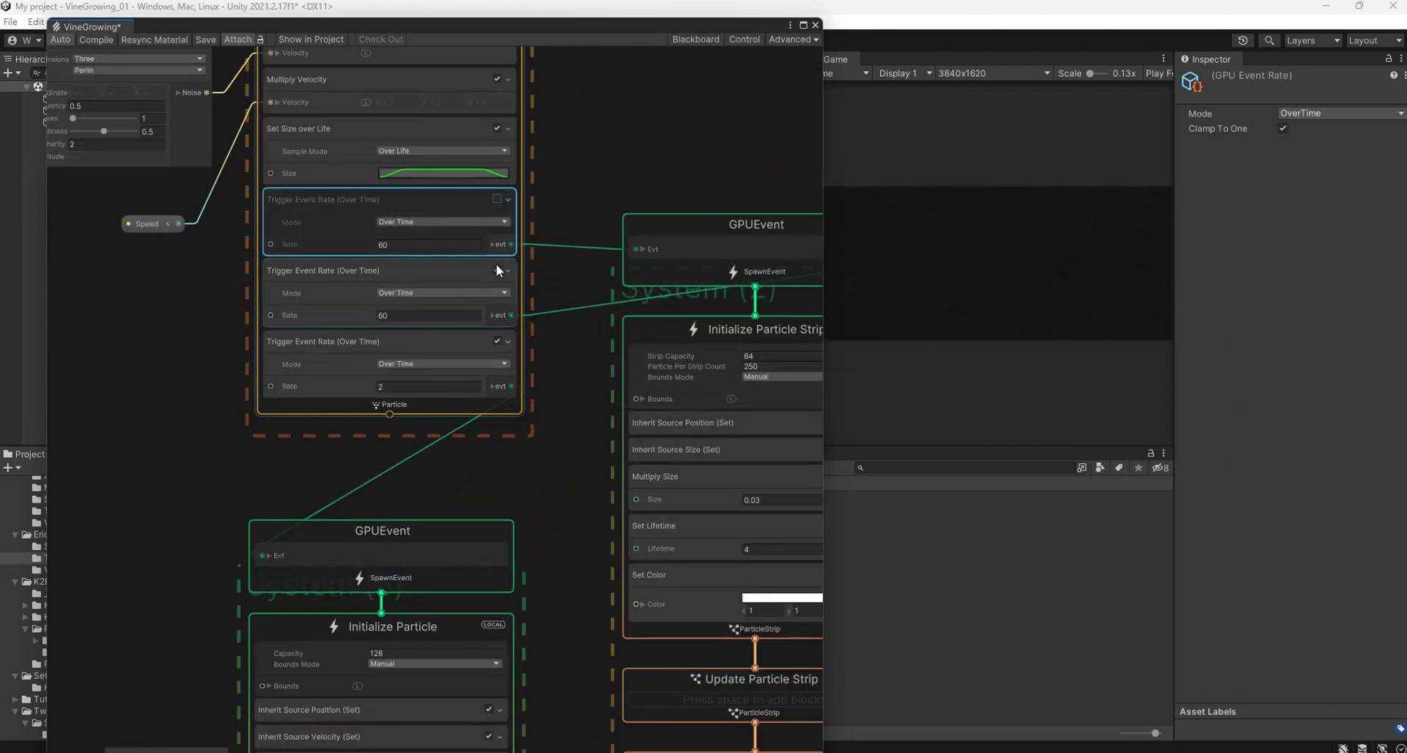
click(497, 270)
Set the lower Initialize Particle's Set Lifetime to 0.5.
scroll(288, 443, down, 1)
scroll(288, 438, down, 1)
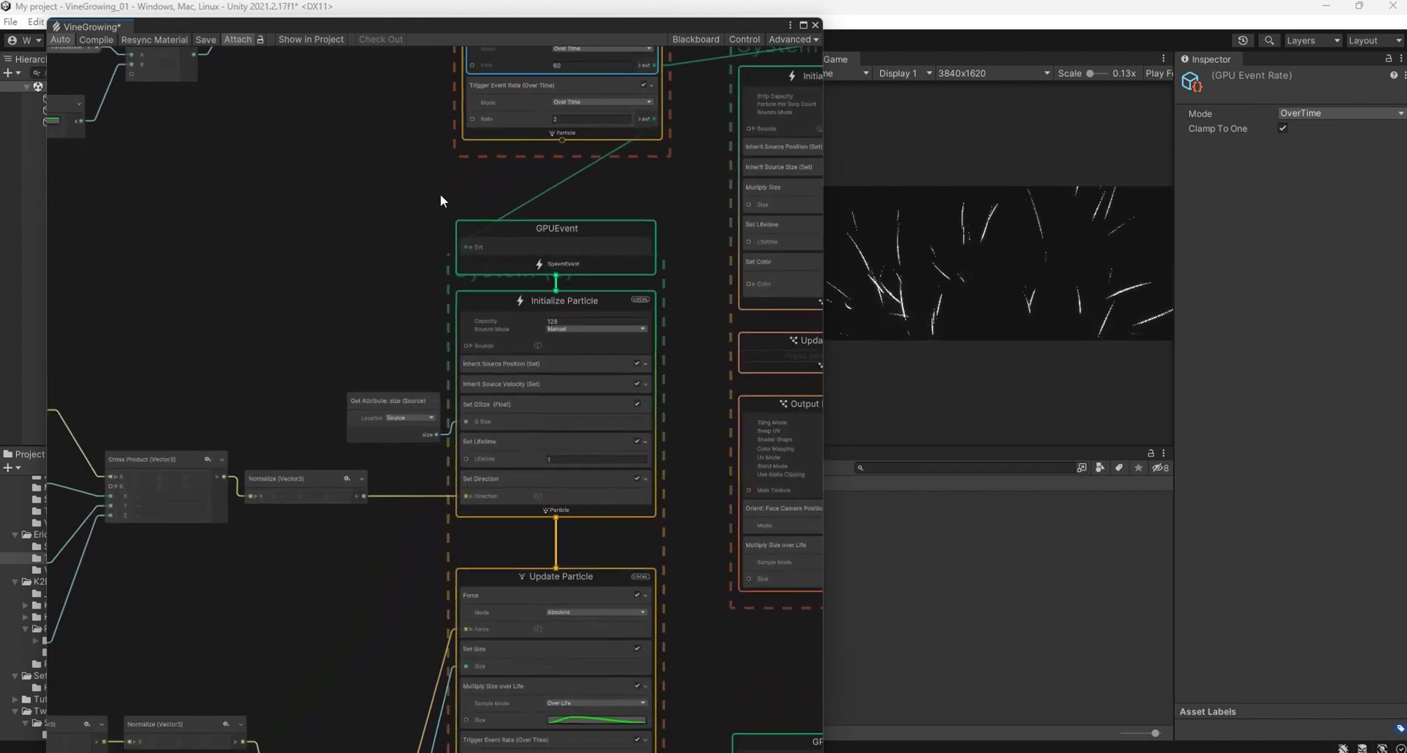
middle_drag(245, 467, 455, 195)
scroll(402, 261, up, 1)
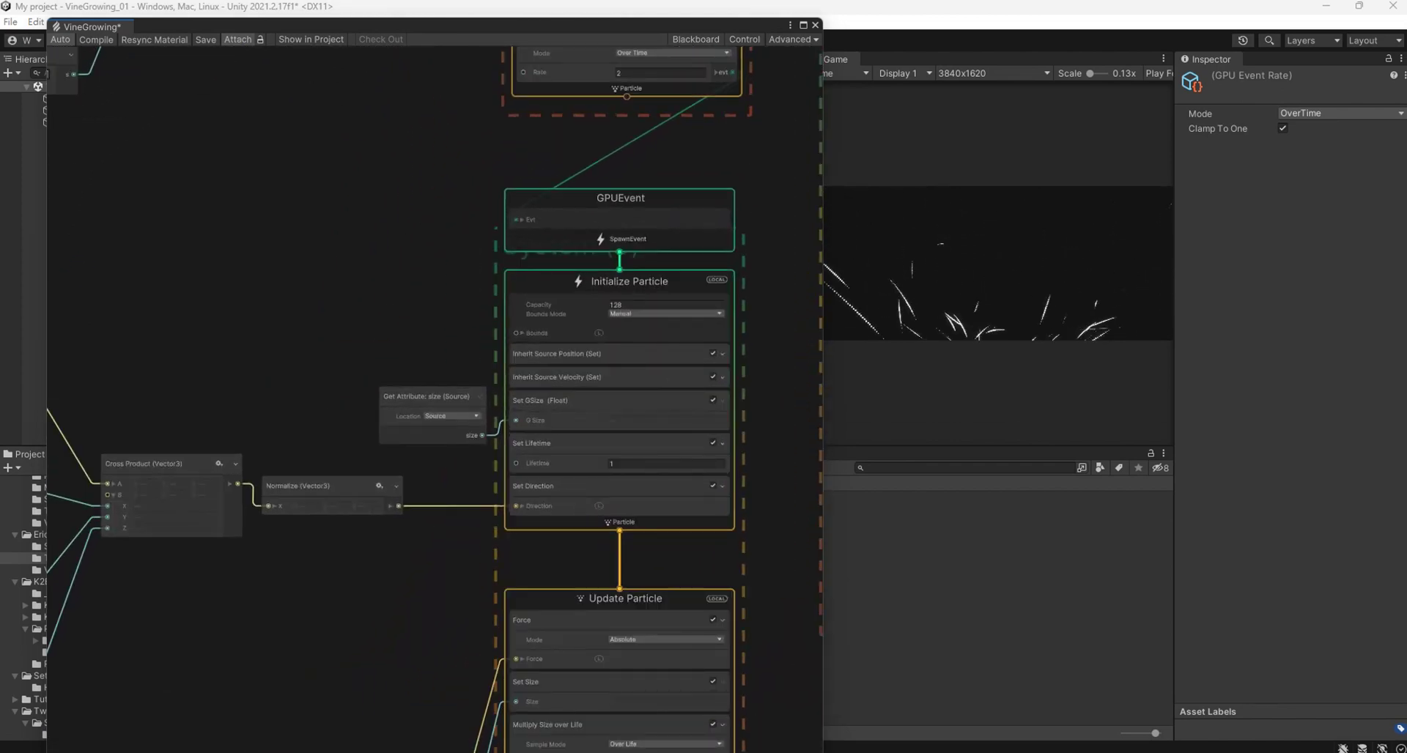
middle_drag(438, 353, 416, 288)
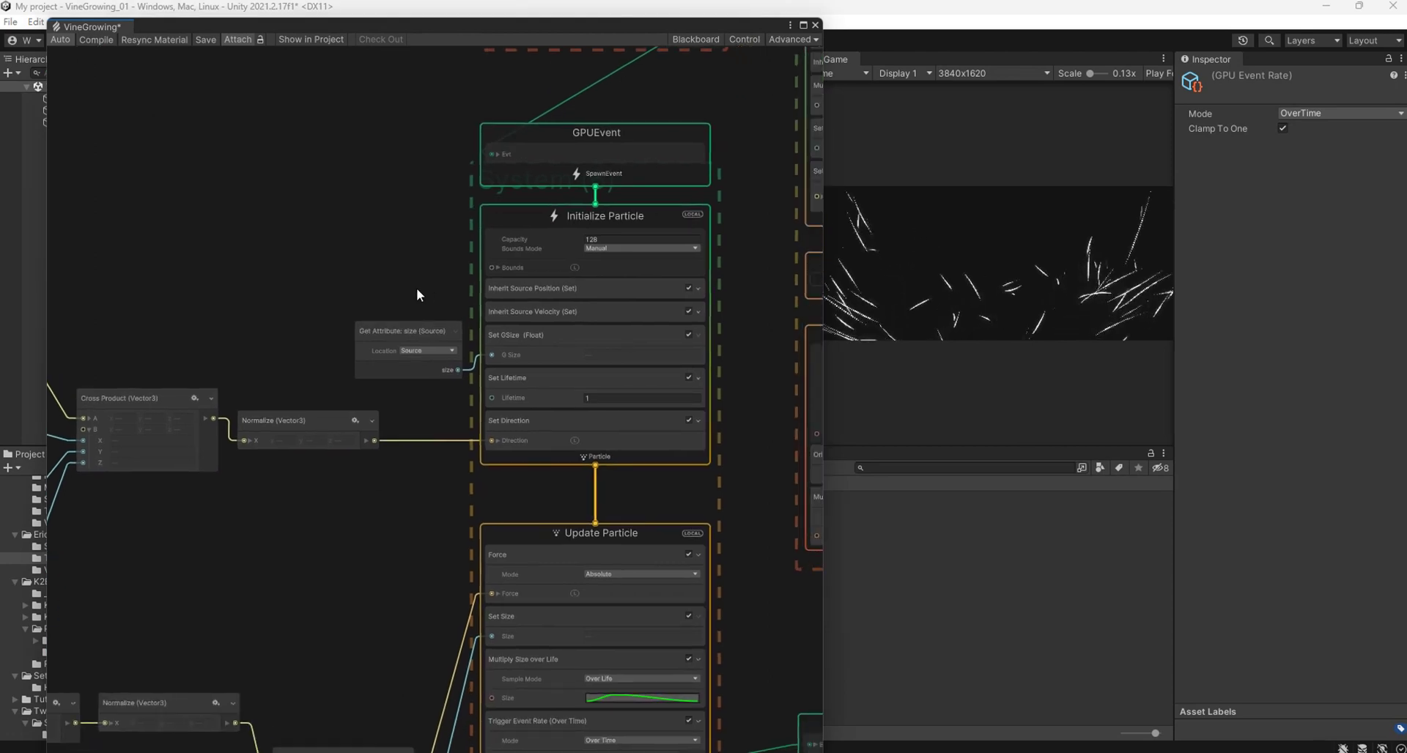
click(645, 398)
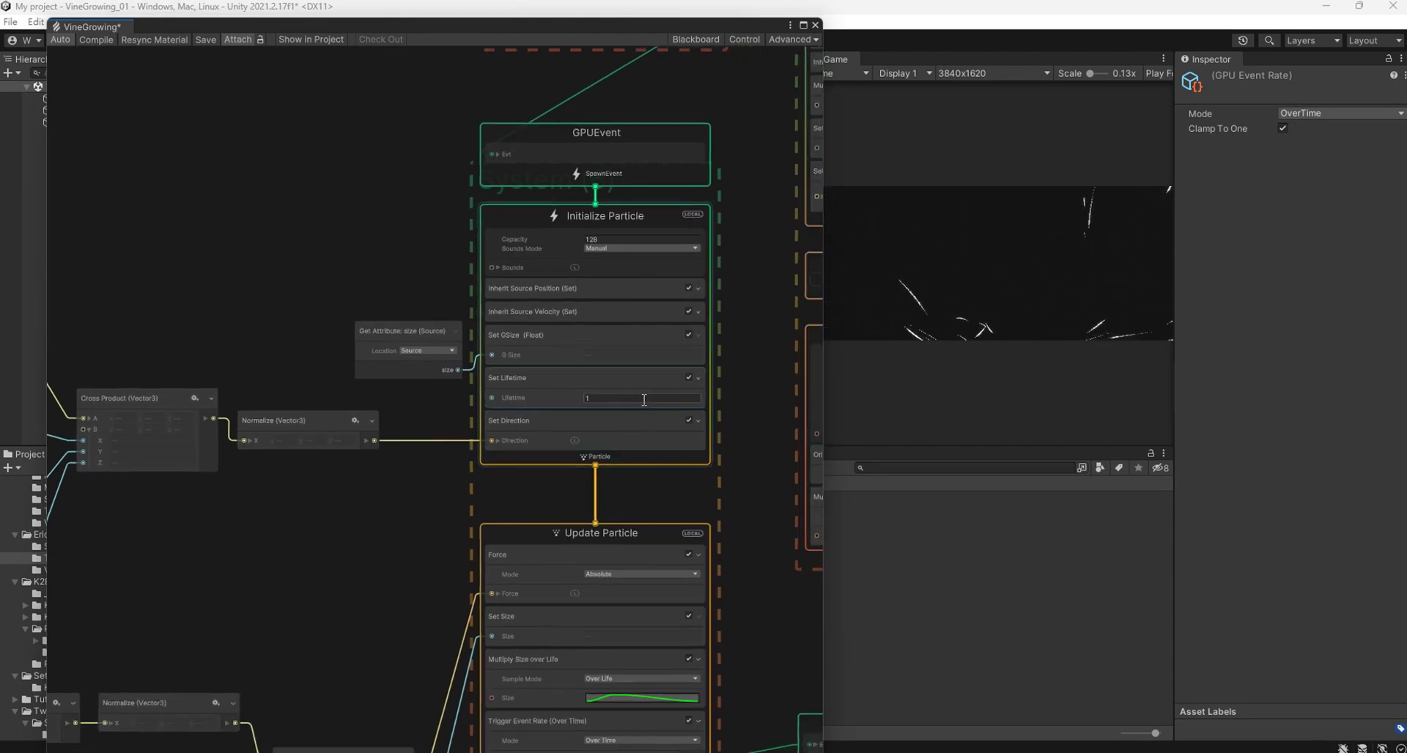
text(5)
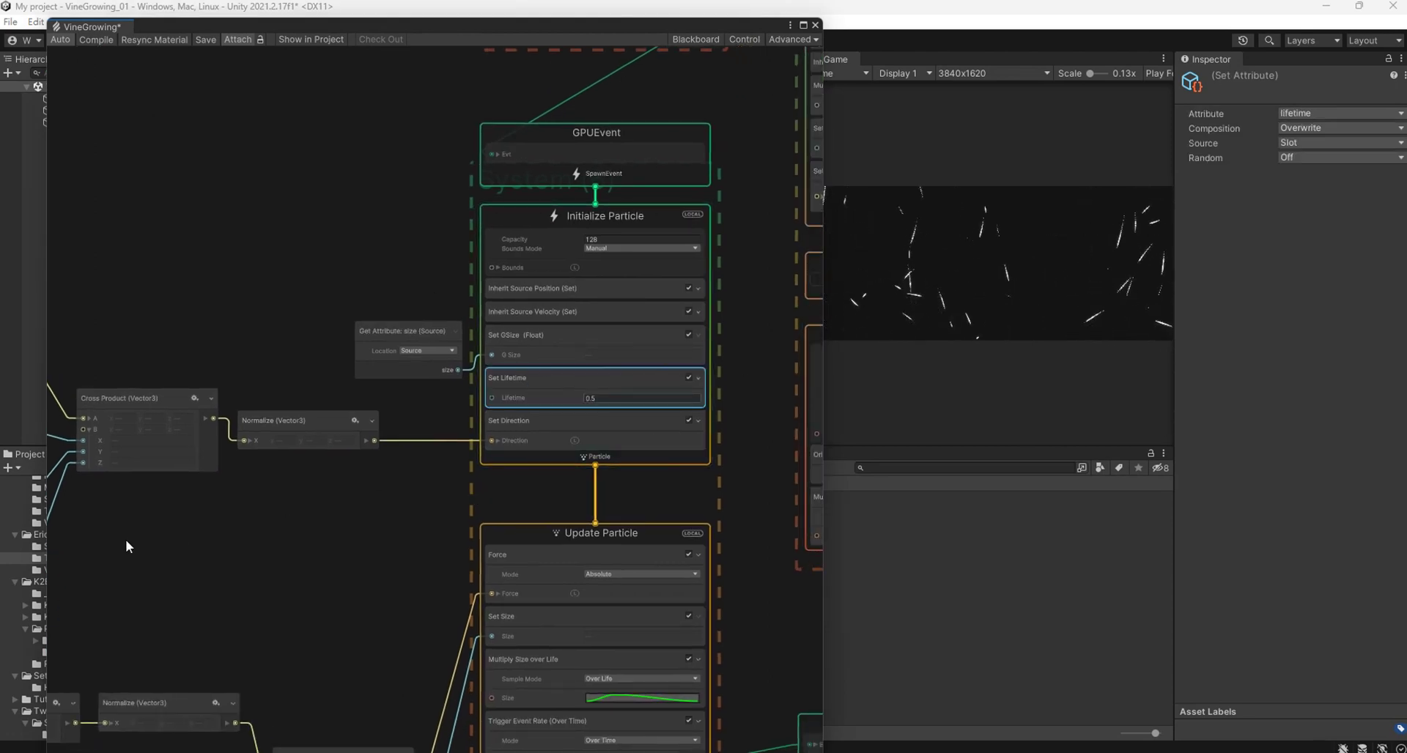
Set the B input of the Multiply (Vector3) node feeding Update Particle to 10.
middle_drag(125, 547, 266, 323)
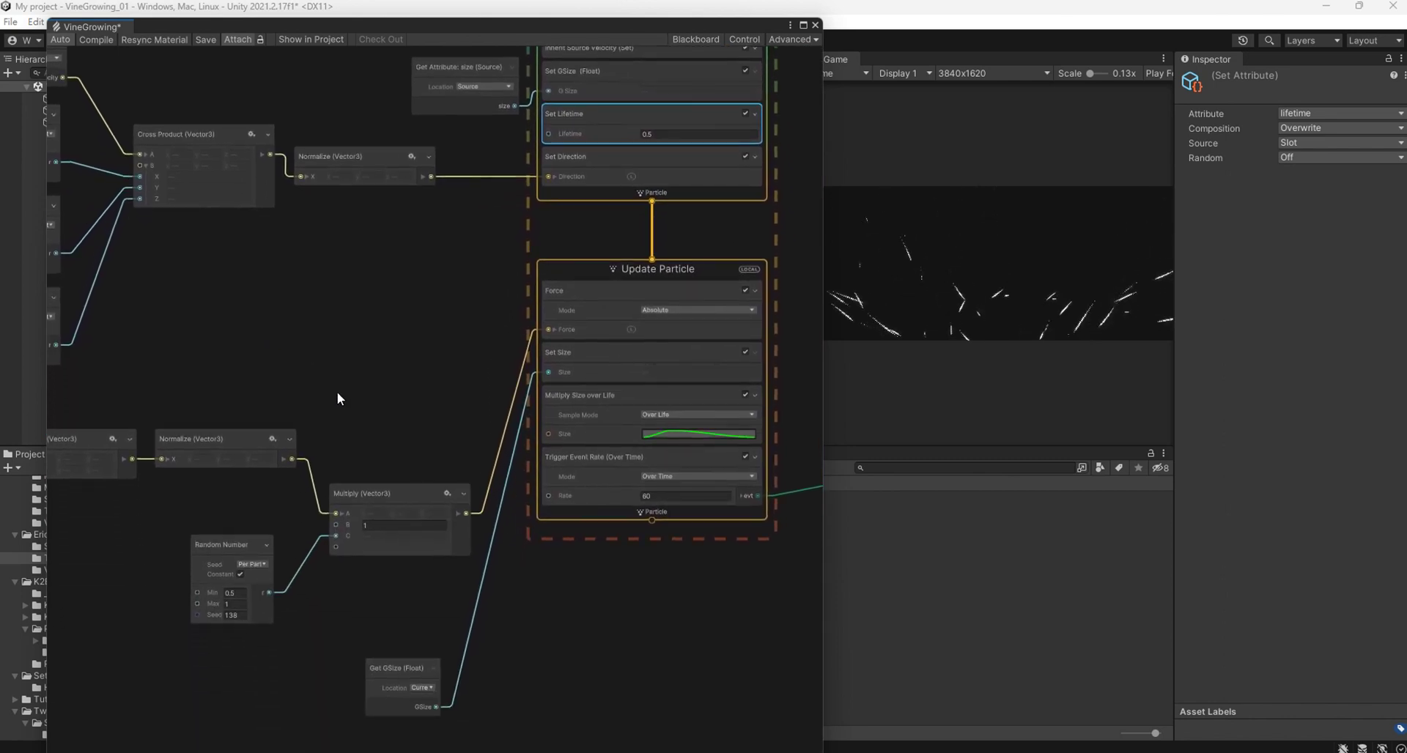
middle_drag(337, 398, 462, 314)
middle_drag(344, 274, 542, 244)
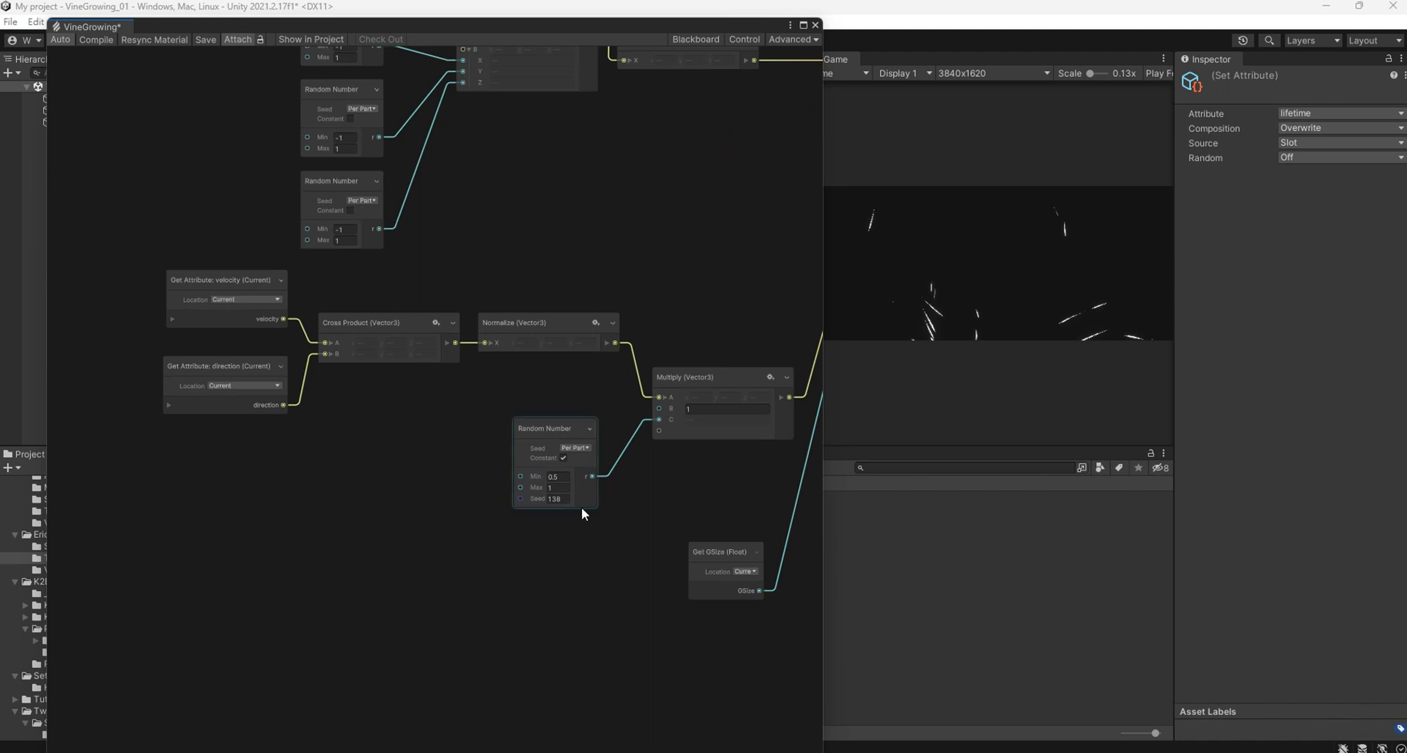
middle_drag(687, 494, 504, 567)
click(518, 484)
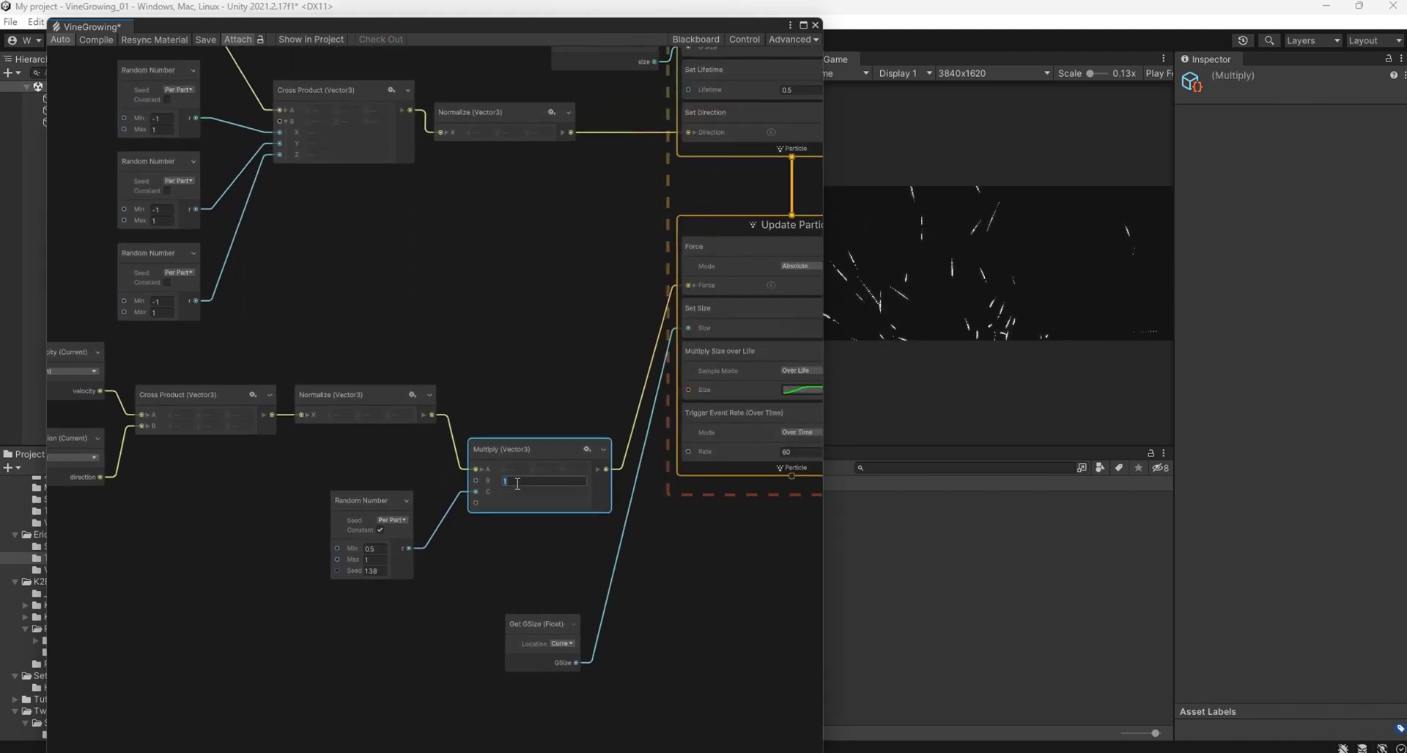
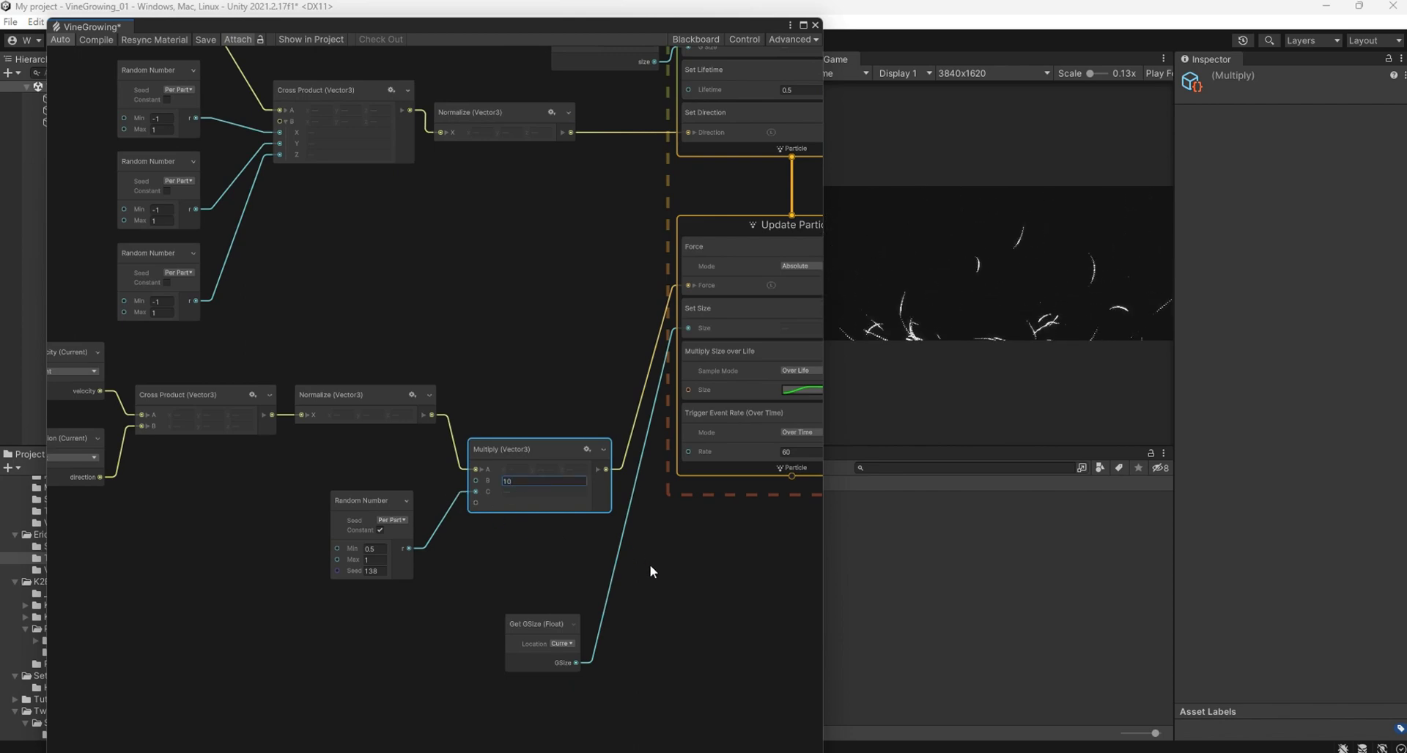
Change the particle strip's Set Lifetime from 1 to 2 and its Multiply Size from 0.1 to 0.05.
middle_drag(689, 599, 277, 524)
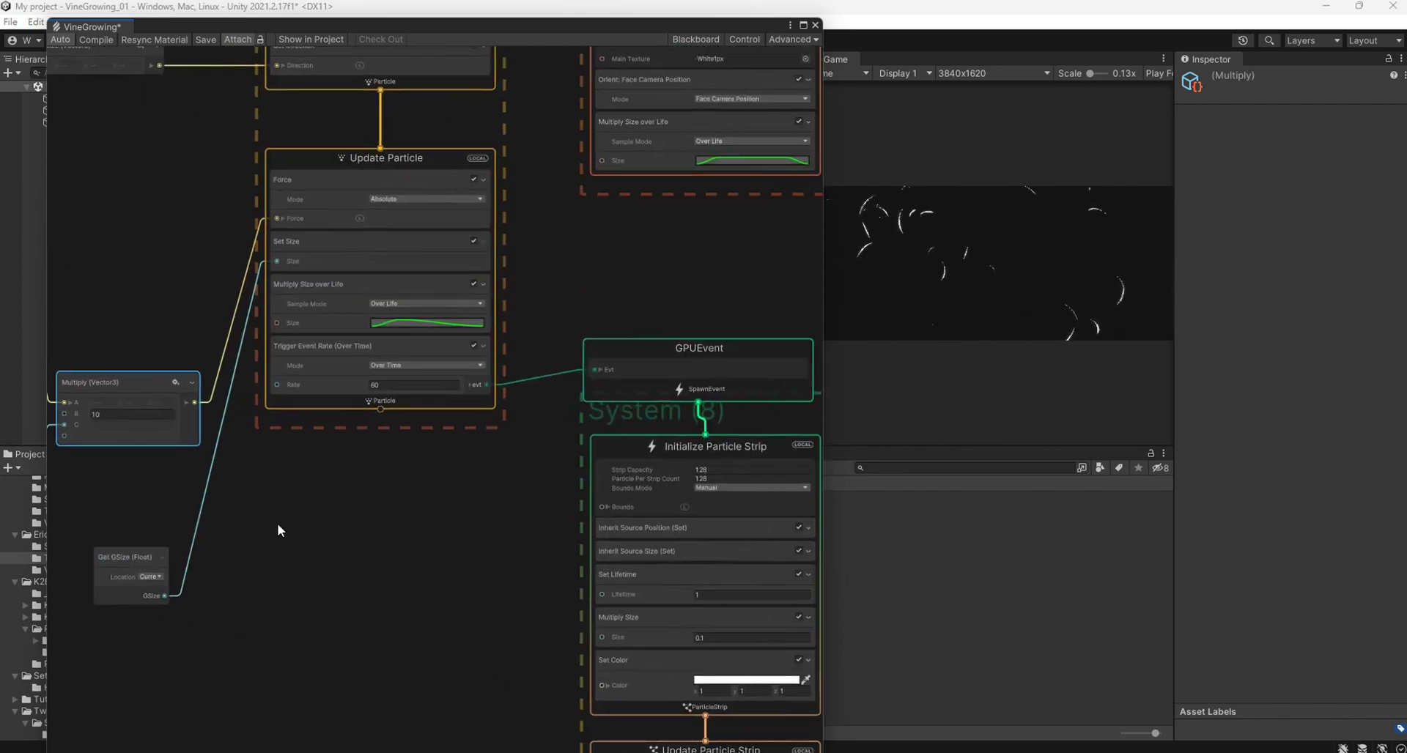
middle_drag(415, 525, 217, 428)
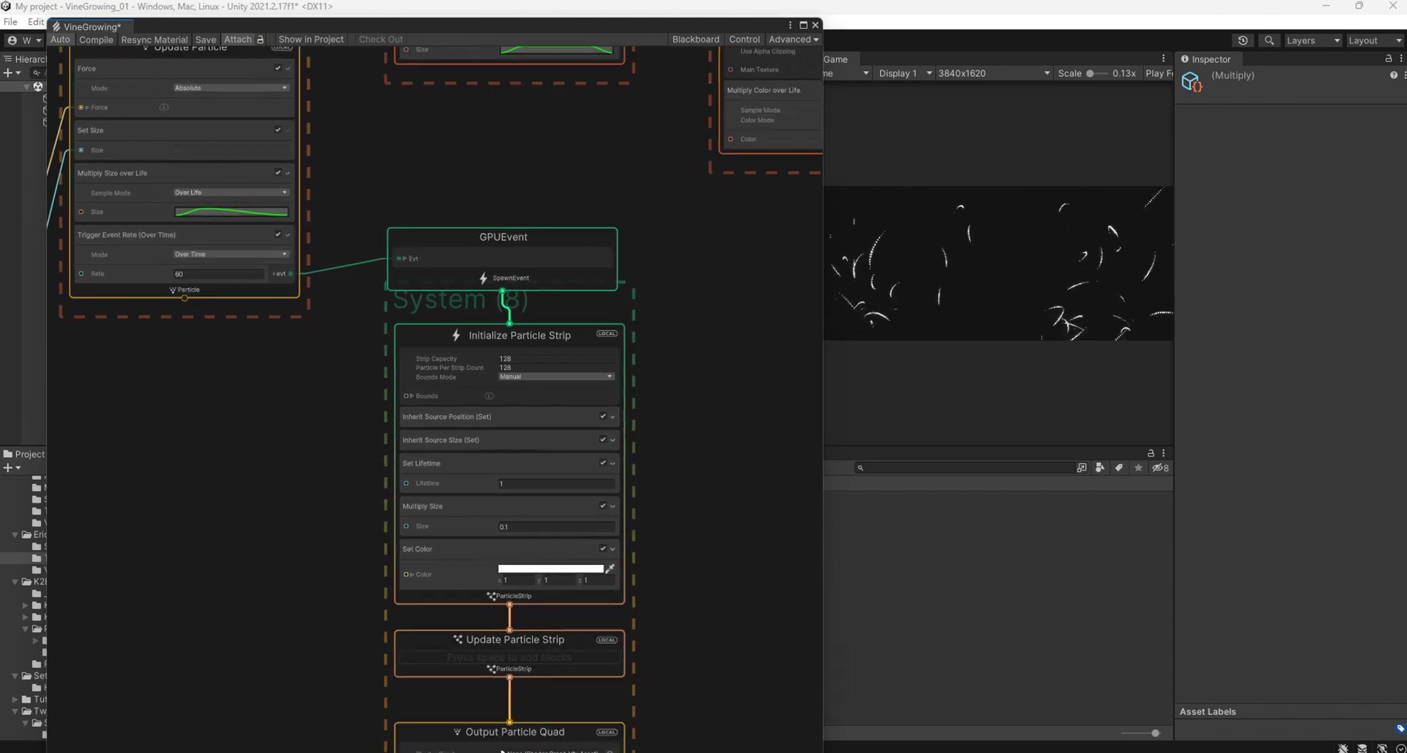
middle_drag(706, 644, 706, 499)
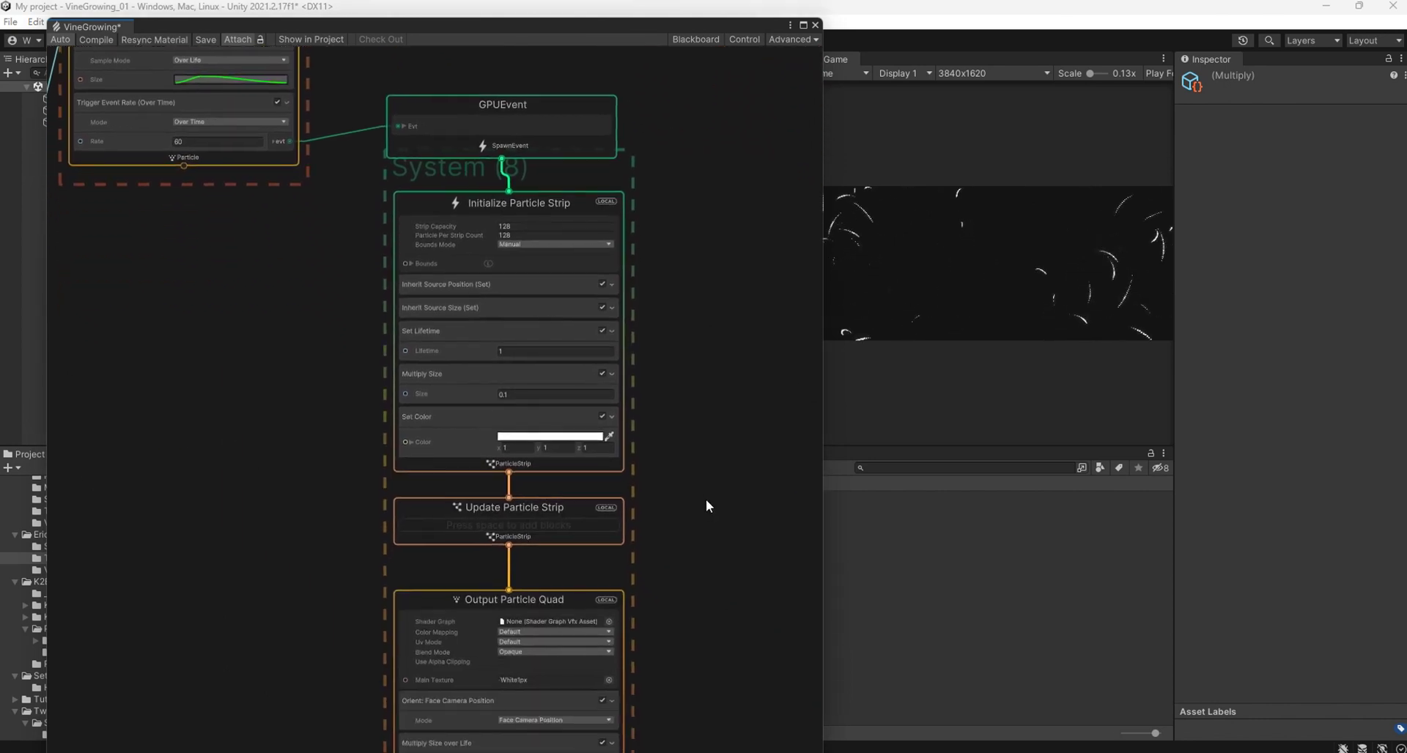
click(525, 349)
text(2)
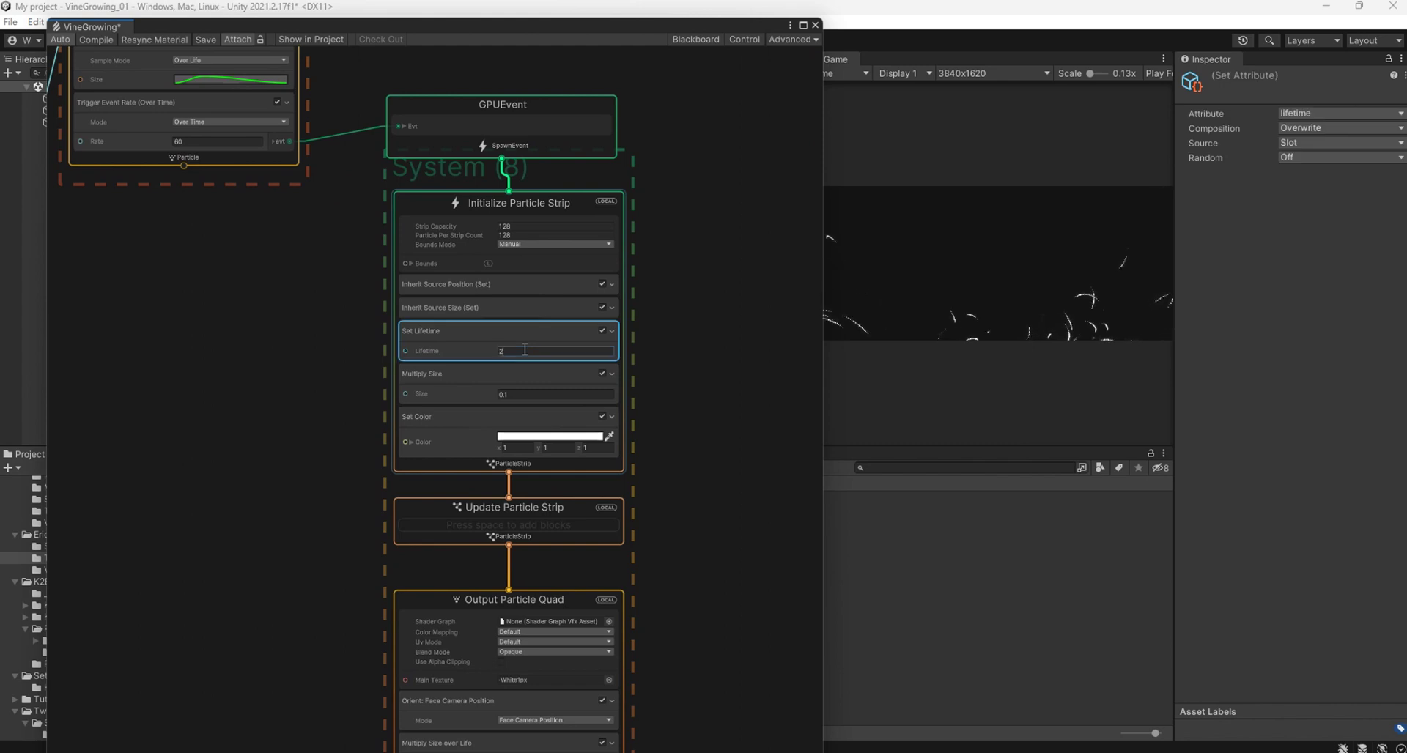
click(514, 394)
text(0.04)
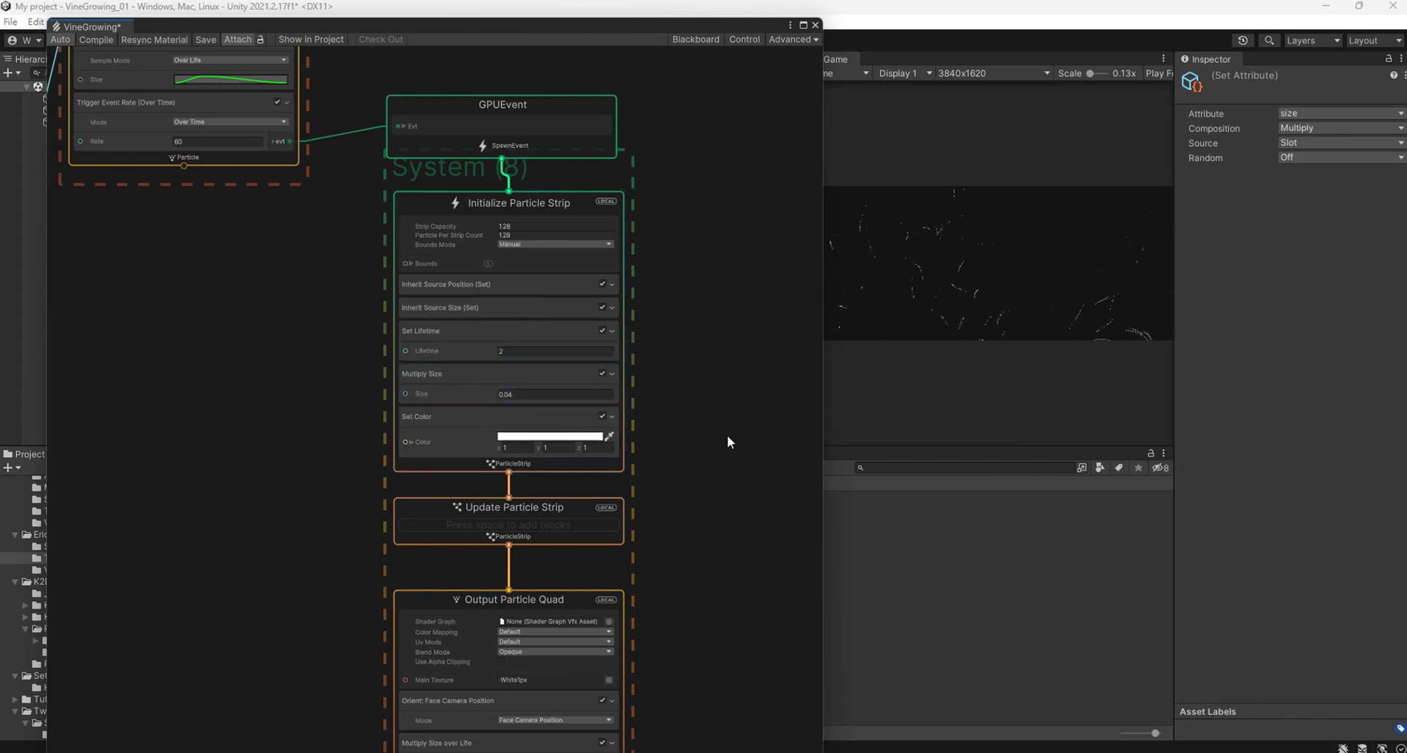
click(508, 395)
text(0.05)
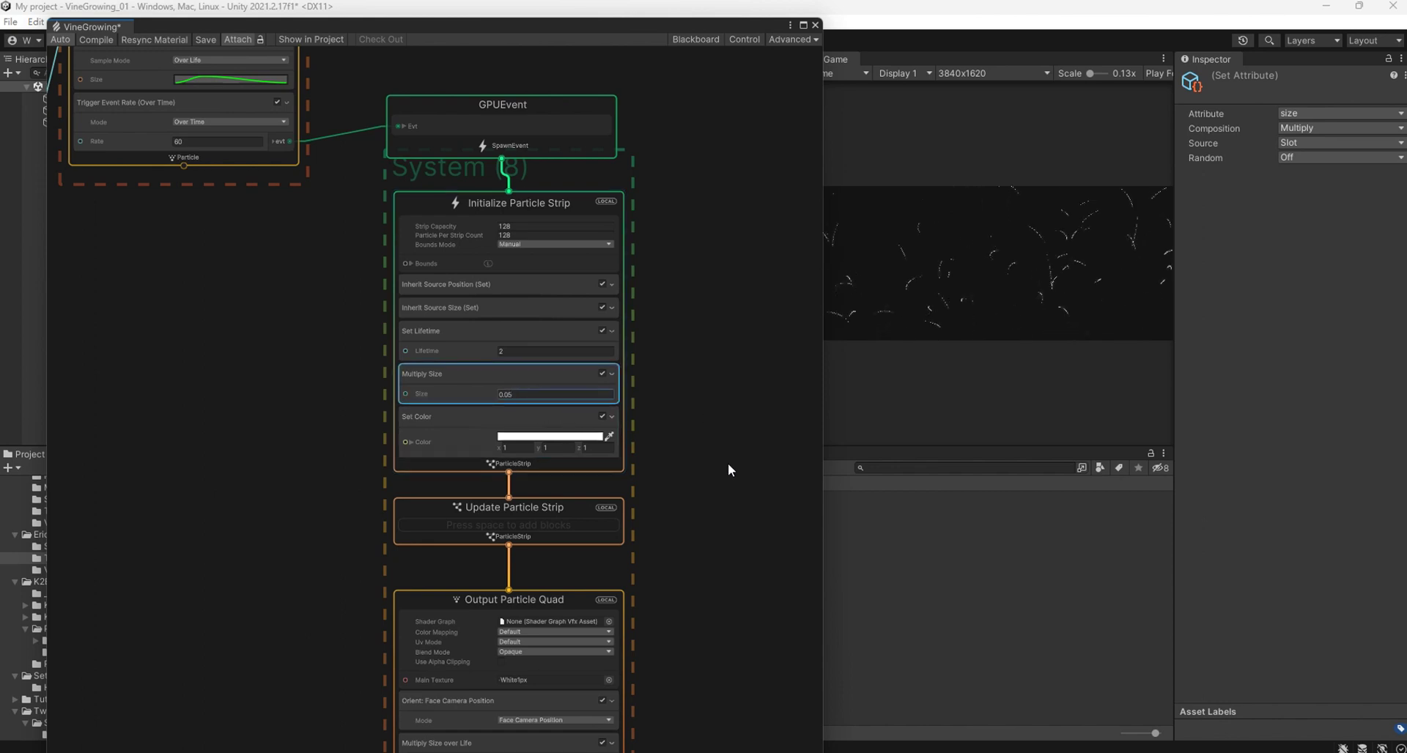
Enable the disabled Trigger Event Rate blocks and move the Rate 2 block to the top of Update Particle.
middle_drag(696, 553, 676, 363)
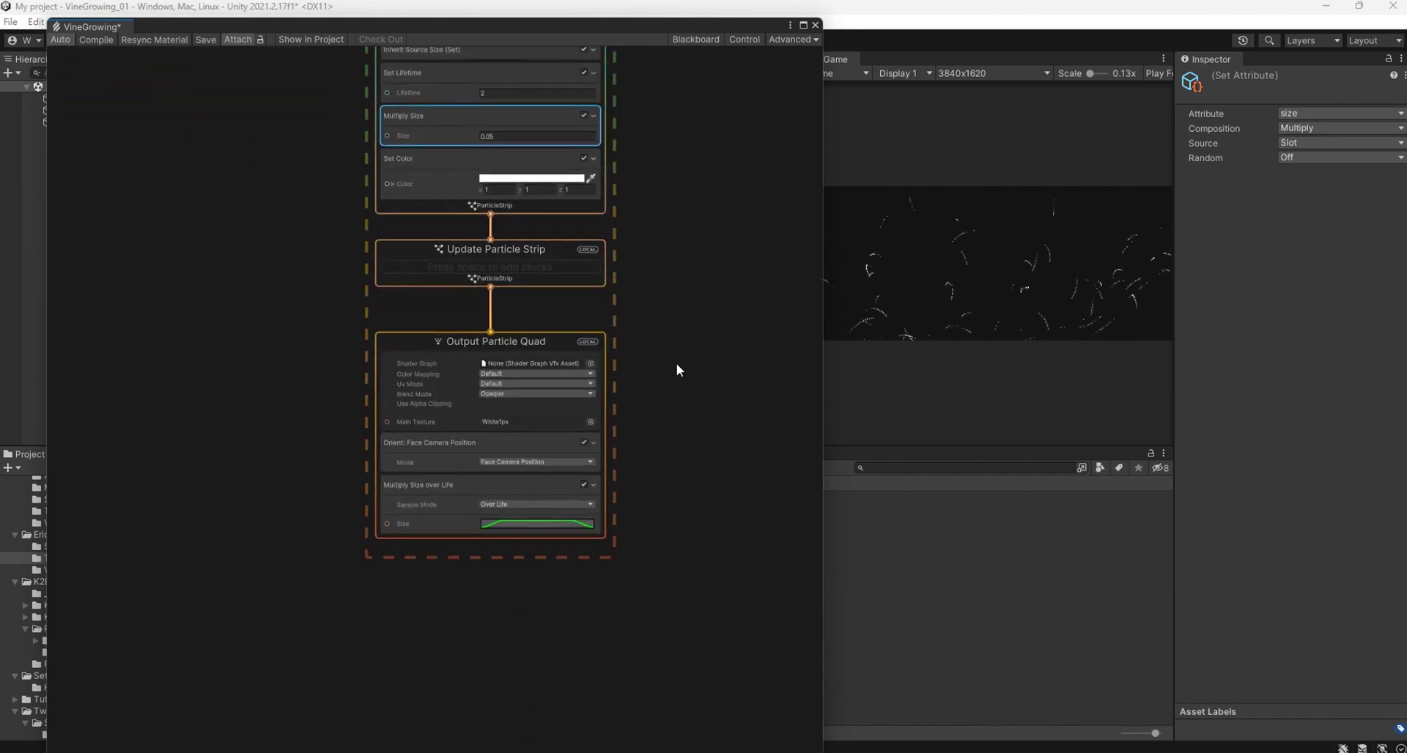
middle_drag(666, 130, 662, 749)
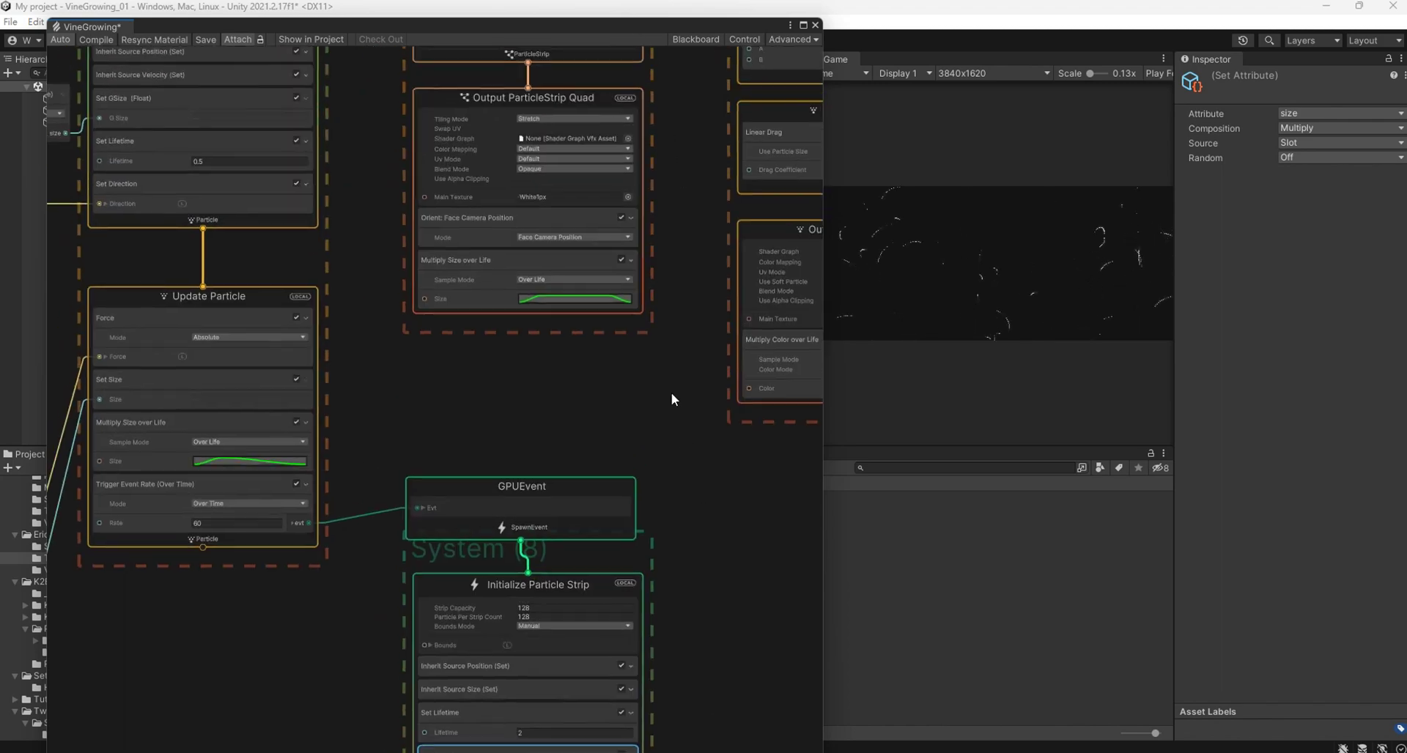
middle_drag(365, 202, 356, 315)
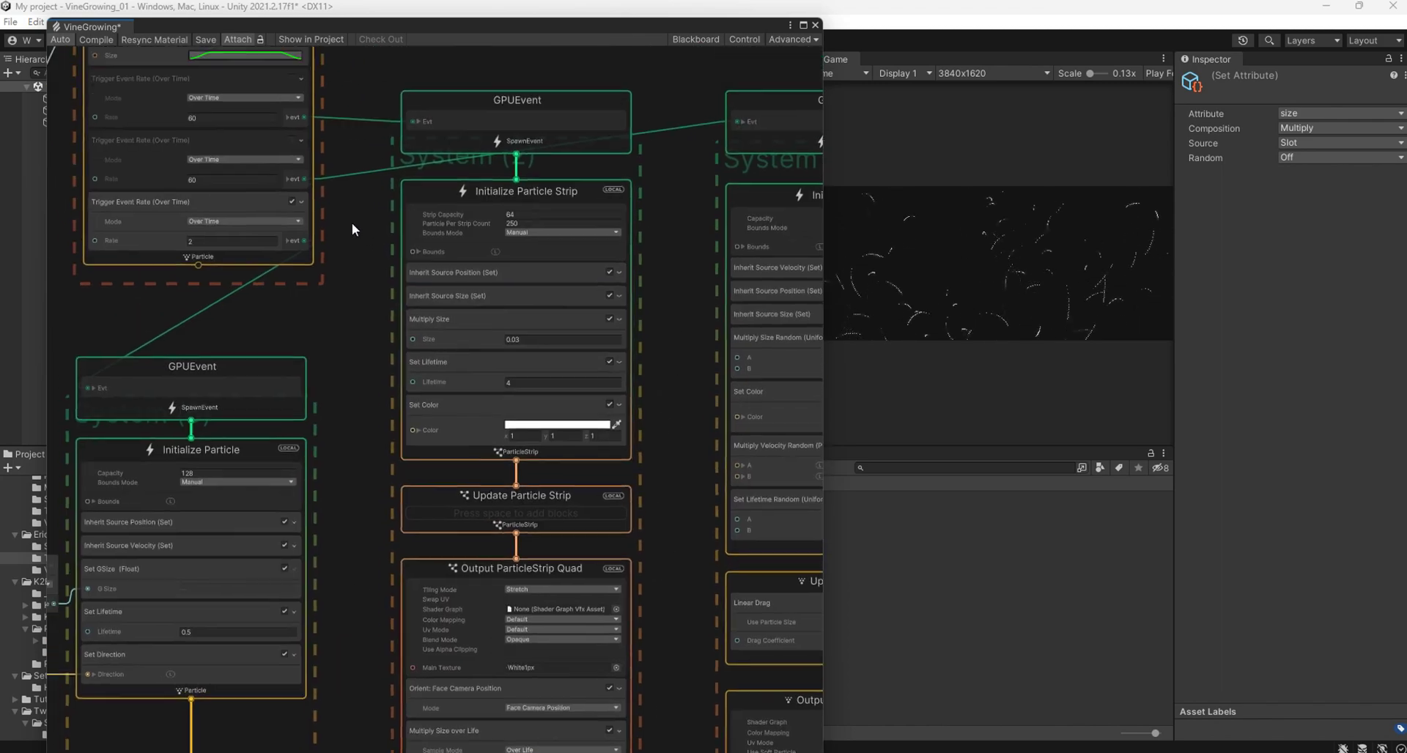
click(419, 349)
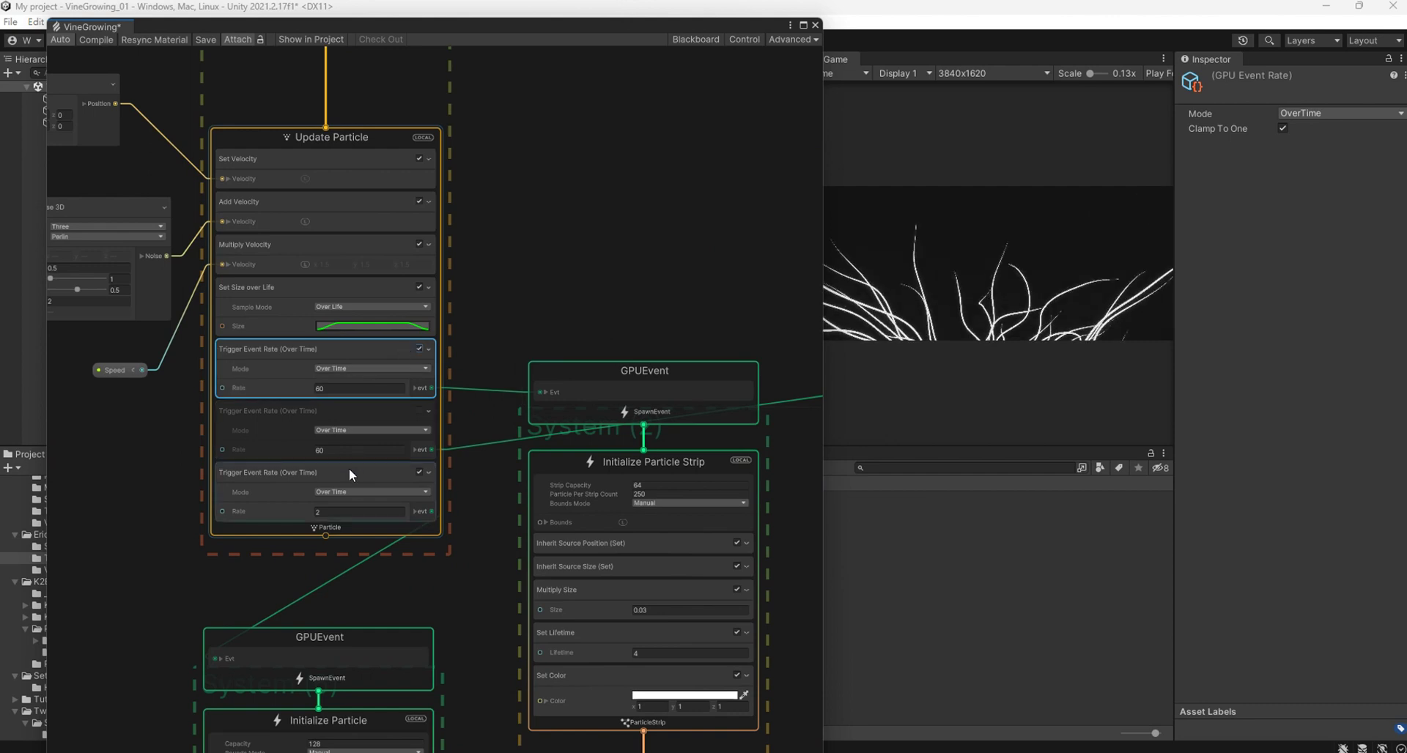
drag(349, 470, 356, 349)
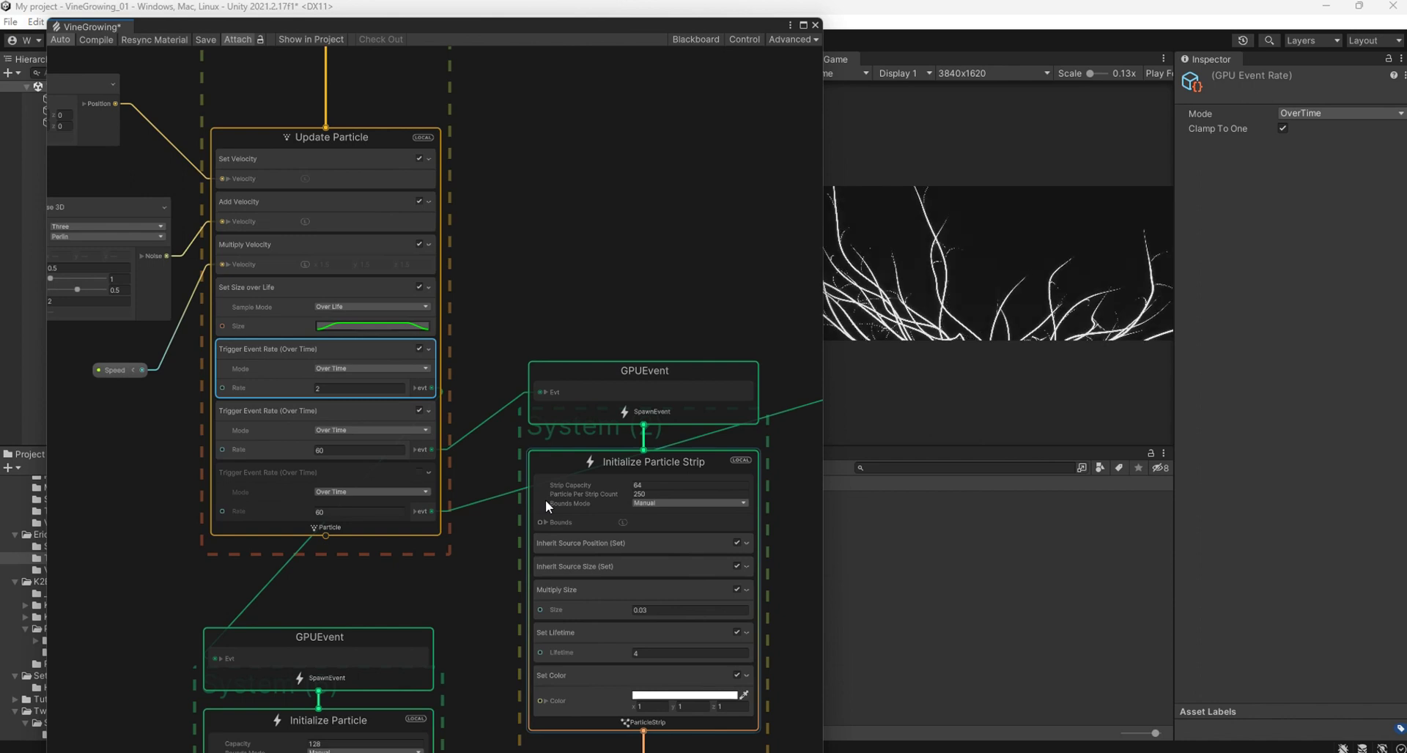
click(419, 472)
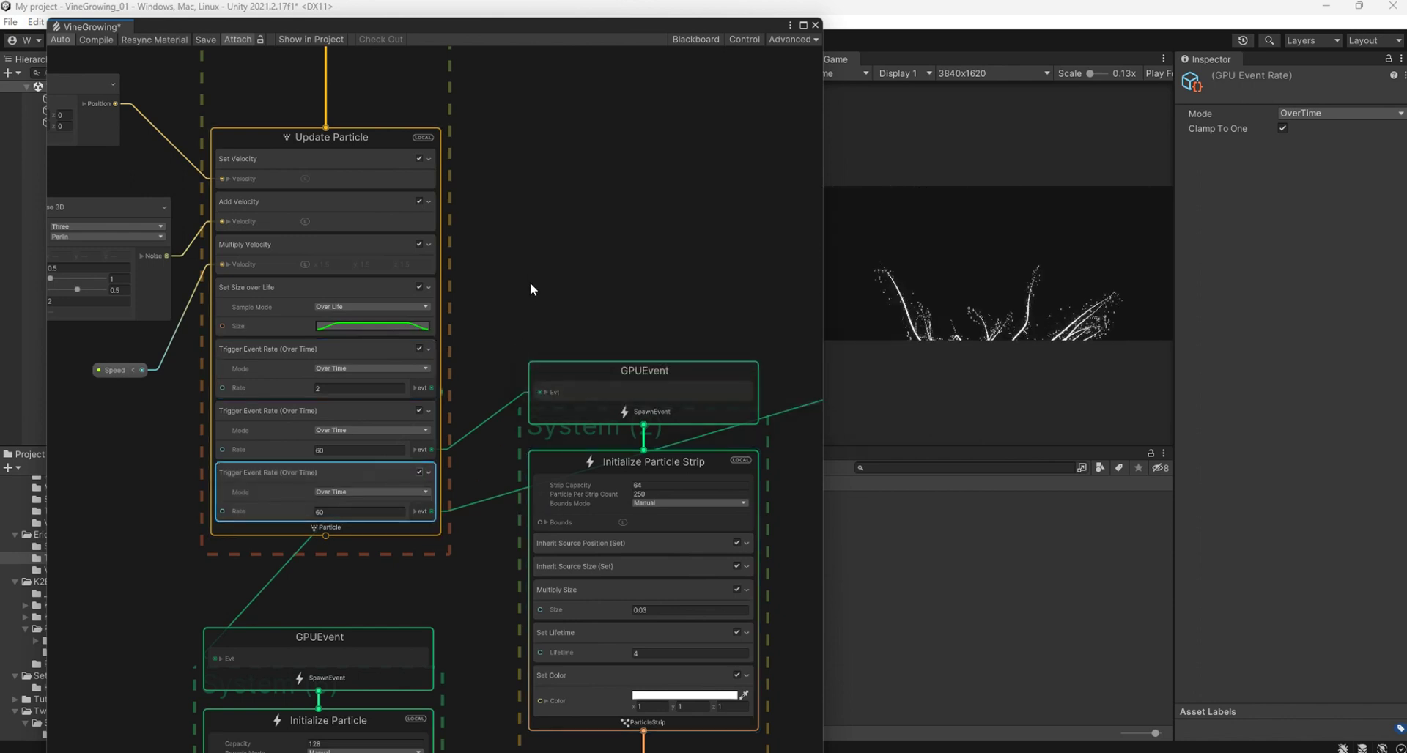
Zoom out over the whole graph and move the graph window down to reveal the Scene view.
scroll(552, 205, down, 3)
scroll(564, 217, down, 3)
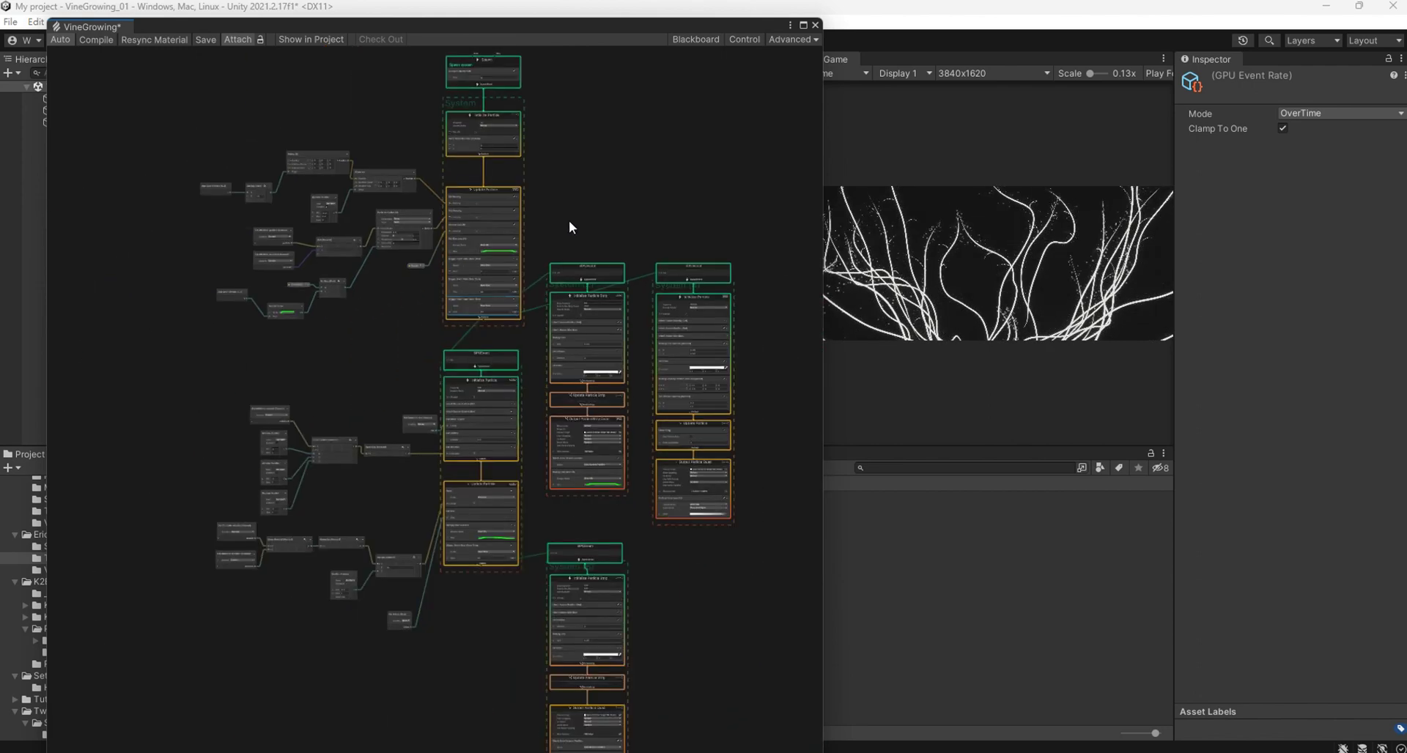
middle_drag(672, 165, 576, 161)
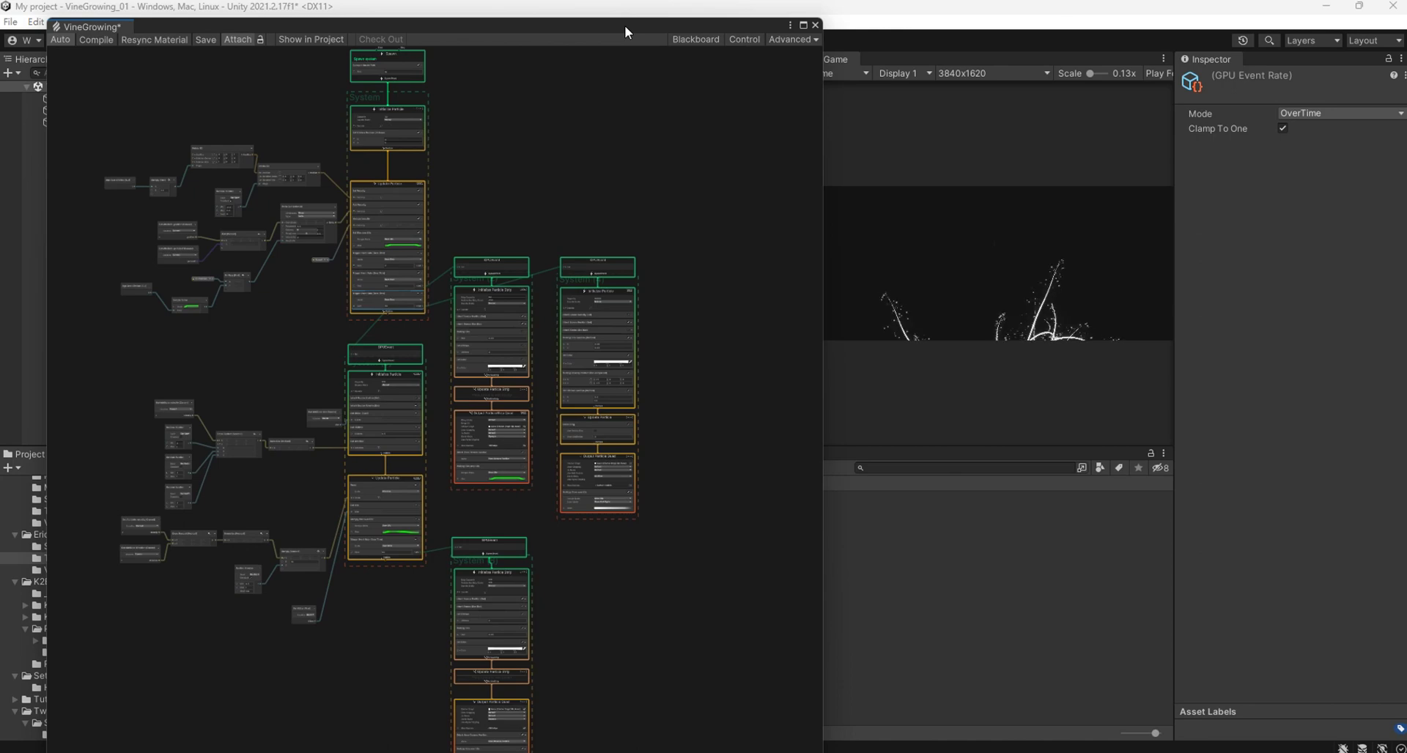
drag(625, 25, 685, 402)
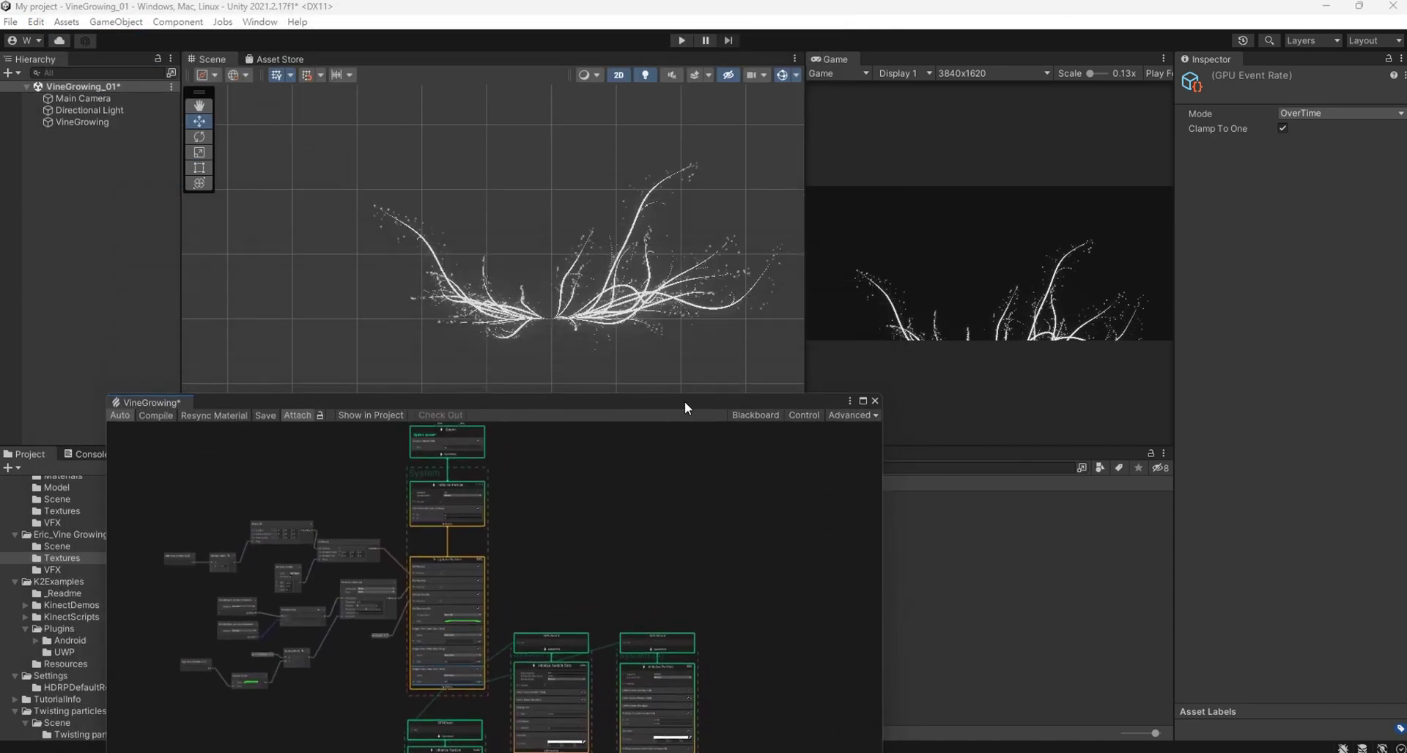
Create a Global Volume in the Hierarchy and give it a new profile.
right_click(134, 153)
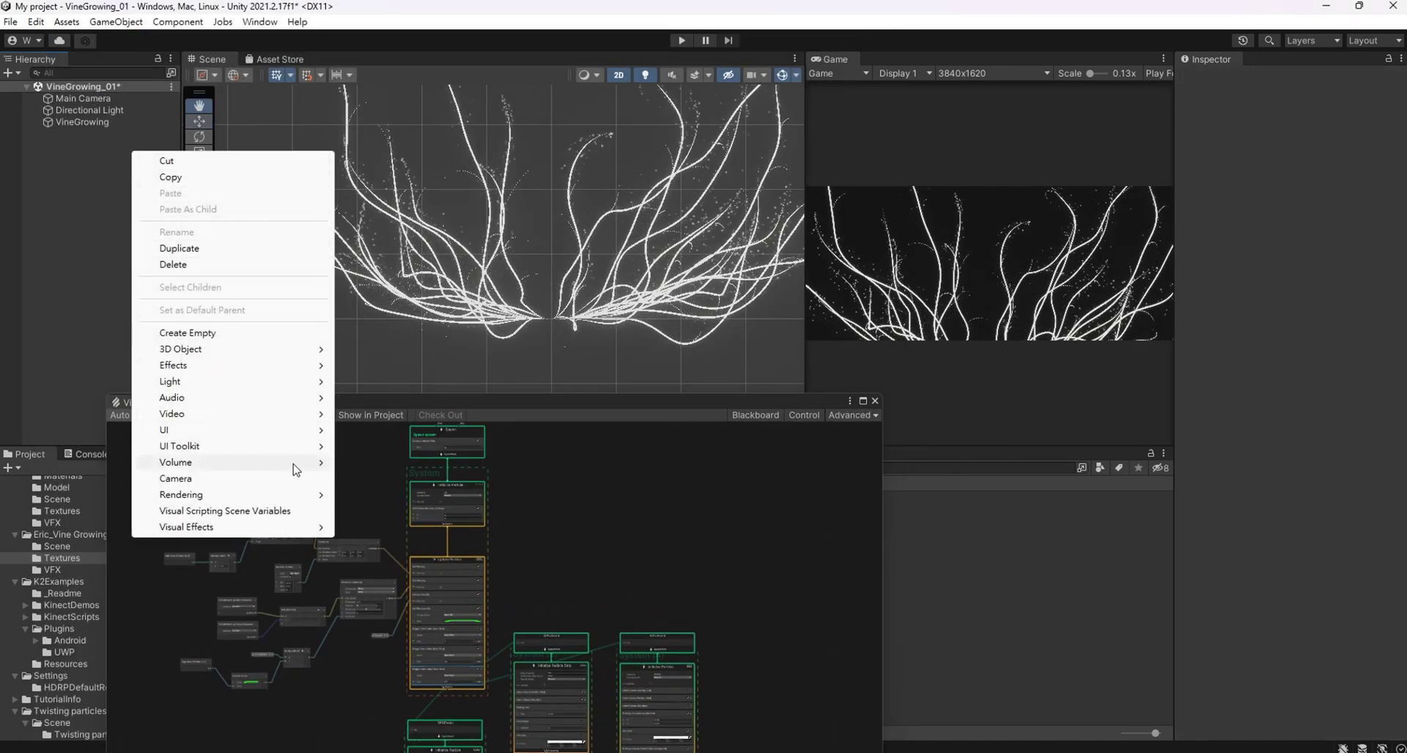
mouse_move(293, 464)
click(366, 463)
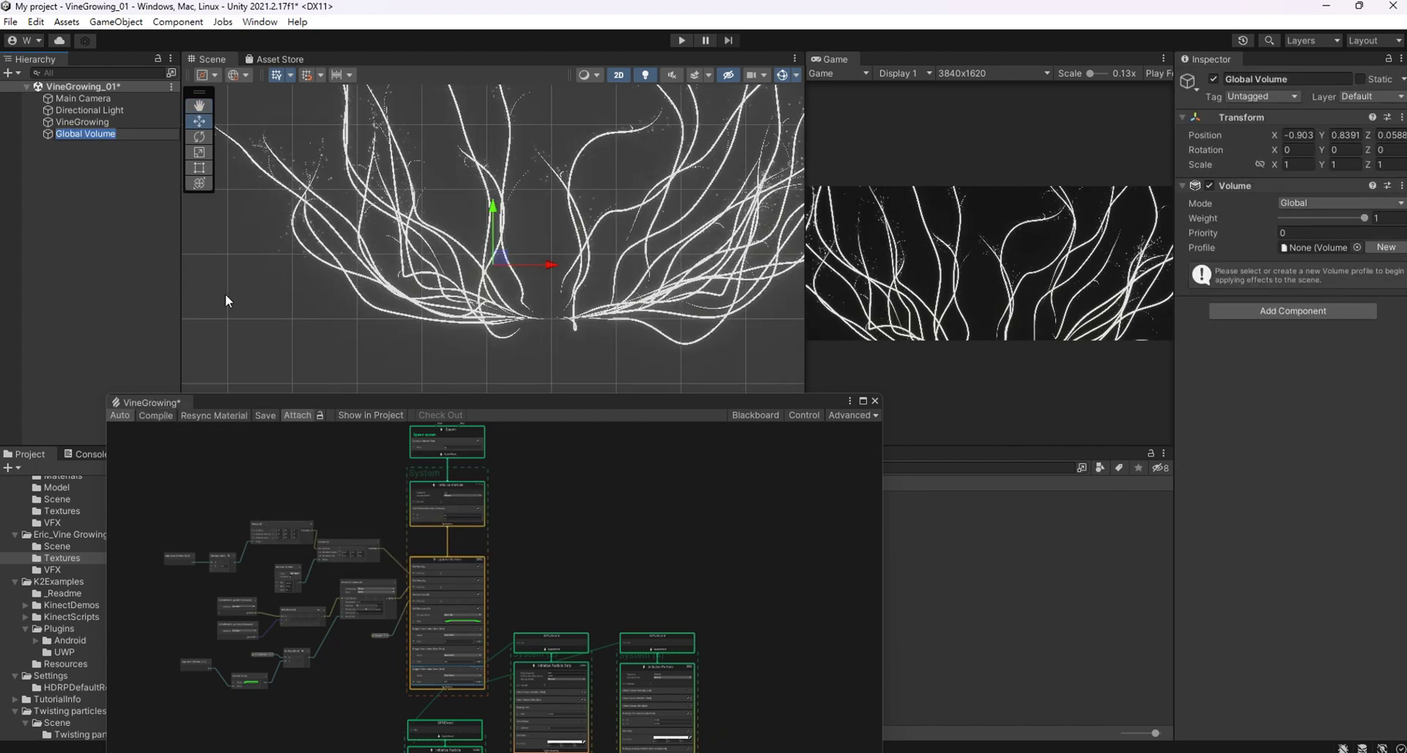
click(119, 191)
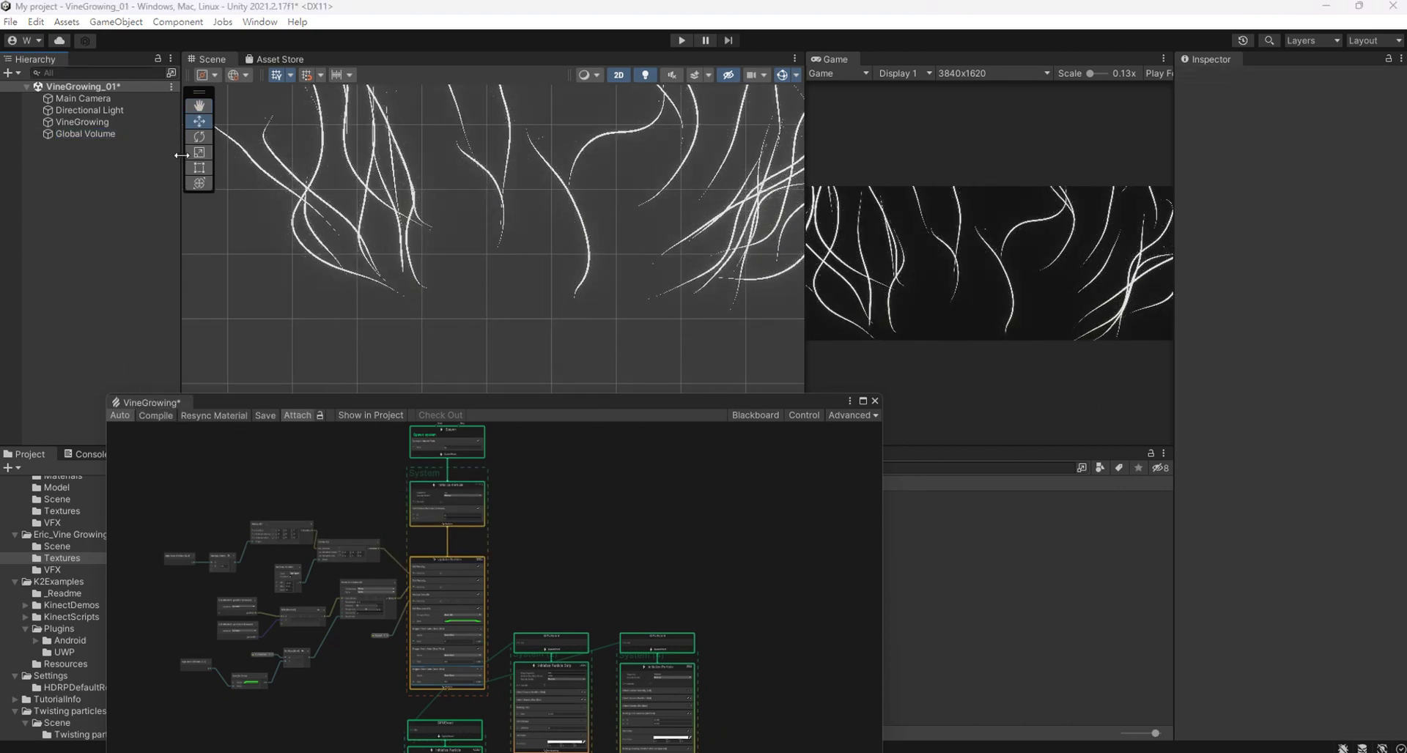
click(85, 133)
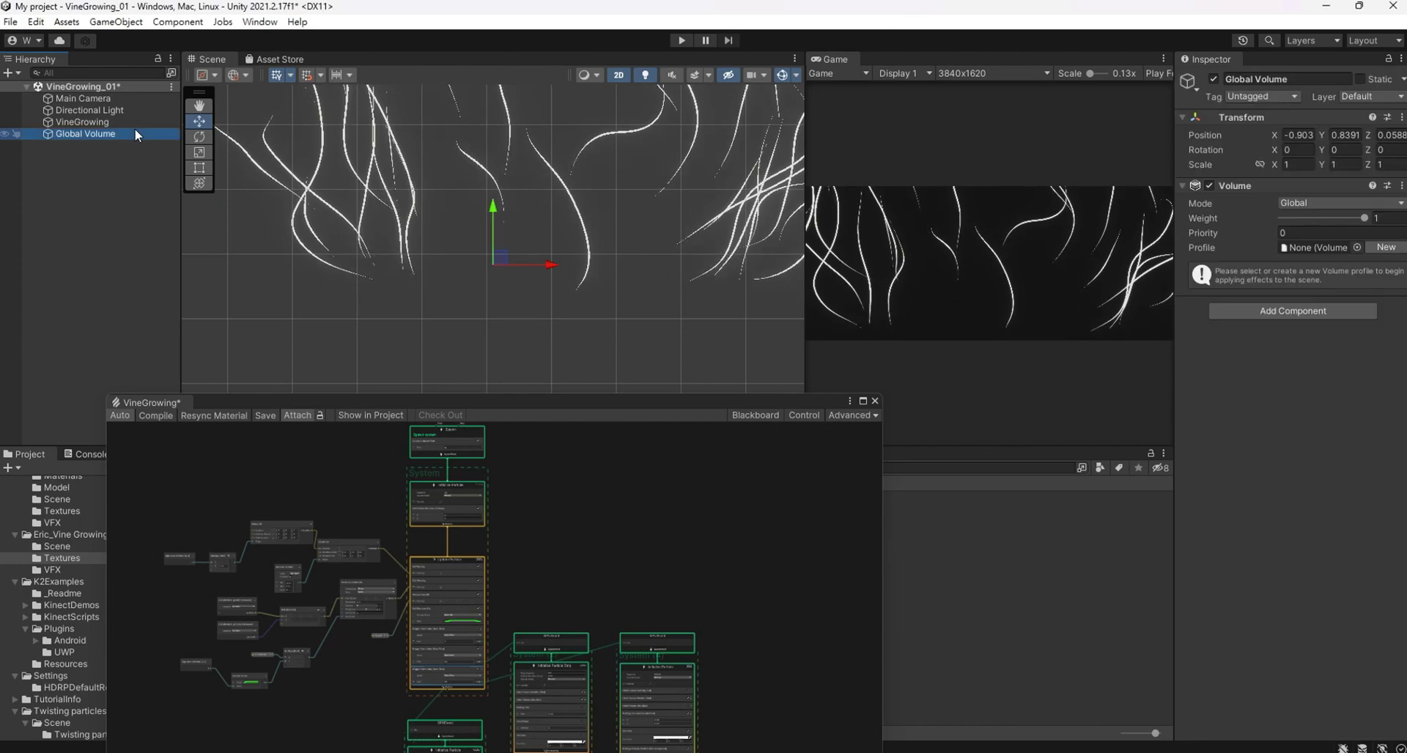
click(1387, 247)
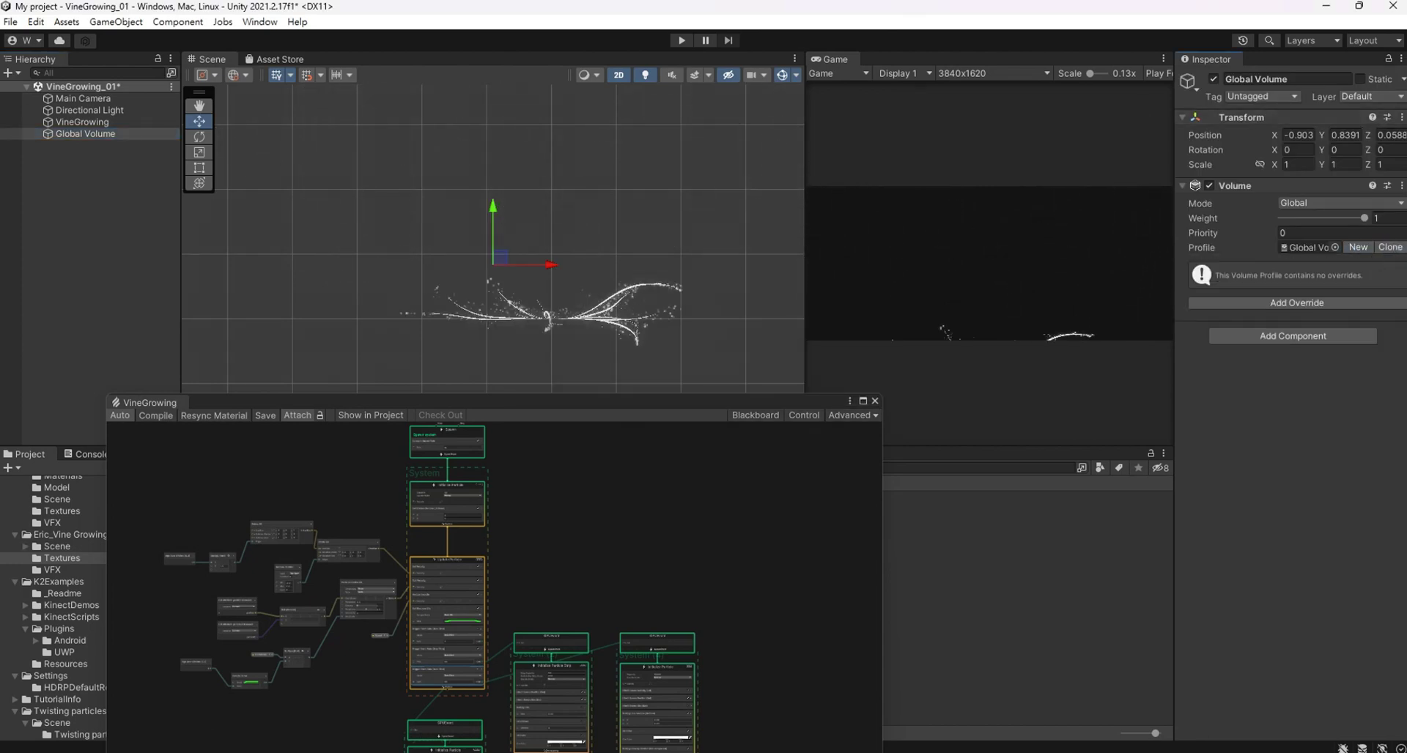
Add a Bloom override to the profile with Quality set to High.
click(1246, 300)
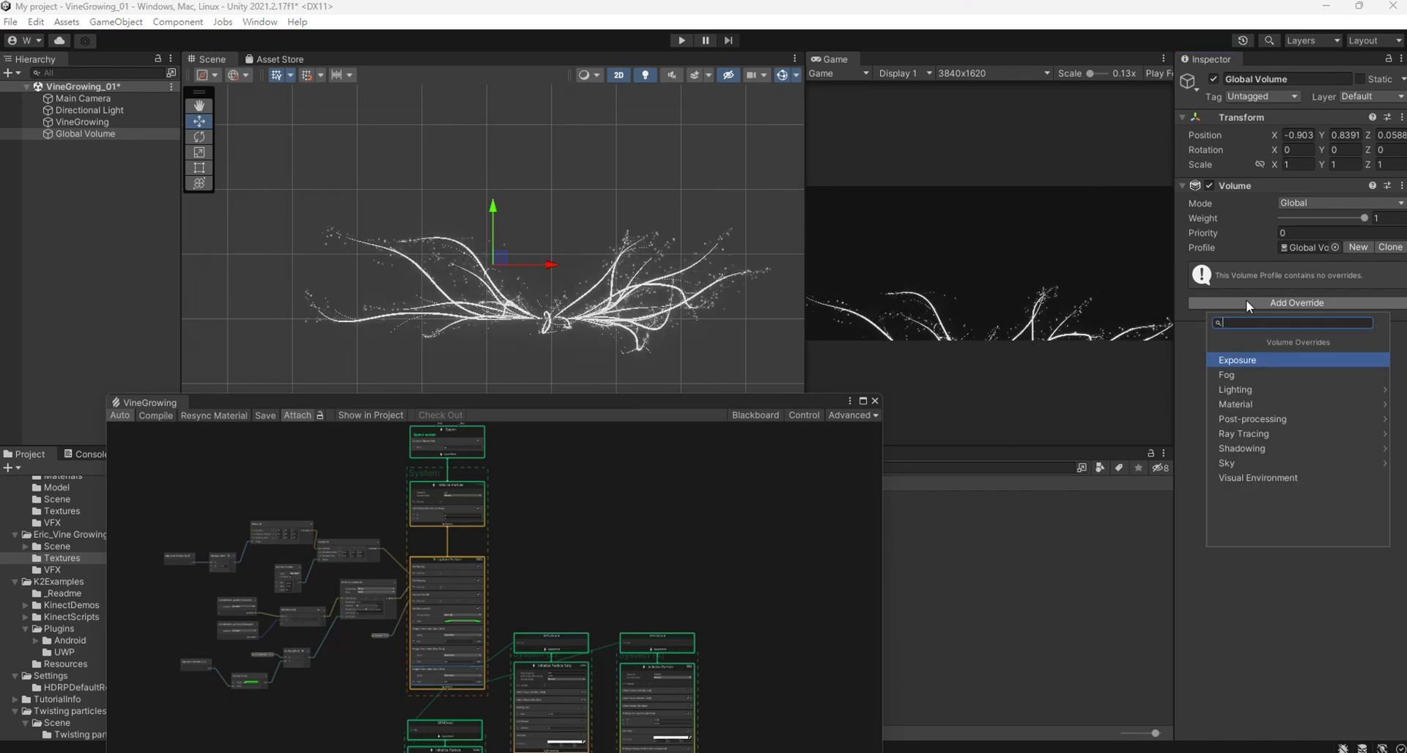
text(blo)
key(Return)
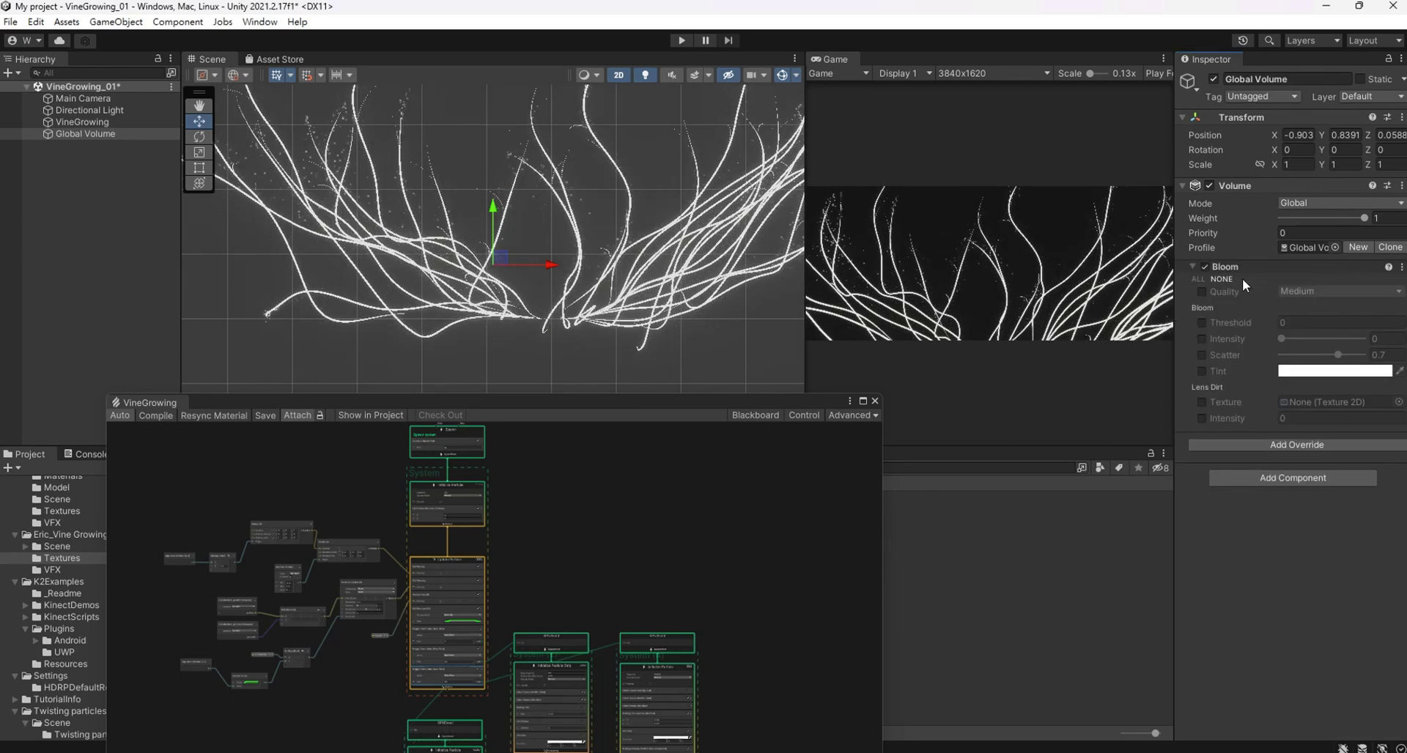
click(1202, 293)
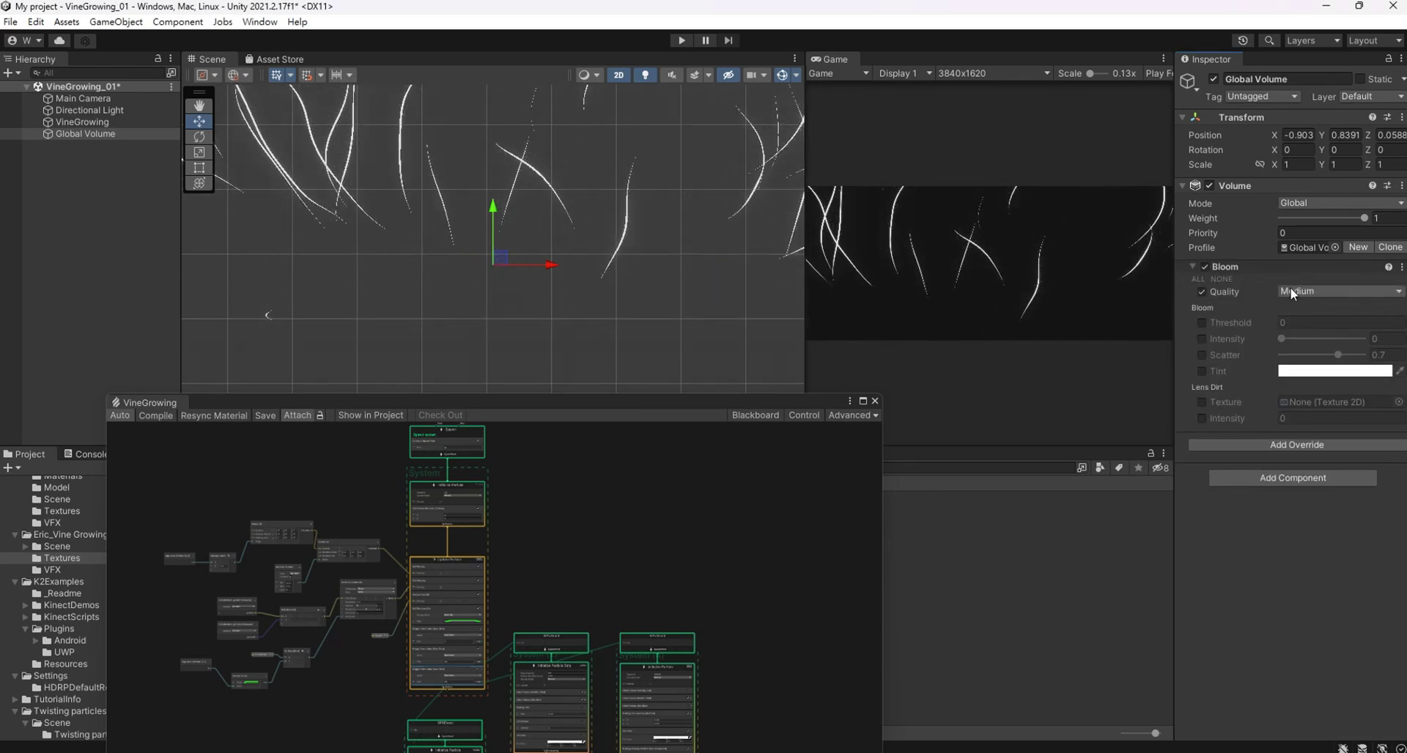
click(1291, 291)
click(1301, 359)
Enable Bloom Threshold, Intensity and Scatter, setting Threshold to 1 and raising Intensity.
click(1202, 323)
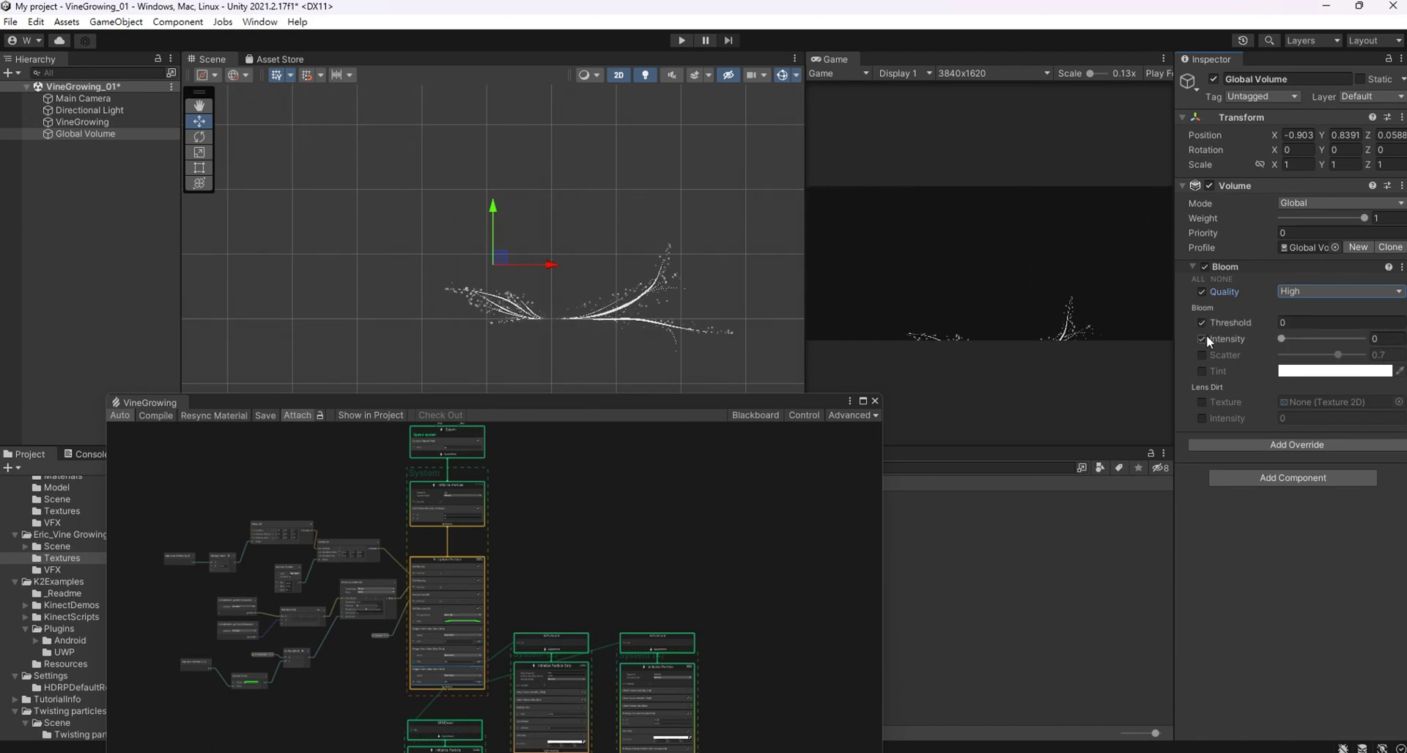
click(1202, 338)
click(1202, 354)
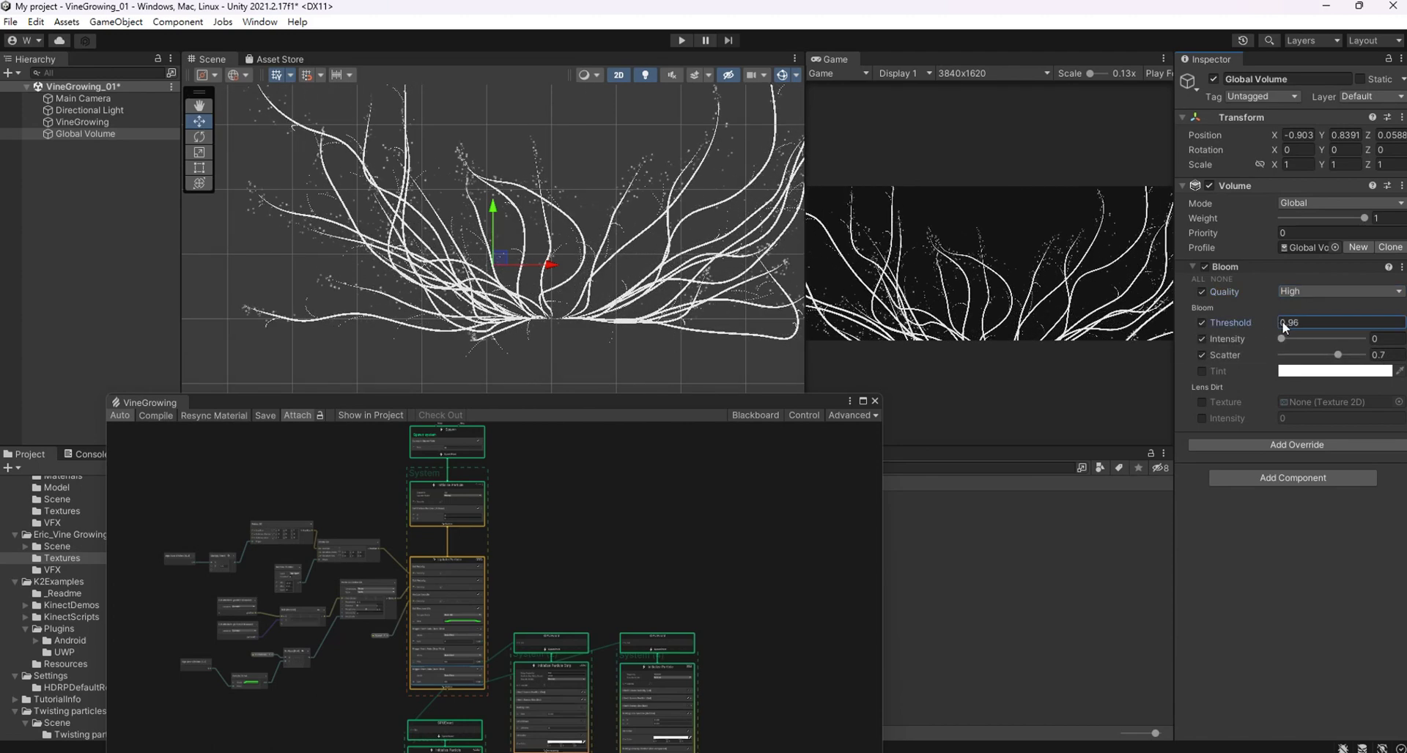
drag(1252, 321, 1317, 319)
text(1)
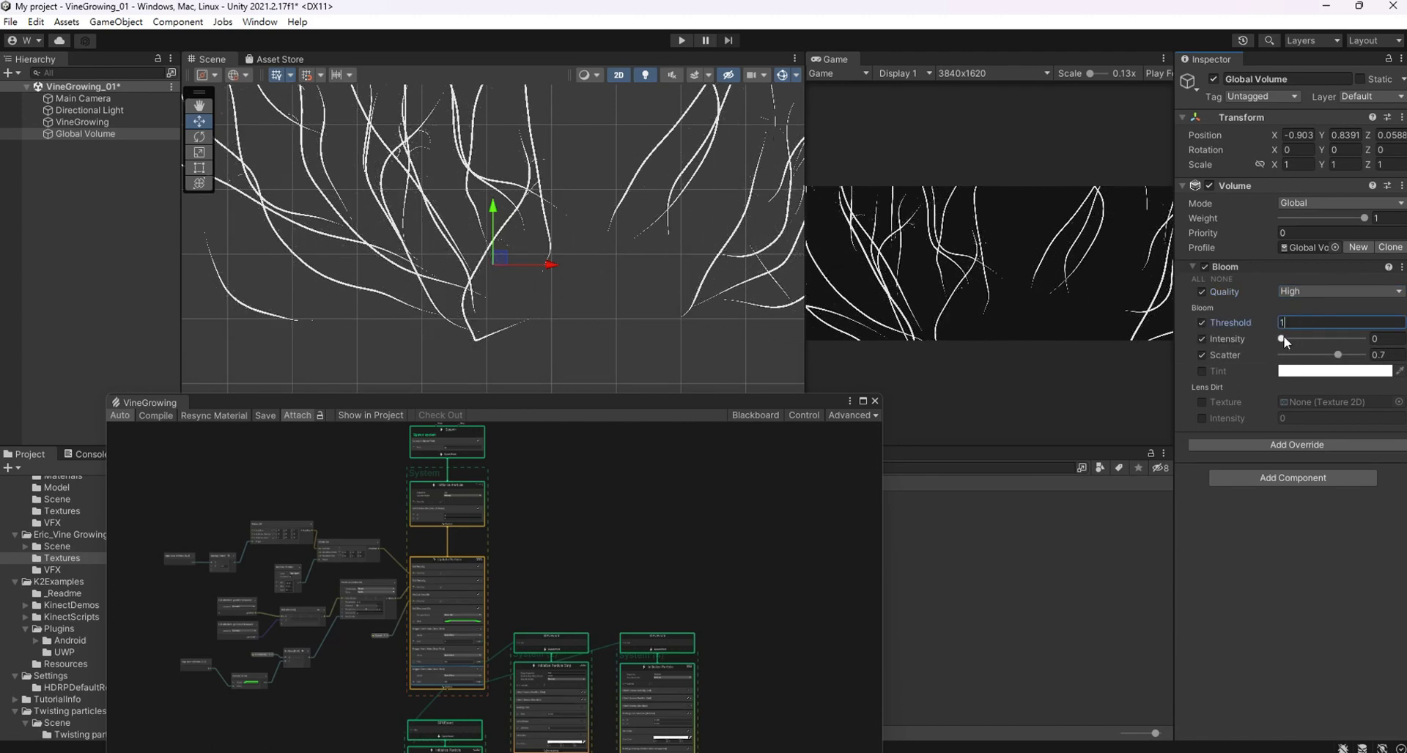
click(1334, 339)
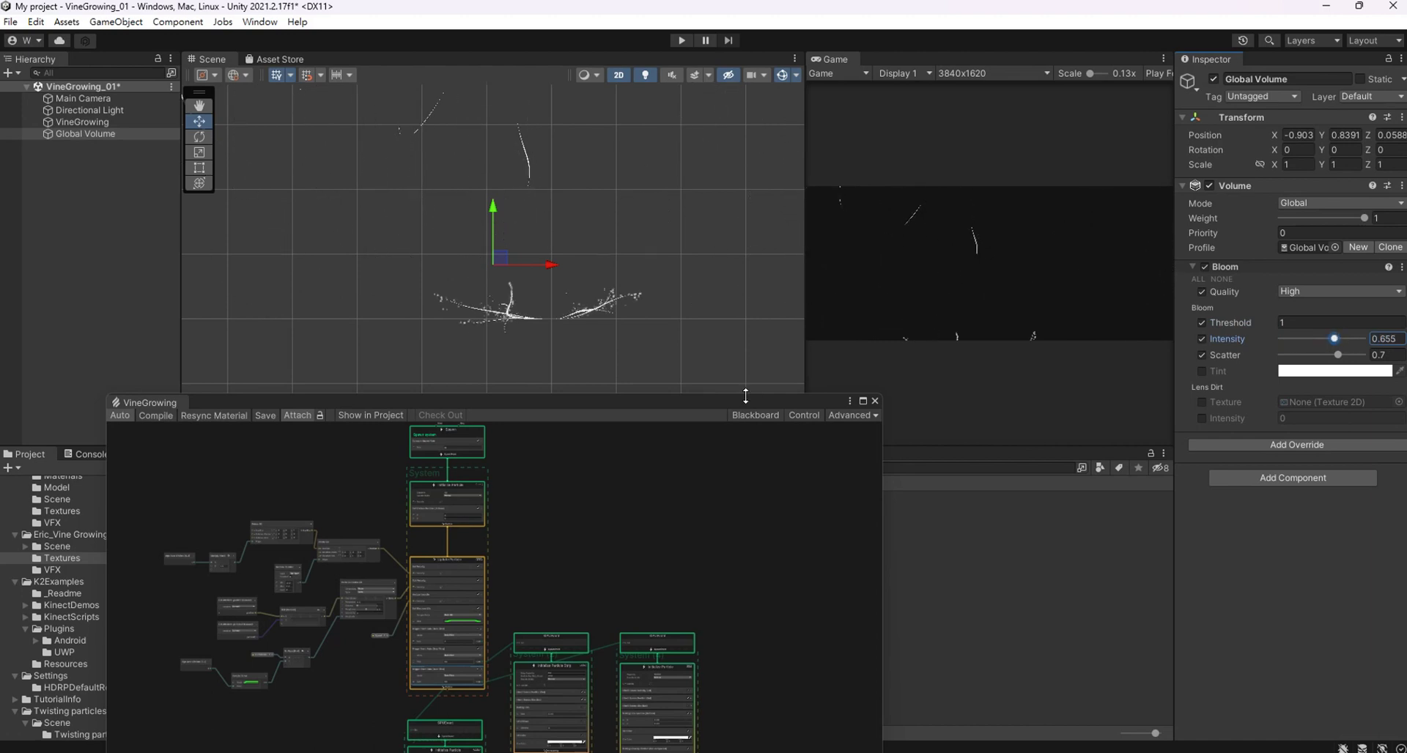
Enlarge the VFX Graph window over the left area and open the Blackboard.
drag(745, 396, 766, 29)
scroll(833, 358, up, 3)
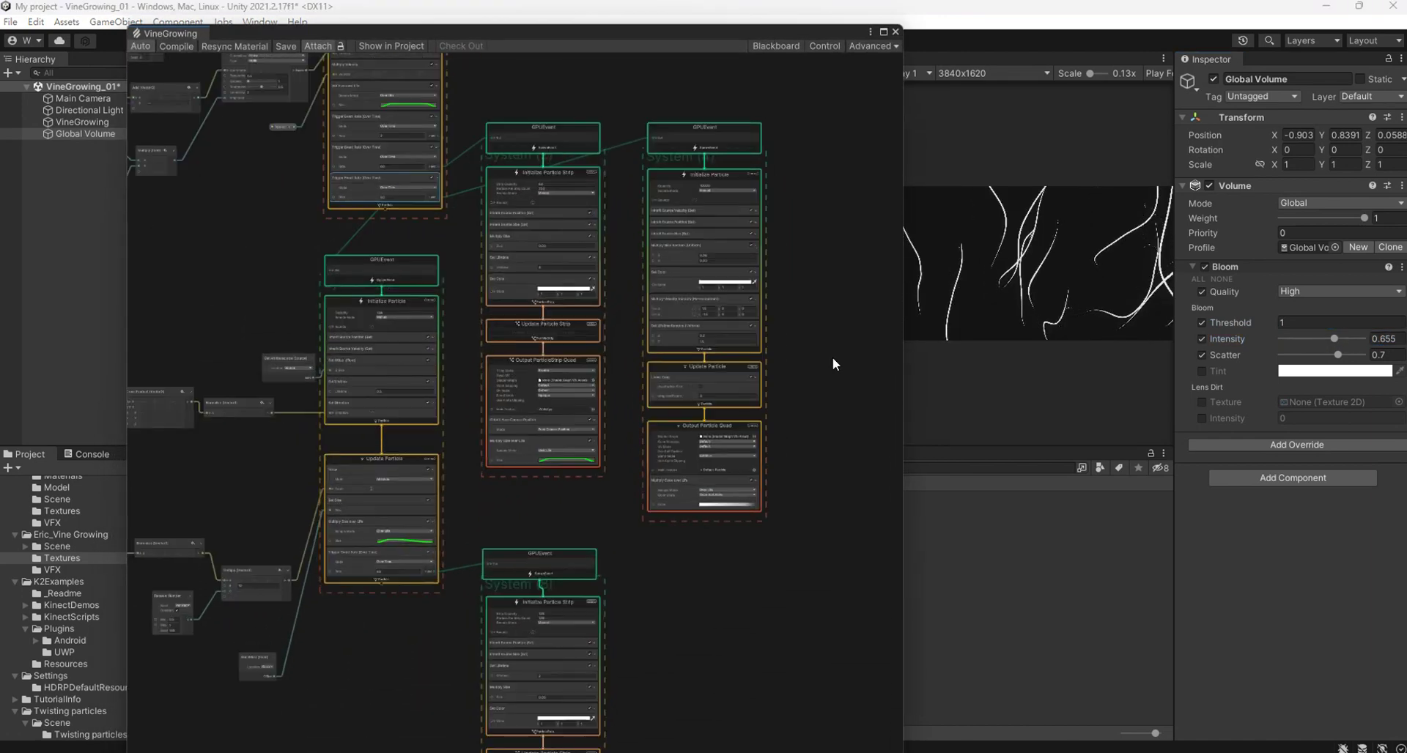
click(818, 46)
click(787, 46)
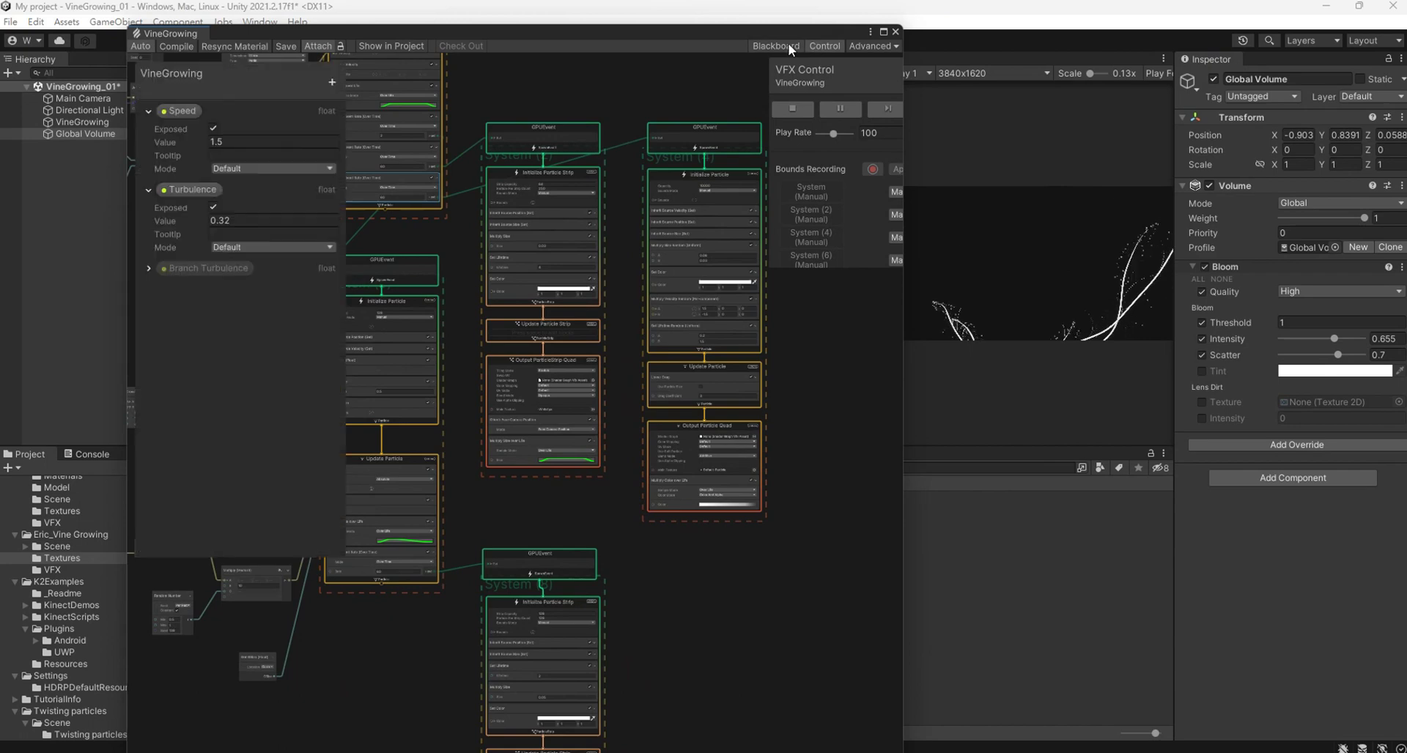
click(825, 47)
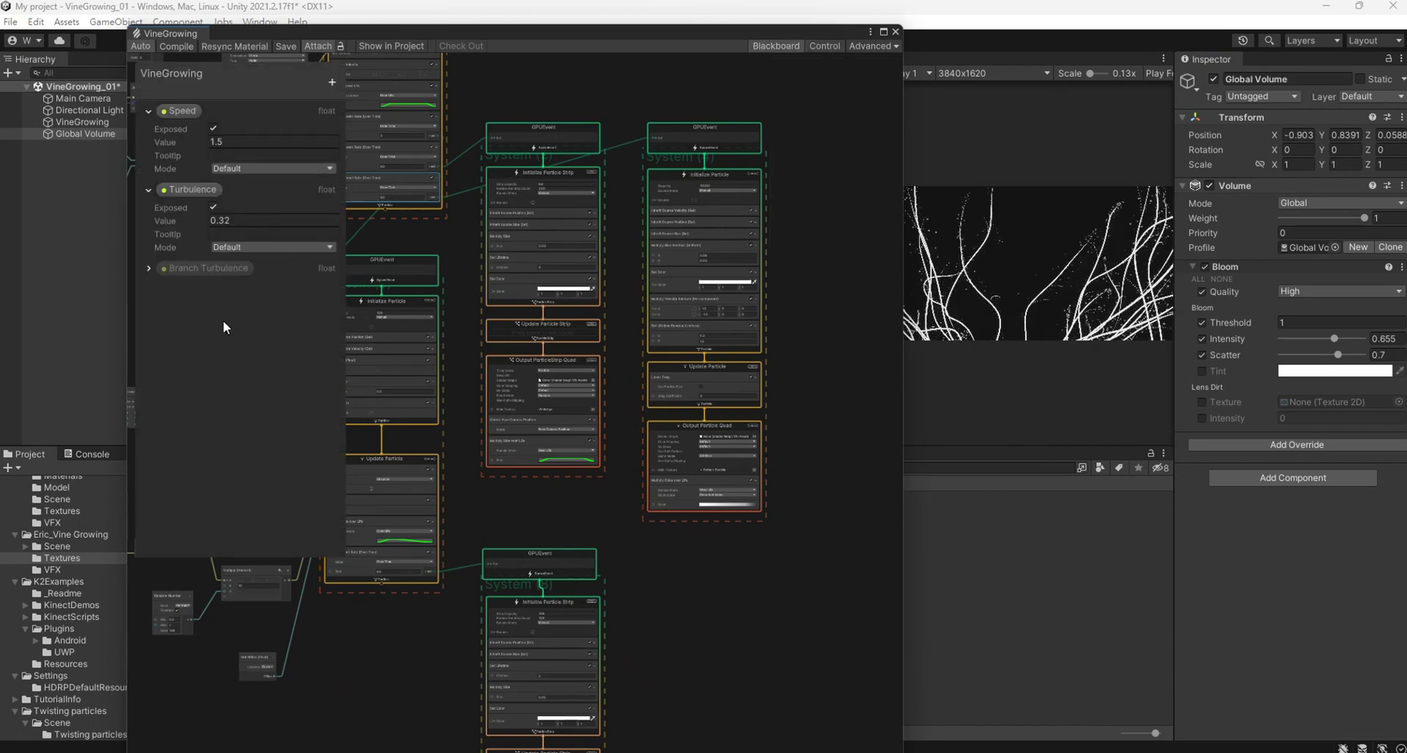
Place the Branch Turbulence property in the graph, feeding the Multiply (Vector3) node.
middle_drag(504, 231, 543, 365)
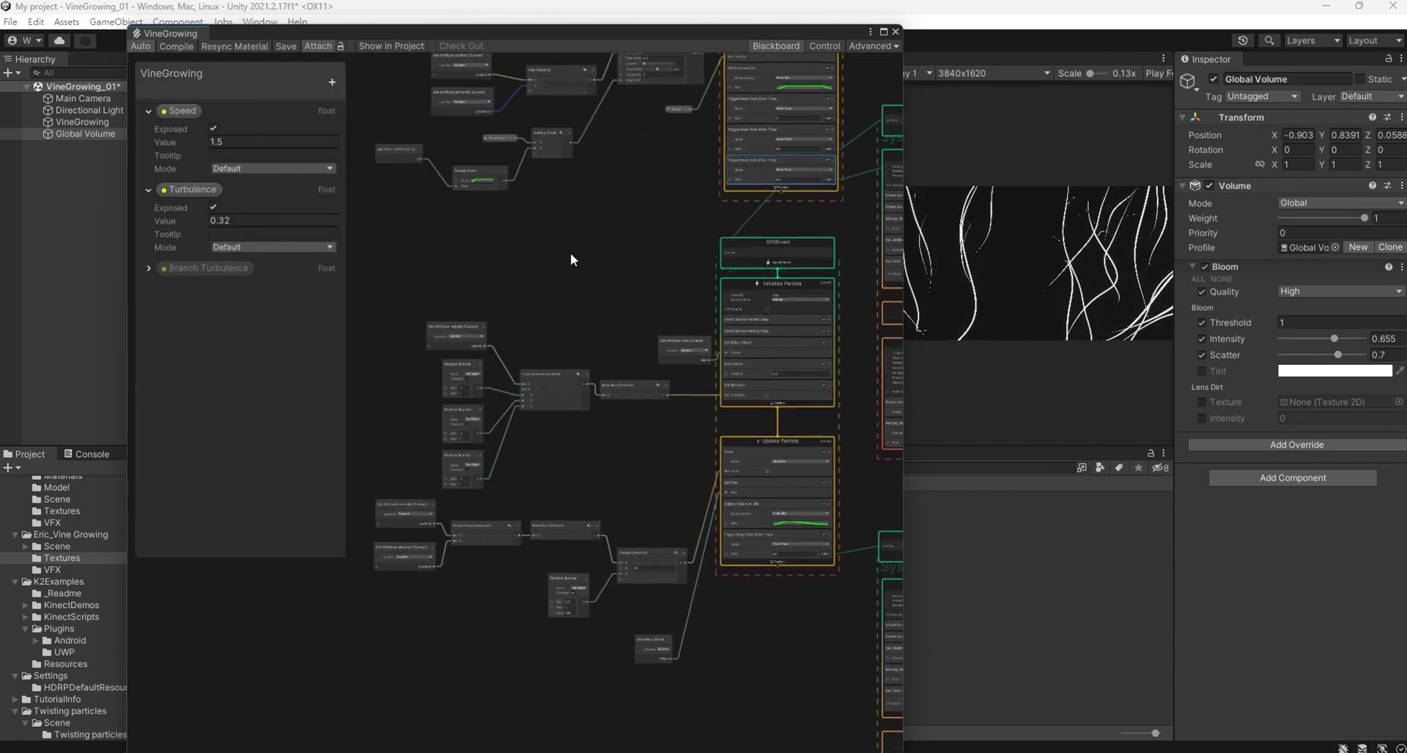
scroll(578, 262, down, 1)
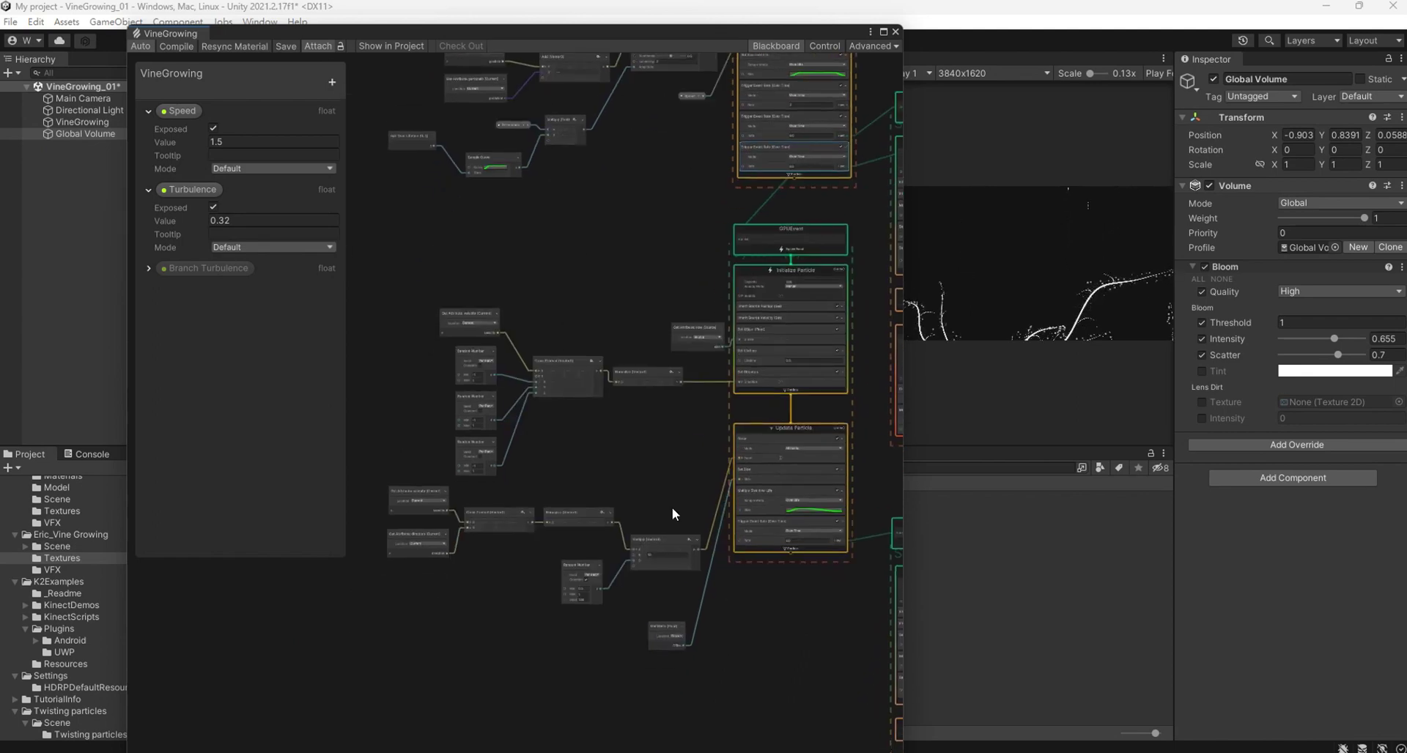
scroll(672, 507, up, 3)
drag(231, 269, 600, 640)
scroll(598, 502, up, 2)
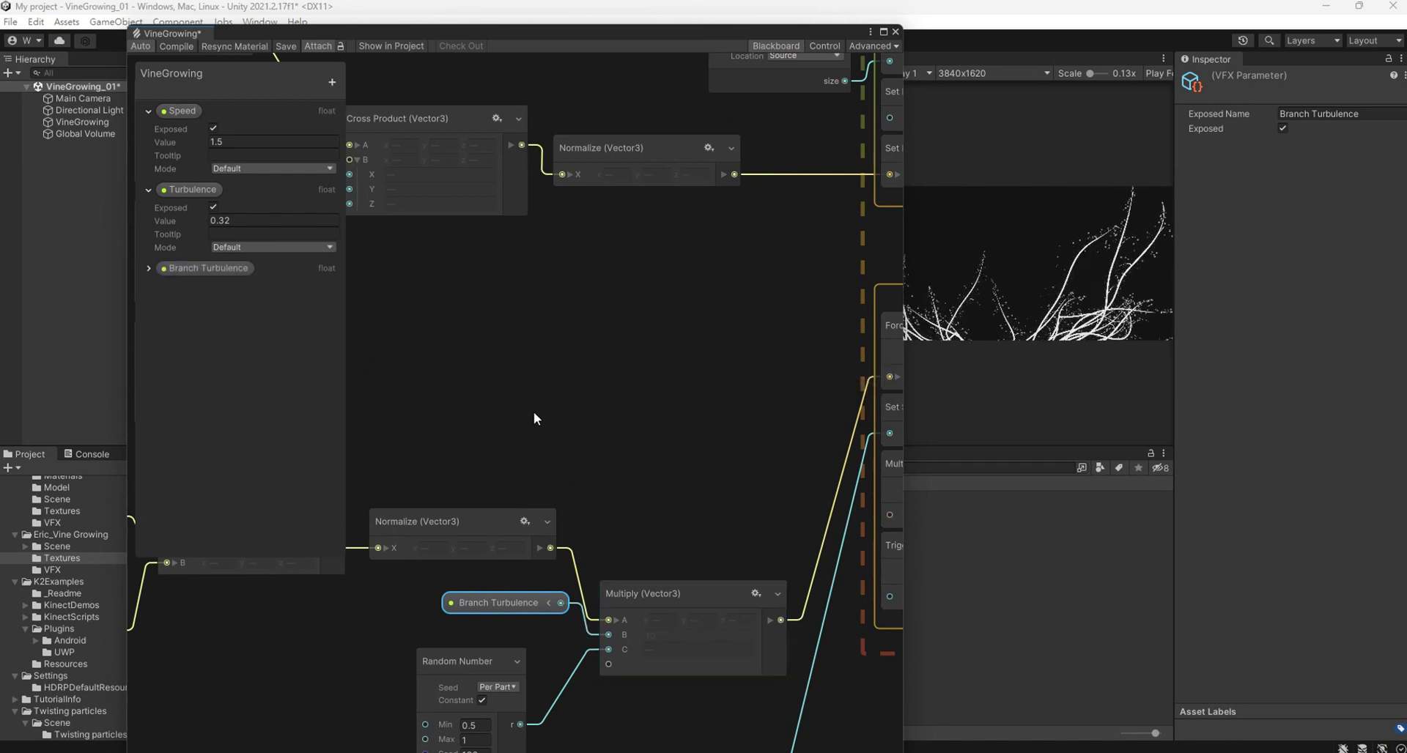
middle_drag(533, 411, 591, 310)
Reselect the VineGrowing effect, then add a float property and delete it again.
click(79, 134)
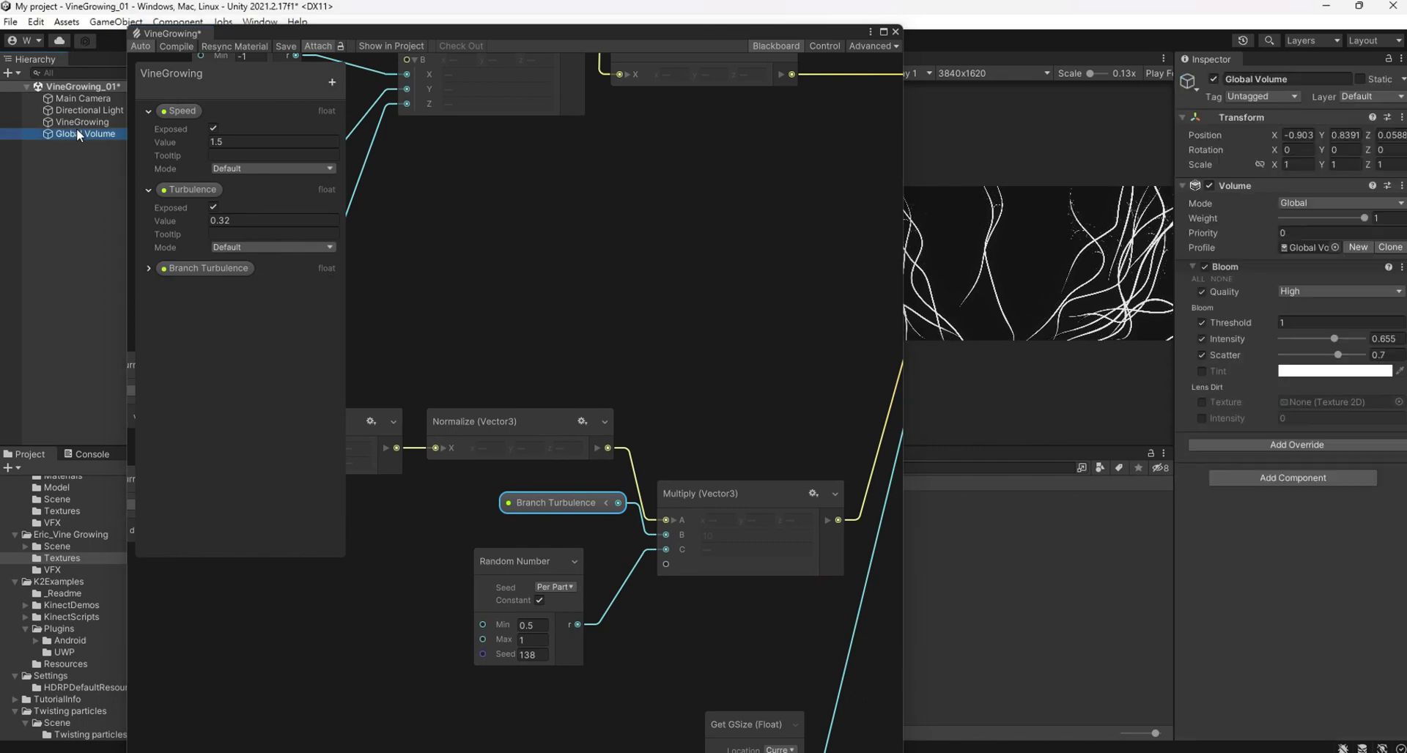
click(103, 123)
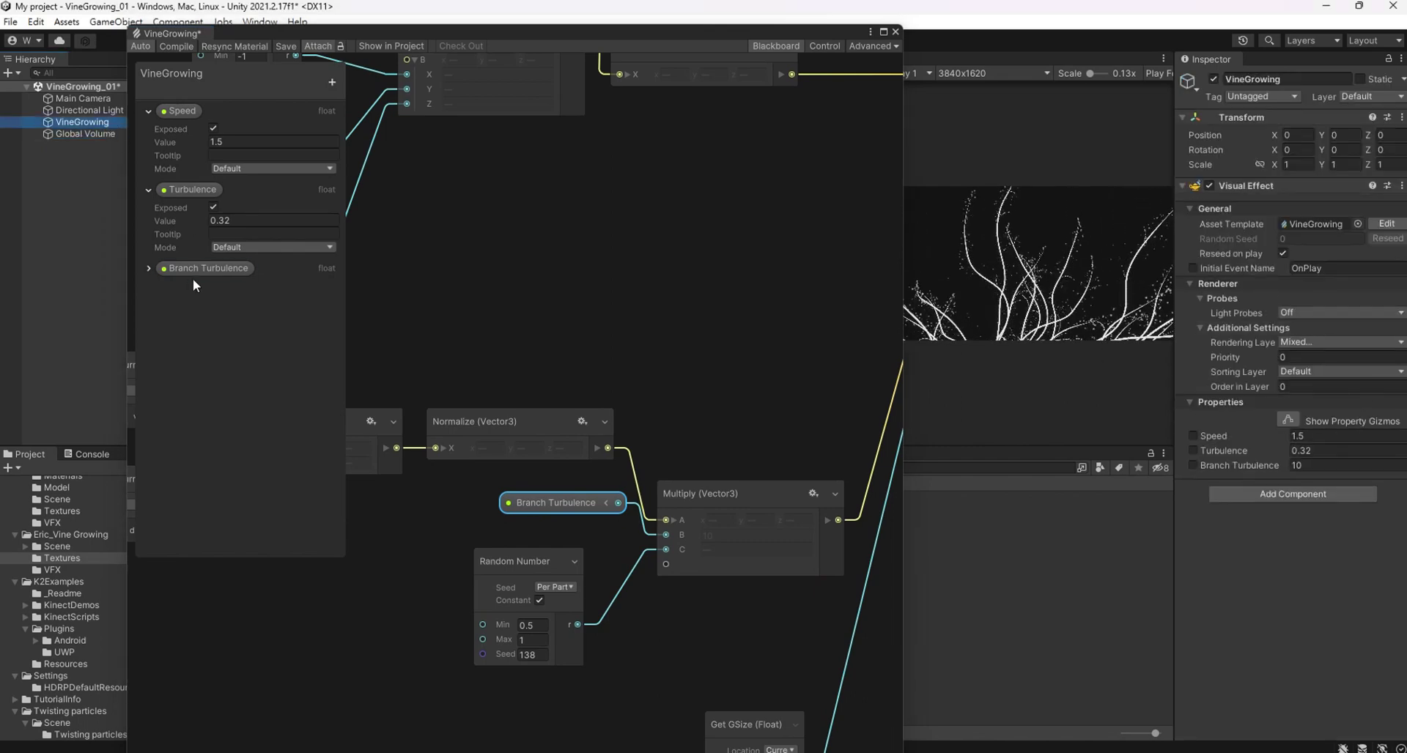
click(332, 83)
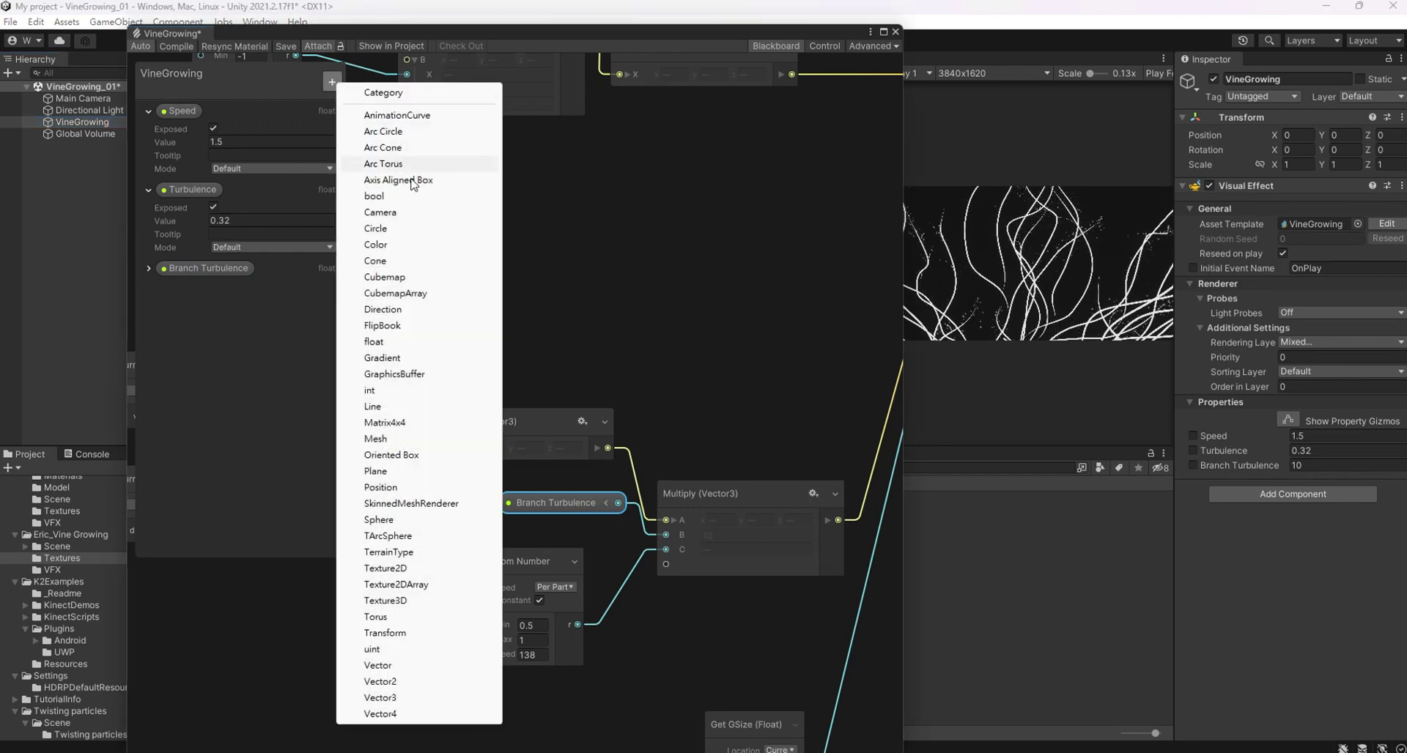
click(415, 342)
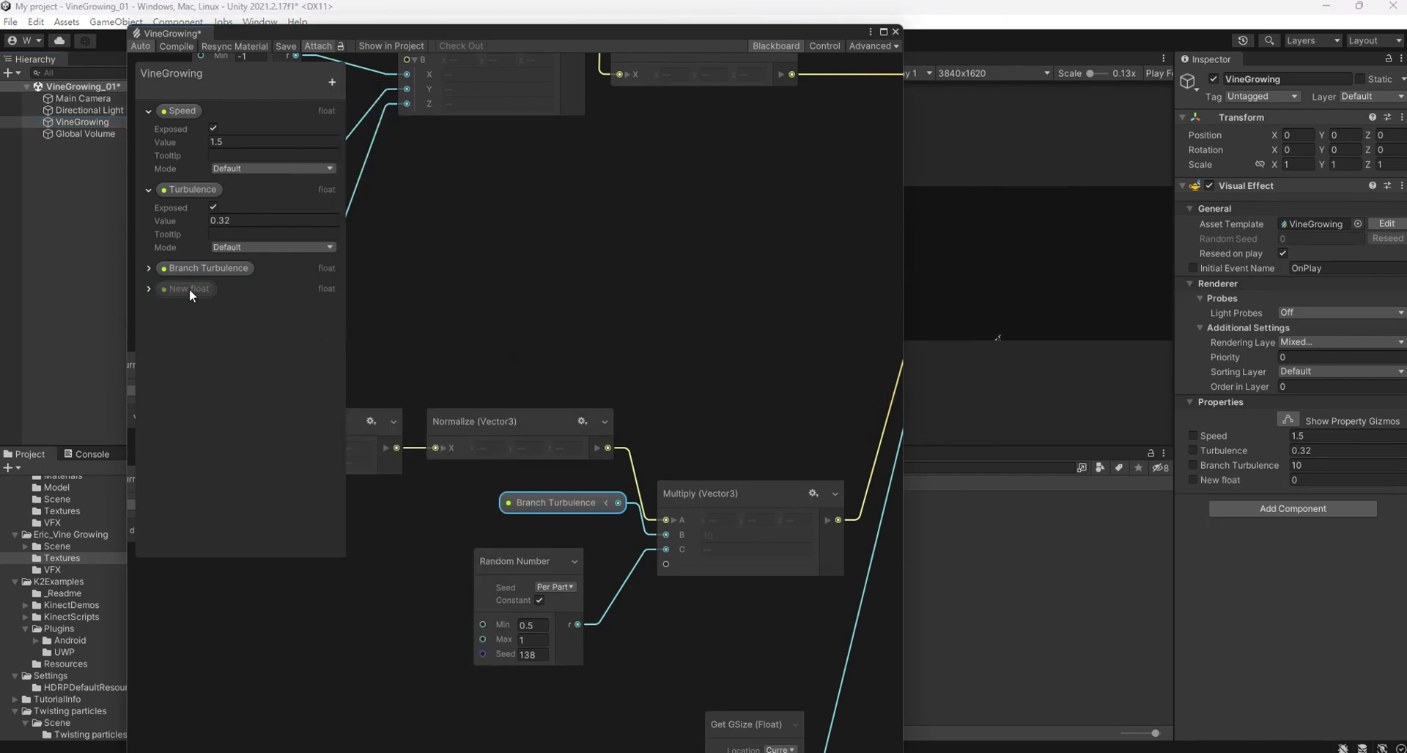
key(Delete)
click(332, 82)
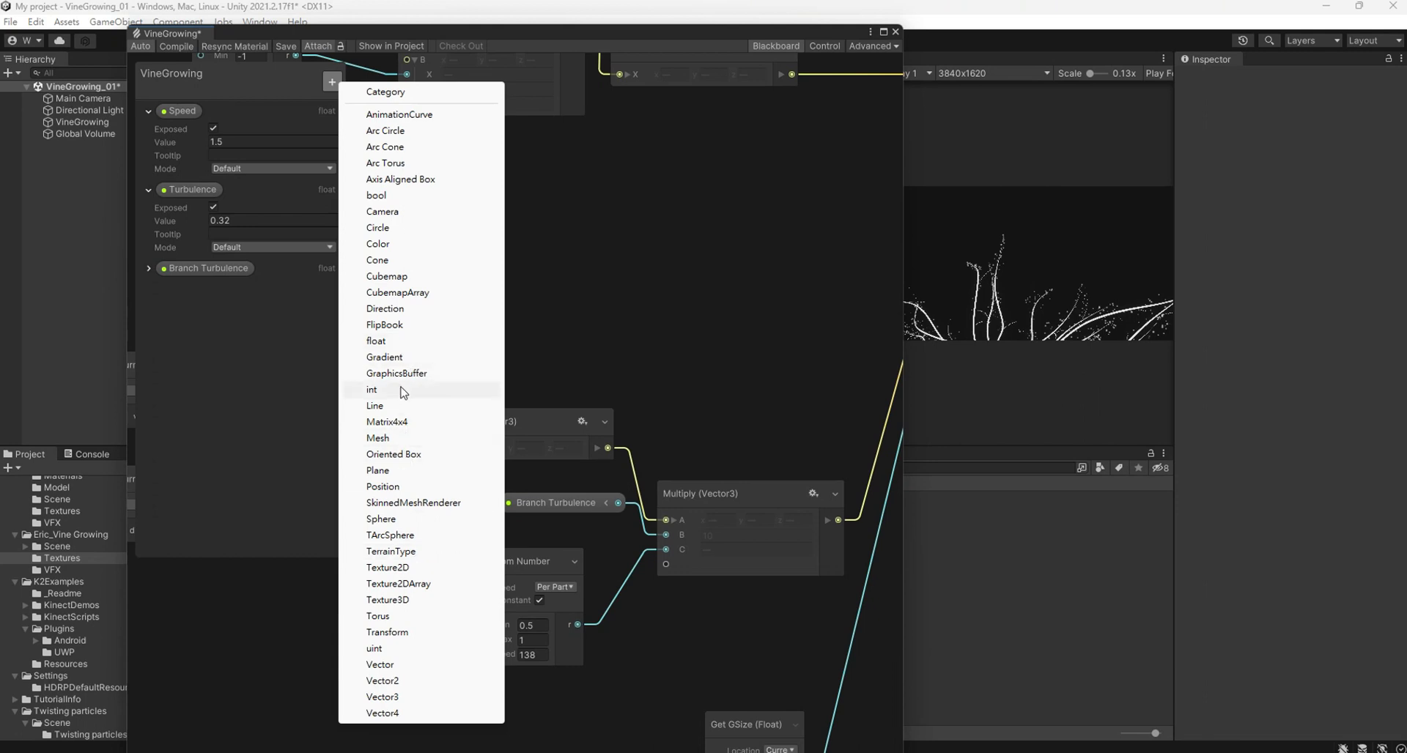
Add a new exposed Color property to the Blackboard and name it Color.
click(407, 243)
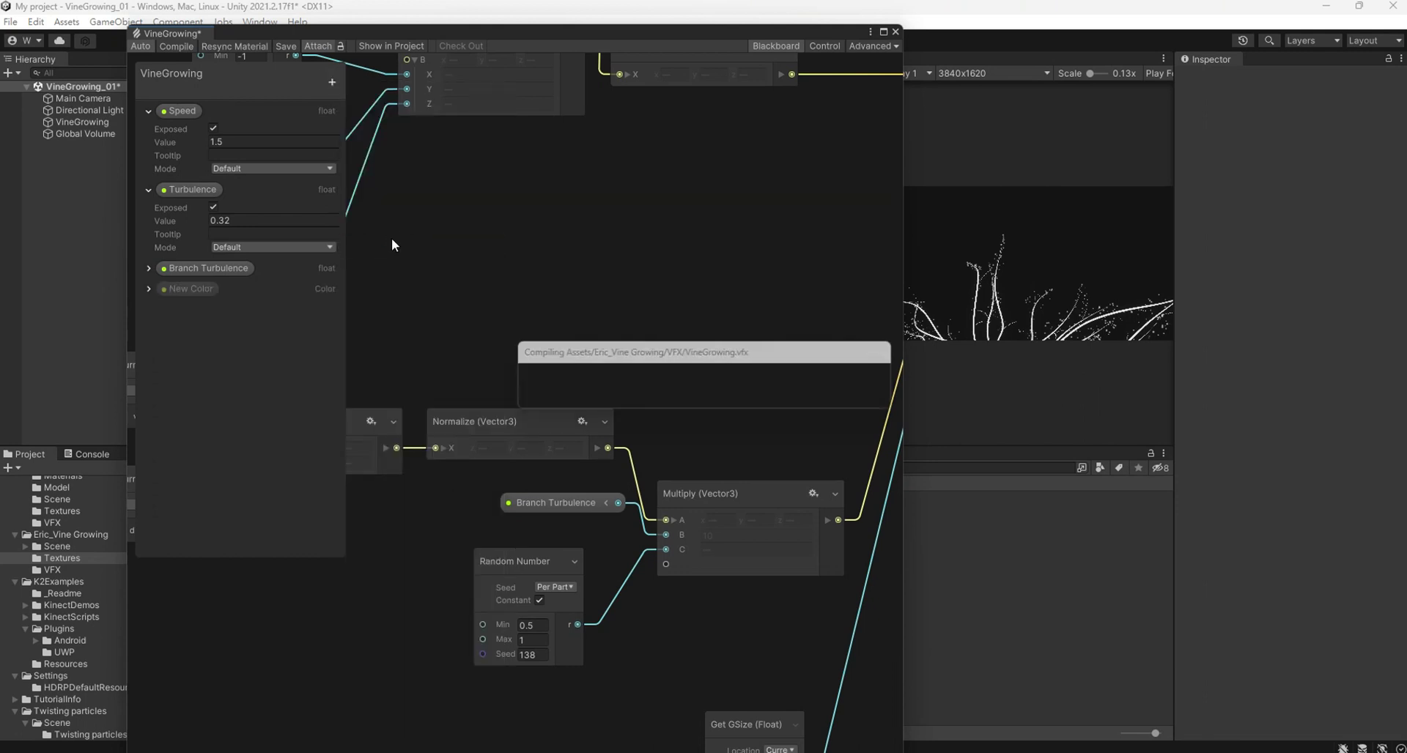
double_click(199, 291)
key(Delete)
key(Delete)
key(Delete)
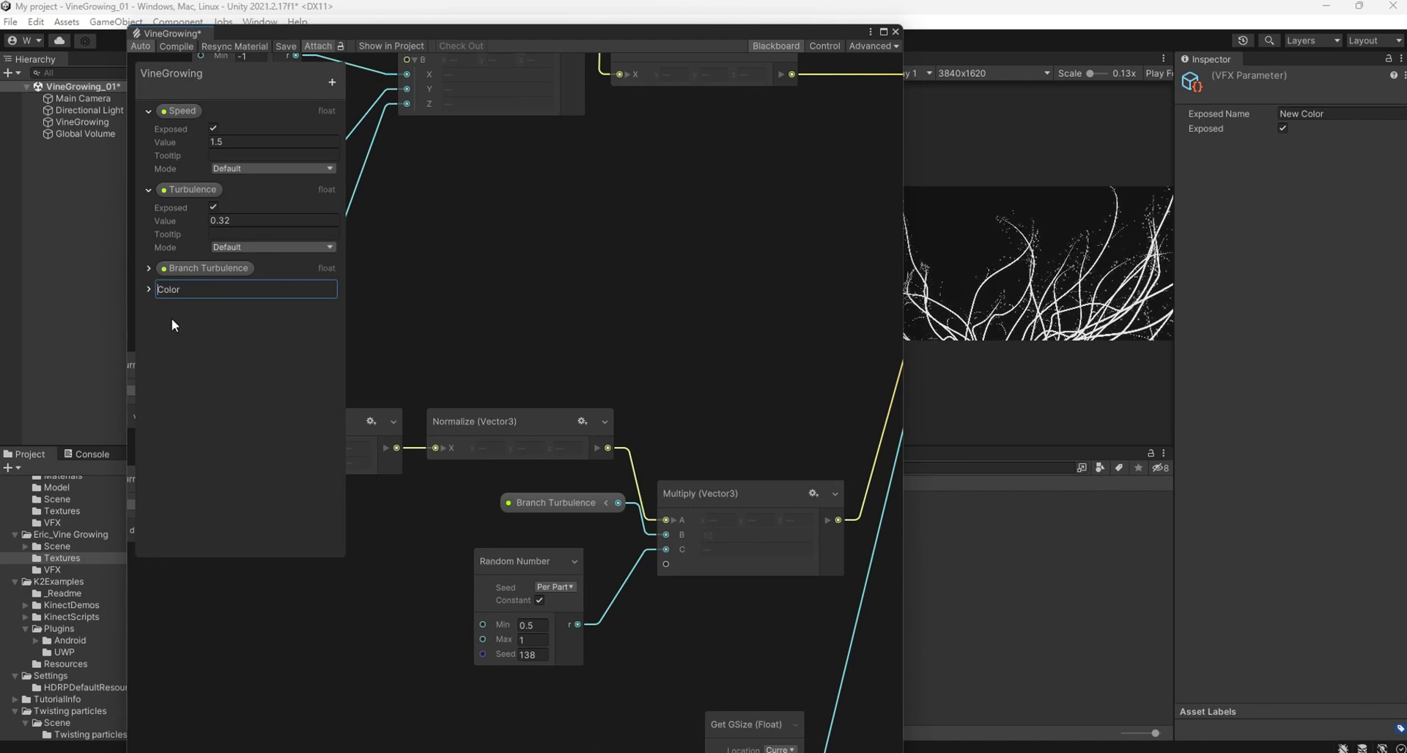
Drag the Color property into the graph and connect it to the strip's Set Color input.
scroll(513, 283, down, 2)
scroll(377, 342, down, 2)
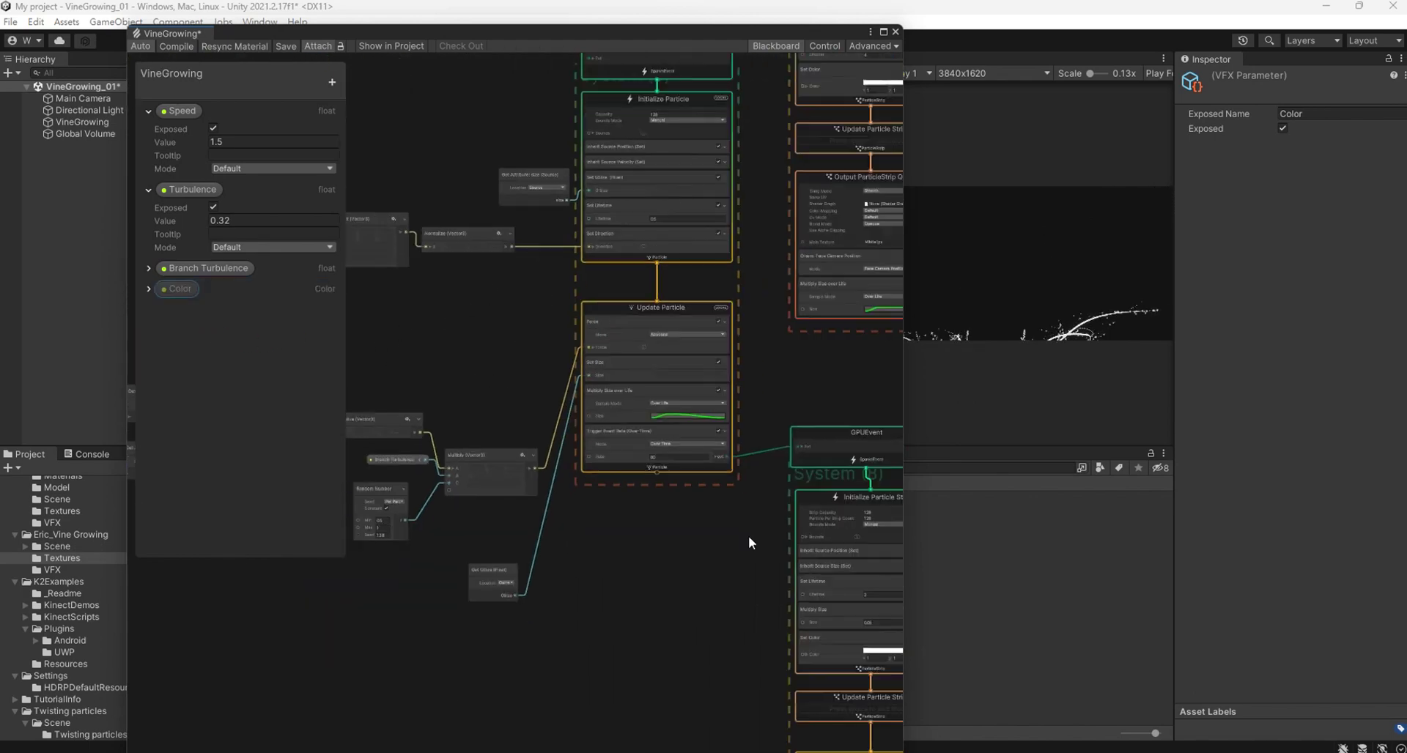
middle_drag(749, 535, 565, 451)
drag(174, 291, 528, 512)
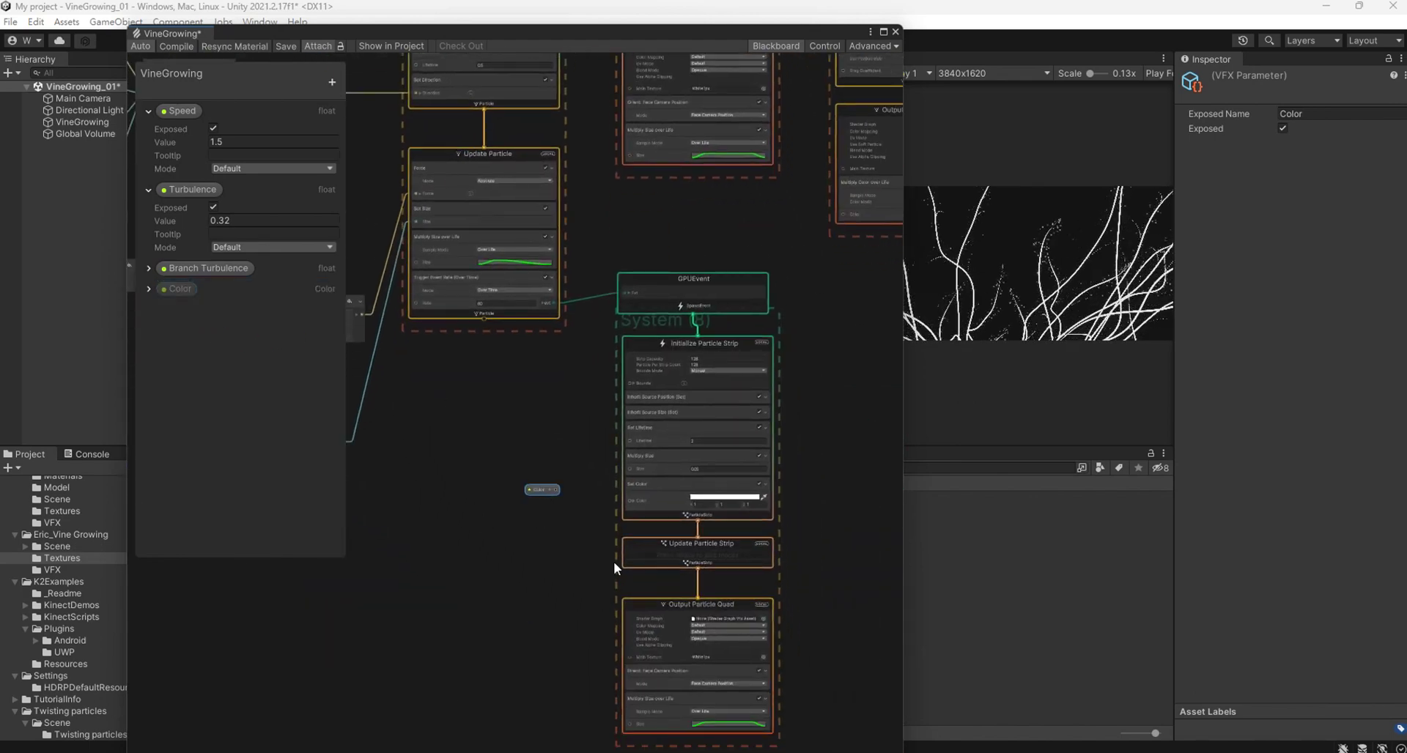
scroll(614, 562, up, 3)
drag(526, 453, 639, 469)
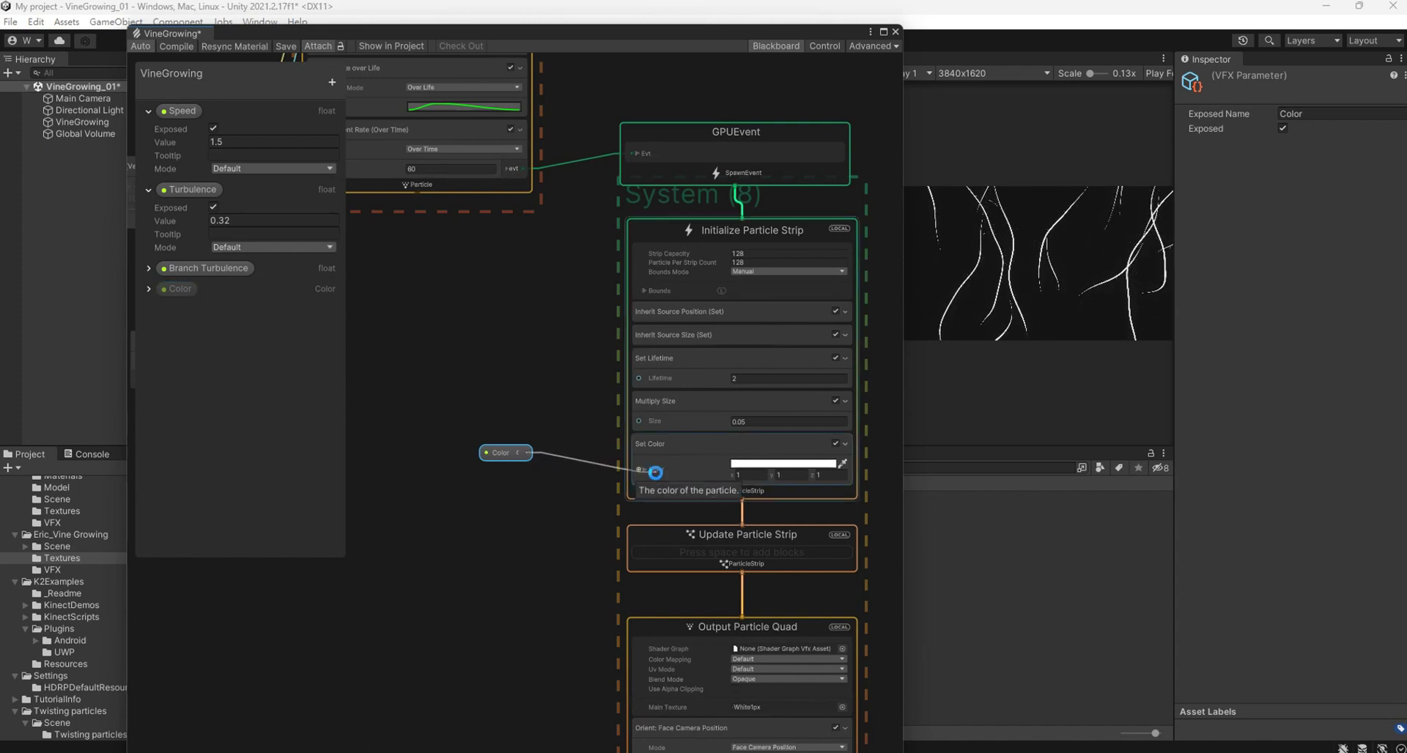
Select the other two systems and move them up and to the right.
scroll(611, 534, down, 3)
scroll(611, 534, down, 2)
mouse_move(776, 438)
middle_down()
mouse_move(724, 593)
mouse_move(733, 607)
middle_up()
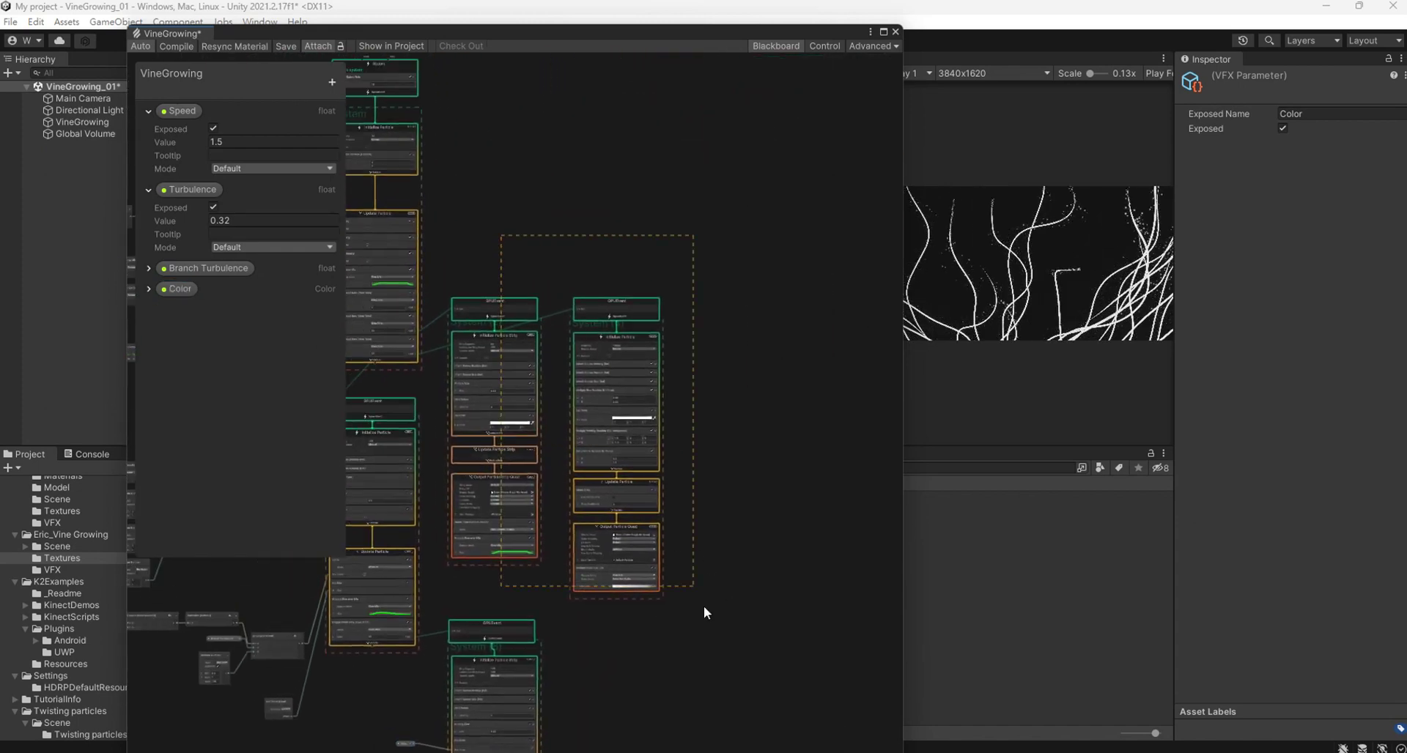
drag(704, 613, 706, 611)
drag(539, 301, 670, 261)
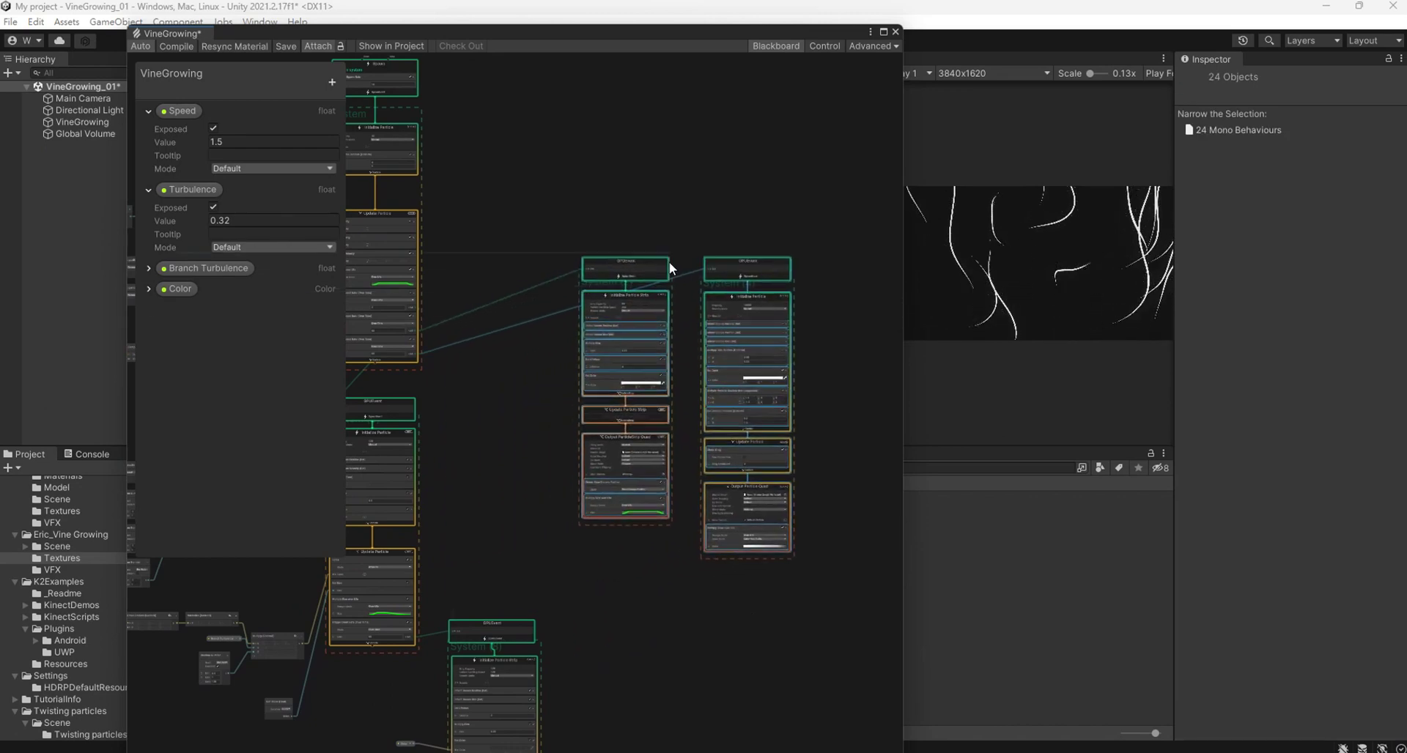
click(476, 367)
middle_drag(483, 372, 441, 429)
Place a second Color property node beside the other system.
scroll(442, 428, up, 3)
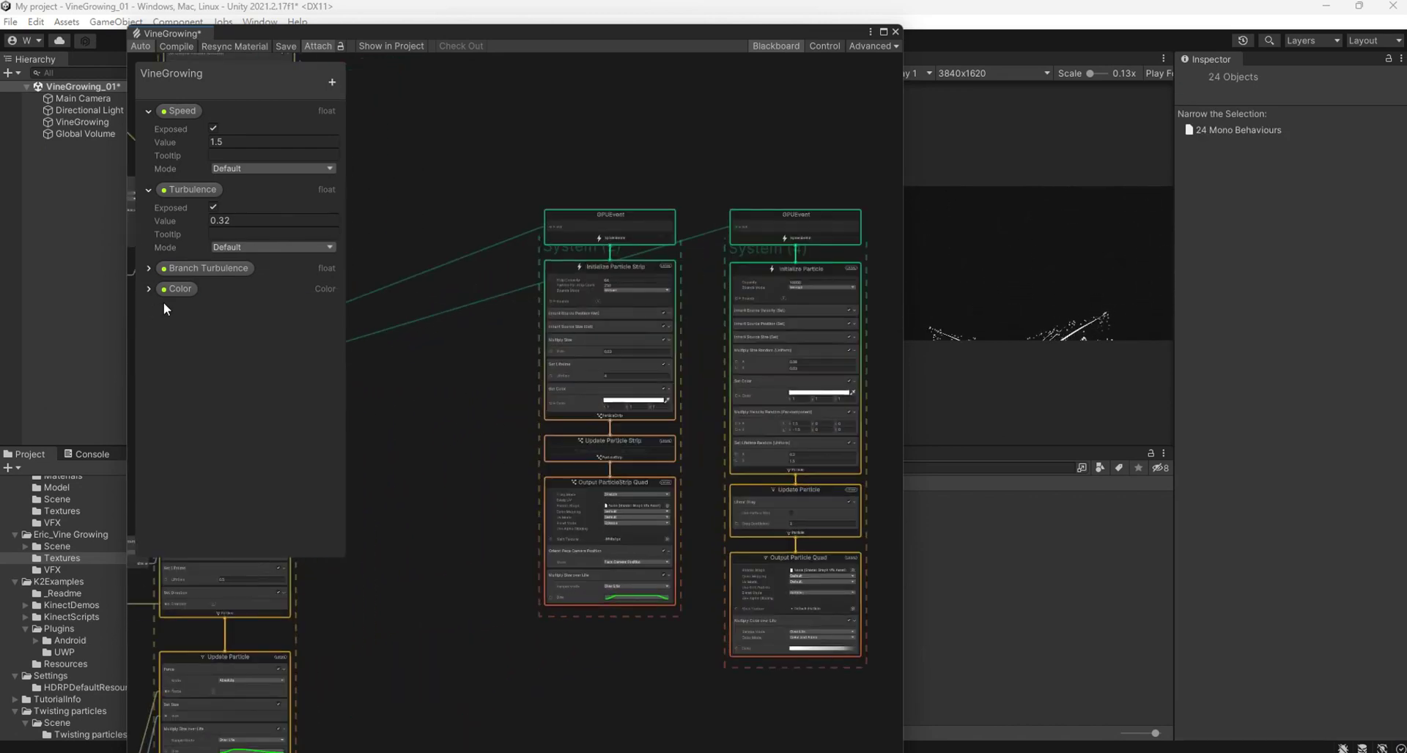
mouse_move(175, 289)
mouse_down()
mouse_move(496, 409)
mouse_move(549, 403)
mouse_up()
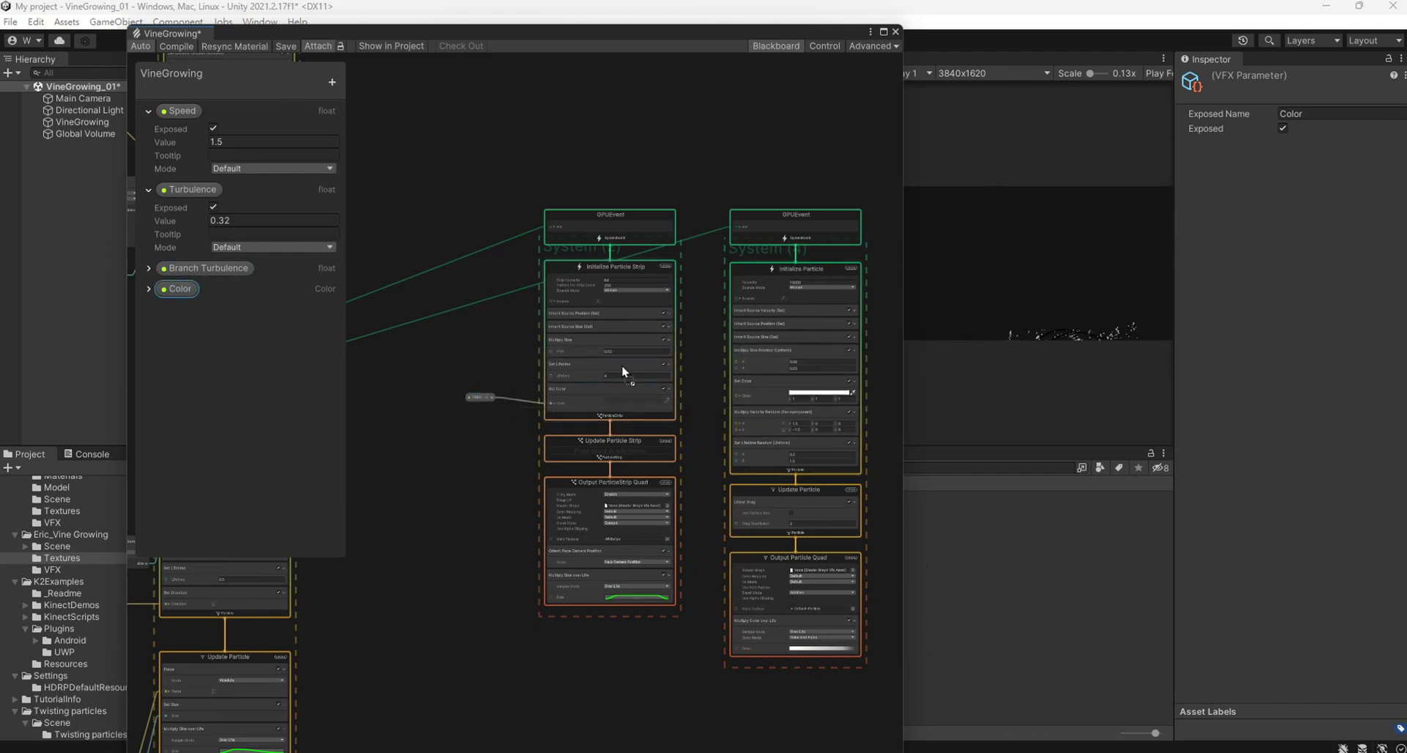
drag(700, 400, 701, 398)
scroll(714, 438, up, 3)
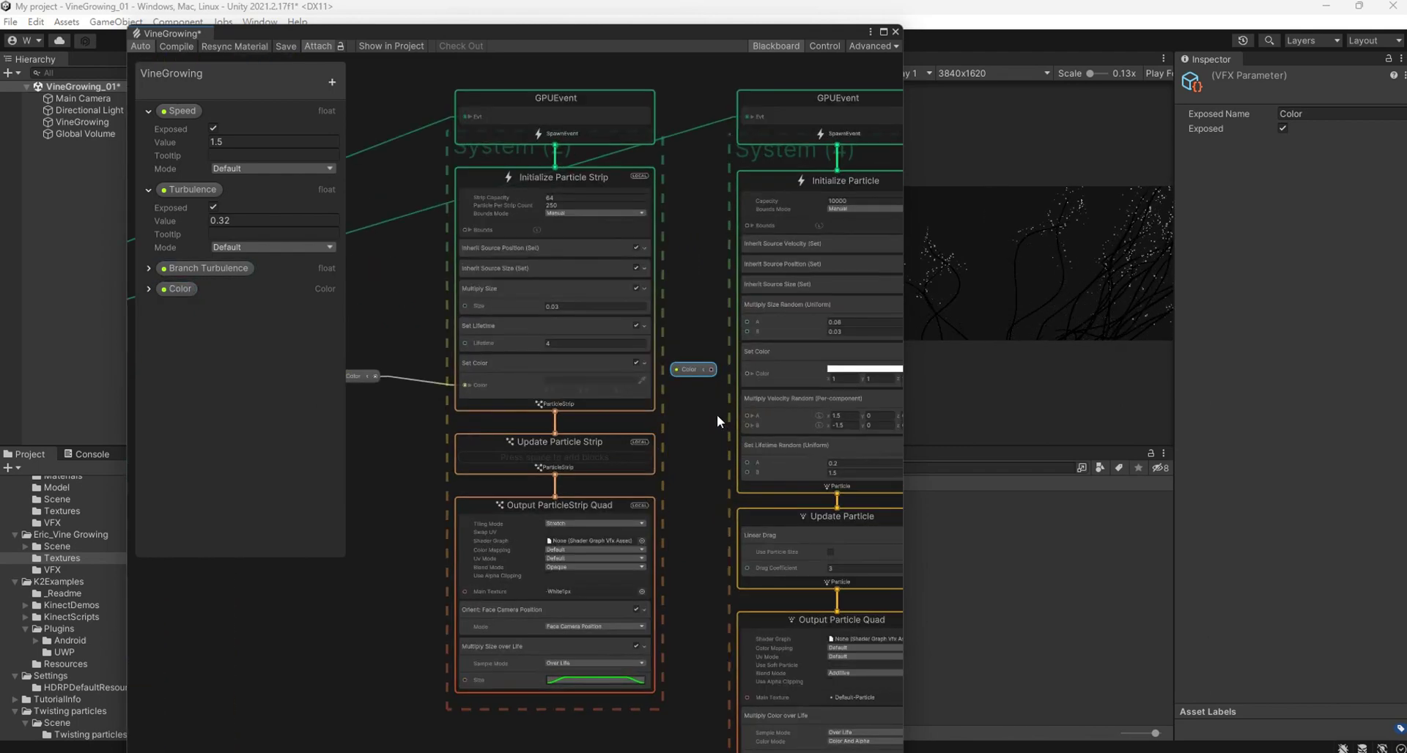
scroll(717, 415, up, 2)
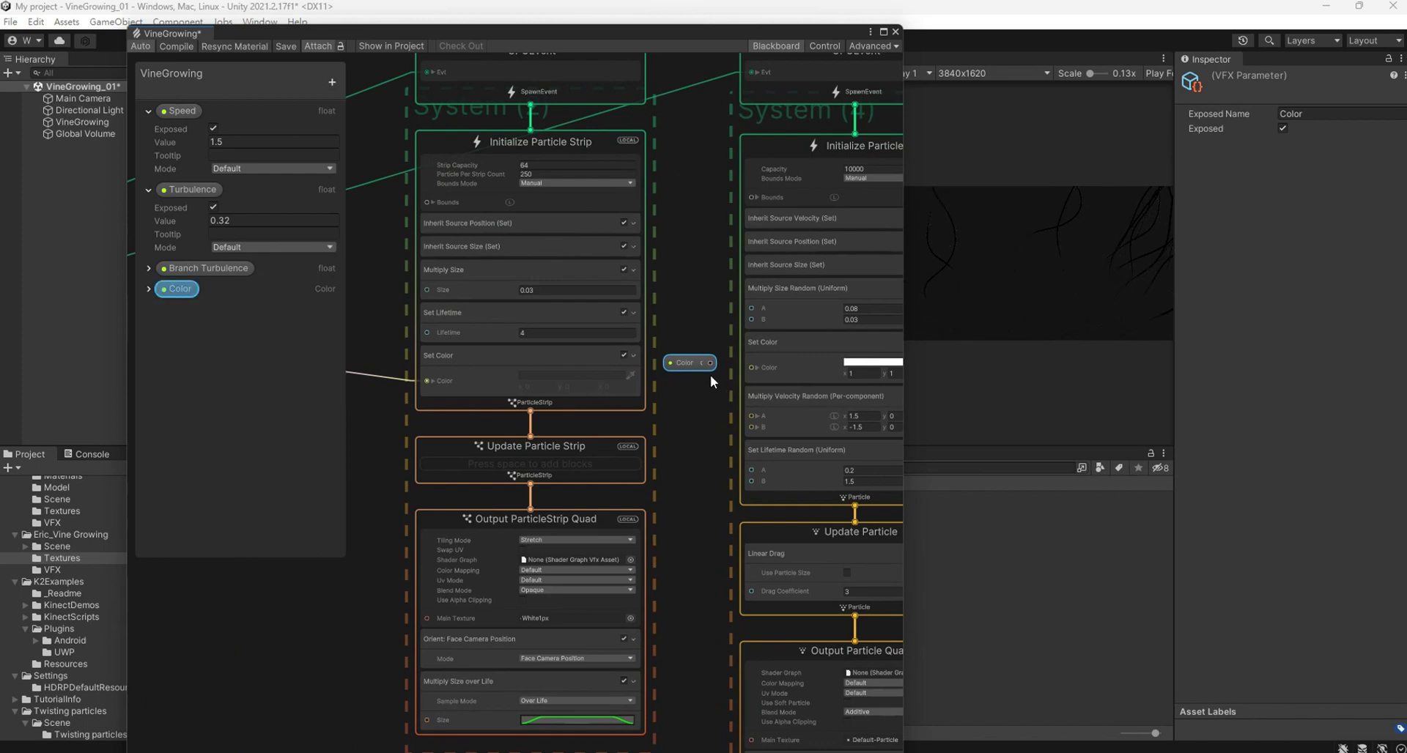
Connect Color to the second system's Set Color and give it a light green HDR value.
drag(736, 376, 752, 368)
click(149, 289)
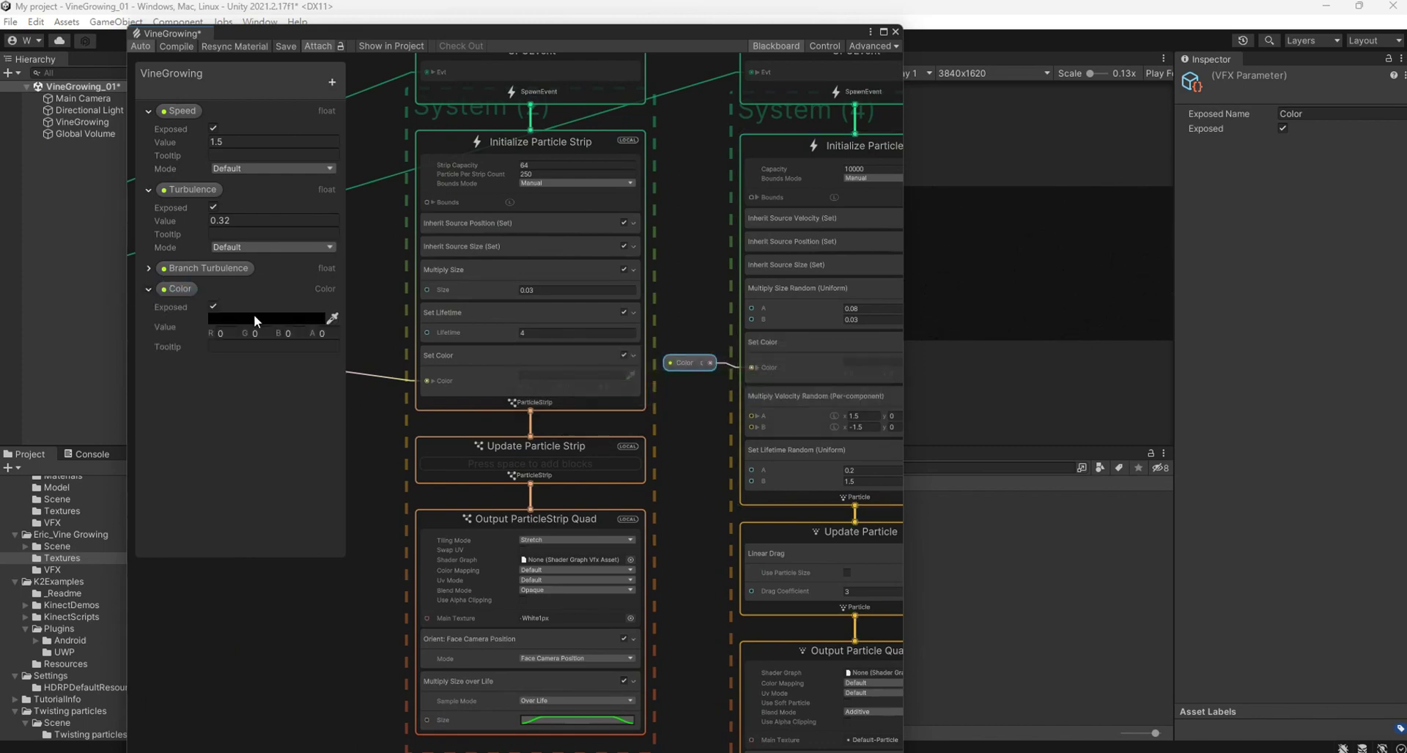
click(253, 317)
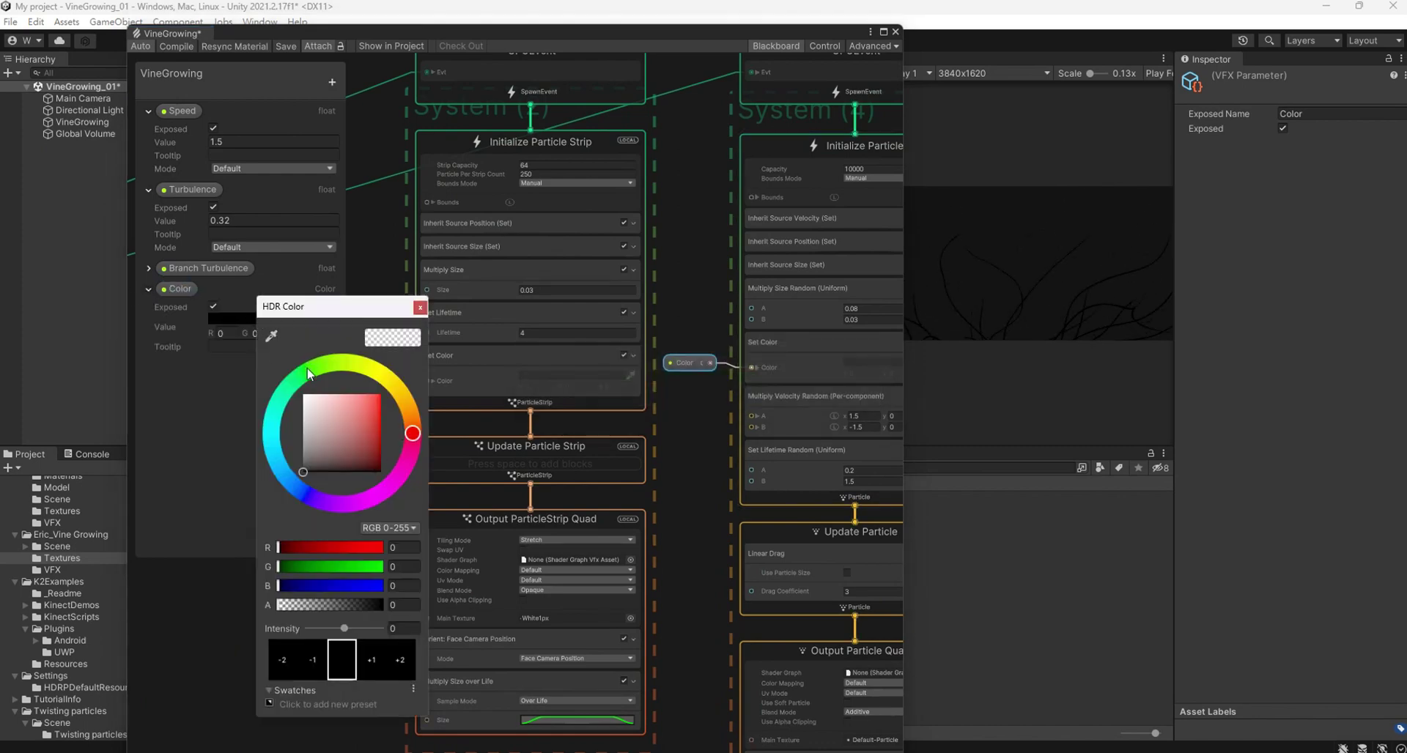
click(308, 374)
click(325, 401)
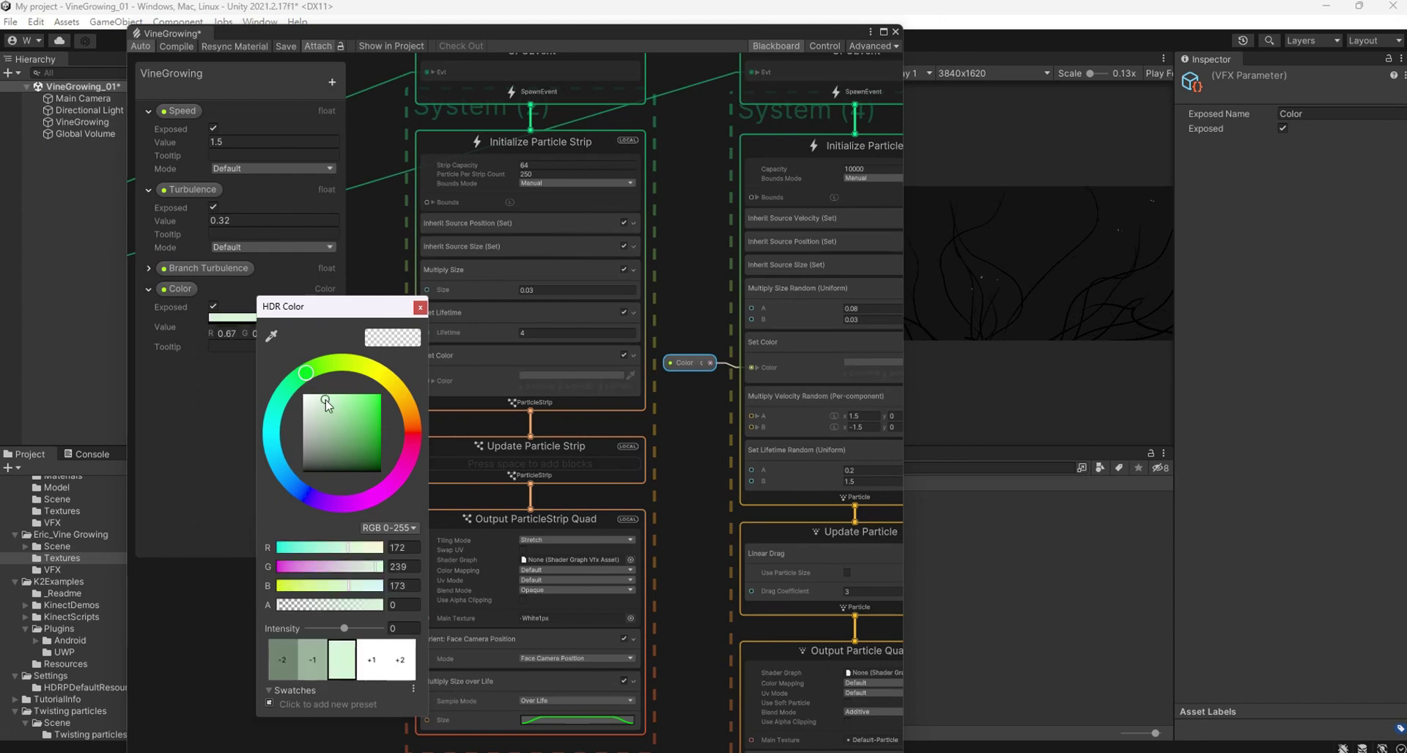
click(356, 630)
click(205, 478)
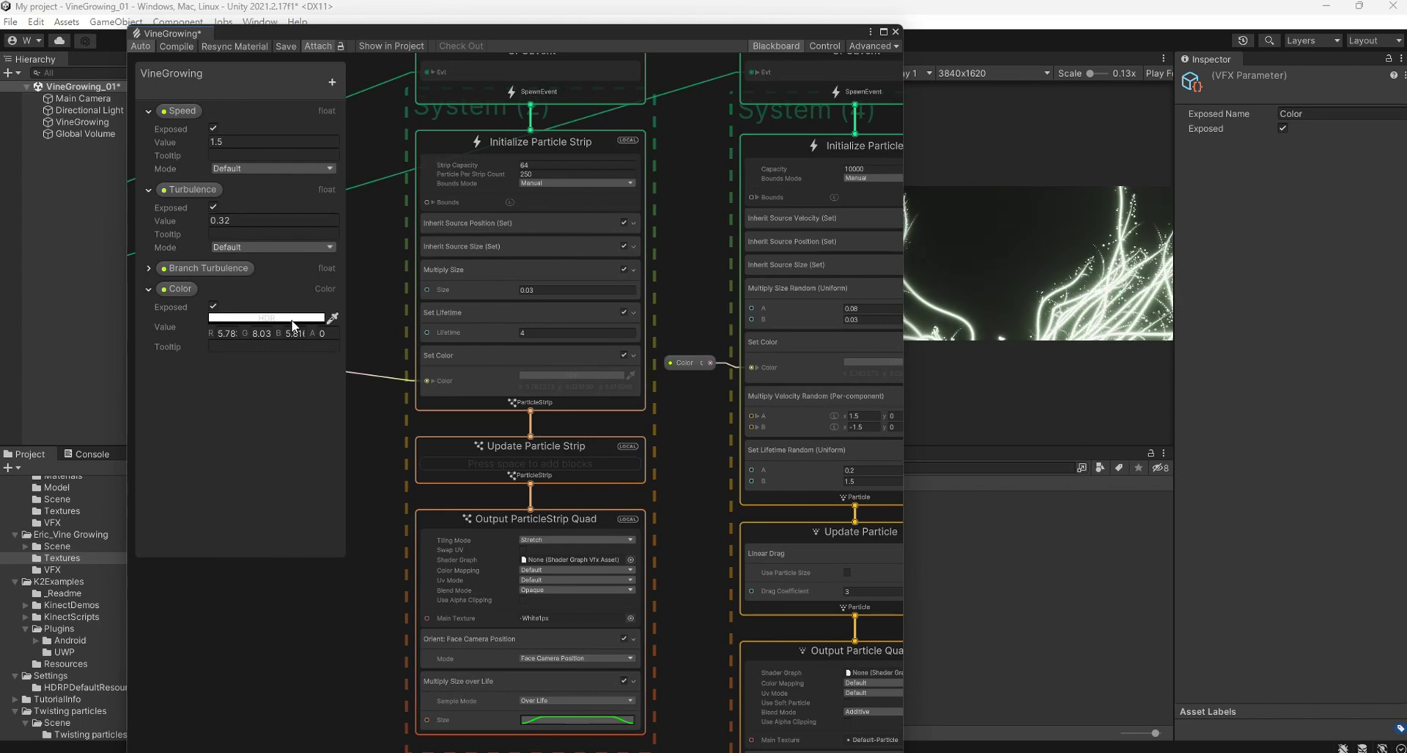
Set the Color's HDR intensity to 2, giving R 2.16, G 2.99, B 2.18.
click(266, 317)
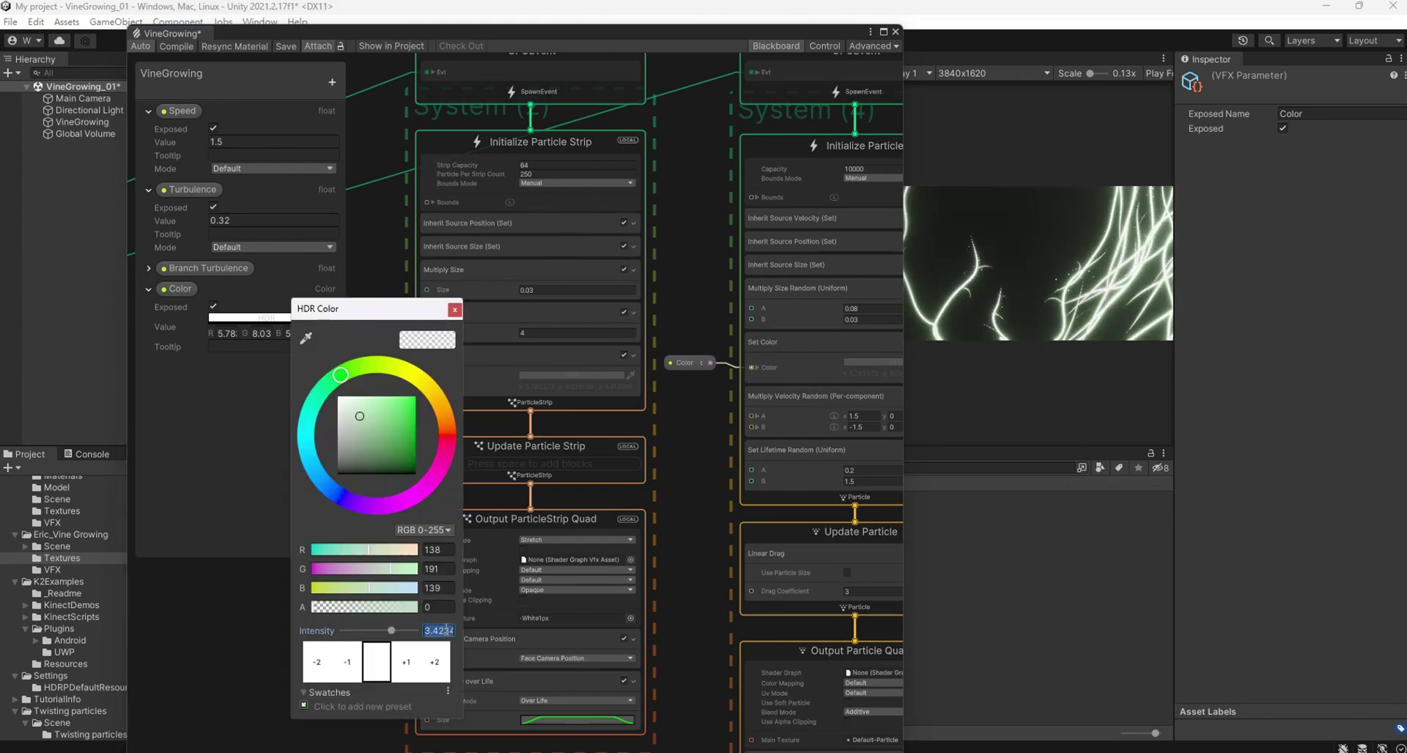
text(3)
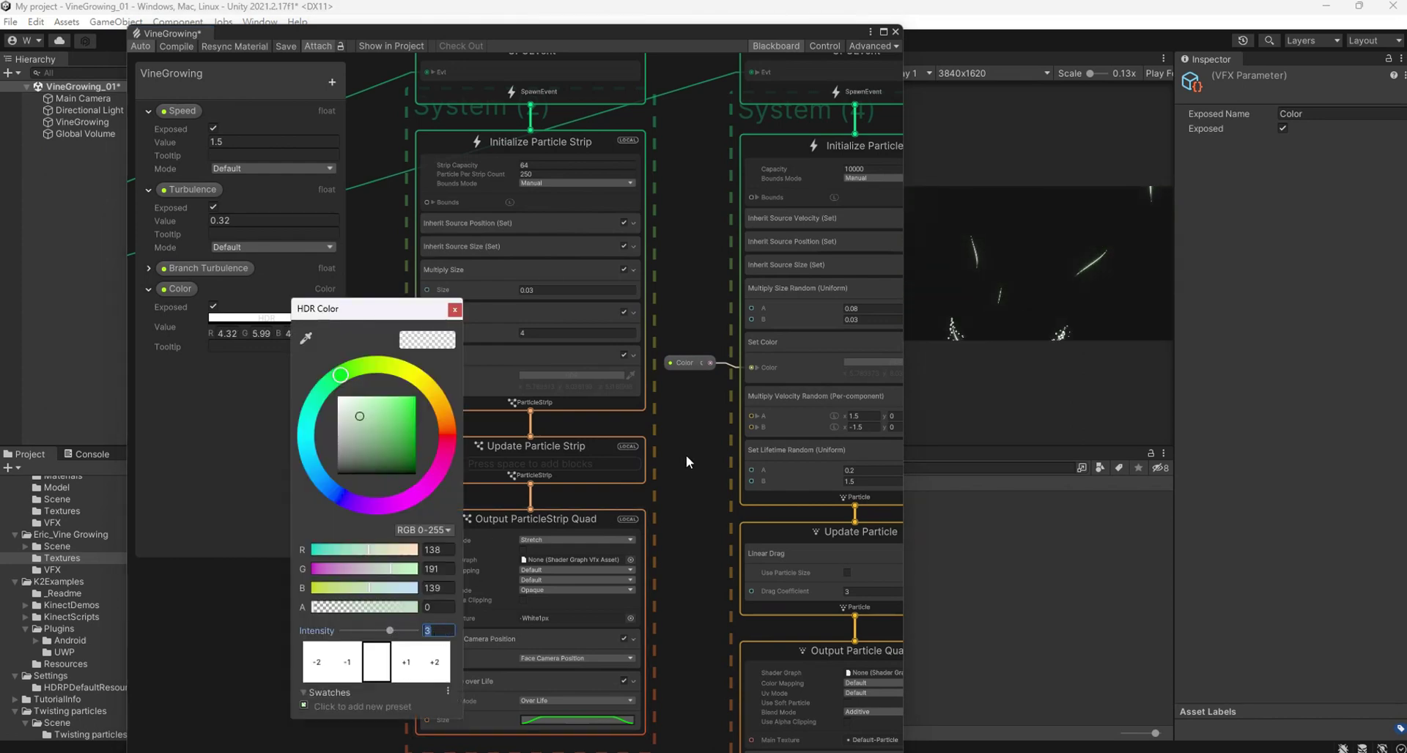
text(2)
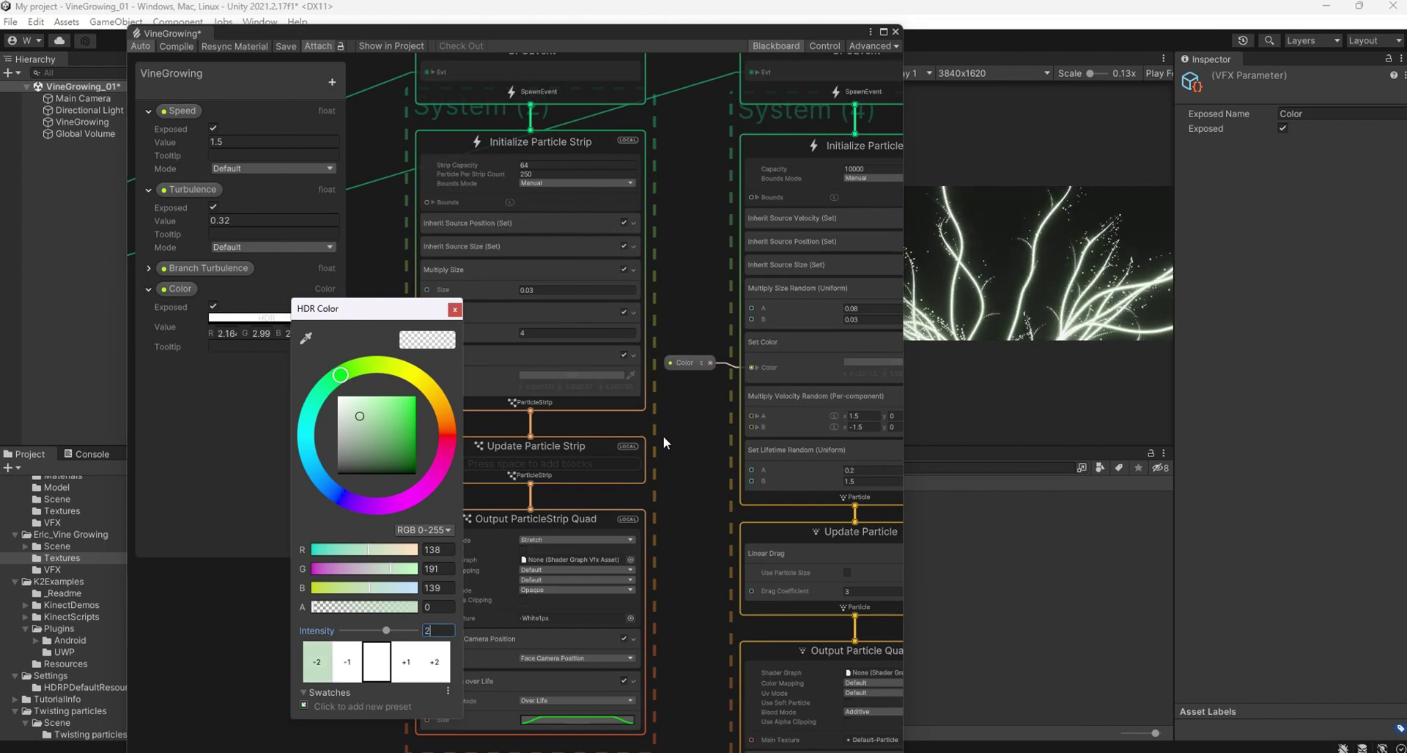
click(763, 28)
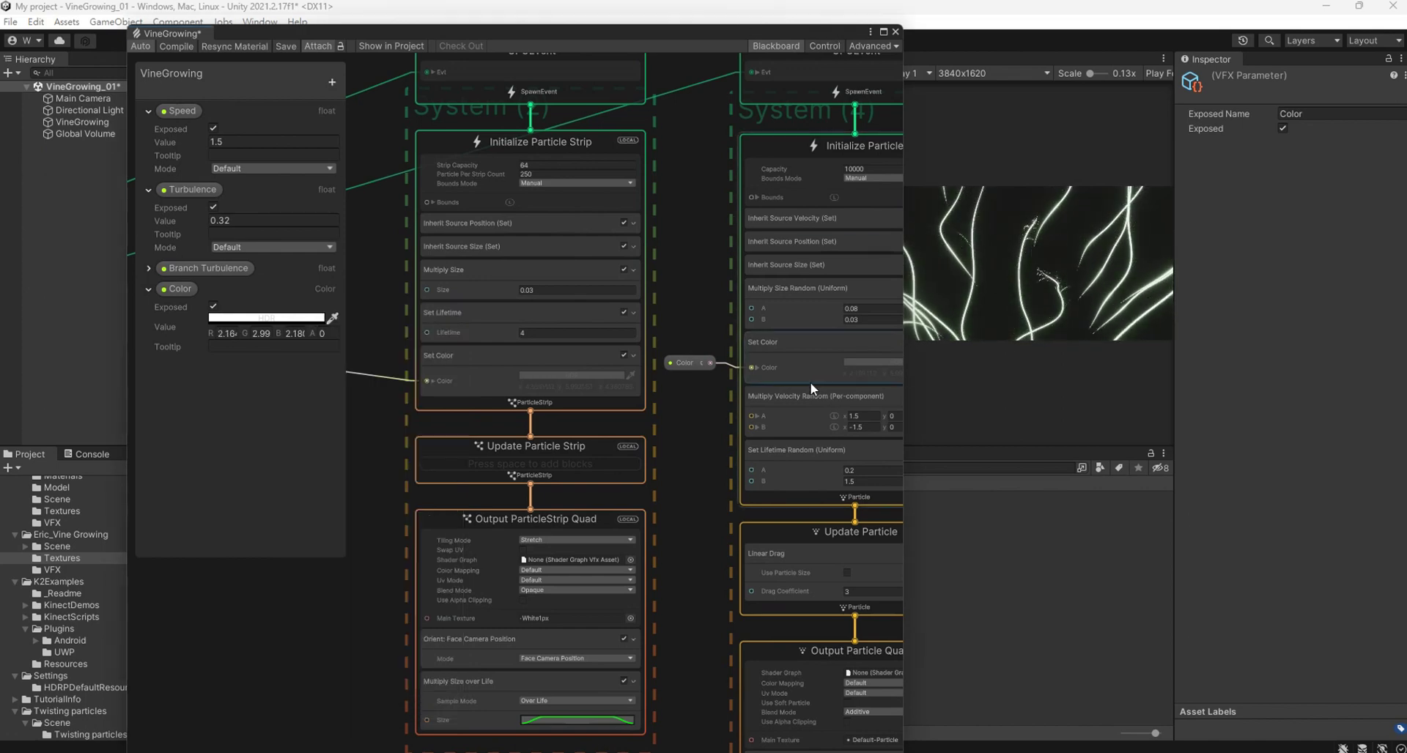
Lower the Global Volume's Bloom Threshold to 0.79 and Intensity to 0.455.
drag(591, 41, 536, 592)
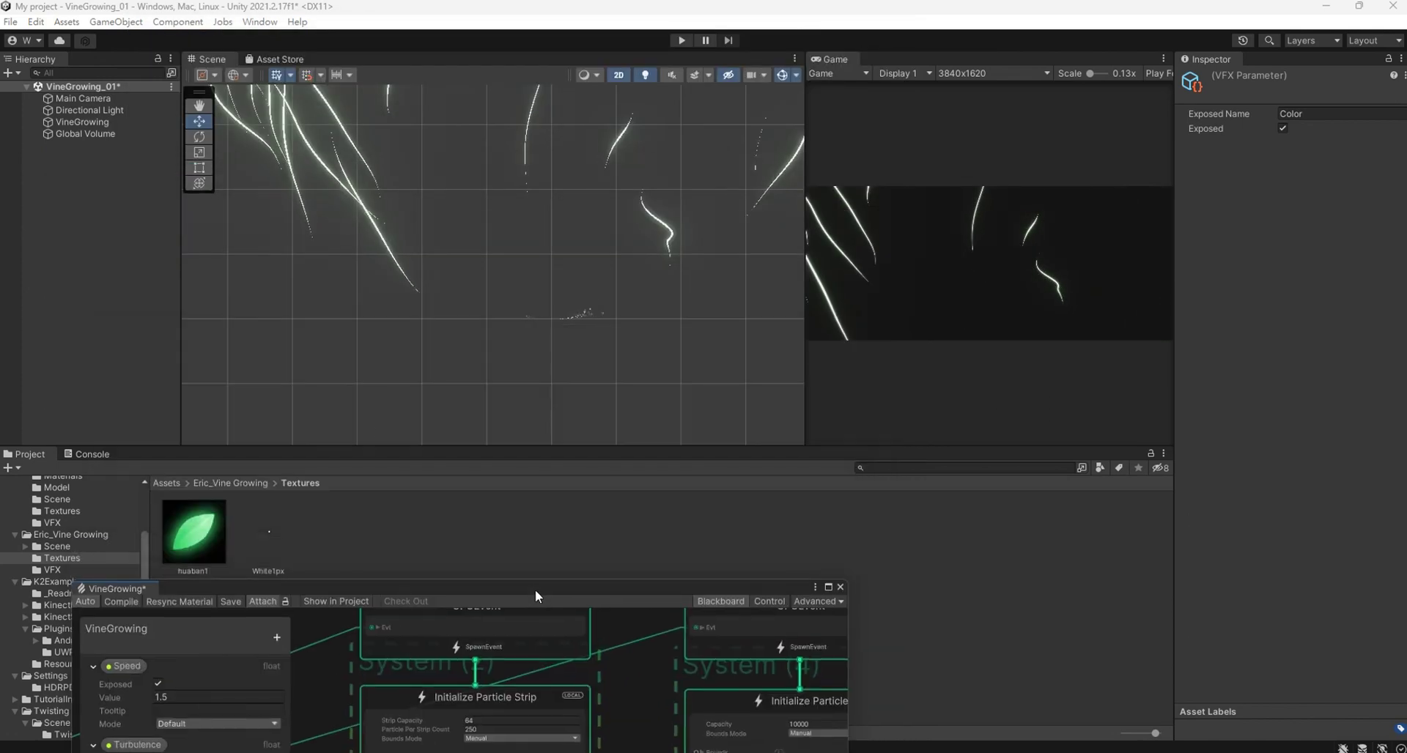
click(99, 134)
drag(1256, 324, 1255, 318)
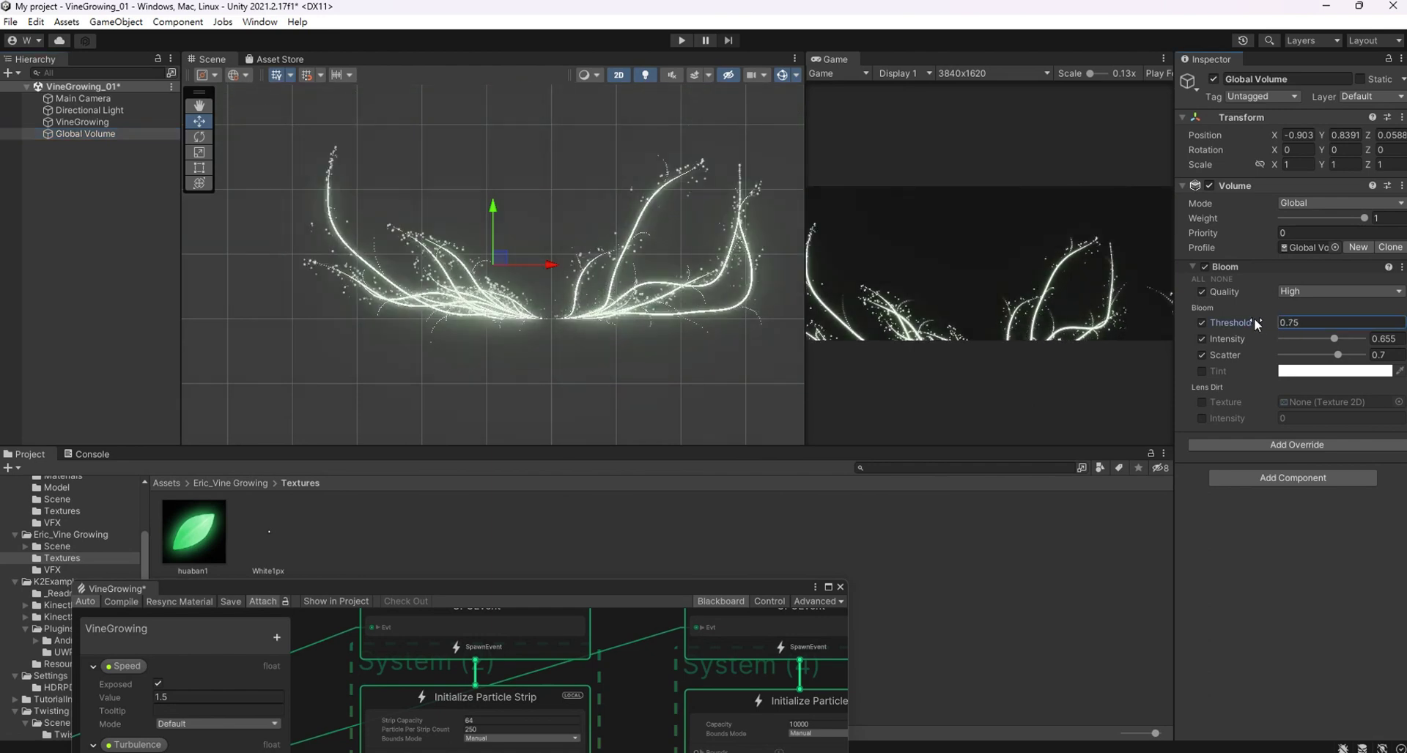
drag(1334, 339, 1273, 326)
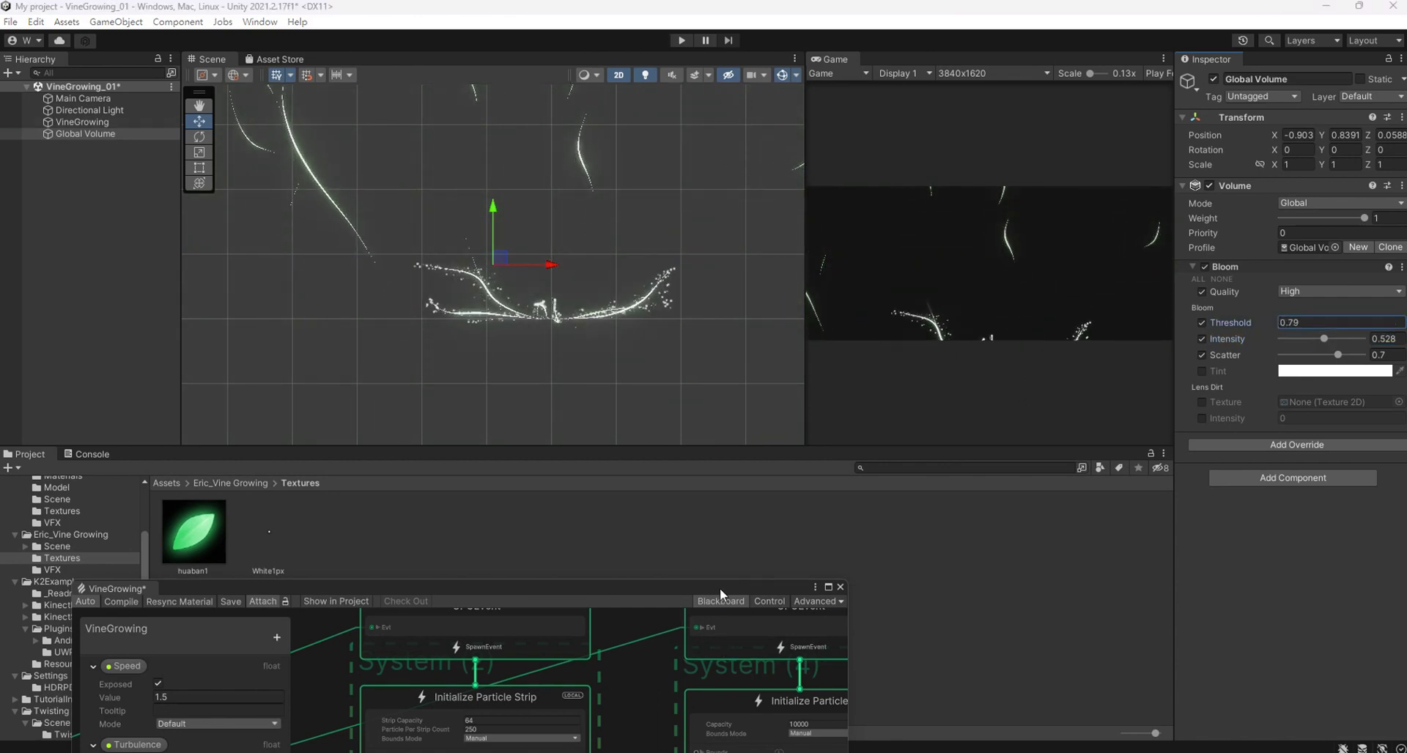
drag(720, 588, 798, 271)
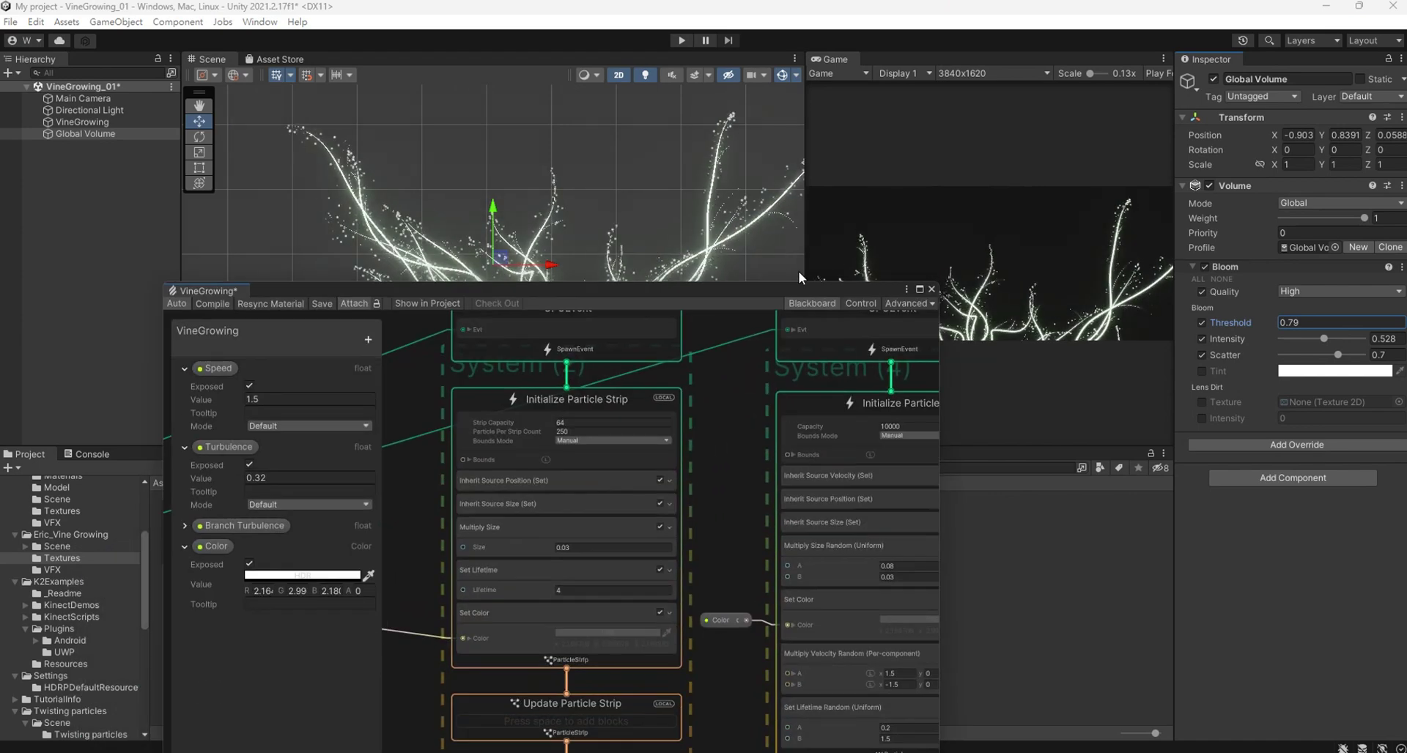
drag(1324, 338, 1321, 339)
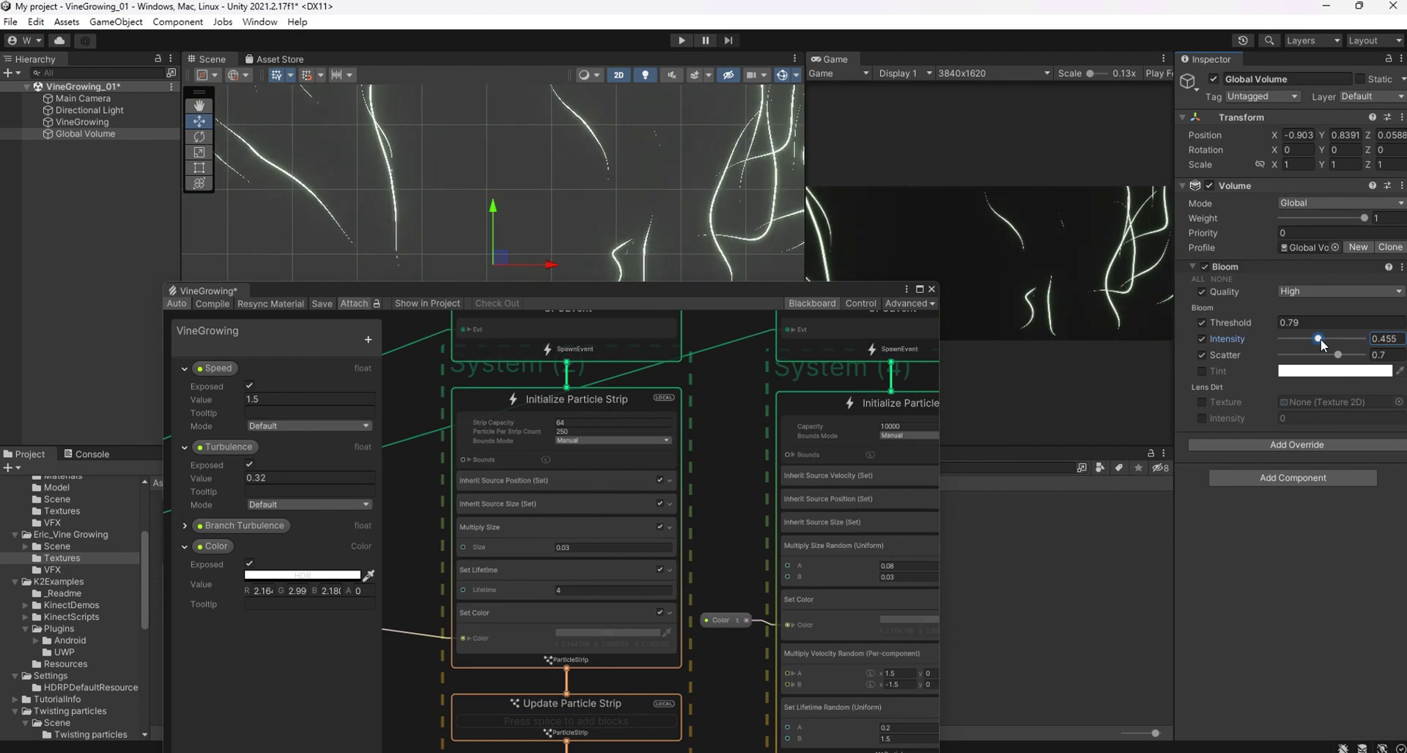
Raise the exposed Color's HDR intensity to 3 (R 4.32, G 5.99, B 4.36).
click(302, 575)
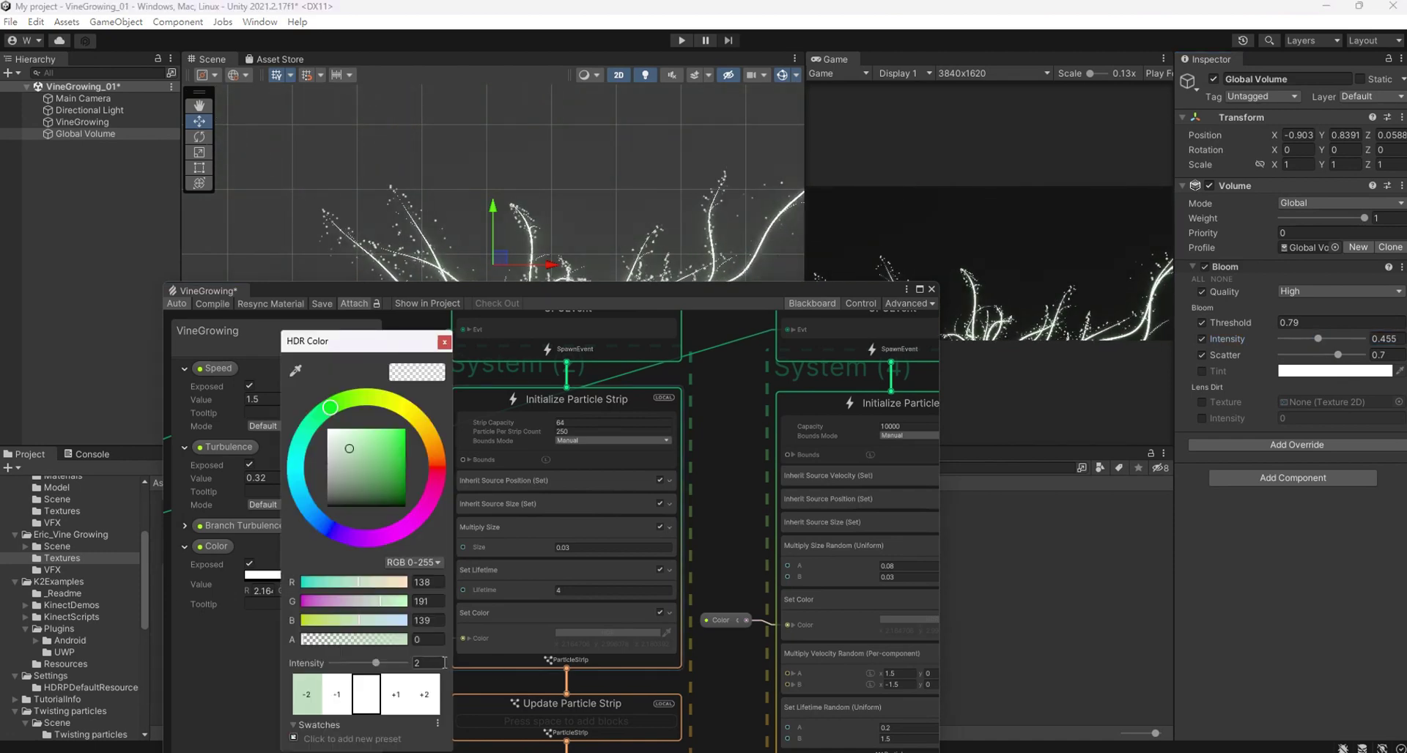
text(3)
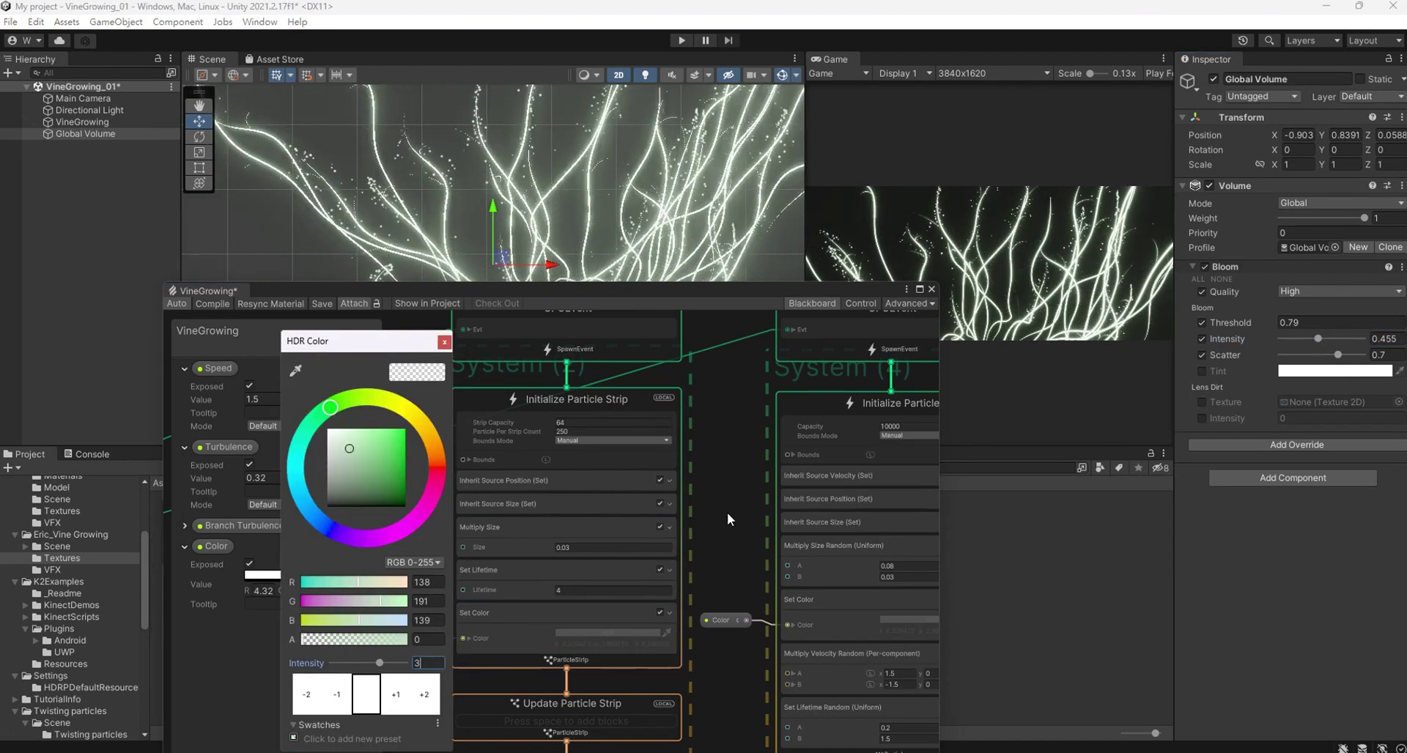
scroll(727, 512, down, 3)
Delete the Color parameter node from the graph.
scroll(802, 554, up, 5)
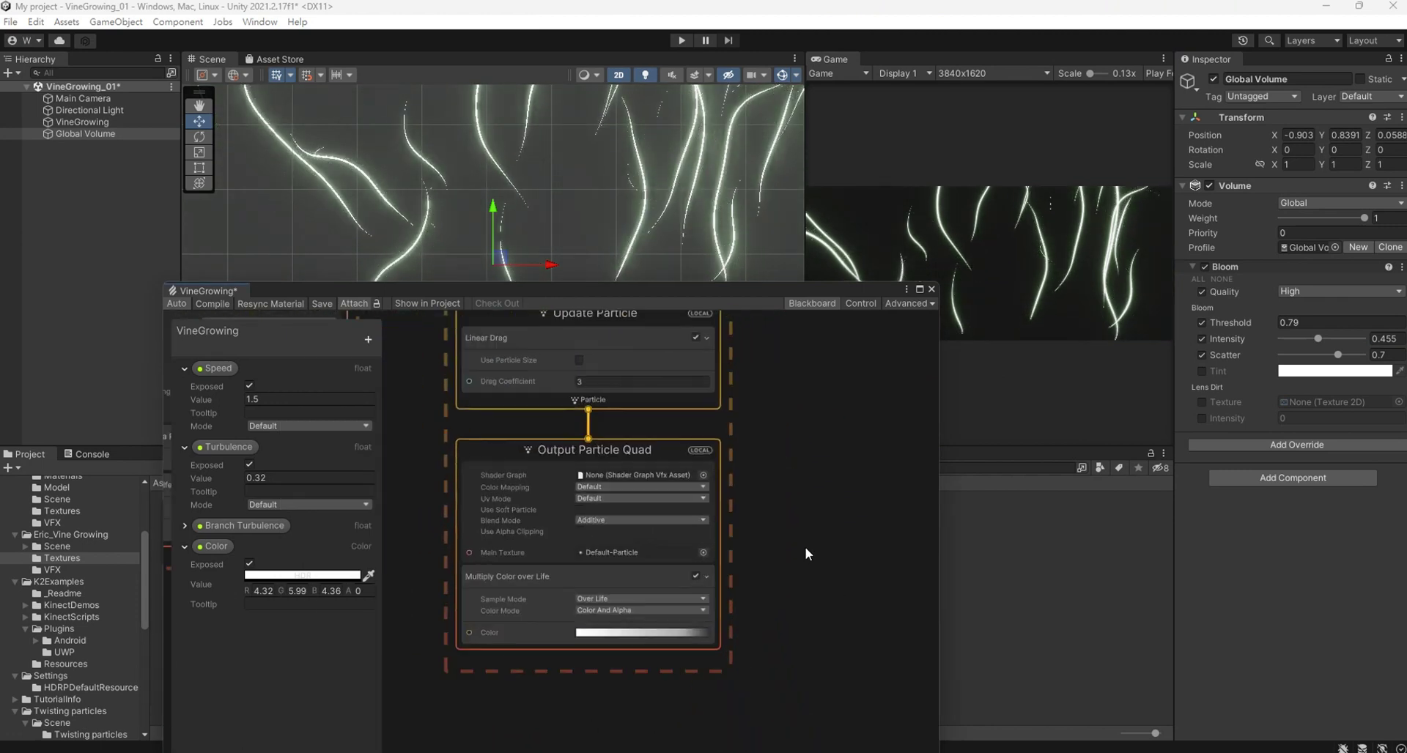
click(658, 596)
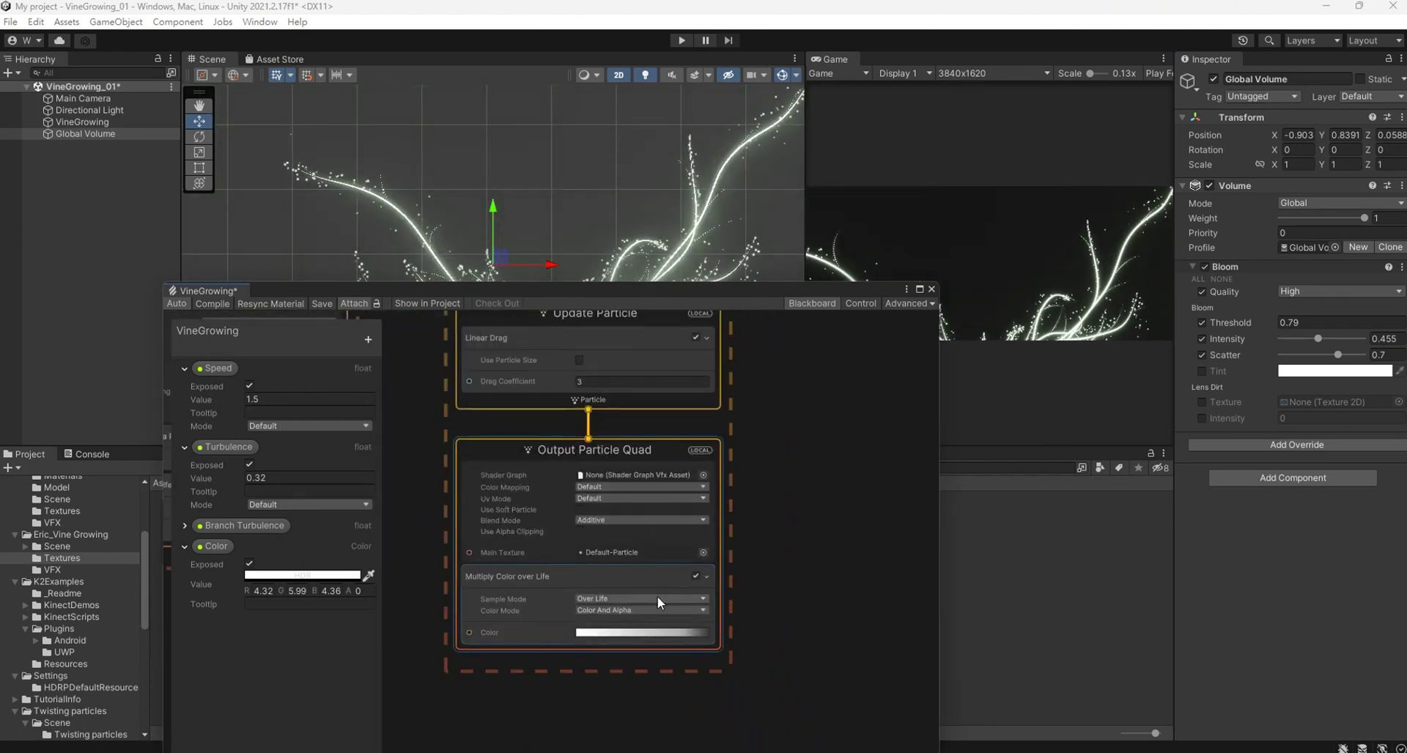
scroll(838, 526, up, 2)
scroll(860, 530, up, 2)
scroll(865, 560, up, 2)
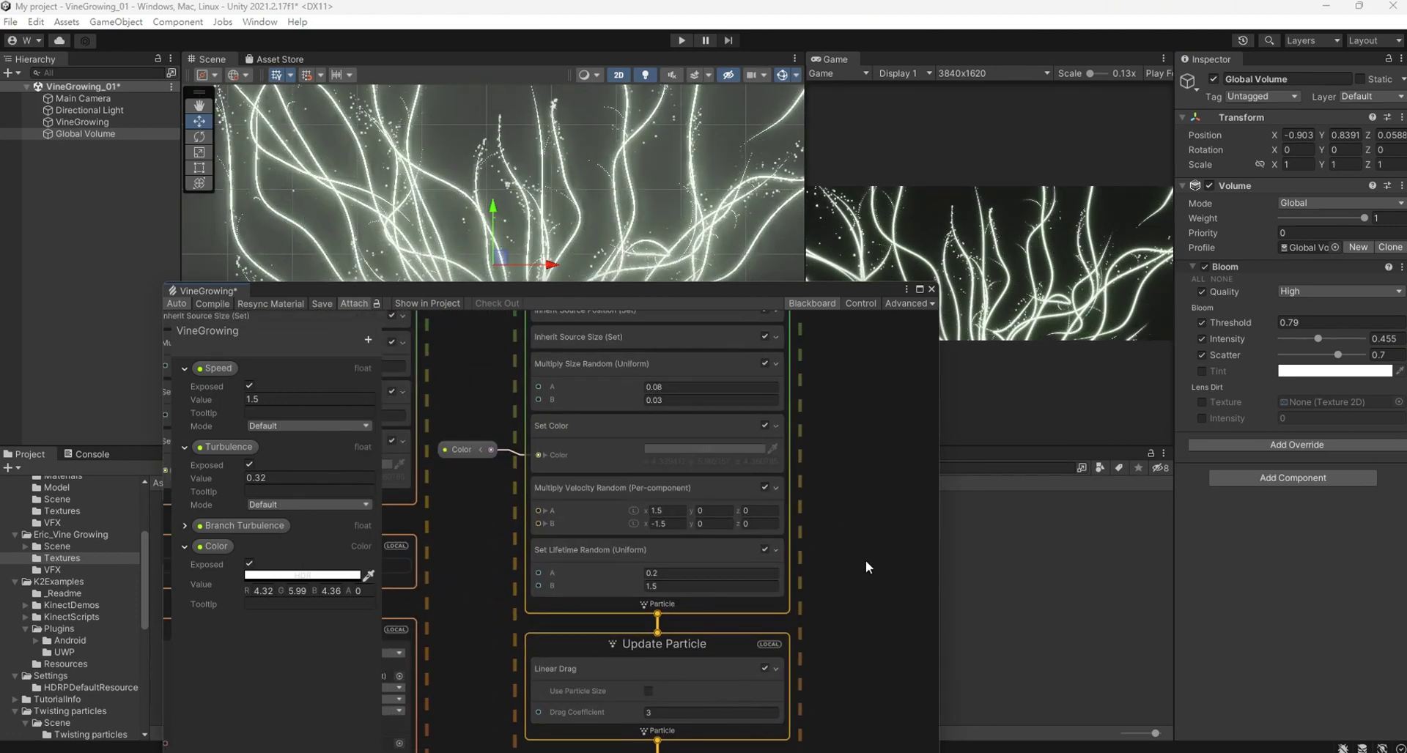
click(460, 452)
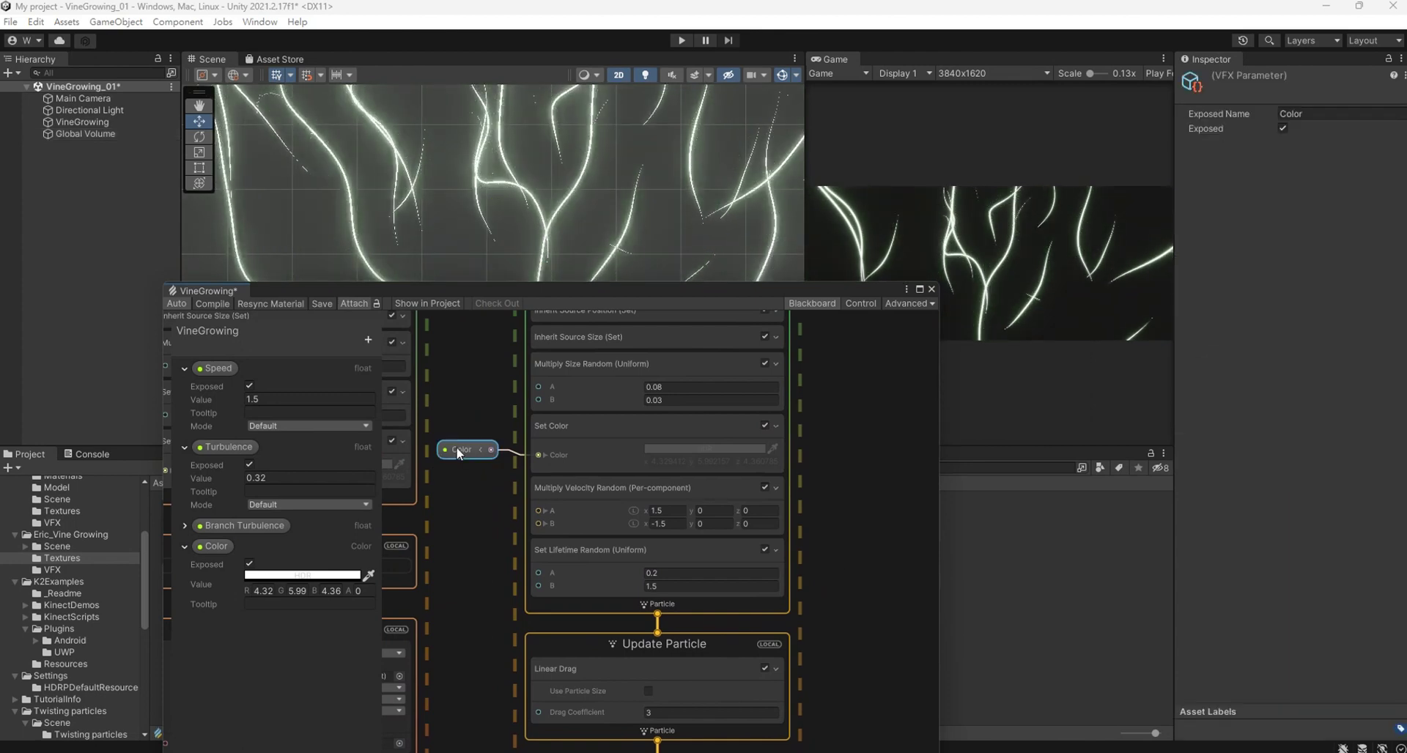
key(Delete)
Make the Multiply Color over Life gradient start light orange at intensity 2.9, with a green key at 33.2%.
scroll(551, 474, down, 6)
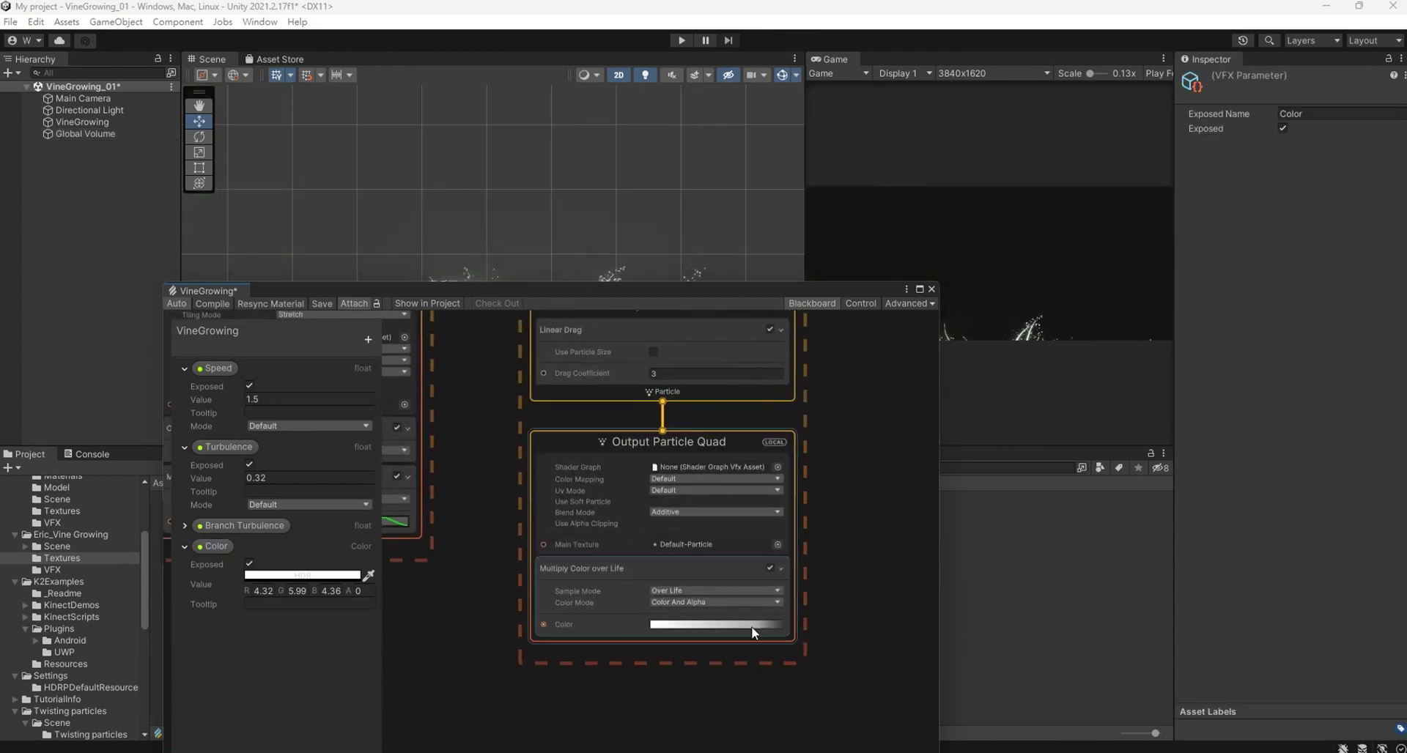
scroll(836, 501, up, 1)
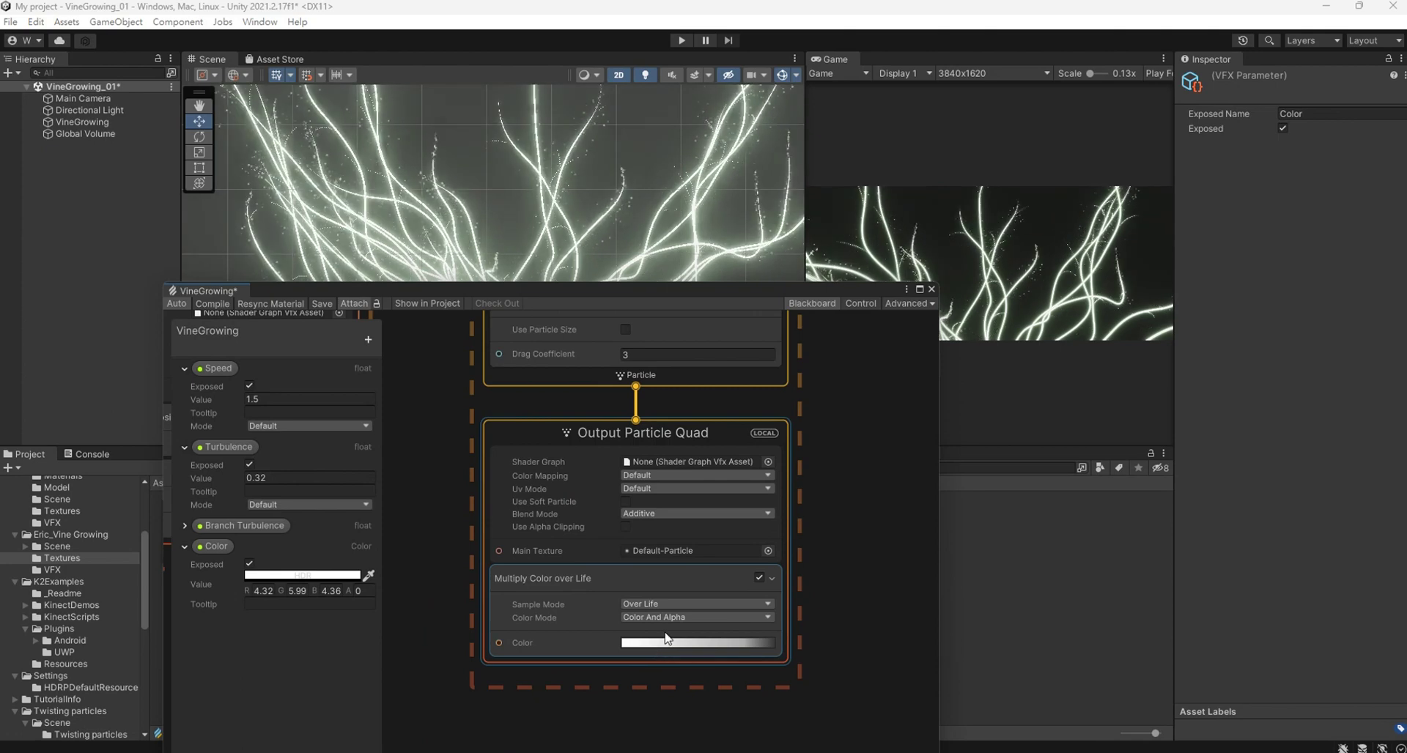
click(670, 644)
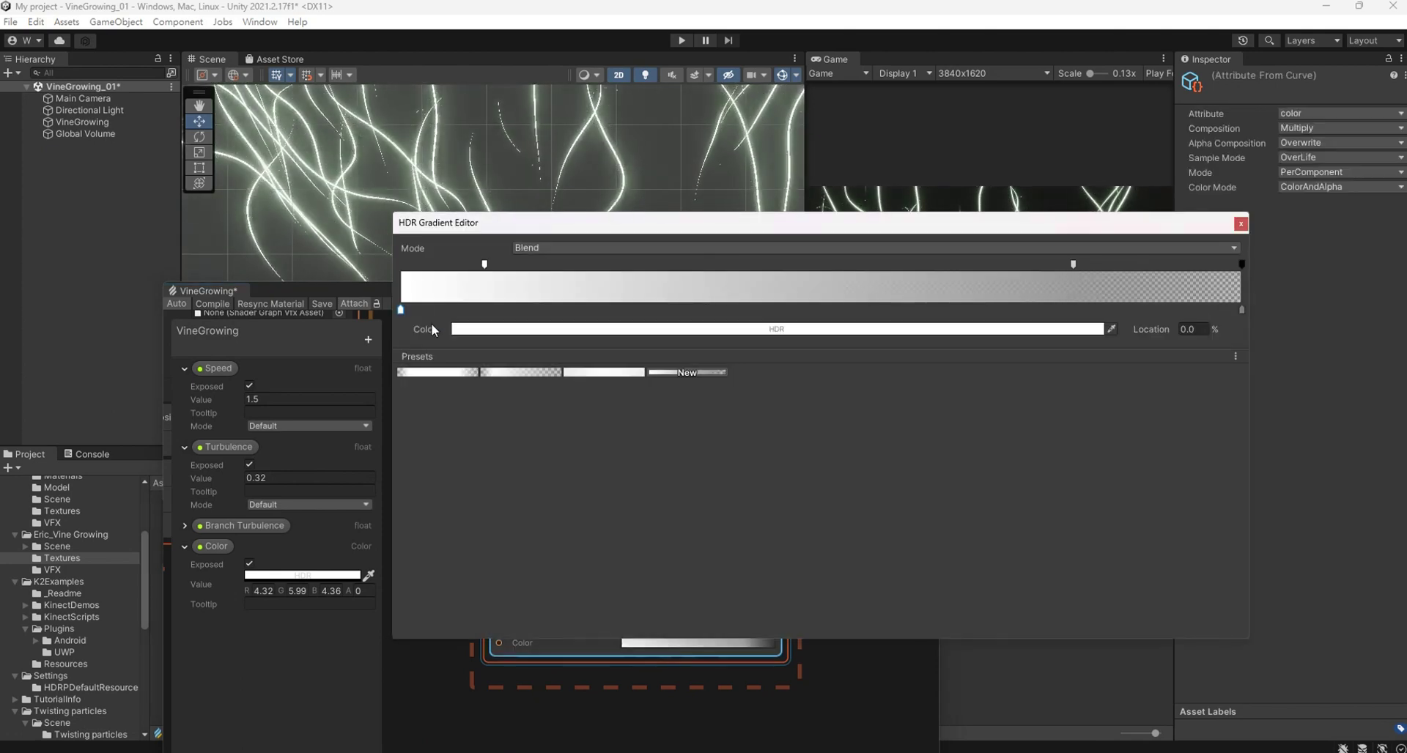
click(484, 330)
click(565, 405)
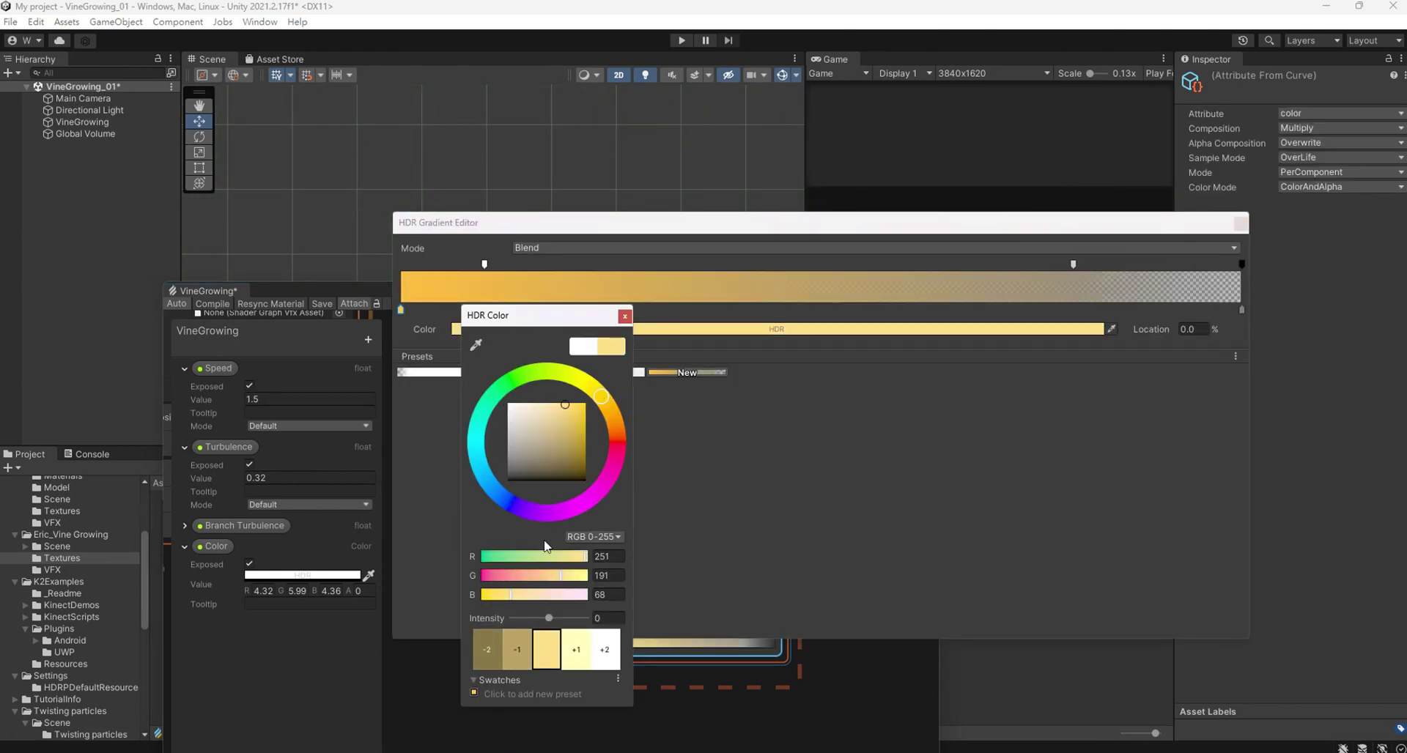
click(560, 619)
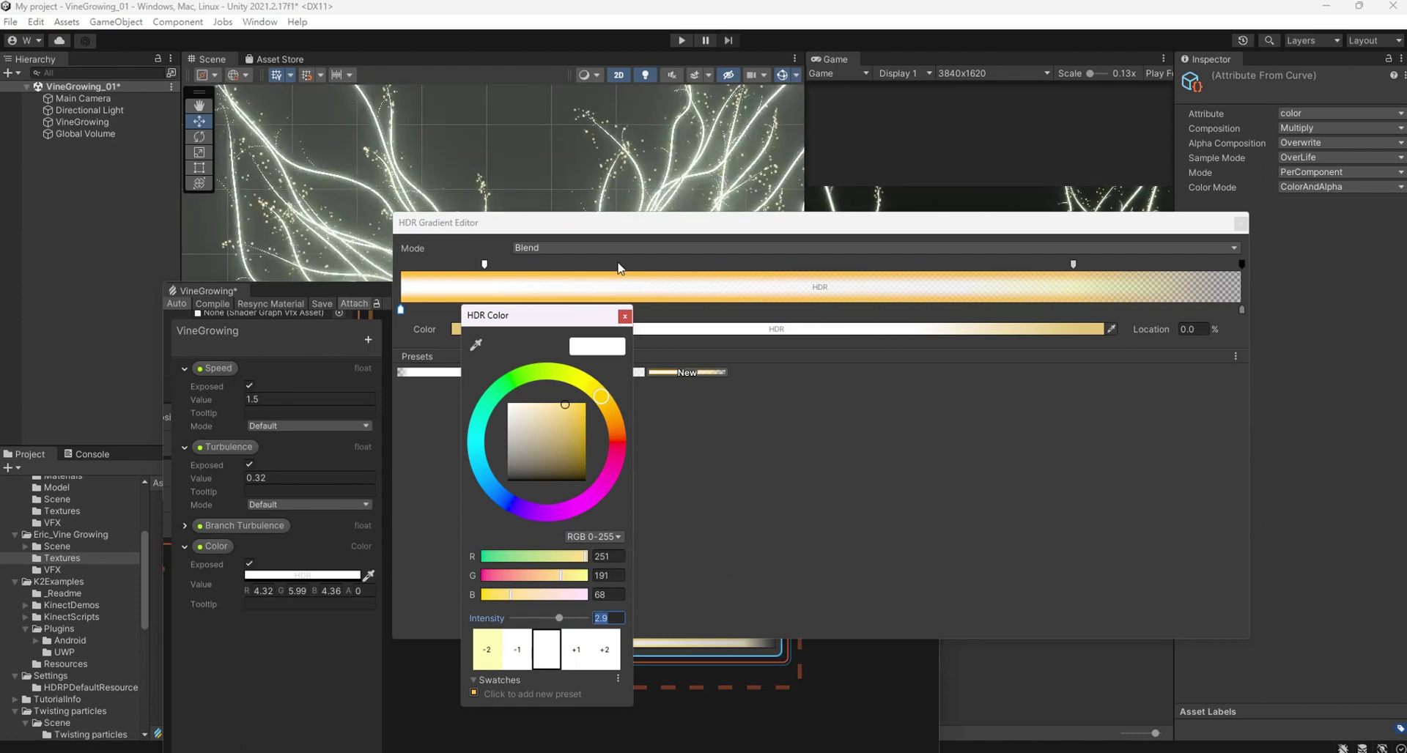
click(679, 307)
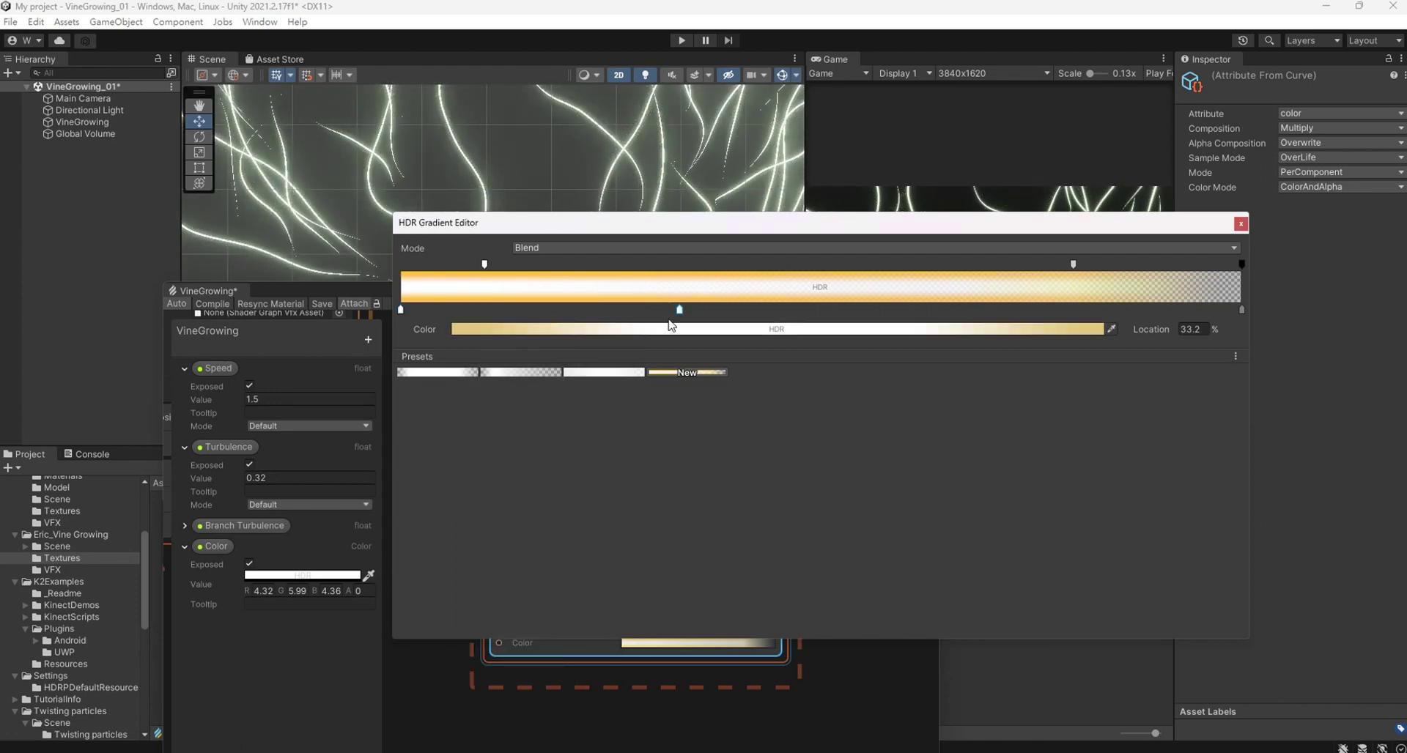
click(563, 334)
drag(805, 393, 731, 408)
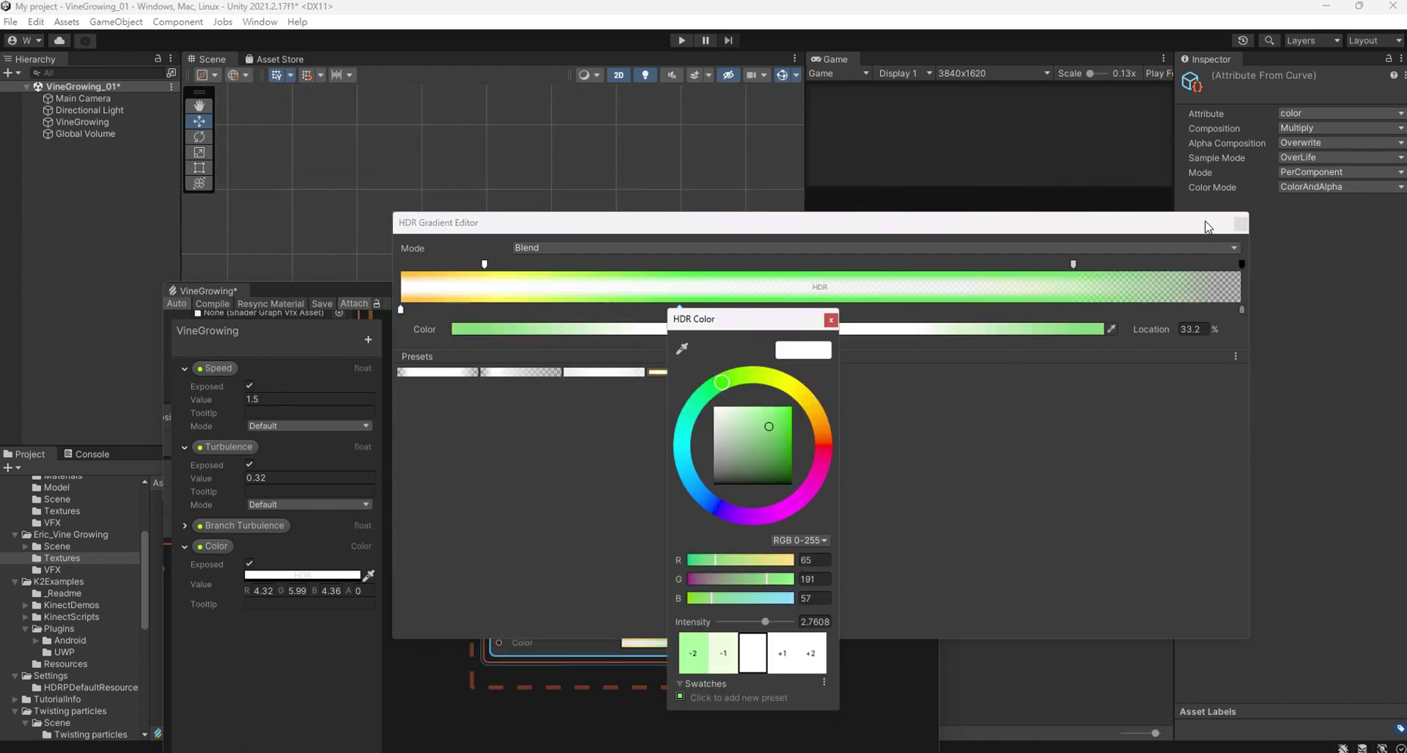
click(1239, 226)
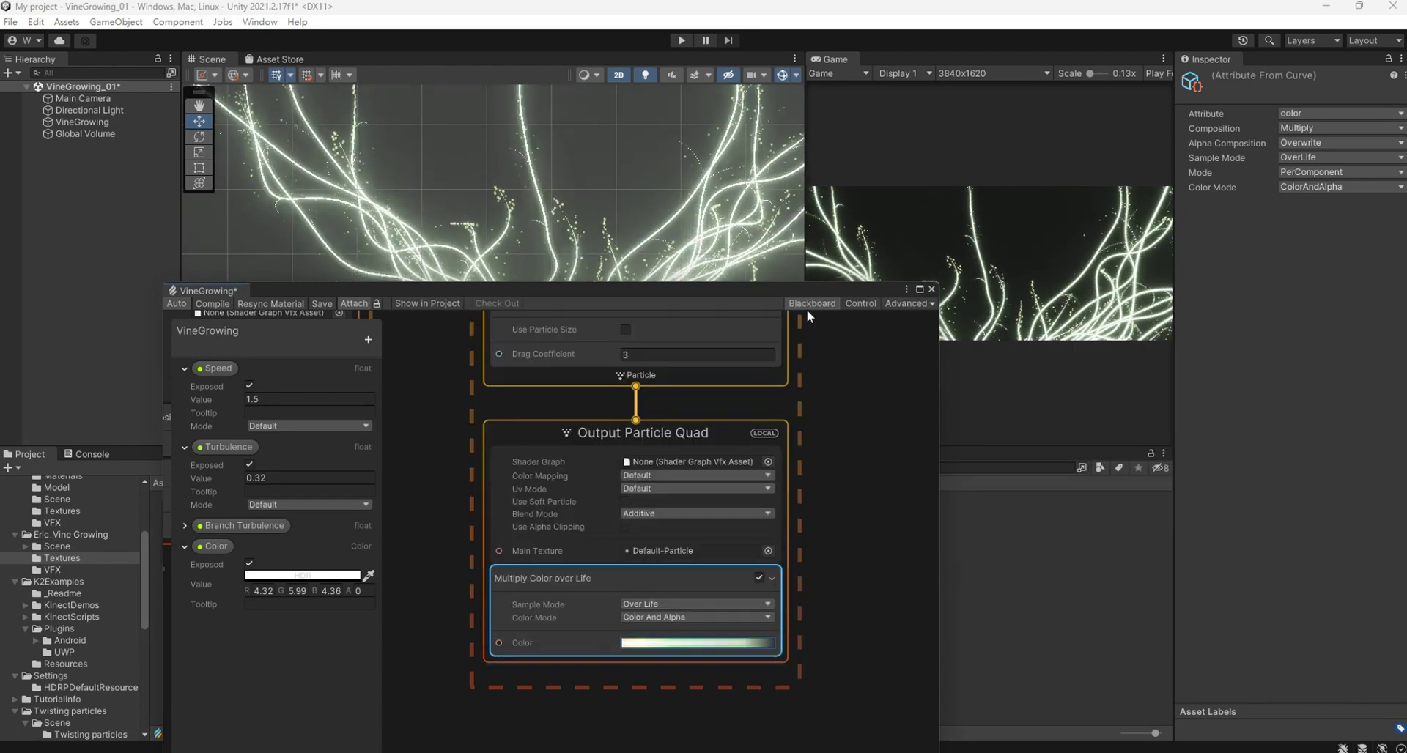
Brighten the gradient's first gold key to HDR intensity 3.29.
click(708, 644)
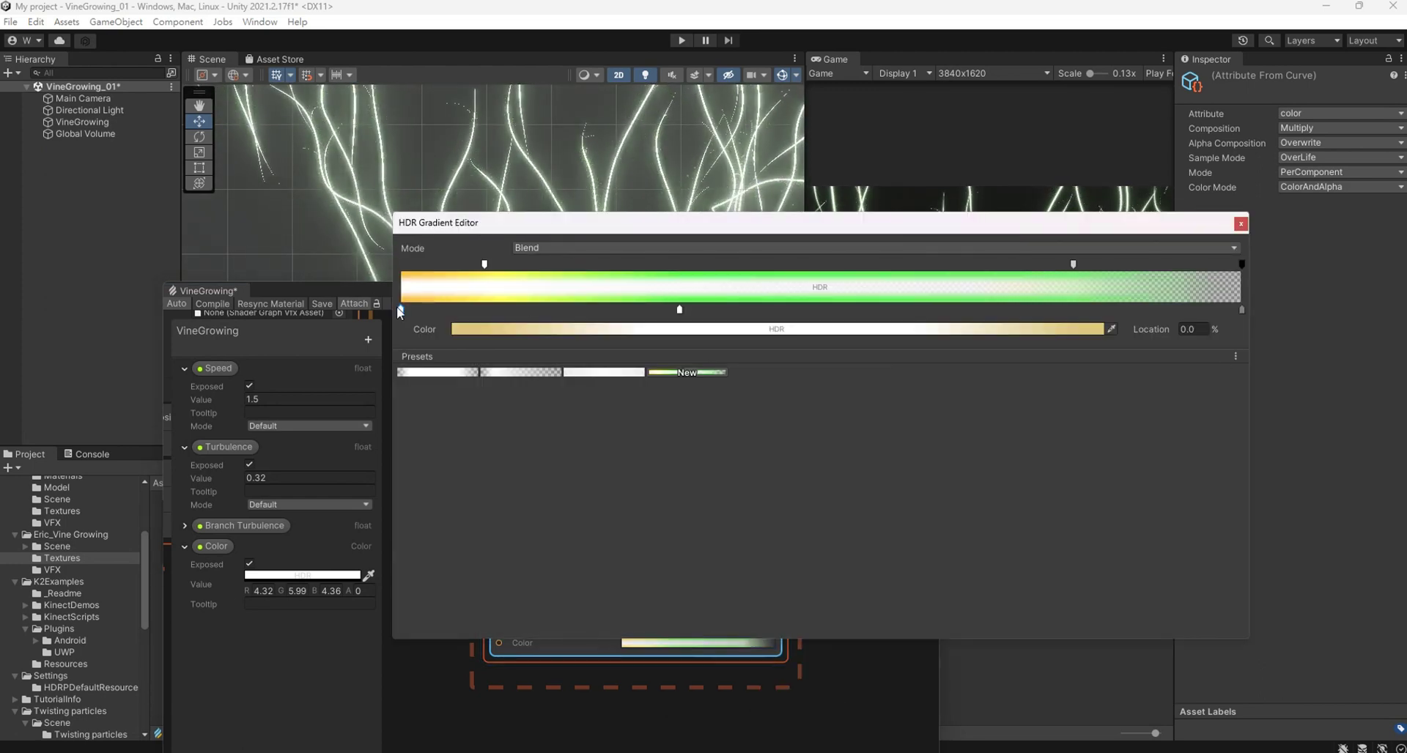
click(520, 331)
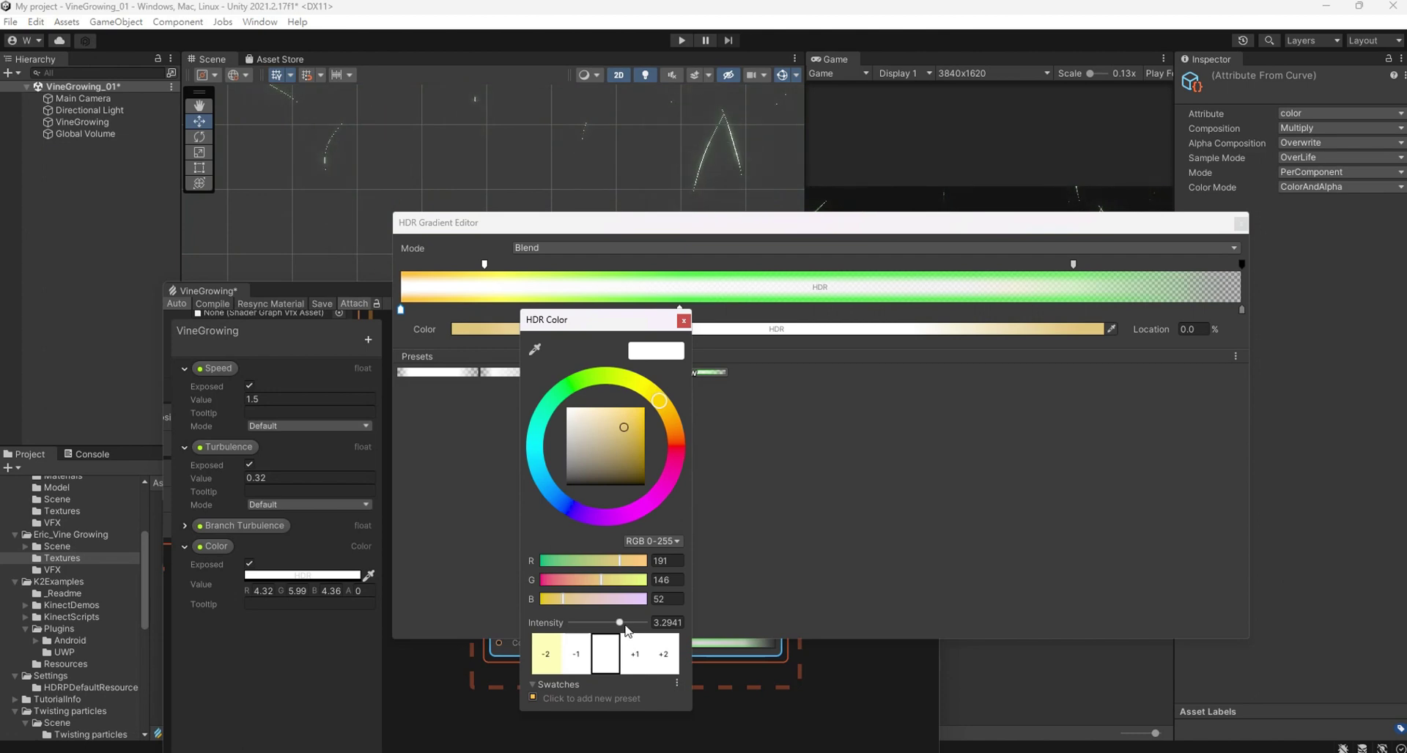
click(1231, 230)
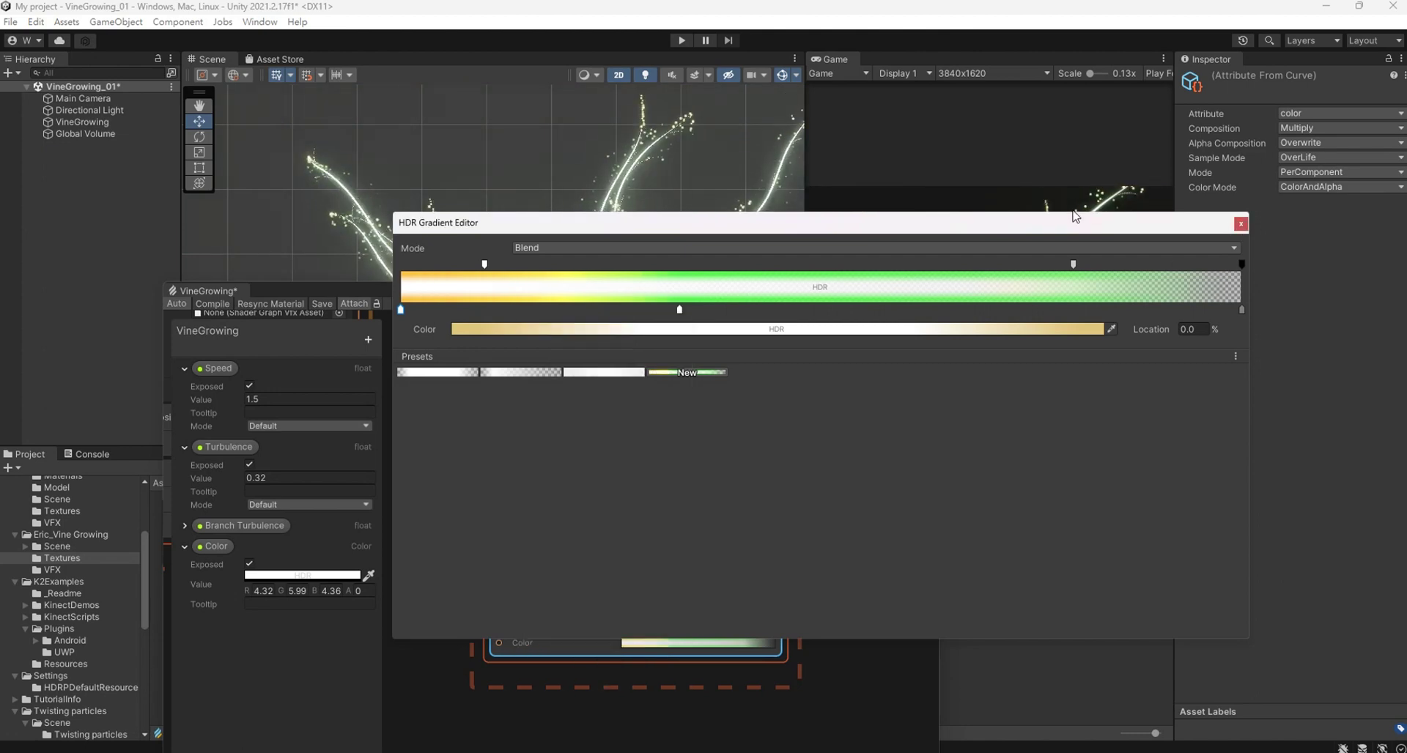
click(1240, 225)
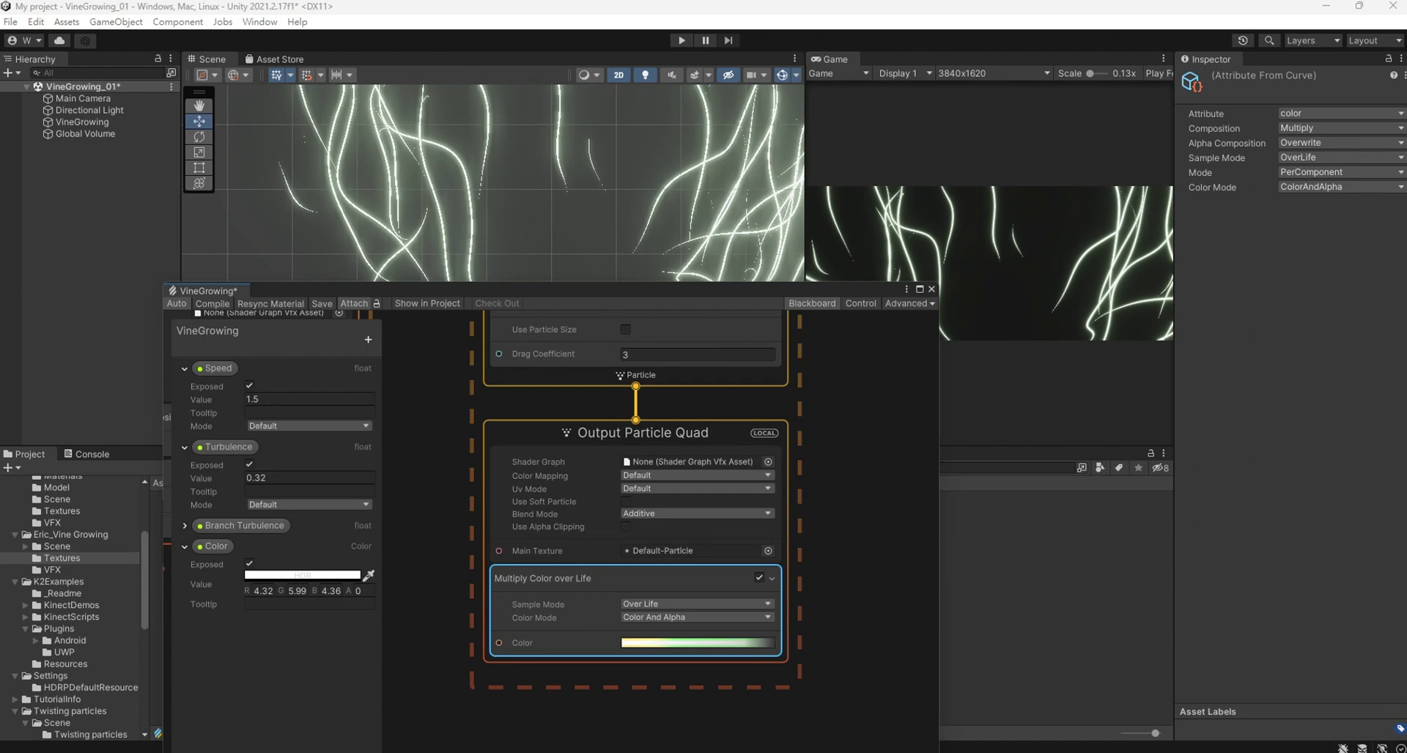
Raise the Initialize Particle capacity from 32 to 64.
middle_drag(440, 349, 495, 640)
scroll(503, 472, down, 3)
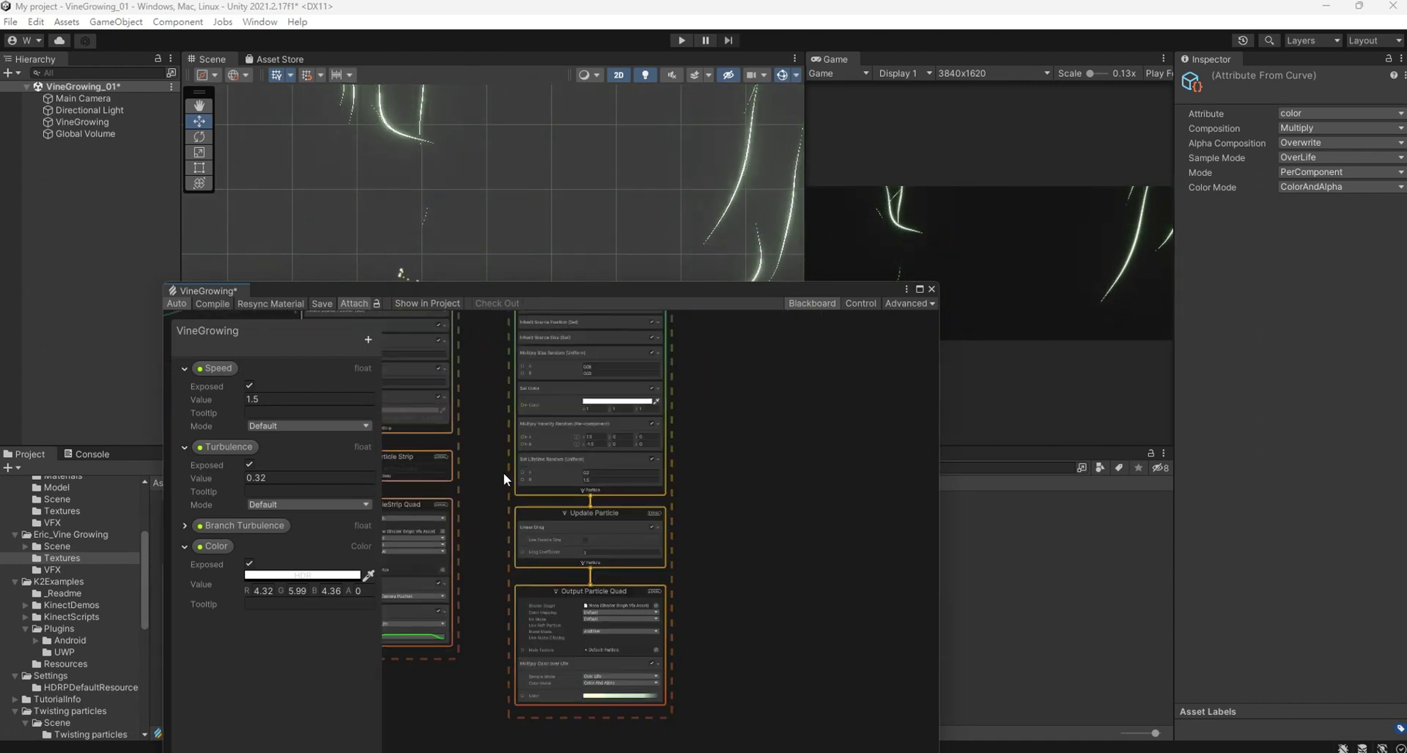
scroll(494, 378, down, 2)
click(812, 301)
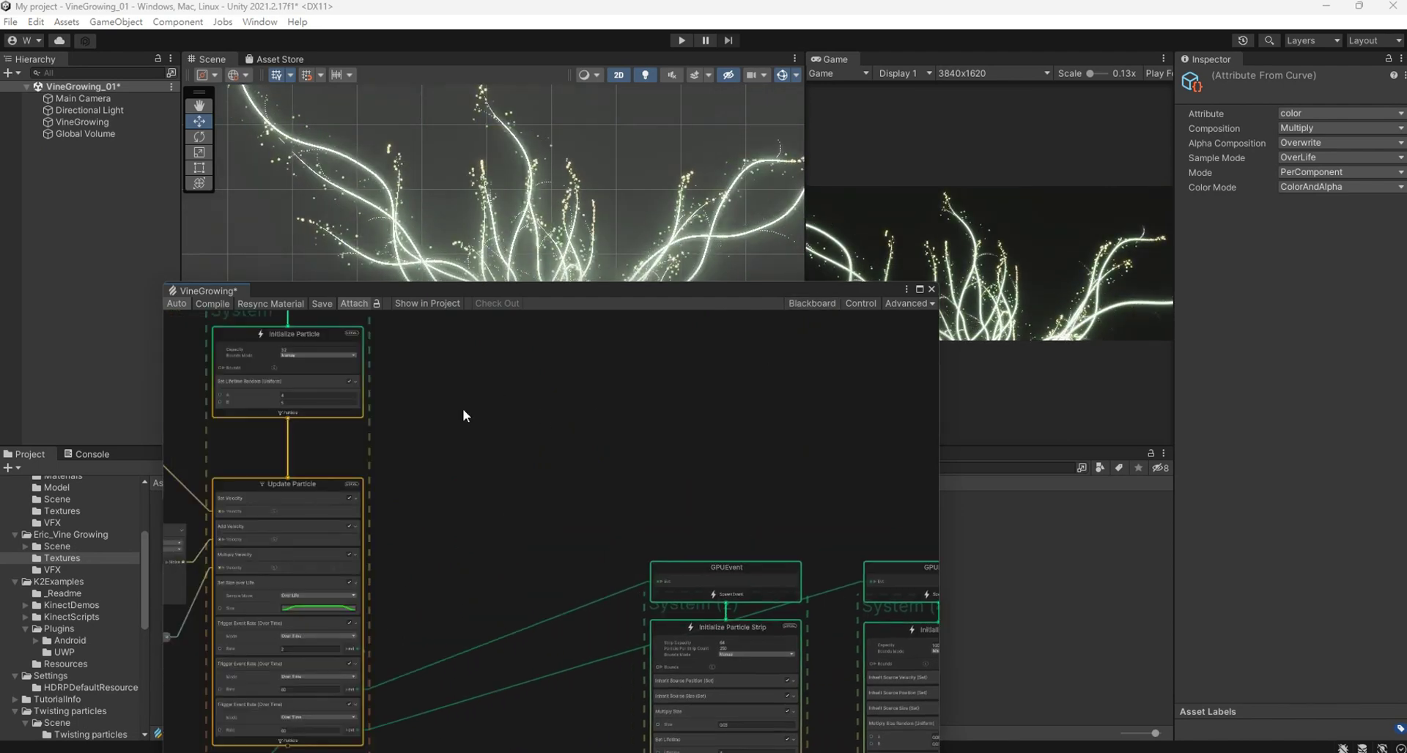
mouse_move(463, 407)
middle_down()
mouse_move(727, 609)
mouse_move(777, 503)
middle_up()
scroll(733, 616, up, 2)
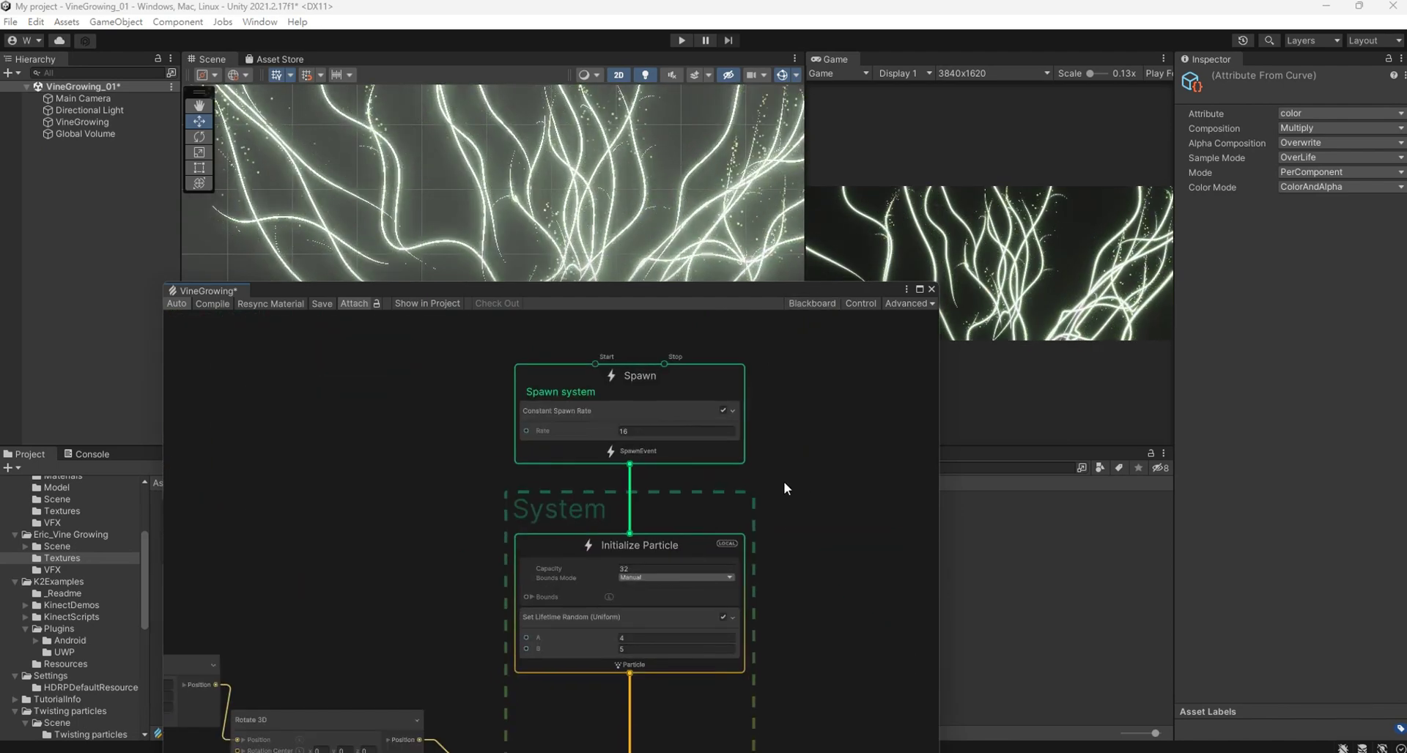
scroll(736, 546, up, 1)
scroll(736, 546, up, 1)
click(619, 579)
text(64)
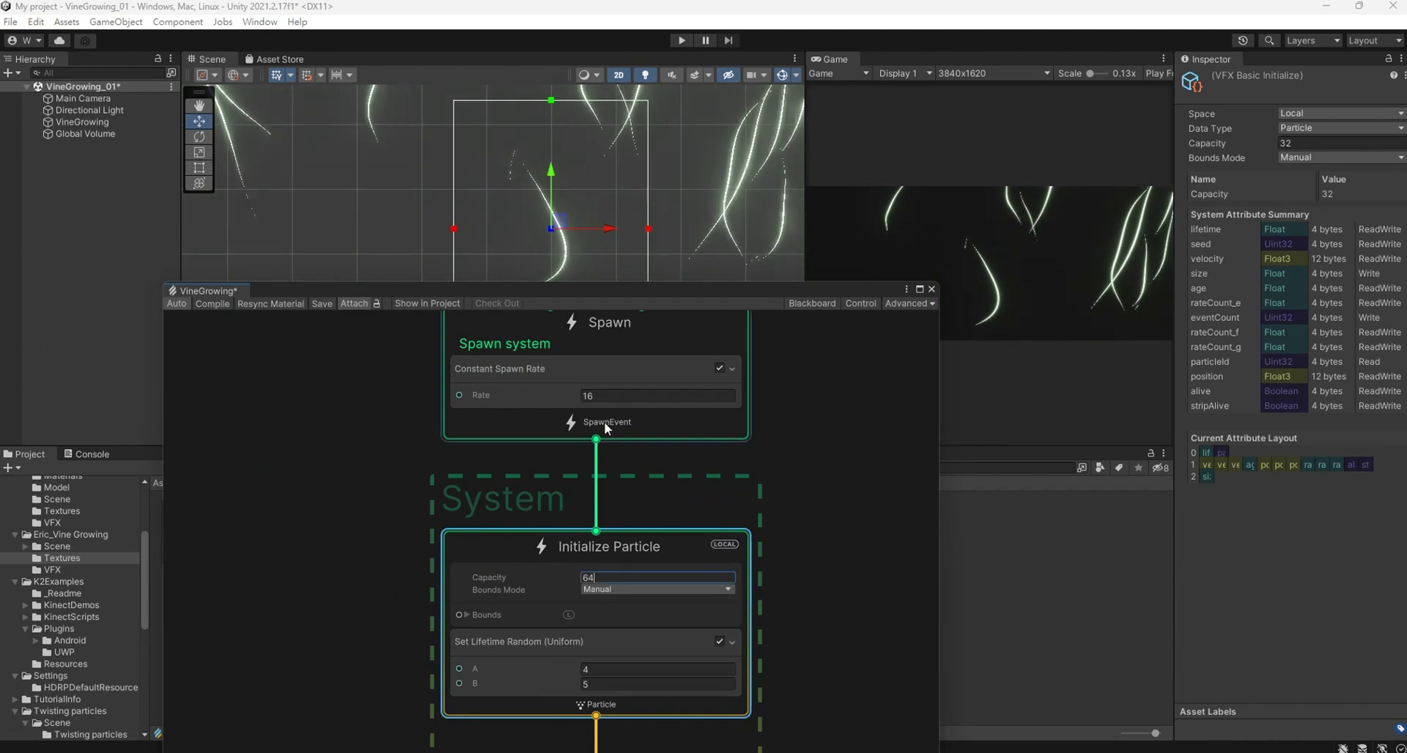
Lower the Spawn block's Constant Spawn Rate from 16 to 8, then lower the graph window.
click(605, 396)
text(10)
click(406, 482)
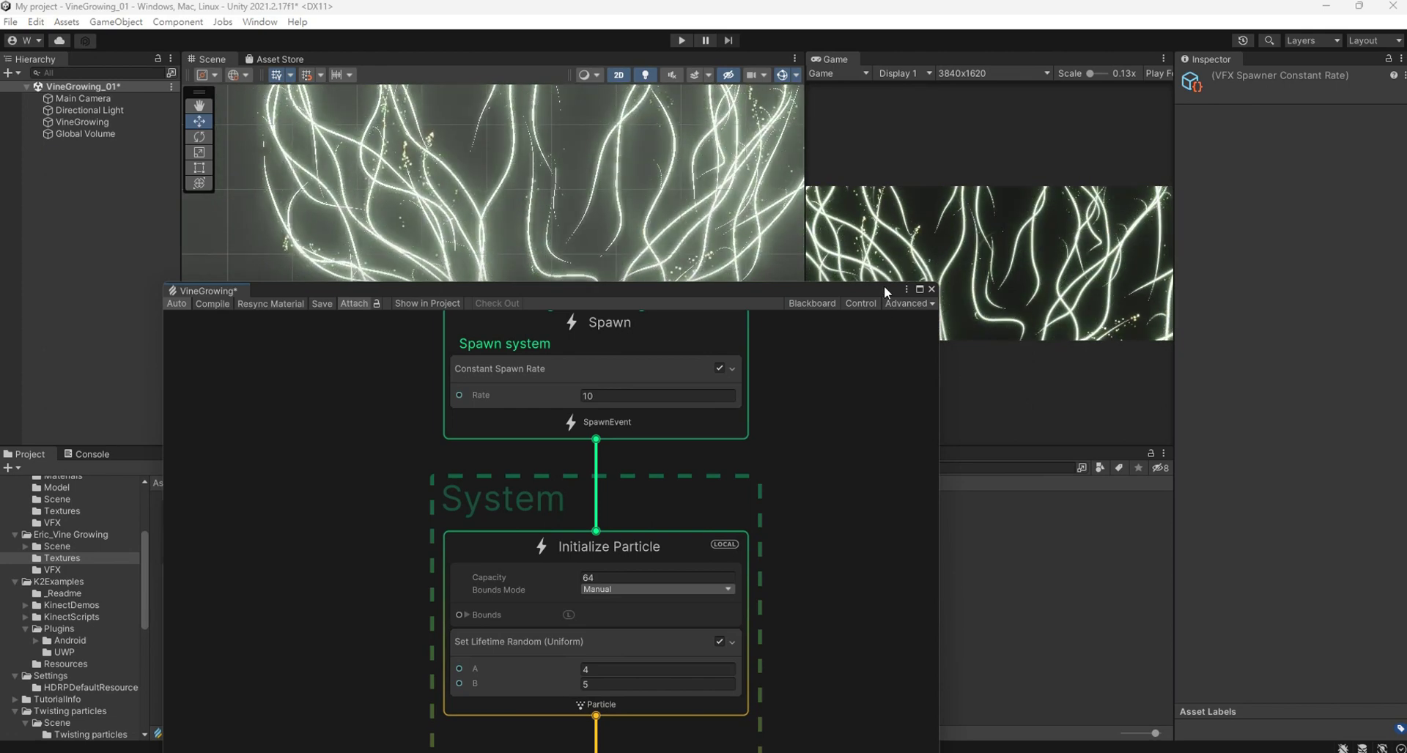
click(600, 396)
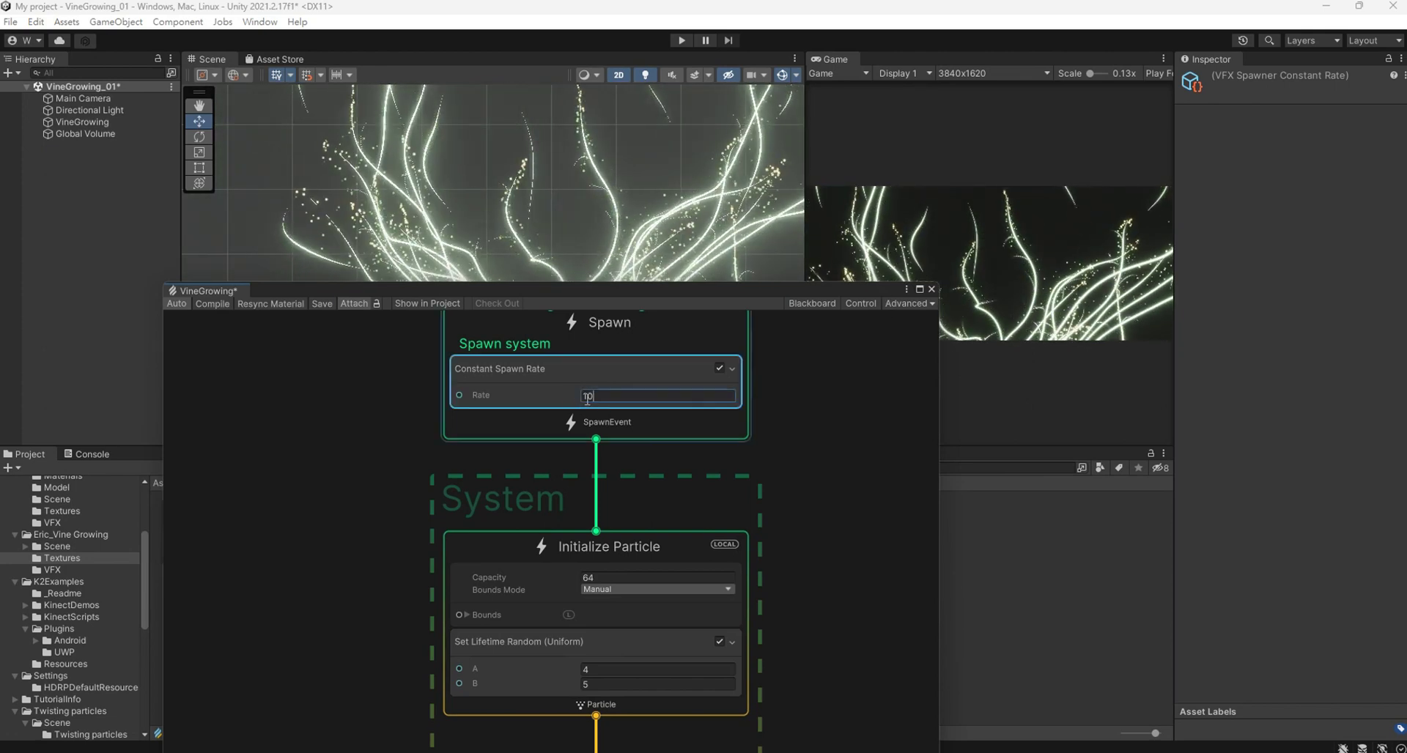
text(8)
key(Return)
drag(812, 292, 704, 466)
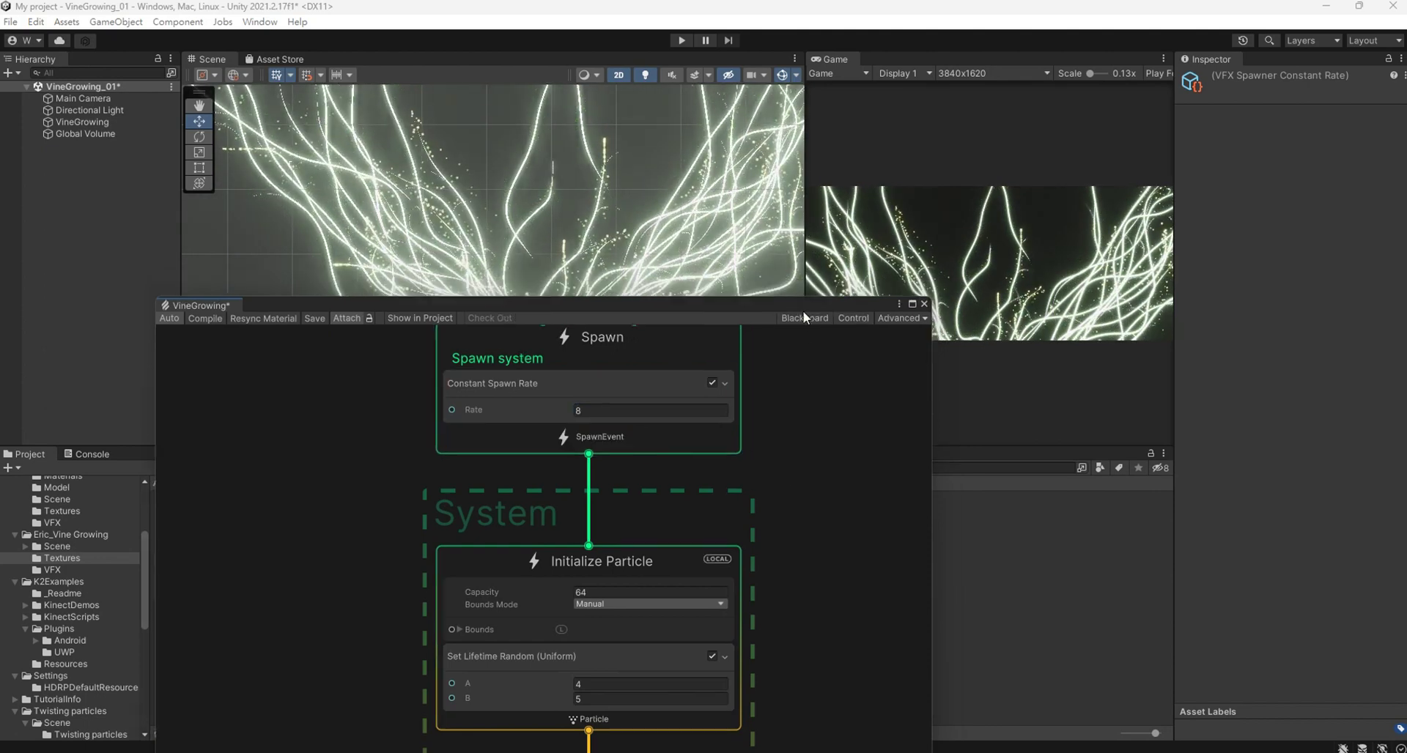
Raise the VineGrowing effect to Y 0.48 and restart its growth.
click(126, 134)
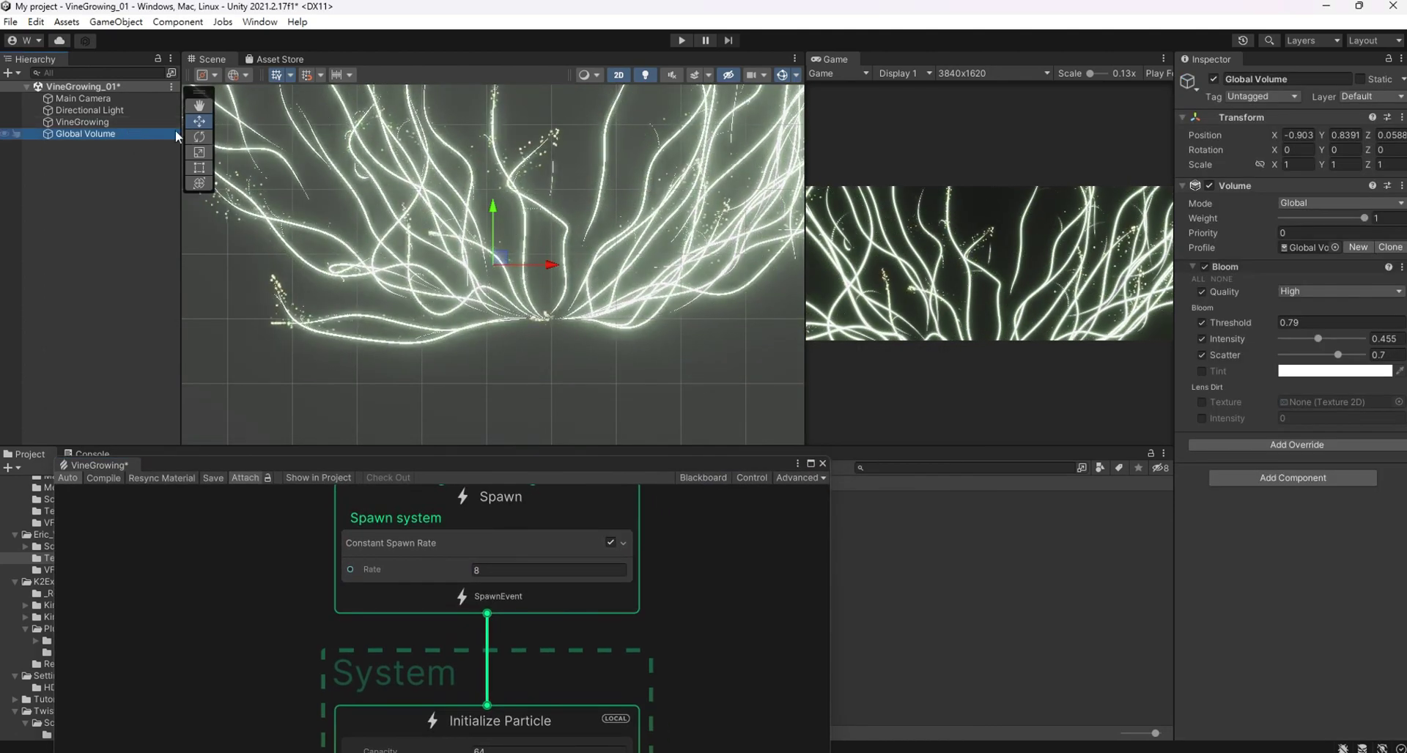
click(504, 182)
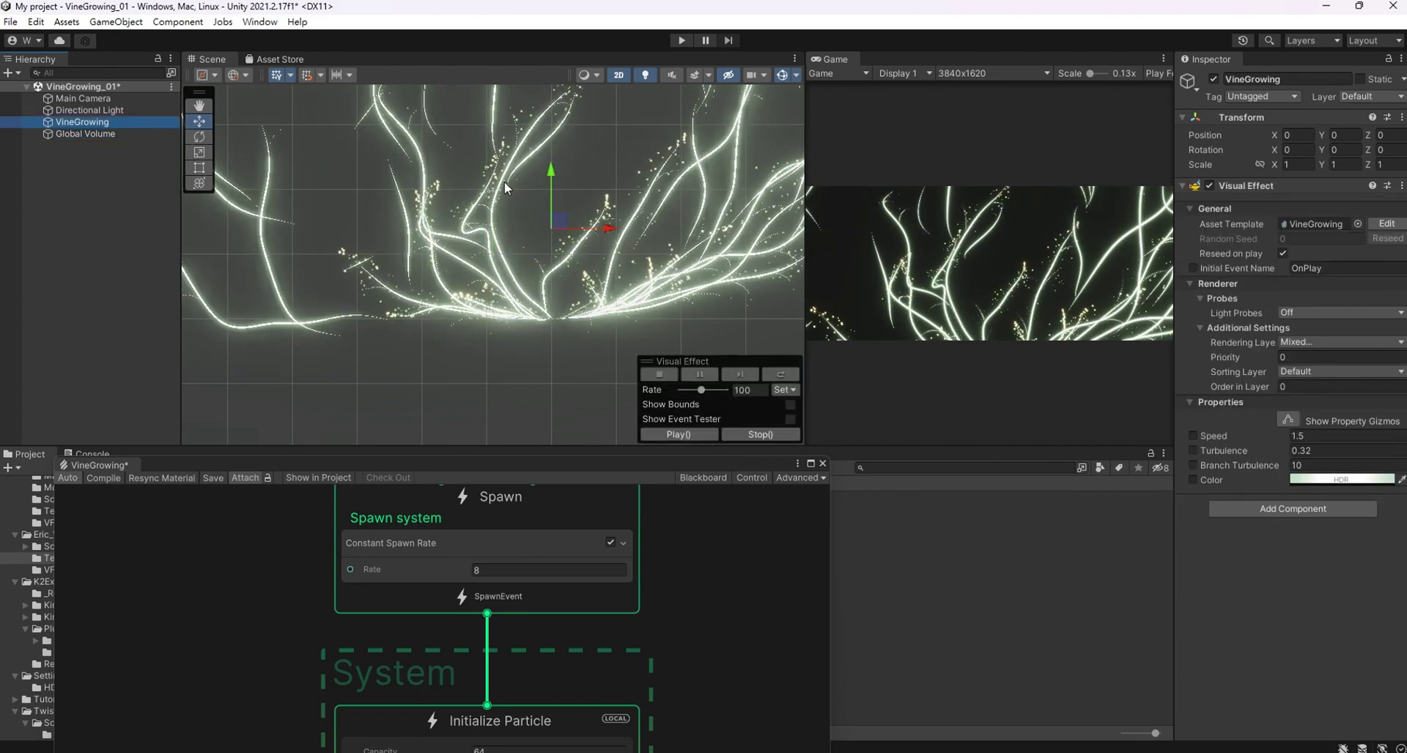
mouse_move(551, 168)
mouse_down()
mouse_move(553, 103)
mouse_move(563, 139)
mouse_up()
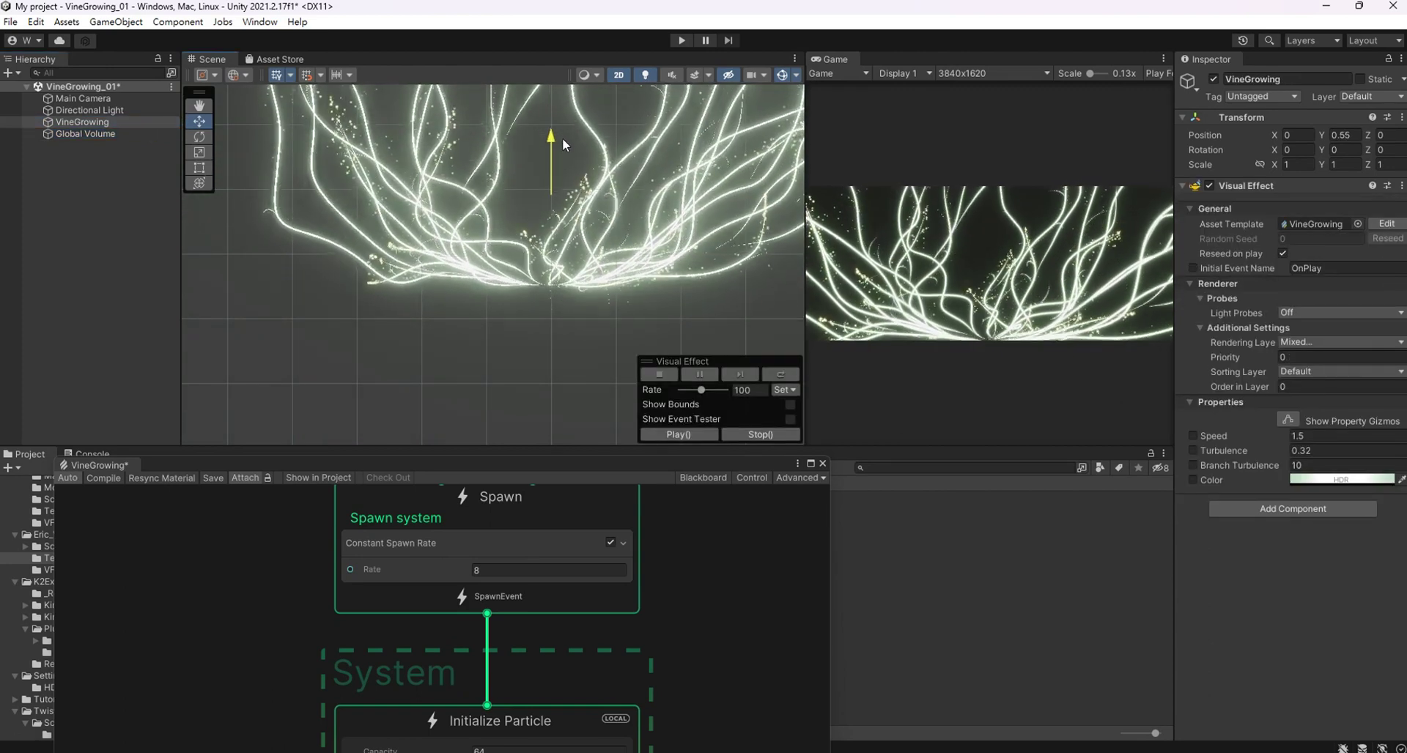
click(783, 374)
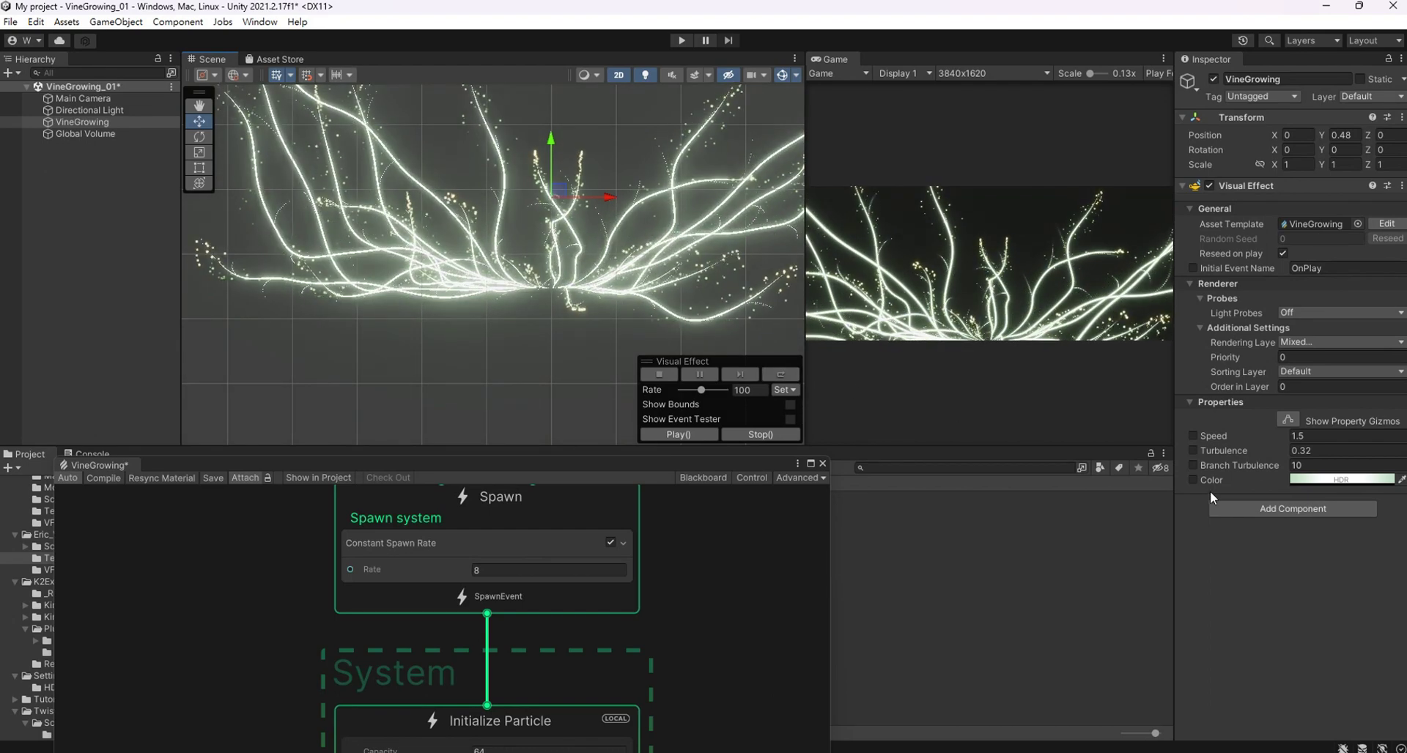
Override the effect's Speed to 1 and Branch Turbulence to 10 in its Inspector properties.
click(1308, 437)
text(3)
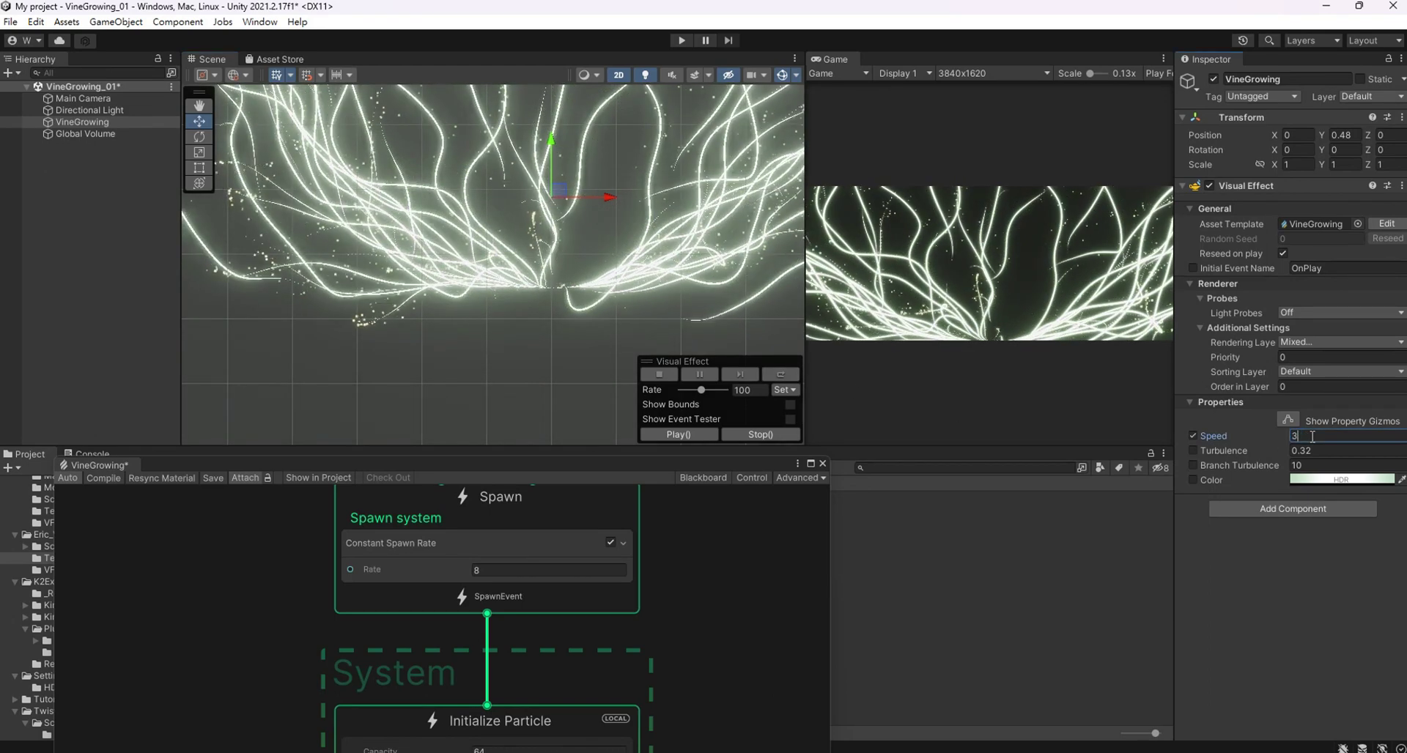
key(BackSpace)
text(10)
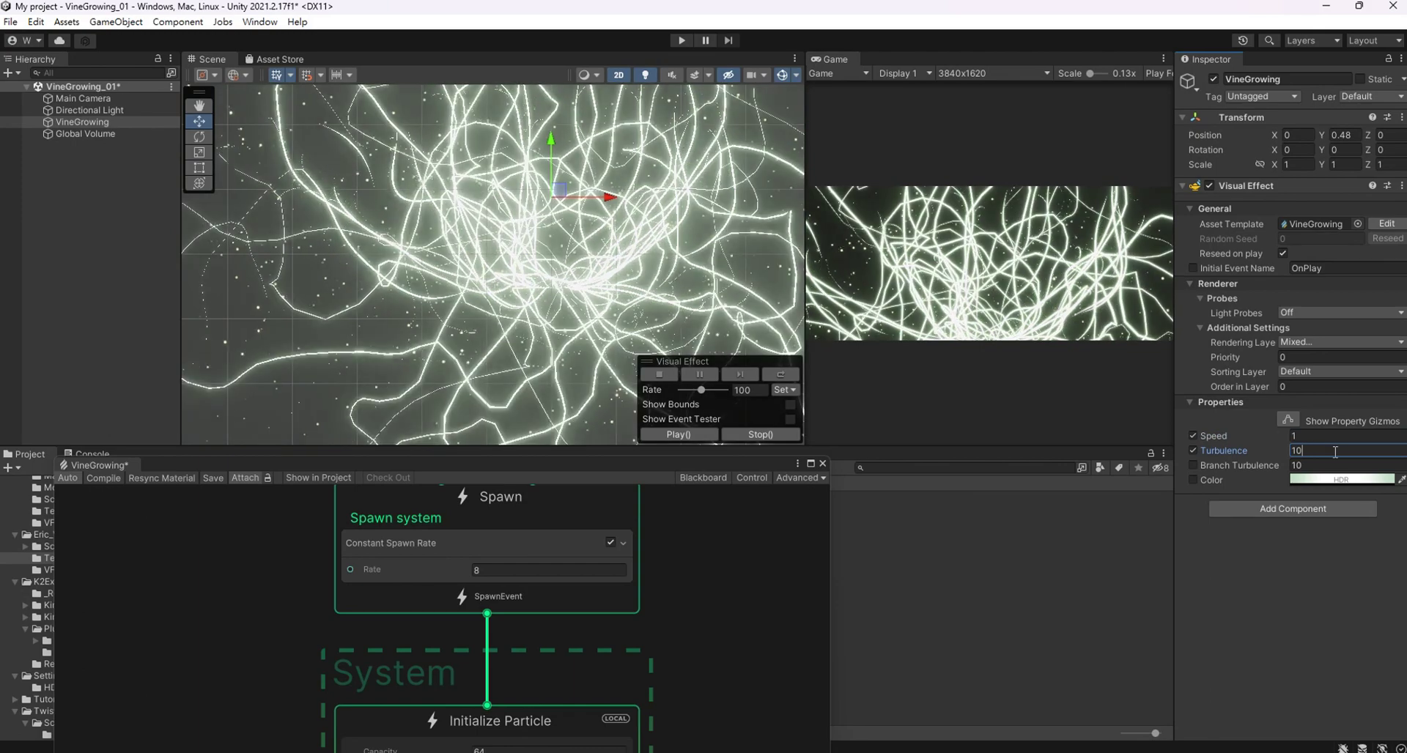
key(BackSpace)
key(BackSpace)
text(2)
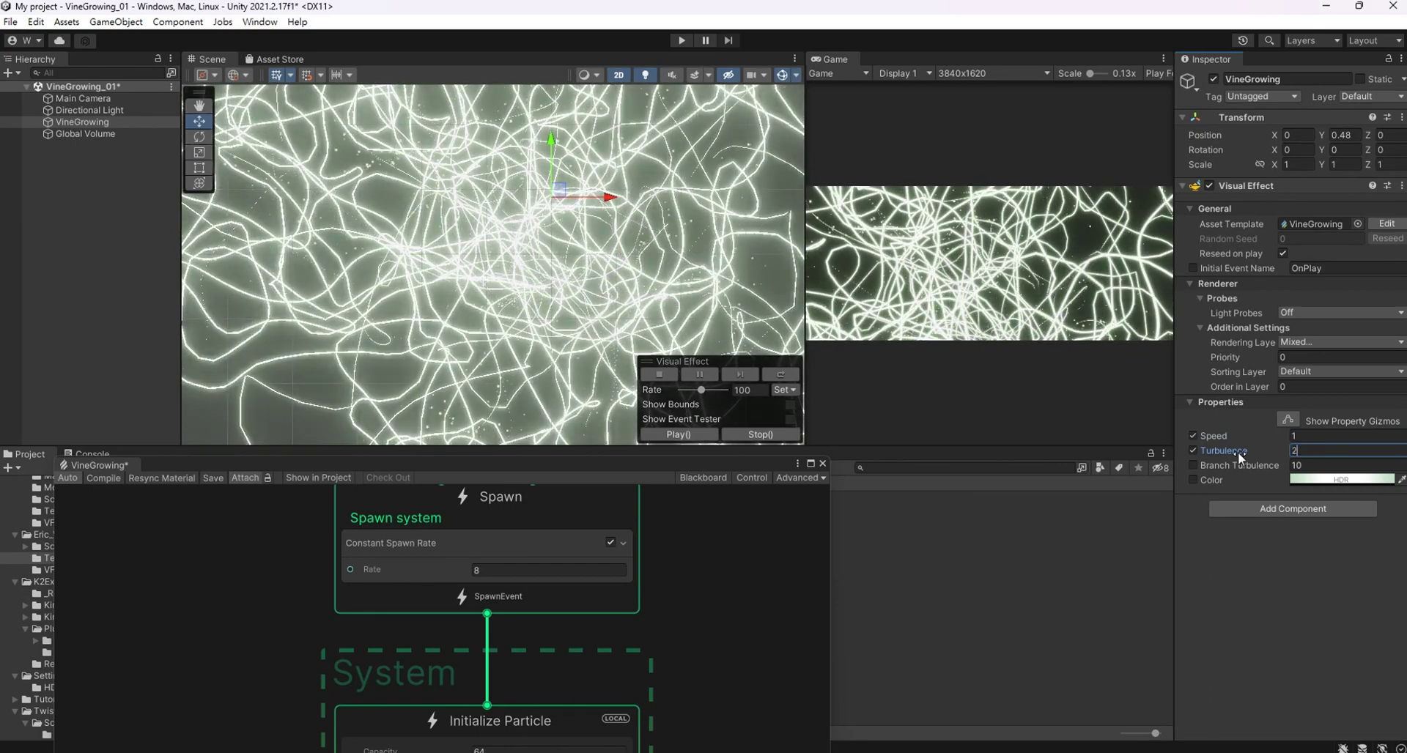
key(BackSpace)
text(1)
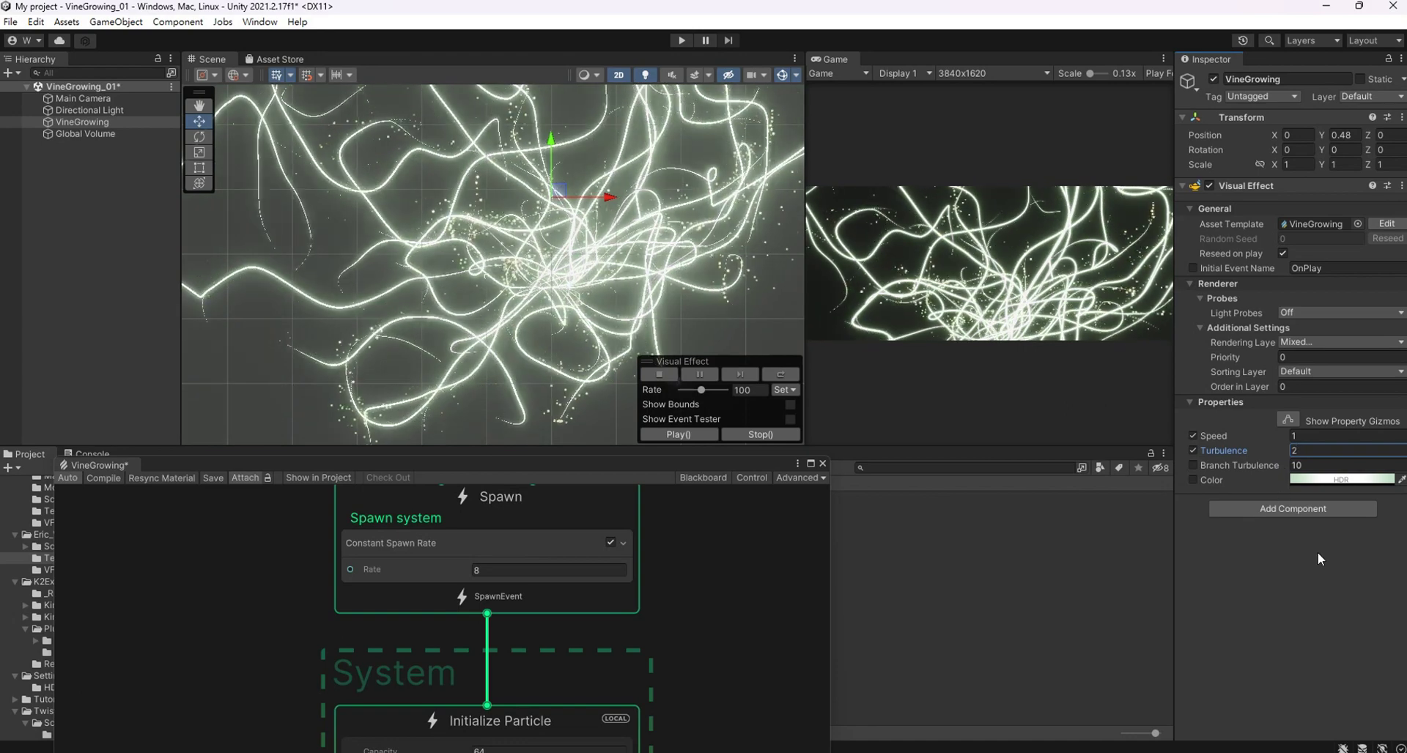
key(BackSpace)
text(0.32)
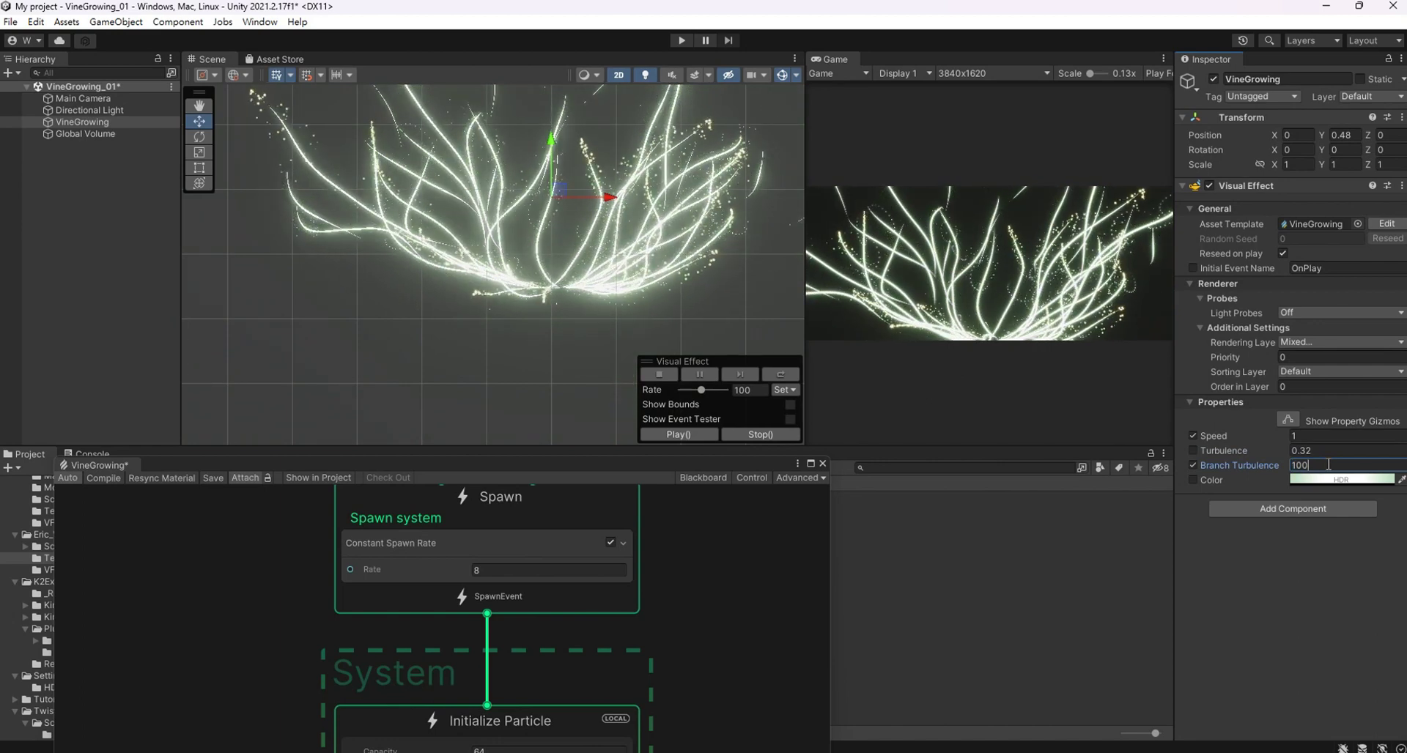
key(BackSpace)
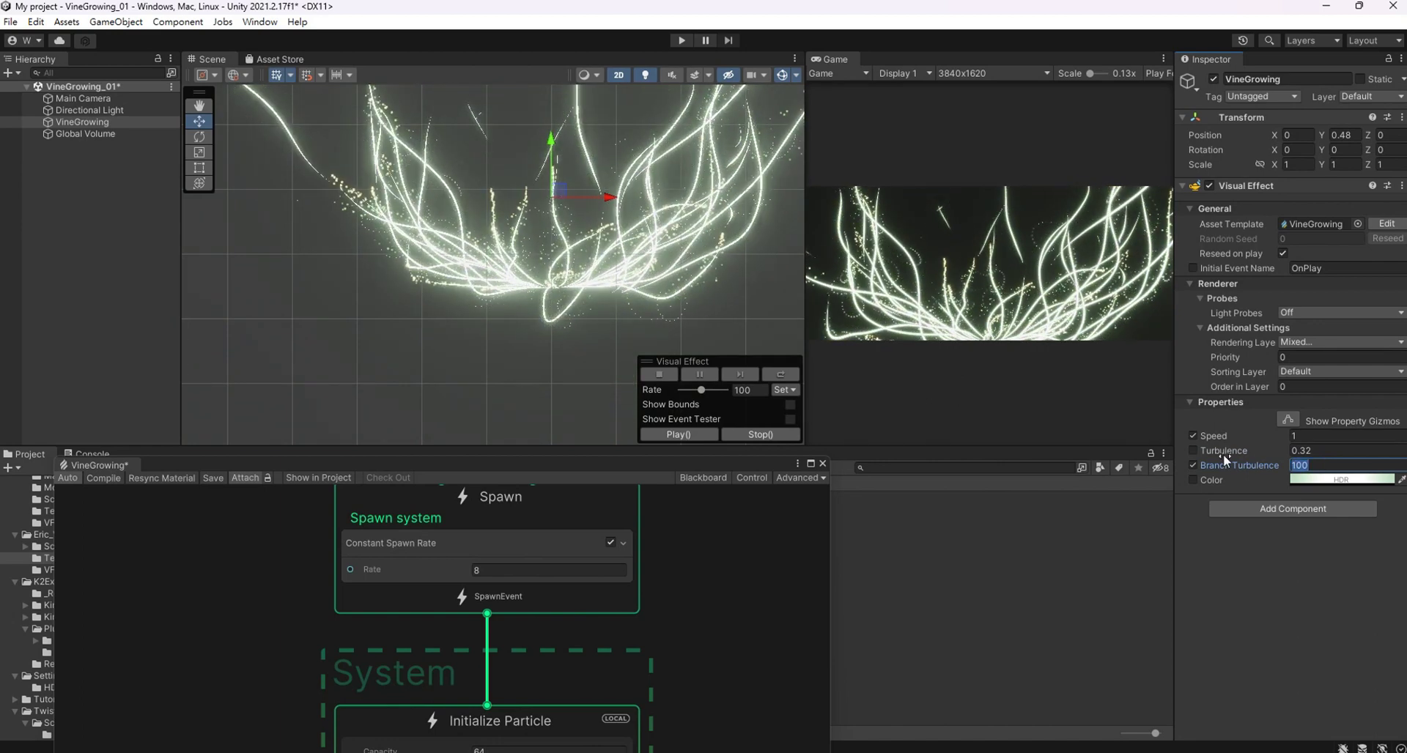
Enlarge the VFX Graph window and bring the Initialize Particle Strip node into view.
drag(541, 464, 546, 99)
scroll(551, 283, down, 5)
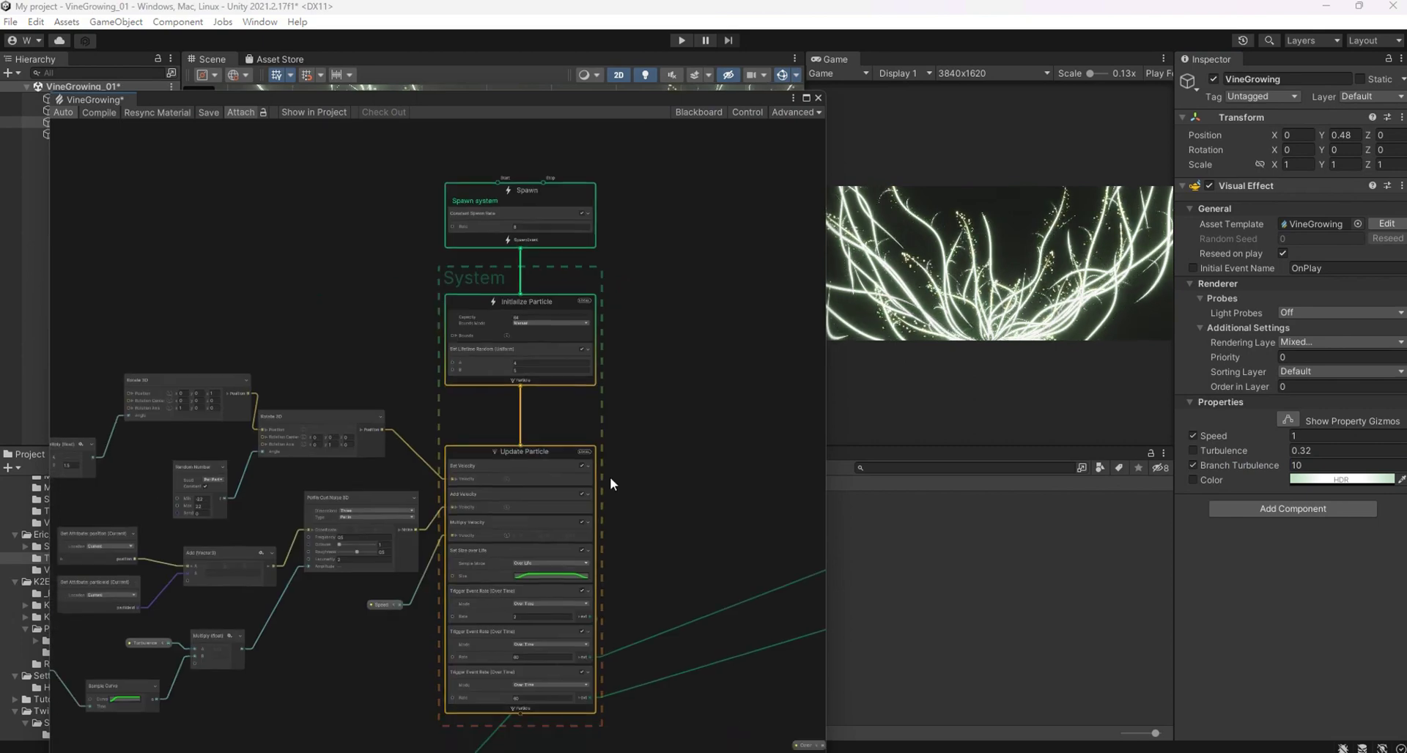
scroll(610, 477, down, 3)
mouse_move(653, 695)
middle_down()
mouse_move(625, 518)
mouse_move(548, 343)
middle_up()
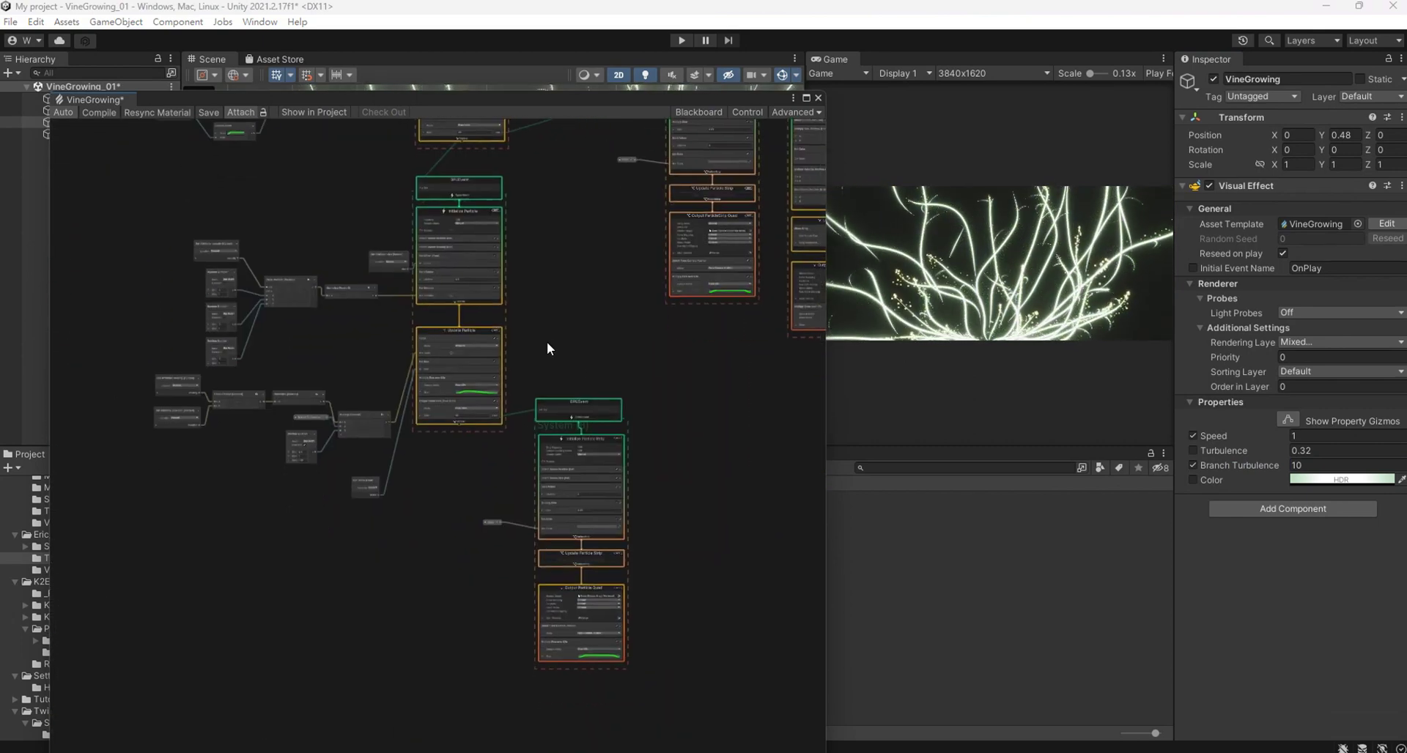
mouse_move(697, 435)
middle_down()
mouse_move(503, 608)
mouse_move(618, 596)
middle_up()
scroll(586, 543, down, 3)
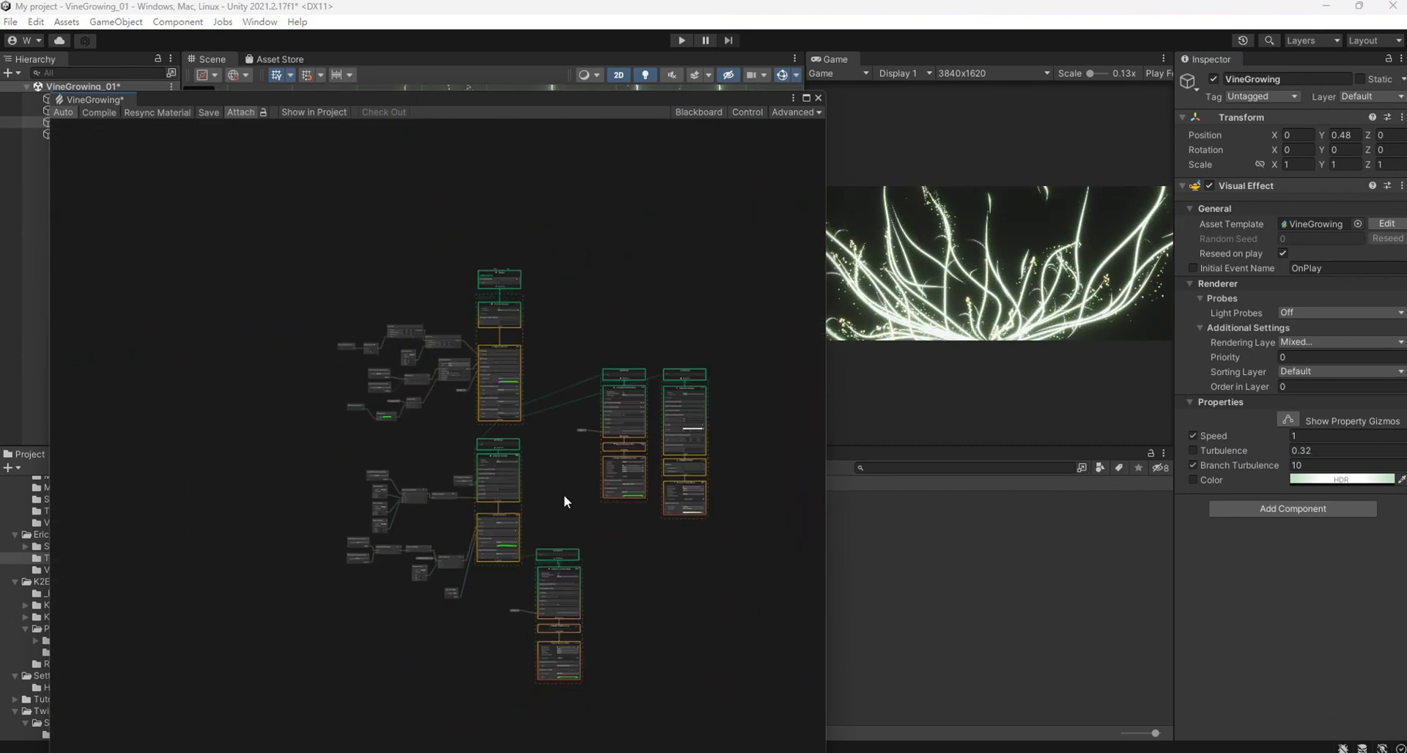
scroll(578, 531, up, 3)
scroll(496, 459, up, 2)
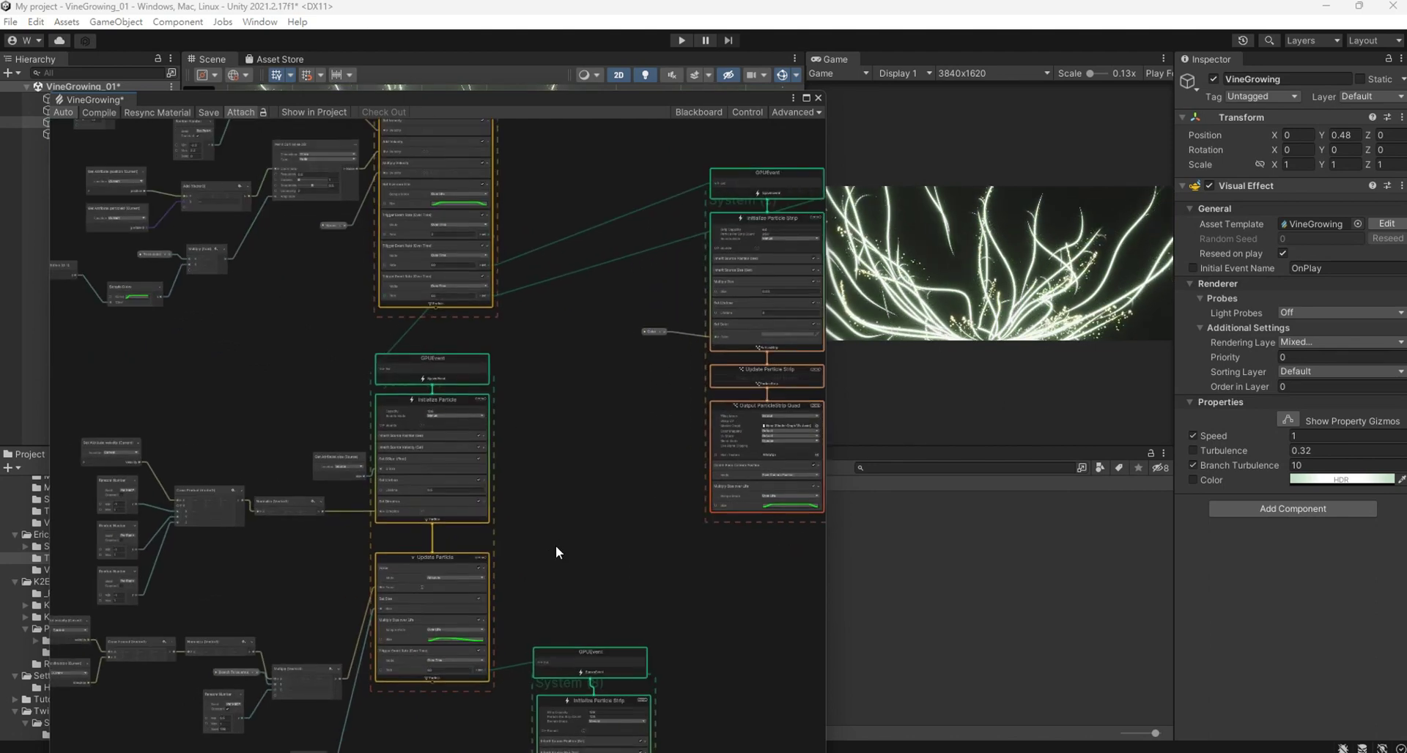
scroll(611, 516, up, 3)
scroll(578, 540, up, 2)
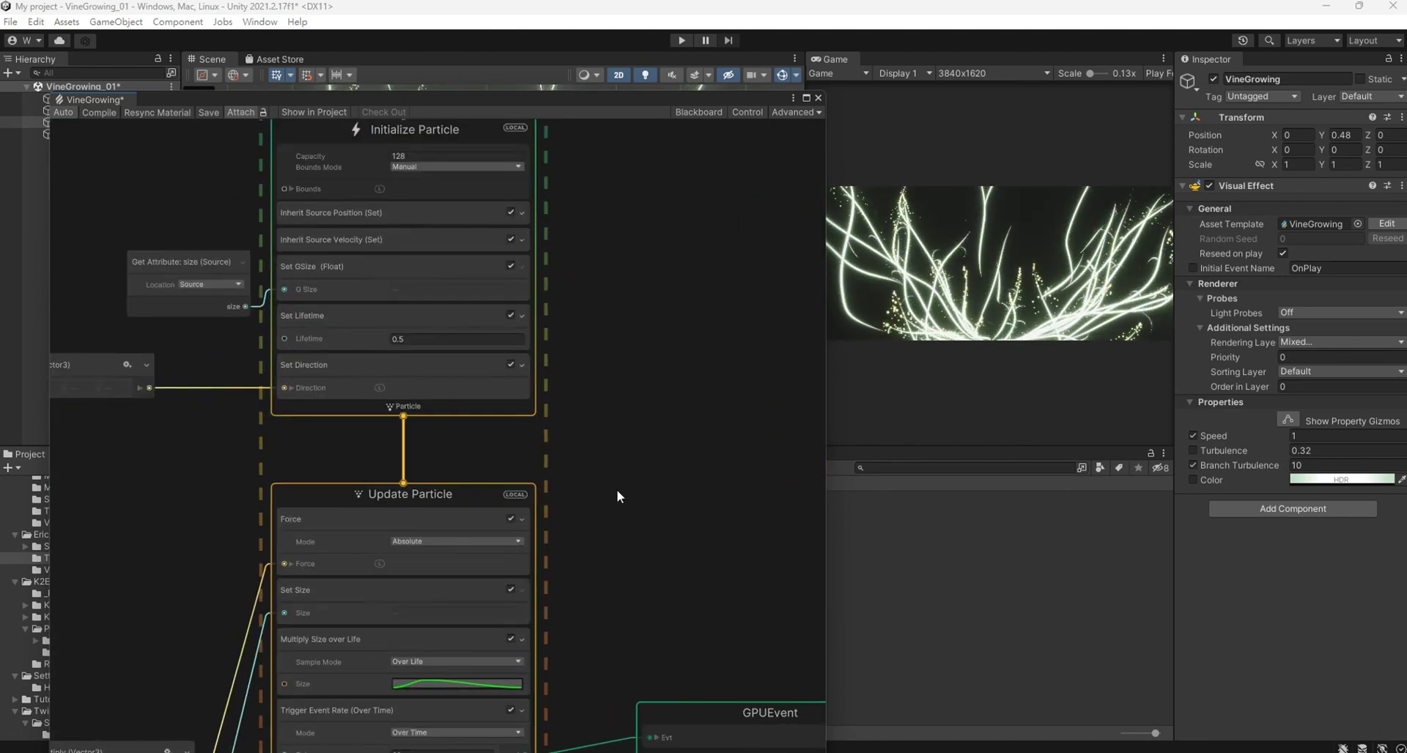
middle_drag(611, 513, 637, 261)
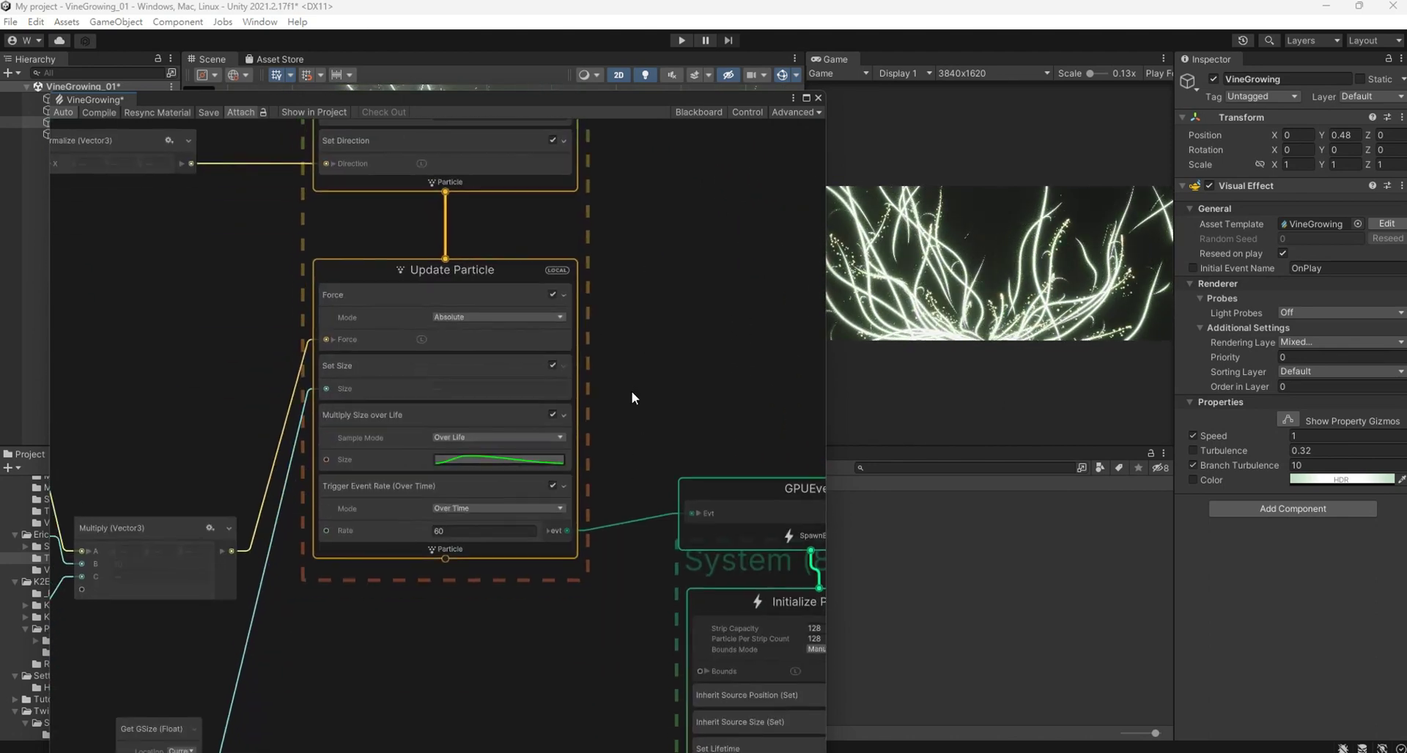
middle_drag(631, 398, 375, 186)
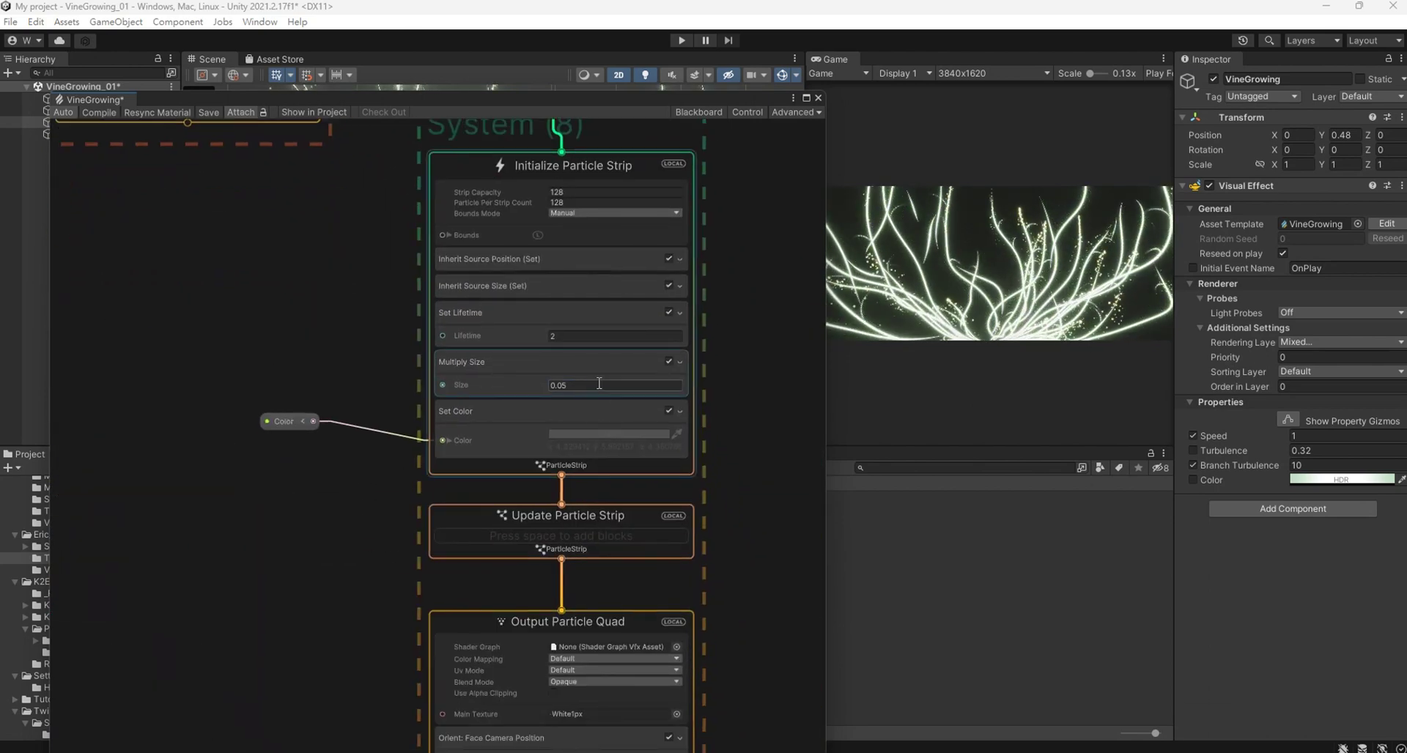
Set the strip's Multiply Size to 0.1, then move the graph window back down.
click(598, 384)
text(1)
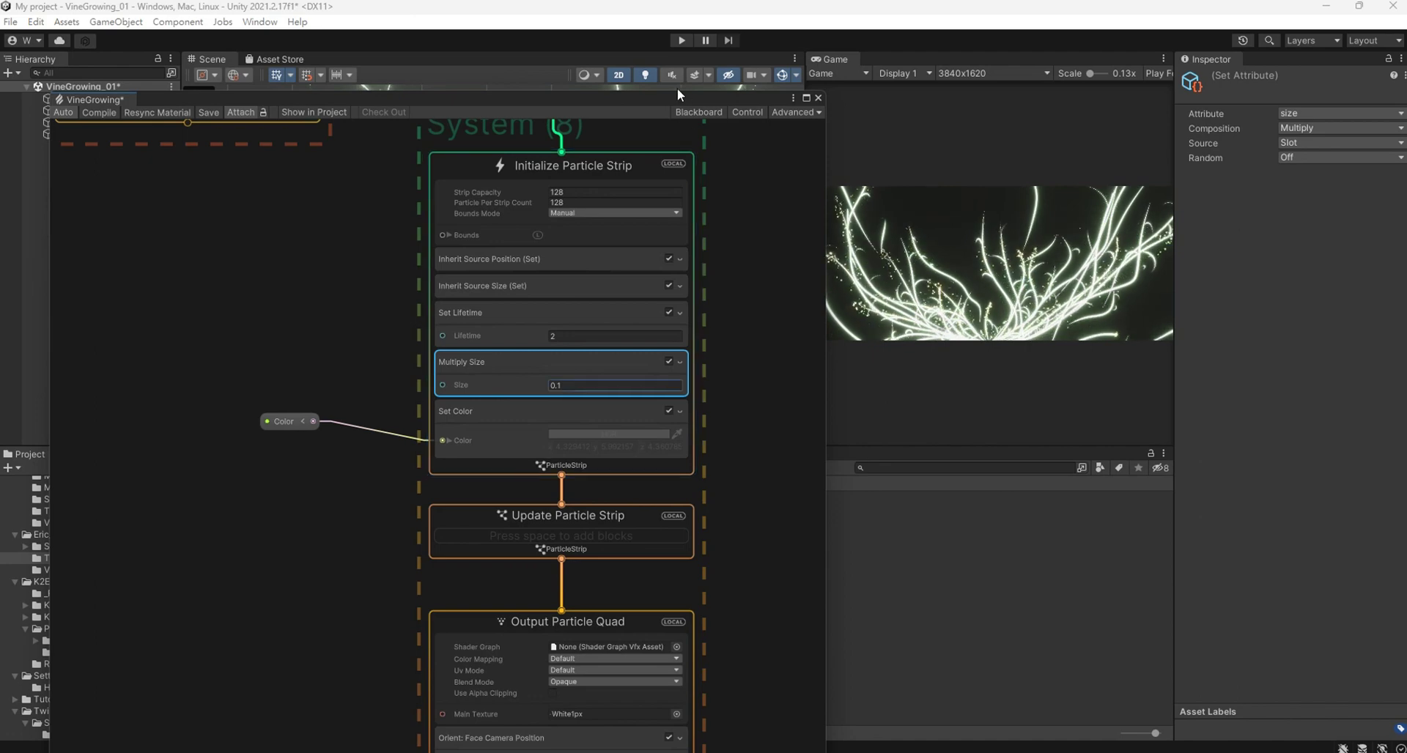
drag(666, 99, 616, 300)
Change VineGrowing's exposed Color to pink HDR (R 188, G 47, B 72, intensity 3).
click(91, 124)
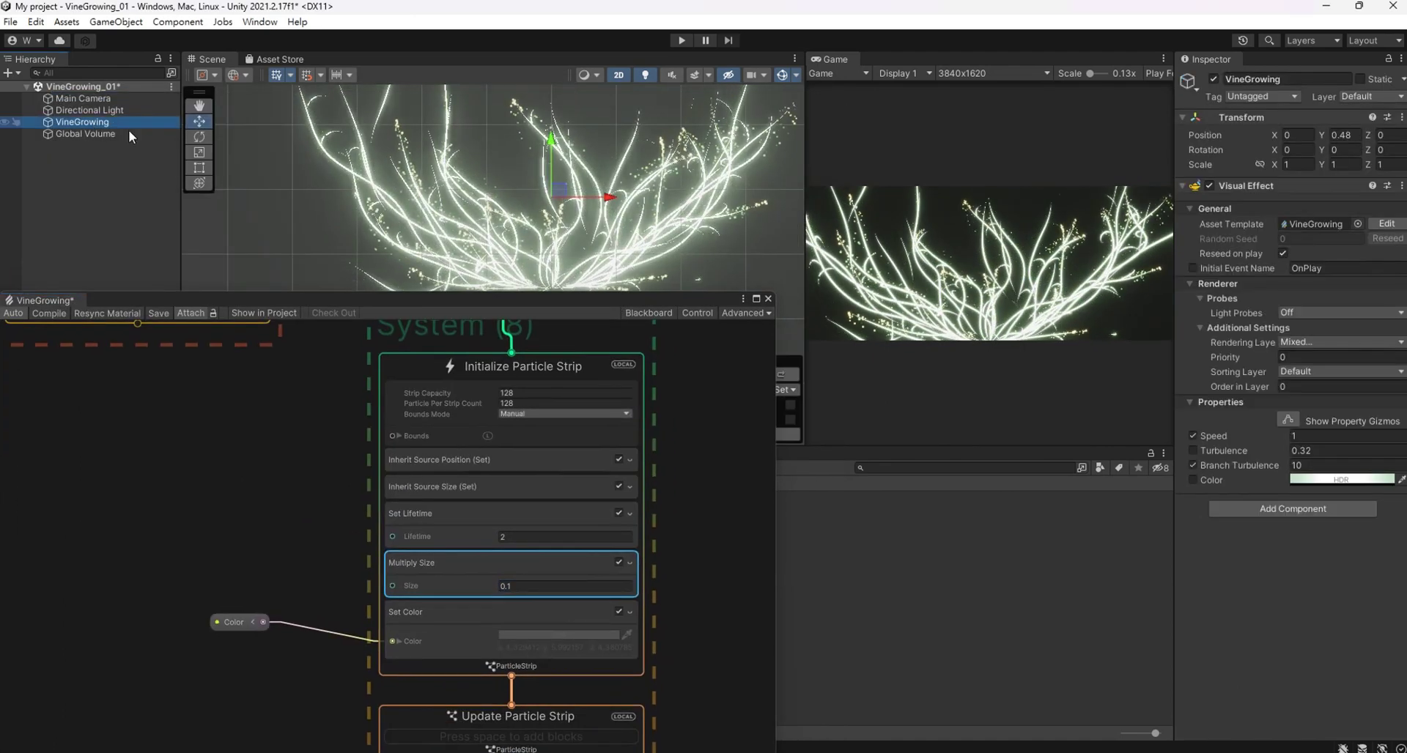
click(1306, 479)
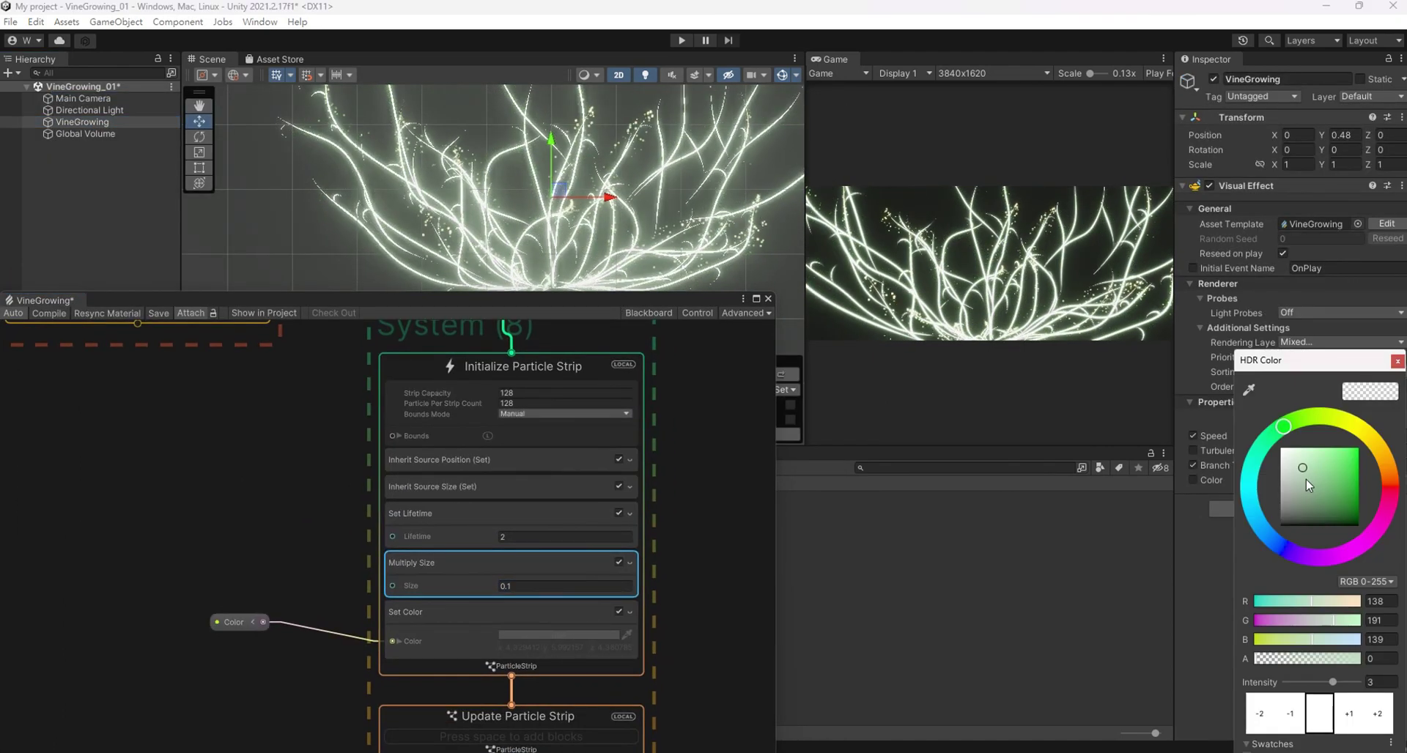
click(1359, 429)
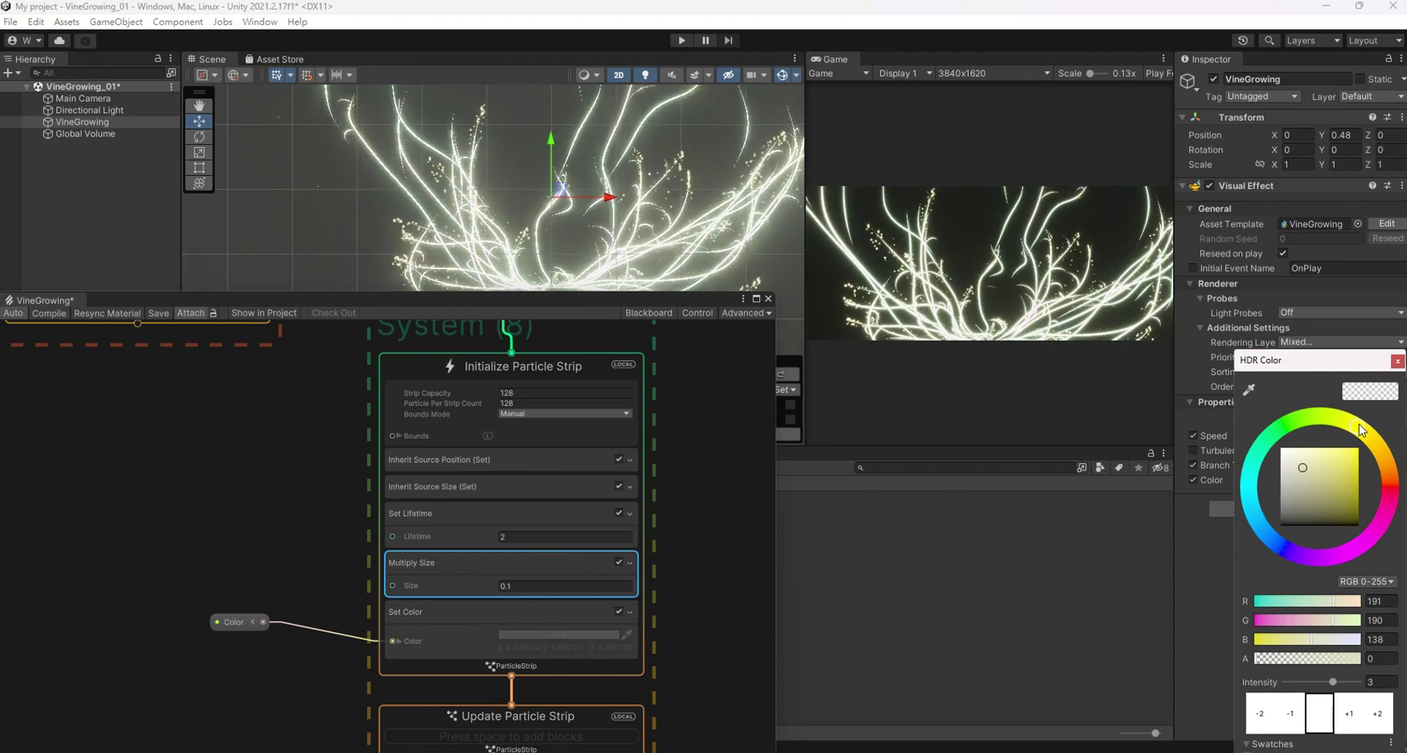
click(1255, 522)
click(1339, 468)
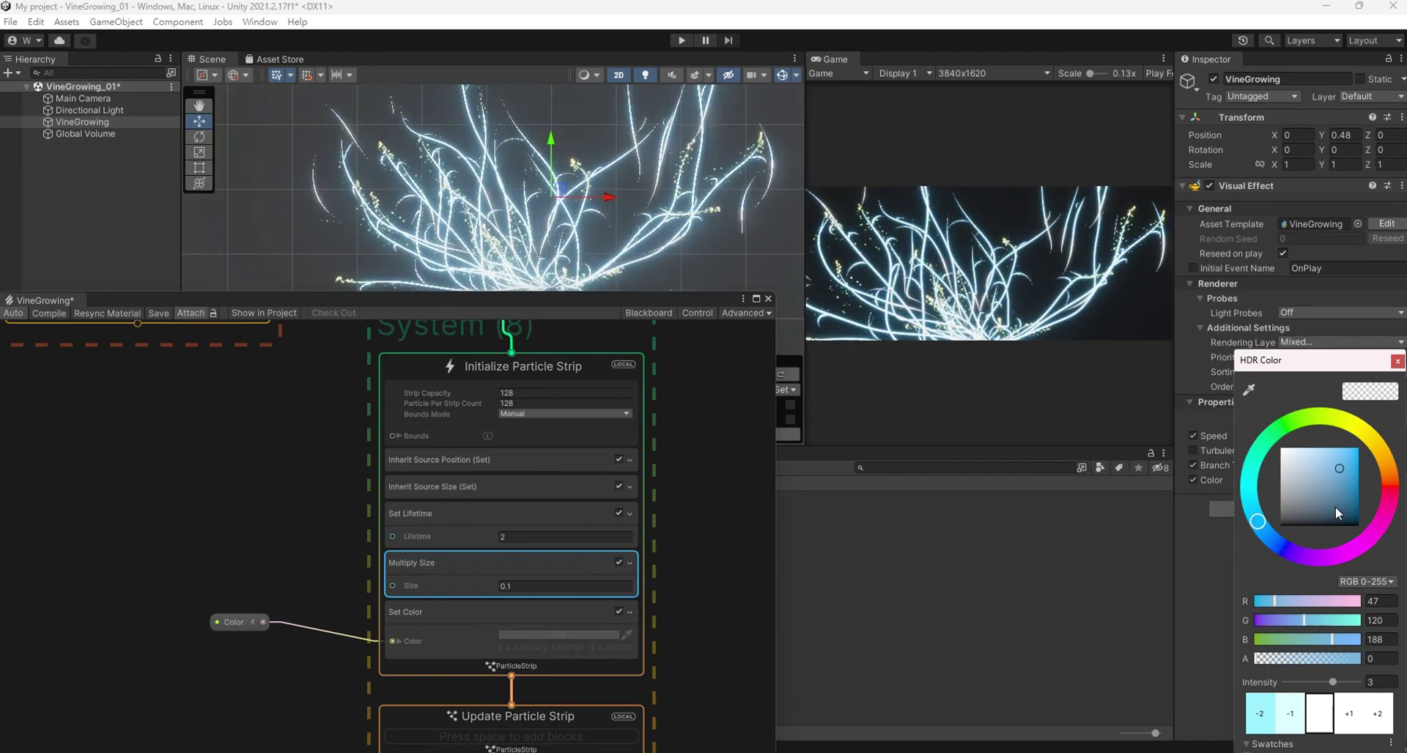
click(1317, 558)
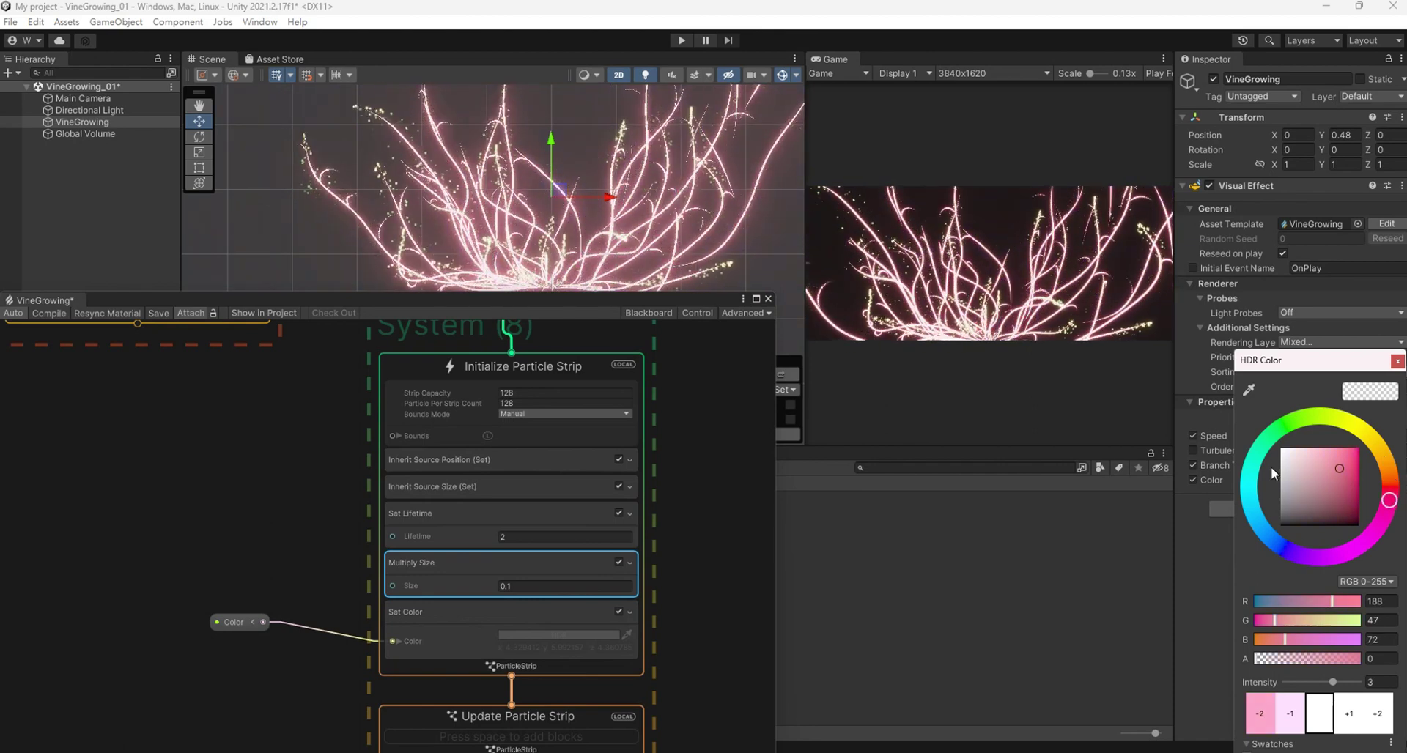
click(1397, 362)
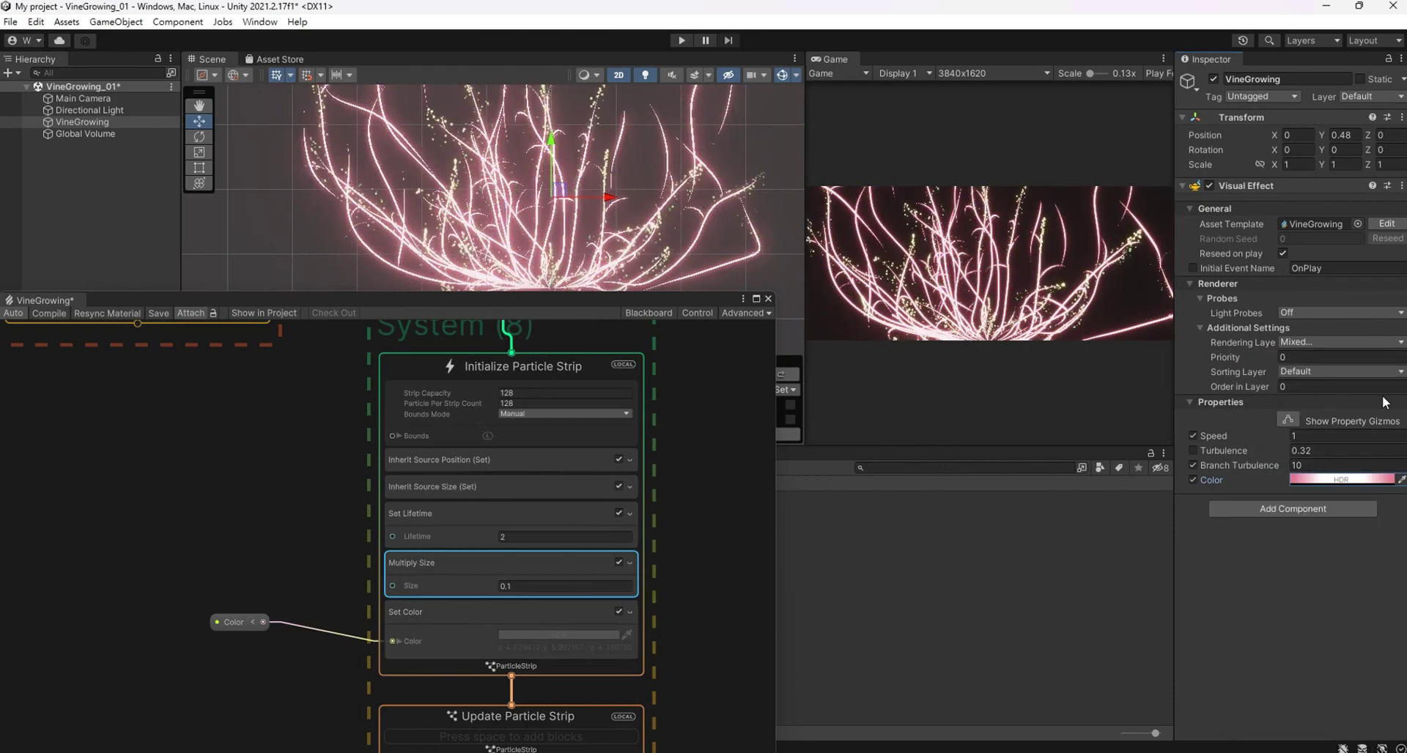